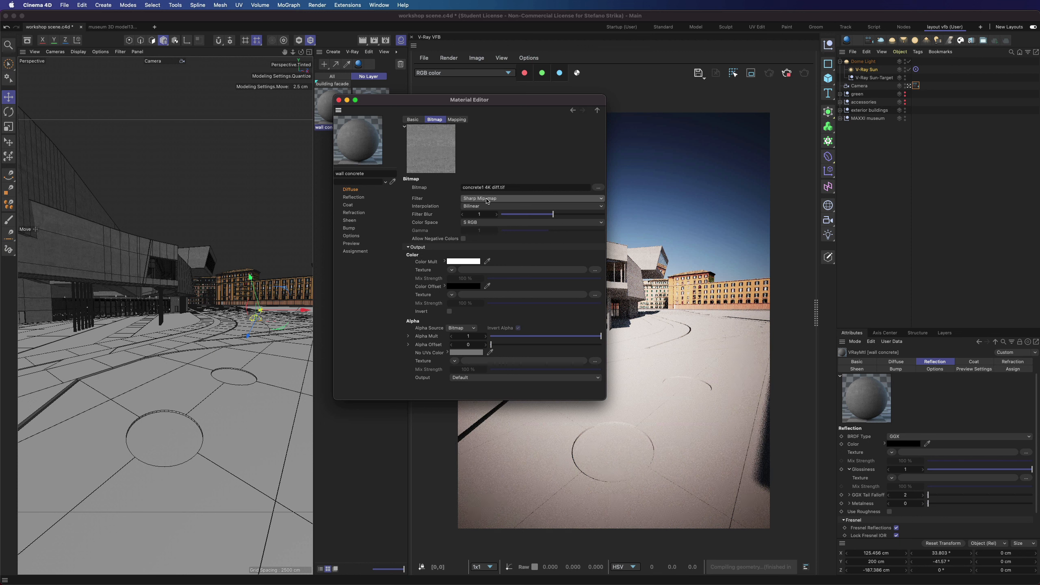
Undo the last bitmap filter change and set the wall concrete material's reflection color to white.
click(8, 28)
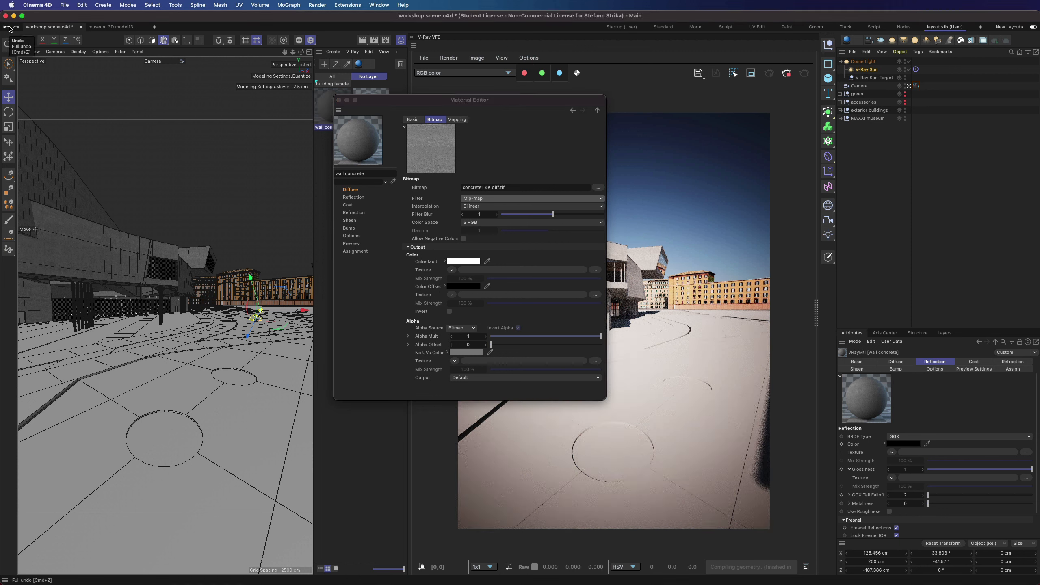
click(355, 197)
click(471, 137)
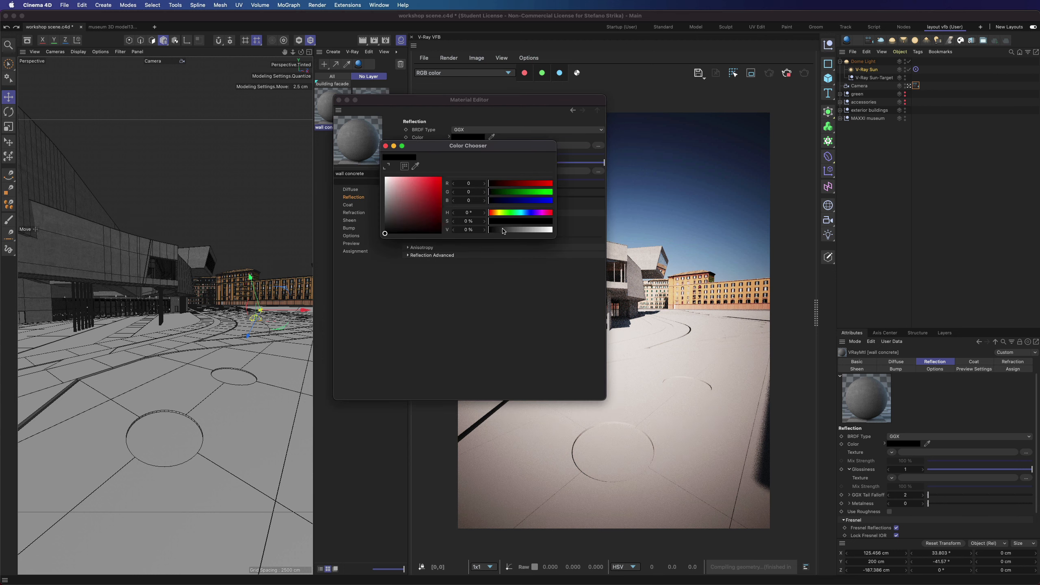
drag(504, 230, 553, 230)
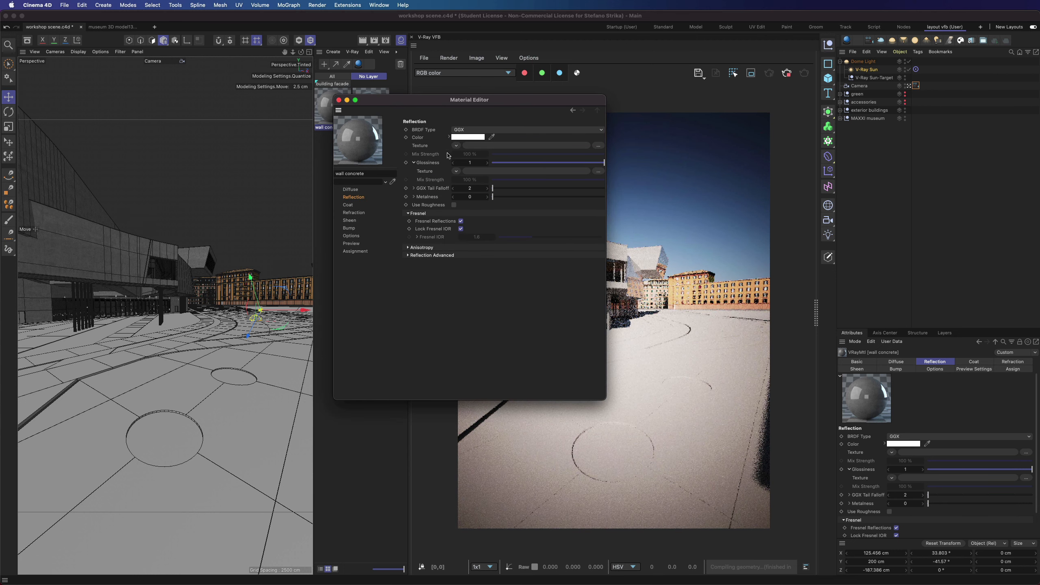
Load concrete1 4K spec.tif as the reflection glossiness texture and set its sampling to None.
click(491, 146)
double_click(544, 81)
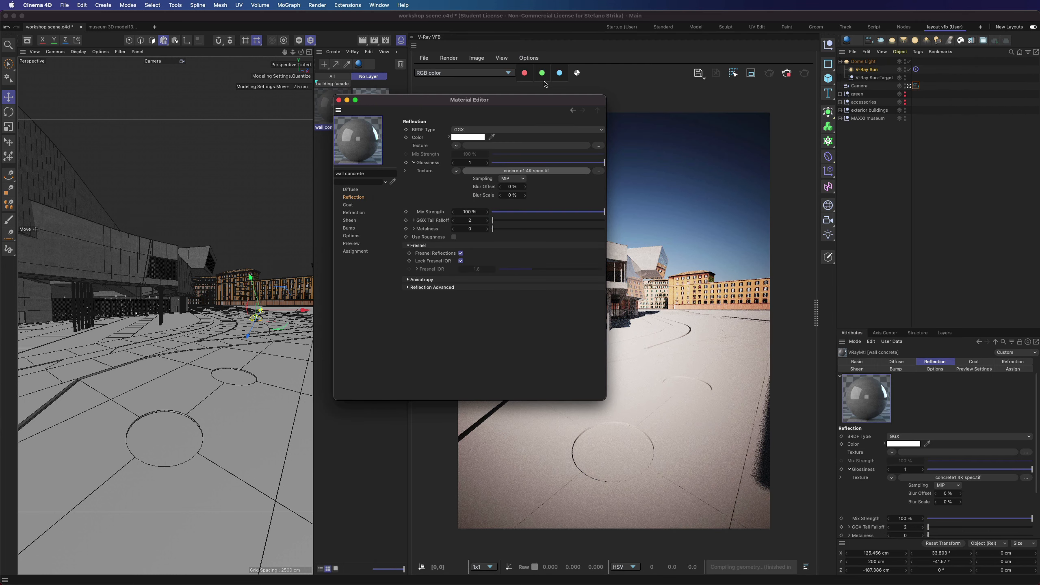
click(512, 179)
click(512, 186)
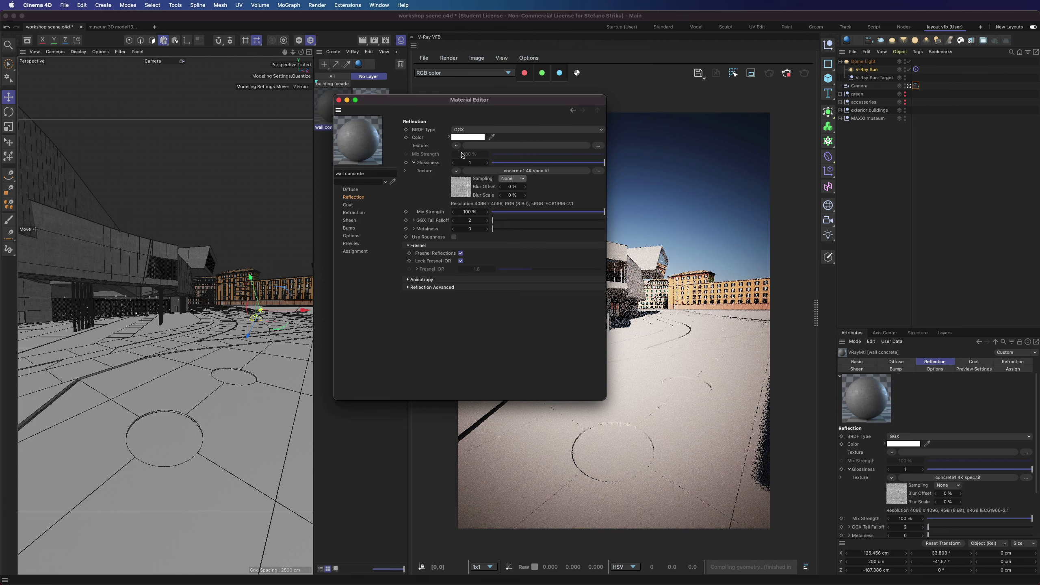
Load concrete1 4K bmp.tif as the wall concrete's bump map and set its sampling to None.
click(349, 228)
click(497, 129)
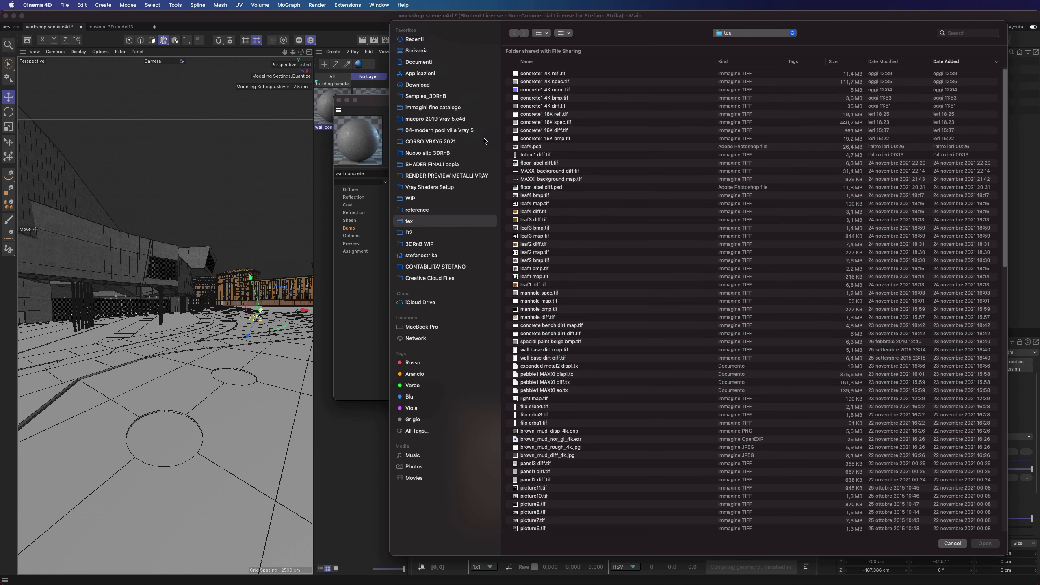
double_click(530, 99)
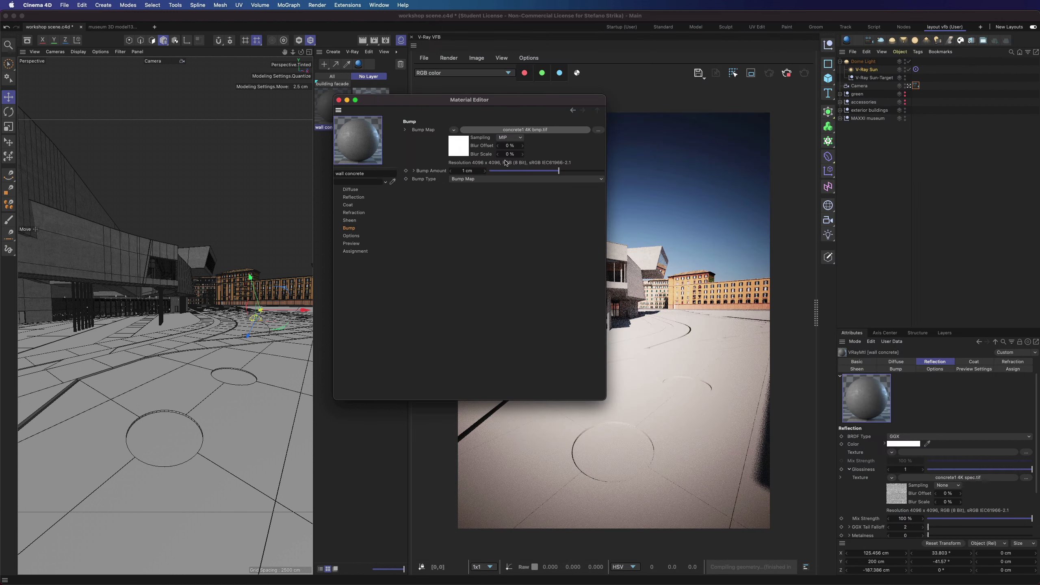
click(509, 137)
click(507, 145)
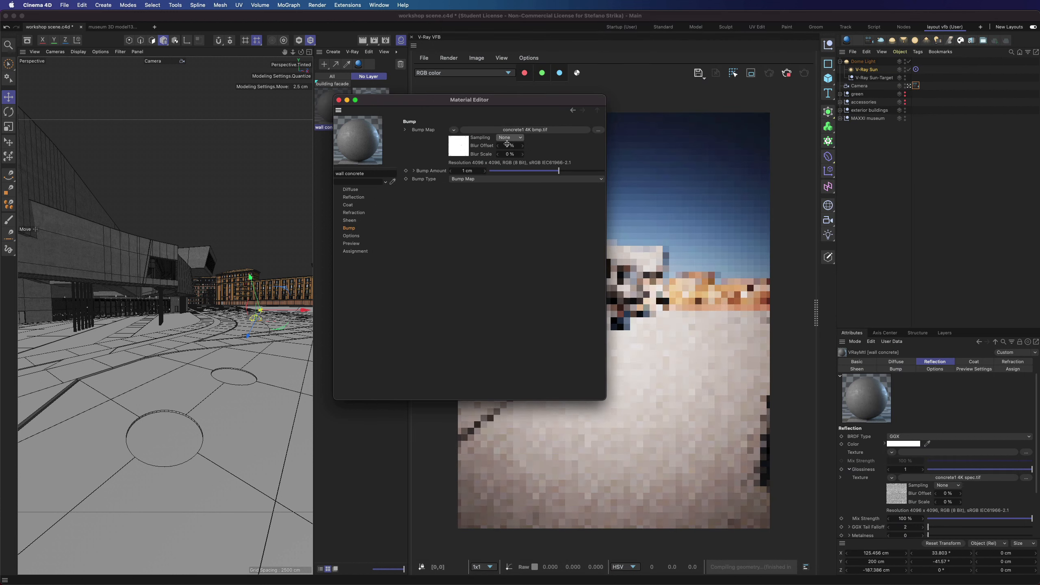
Load concrete1 4K refl.tif as the reflection color texture with sampling None and close the material editor.
click(362, 197)
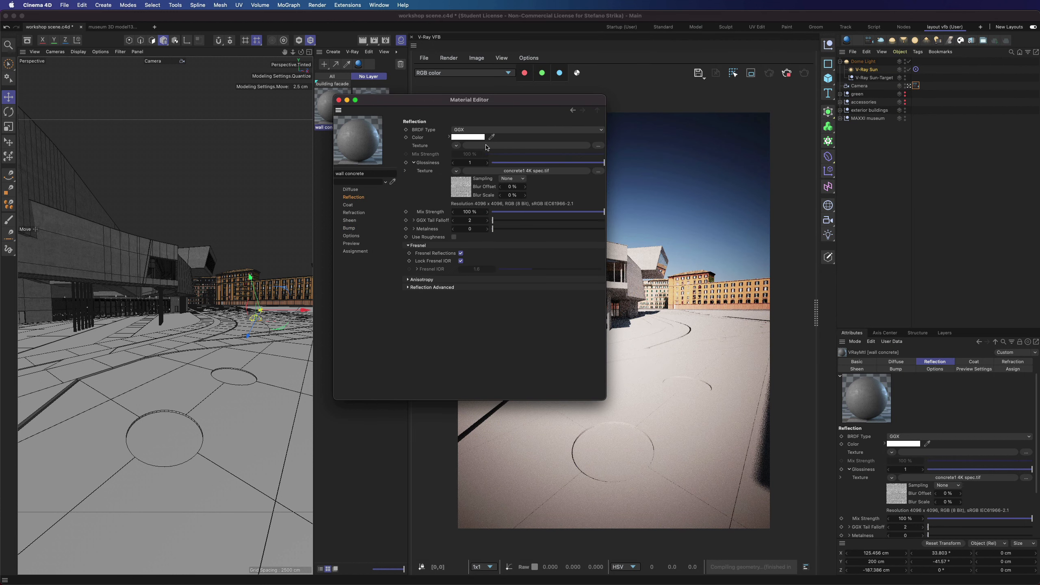
click(500, 144)
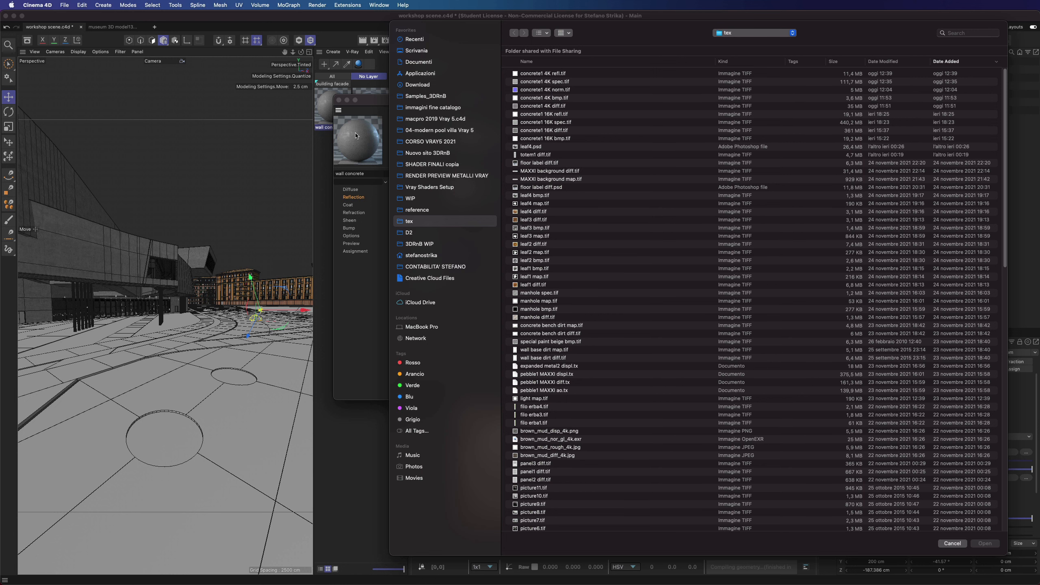
double_click(516, 74)
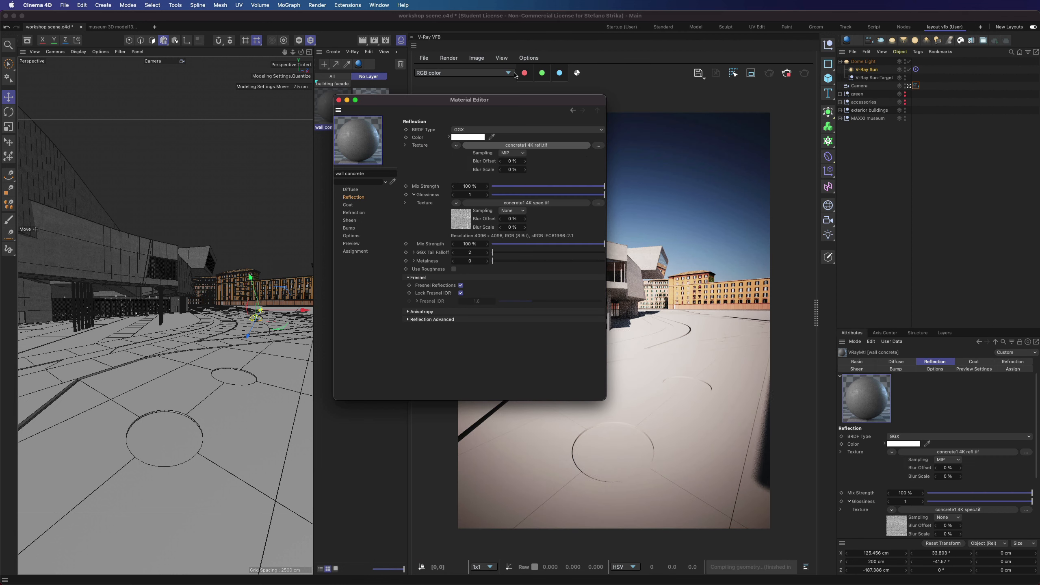
click(512, 153)
click(516, 157)
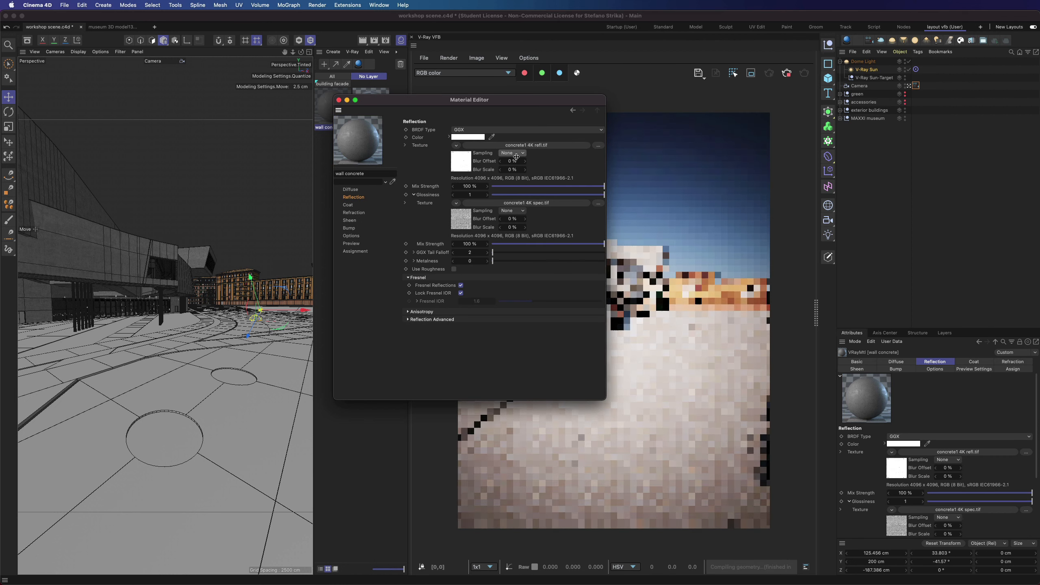
click(339, 100)
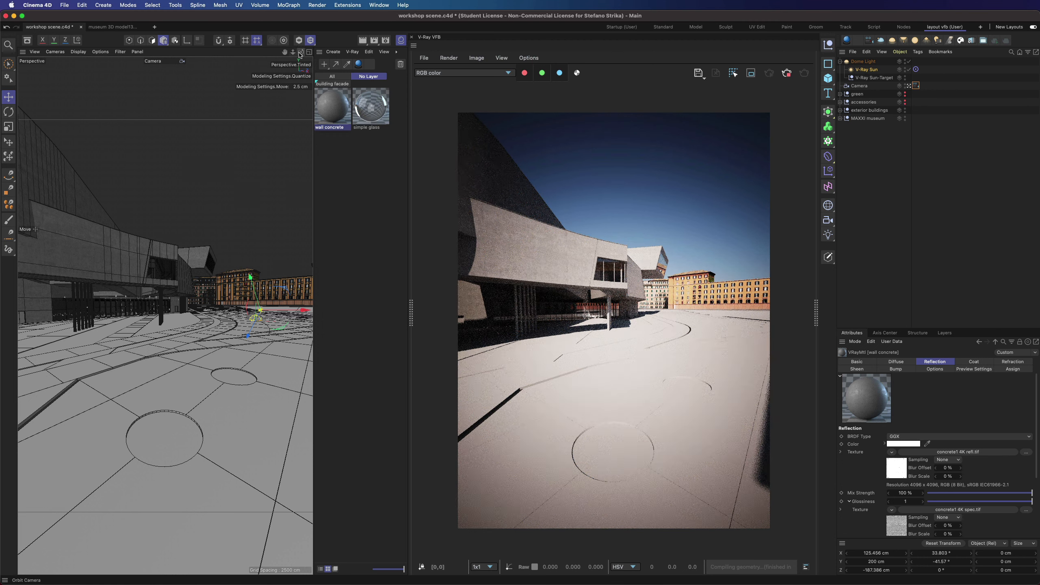
Examine the concrete texture on the museum's curved wall up close in the interactive render.
drag(293, 52, 319, 60)
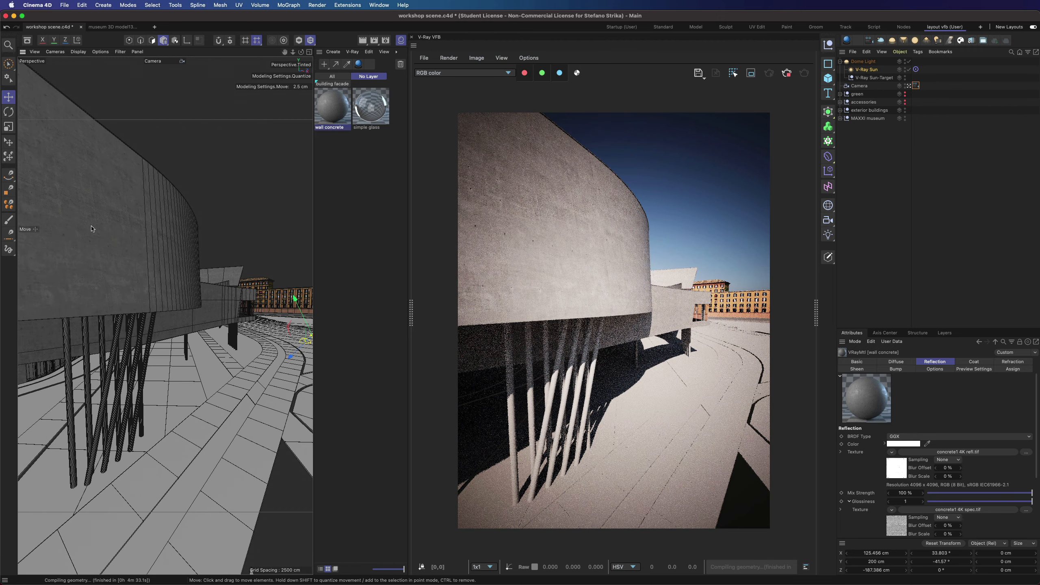
scroll(92, 229, up, 3)
scroll(92, 229, up, 5)
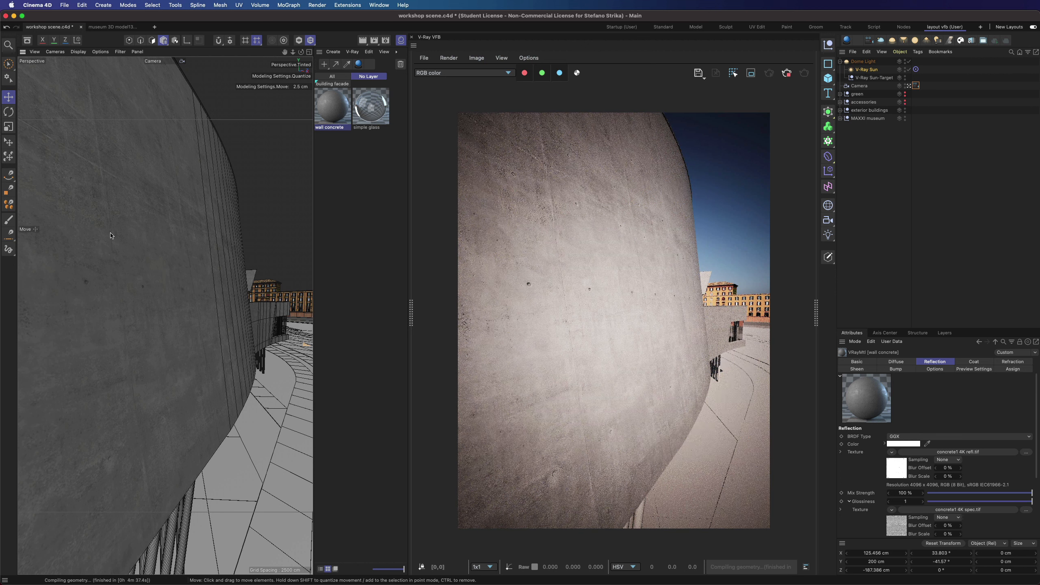
scroll(102, 223, up, 3)
scroll(70, 300, up, 3)
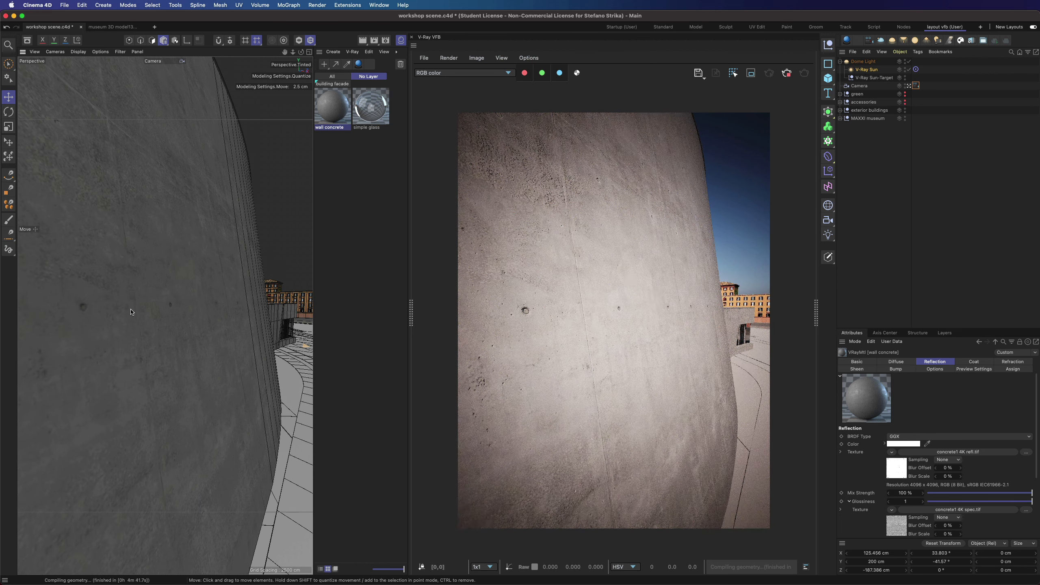
scroll(131, 312, down, 5)
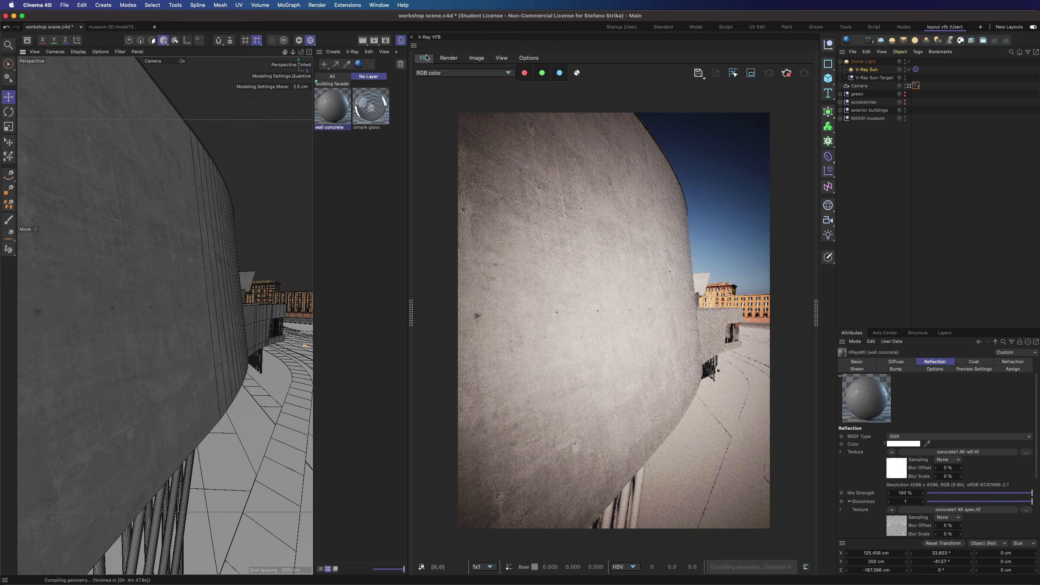
drag(302, 53, 312, 67)
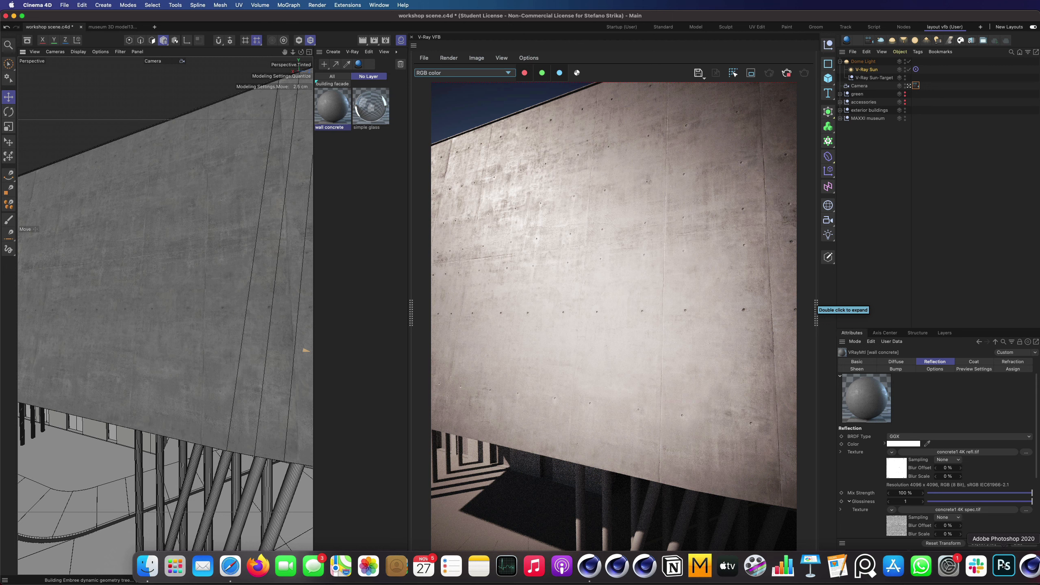
Switch to Photoshop, open concrete1 16K diff.tif and examine the concrete's surface detail at 100%.
click(1003, 566)
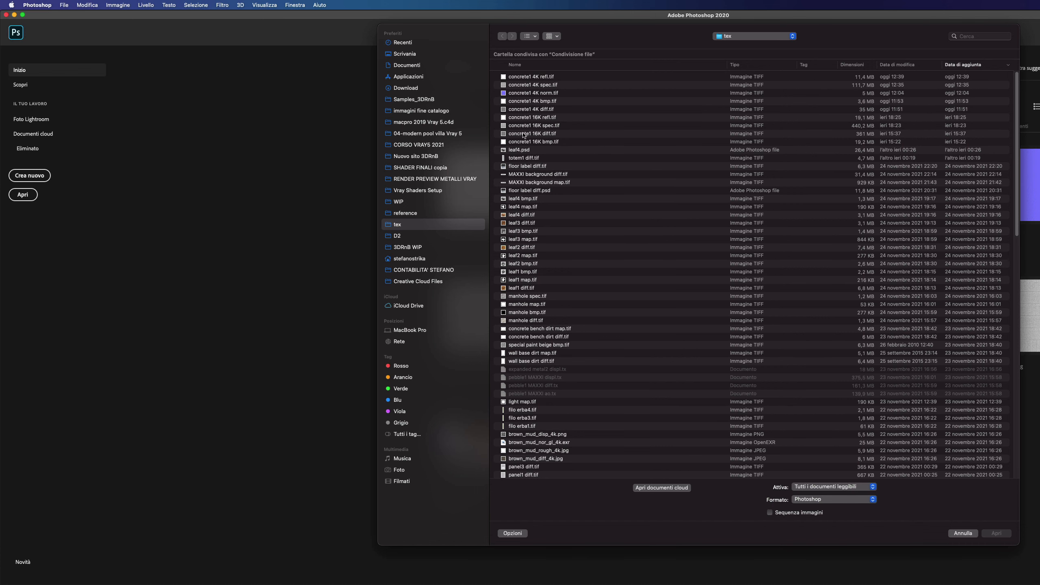
double_click(507, 134)
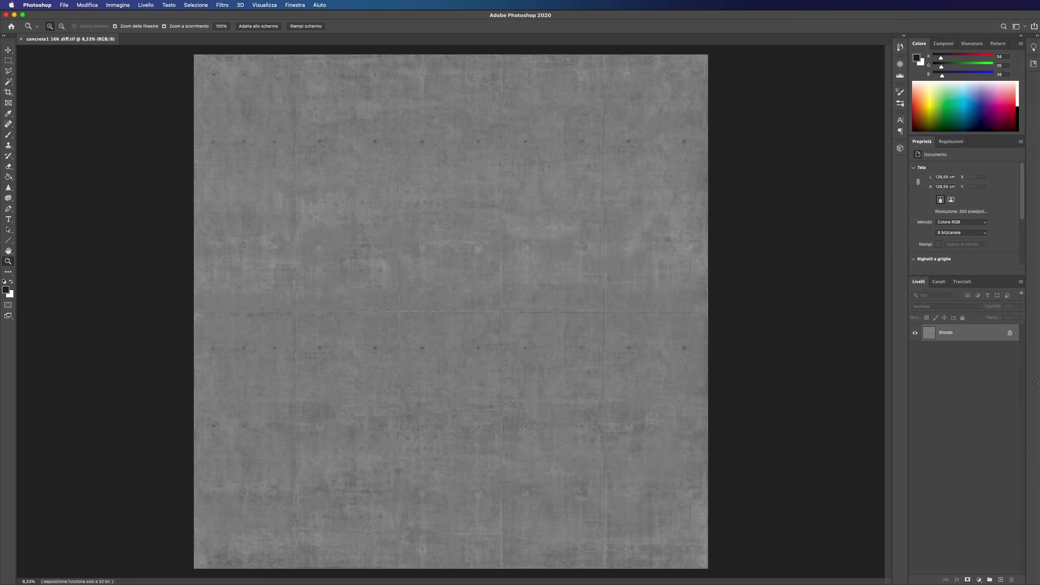
click(332, 418)
click(397, 336)
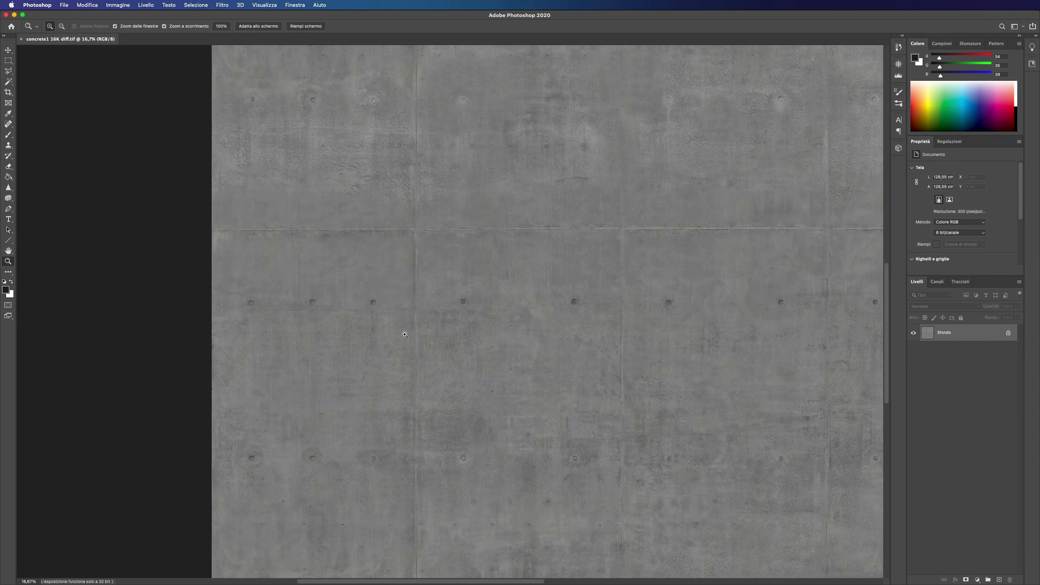
click(387, 324)
click(370, 334)
click(365, 360)
click(363, 331)
click(364, 333)
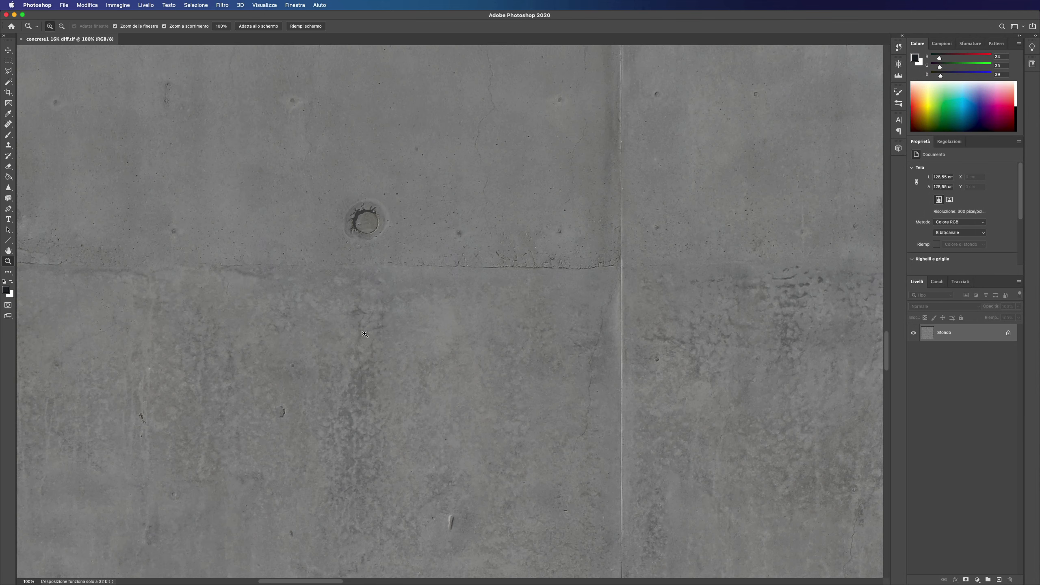
click(394, 348)
alt+click(393, 348)
Examine further areas of the 16K concrete texture at full size with the Hand tool.
click(8, 251)
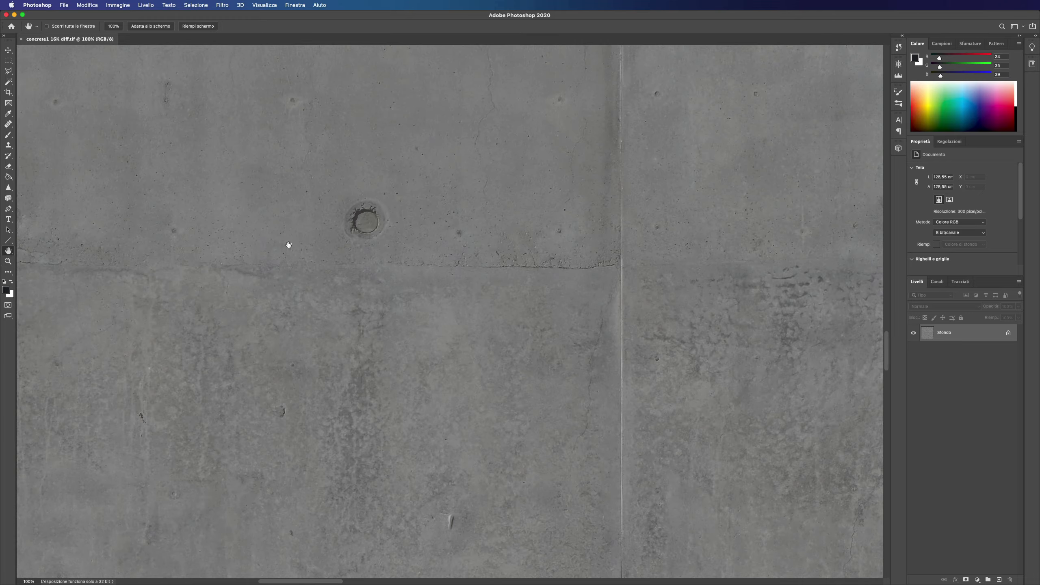
drag(288, 244, 575, 342)
drag(440, 281, 792, 274)
drag(460, 258, 463, 520)
drag(404, 284, 583, 272)
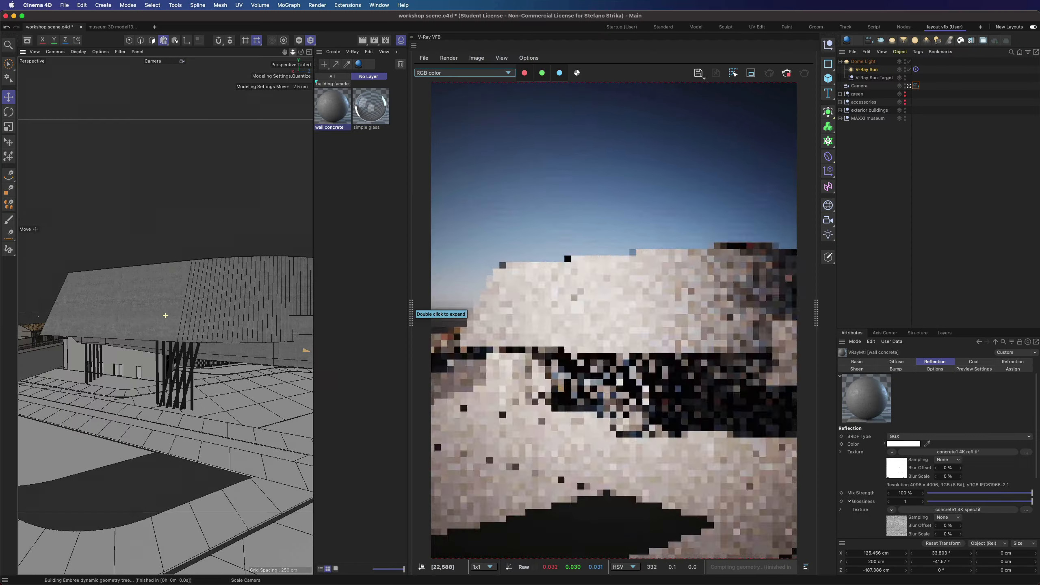
In Cinema 4D, adjust the V-Ray frame buffer's Exposure layer for the building's shaded underside and select the Lookup Table layer.
mouse_move(302, 53)
mouse_down()
mouse_move(275, 59)
mouse_move(302, 53)
mouse_up()
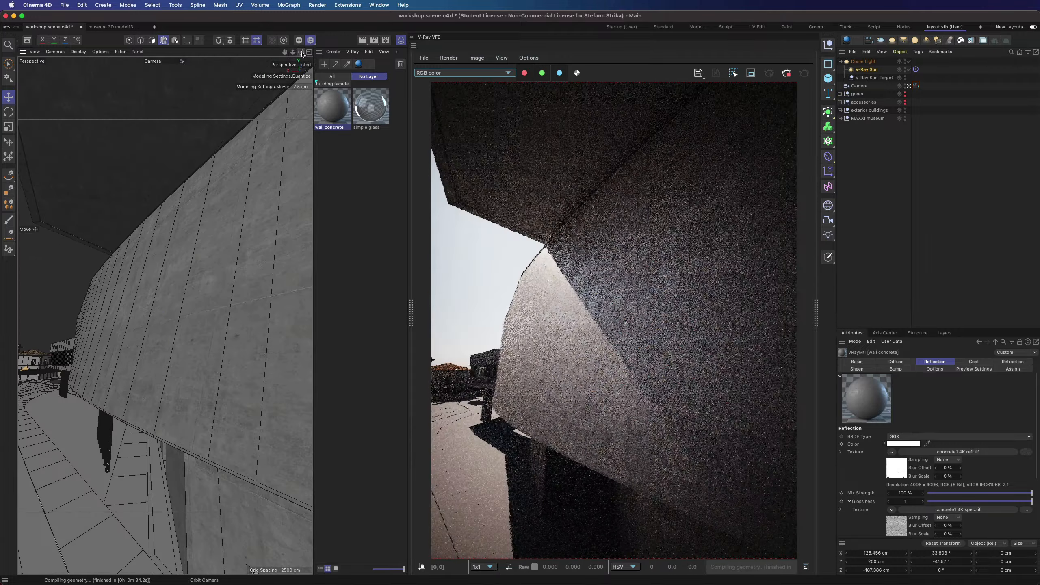
click(816, 311)
click(706, 122)
drag(717, 254, 721, 254)
click(704, 107)
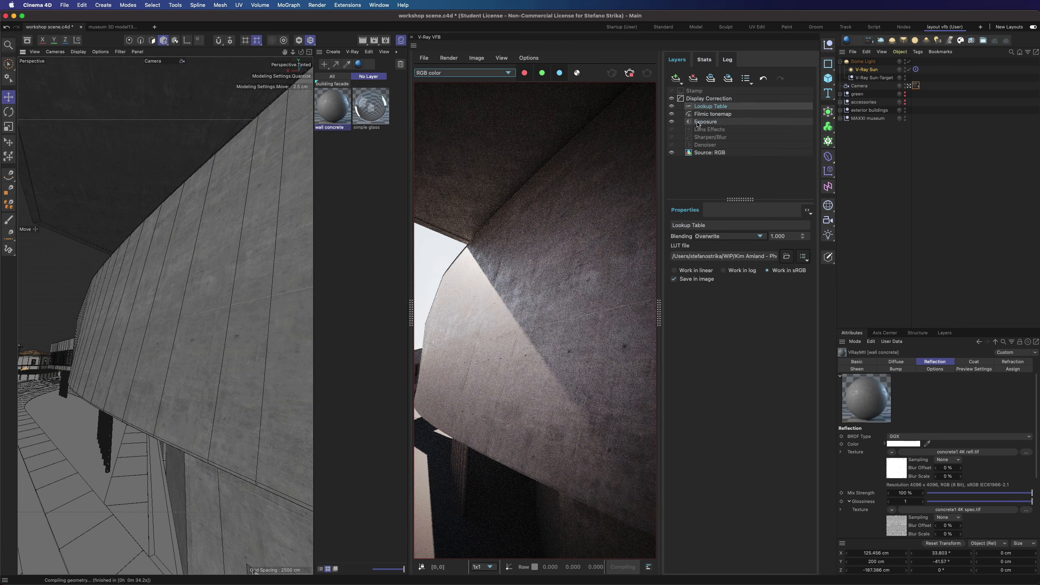
click(659, 313)
drag(302, 54, 302, 53)
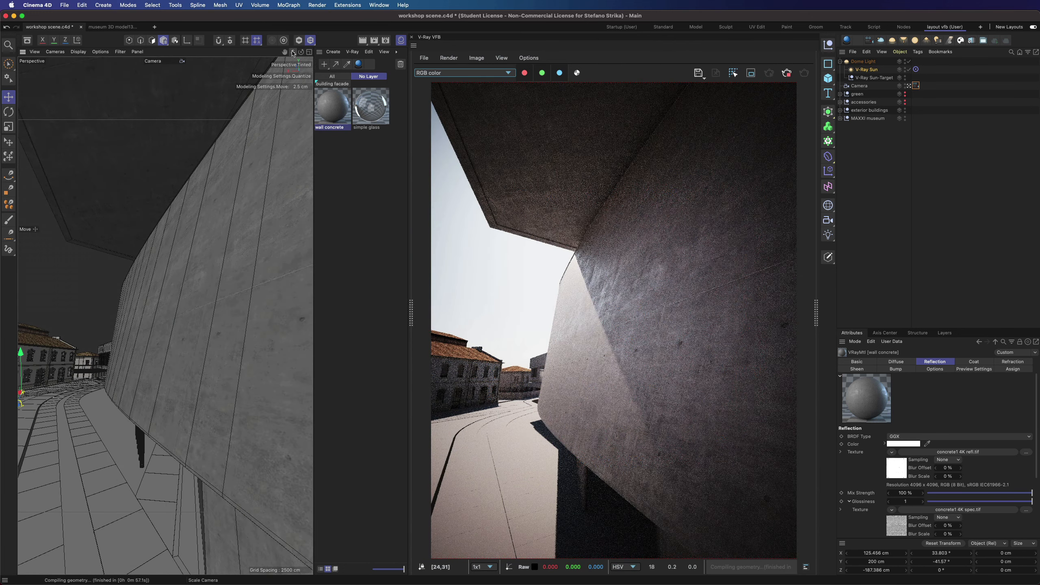
drag(302, 54, 293, 55)
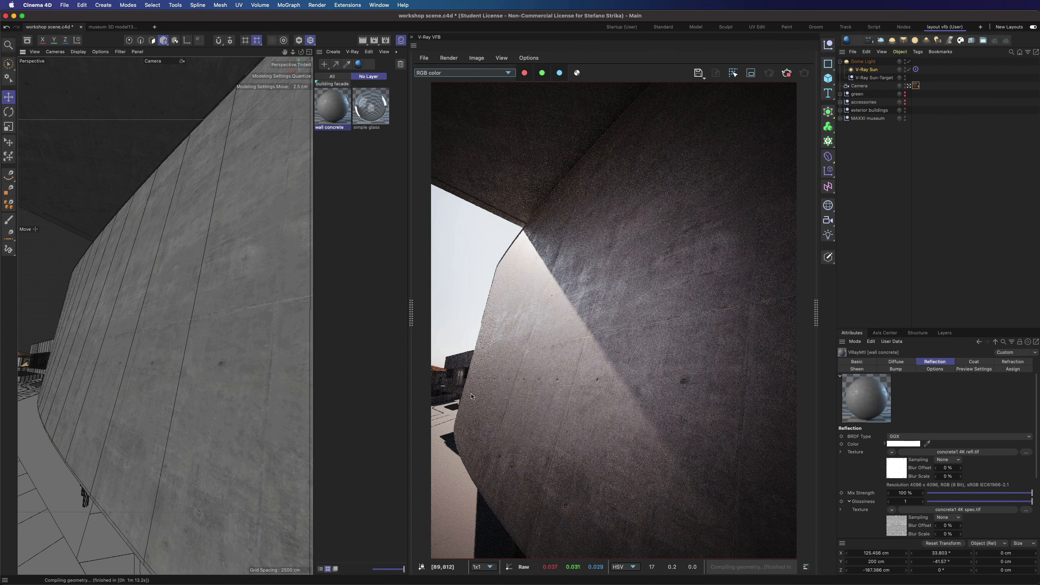
Copy the wall concrete's diffuse texture shader, paste it as the Sheen texture and close the material editor.
double_click(334, 100)
click(351, 182)
click(465, 138)
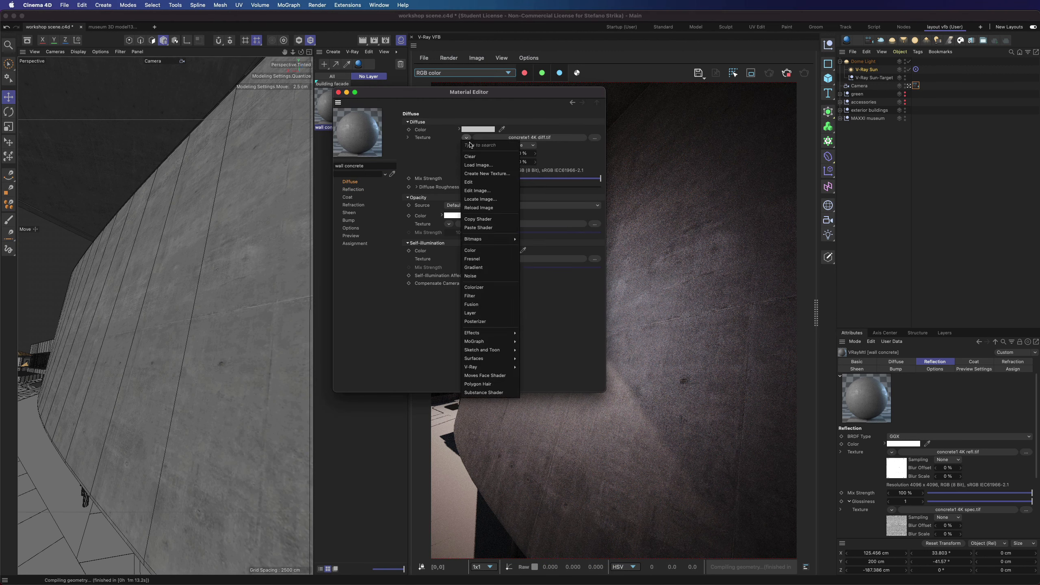
click(371, 210)
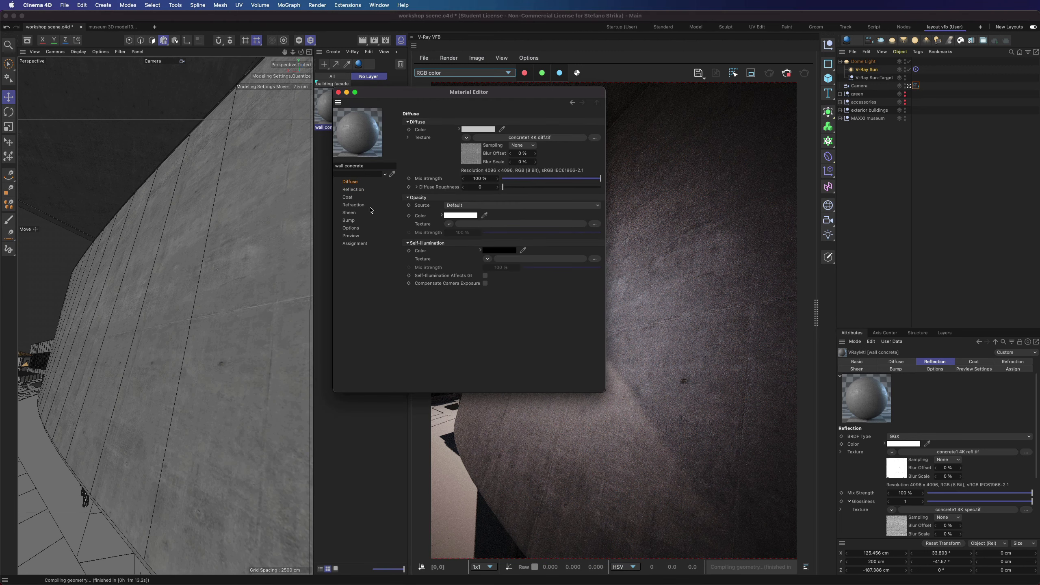
click(349, 212)
click(459, 130)
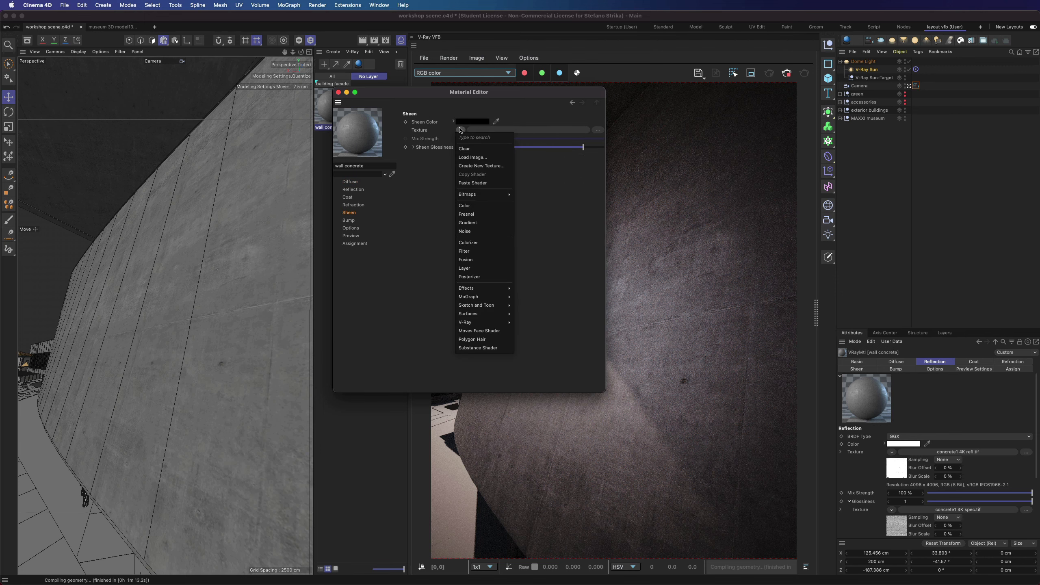
click(473, 186)
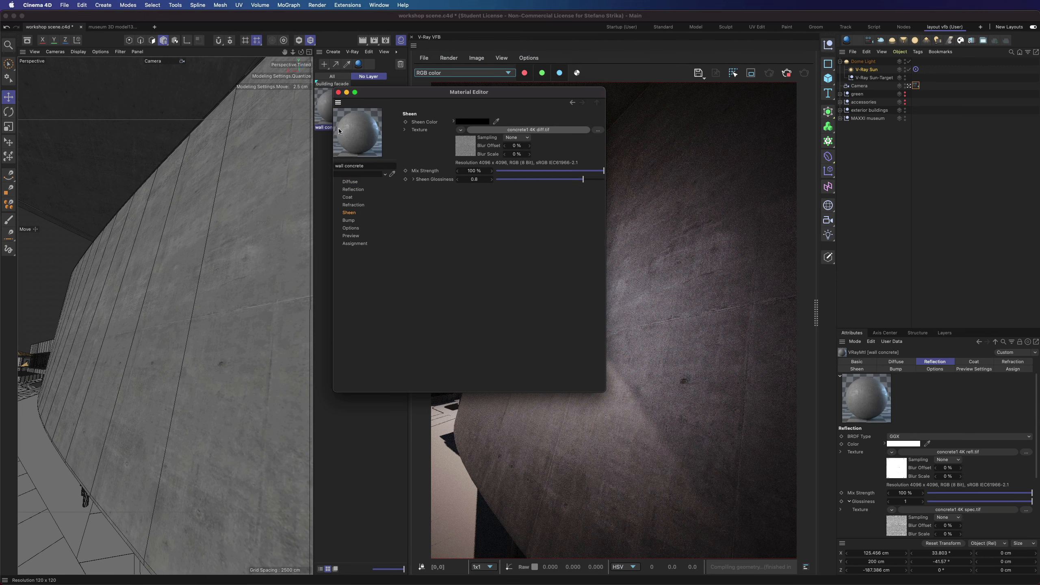
click(339, 92)
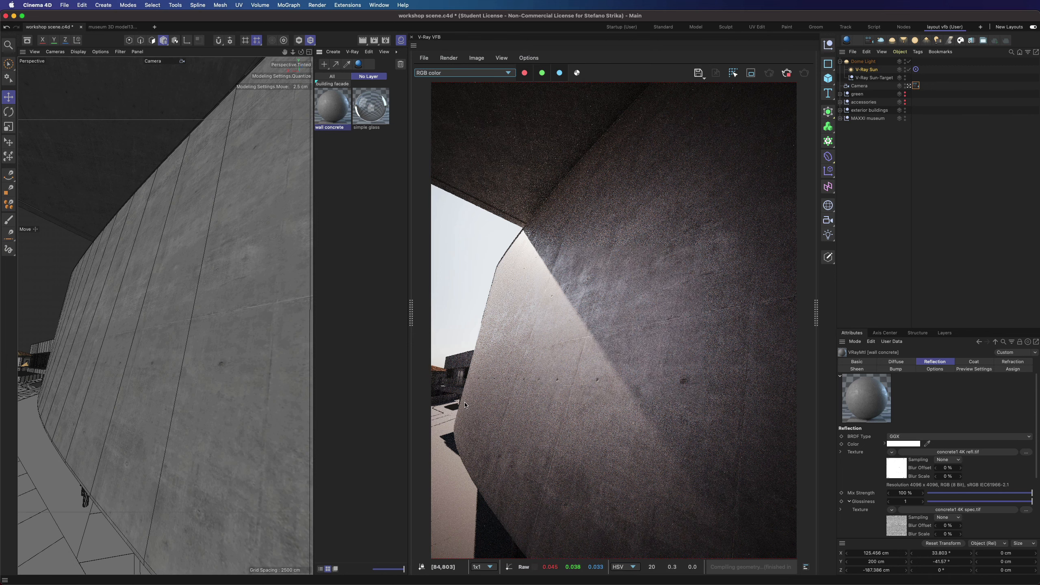
Check the wall concrete's sheen at a grazing angle and stop the interactive render.
drag(301, 52, 302, 53)
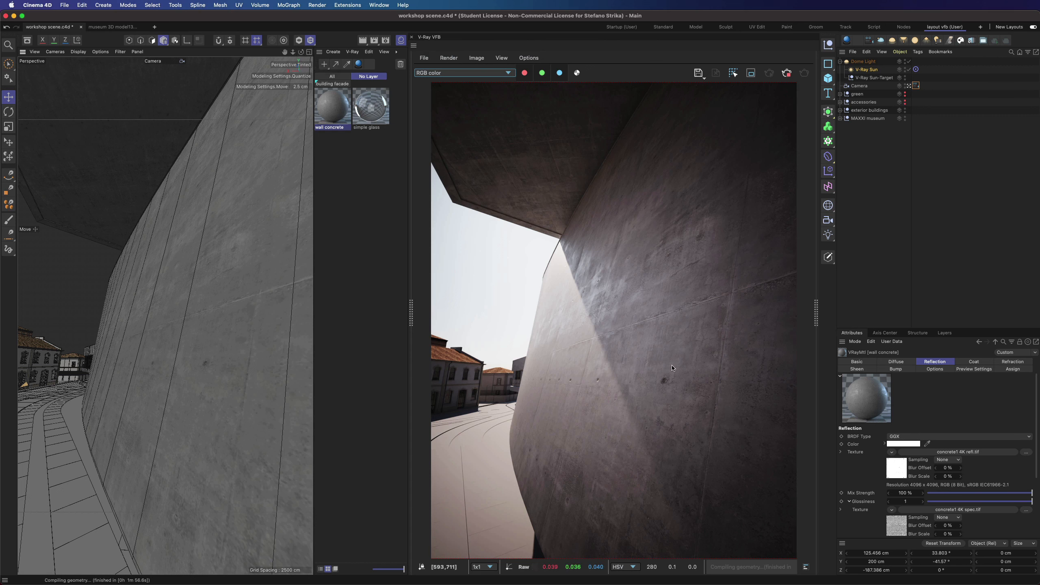
click(790, 72)
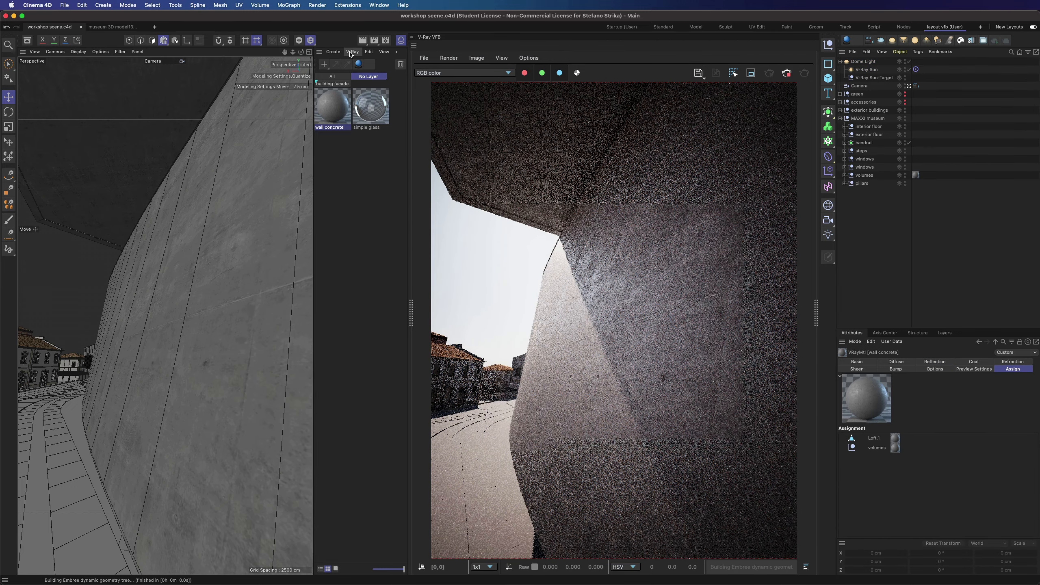
click(344, 77)
double_click(339, 101)
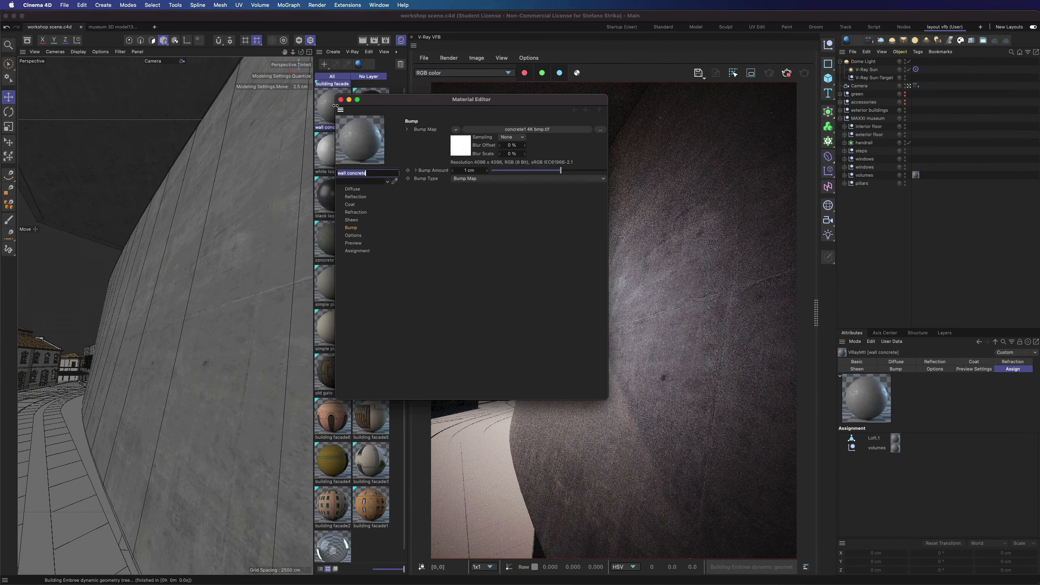
click(343, 100)
click(361, 76)
Create a new V-Ray material and name it "concrete floor1".
click(359, 64)
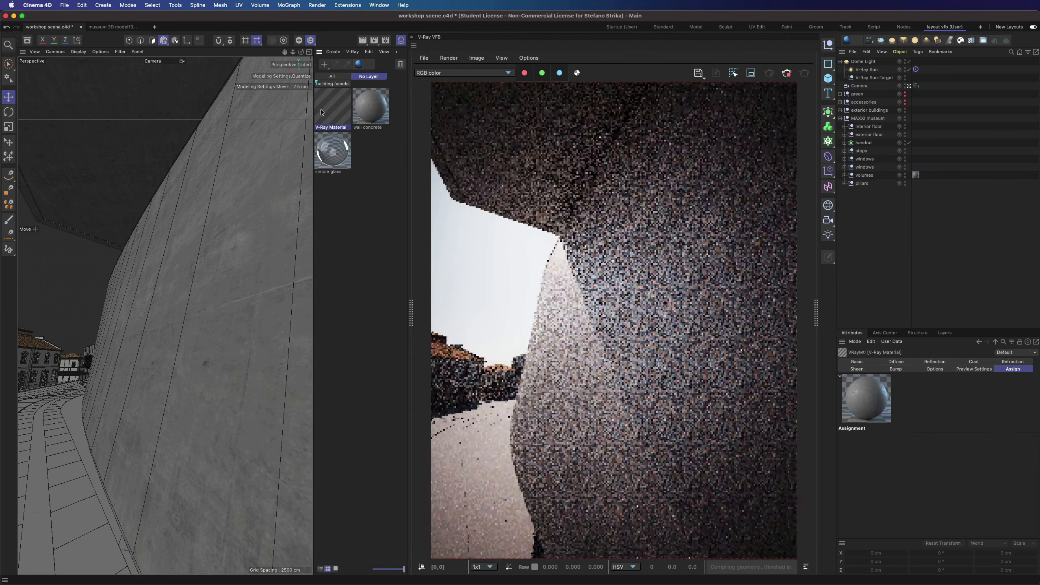
double_click(330, 128)
text(concrete floor2)
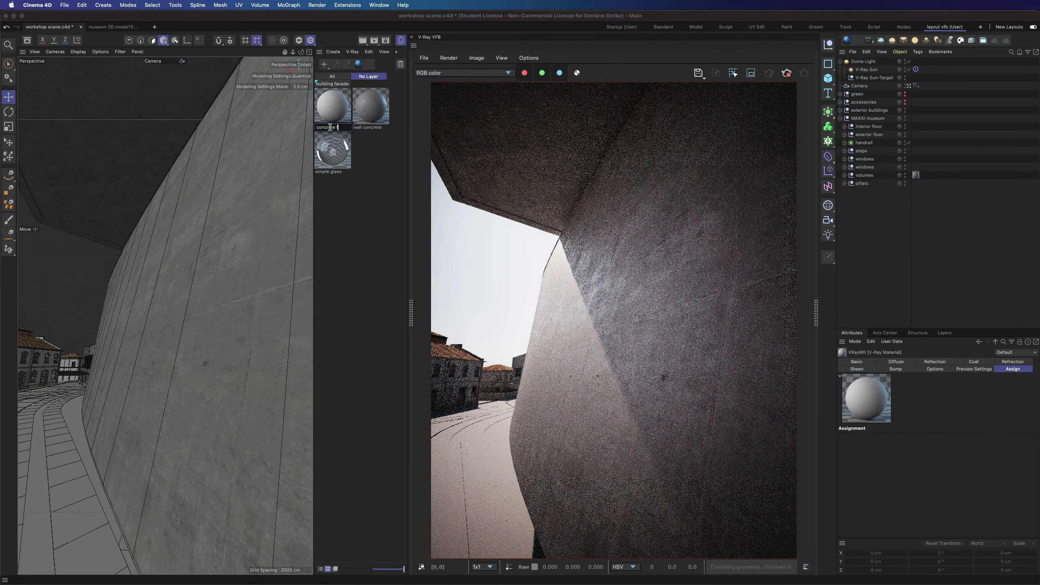
key(Return)
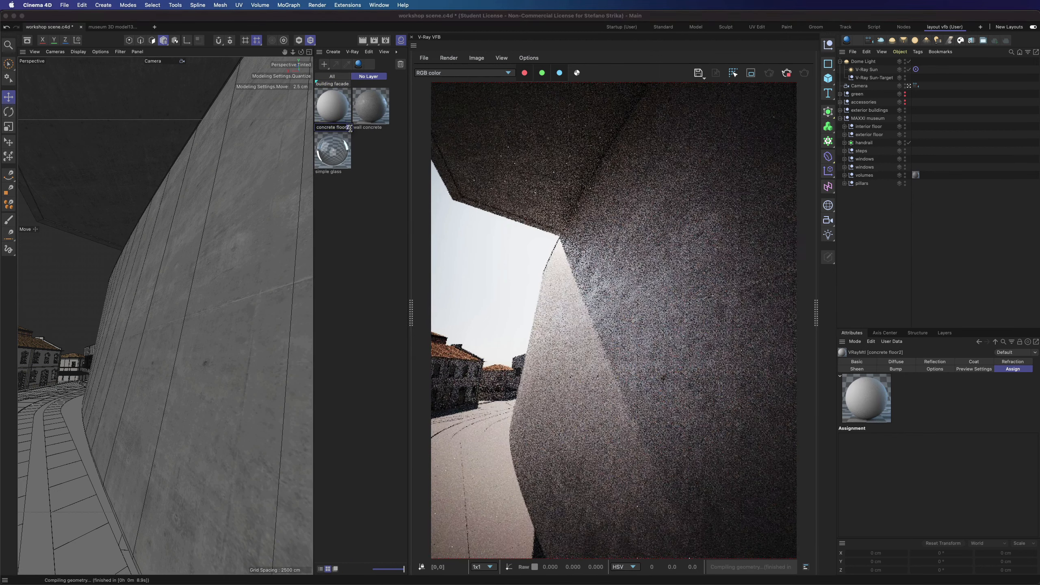
click(347, 213)
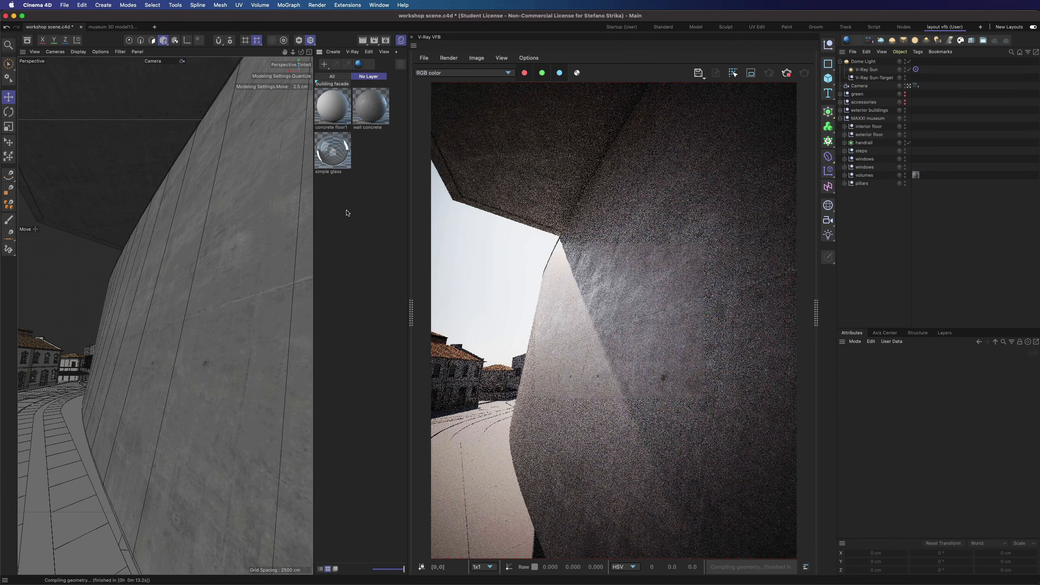
In Finder, preview the concrete2 4K diffuse texture in the tex folder and return to Cinema 4D.
mouse_move(394, 582)
click(147, 567)
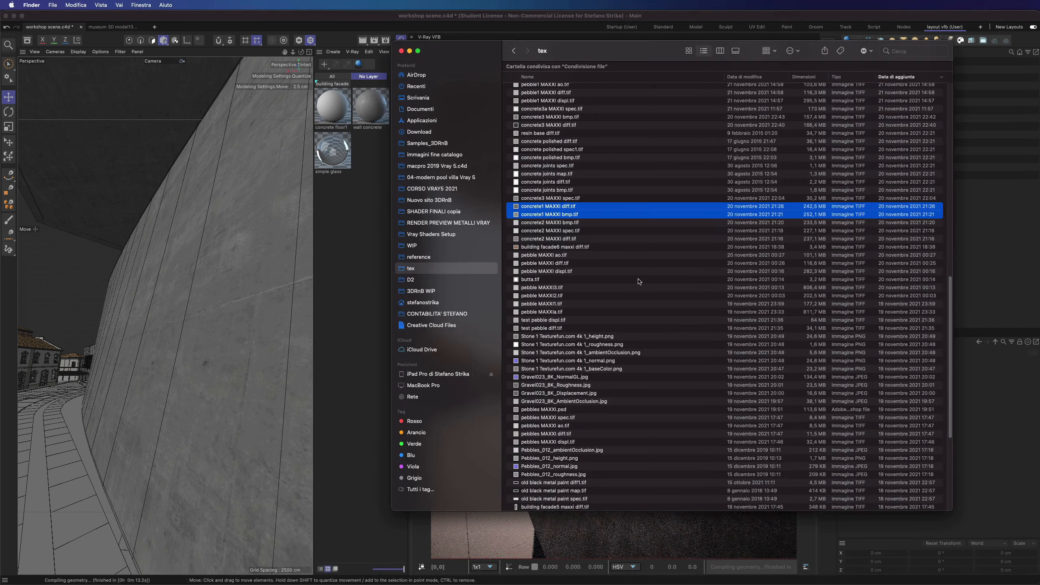
scroll(638, 282, up, 15)
click(554, 90)
key(space)
key(Down)
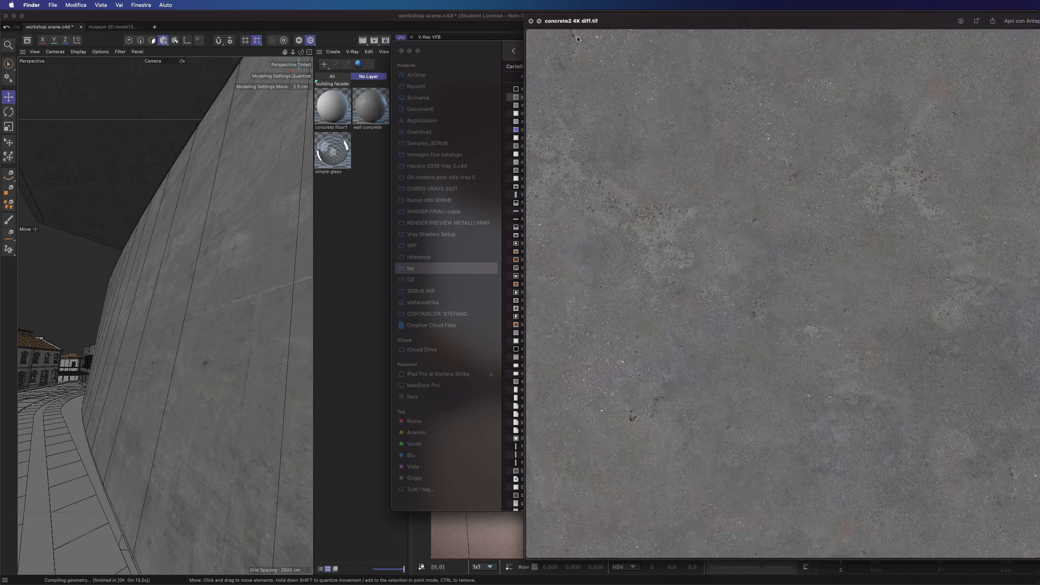
key(space)
click(370, 19)
Open the concrete floor1 material and load "concrete2 4K diff.tif" as its Diffuse texture.
double_click(333, 106)
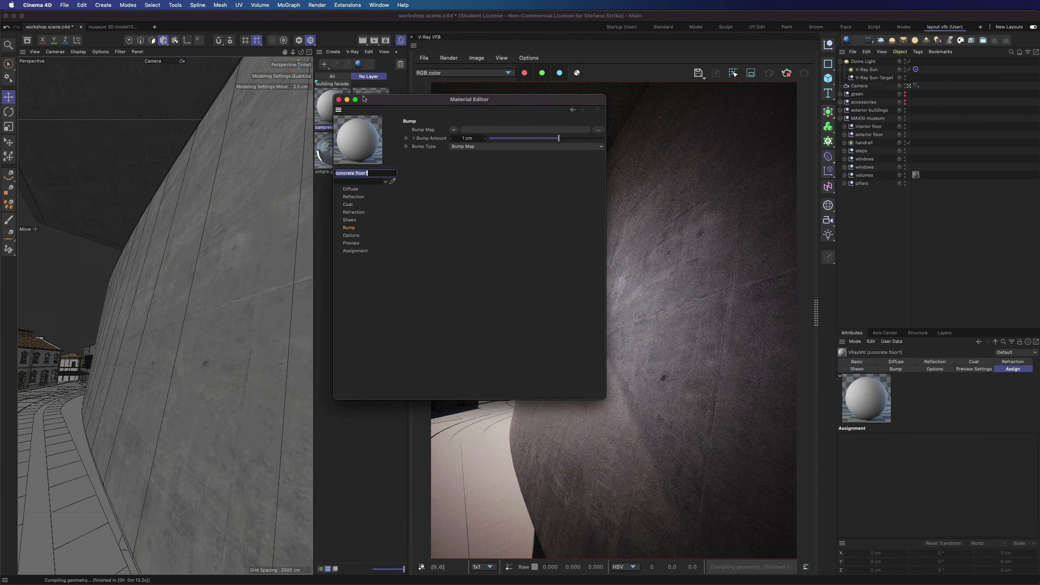
drag(367, 98, 306, 102)
click(295, 193)
click(534, 150)
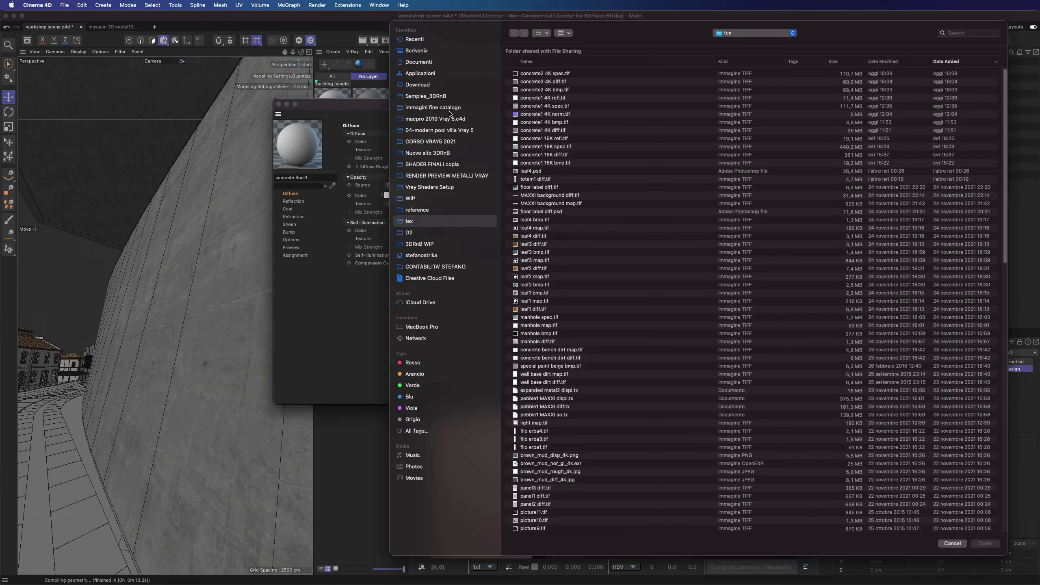
double_click(537, 82)
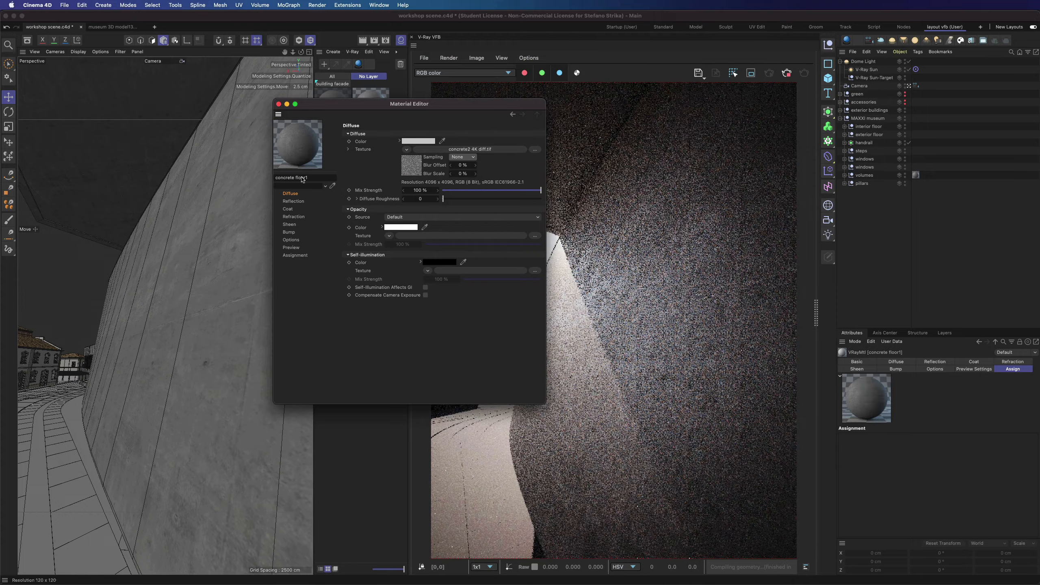
Set the floor material's Reflection color to white and load "concrete2 4K spec.tif" as its Glossiness texture.
click(302, 202)
click(398, 140)
click(324, 180)
click(325, 151)
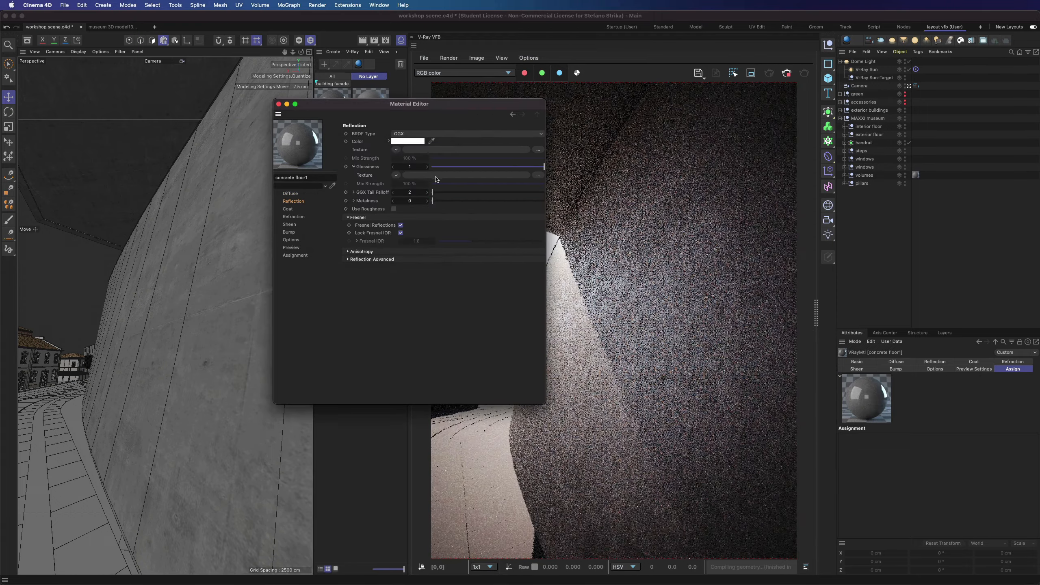
click(472, 174)
double_click(530, 75)
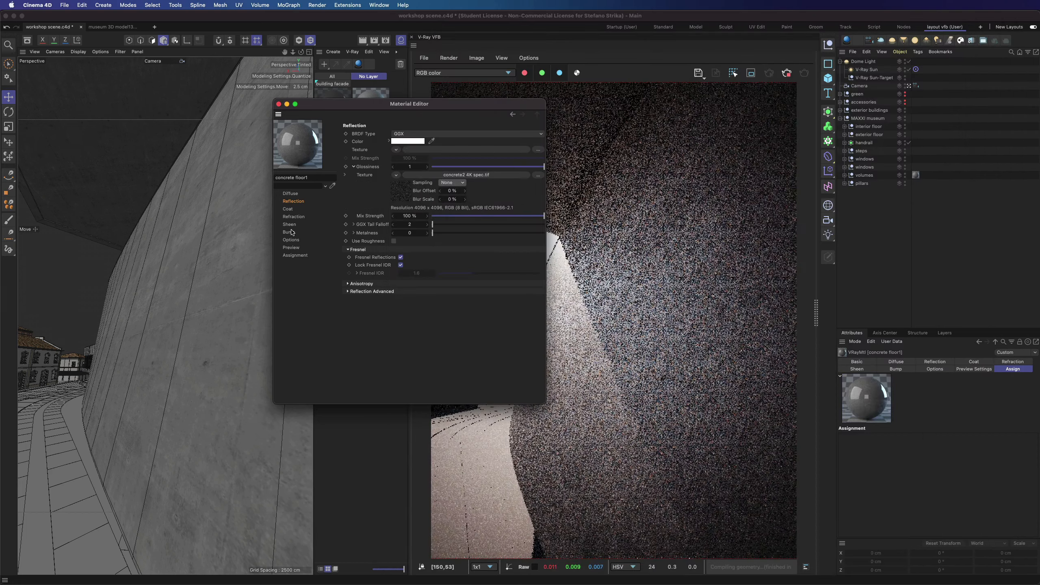
Load "concrete2 4K bmp.tif" as the floor material's Bump Map, set the Bump Amount to 0.5 cm and close the material editor.
click(289, 232)
click(467, 134)
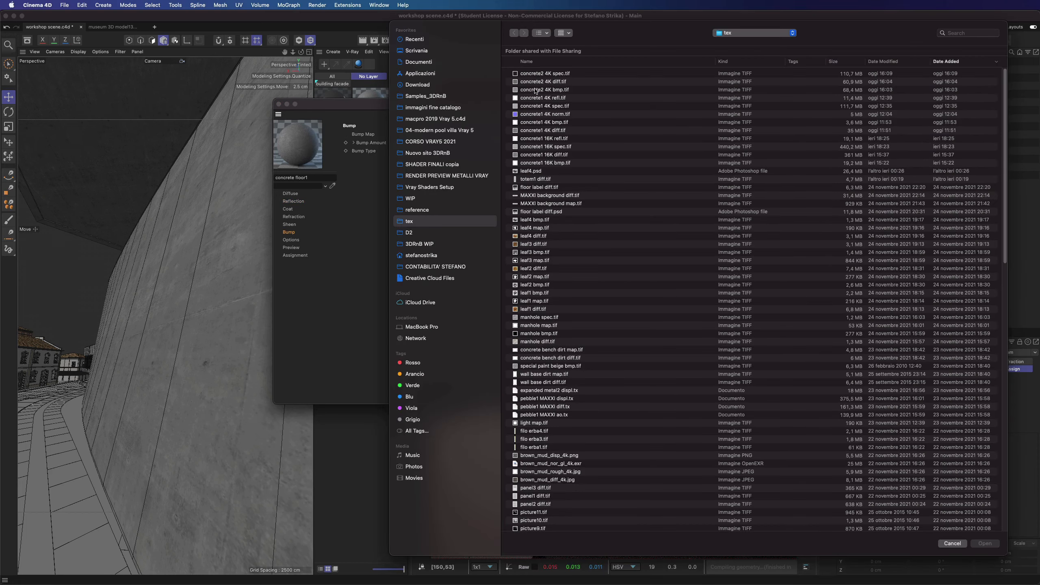
double_click(535, 91)
double_click(416, 175)
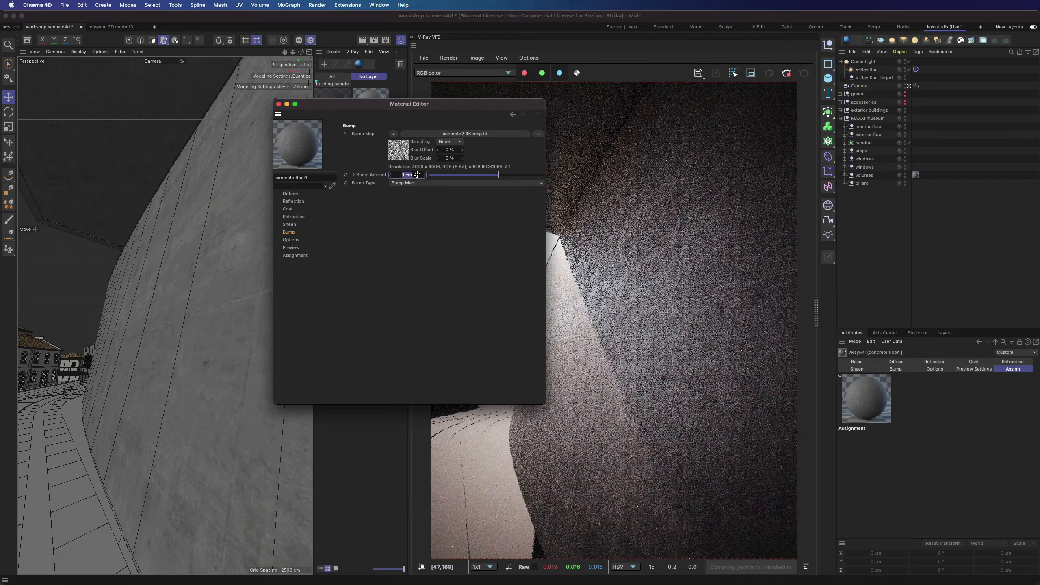
text(0.5)
key(Return)
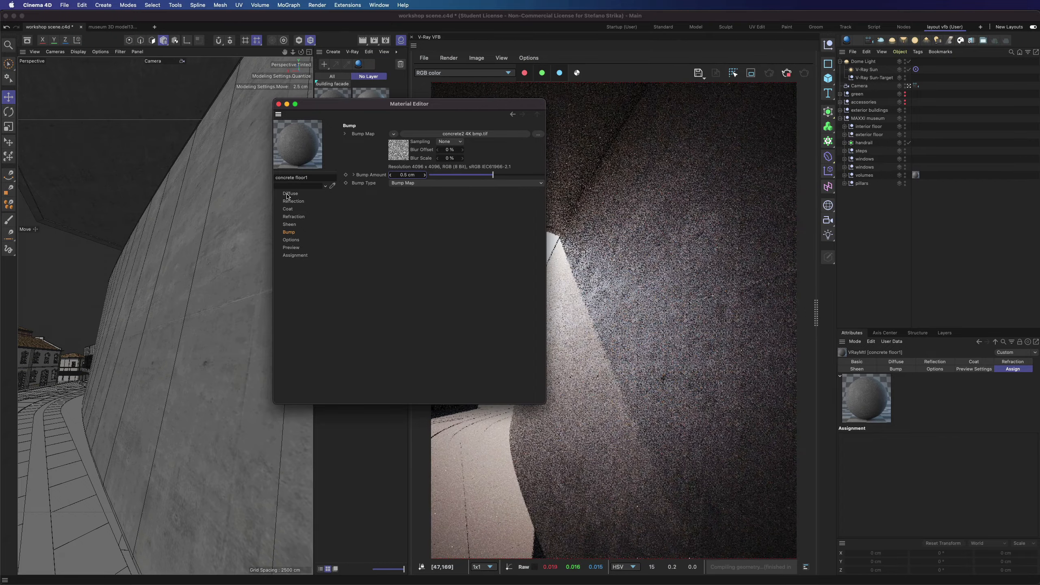
click(289, 194)
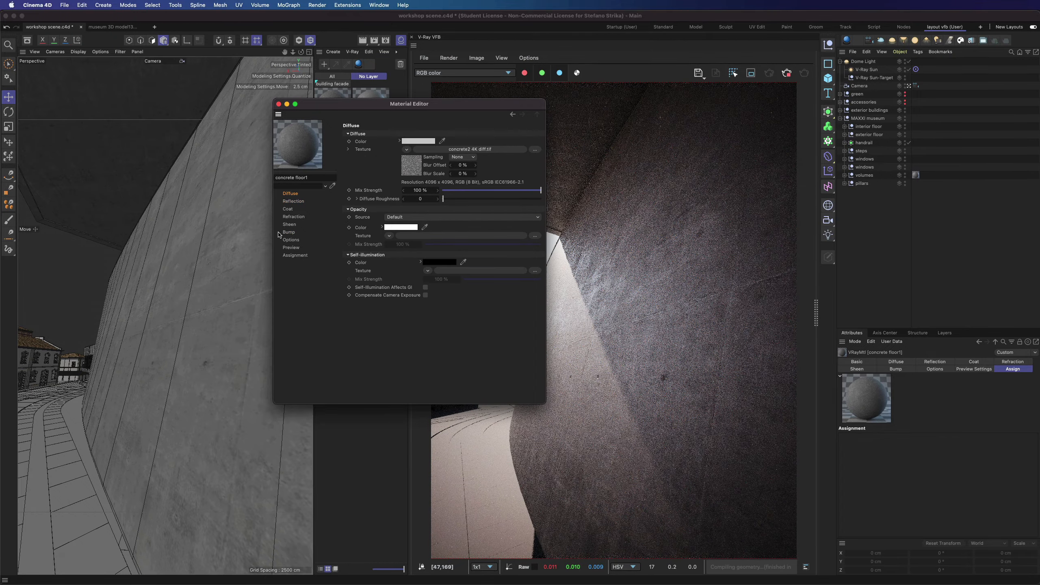
click(278, 104)
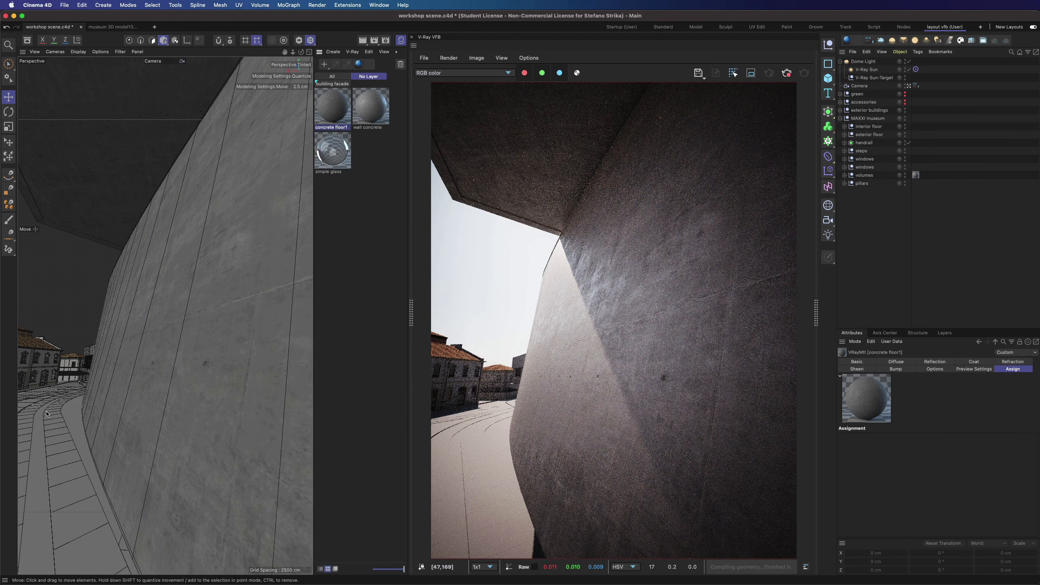
Assign the concrete floor1 material to the concrete floor1 group under exterior floor and set its Projection to Cubic.
click(845, 135)
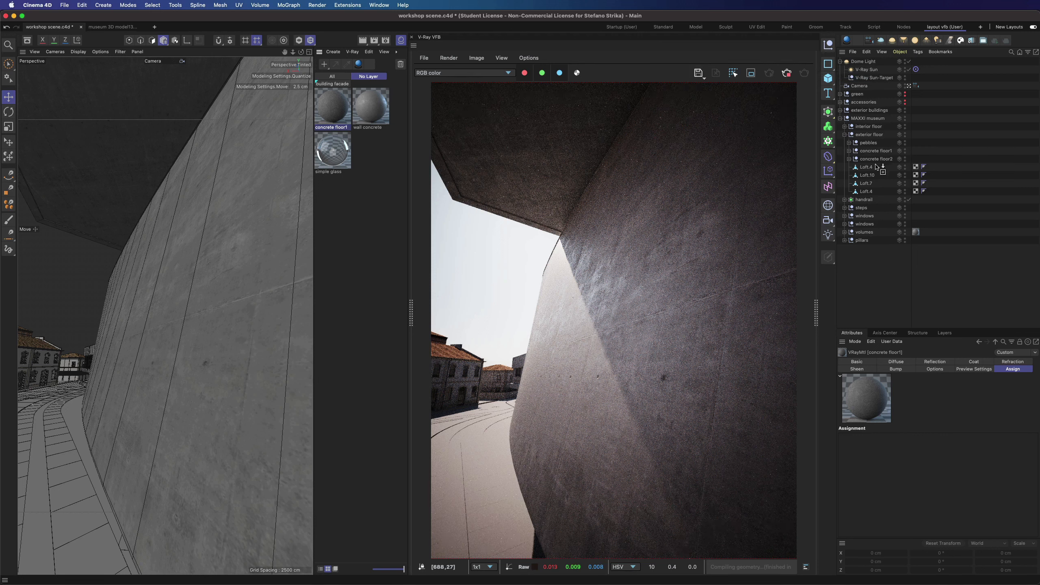
drag(874, 154, 874, 152)
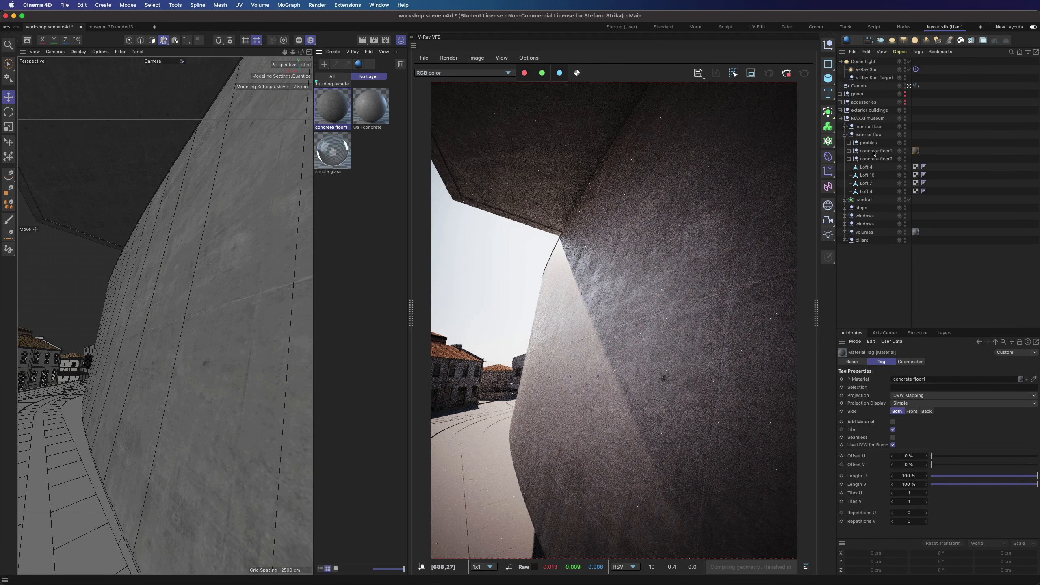
click(926, 396)
click(913, 432)
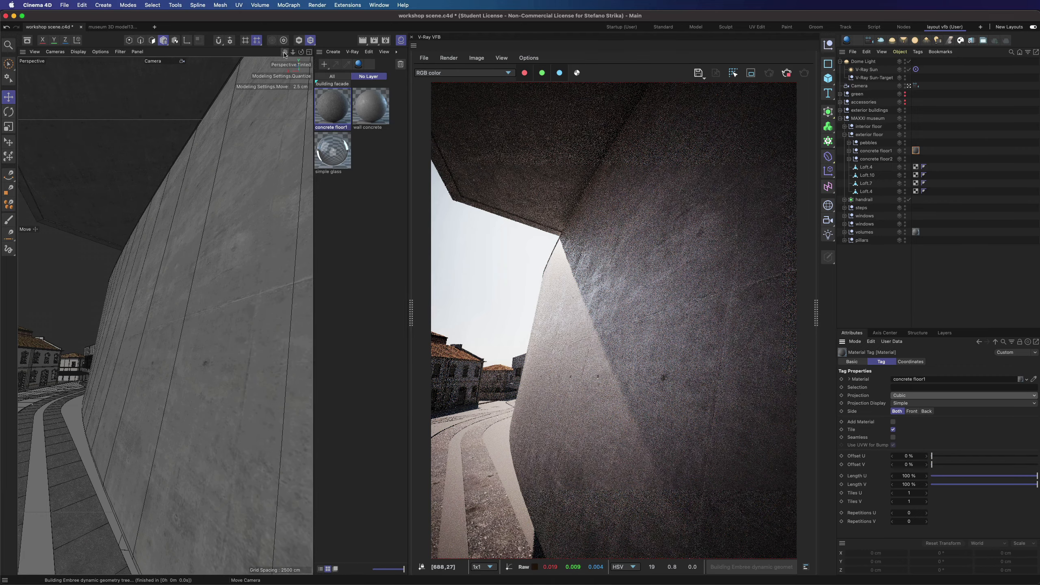
Frame the museum's exterior floor and check its concrete texture scale in the diffuseFilter render channel, returning to RGB color.
click(401, 40)
mouse_move(387, 52)
mouse_down()
mouse_move(368, 57)
mouse_move(405, 55)
mouse_up()
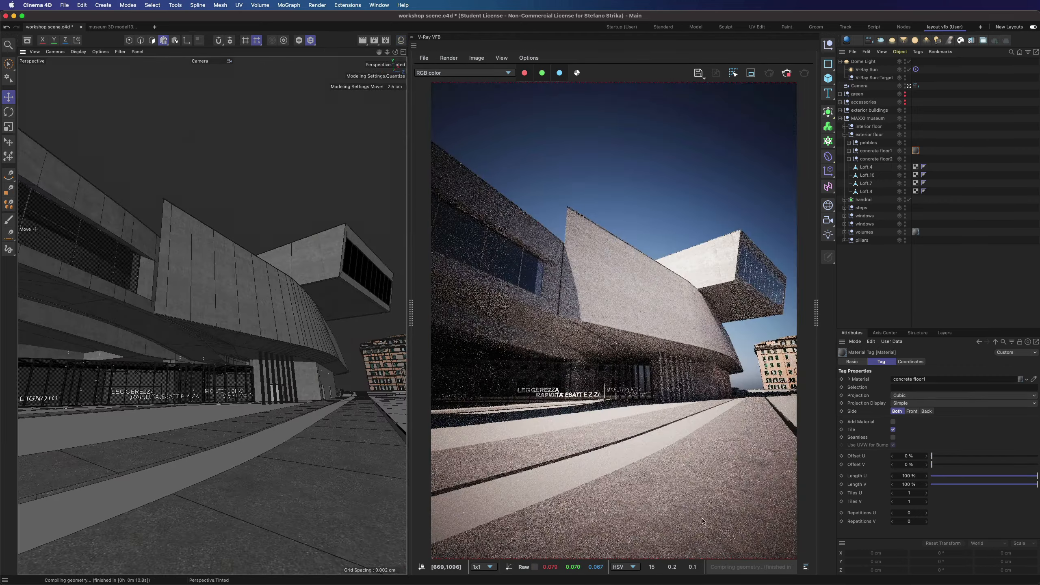
scroll(371, 529, up, 5)
click(911, 361)
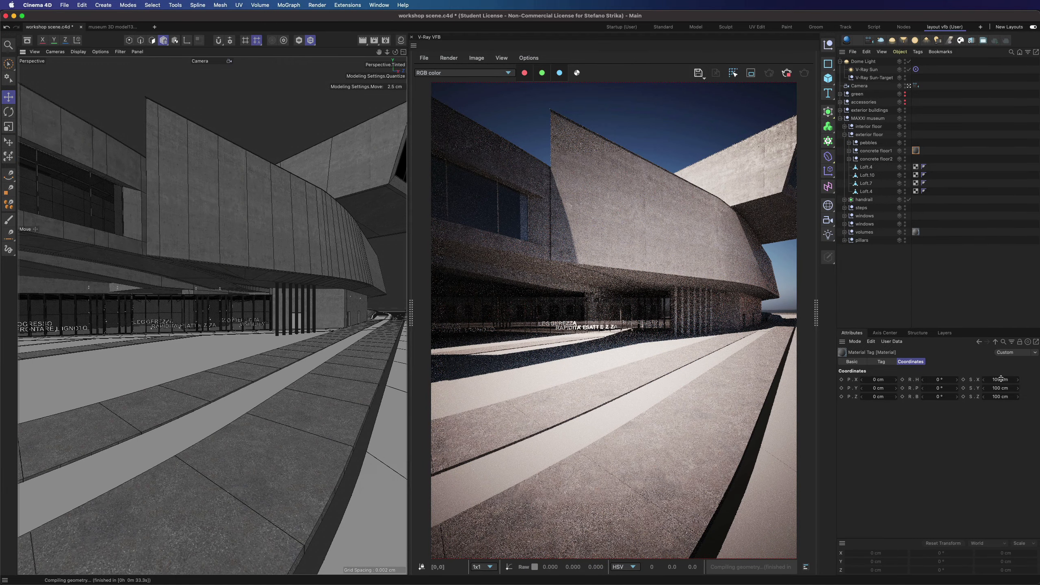
click(459, 73)
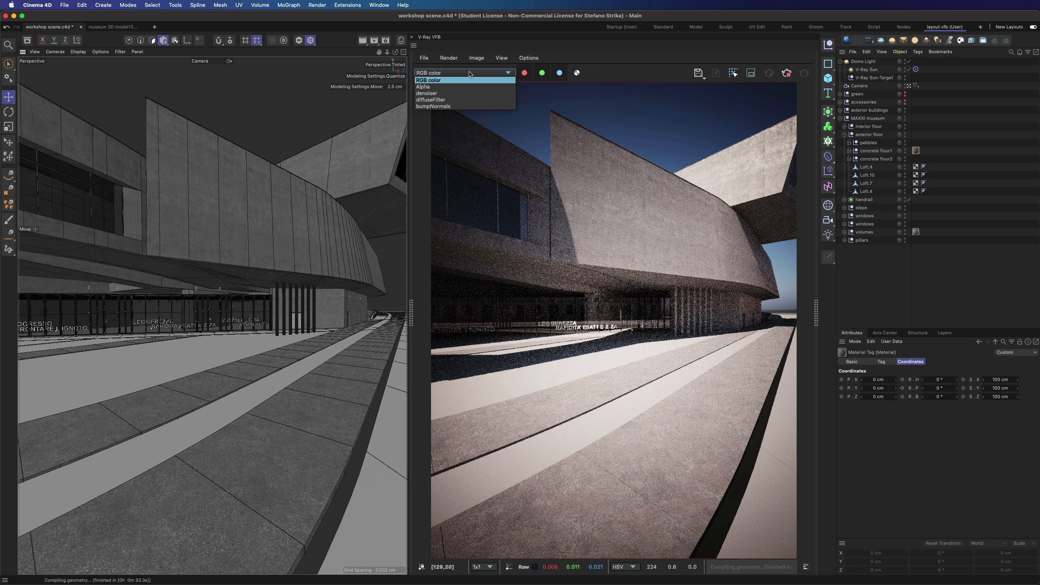
click(435, 100)
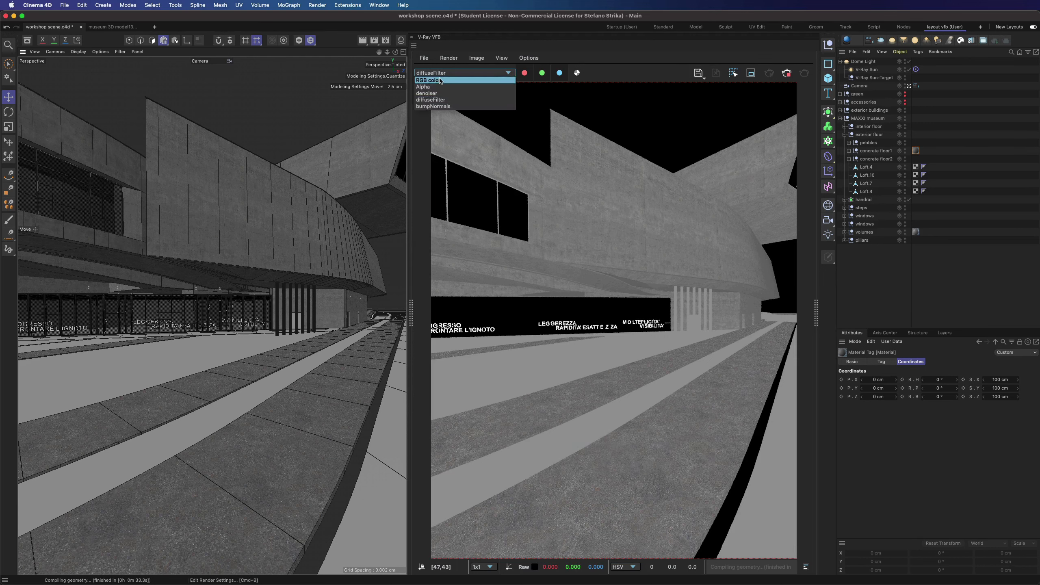
click(428, 80)
Set the concrete floor1 material tag's X, Y and Z size to 150 cm.
click(1000, 379)
text(150)
click(999, 388)
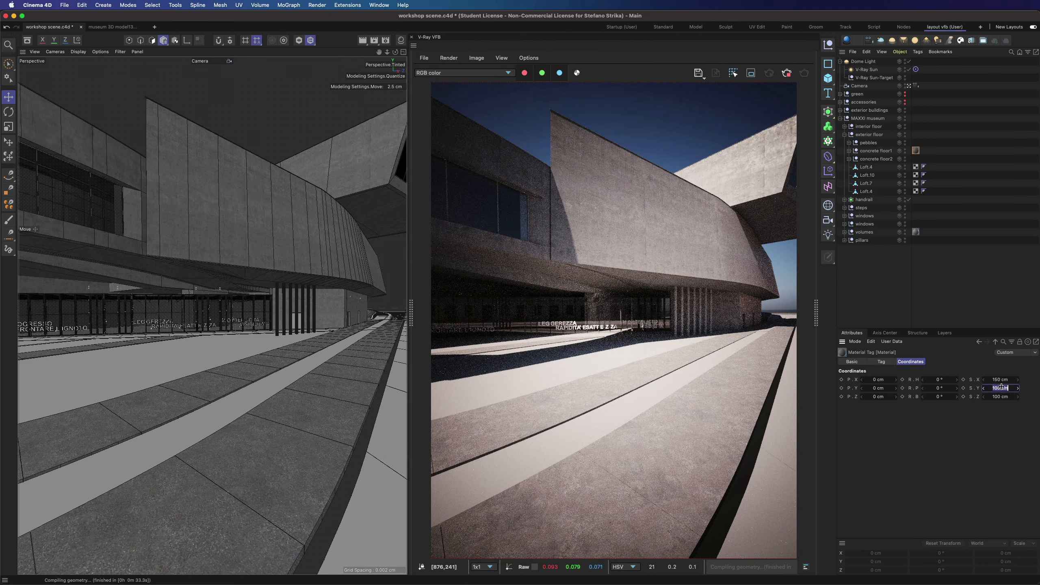
text(150)
key(Tab)
text(150)
click(1007, 380)
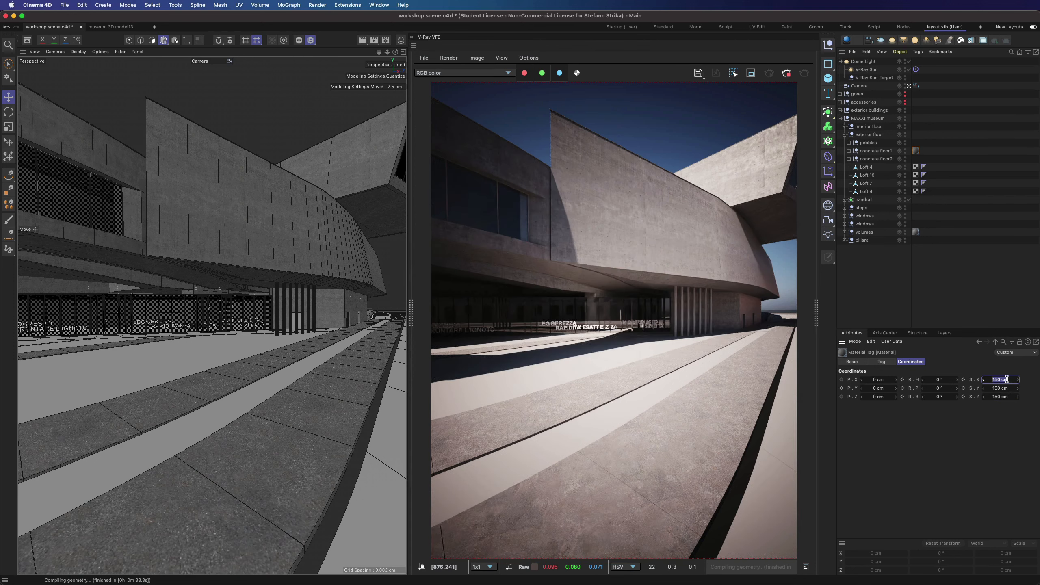
key(Return)
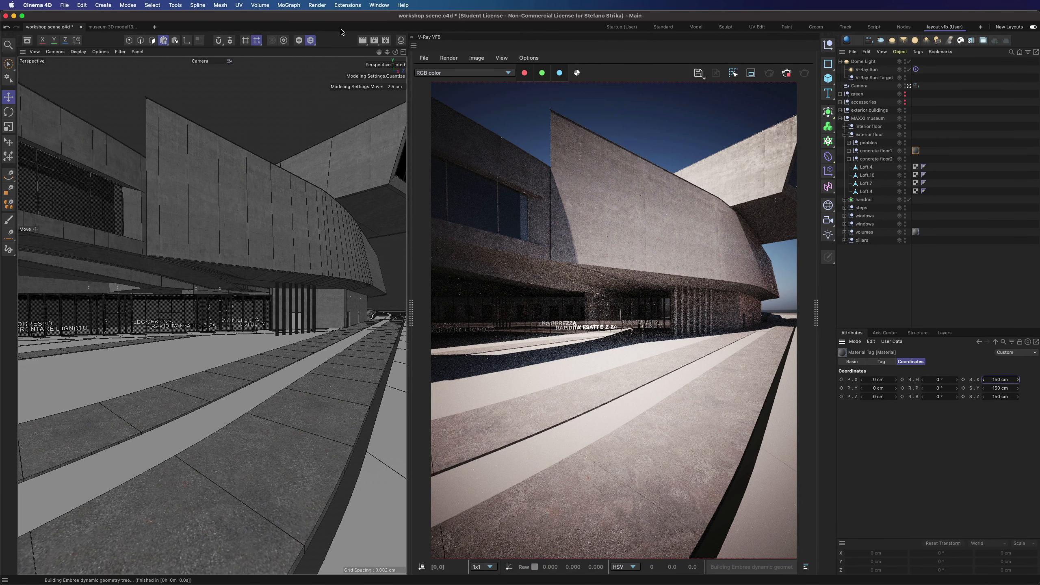
Create another V-Ray material and name it "pebbles".
click(401, 40)
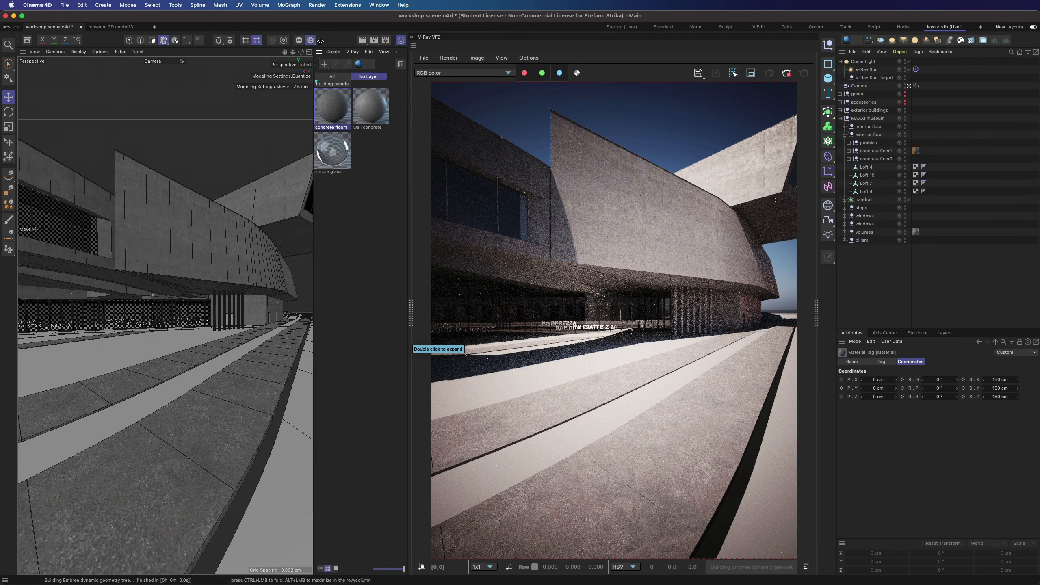
click(359, 64)
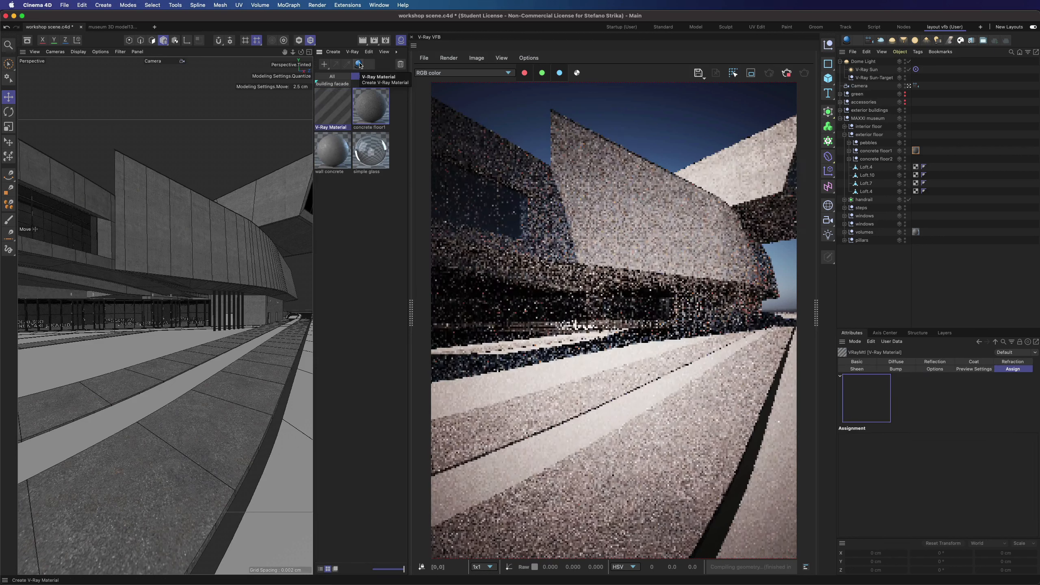
double_click(338, 128)
text(pebb)
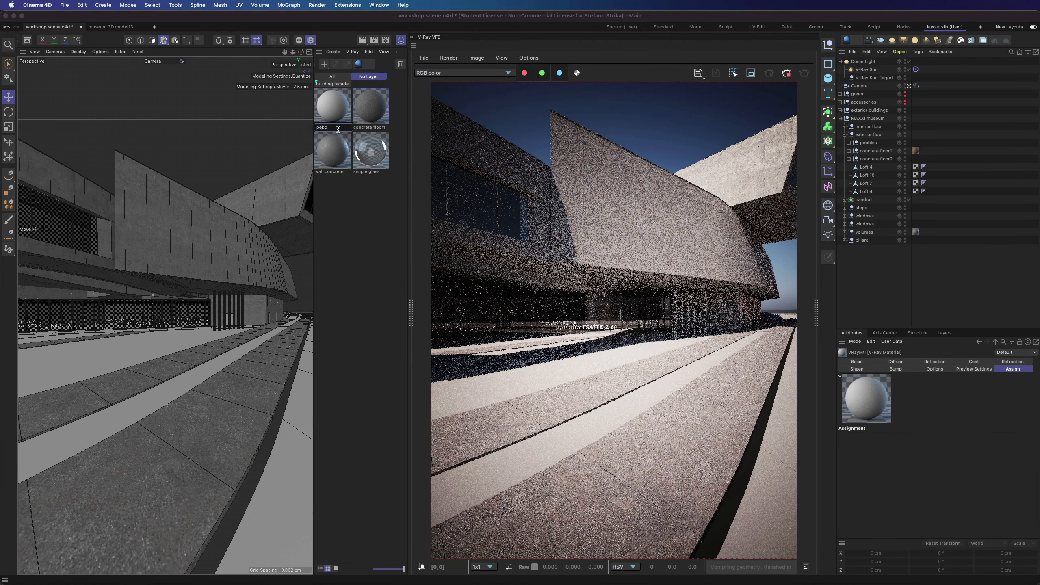
text(les)
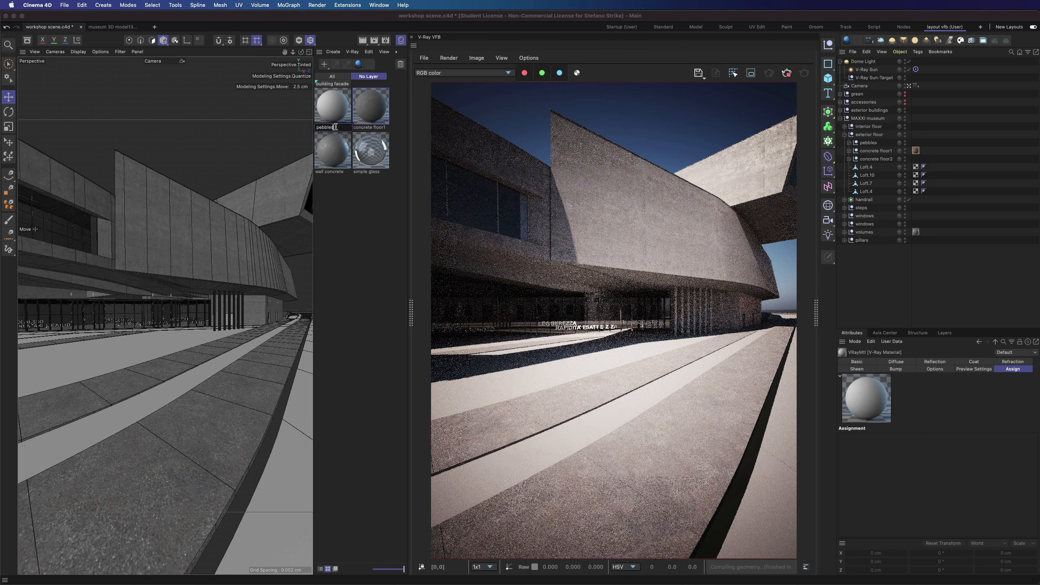
key(Return)
Load pebble1 MAXXI diff.tx from the tex folder as a VRayBitmap in the pebbles material's diffuse texture, with the Sharp Mip-map filter.
double_click(332, 106)
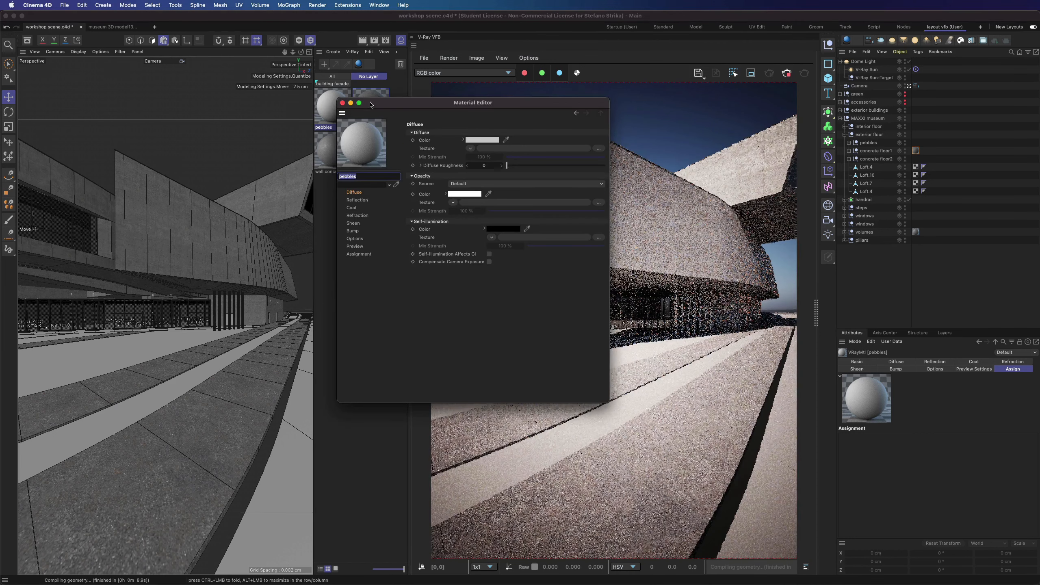
drag(370, 105, 351, 107)
click(452, 151)
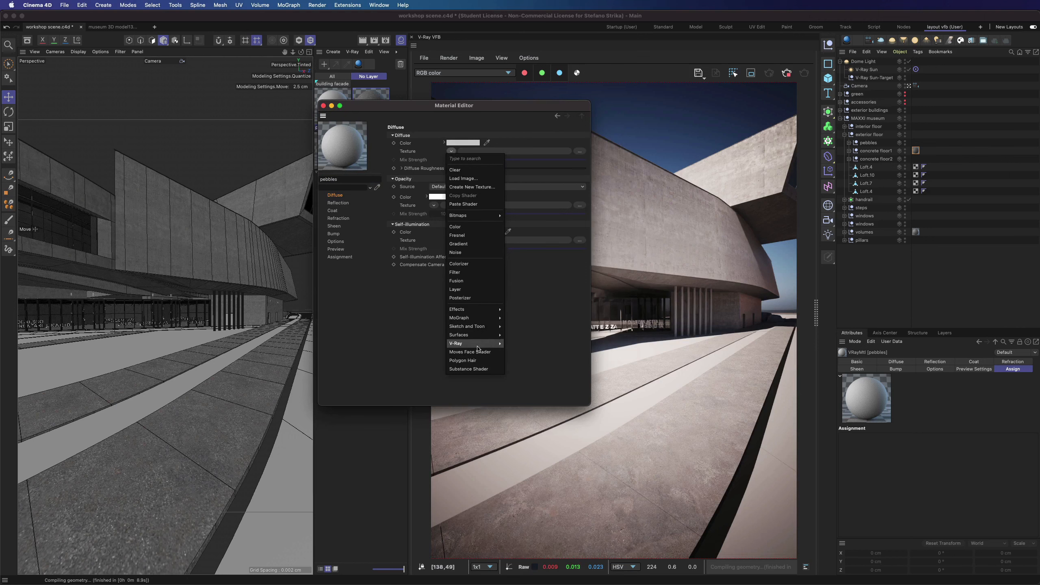
mouse_move(457, 343)
click(524, 348)
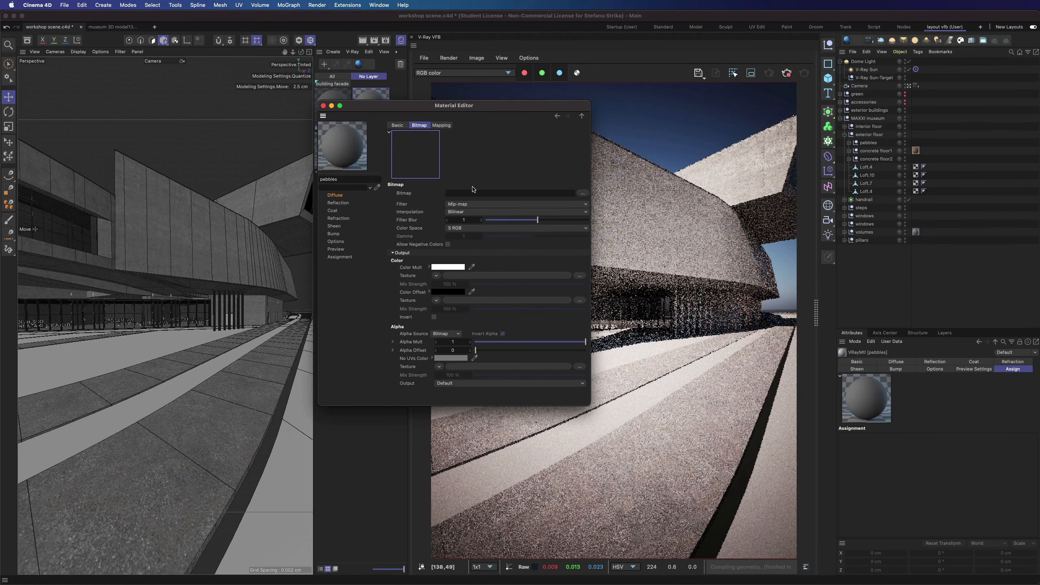
click(475, 151)
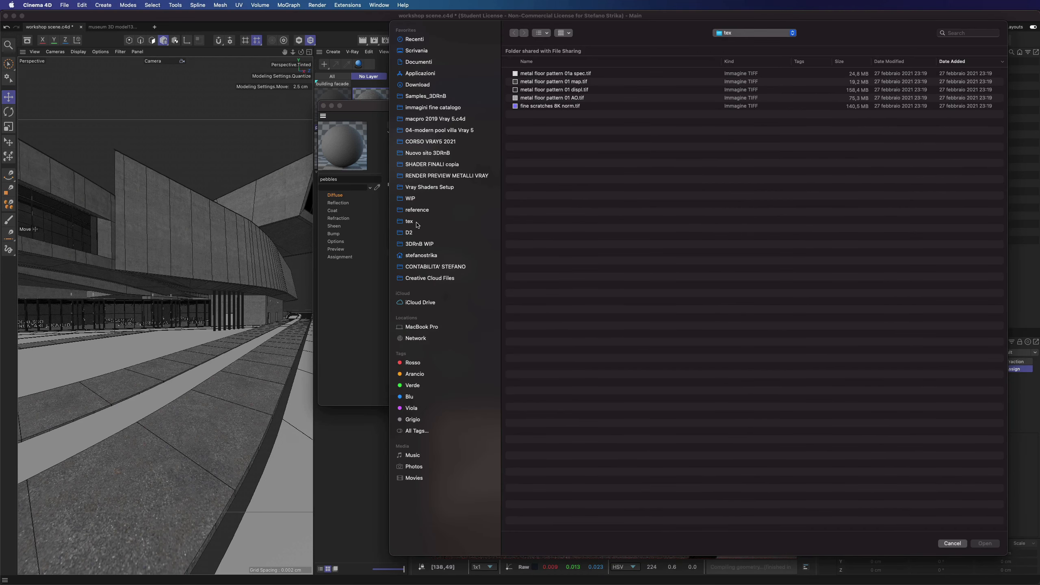
click(417, 225)
scroll(556, 307, down, 10)
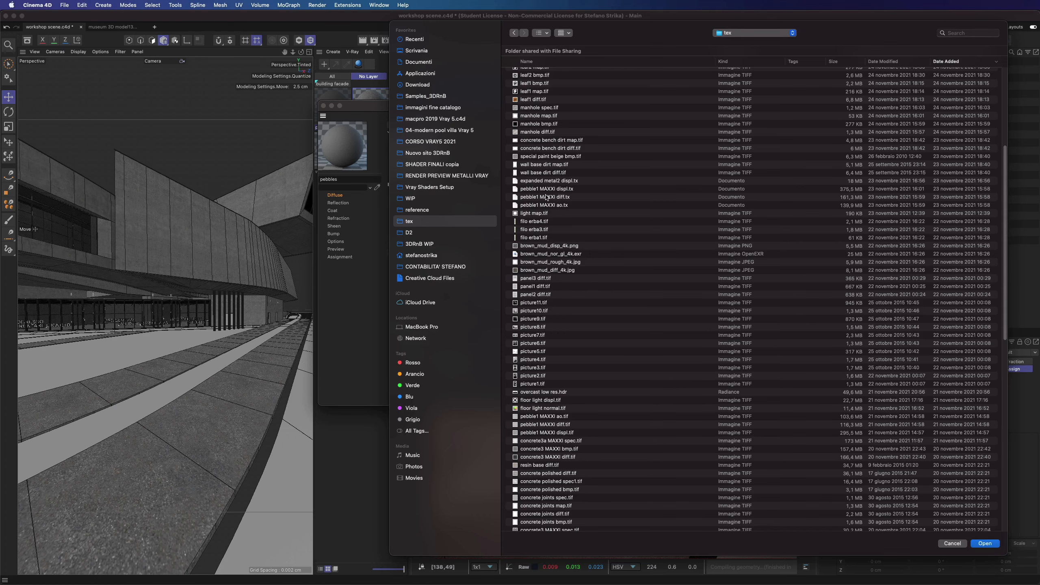
double_click(547, 197)
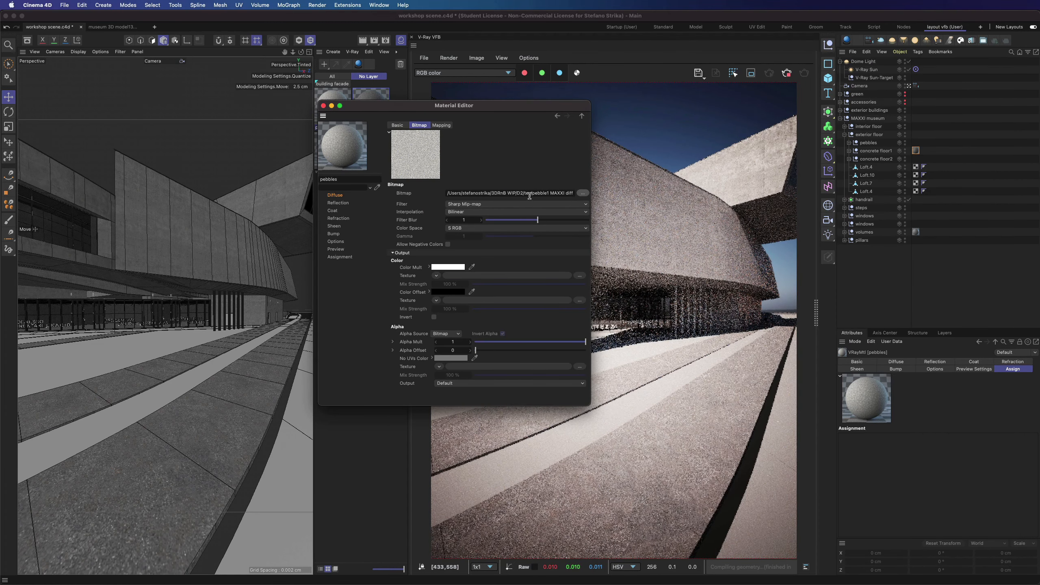
click(582, 116)
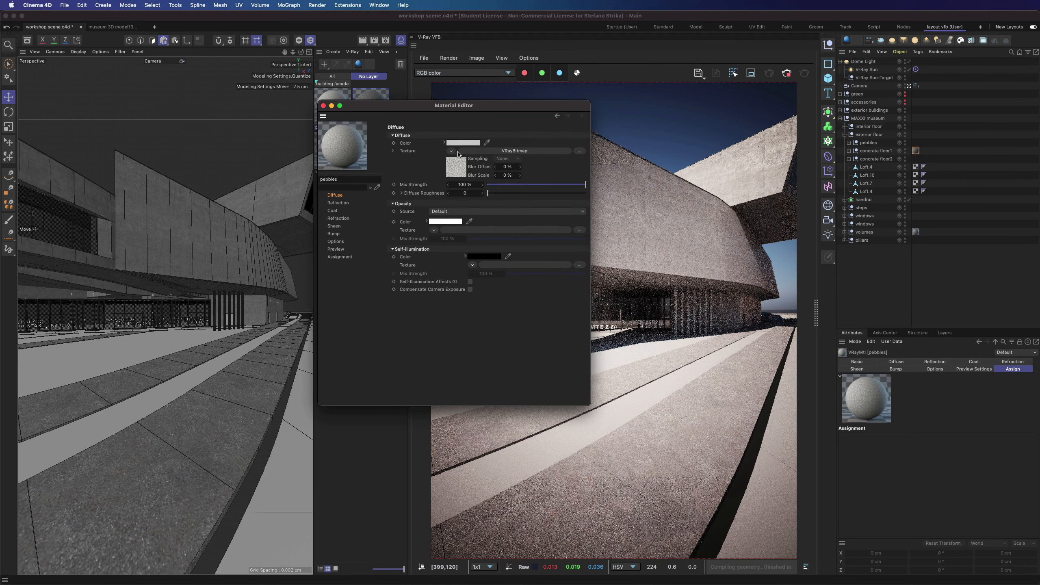
Wrap the pebbles diffuse texture in a Layer shader and add pebble1 MAXXI ao.tx above it as a VRayBitmap layer.
click(451, 151)
click(456, 300)
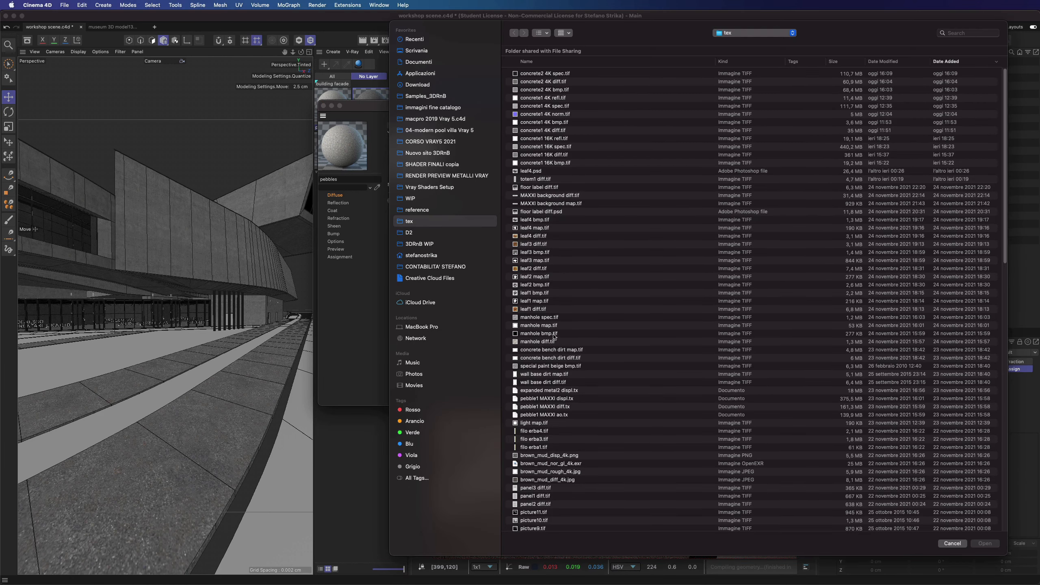
double_click(538, 411)
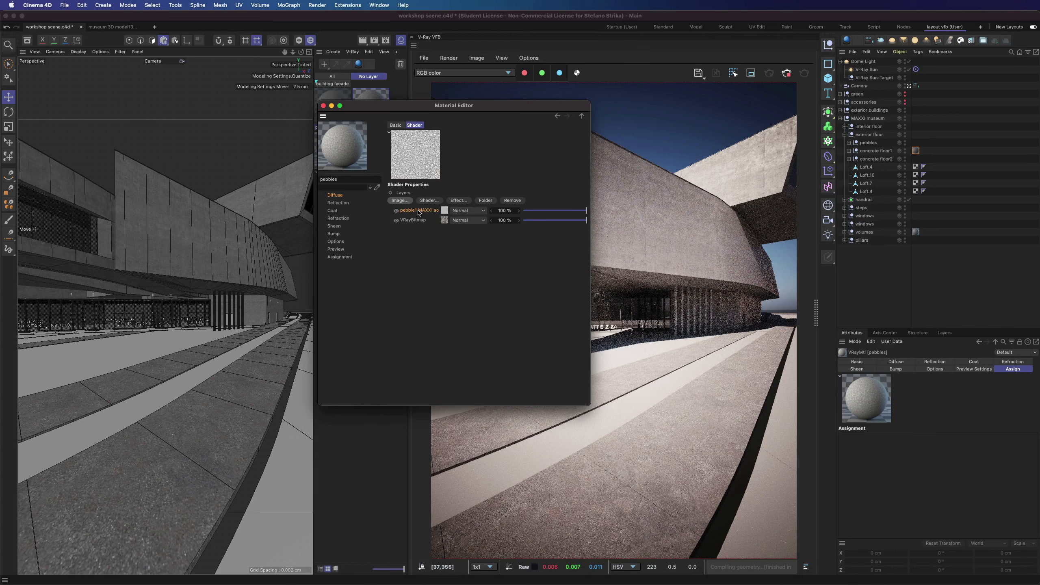
right_click(419, 212)
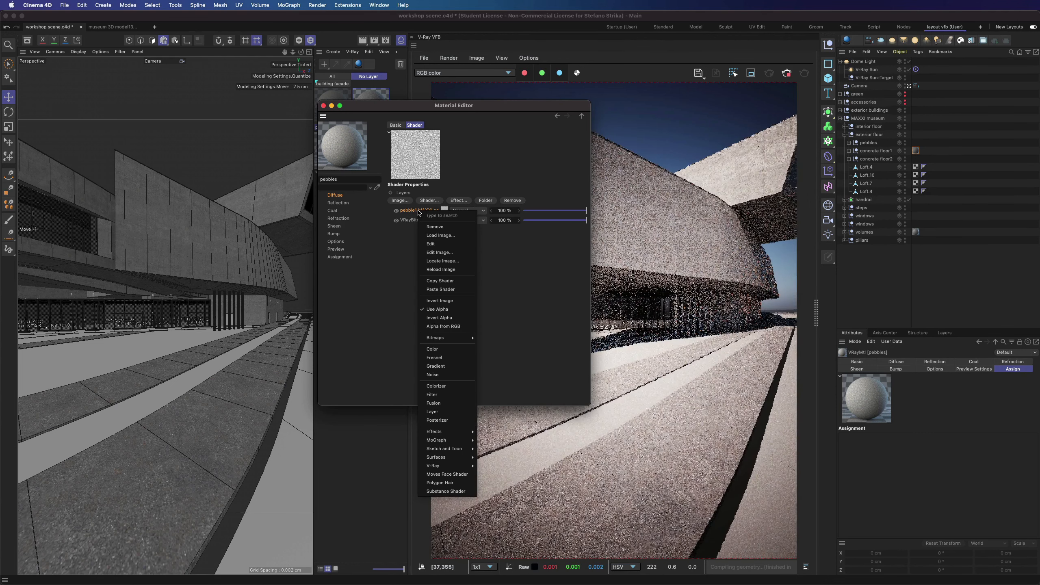
mouse_move(450, 466)
click(491, 460)
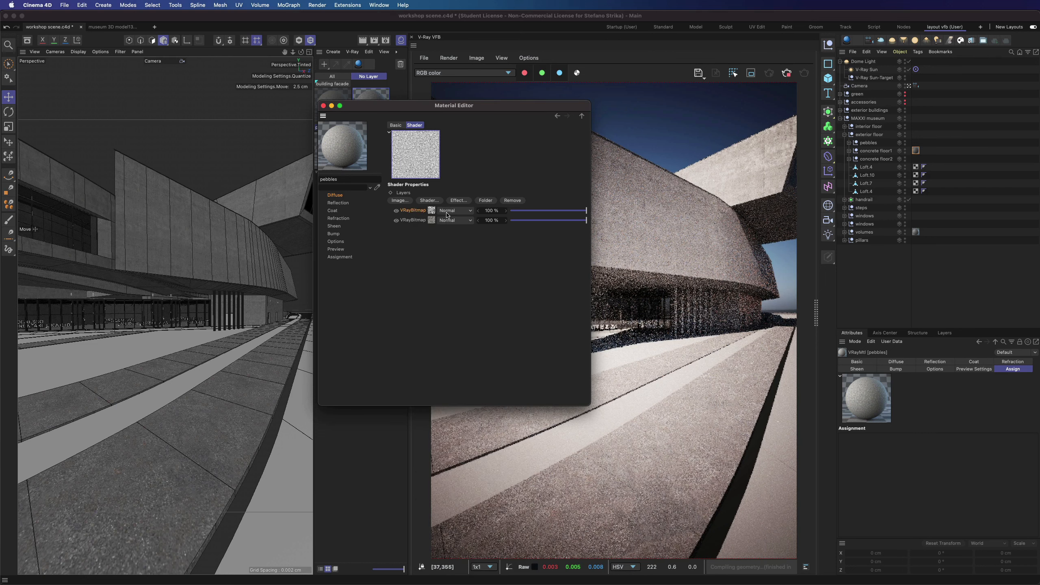
Set the filter of the pebble ambient occlusion bitmap to Sharp Mip-map and close the material editor.
click(429, 210)
click(478, 204)
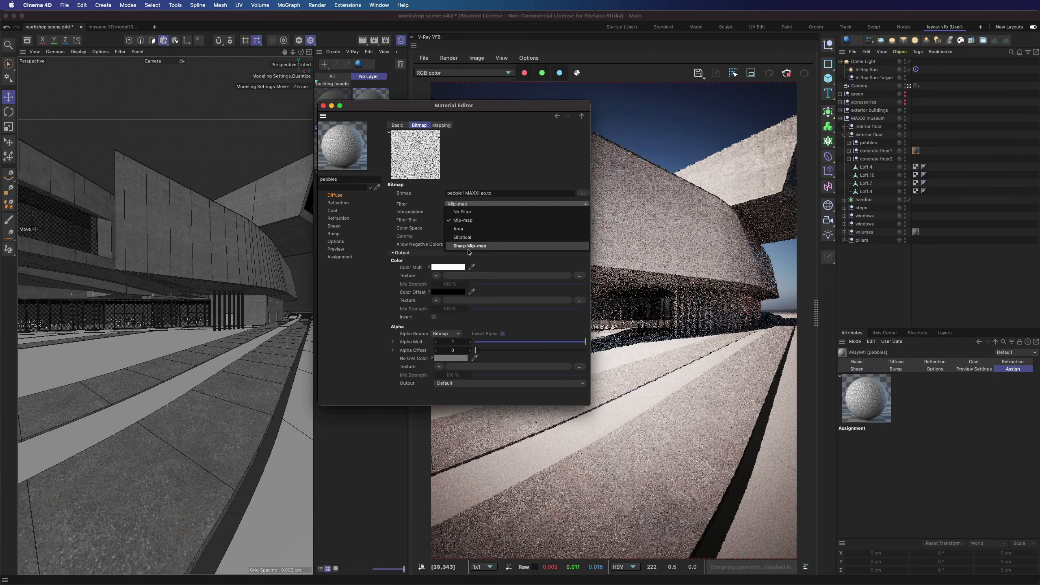
click(470, 248)
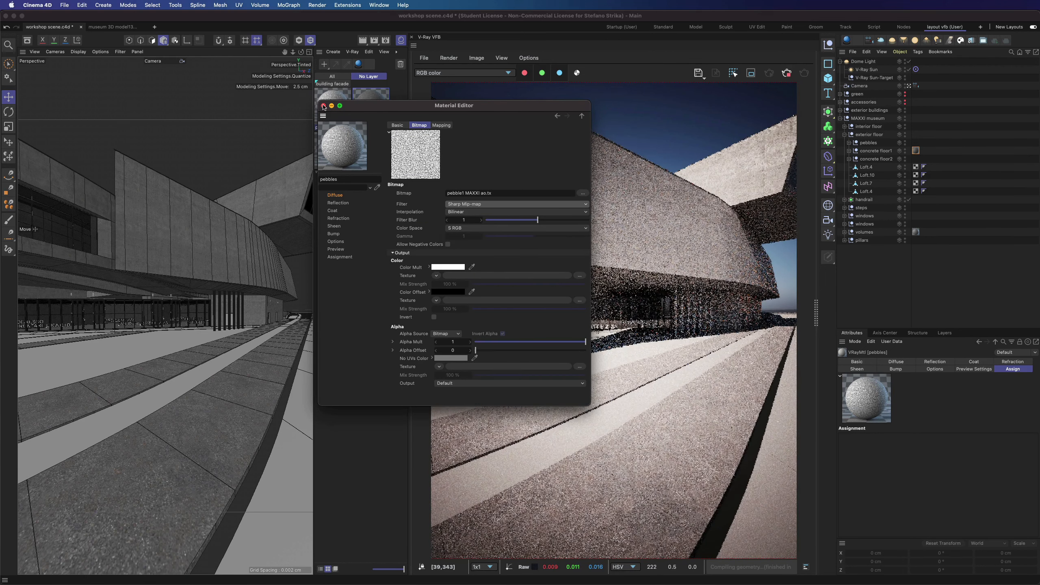
click(324, 106)
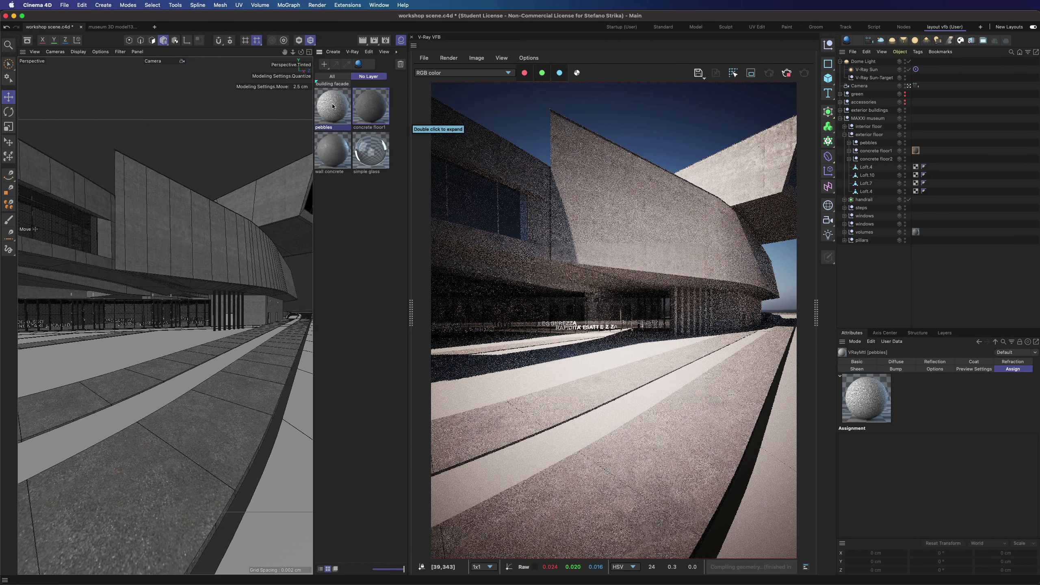
Assign the pebbles material to object 1 in the pebbles group and set its X, Y and Z size to 111 cm.
click(849, 143)
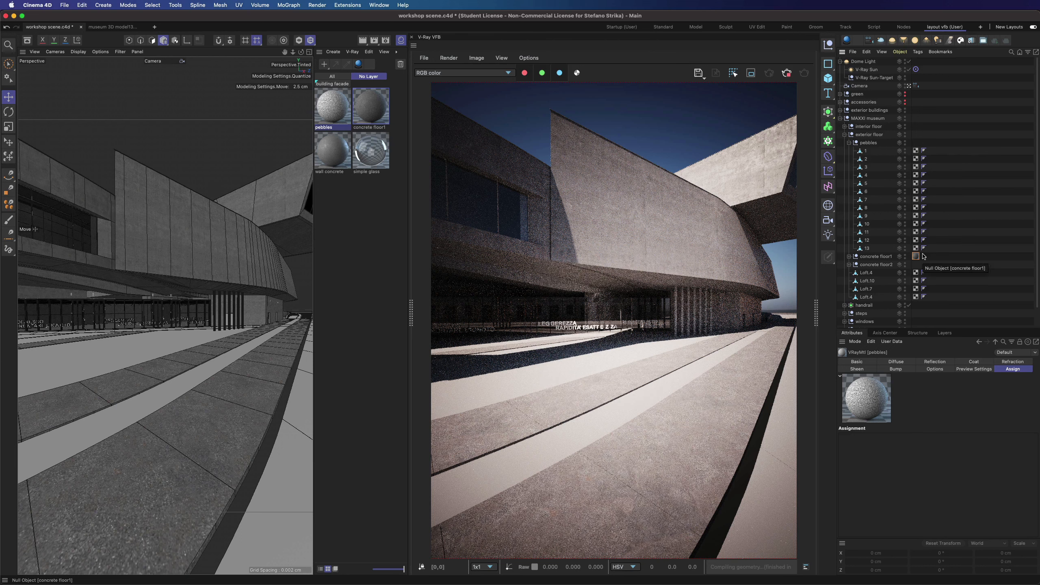
drag(342, 105, 865, 151)
click(1010, 387)
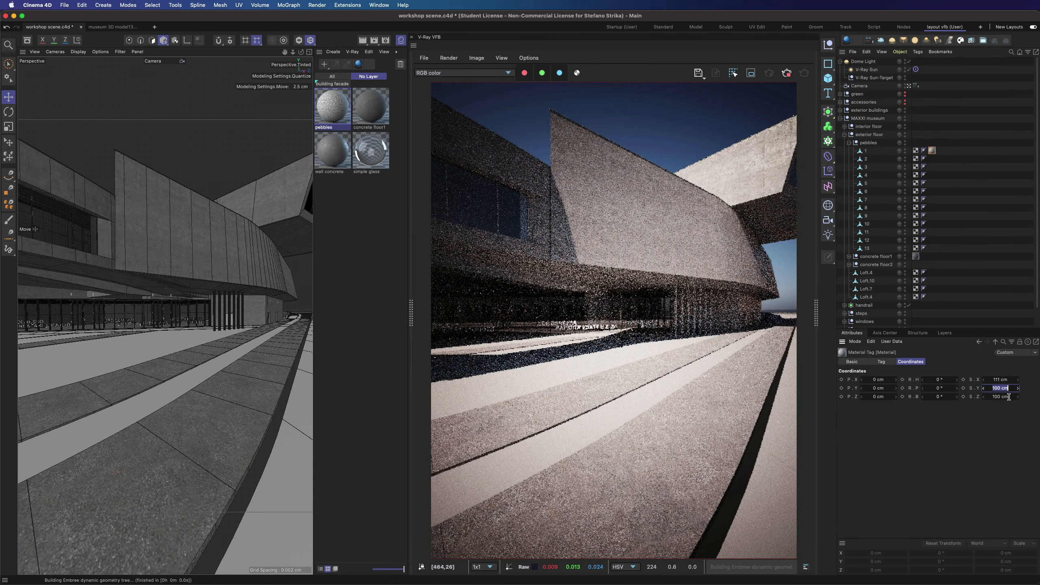
text(111)
key(Tab)
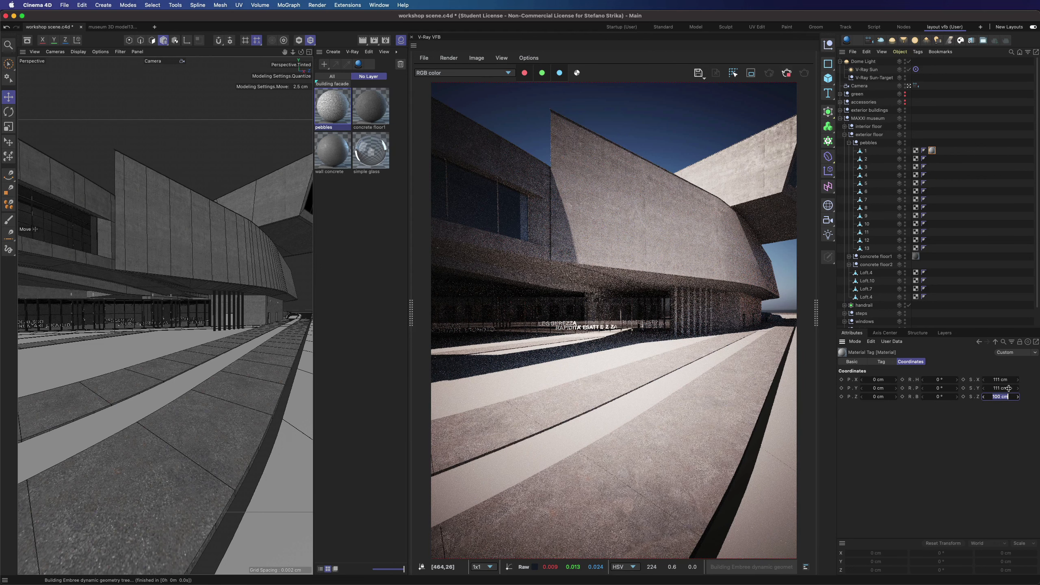
click(1008, 388)
click(1008, 370)
Set the Projection of object 1's pebbles material tag to Flat.
click(882, 361)
click(902, 395)
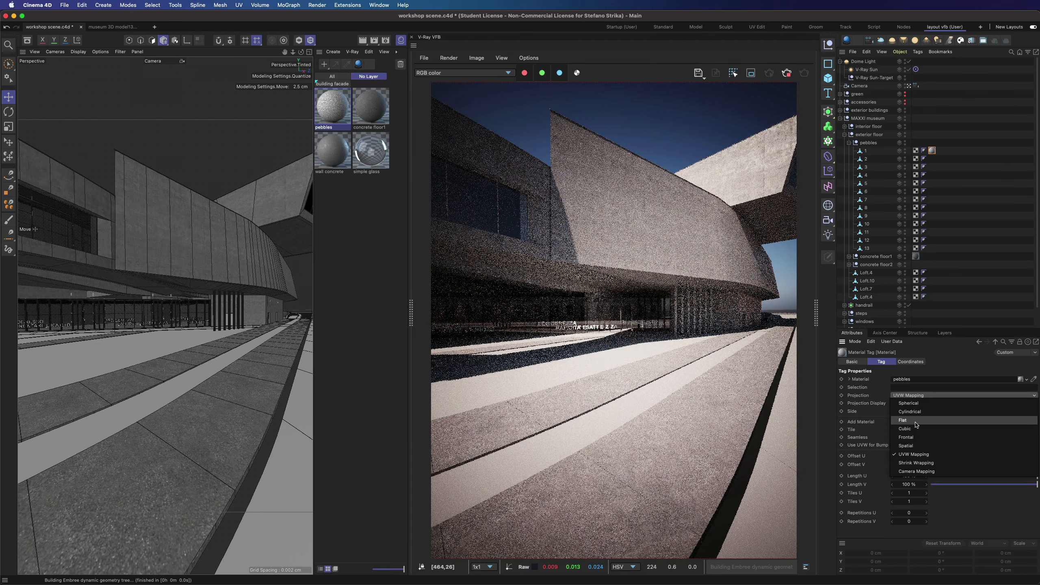
click(918, 428)
click(910, 361)
Copy object 1's pebbles material tag to objects 2 through 13 in the pebbles group.
ctrl+drag(932, 151, 933, 167)
click(933, 176)
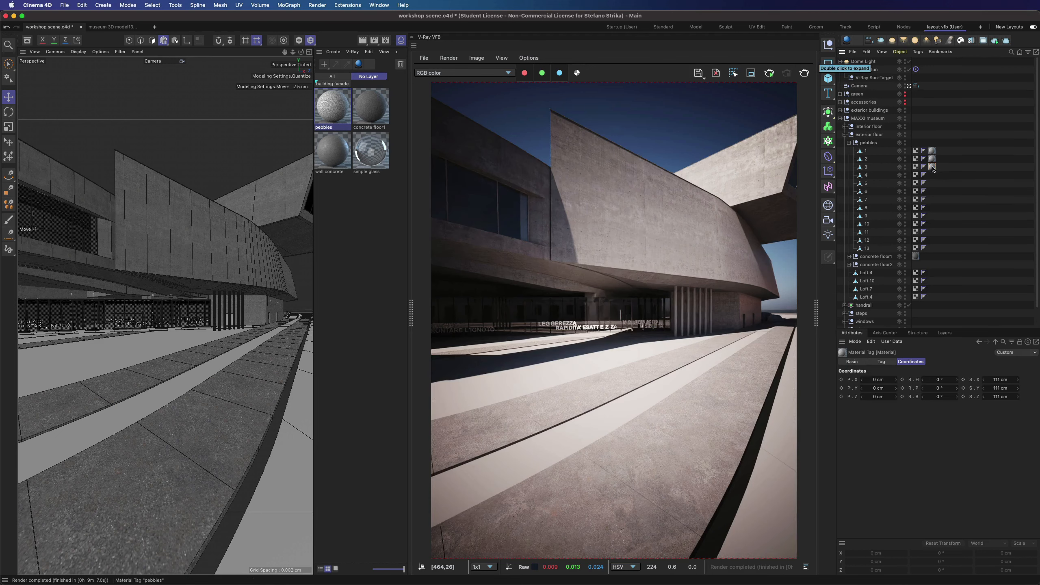
ctrl+drag(932, 167, 933, 175)
ctrl+drag(932, 175, 933, 183)
ctrl+drag(932, 183, 932, 192)
ctrl+drag(932, 191, 932, 199)
ctrl+drag(932, 200, 932, 207)
ctrl+drag(932, 207, 933, 153)
Set the pitch rotation of all the pebbles material tags to -90° and restart the interactive render.
click(887, 362)
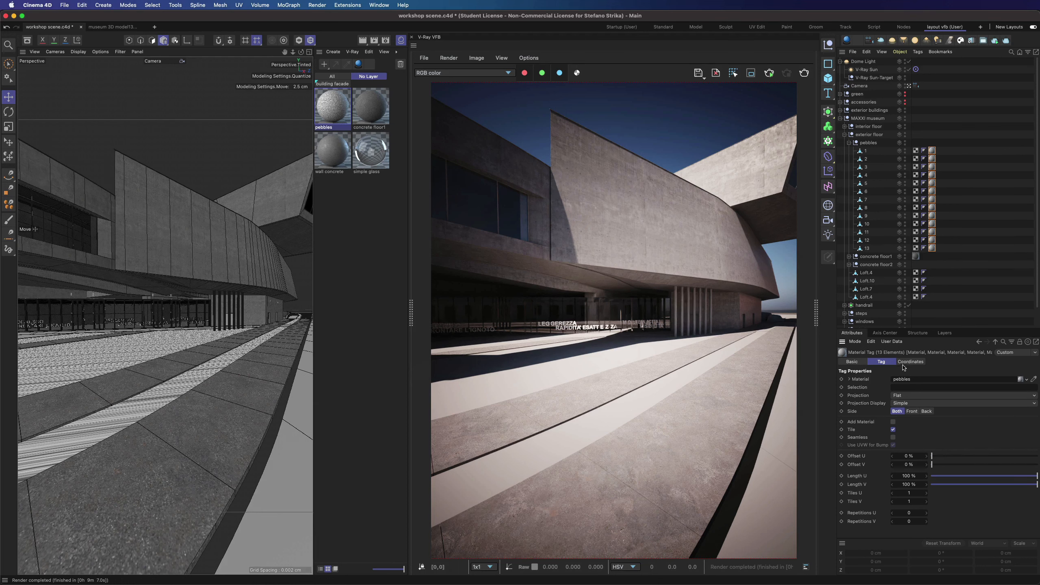
click(910, 362)
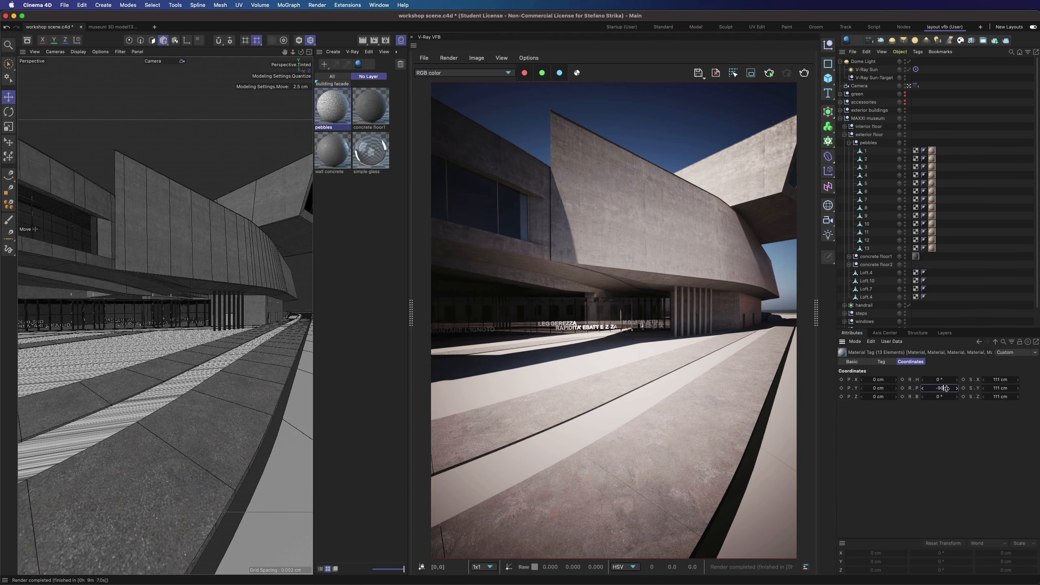
key(Return)
click(769, 73)
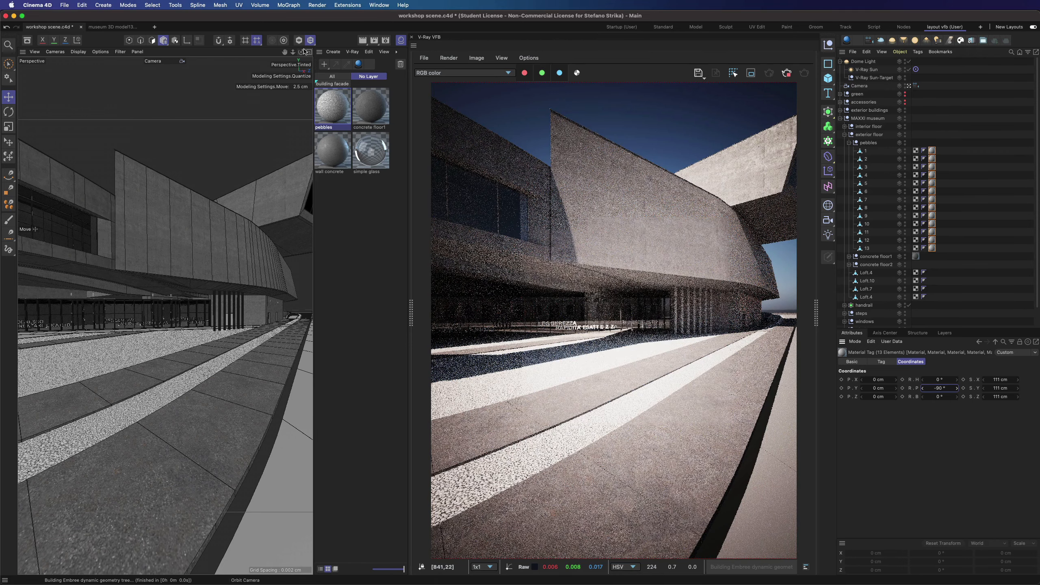
Examine the pebble strips around the museum up close and from a distance in the render.
drag(301, 52, 287, 25)
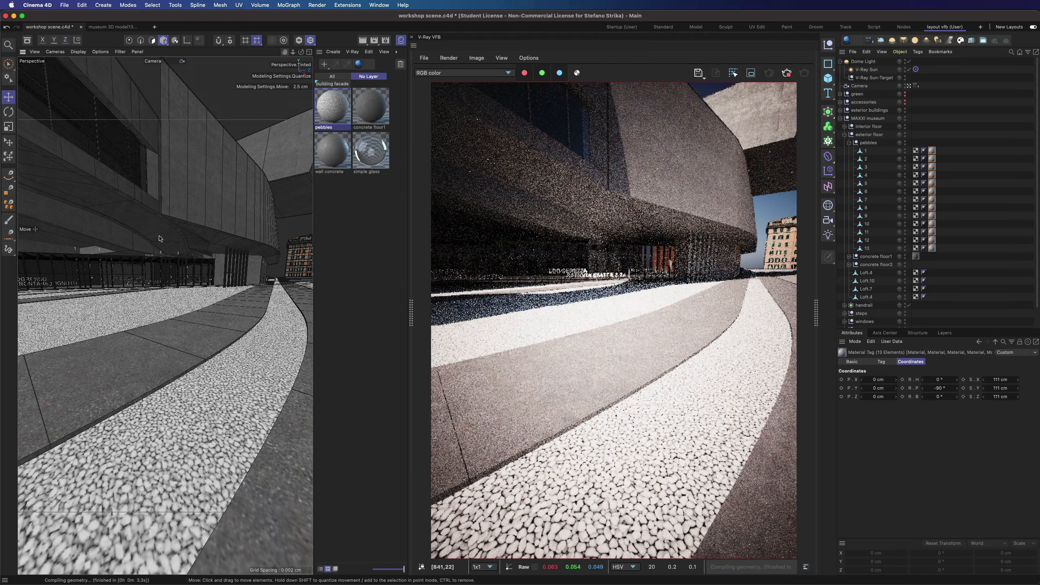
scroll(243, 411, up, 5)
scroll(240, 404, down, 8)
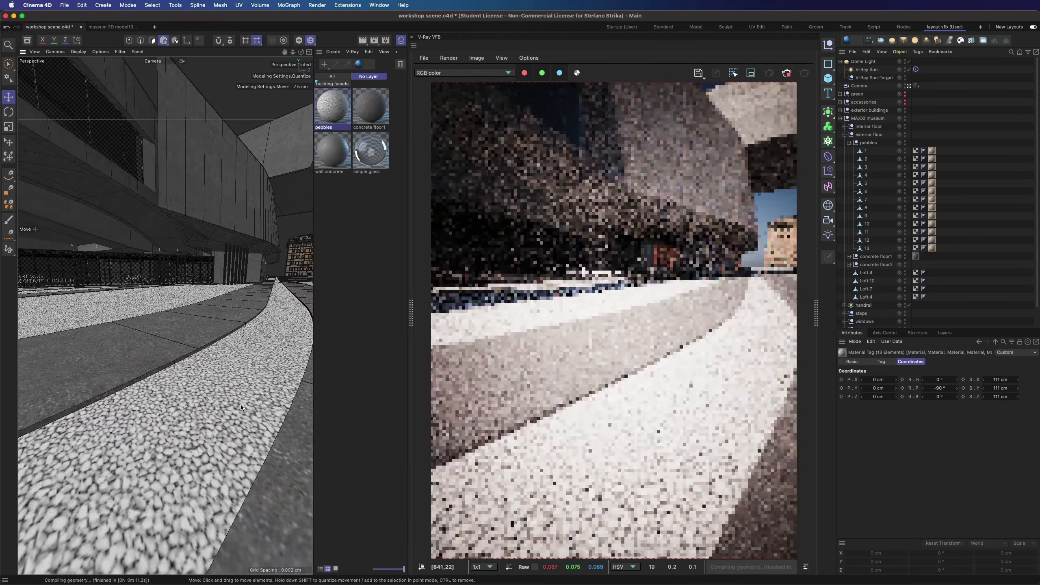
scroll(241, 407, down, 5)
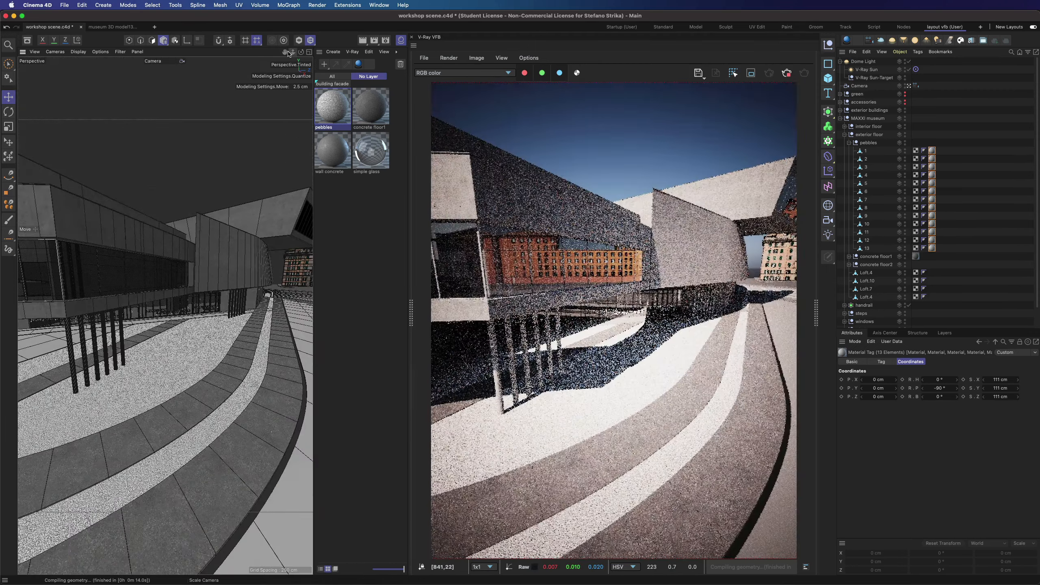
drag(285, 52, 294, 32)
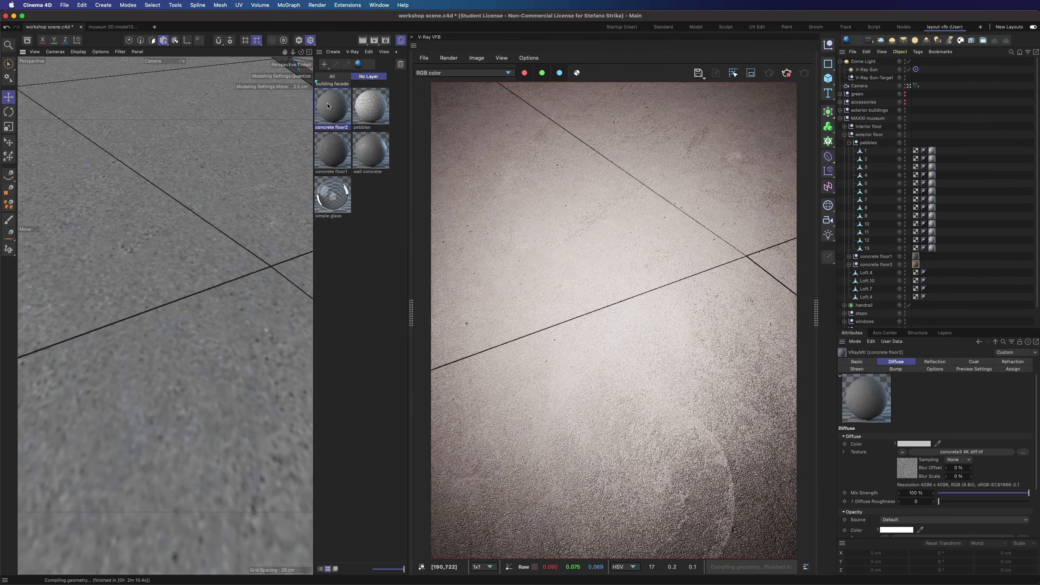
Set the concrete floor2 material's Bump Amount to 0.2 and close the material editor.
double_click(333, 106)
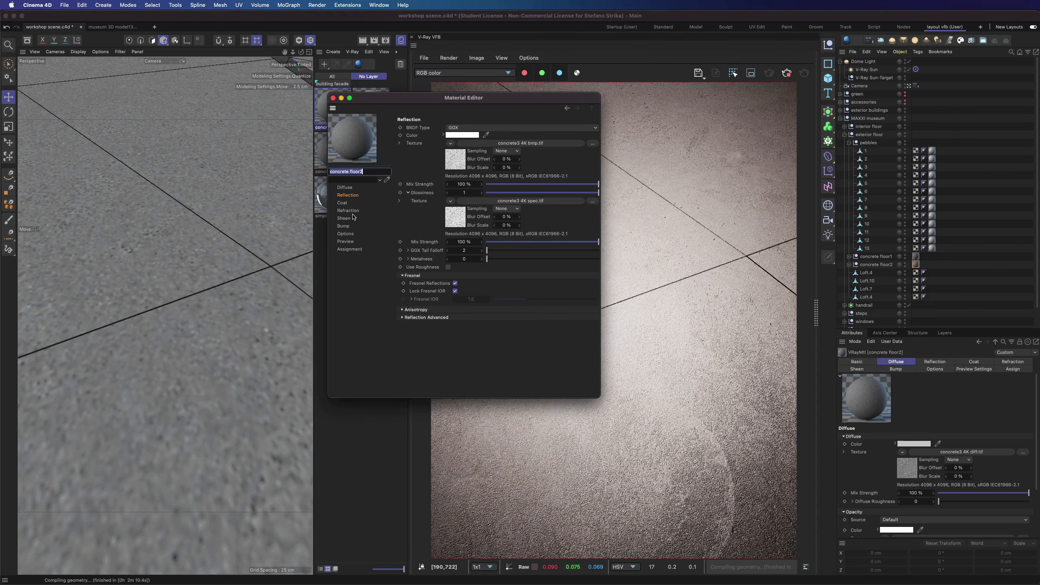
click(344, 225)
double_click(466, 168)
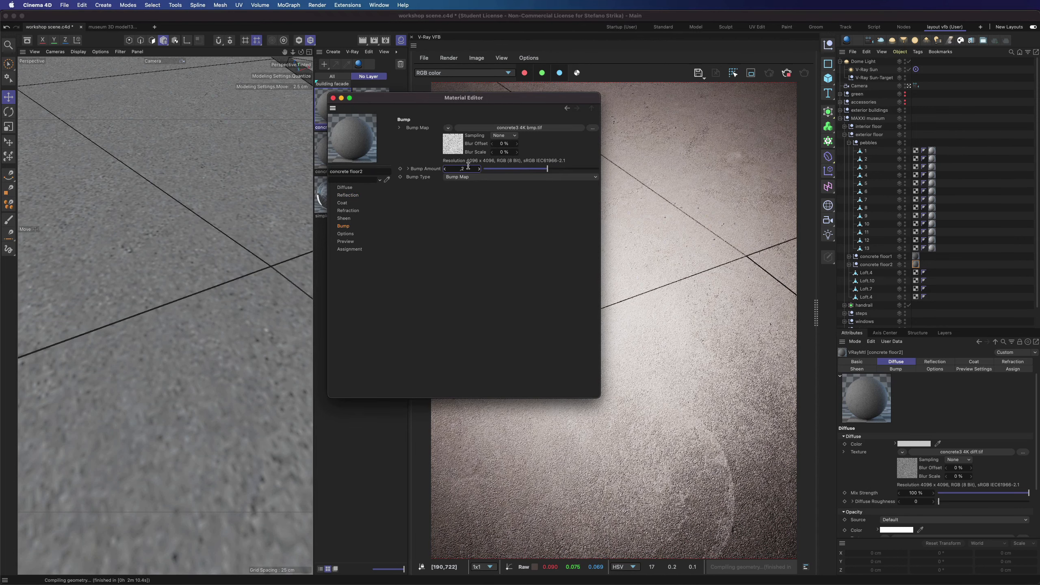
click(333, 98)
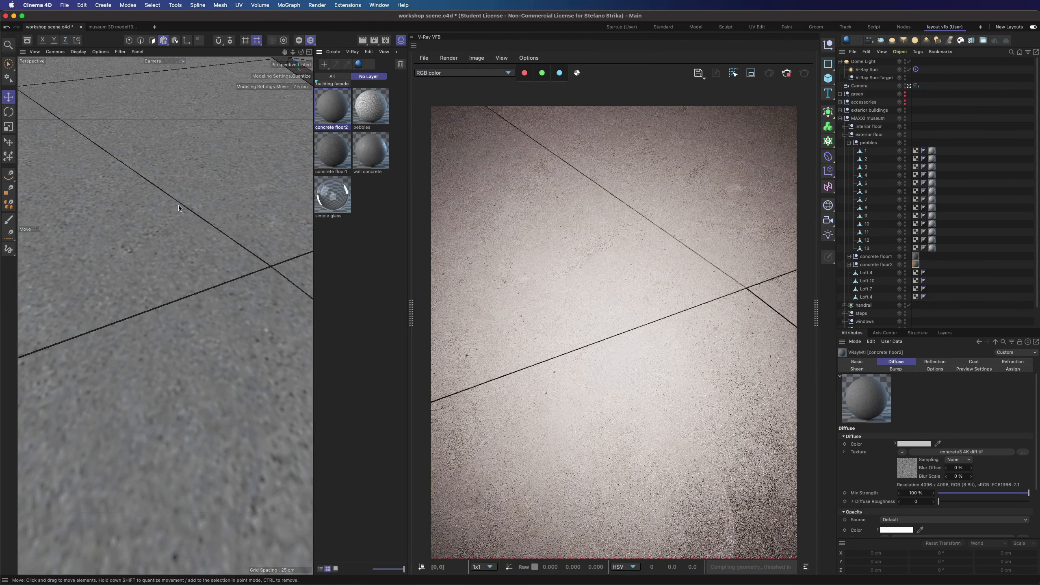
scroll(61, 198, up, 3)
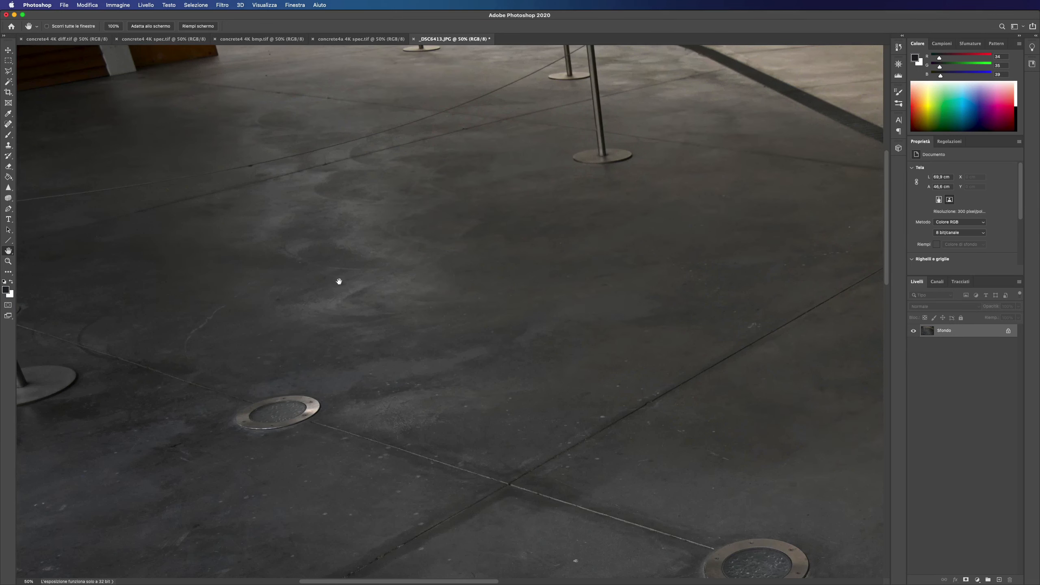
In Photoshop, compare the concrete4a spec map and the concrete4 spec, bump and diffuse textures with the concrete floor reference photo.
click(349, 41)
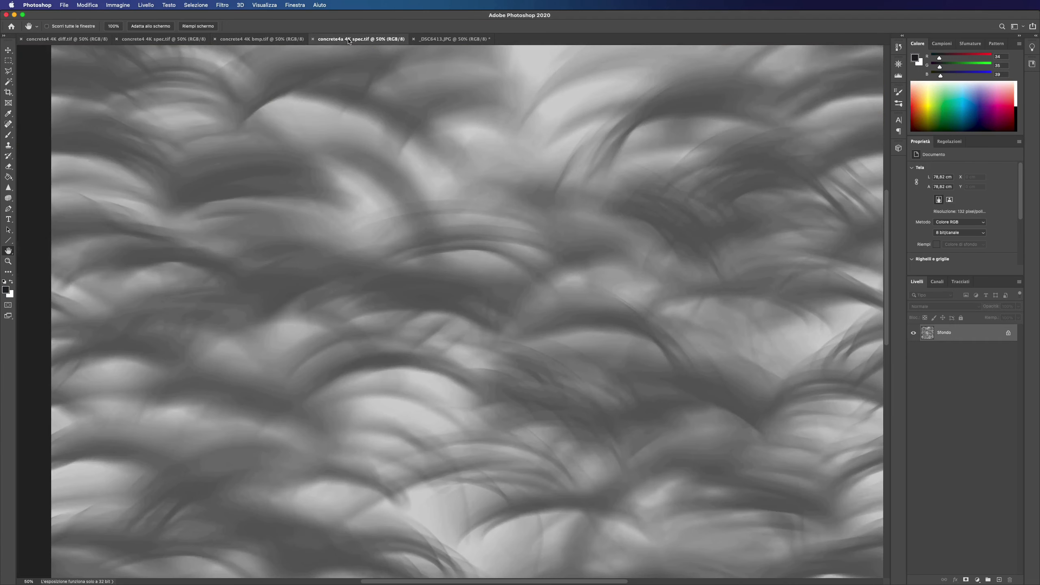
alt+click(463, 272)
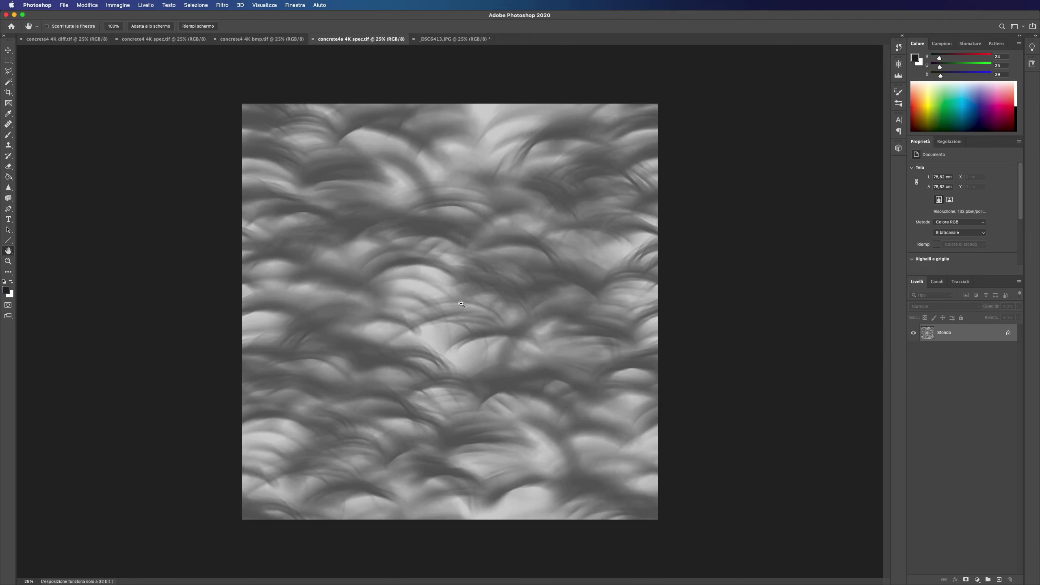
click(168, 41)
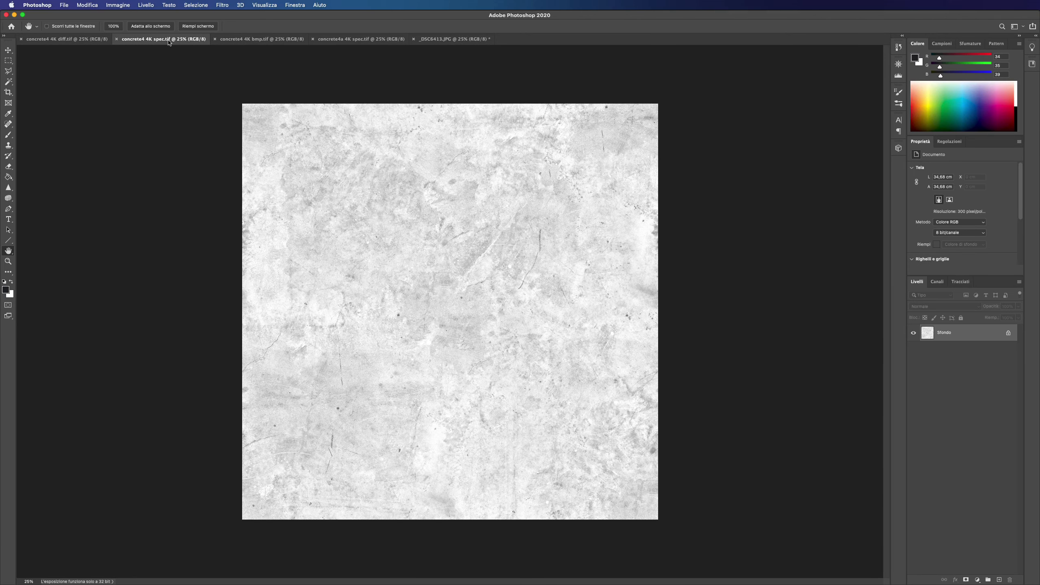
click(262, 39)
click(67, 39)
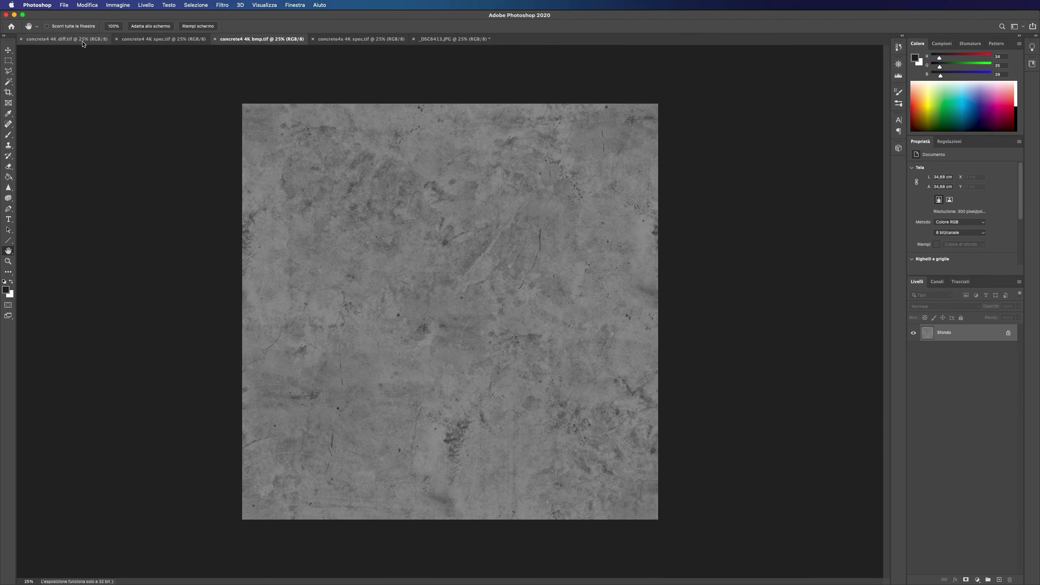
click(452, 39)
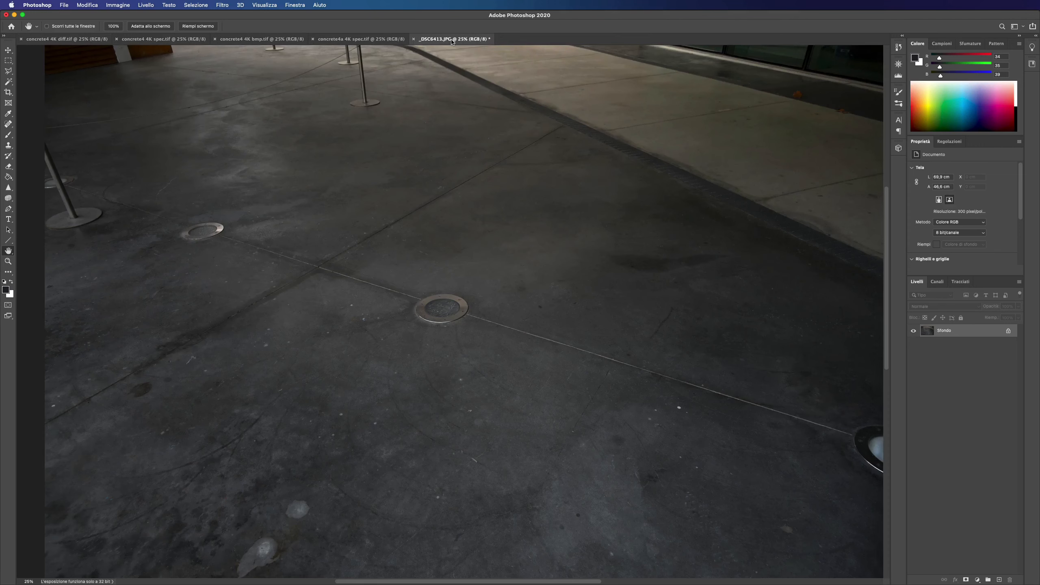
Examine the dark concrete floor reference photo up close around the round metal floor lights.
alt+scroll(261, 248, up, 3)
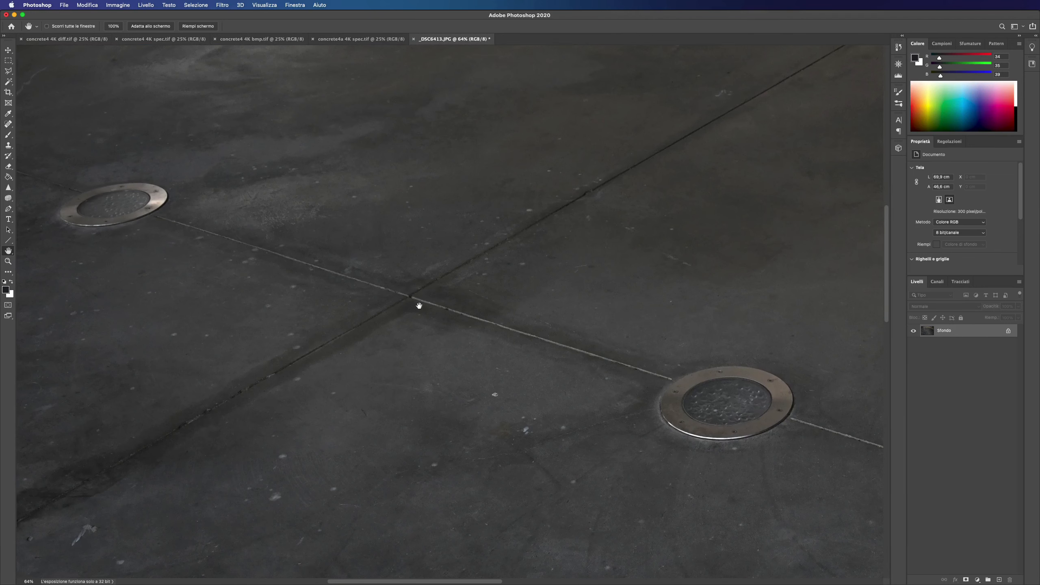
drag(419, 306, 551, 298)
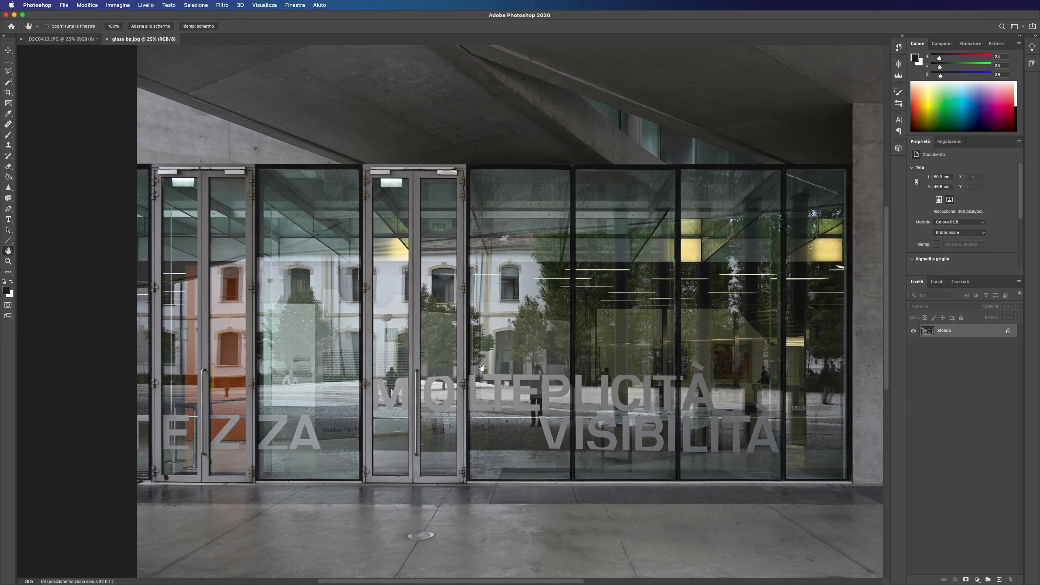
Switch to Cinema 4D, start the interactive render and select the large G of the lettering on the glass facade.
mouse_move(810, 582)
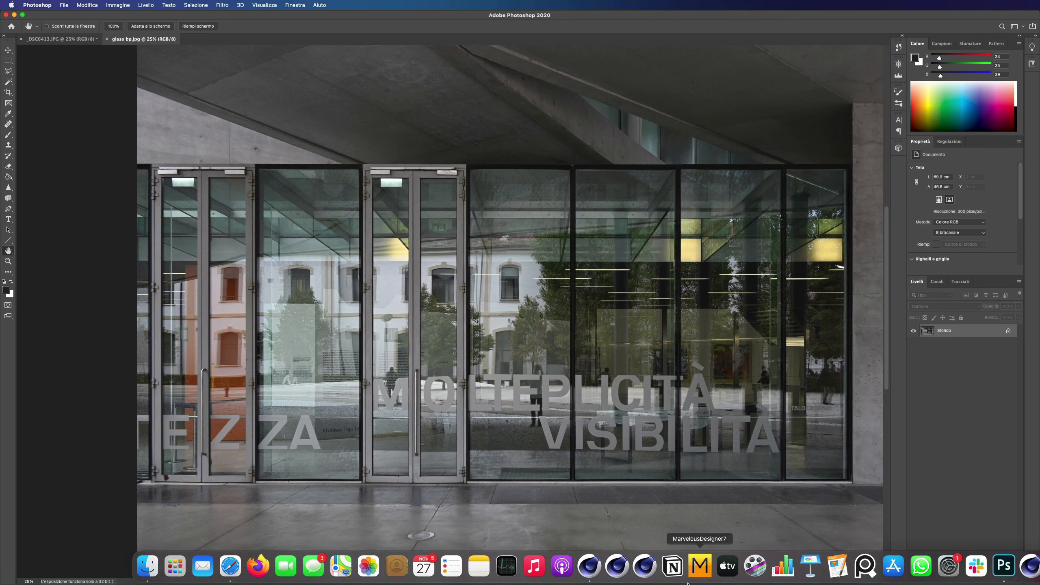
click(592, 567)
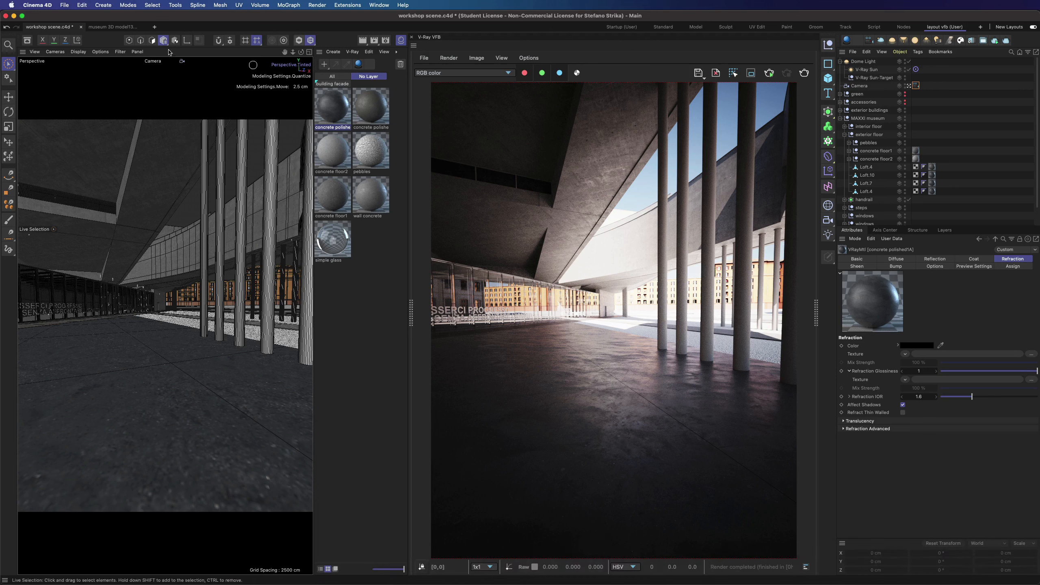
click(768, 75)
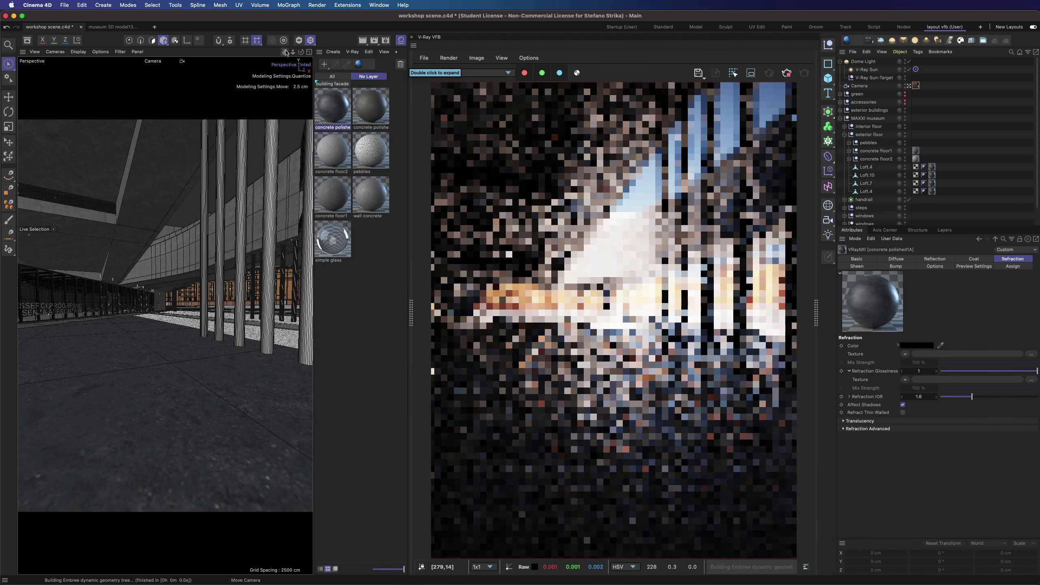
alt+drag(136, 290, 165, 315)
scroll(76, 274, up, 10)
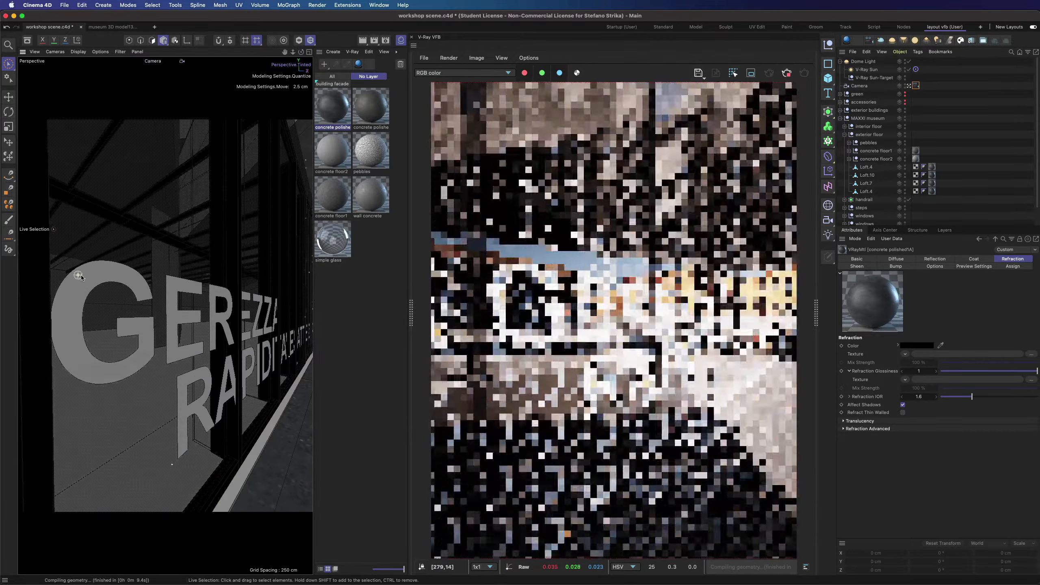
click(78, 275)
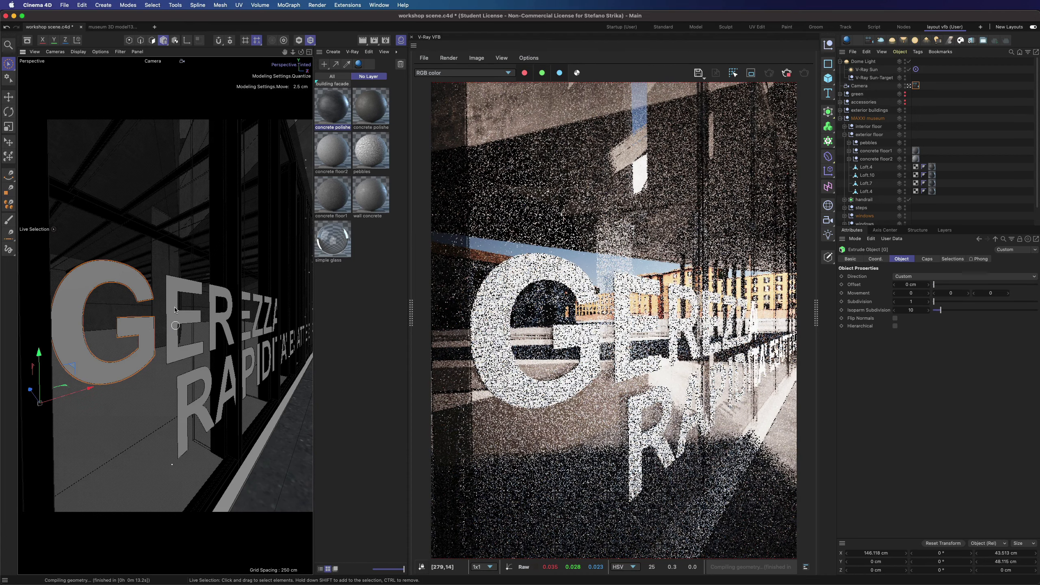
Duplicate the simple glass material and rename the copy as frosted glass thin.
click(338, 242)
key(super+c)
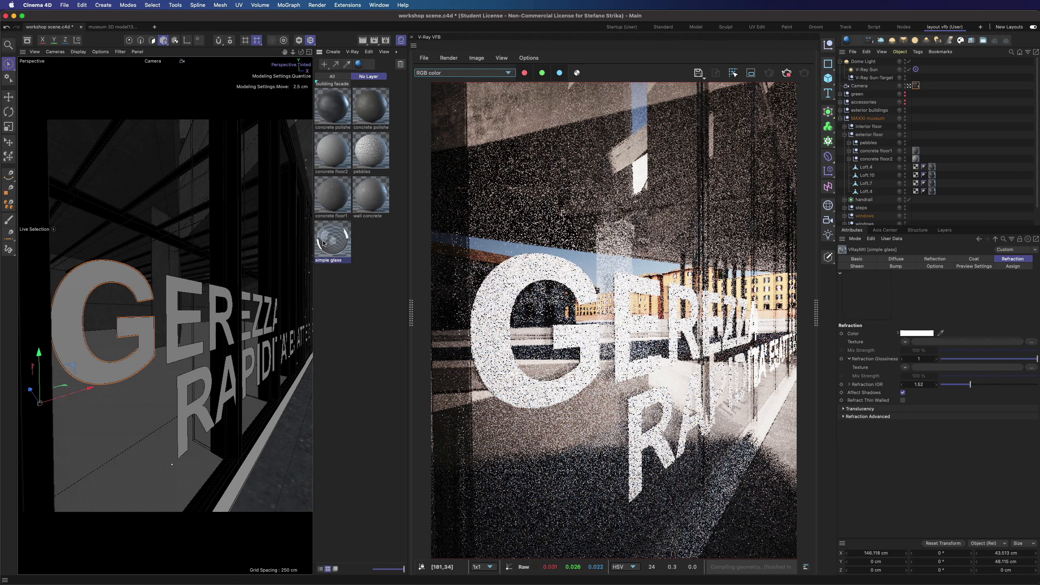
key(super+v)
double_click(333, 127)
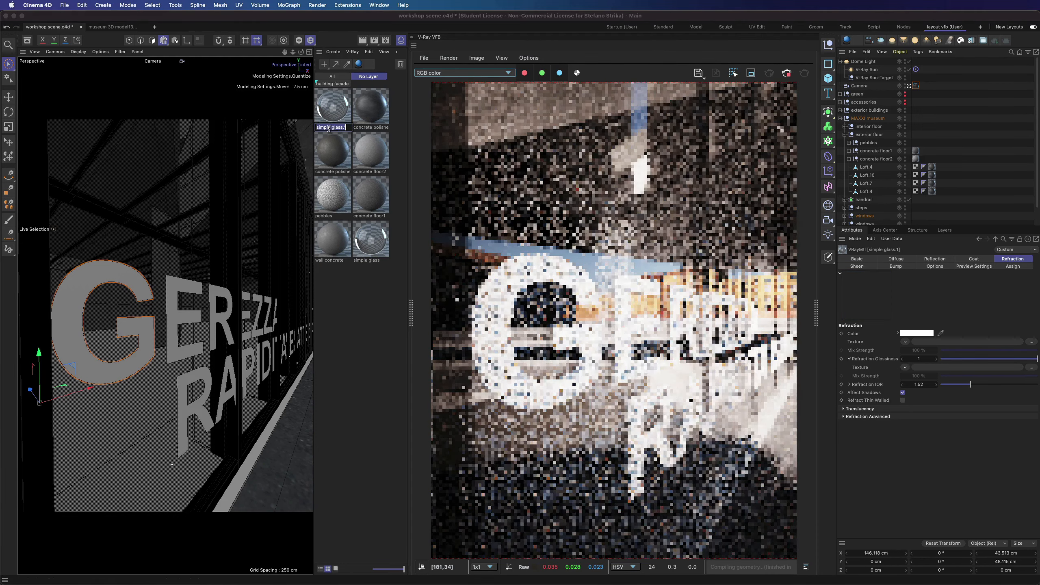
drag(330, 127, 300, 125)
text(fr)
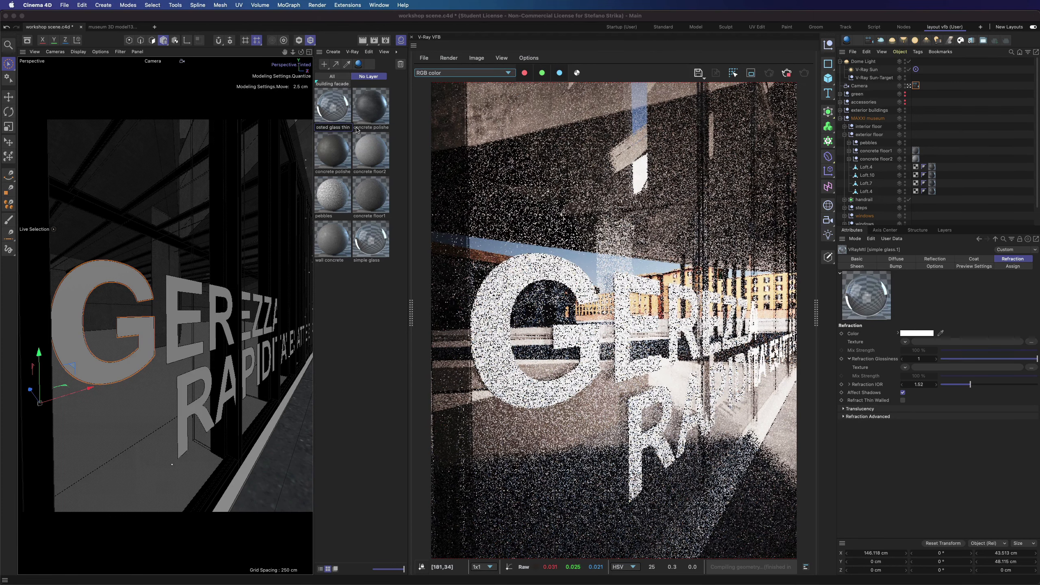
click(373, 299)
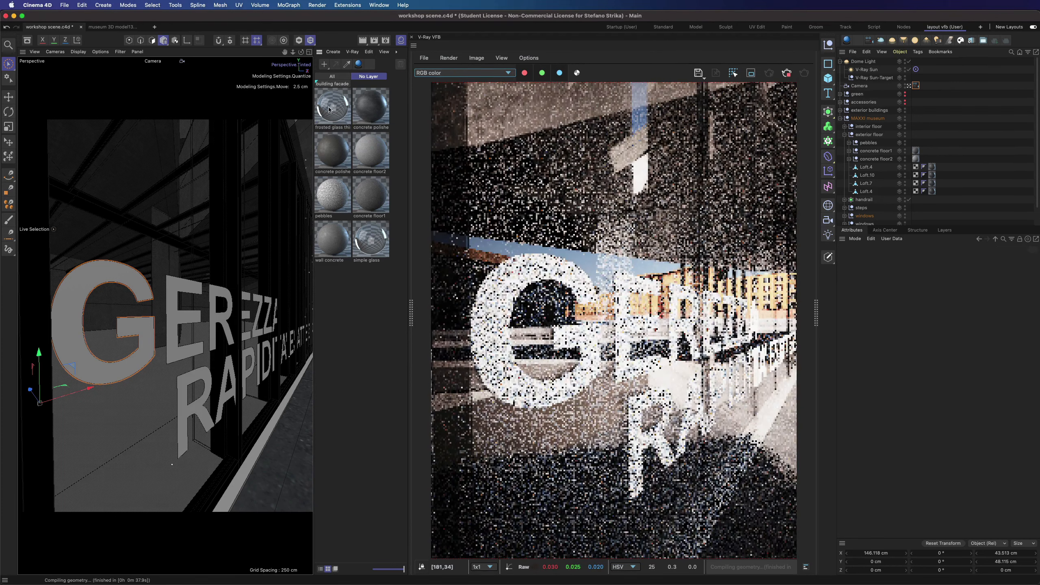
Disable Reflect on Back Side and set the reflection Glossiness to 0.61 in the frosted glass thin material.
double_click(328, 109)
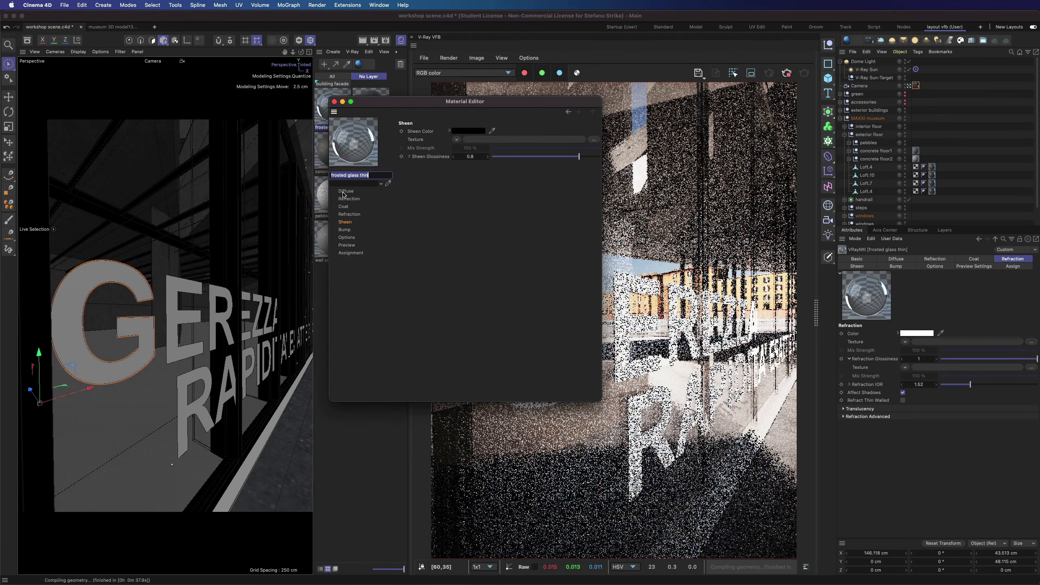
click(348, 199)
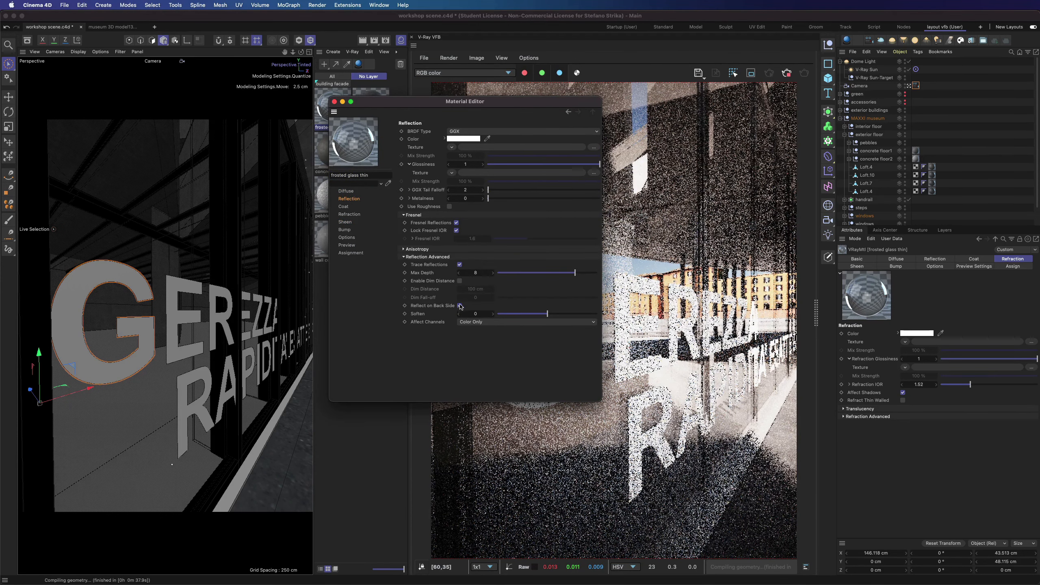
click(459, 306)
click(557, 164)
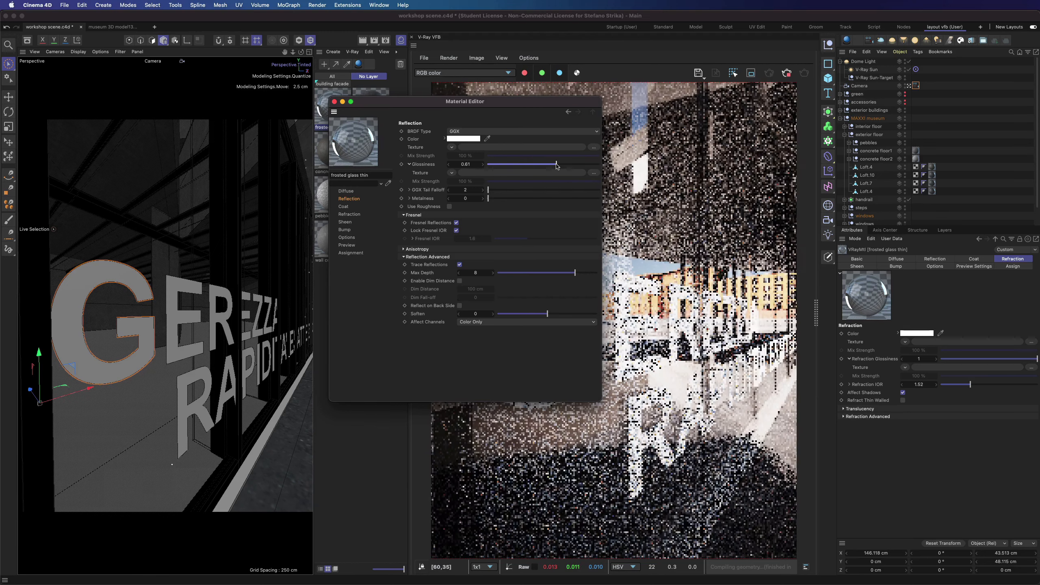
Set the frosted glass thin material's Refraction Glossiness to 0.6, enable Refract Thin Walled and close the material editor.
click(349, 213)
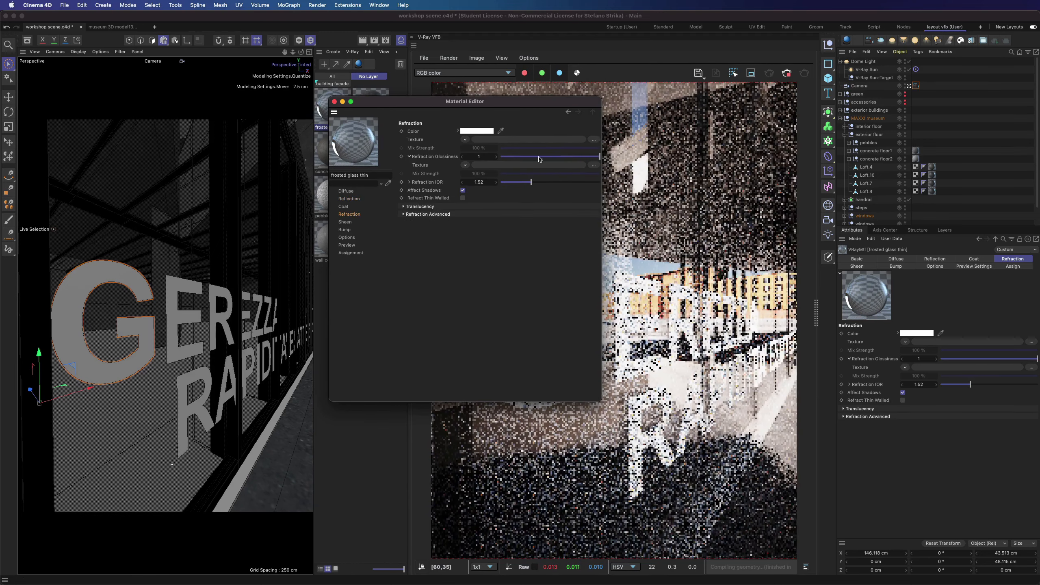
click(566, 157)
drag(562, 159, 560, 157)
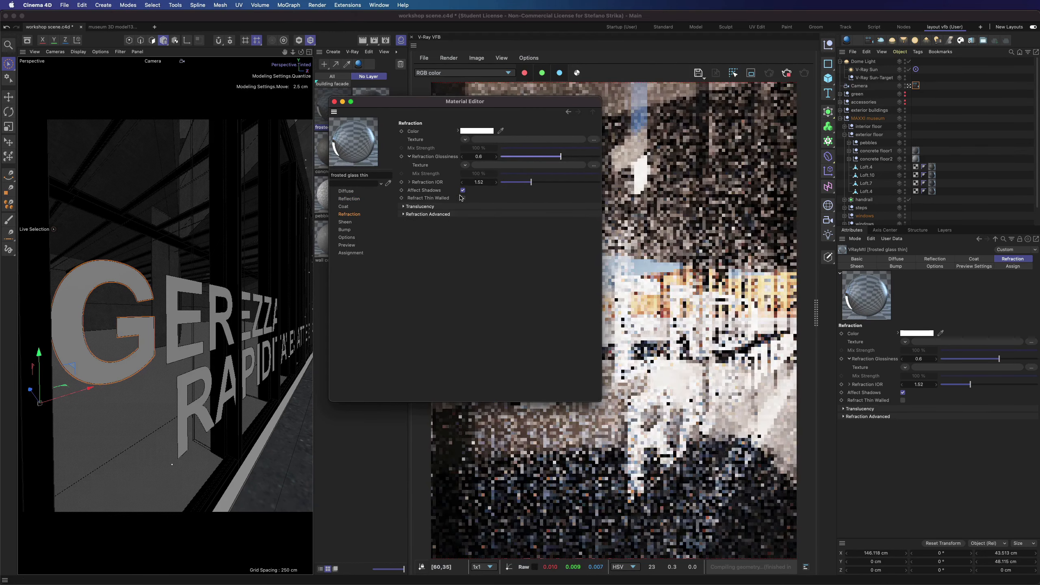
click(462, 198)
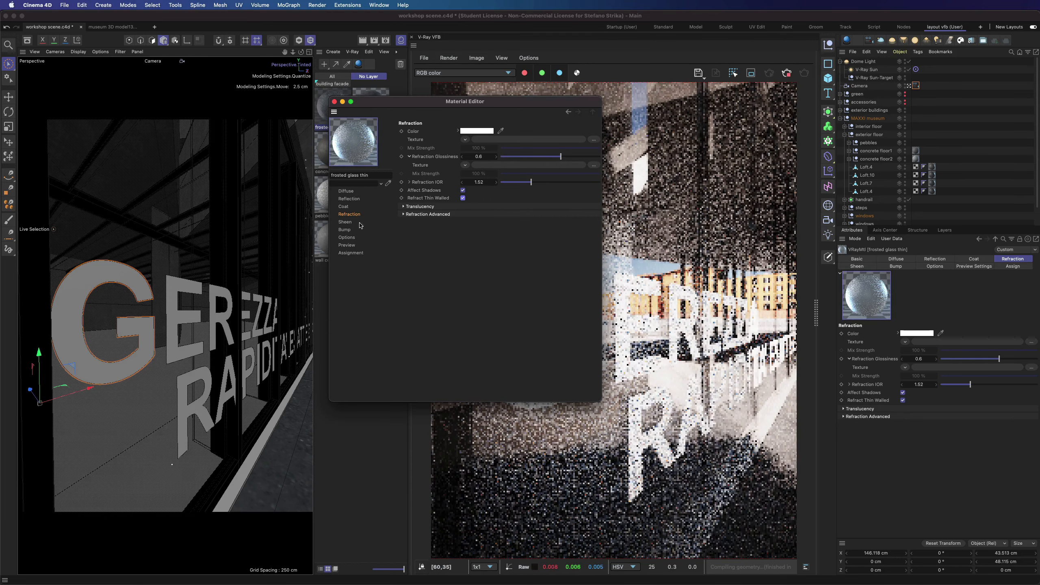
click(534, 270)
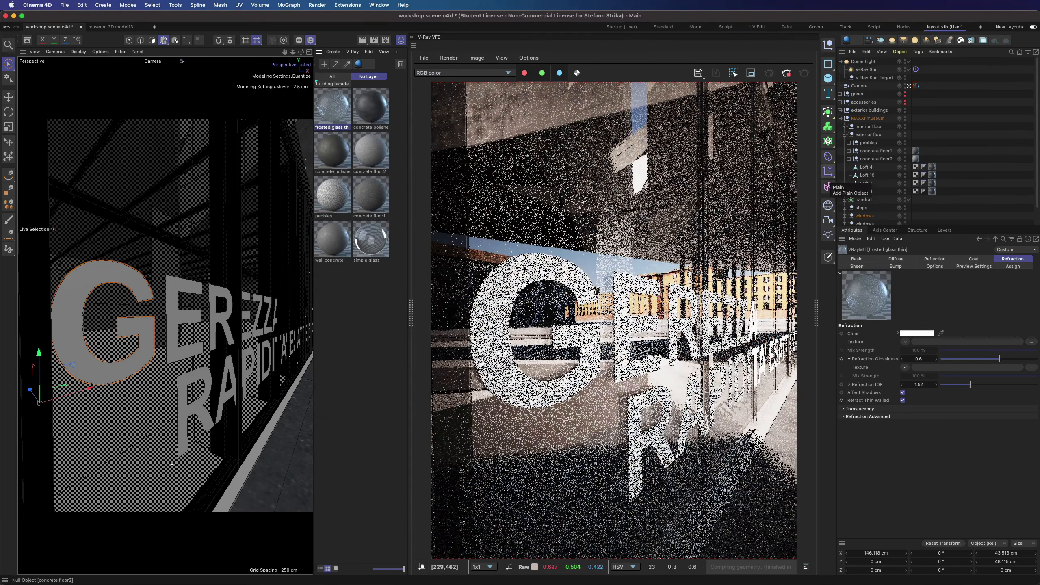
Assign the frosted glass thin material to the frosted glass letters group inside the windows group.
click(844, 215)
scroll(854, 209, down, 4)
click(880, 182)
drag(332, 107, 877, 183)
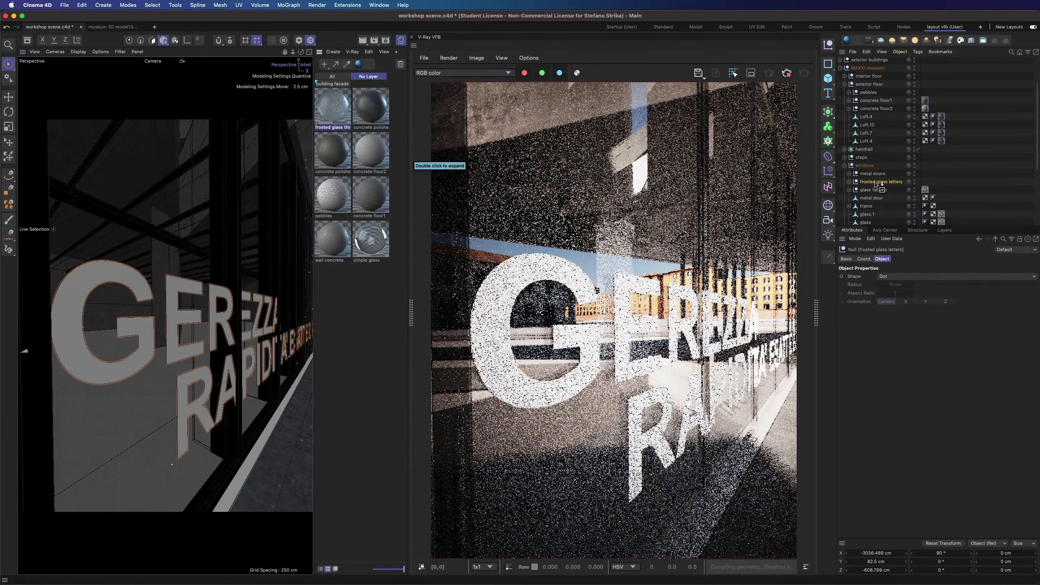
Draw a render region over the facade lettering and restart the interactive render to view the frosted letters.
click(786, 73)
click(750, 73)
drag(558, 223, 715, 444)
click(769, 73)
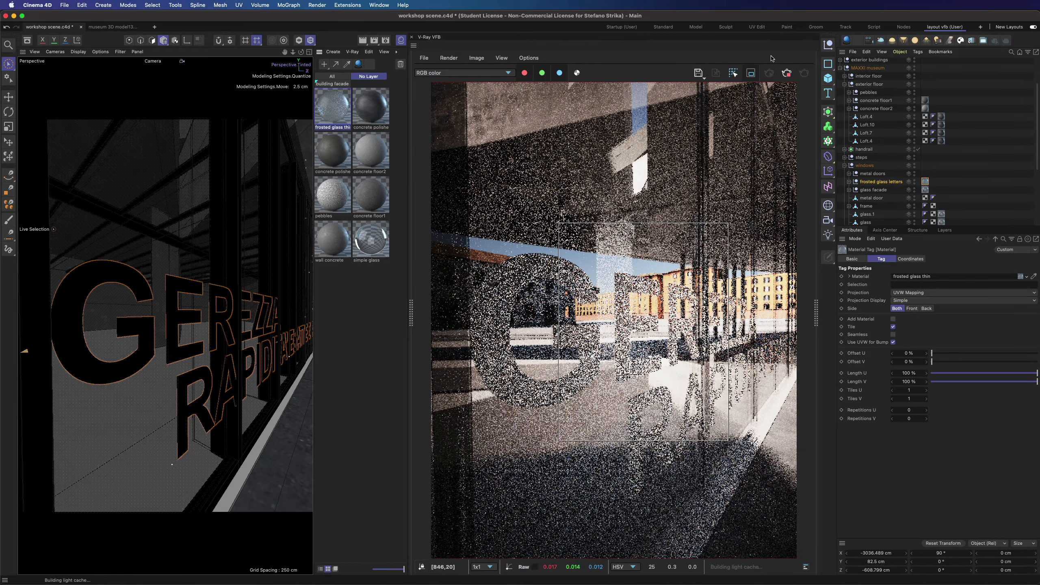
drag(301, 52, 213, 53)
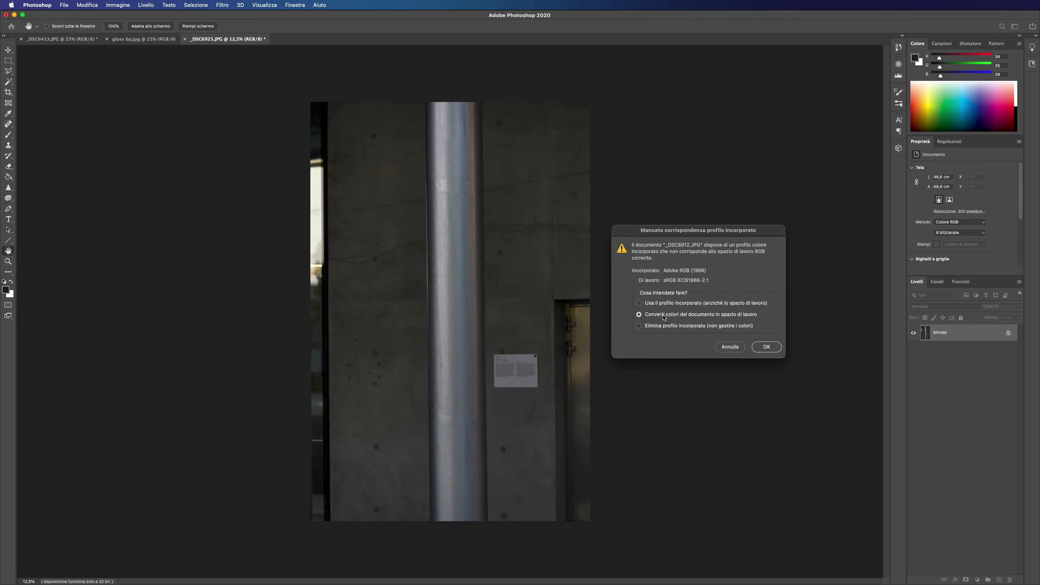
Open the _DSC6912.JPG pillar photo with its colours converted to the working space, and examine the pillar's surface texture at 100%.
key(Return)
double_click(7, 261)
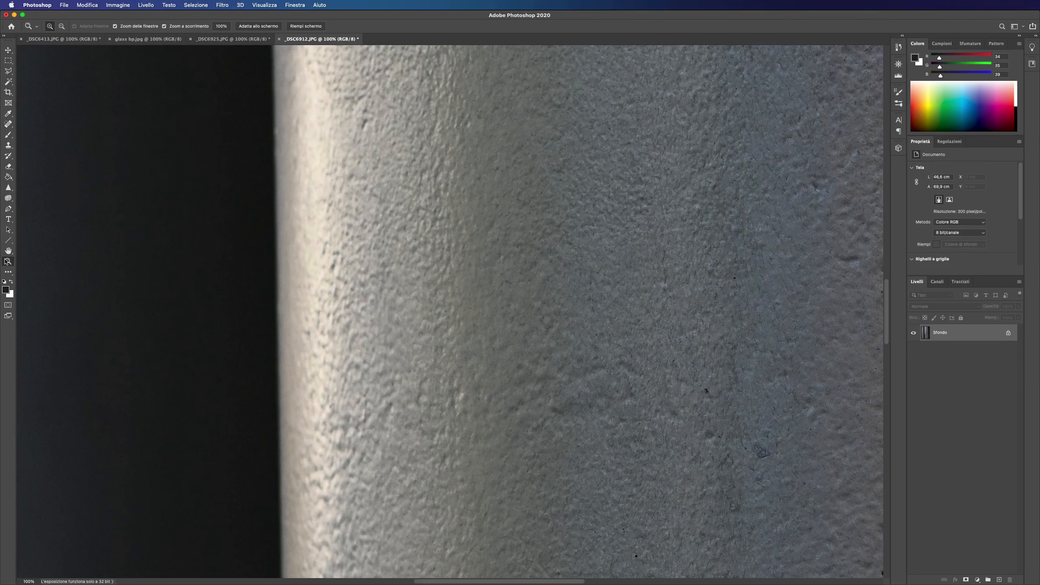
mouse_move(703, 275)
mouse_down()
mouse_move(608, 285)
mouse_move(689, 261)
mouse_up()
double_click(8, 261)
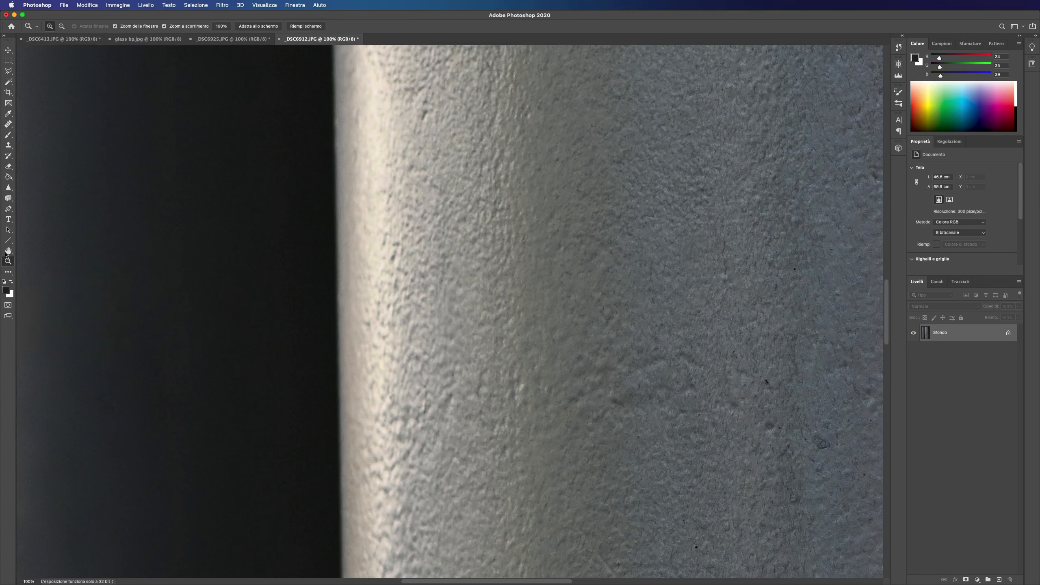
click(8, 250)
drag(419, 214, 360, 223)
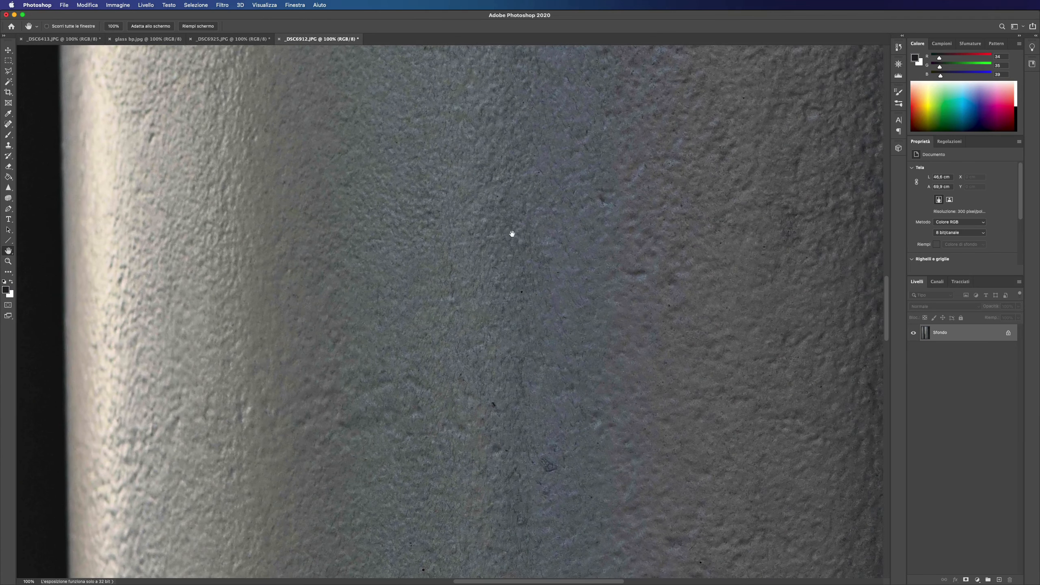
alt+scroll(511, 233, down, 8)
alt+scroll(502, 243, down, 4)
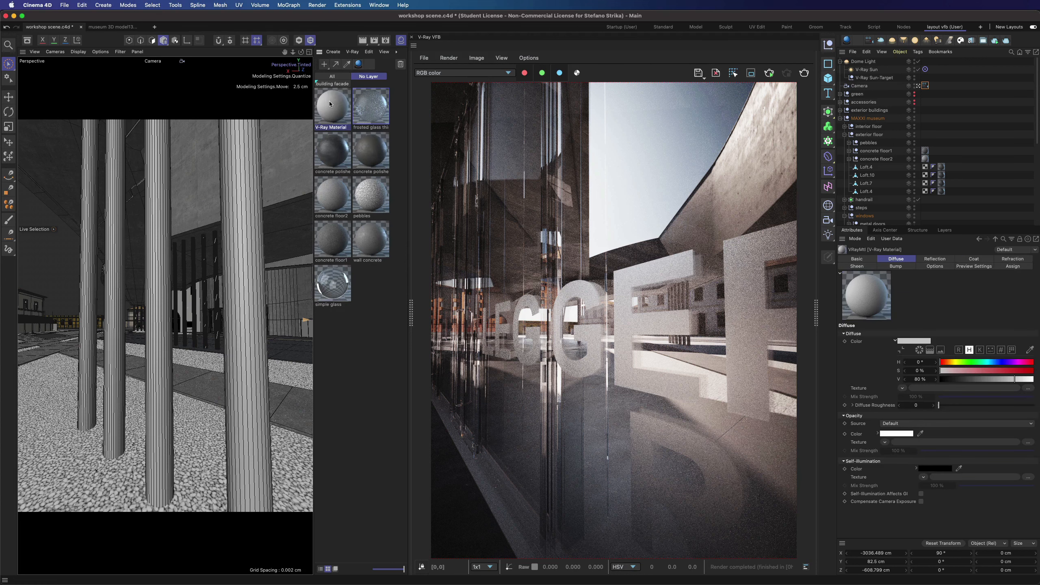
Rename the new V-Ray material as pillars and set its diffuse colour to a grey with 60% value.
double_click(329, 107)
text(pl)
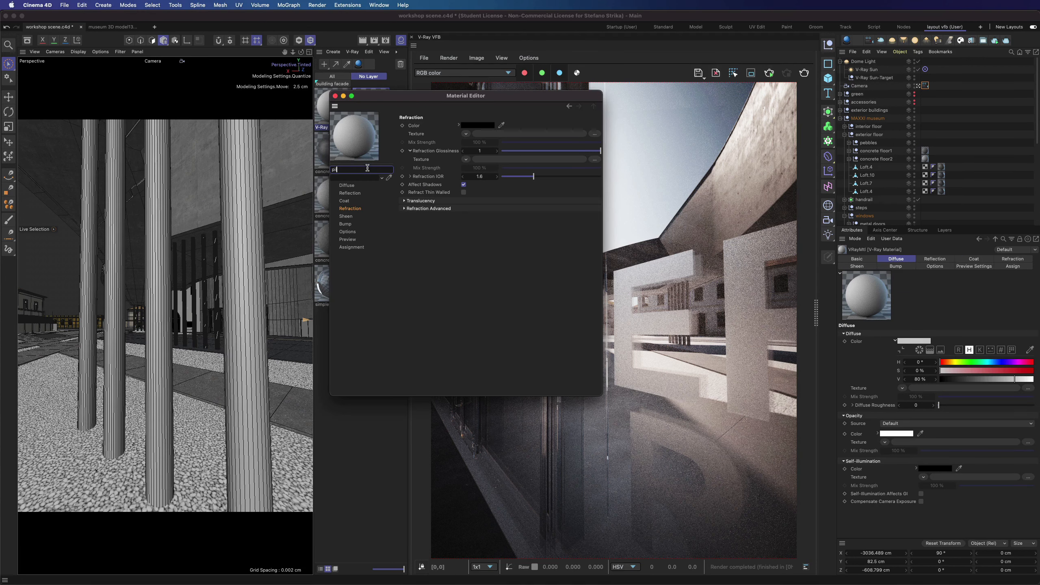
click(347, 185)
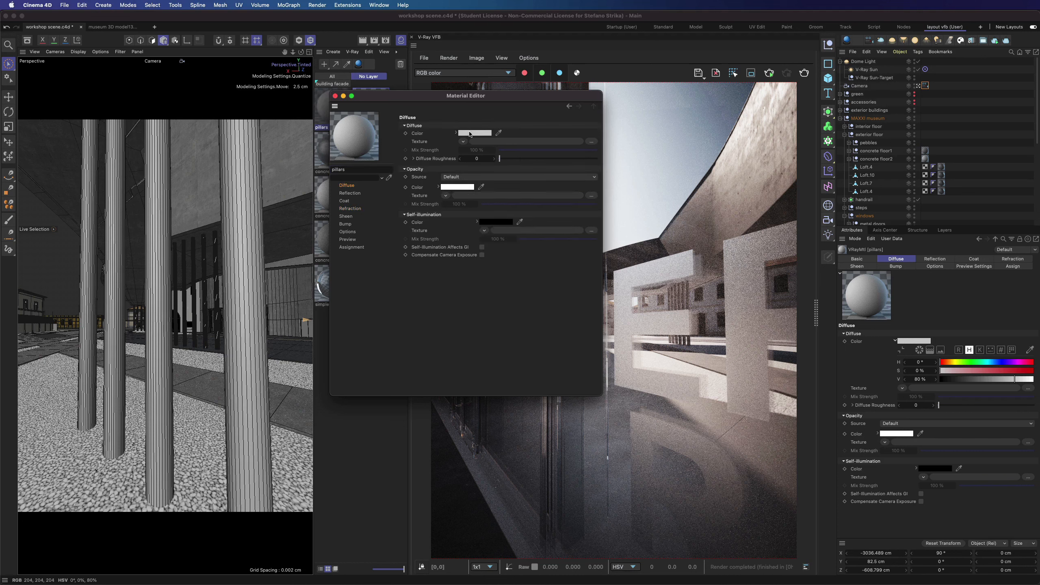
click(475, 133)
click(533, 226)
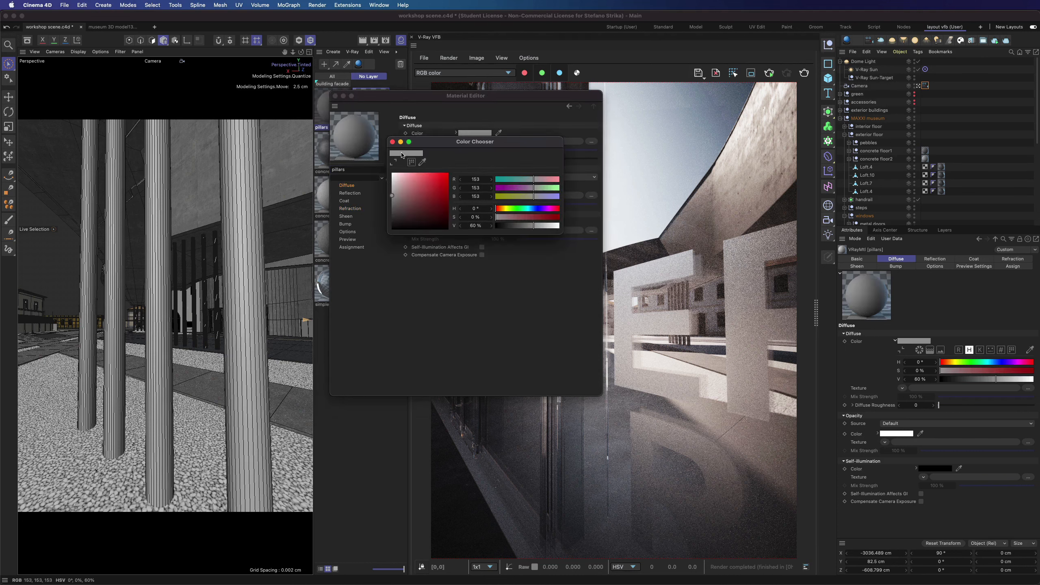
click(392, 142)
Set the pillars material's reflection colour to white and its Metalness to 1.
click(350, 193)
click(459, 132)
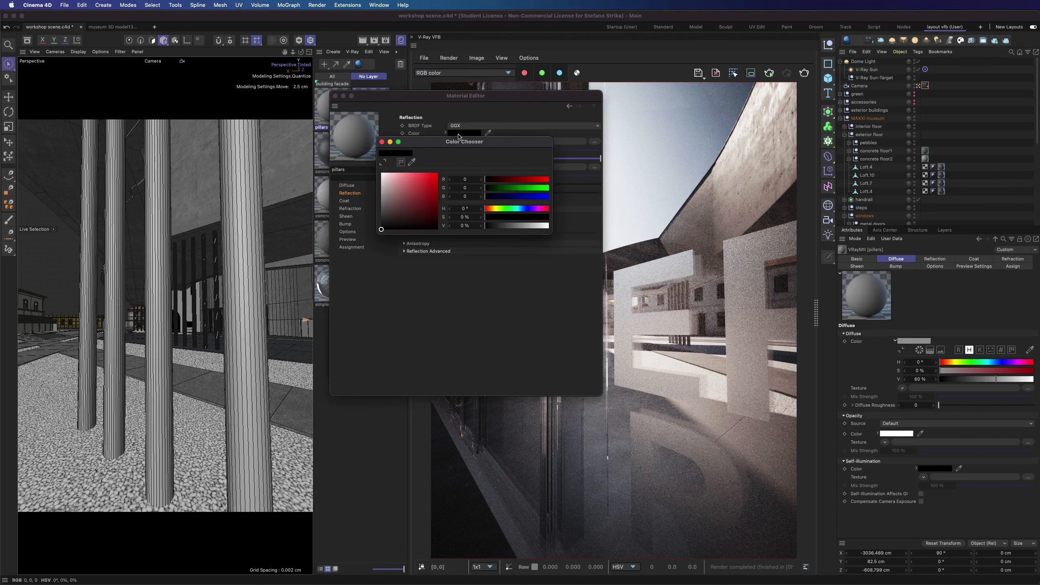
click(505, 229)
click(384, 144)
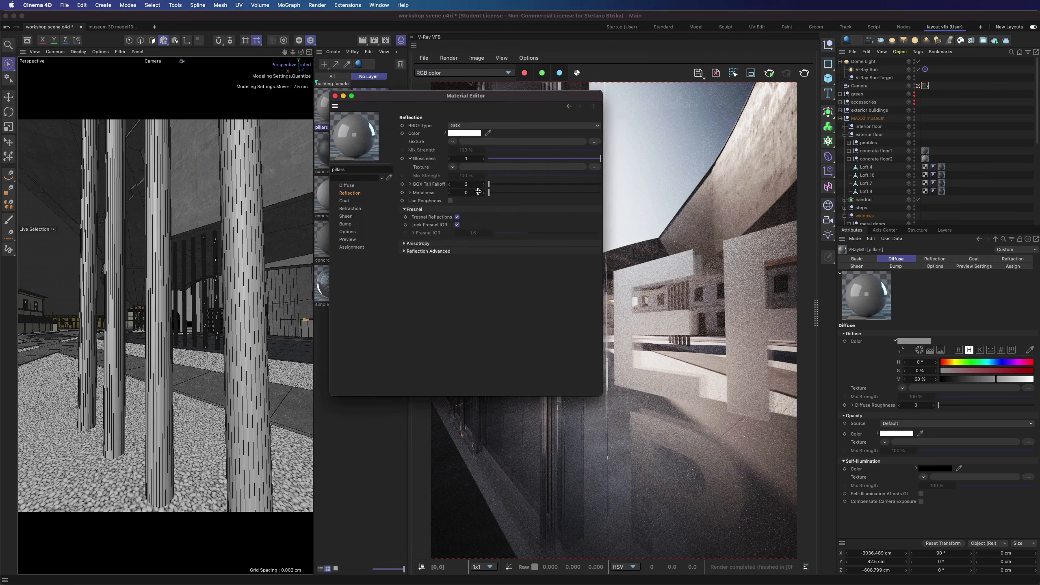
drag(489, 194, 602, 192)
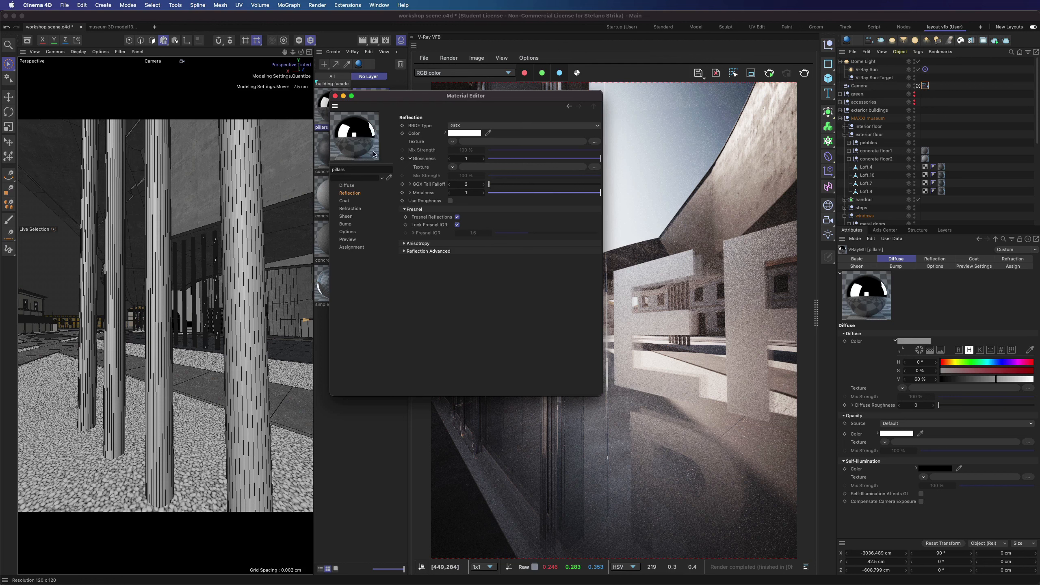
Set the pillars material's reflection Glossiness to 0.45, unlock the Fresnel IOR and set it to 1.2.
click(552, 159)
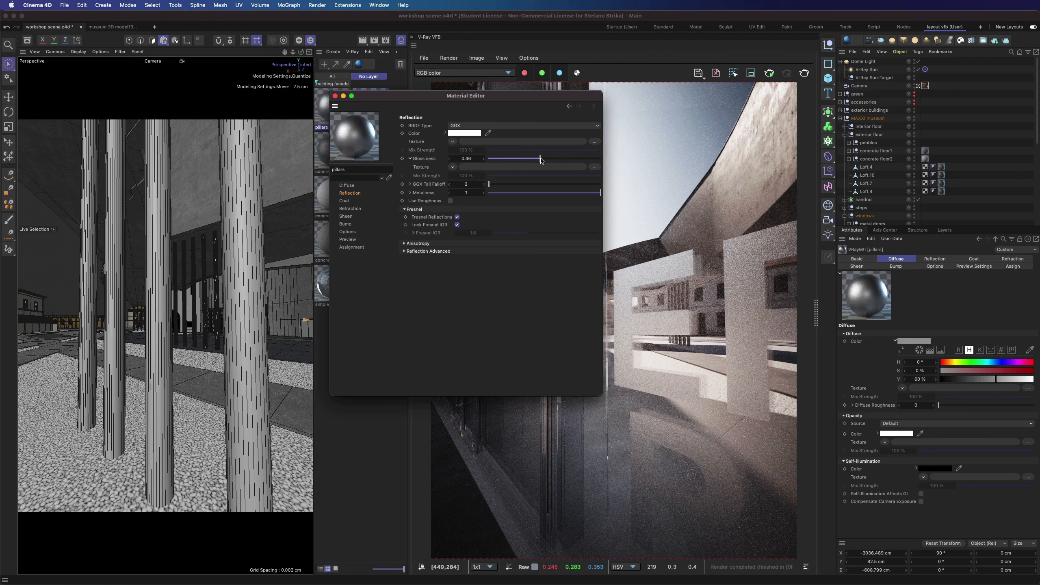
drag(540, 160, 538, 158)
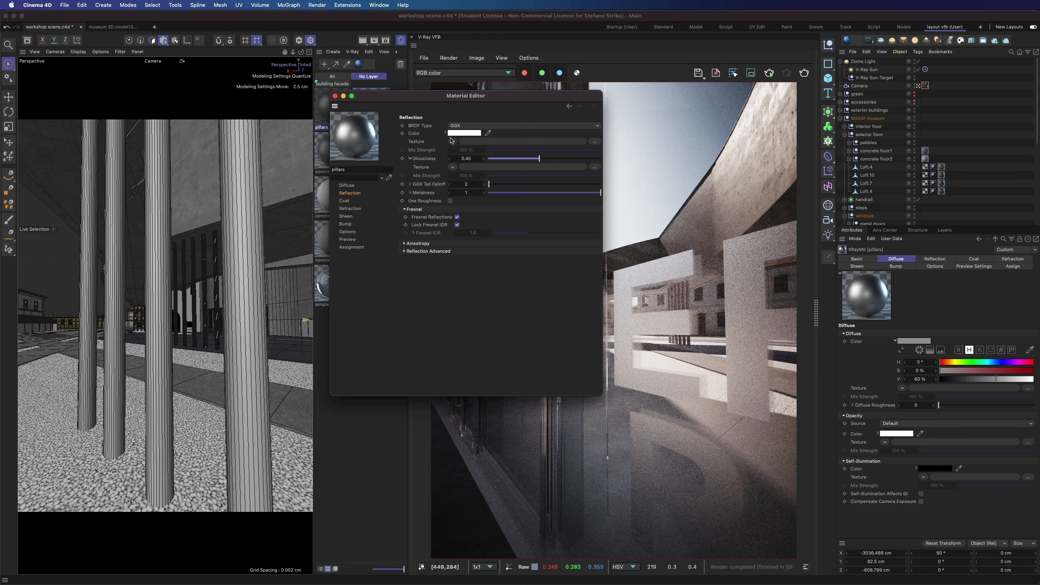
click(457, 225)
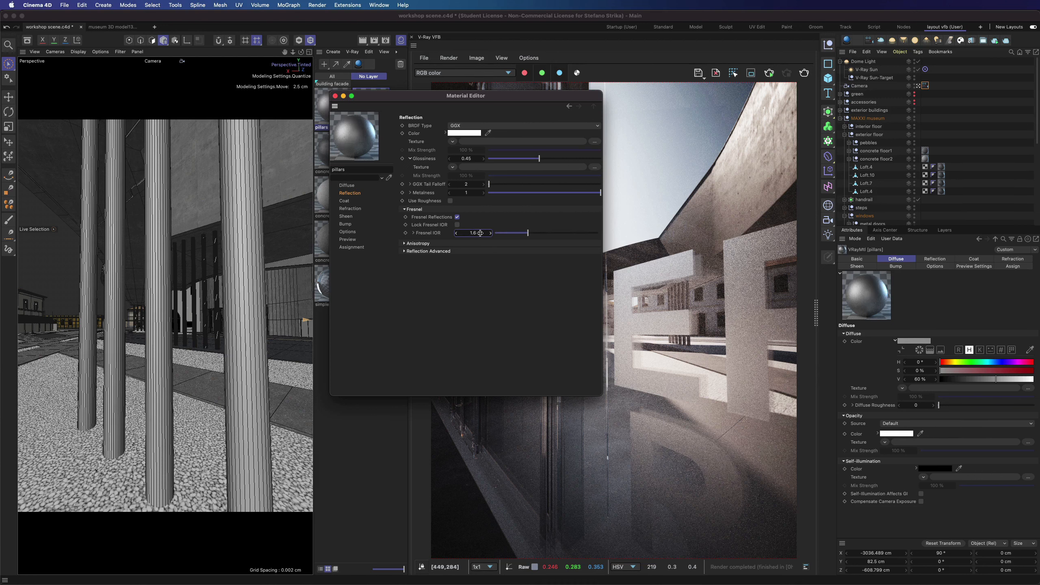
key(Return)
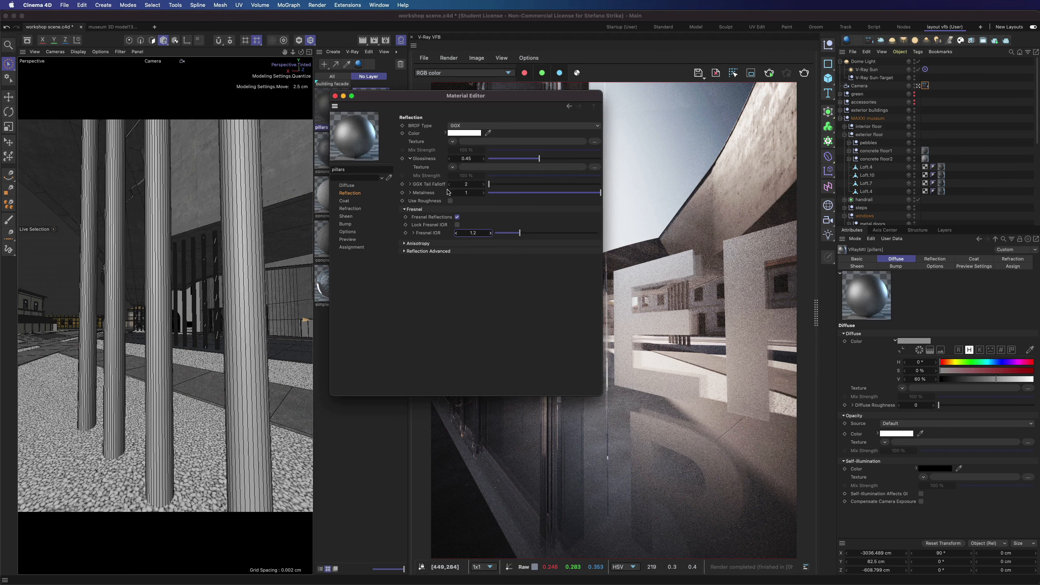
Compare the concrete3 4K spec.tif and concrete2 4K bmp.tif textures, and load concrete2 4K bmp.tif as the pillars material's bump map.
click(346, 224)
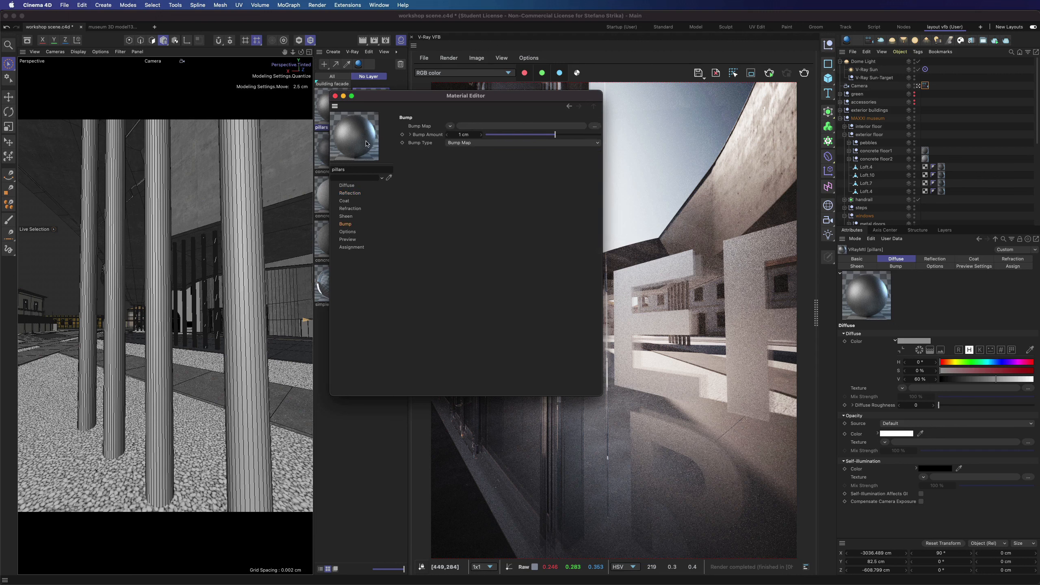
click(452, 126)
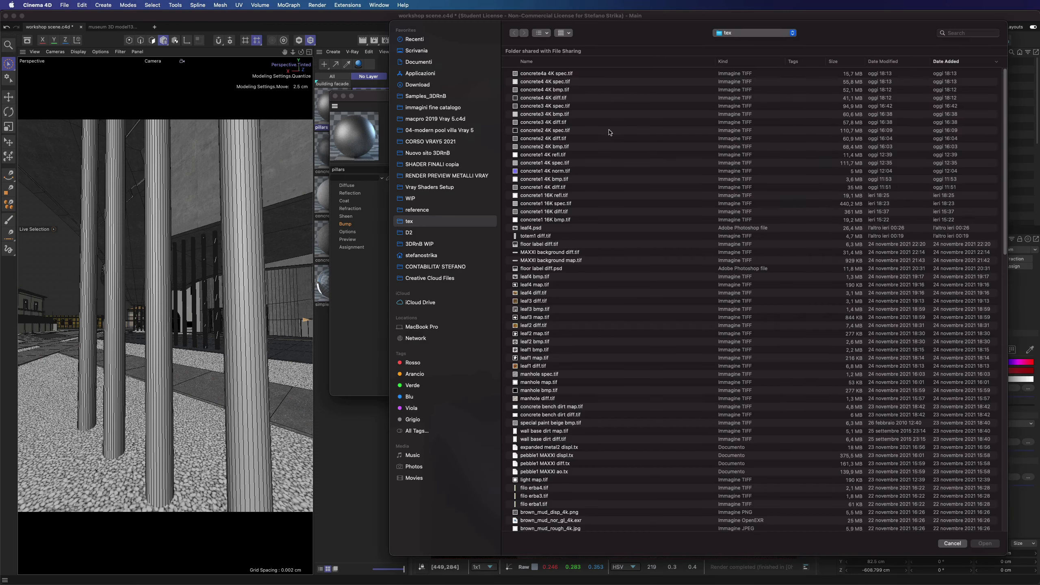
click(535, 107)
key(space)
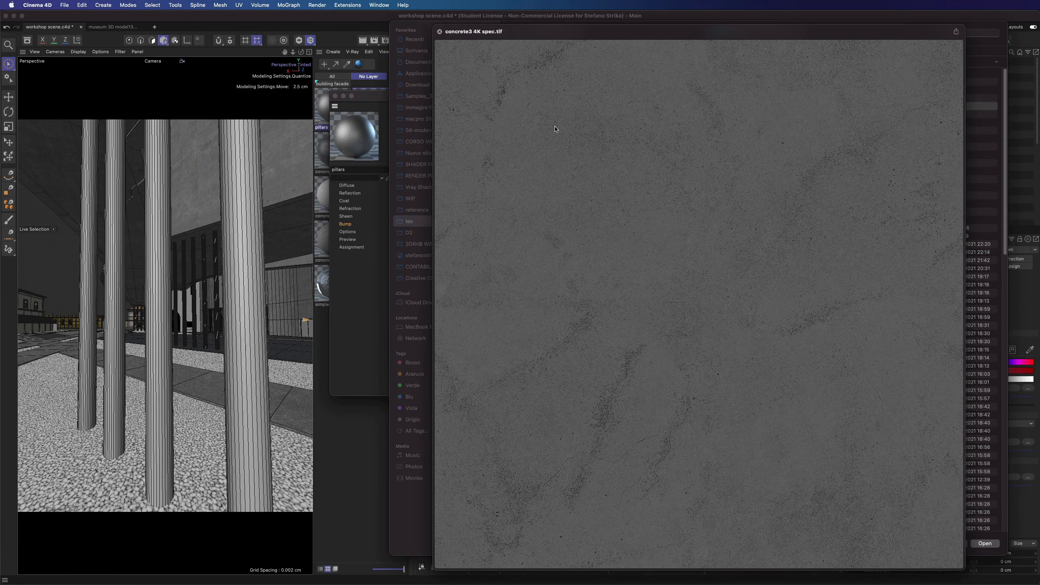
key(space)
click(539, 147)
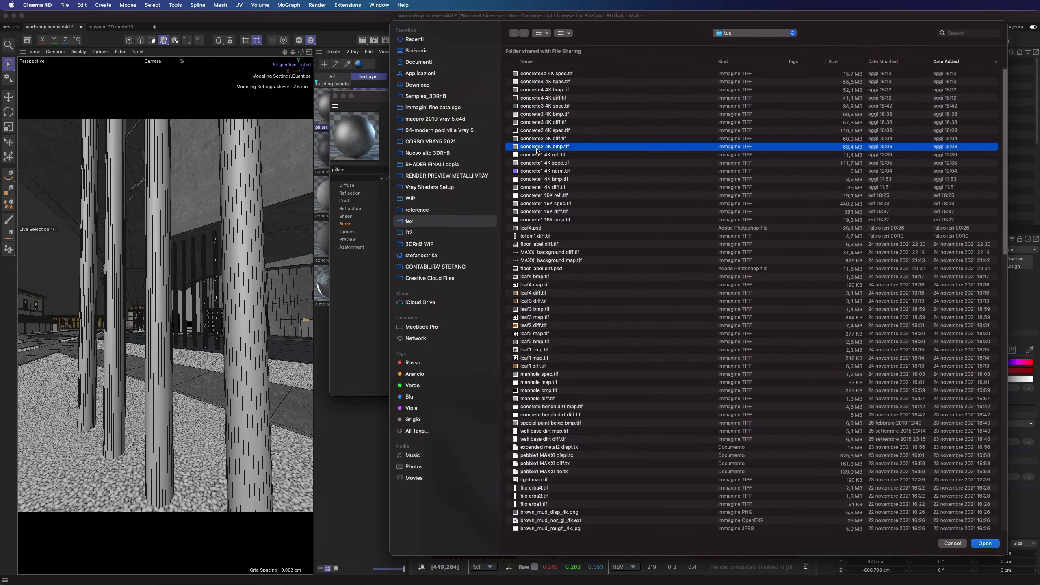
key(space)
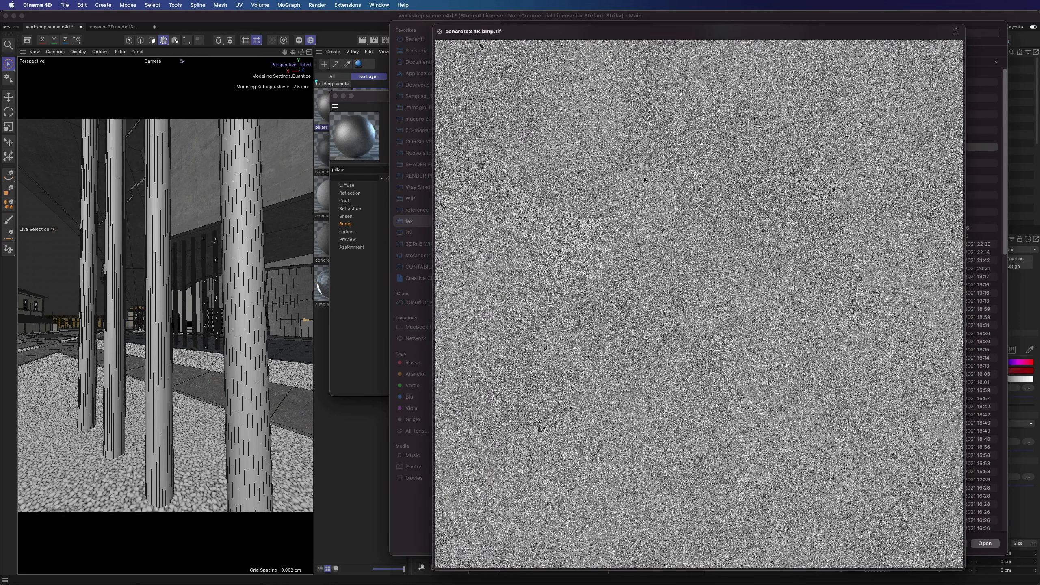
key(space)
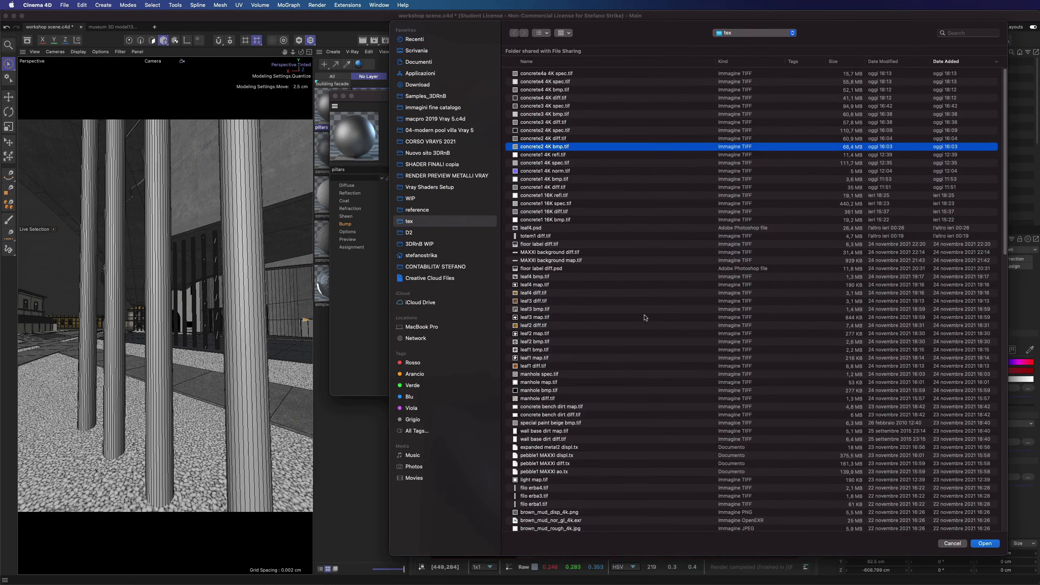
click(985, 544)
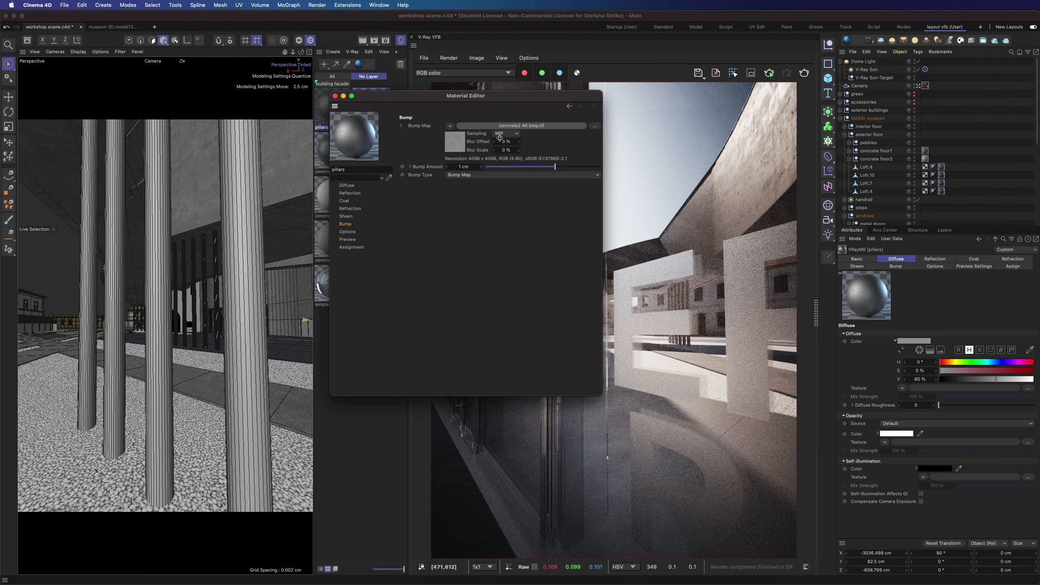
Try a Bump Amount of 0.2 cm and 0.3 cm on the pillars material.
click(473, 166)
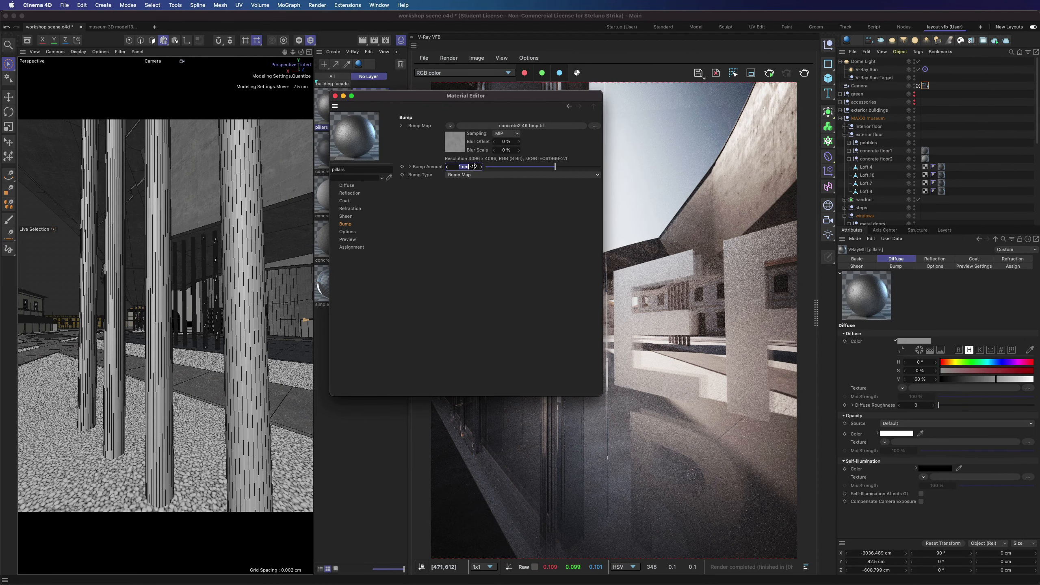
text(.2)
key(Return)
click(469, 166)
text(0.3)
key(Return)
Open the pillars material's preview in a separate large window and place it beside the Material Editor.
right_click(354, 118)
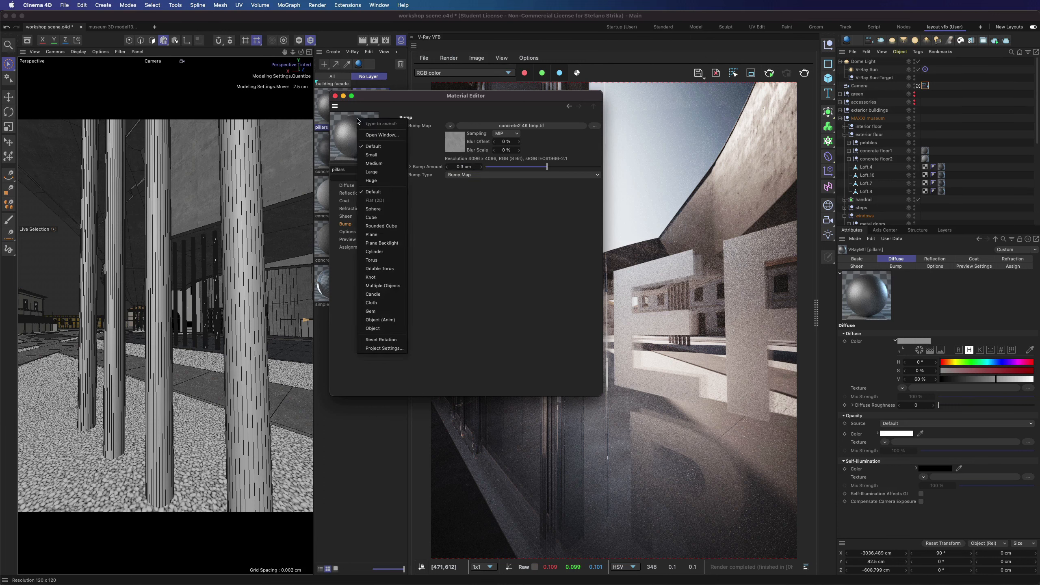
click(370, 136)
drag(476, 18, 411, 18)
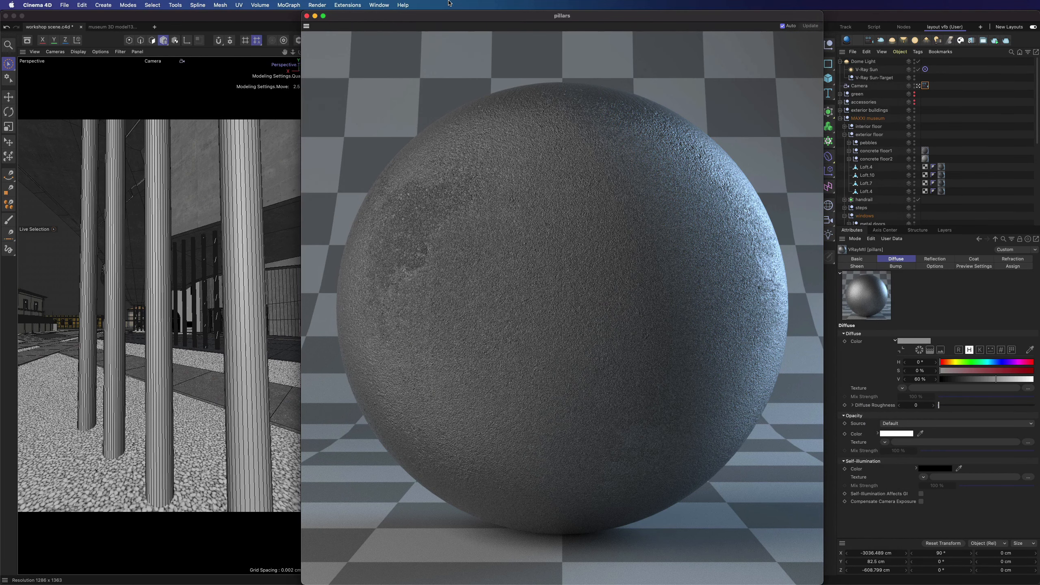
drag(429, 20, 627, 2)
drag(442, 95, 313, 95)
Set the pillars material's Bump Amount to 0.05 cm and check the enlarged preview.
click(342, 163)
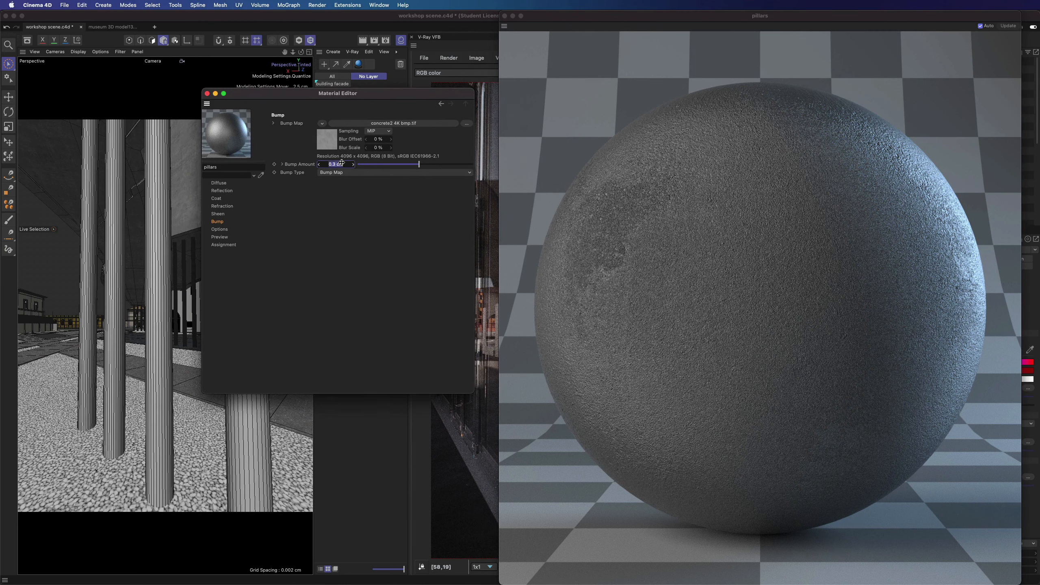
key(Return)
click(791, 16)
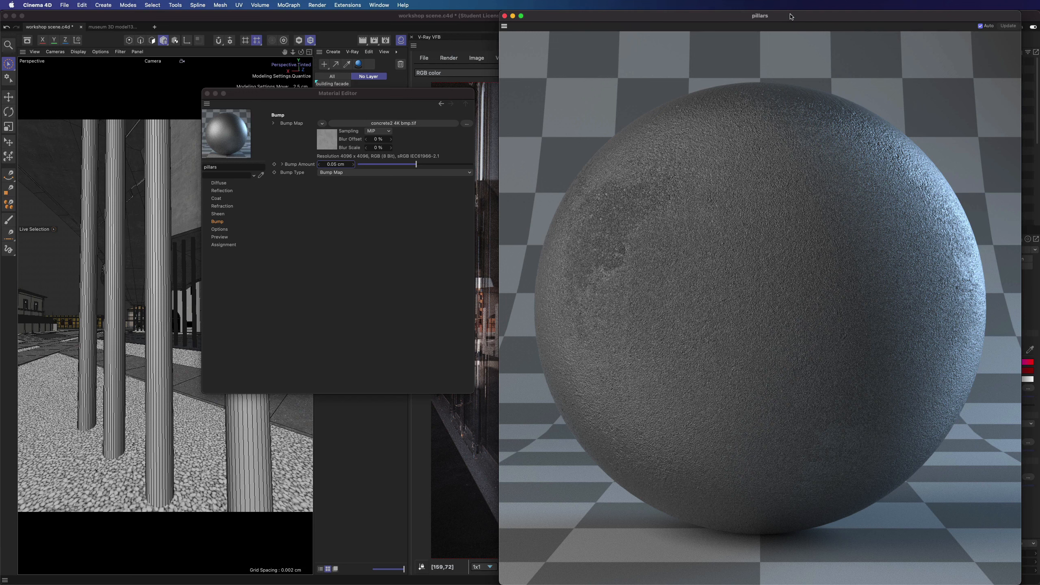
Slightly raise the pillars material's reflection Glossiness and check the result in the enlarged preview.
click(222, 191)
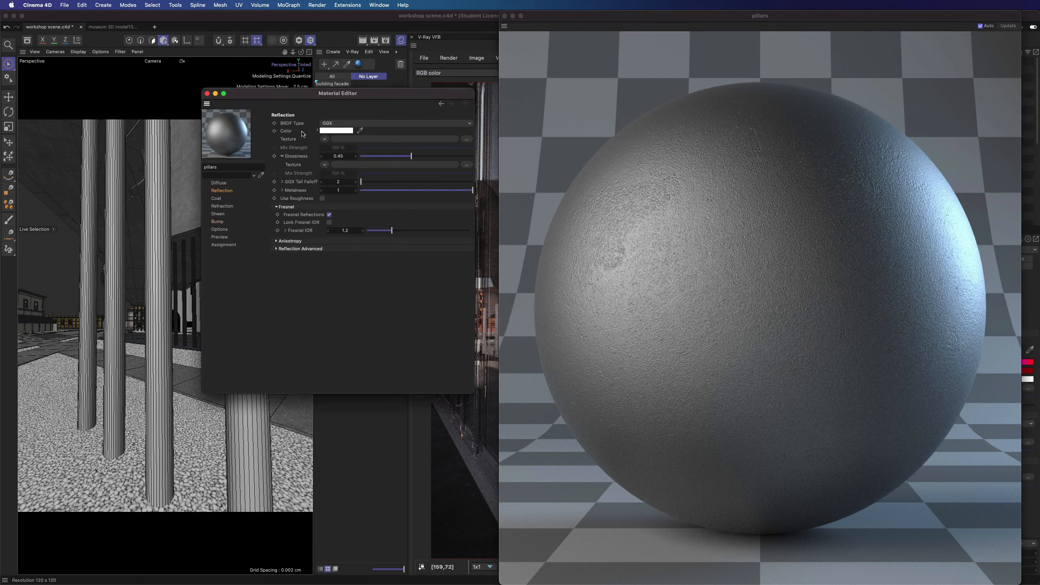
click(418, 156)
click(687, 18)
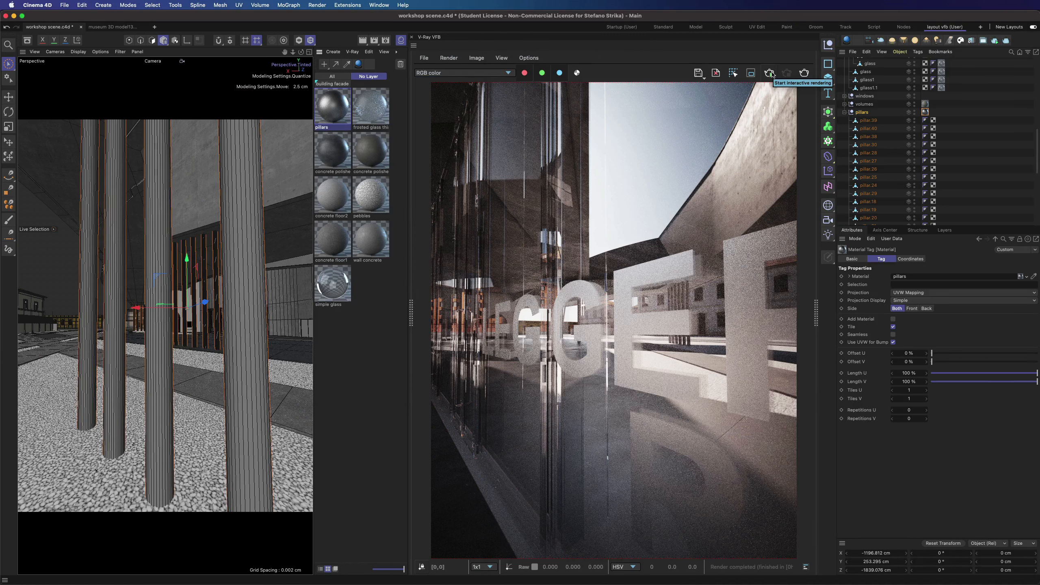
Start interactive rendering on the pillars and set Tiles V to 4 on the pillars group's material tag.
click(770, 73)
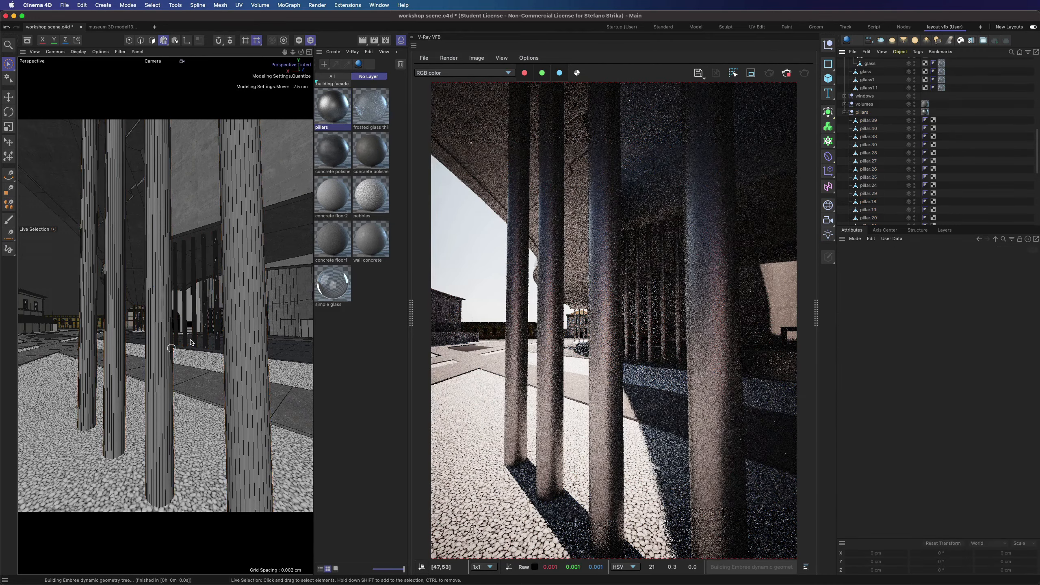
scroll(256, 304, up, 5)
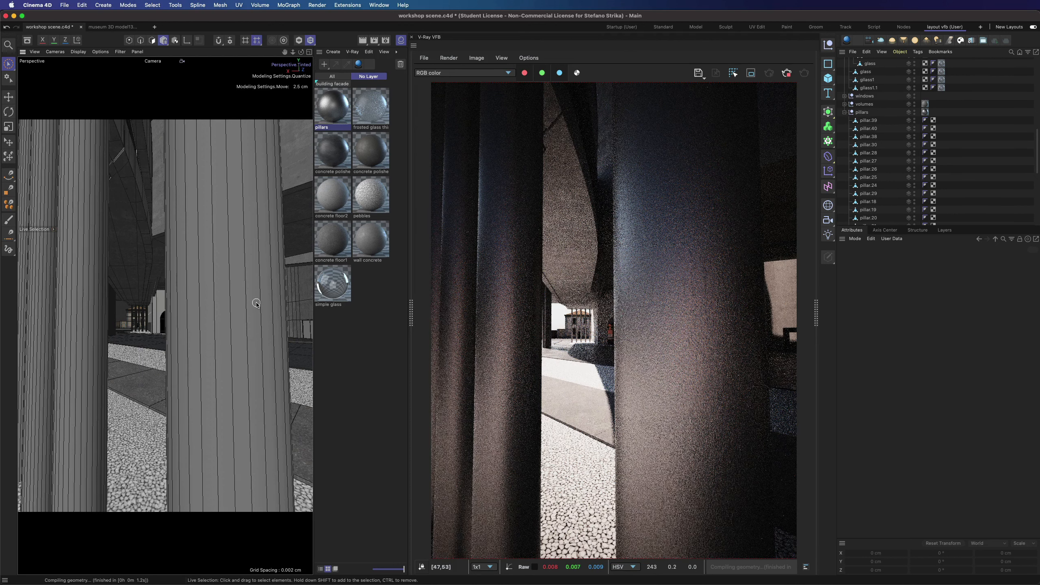
click(925, 111)
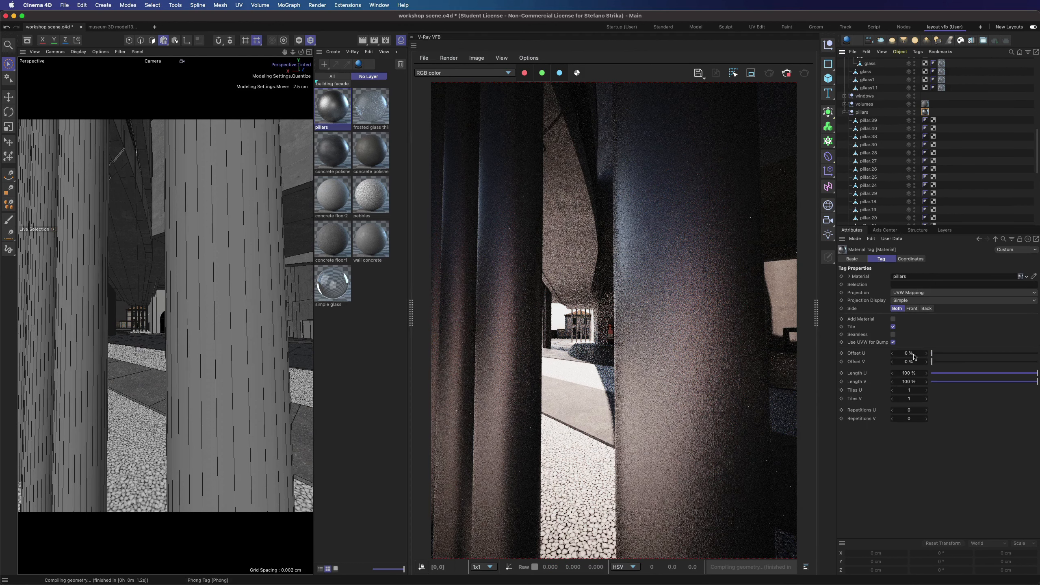
click(916, 398)
click(915, 391)
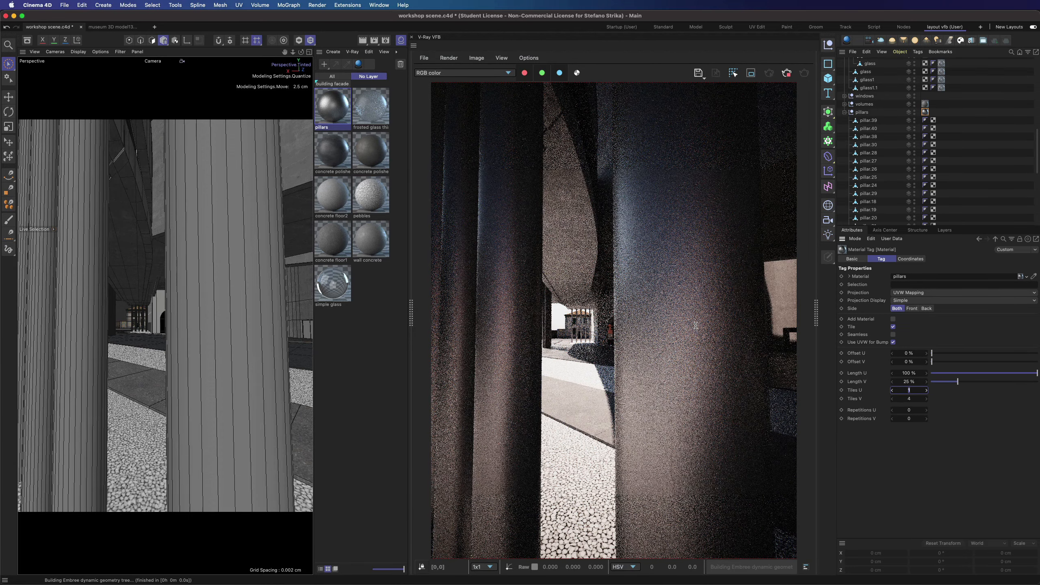
Inspect the pillars' surface relief in the bumpNormals render channel, and return the display to RGB color.
click(454, 74)
click(443, 109)
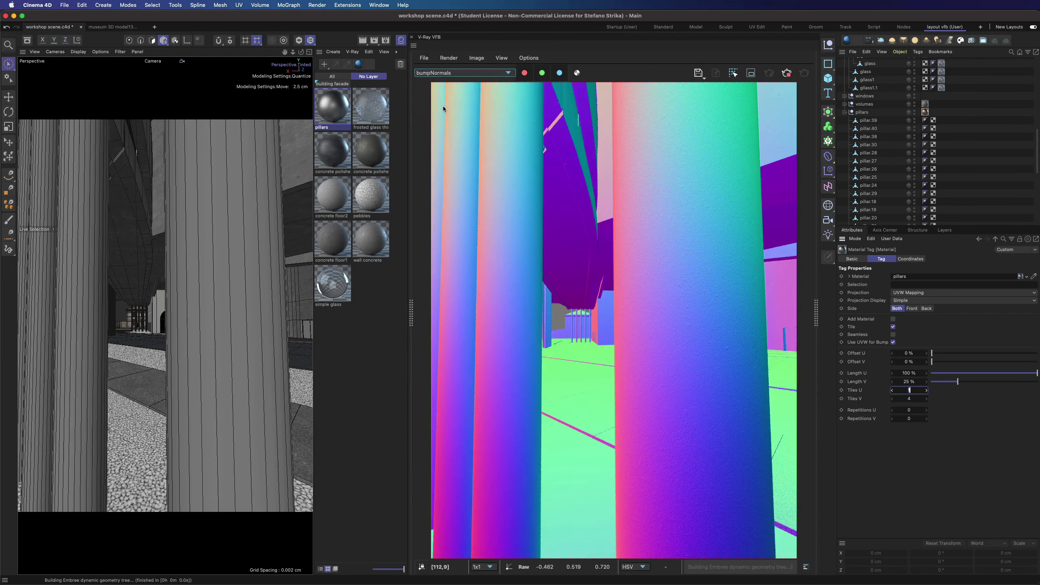
scroll(712, 327, up, 3)
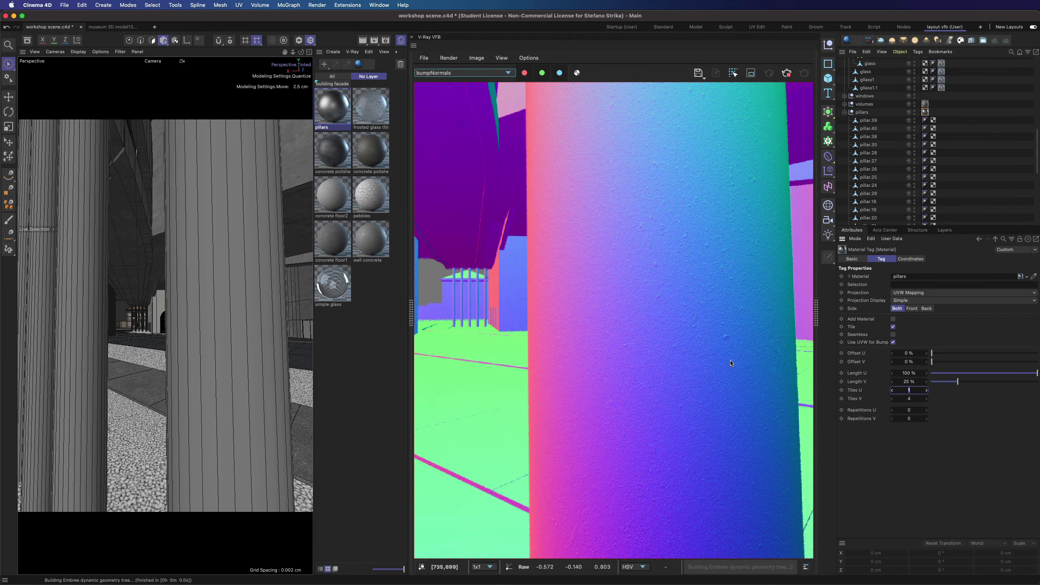
scroll(707, 232, down, 2)
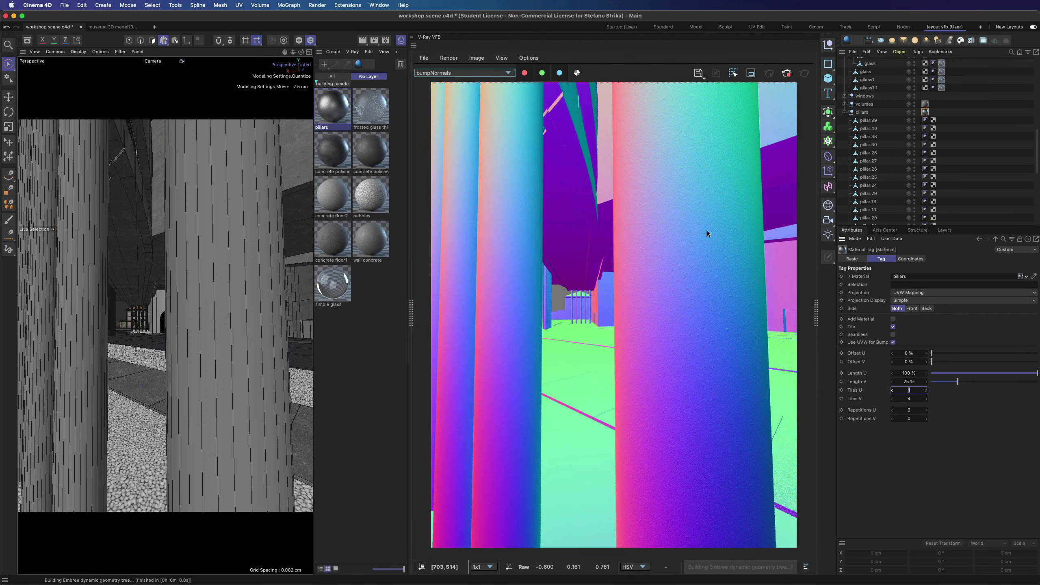
click(454, 74)
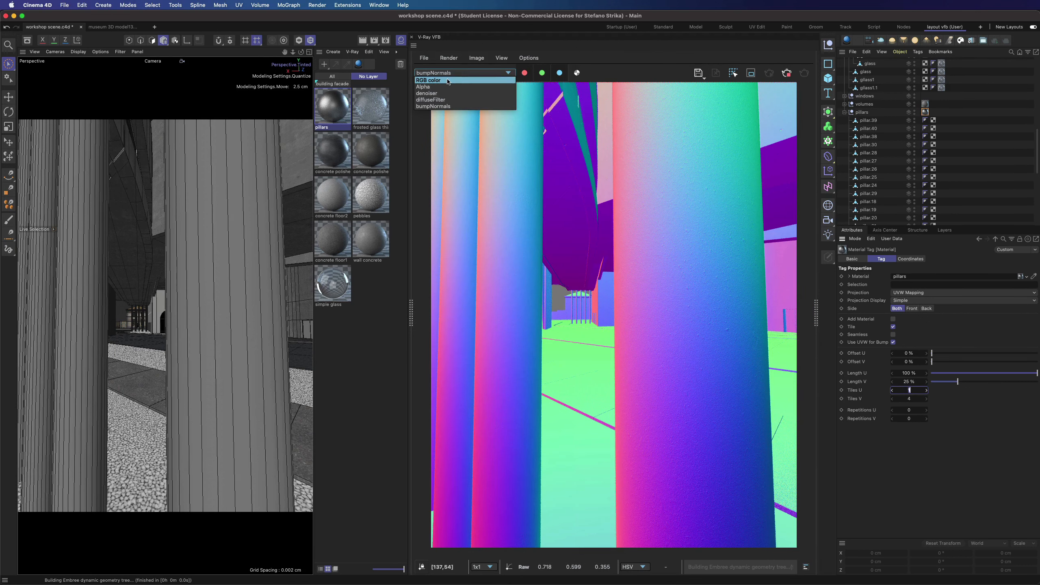
click(443, 80)
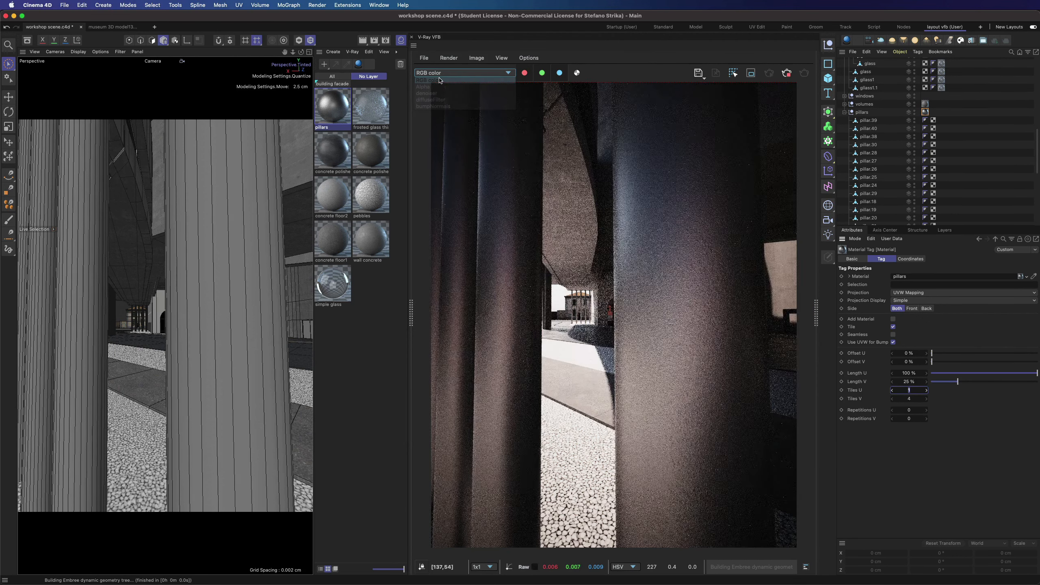
Duplicate the pillars material and open the copy for editing.
double_click(332, 105)
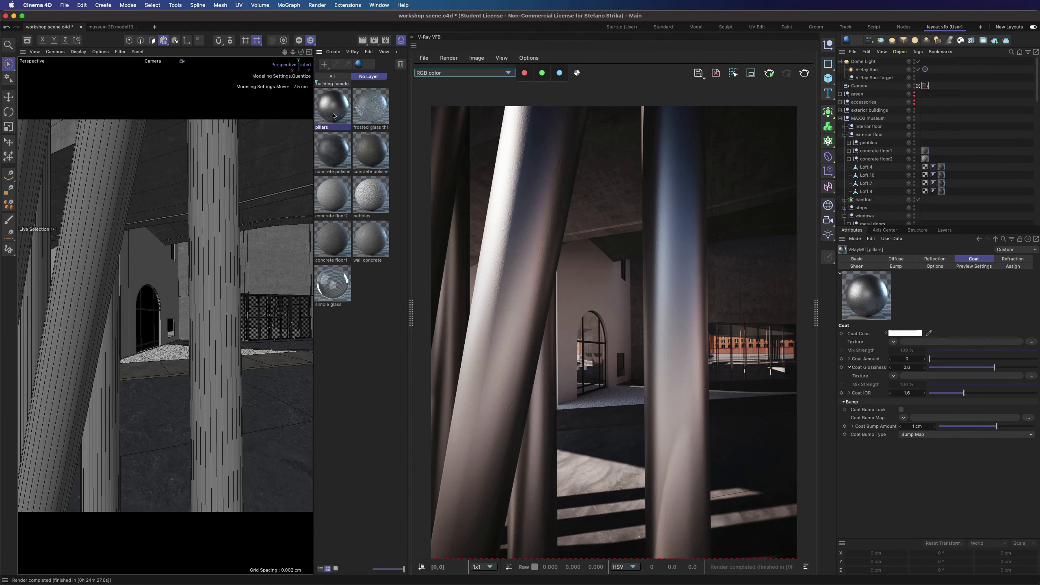
ctrl+drag(333, 115, 321, 116)
double_click(369, 110)
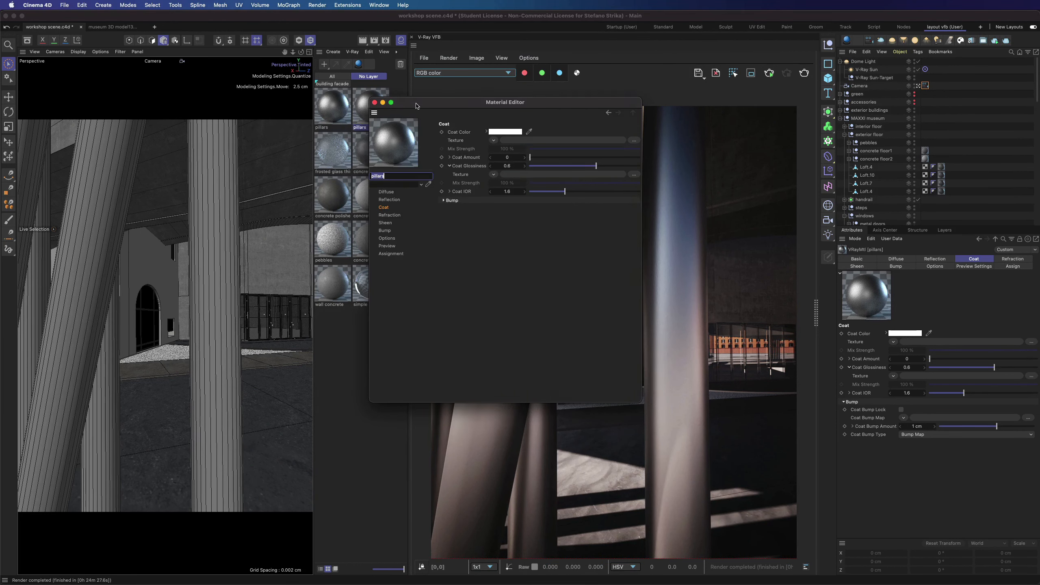
Set the copied pillars material's Metalness to 0, GGX Tail Falloff to 4 and reflection Glossiness to 0.68.
click(336, 211)
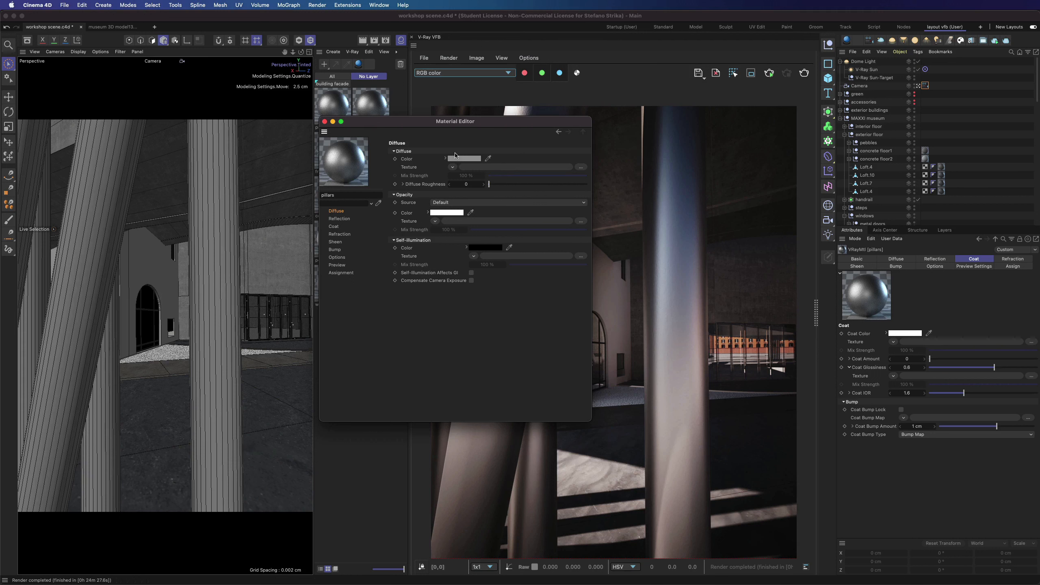
click(346, 218)
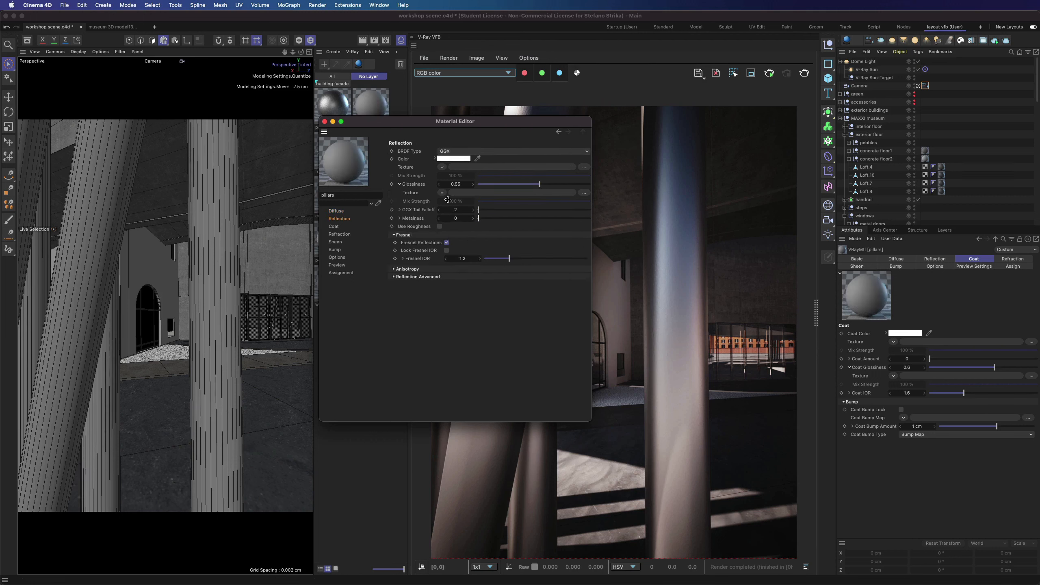
click(465, 209)
text(4)
key(Tab)
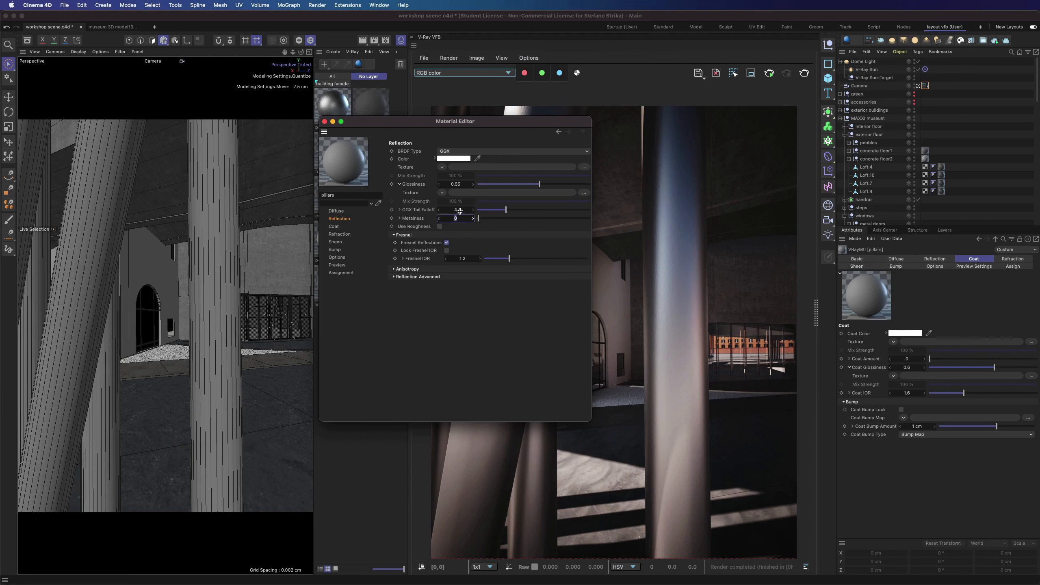
click(555, 185)
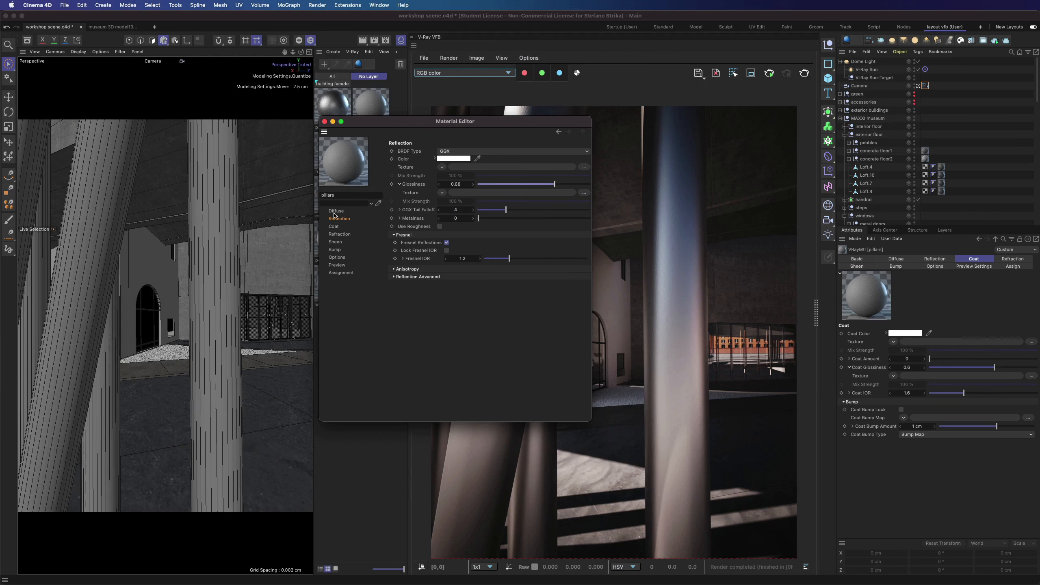
Darken the copied pillars material's diffuse colour to a grey with 46% value.
click(335, 210)
click(464, 159)
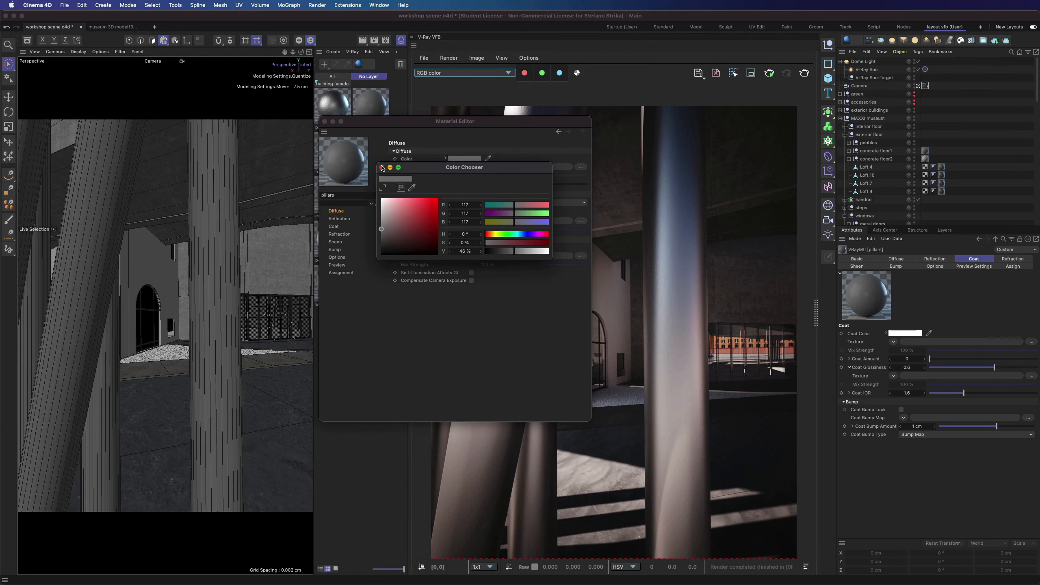
click(381, 167)
Try a reflection Glossiness of 0.42 and a Fresnel IOR of 2 on the copied pillars material.
click(340, 218)
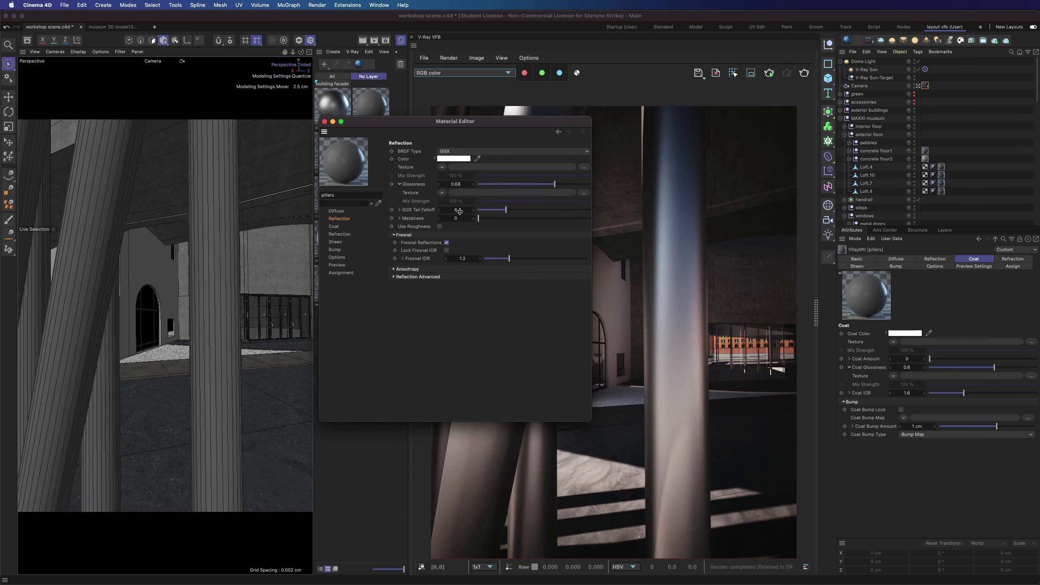
click(527, 186)
click(471, 258)
text(2)
key(Return)
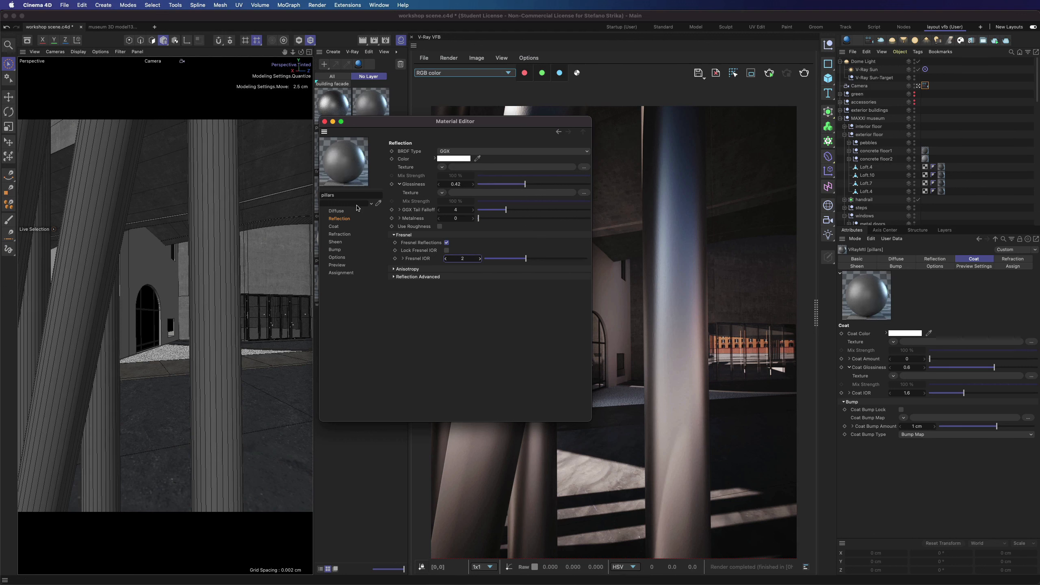
Check the copied pillars material's diffuse colour values.
click(336, 210)
click(464, 158)
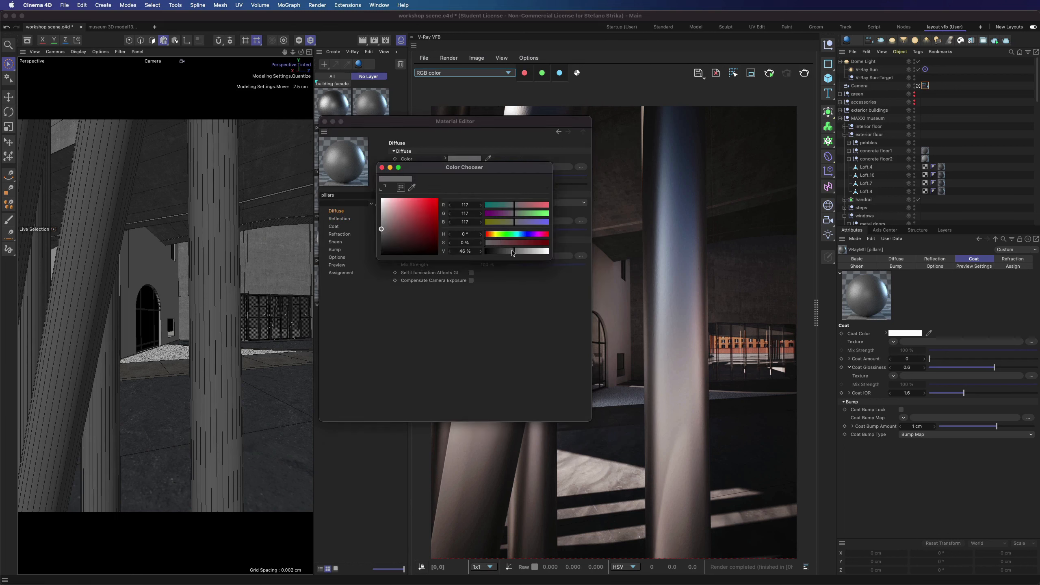
click(382, 167)
Set the copied pillars material's reflection Glossiness to 0.45 and its Fresnel IOR to 2.5.
click(340, 219)
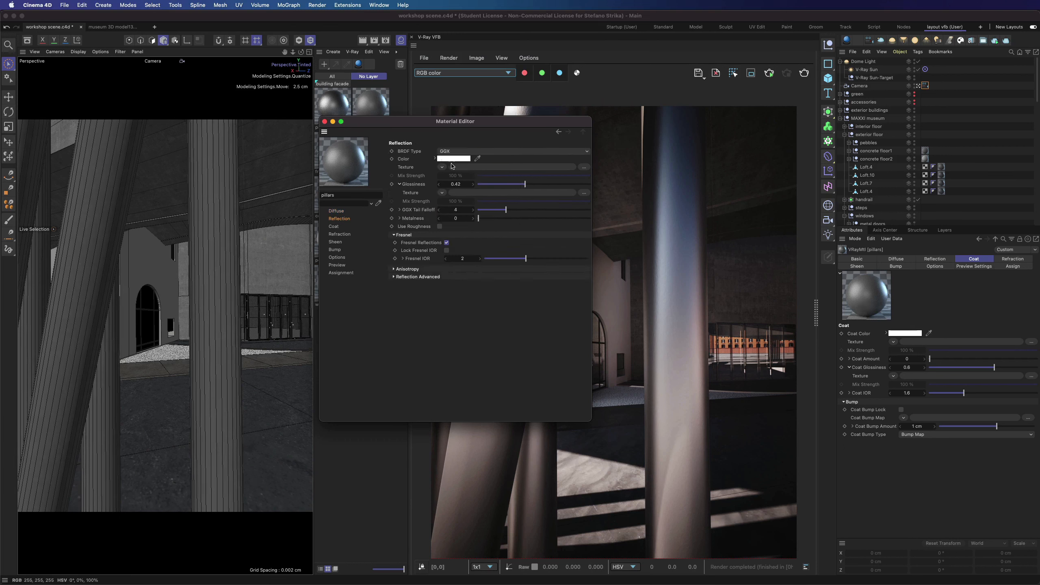
drag(525, 184, 528, 184)
double_click(468, 258)
text(3)
double_click(459, 210)
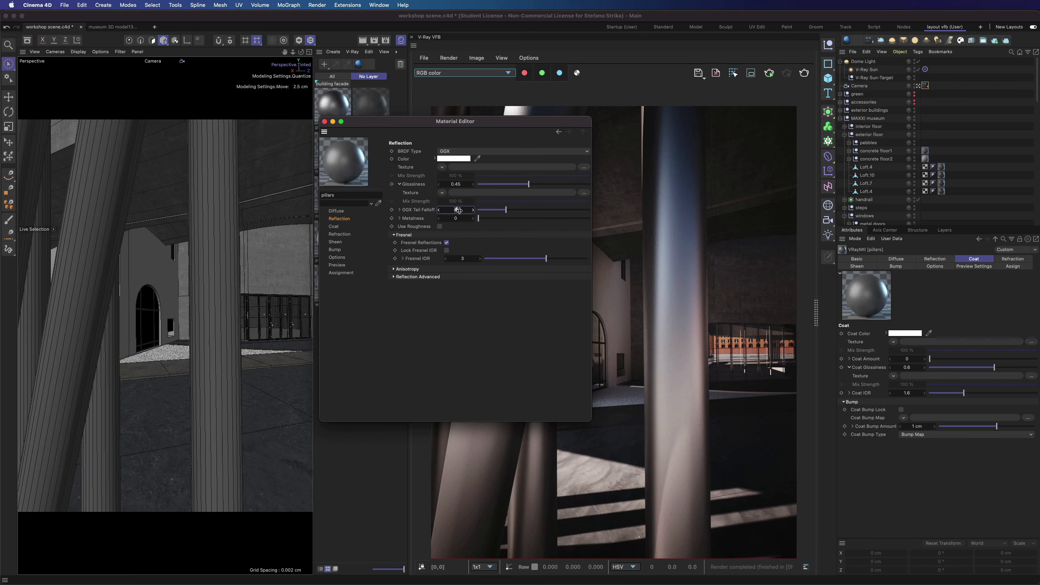
double_click(464, 258)
text(2.5)
double_click(457, 218)
double_click(458, 210)
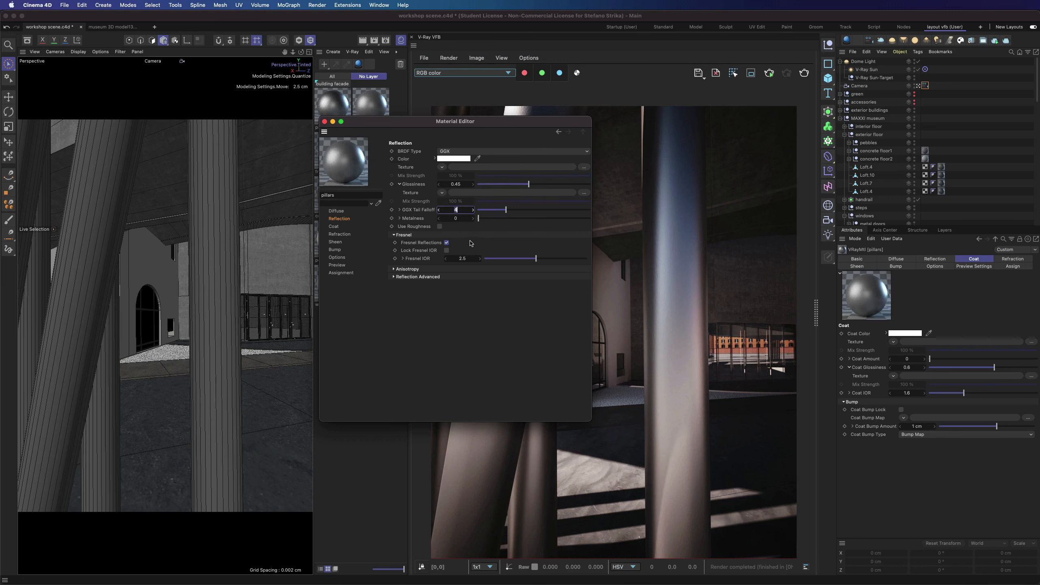
Name the copied material "pillars paint" and render the pillars close-up view again.
drag(373, 125, 381, 159)
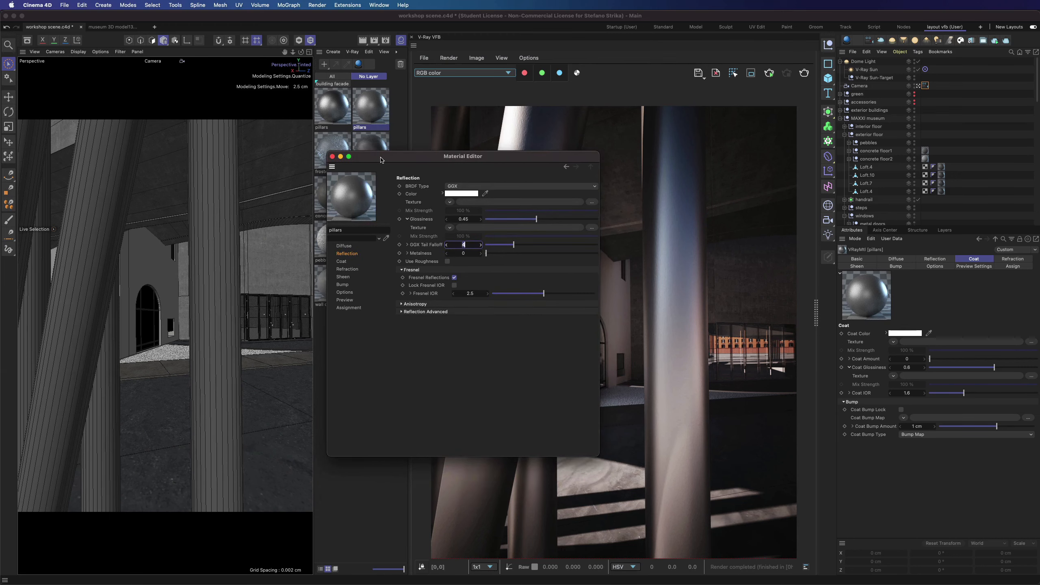
click(545, 219)
drag(532, 160, 305, 157)
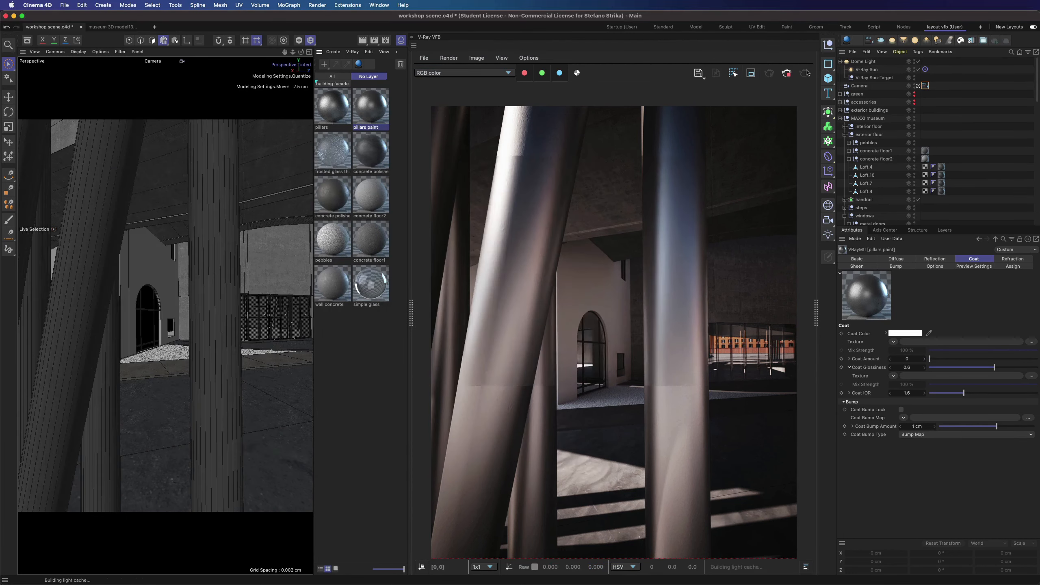
click(804, 72)
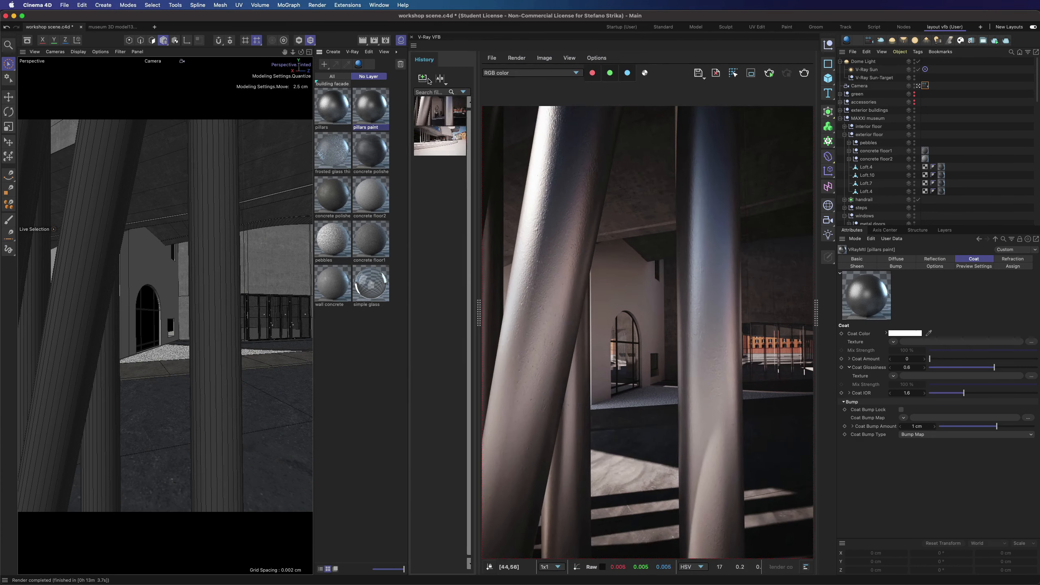
Save the pillars paint render to the frame buffer history and inspect the leaning pillar's surface up close.
scroll(596, 241, up, 6)
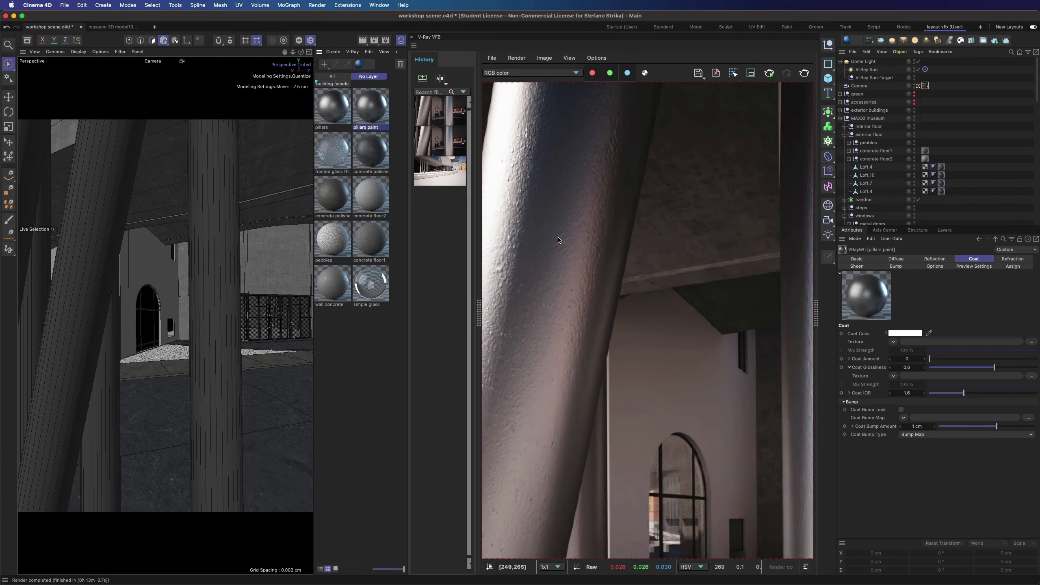
middle_drag(560, 240, 578, 326)
middle_drag(728, 282, 774, 257)
scroll(609, 252, down, 1)
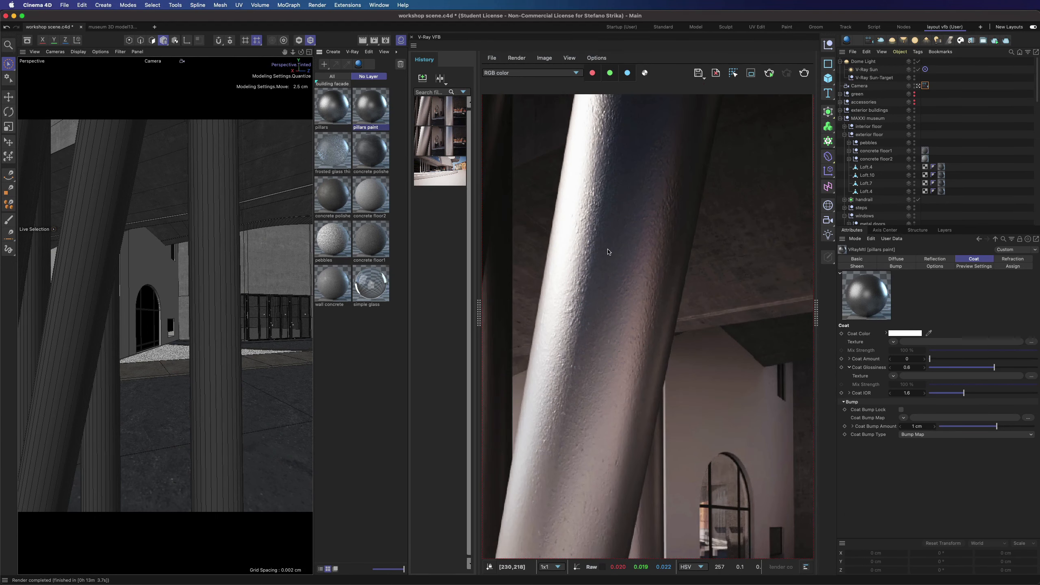
Compare the pillars paint render with the earlier metallic pillars render stored in the frame buffer history.
click(442, 142)
scroll(554, 274, down, 2)
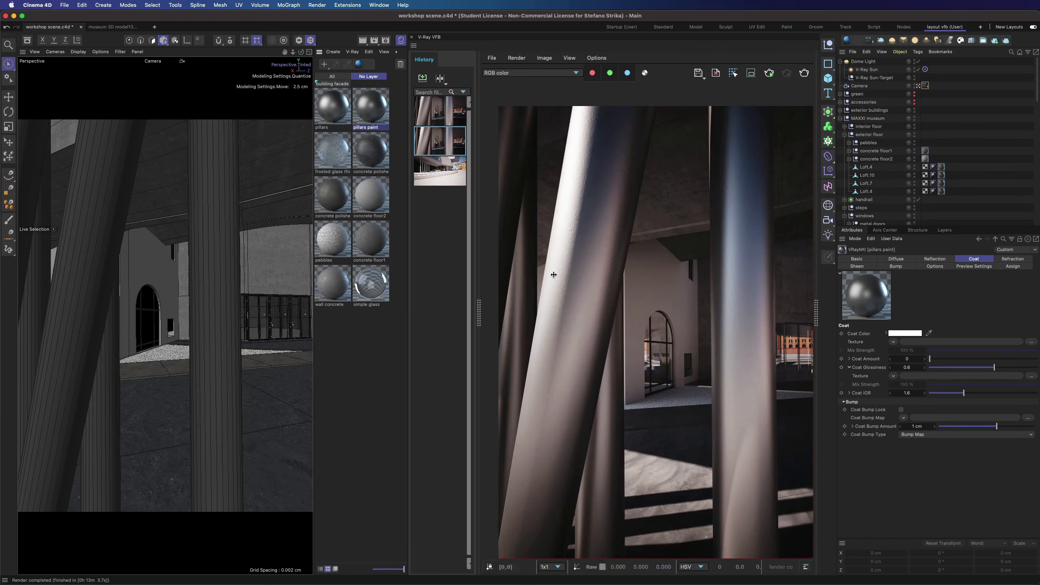
click(437, 110)
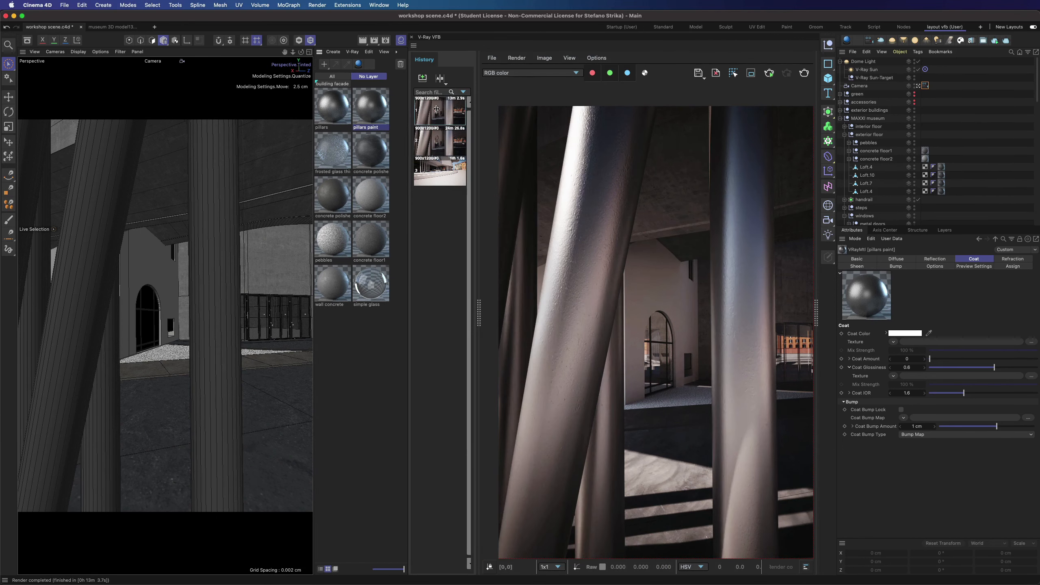
click(440, 152)
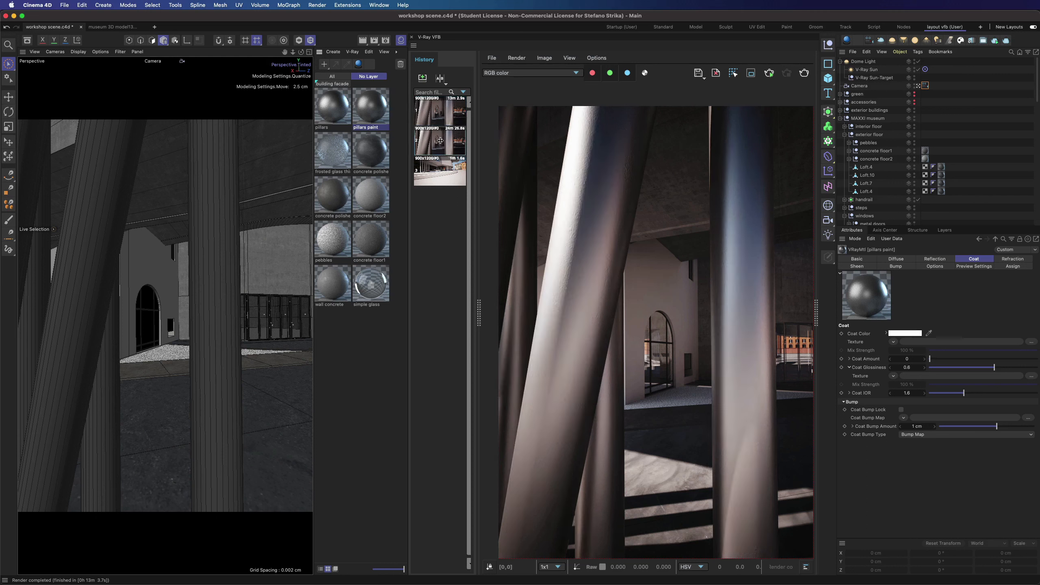
click(446, 111)
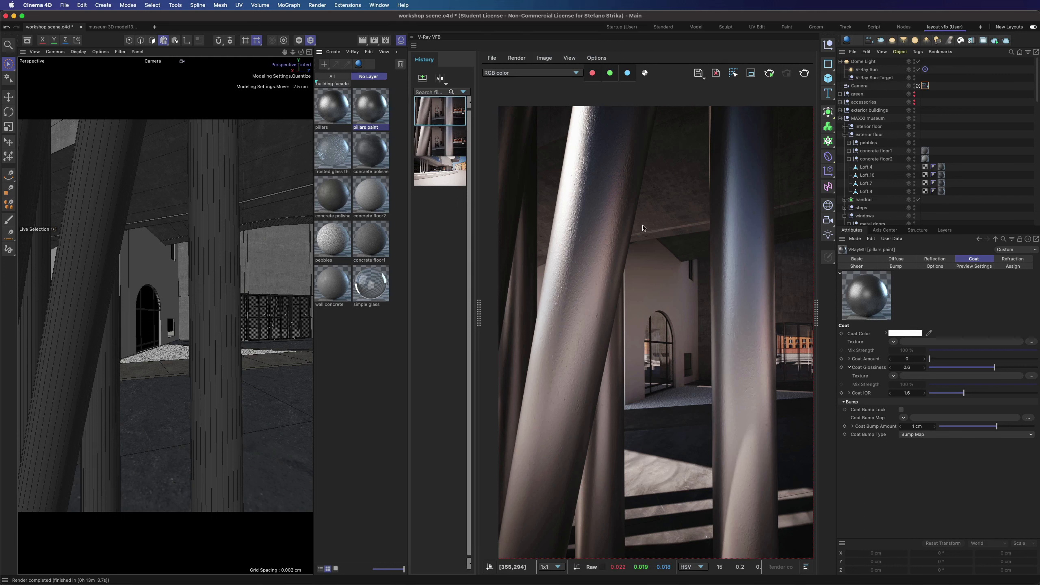
Delete the original metallic pillars material from the scene.
click(330, 107)
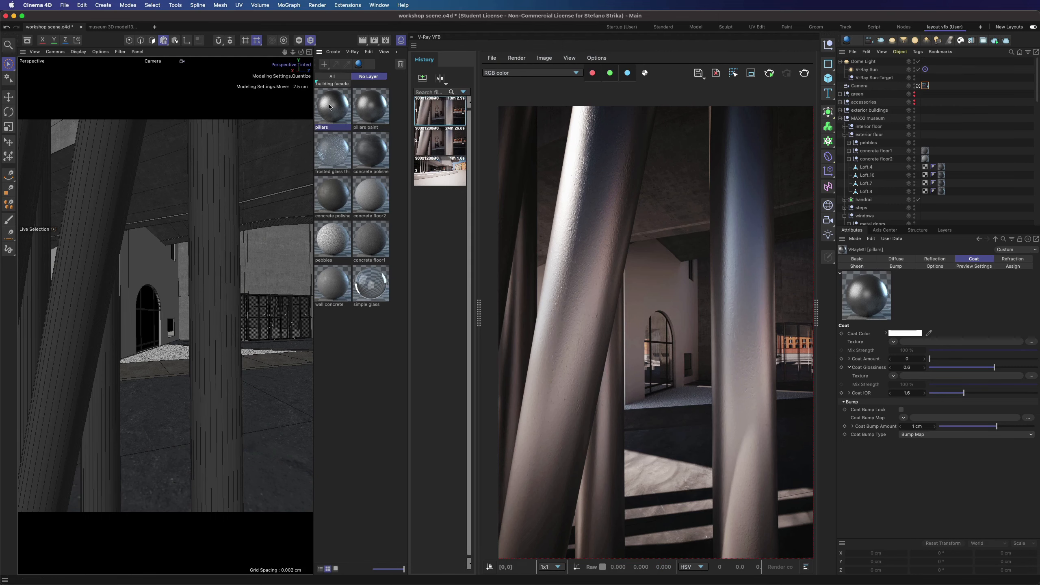
key(Delete)
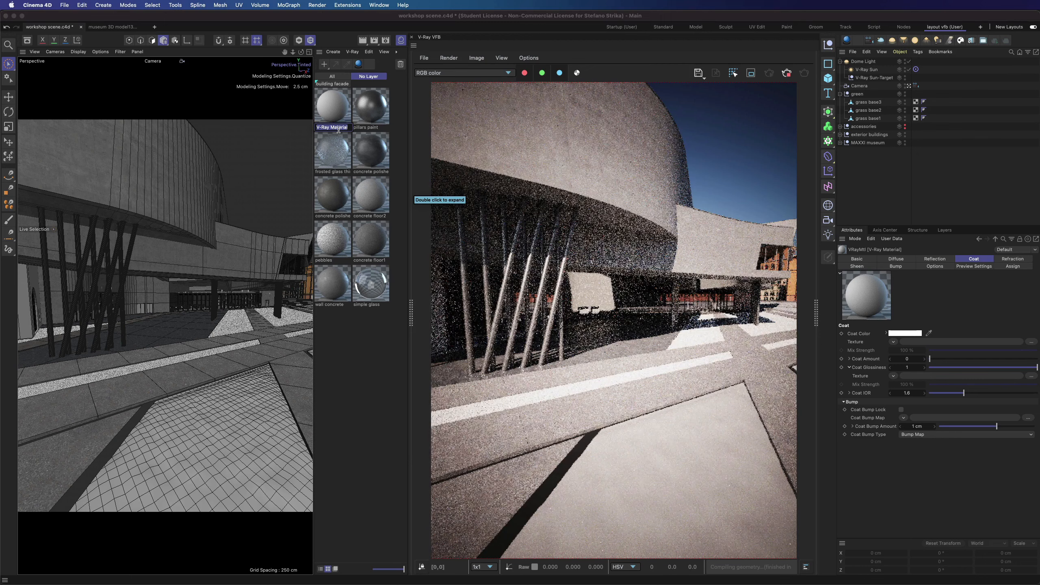
Name the new V-Ray material "ground" and open it in the Material Editor.
double_click(332, 127)
text(grou)
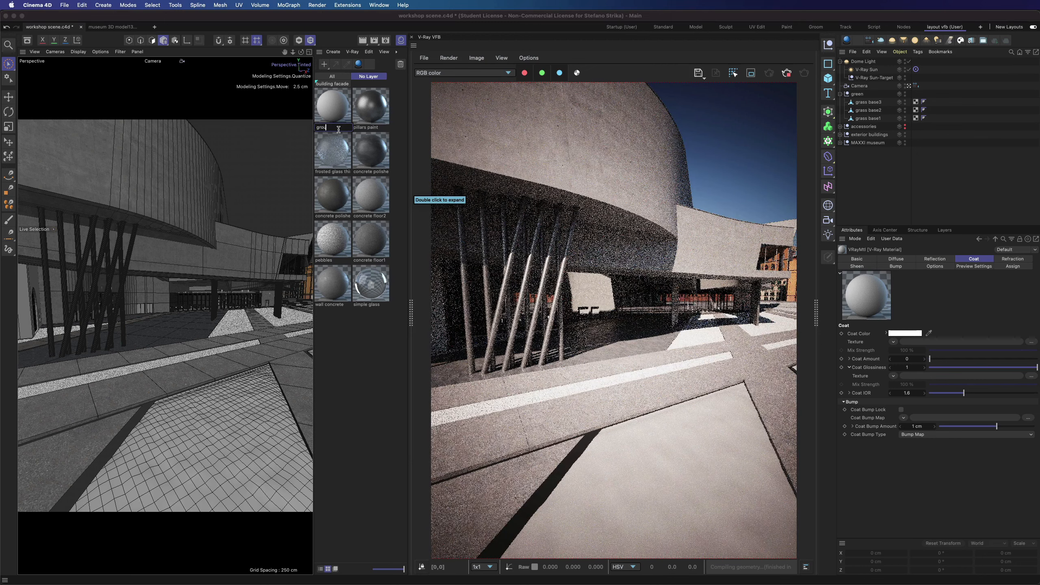
text(nd)
key(Return)
double_click(334, 107)
drag(409, 102, 213, 127)
Preview brown_mud_diff_4k.jpg and load it as the ground material's coat colour texture.
click(357, 167)
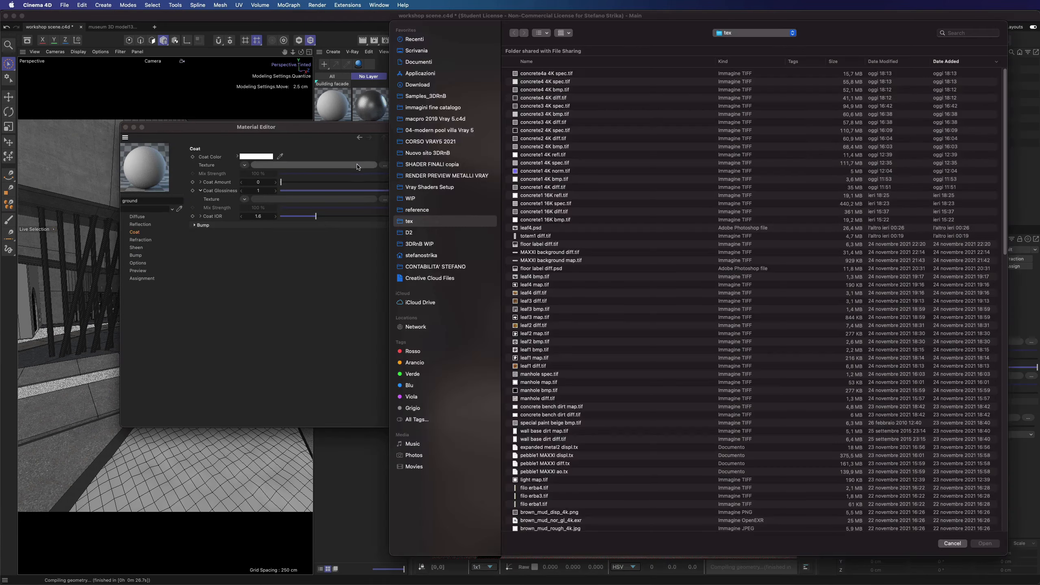
scroll(563, 264, down, 10)
click(563, 184)
key(space)
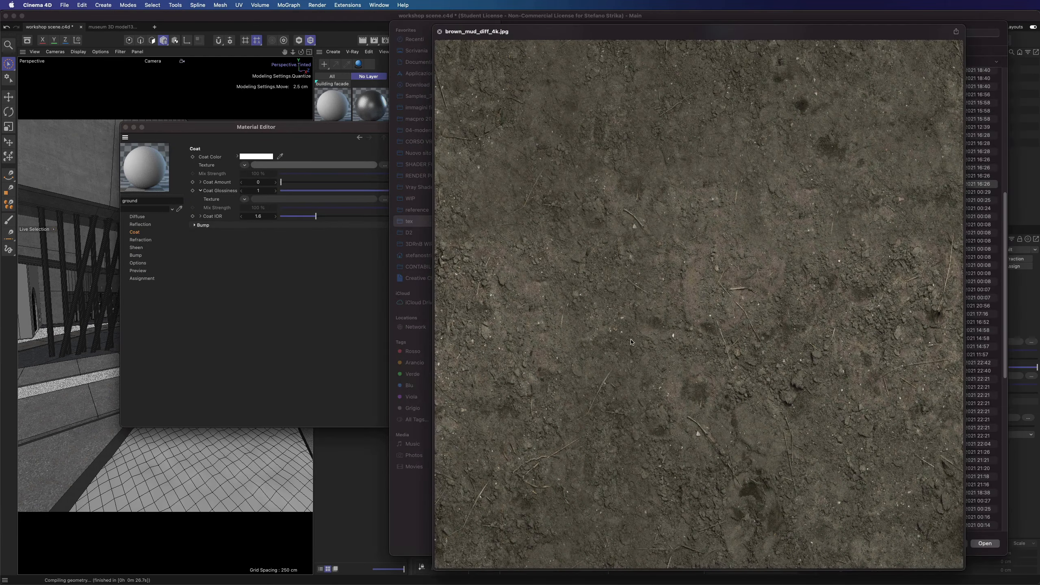
key(space)
key(Return)
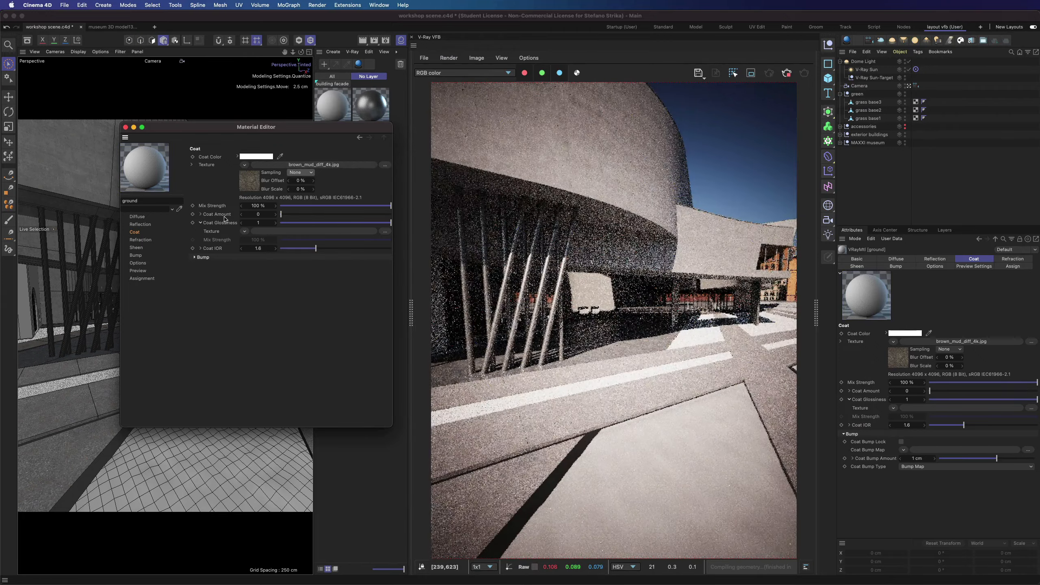
Move the brown_mud_diff_4k.jpg texture from the ground material's coat colour to its diffuse colour.
click(245, 165)
click(258, 246)
click(245, 165)
click(250, 181)
click(137, 216)
click(253, 173)
click(253, 221)
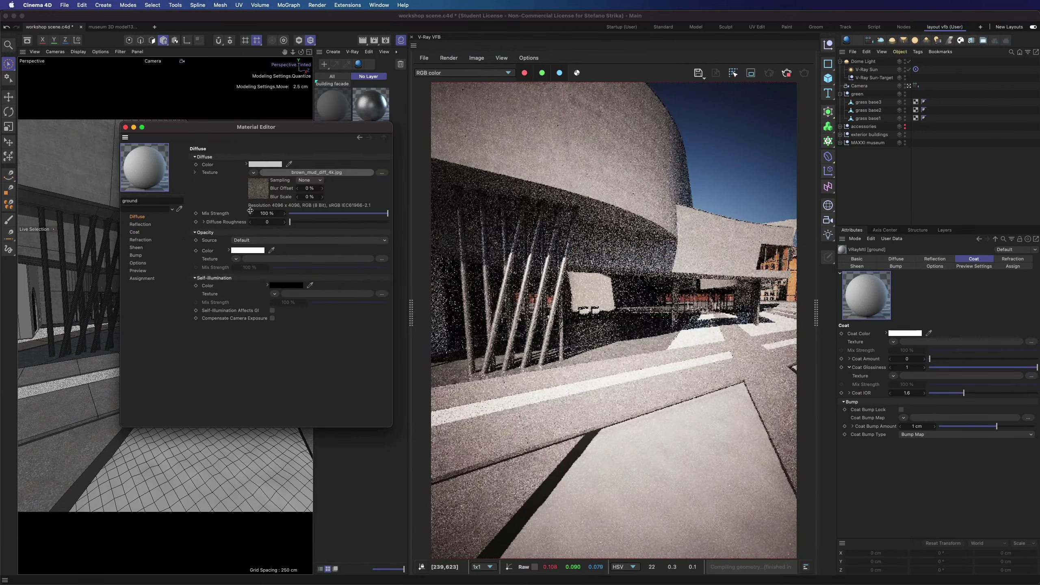
Assign the ground material to grass base1, grass base2 and grass base3 with Cubic projection.
drag(148, 168, 932, 111)
mouse_move(932, 110)
ctrl+mouse_down()
mouse_move(933, 119)
mouse_move(929, 101)
ctrl+mouse_up()
click(913, 293)
click(912, 327)
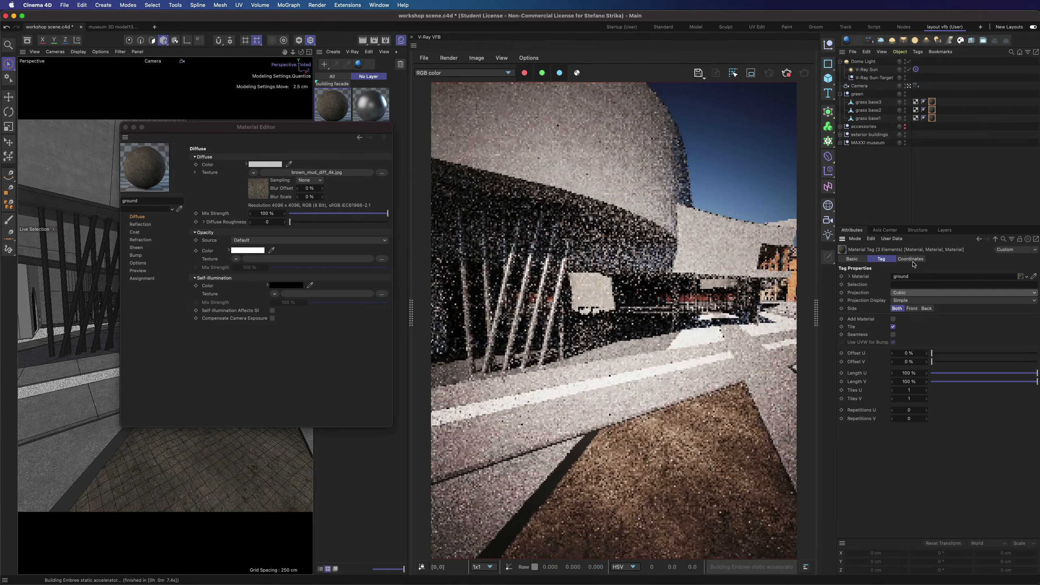
click(913, 259)
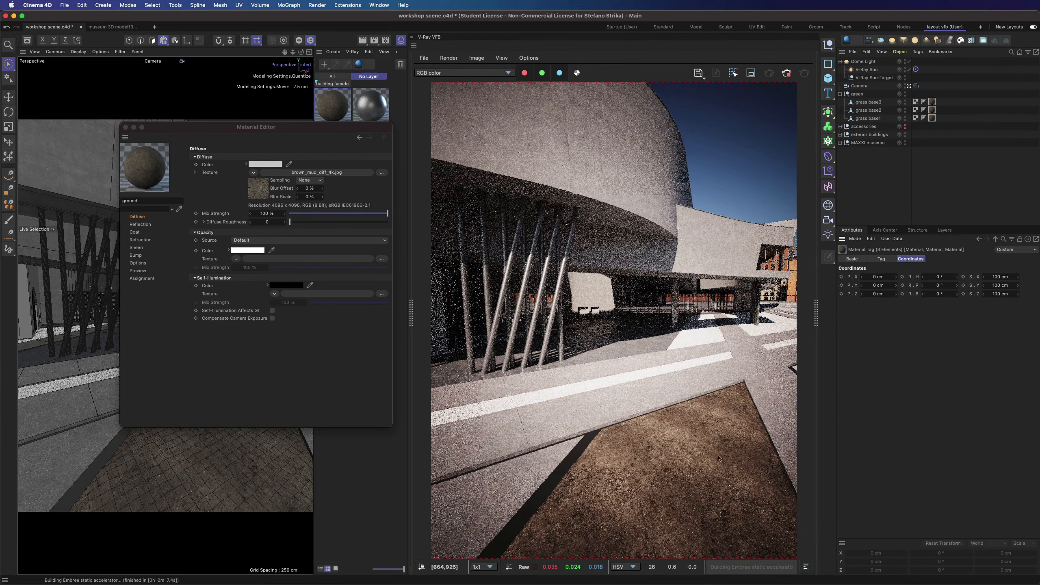
Darken the ground material's diffuse bitmap by setting its Exposure to -0.3.
click(287, 174)
double_click(267, 260)
text(-0.3)
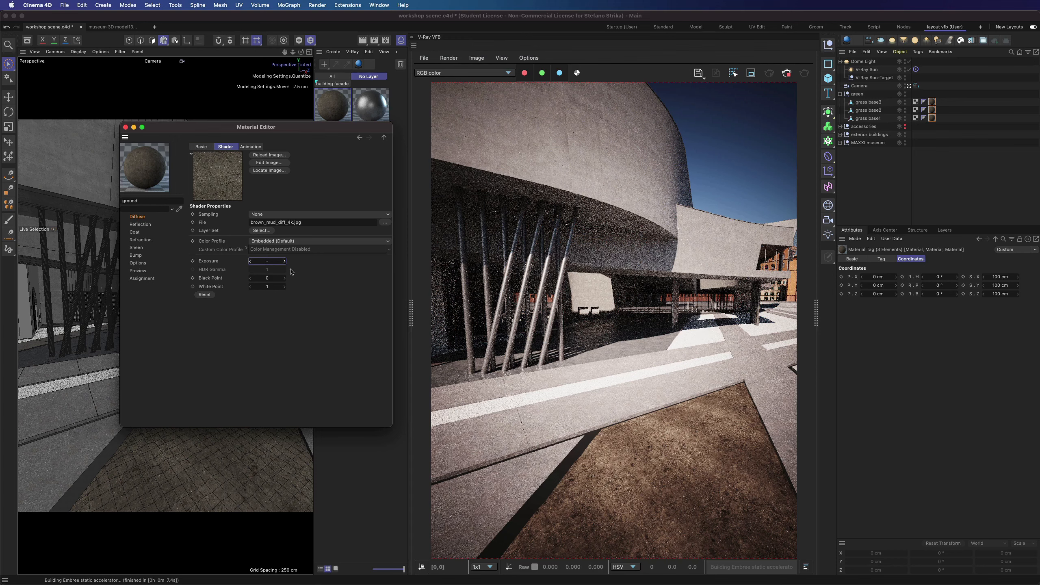
key(Tab)
Preview brown_mud_disp_4k.png and load it as the ground material's bump map.
click(136, 255)
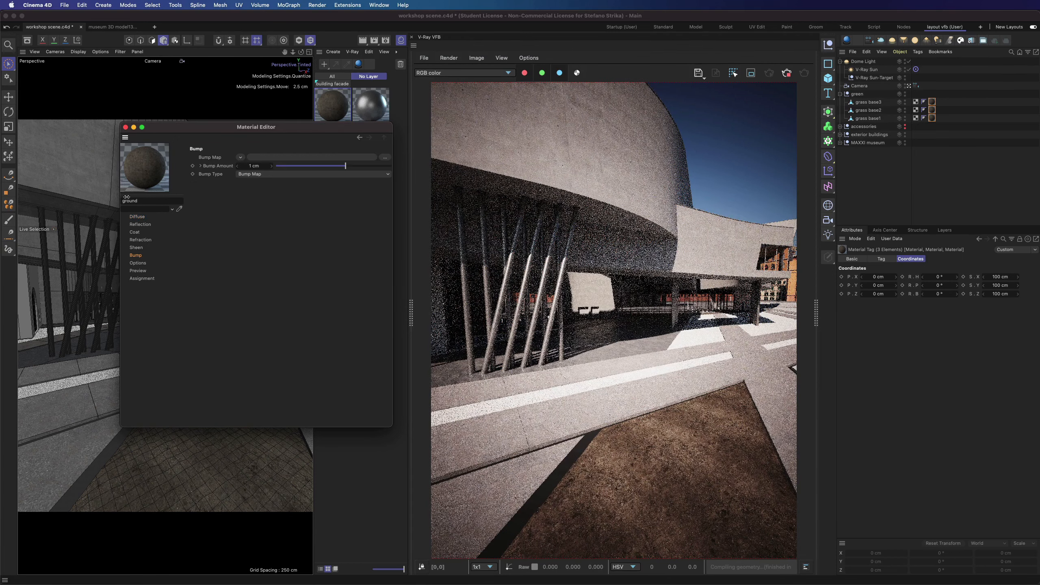
click(385, 157)
scroll(540, 317, down, 5)
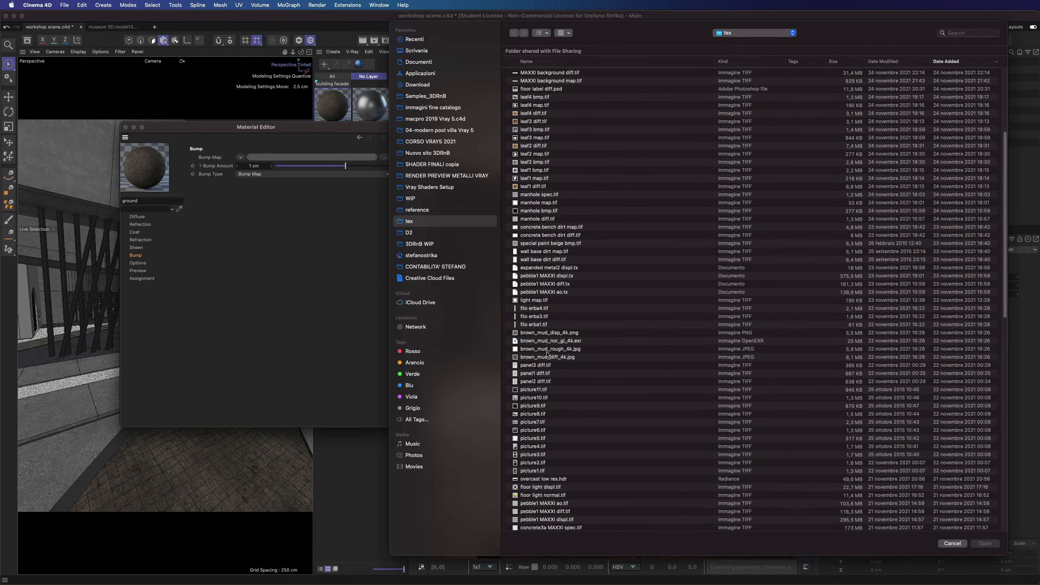
click(560, 348)
click(551, 334)
key(space)
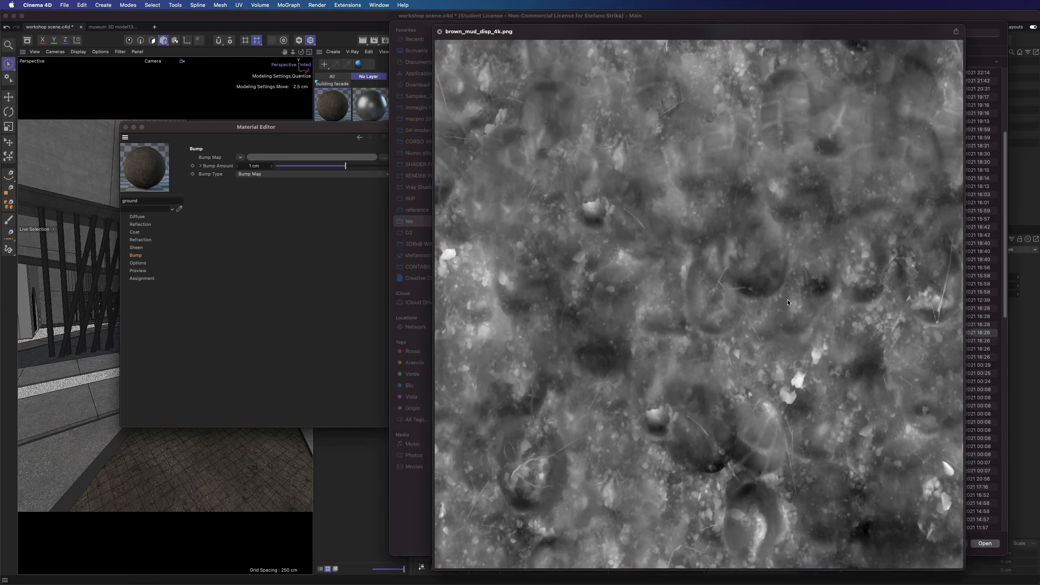
key(space)
double_click(551, 334)
click(292, 165)
click(291, 171)
Set the ground material's Bump Amount to 2 cm.
double_click(254, 198)
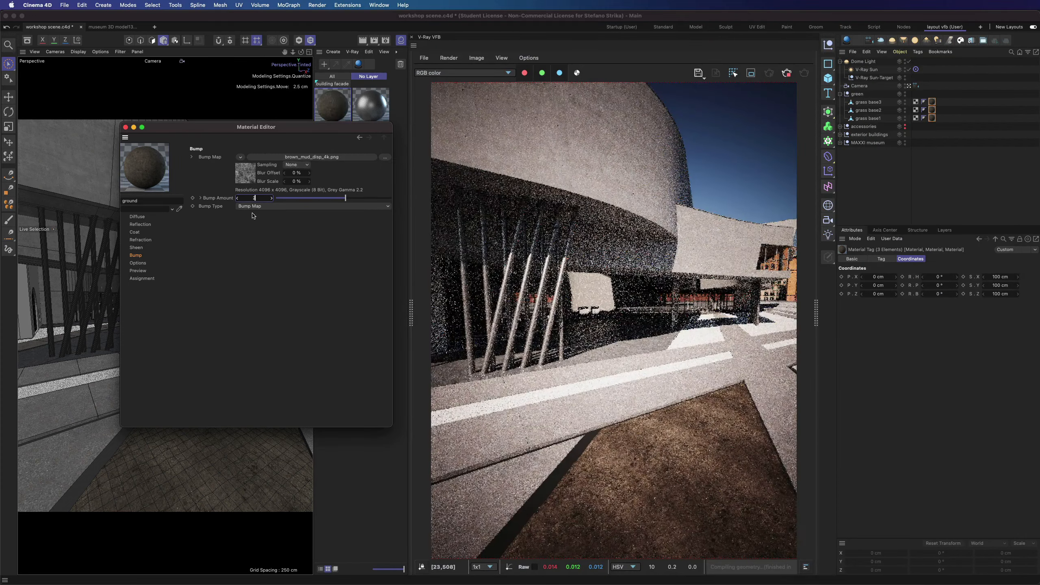
text(2)
key(Return)
Set the ground material's reflection colour to white.
click(140, 224)
click(255, 164)
click(171, 205)
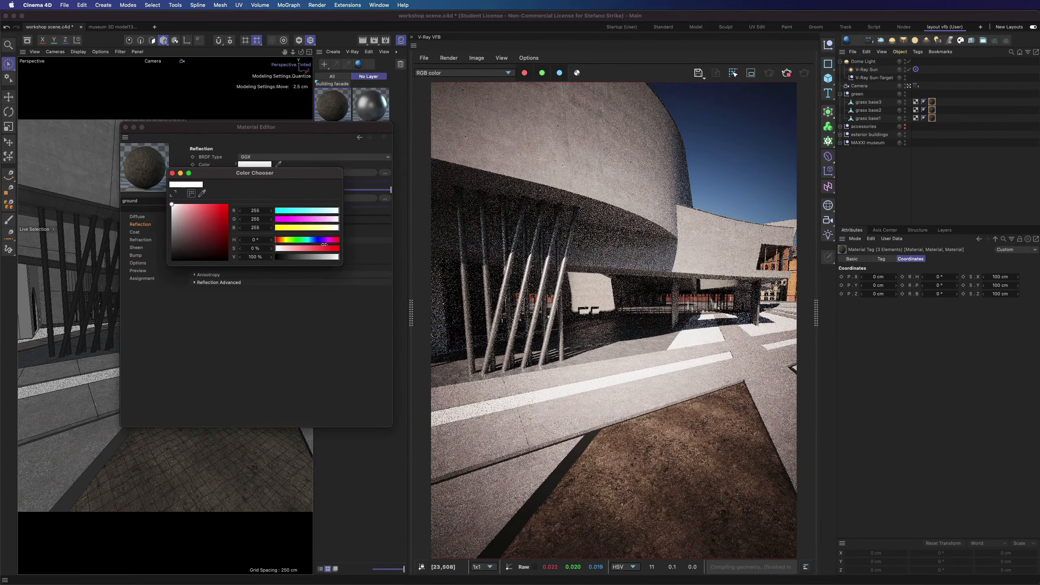
click(172, 173)
Load brown_mud_rough_4k.jpg as the ground material's reflection glossiness texture and enable Use Roughness.
click(293, 198)
scroll(548, 274, down, 10)
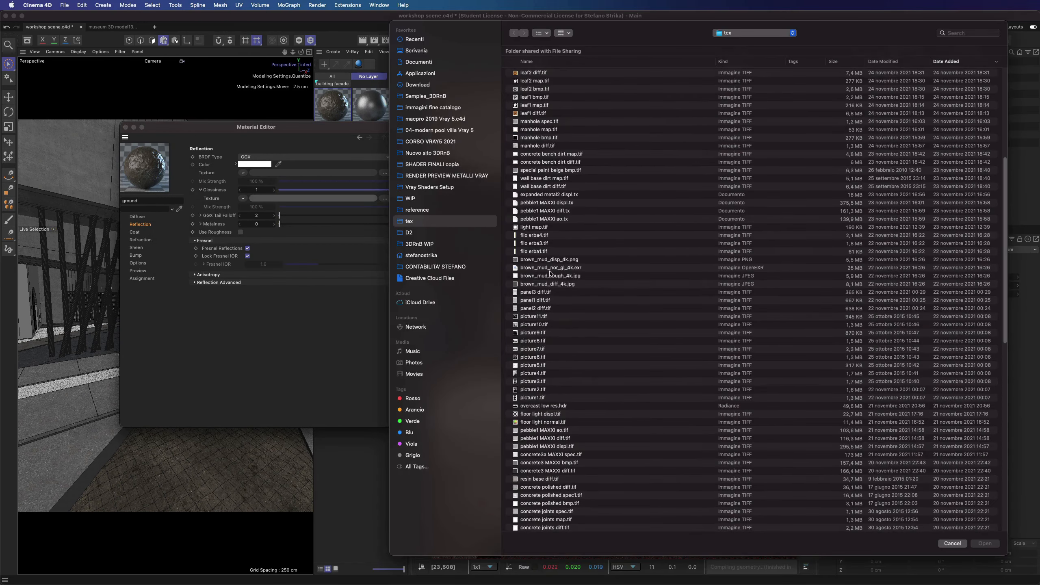
click(549, 276)
key(space)
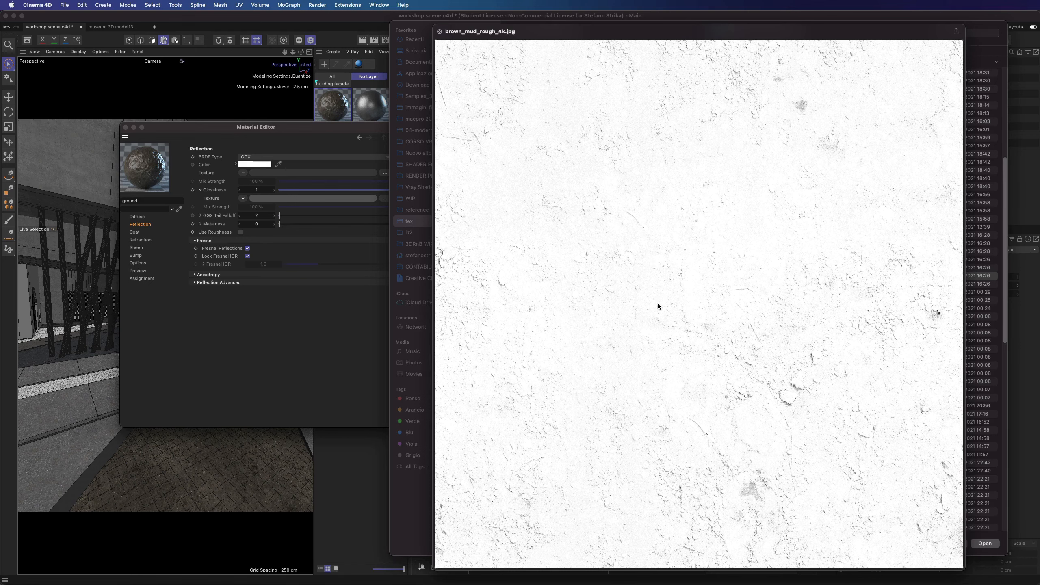
key(space)
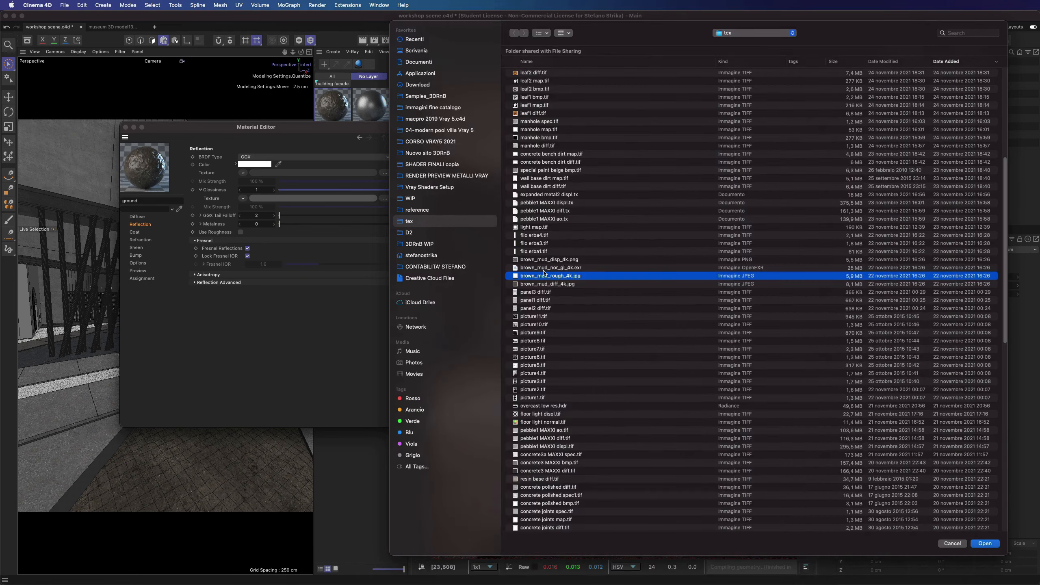
click(985, 543)
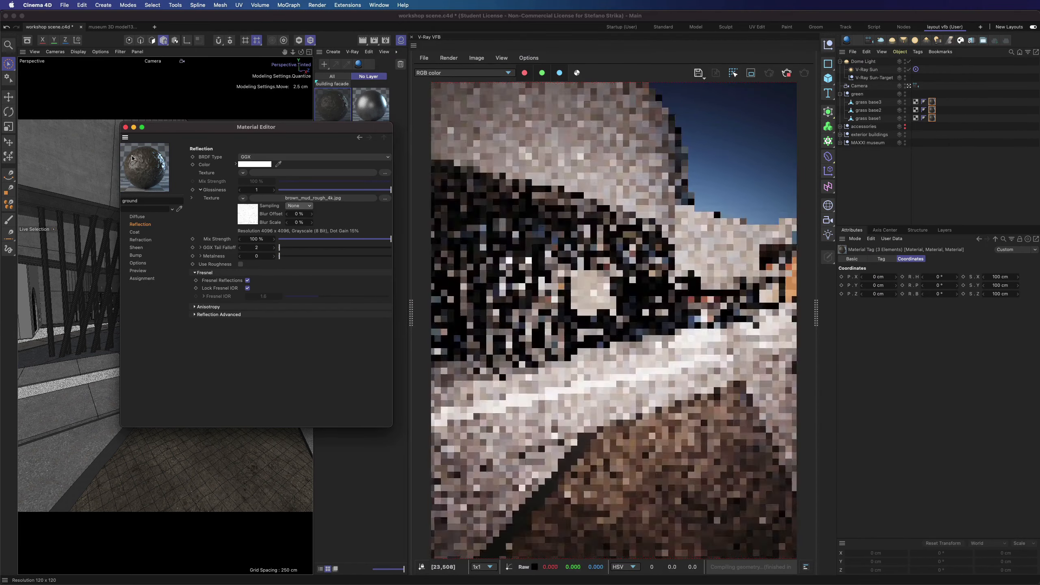
click(241, 265)
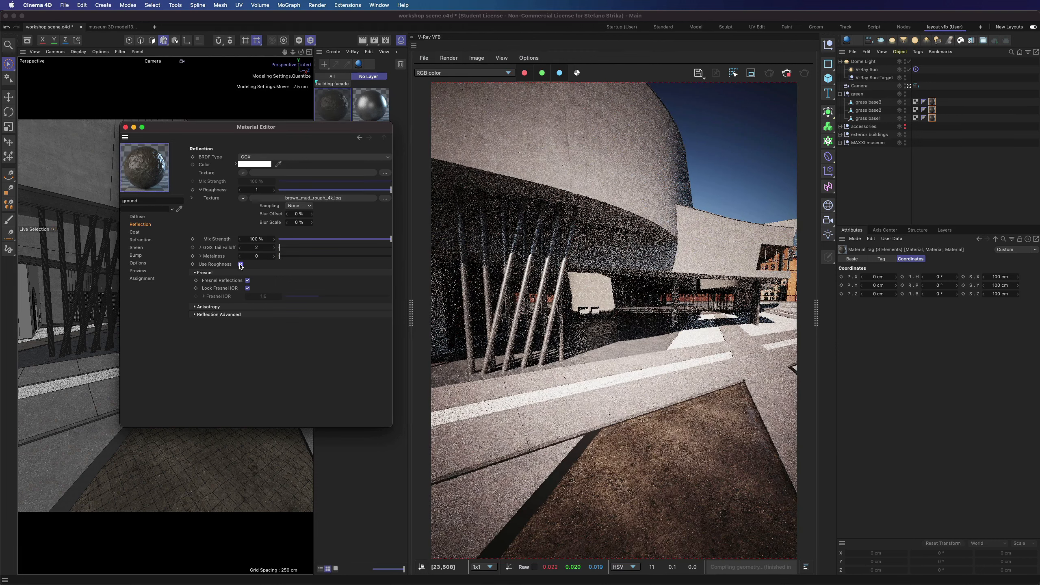
Enlarge the ground material's preview and open it in a separate large window to examine the mud surface.
right_click(150, 162)
click(167, 225)
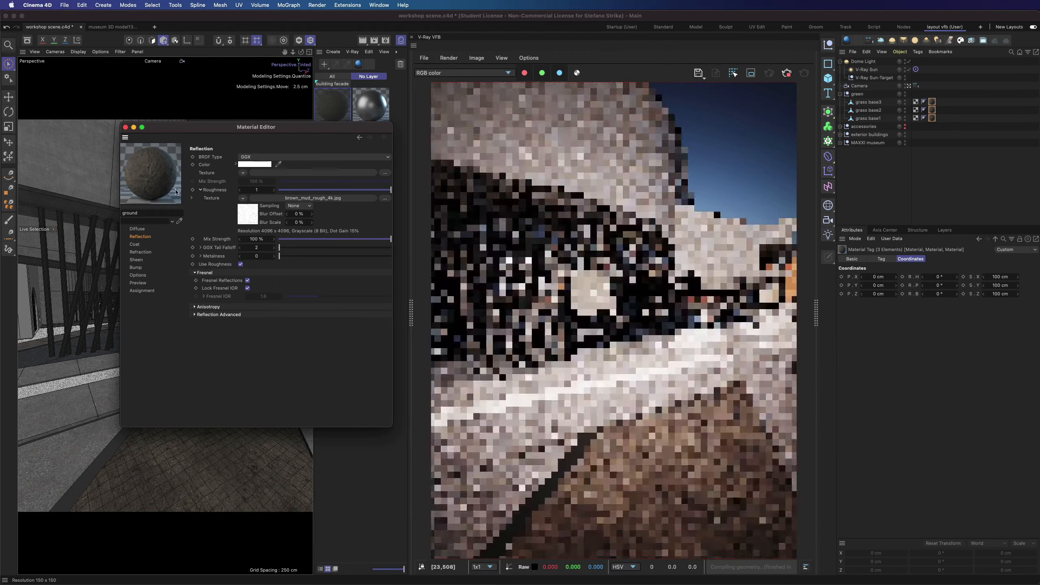
double_click(173, 177)
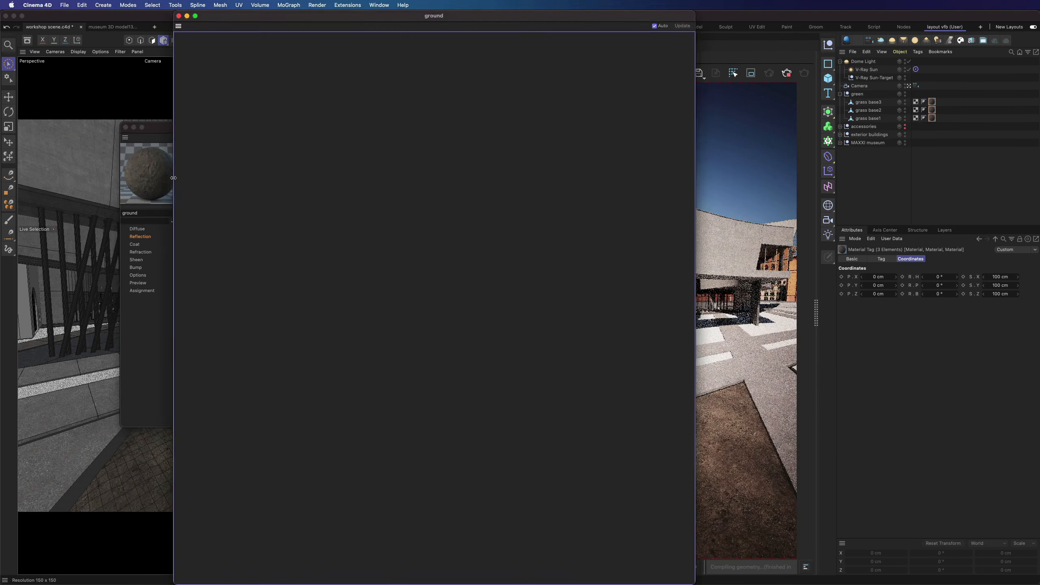
click(797, 55)
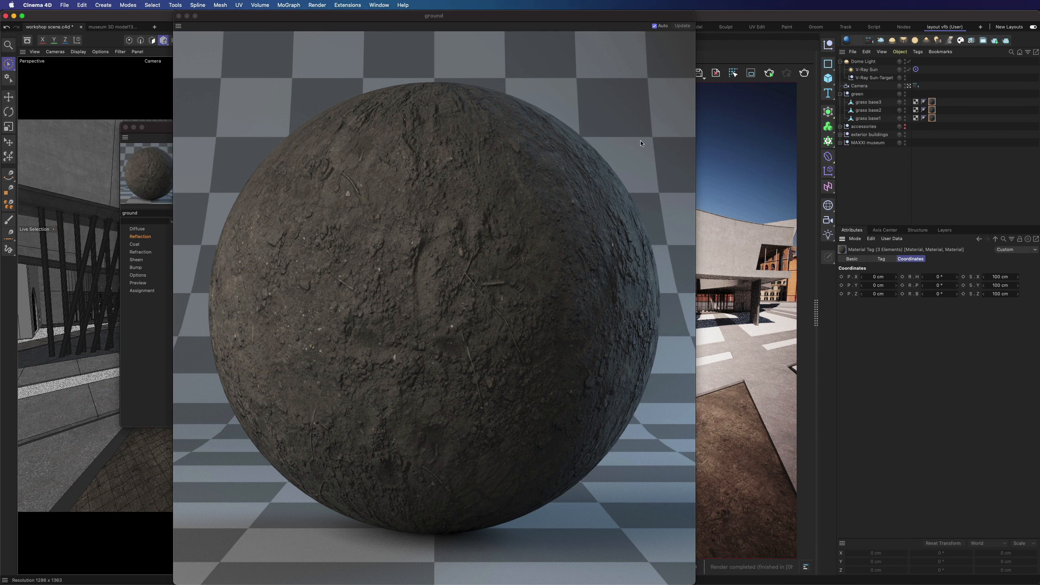
Close the enlarged ground preview and assign a black window frame material to the glass entrance frame.
click(179, 16)
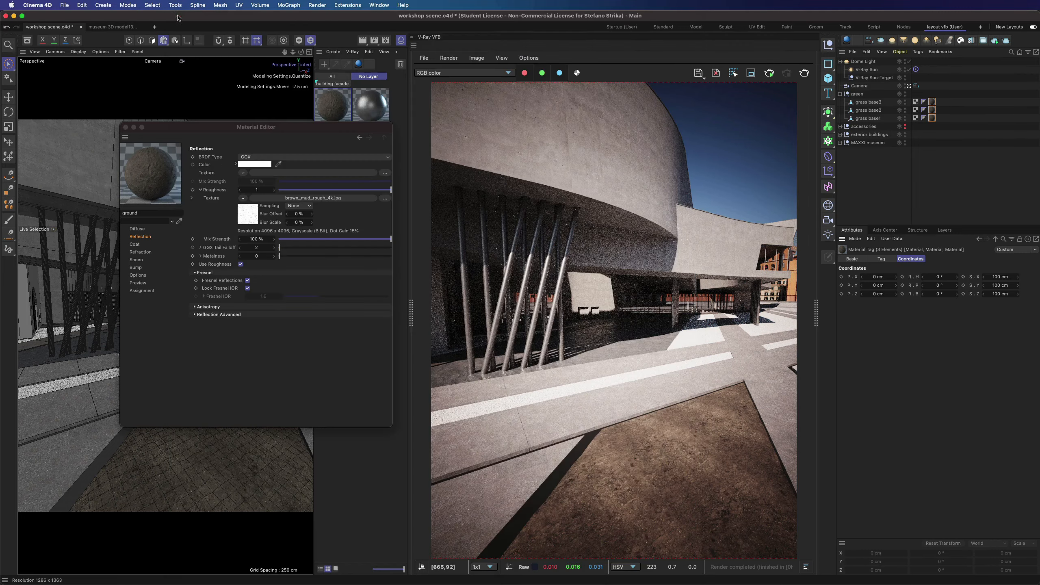
double_click(186, 179)
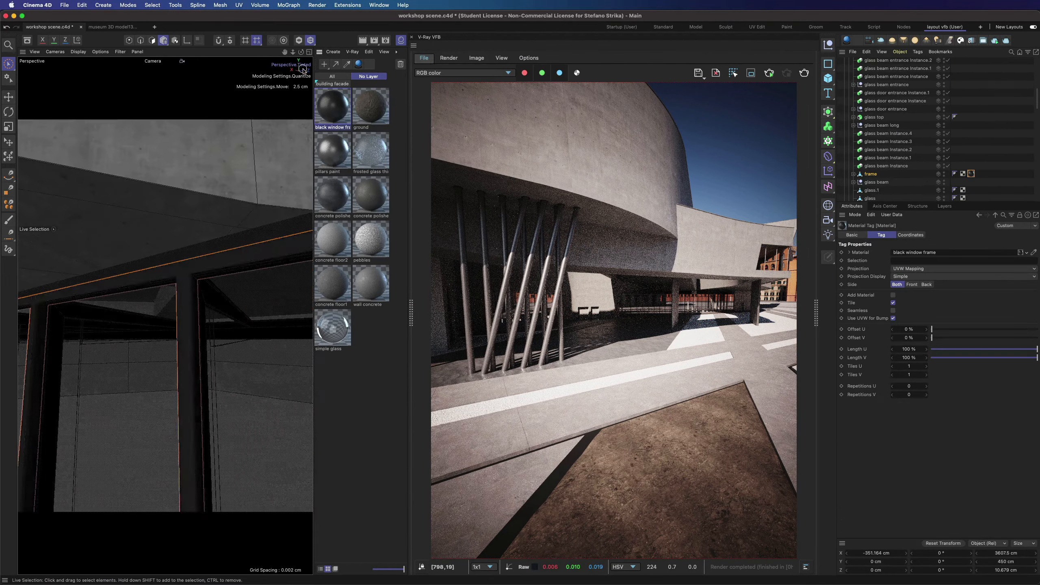
Create a generic metal material with a neutral grey diffuse colour of 60% value, and assign simple glass to the entrance's glass panels.
click(400, 41)
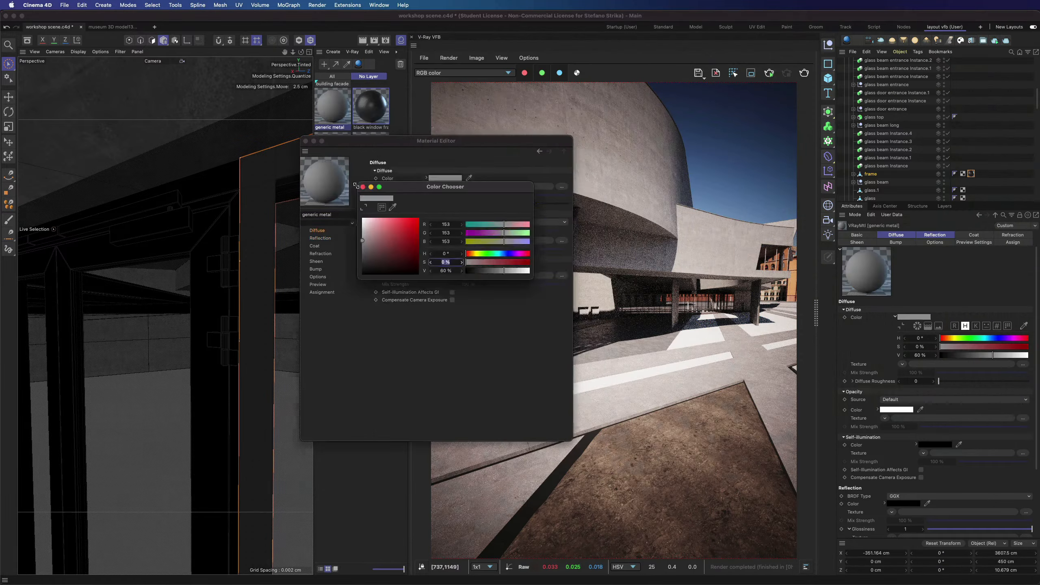
click(362, 187)
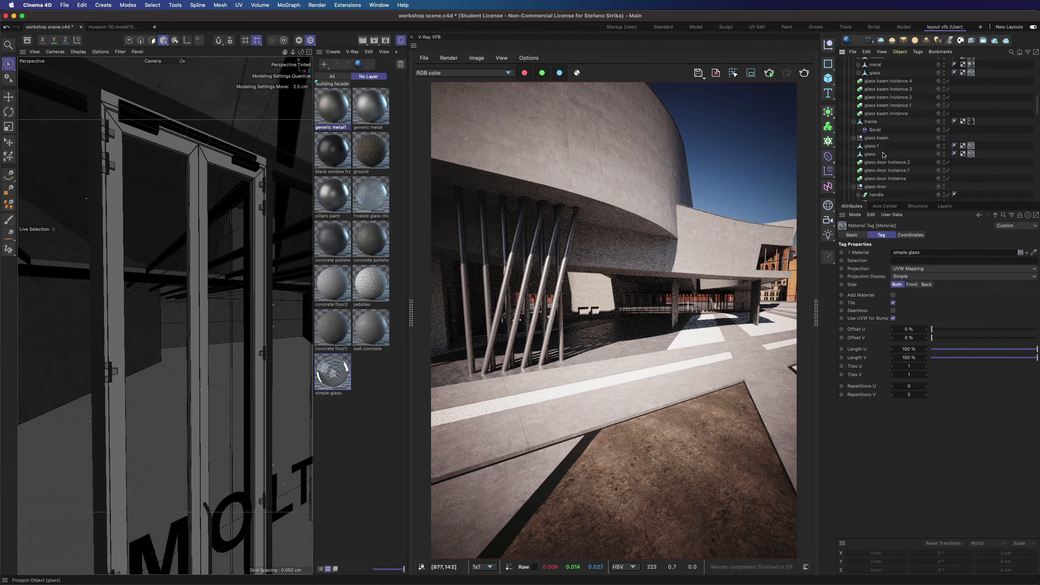
click(859, 143)
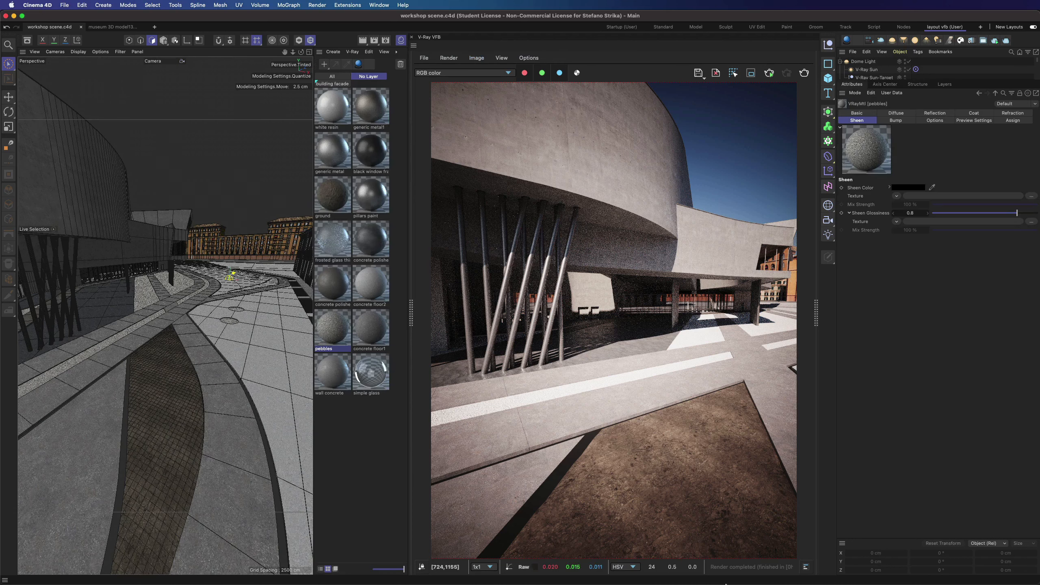
Switch to Photoshop and examine both reference photos of the polished concrete floor, including the dark stains along the joints.
mouse_move(591, 569)
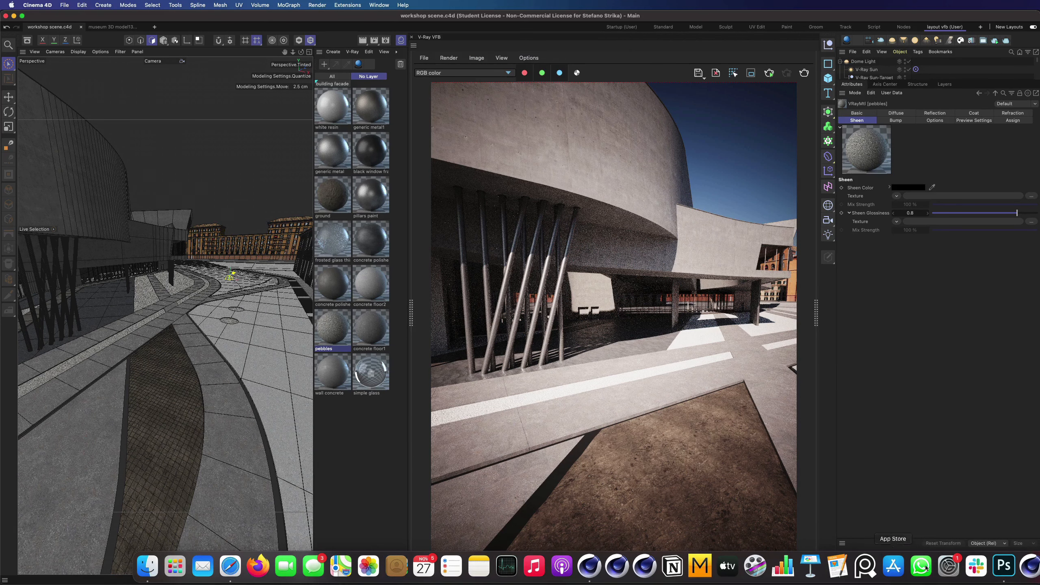
click(1003, 567)
scroll(569, 398, up, 10)
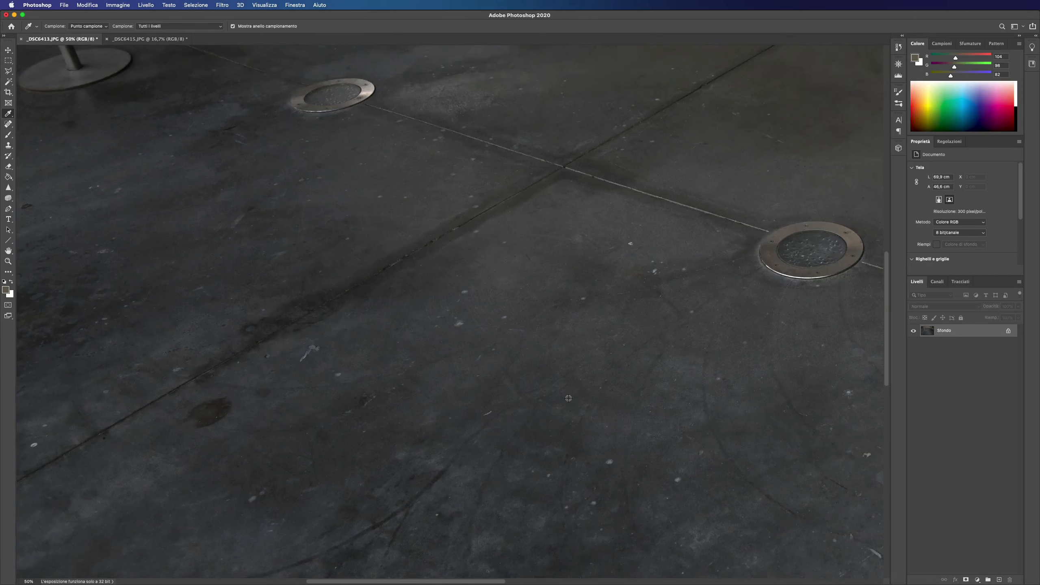
click(131, 40)
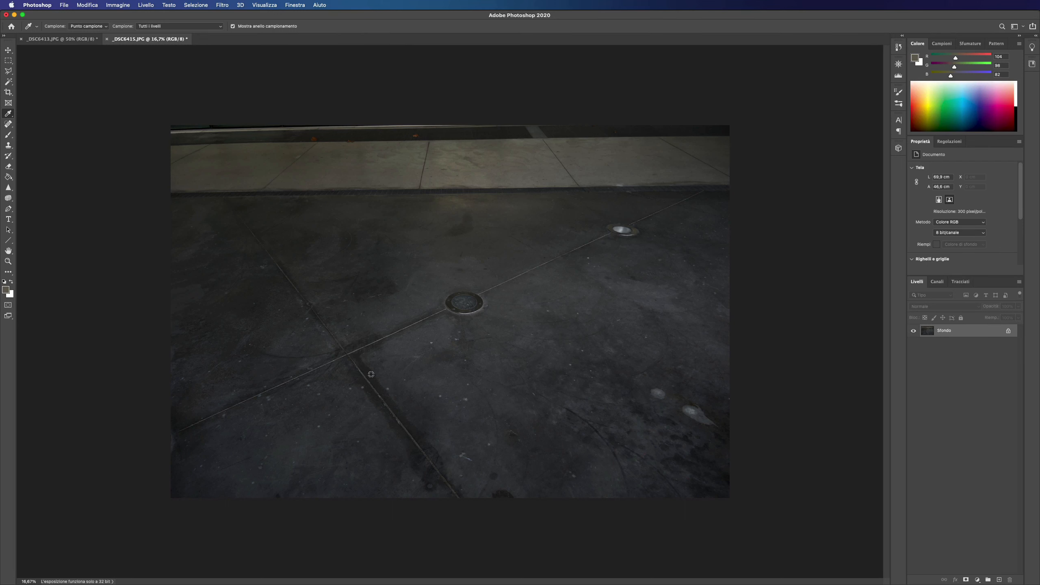
alt+scroll(397, 421, up, 10)
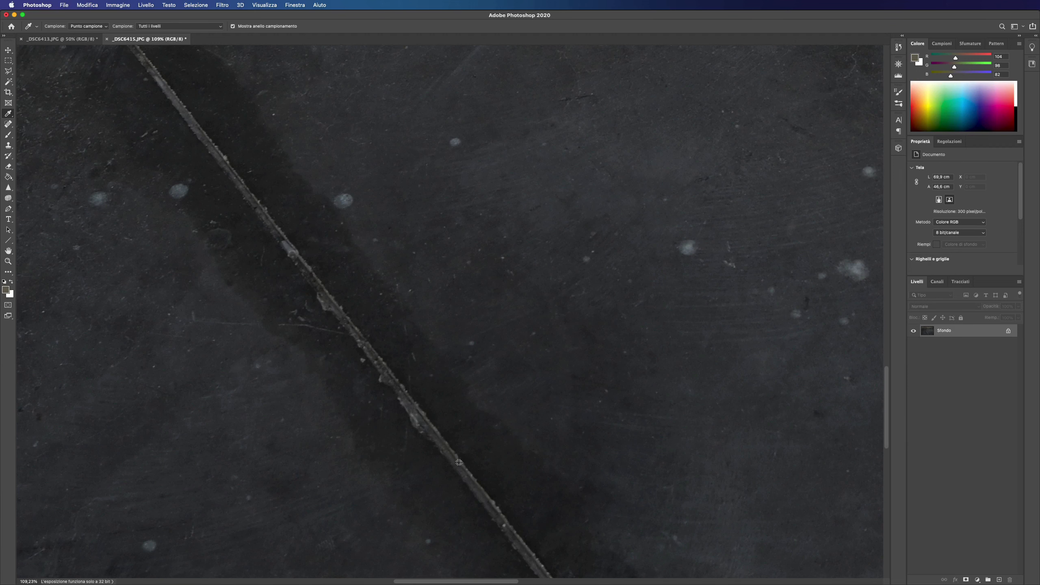
alt+scroll(411, 395, down, 5)
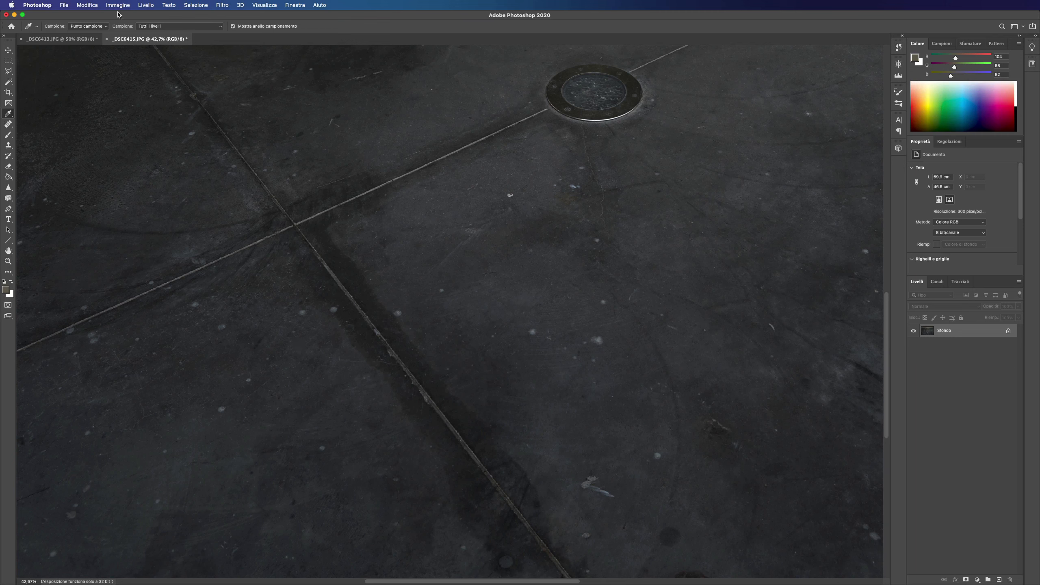
Return to Cinema 4D, duplicate the concrete polished1A material and rename the copy concrete polished1B.
mouse_move(810, 584)
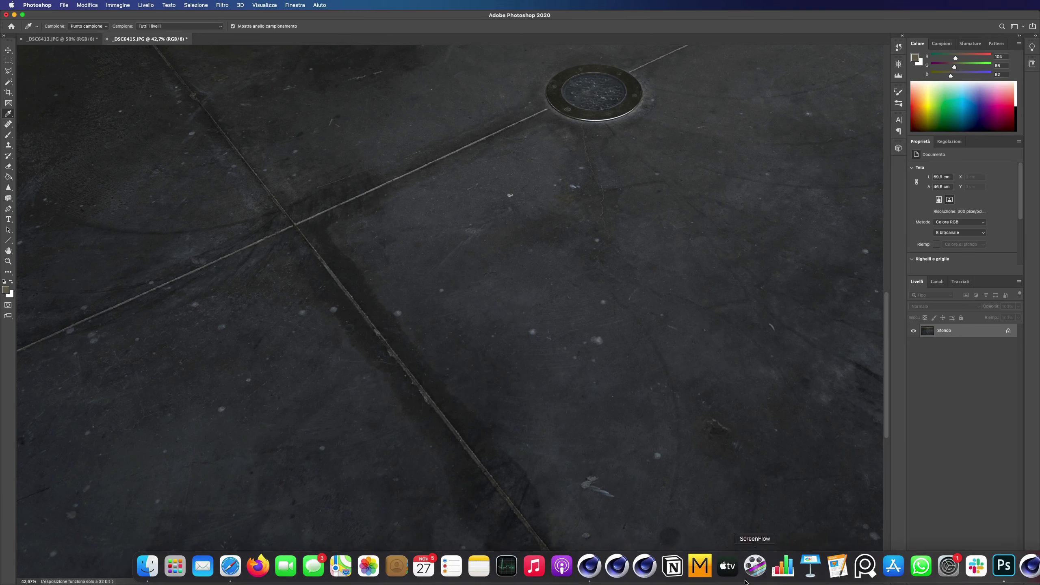
click(587, 571)
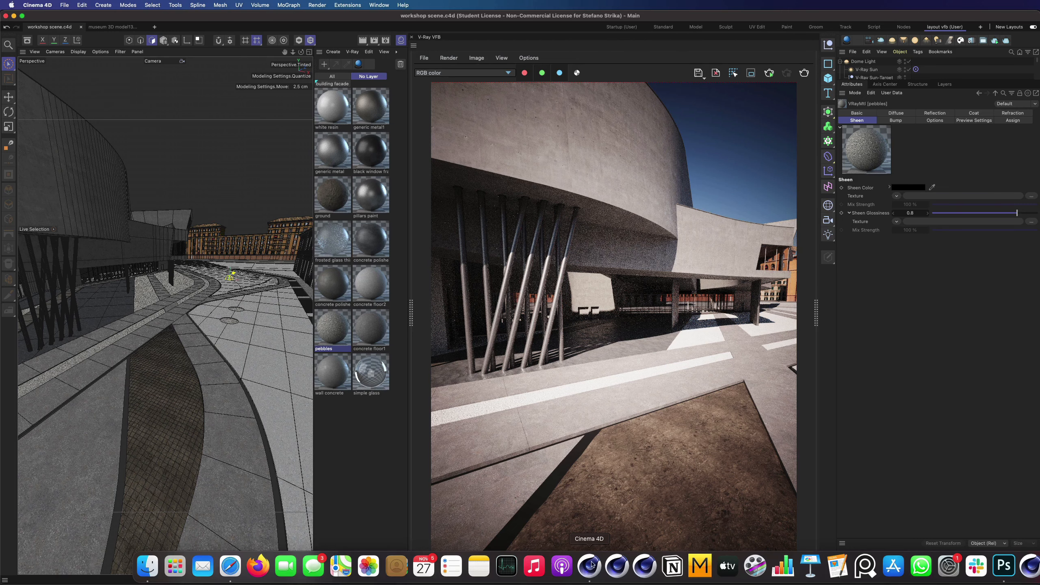
click(373, 243)
ctrl+drag(373, 244, 357, 248)
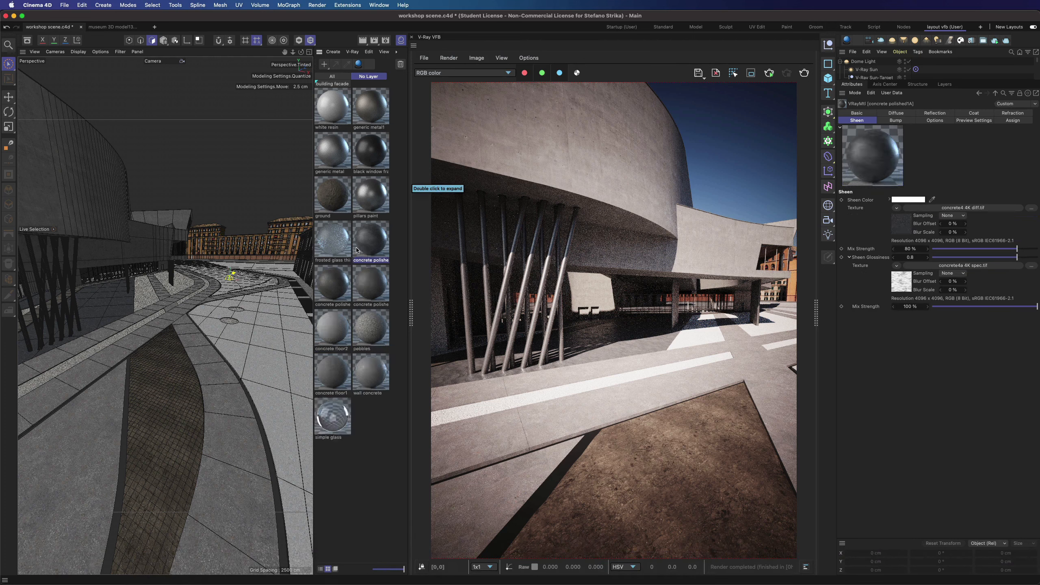
double_click(373, 236)
click(423, 318)
key(BackSpace)
text(B)
key(Return)
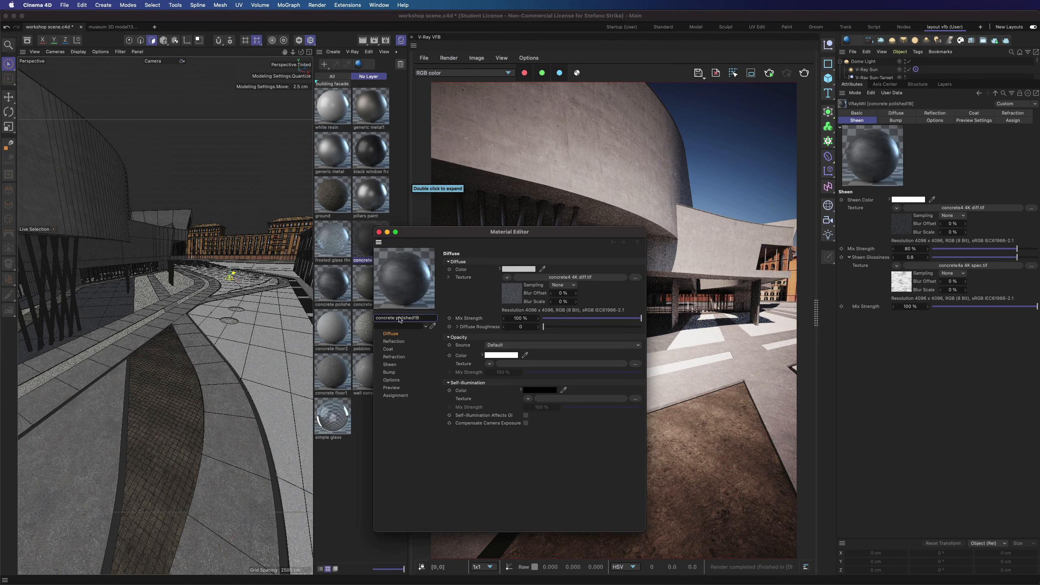
click(382, 232)
Edit concrete polished1B's diffuse texture, and set its reflection glossiness layers to concrete4a 4K spec multiplied at 75% and Color at 30%.
click(893, 114)
click(901, 224)
click(935, 113)
click(896, 113)
click(897, 215)
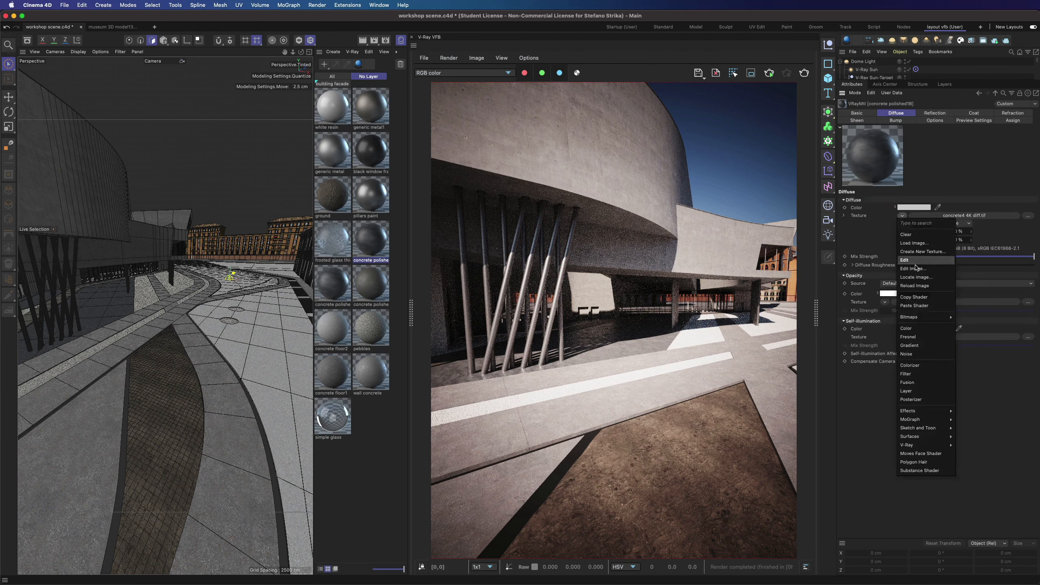
click(916, 263)
click(935, 113)
drag(957, 256, 943, 256)
click(912, 273)
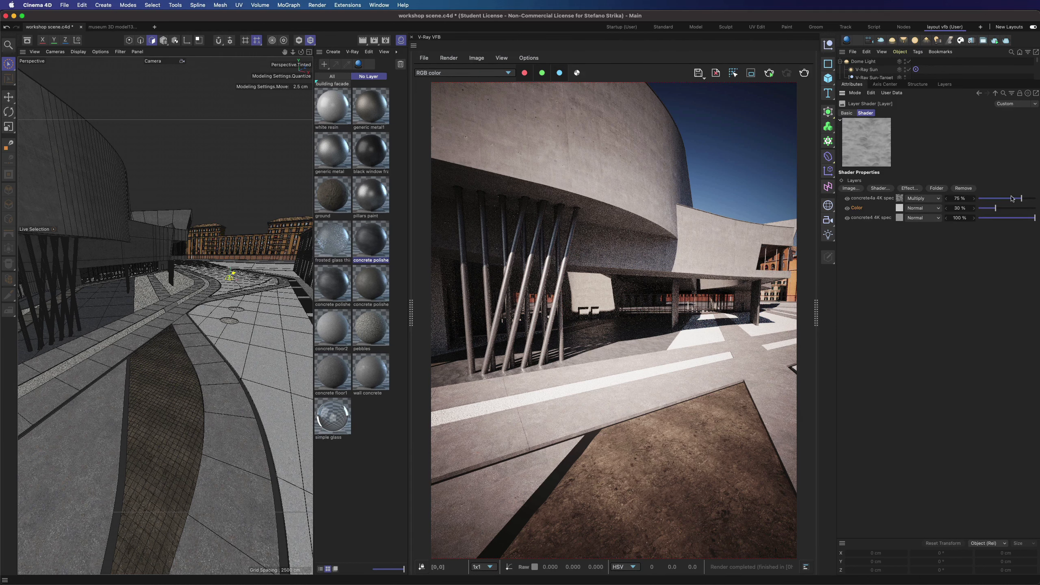
Check the concrete floor photo in Photoshop, and back in Cinema 4D duplicate concrete polished1B as concrete polished1C.
click(1006, 567)
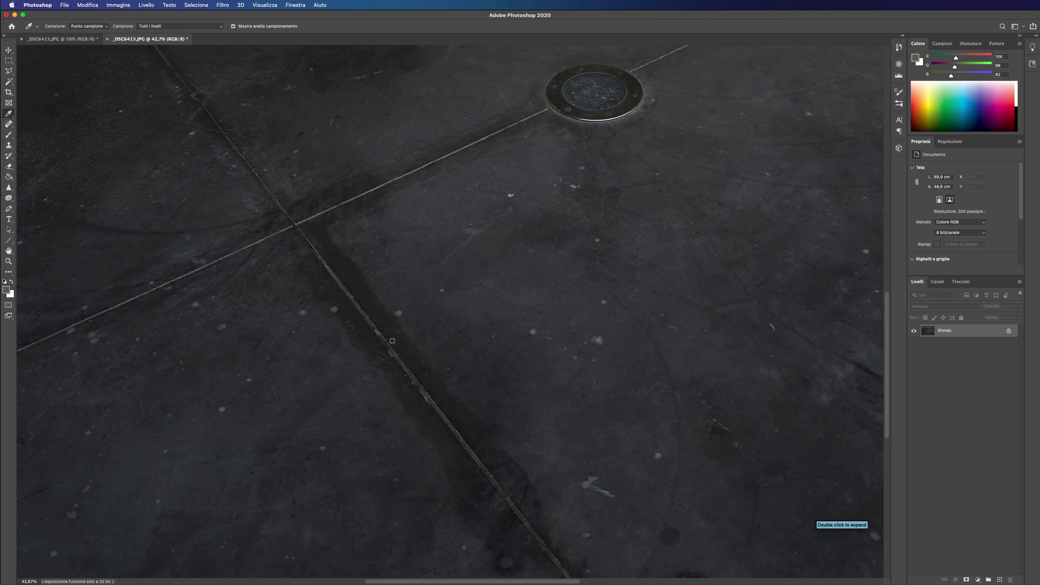
scroll(370, 305, down, 5)
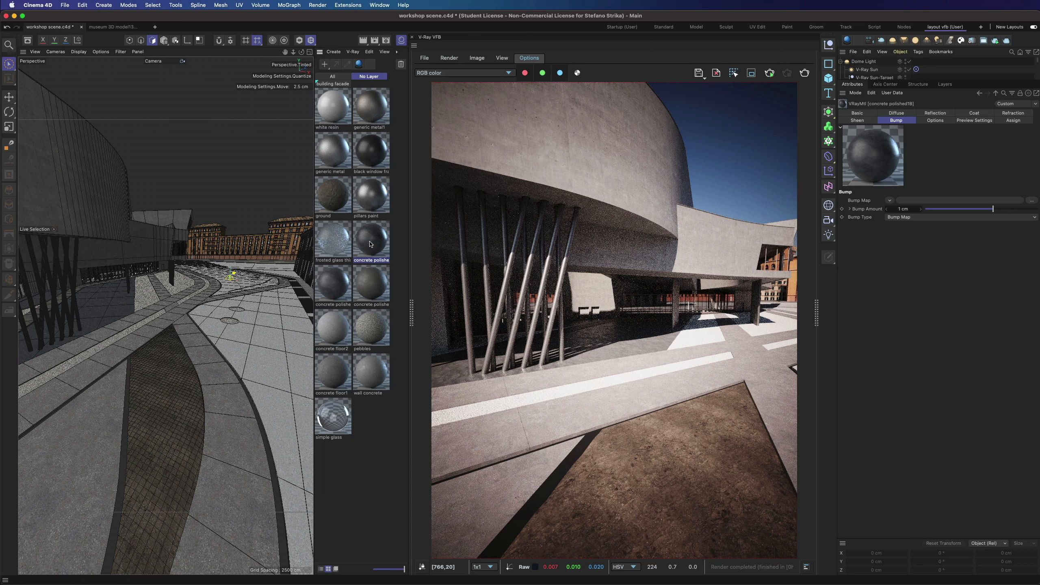
drag(353, 250, 352, 244)
double_click(377, 254)
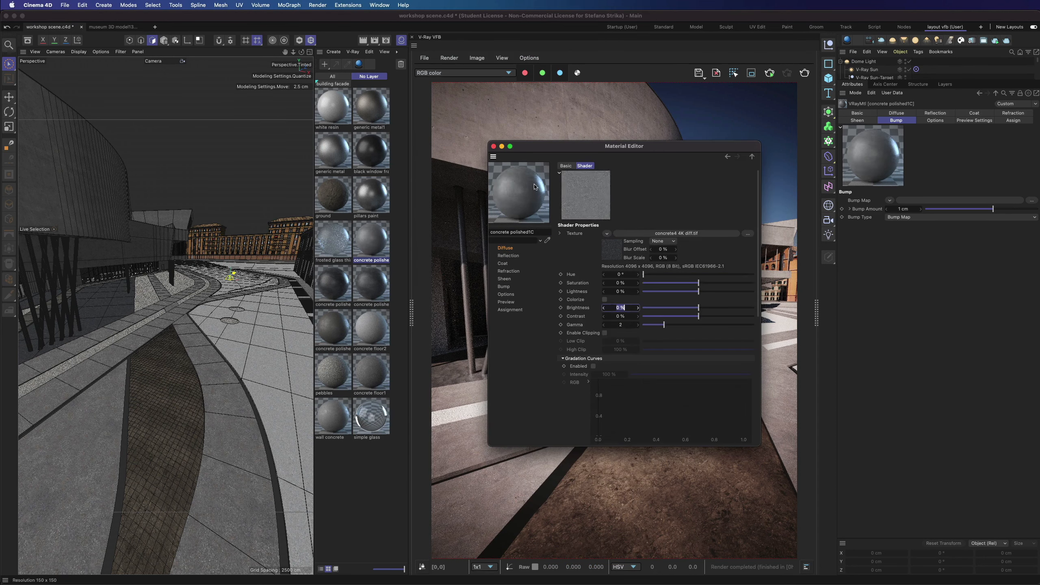
Lighten concrete polished1C's grey sheen colour and adjust the exposure of concrete4 4K spec.tif in its reflection glossiness texture.
click(504, 279)
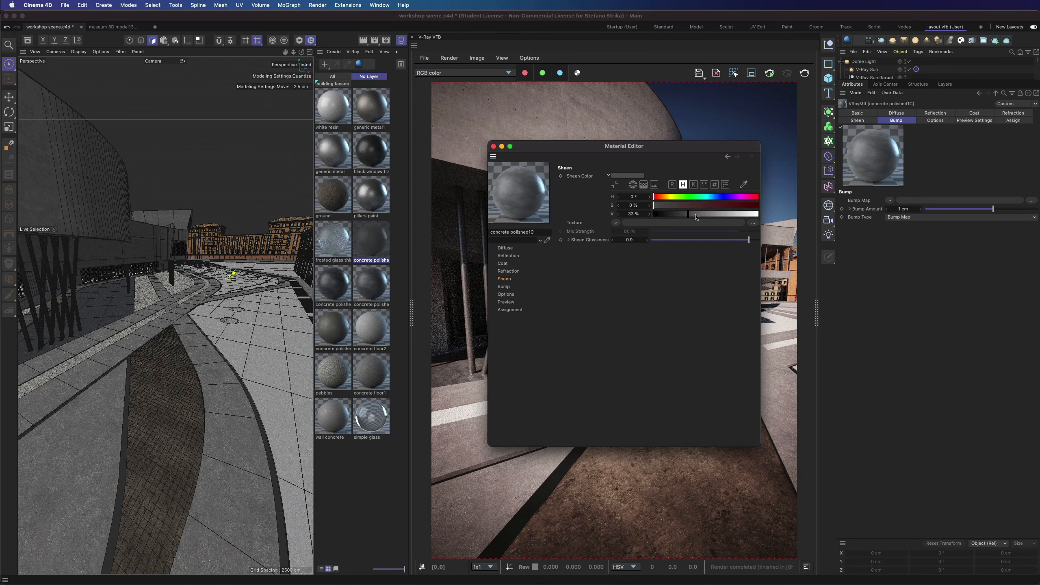
drag(695, 214, 711, 215)
click(508, 255)
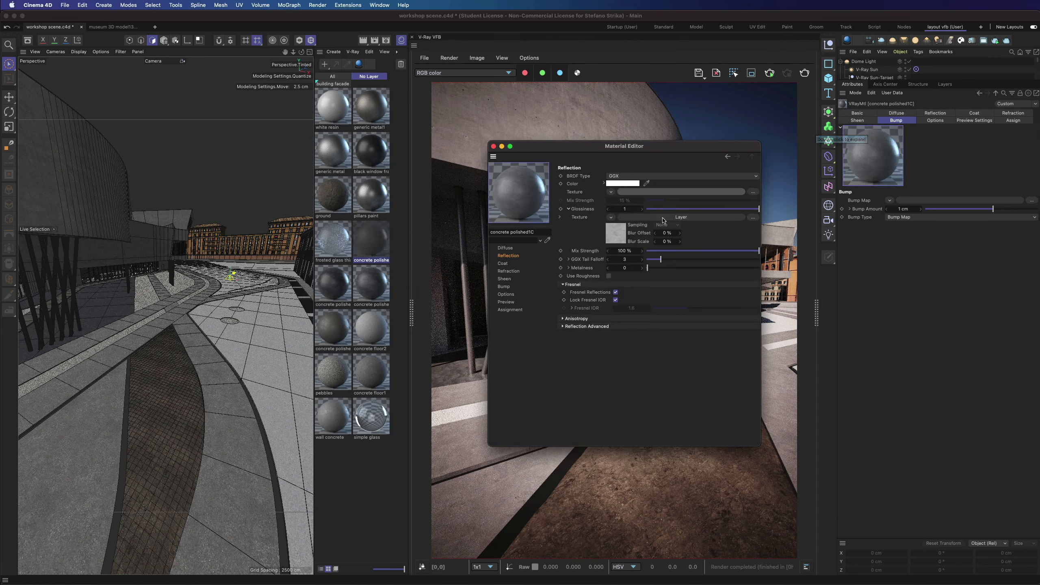
click(627, 218)
click(508, 256)
click(610, 217)
click(613, 235)
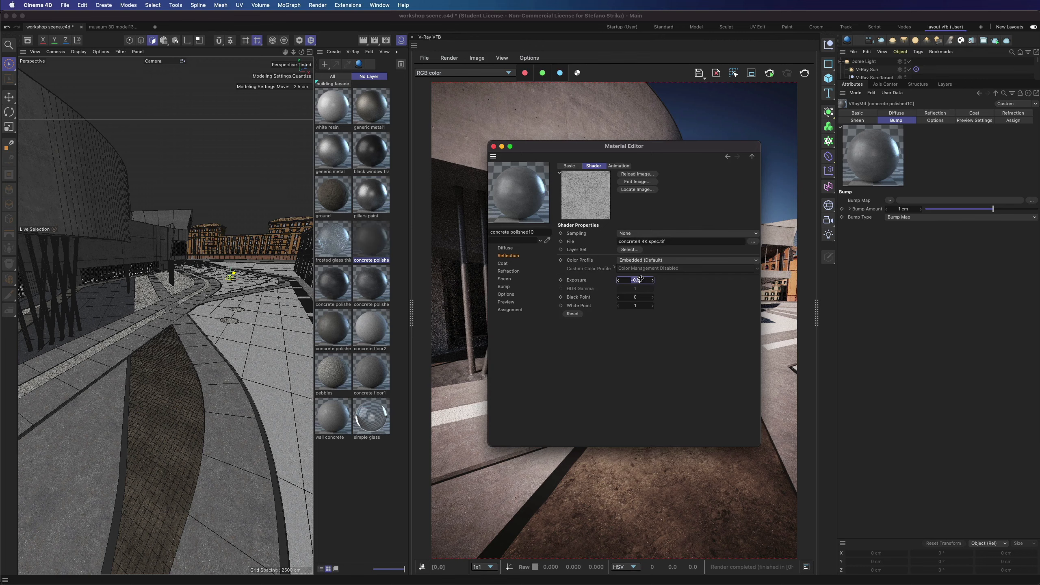
key(Tab)
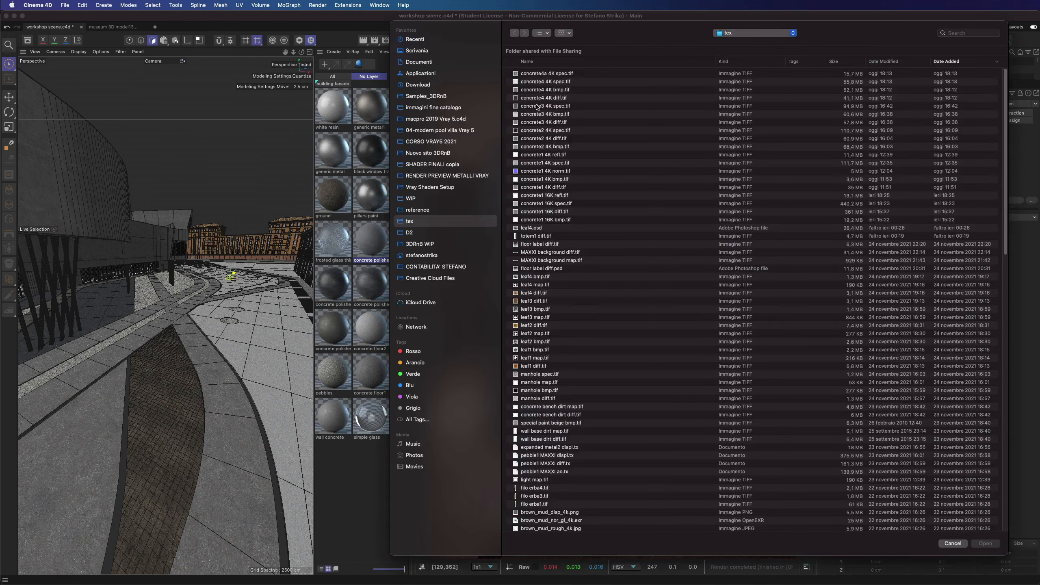
Load concrete4 4K bmp.tif as concrete polished1C's bump map with a Bump Amount of 0.2 cm.
click(535, 179)
click(535, 145)
key(space)
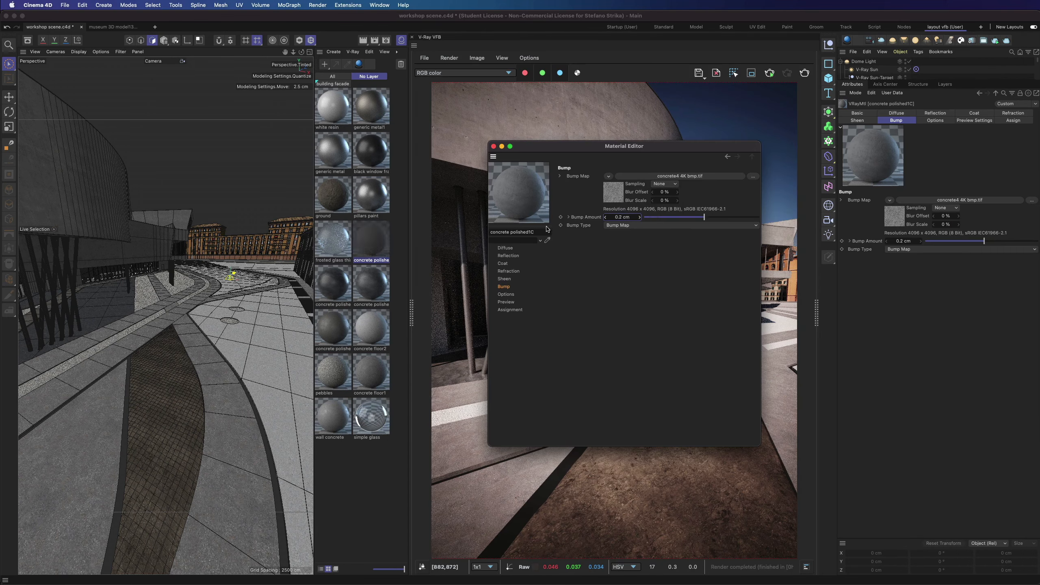
click(494, 146)
Group all polished, floor and wall concrete materials into a new layer named concrete.
drag(410, 282, 431, 282)
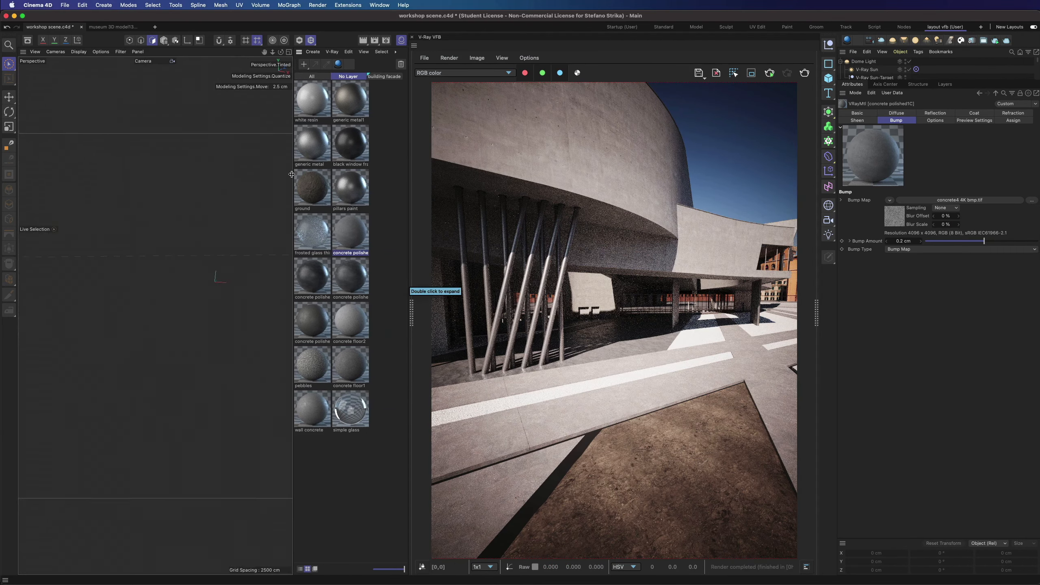
super+click(347, 272)
super+click(316, 279)
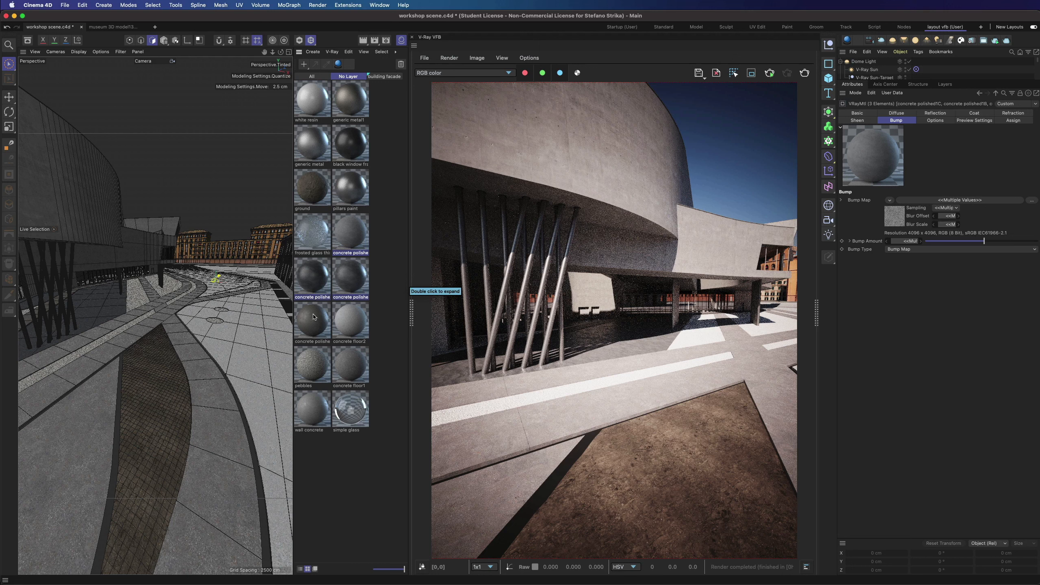
super+click(310, 320)
super+click(346, 322)
super+click(347, 356)
super+click(318, 403)
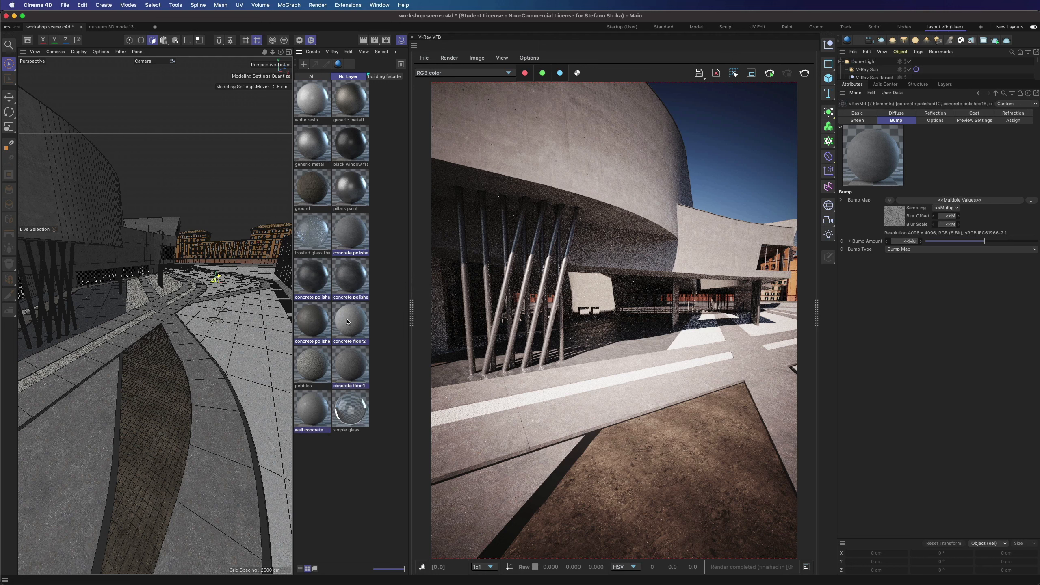
right_click(346, 241)
mouse_move(430, 401)
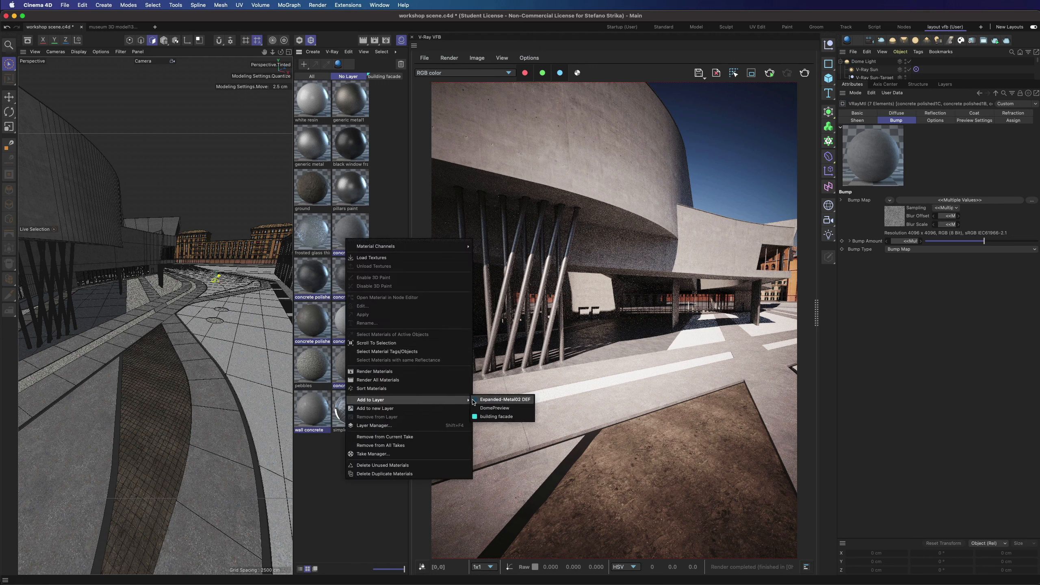
click(375, 408)
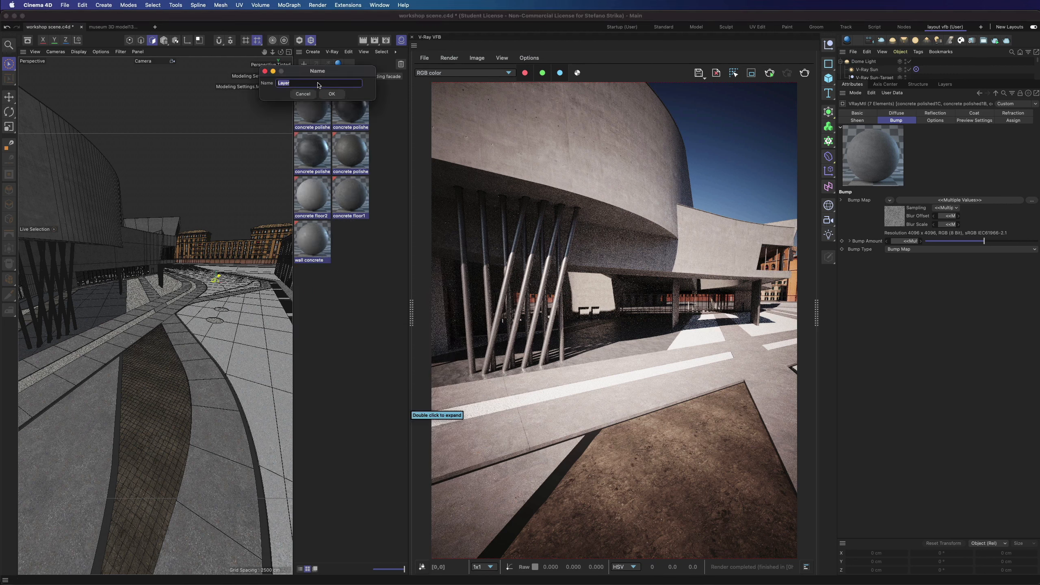
key(Return)
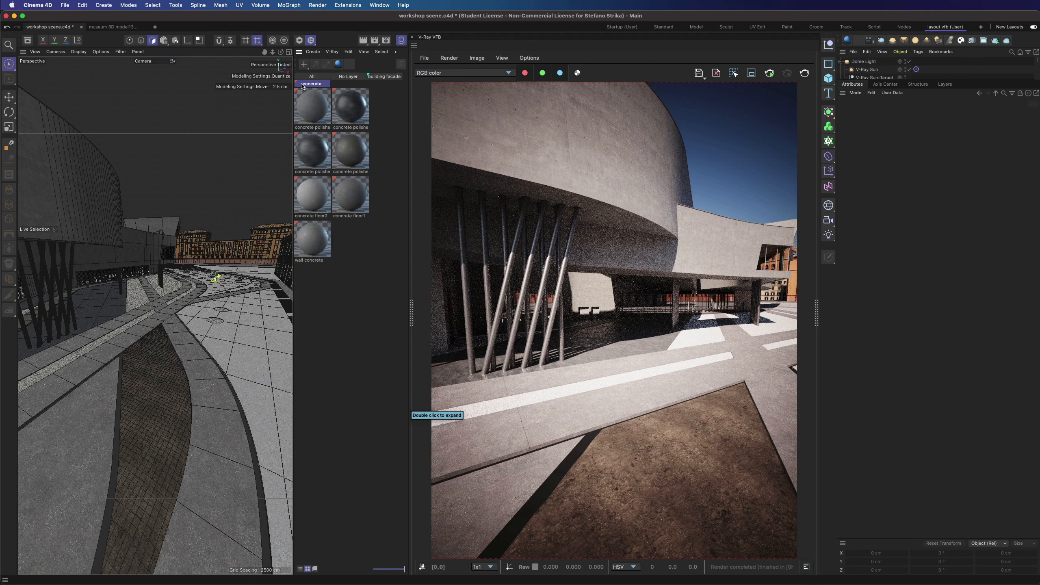
Create a V-Ray Blend material, move it into the concrete layer and rename it concrete polished blend.
click(335, 54)
click(340, 82)
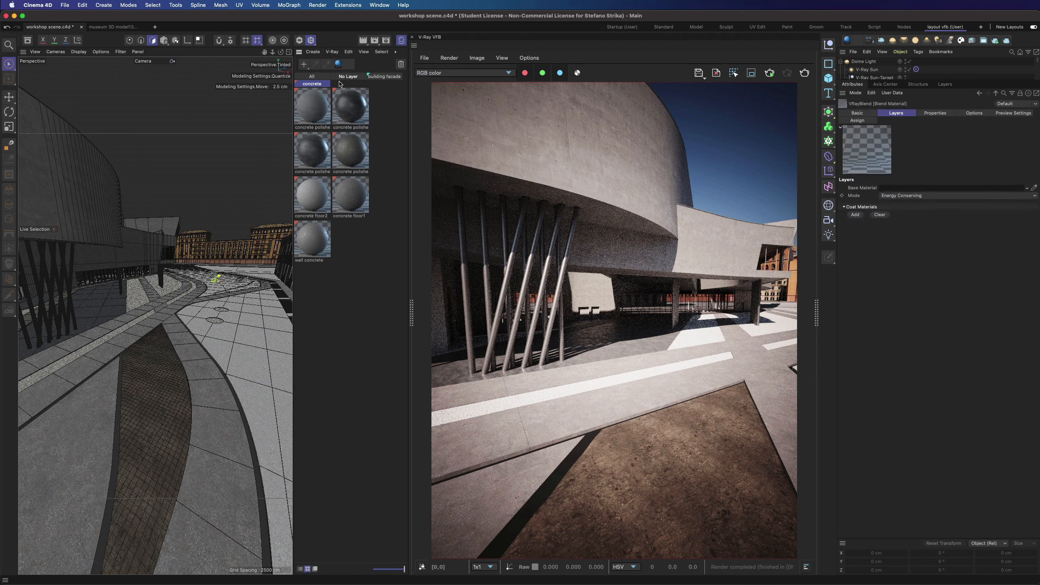
click(339, 79)
drag(344, 83, 313, 84)
double_click(321, 127)
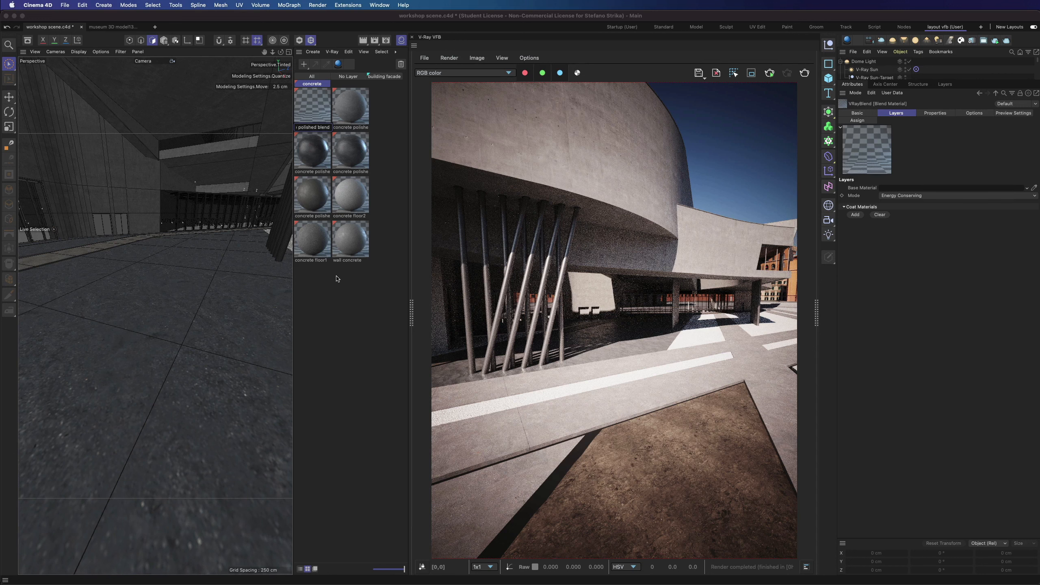
Add two coat layers to concrete polished blend, using concrete polished1A as base and concrete polished1B and concrete polished1C as coats.
click(315, 107)
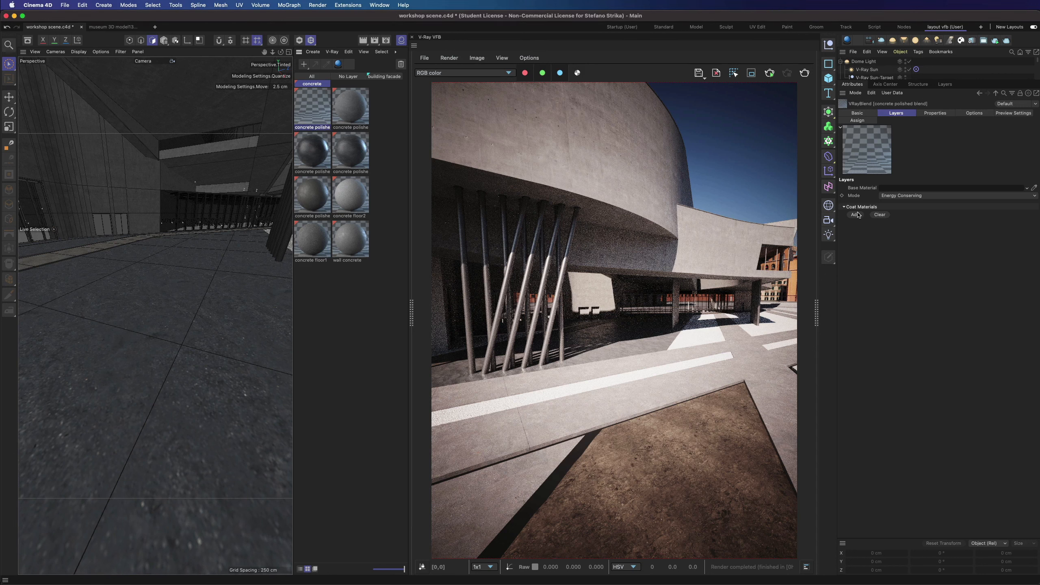
click(856, 214)
click(855, 214)
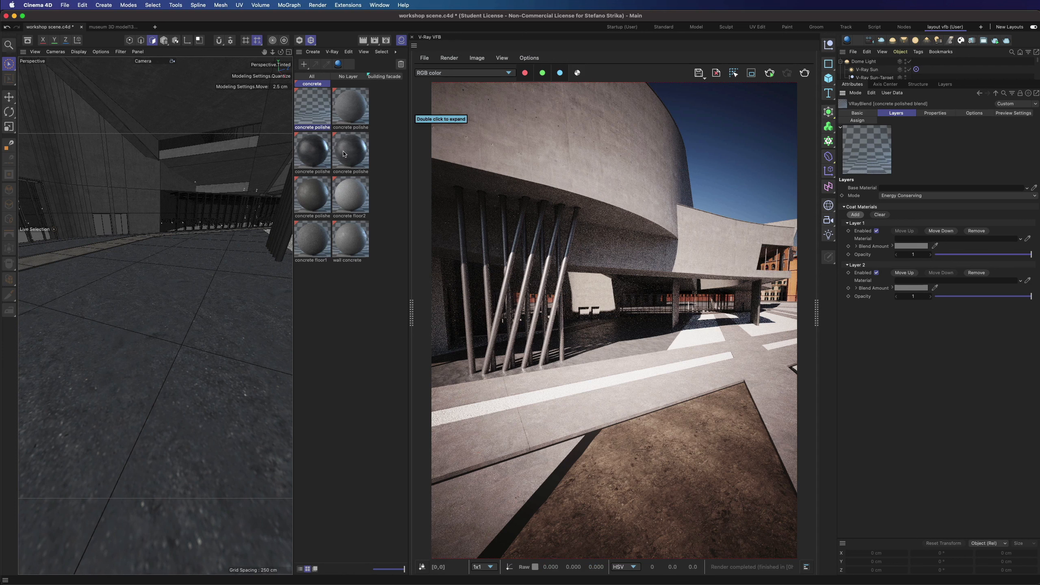
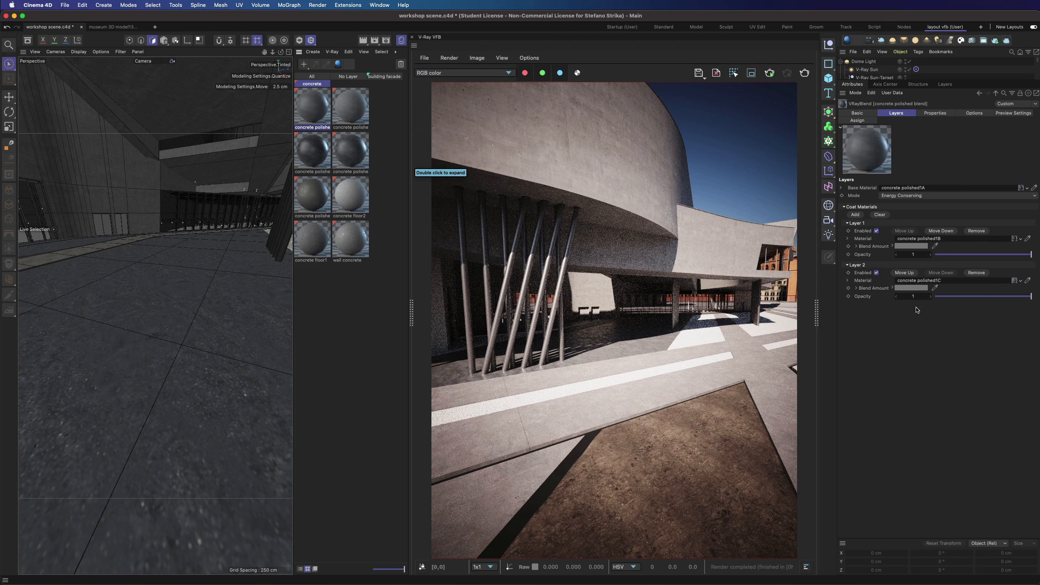
Create a plain V-Ray Material in the concrete layer and duplicate it twice to get three test materials.
click(856, 247)
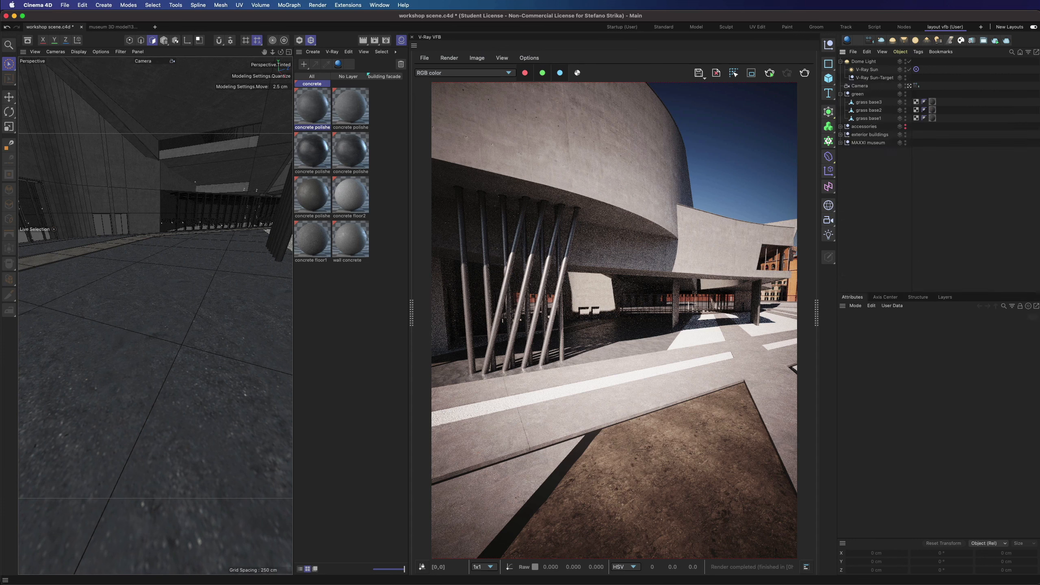
click(339, 64)
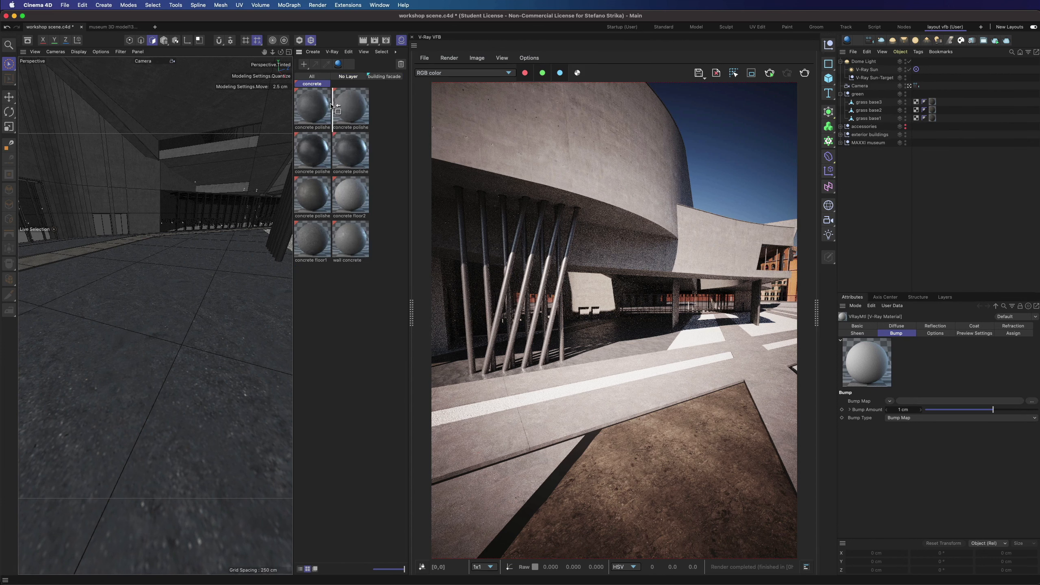
ctrl+drag(341, 117, 340, 116)
ctrl+drag(349, 110, 340, 116)
Give one of the plain test materials a saturated yellow-green Diffuse color.
double_click(349, 152)
click(372, 236)
click(499, 184)
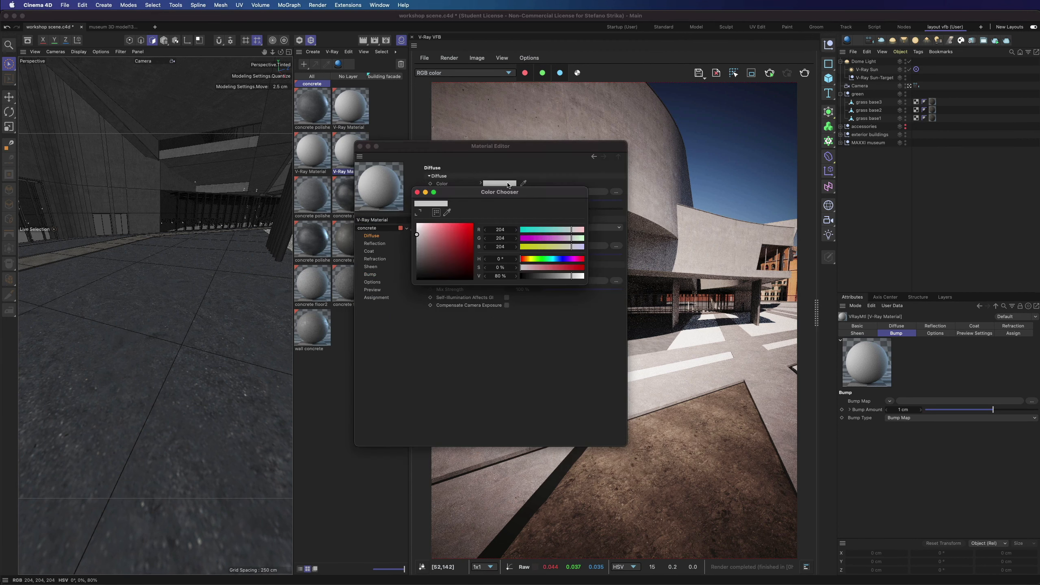
click(532, 259)
click(572, 267)
drag(471, 147, 553, 156)
Give the second plain test material a saturated blue Diffuse color.
click(313, 152)
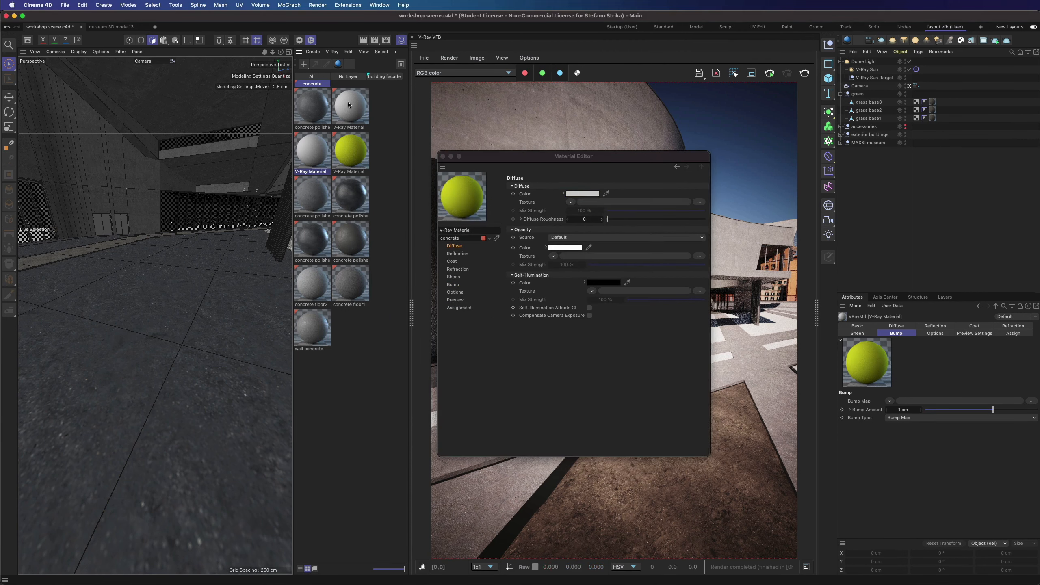
click(580, 193)
click(645, 269)
click(655, 278)
Give the remaining plain test material a saturated red Diffuse color.
click(347, 103)
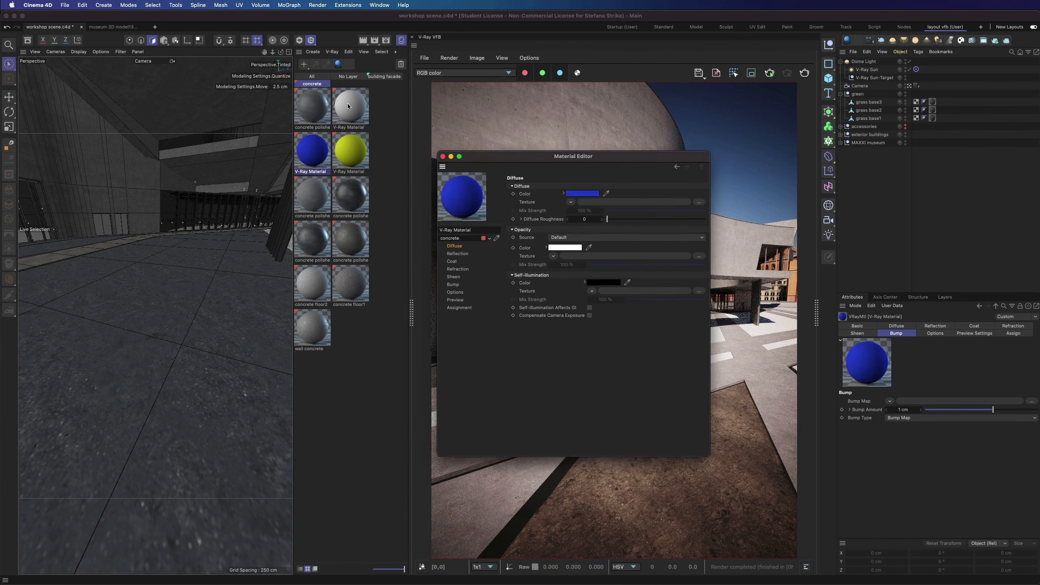
click(348, 103)
click(578, 194)
click(578, 194)
click(659, 278)
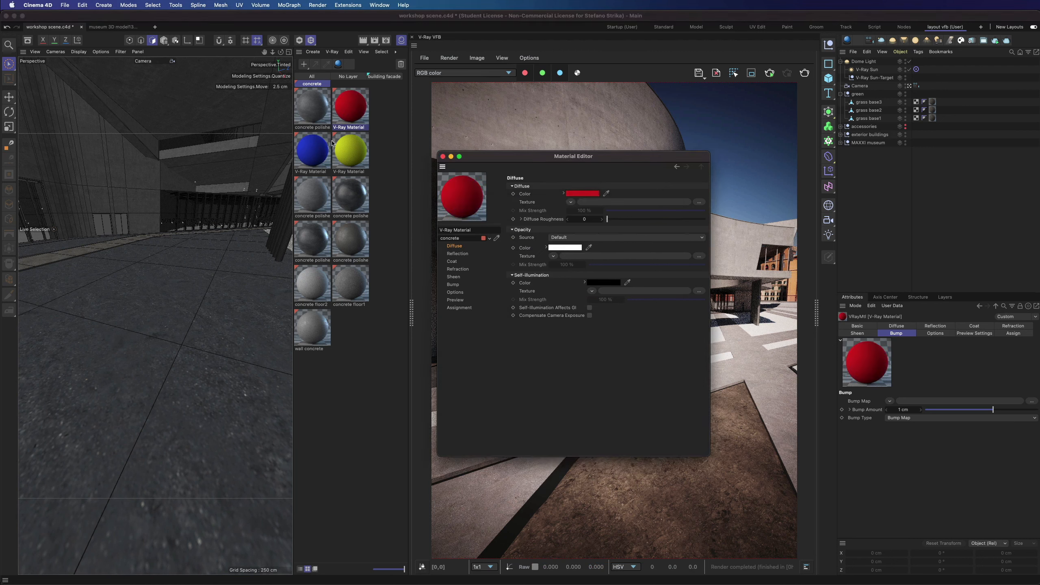
Try replacing concrete polished blend's base with the yellow-green test material and its coats with the blue and red ones.
click(312, 106)
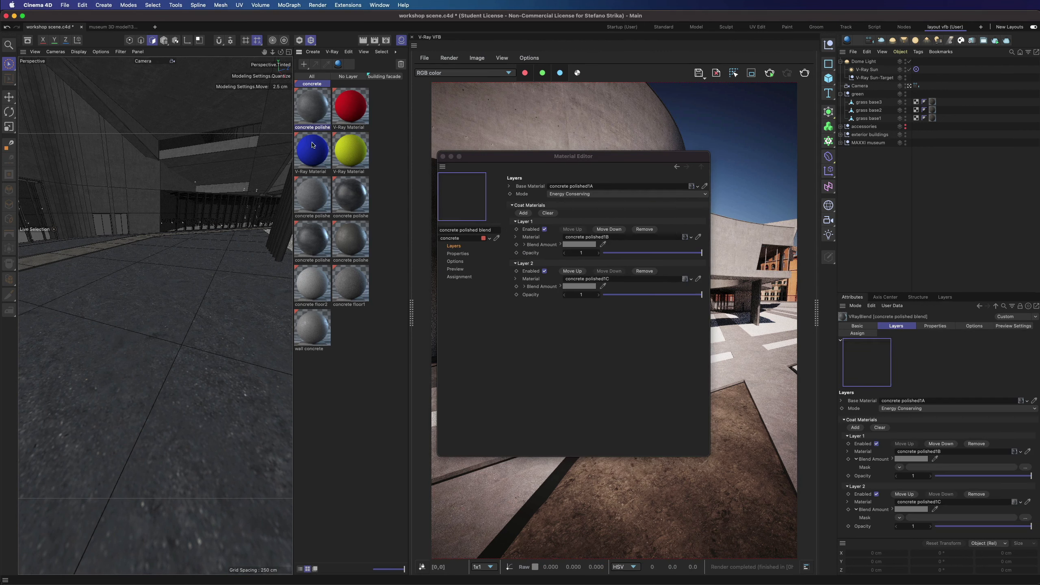
drag(612, 248, 610, 279)
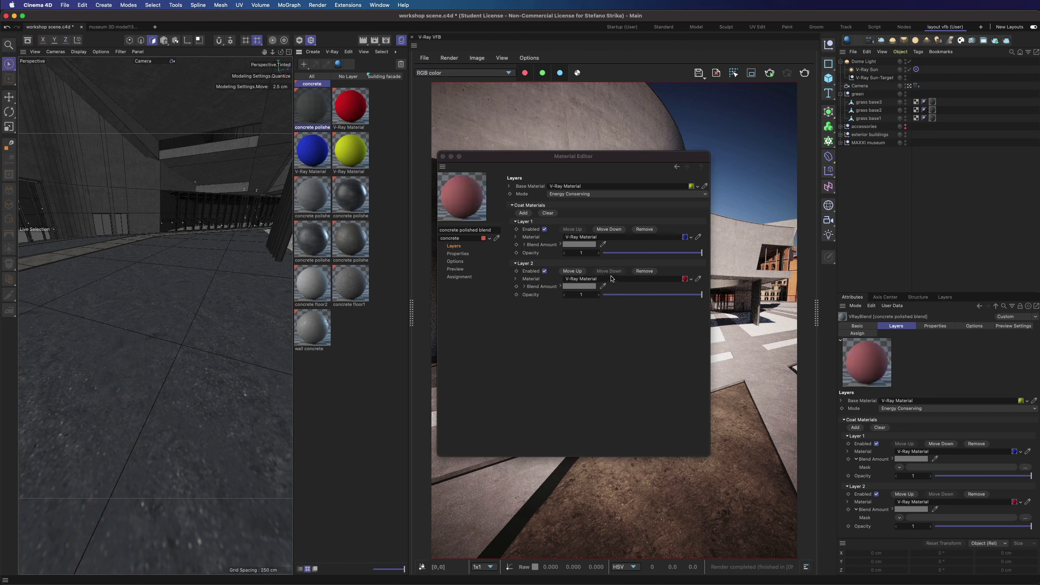
click(525, 245)
click(443, 156)
Set the yellow-green material as concrete polished blend's Base Material, the blue one as Layer 1 and the red one as Layer 2.
double_click(335, 130)
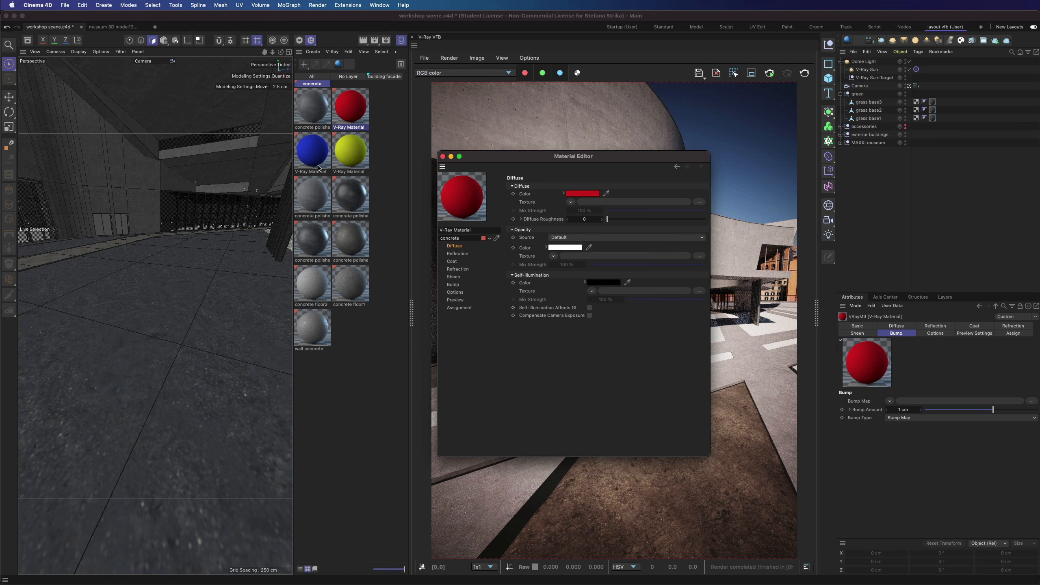
click(313, 118)
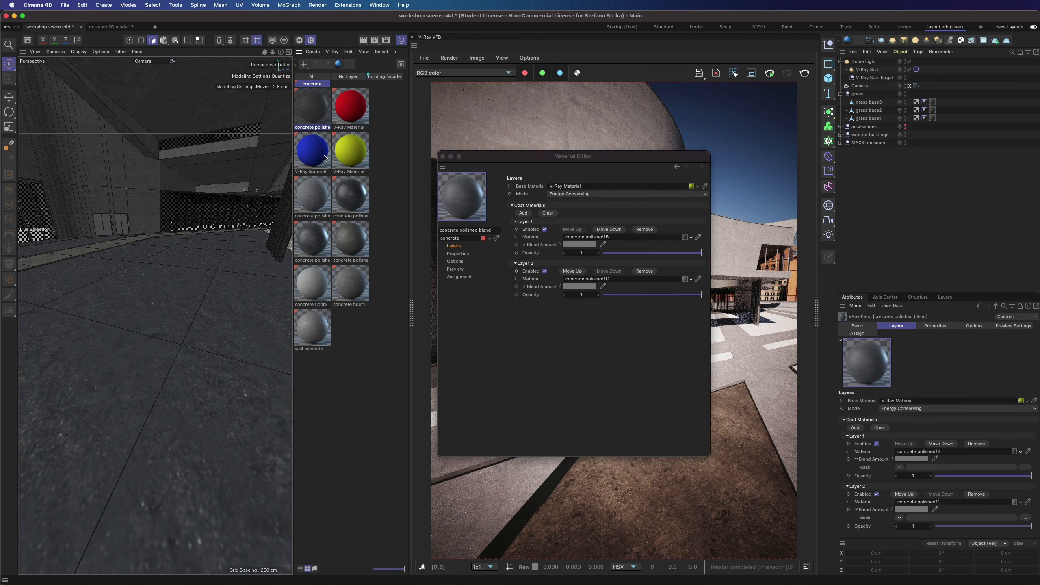
drag(324, 156, 512, 196)
drag(363, 127, 509, 158)
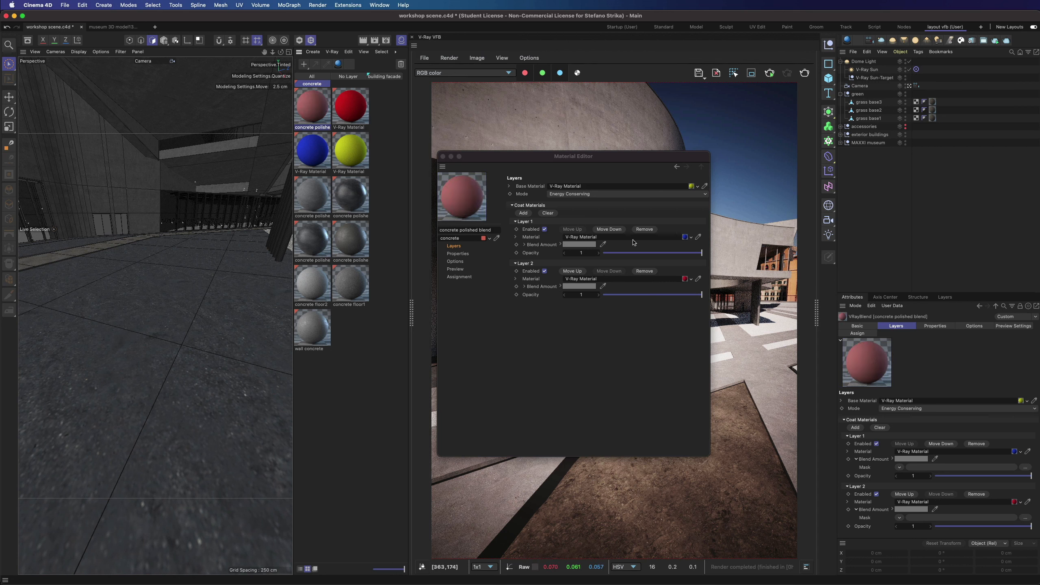
click(525, 245)
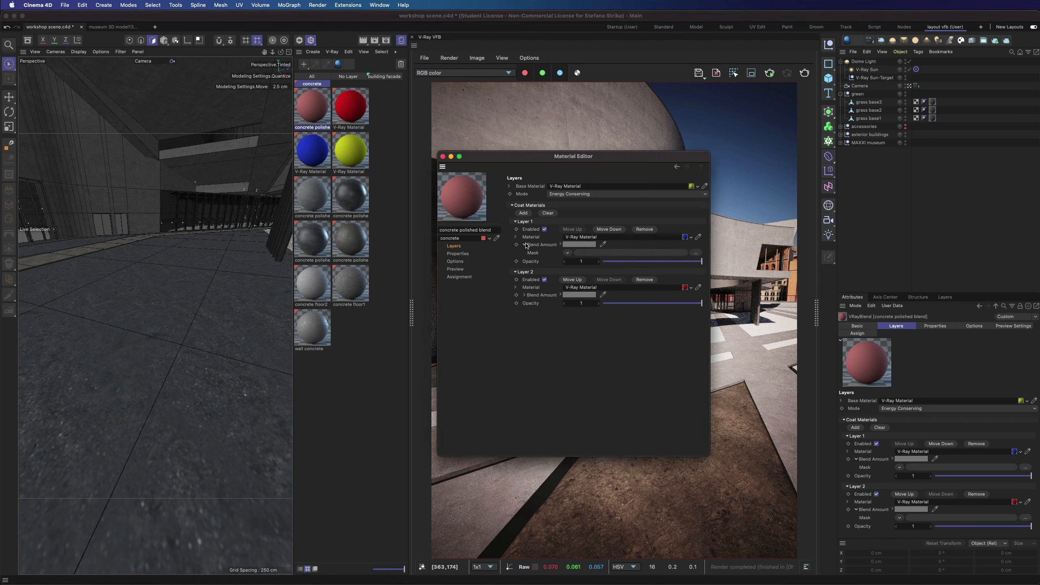
click(443, 157)
Select the dark polished floor and set the V-Ray Render Mask Mode to Objects in the render settings.
click(167, 284)
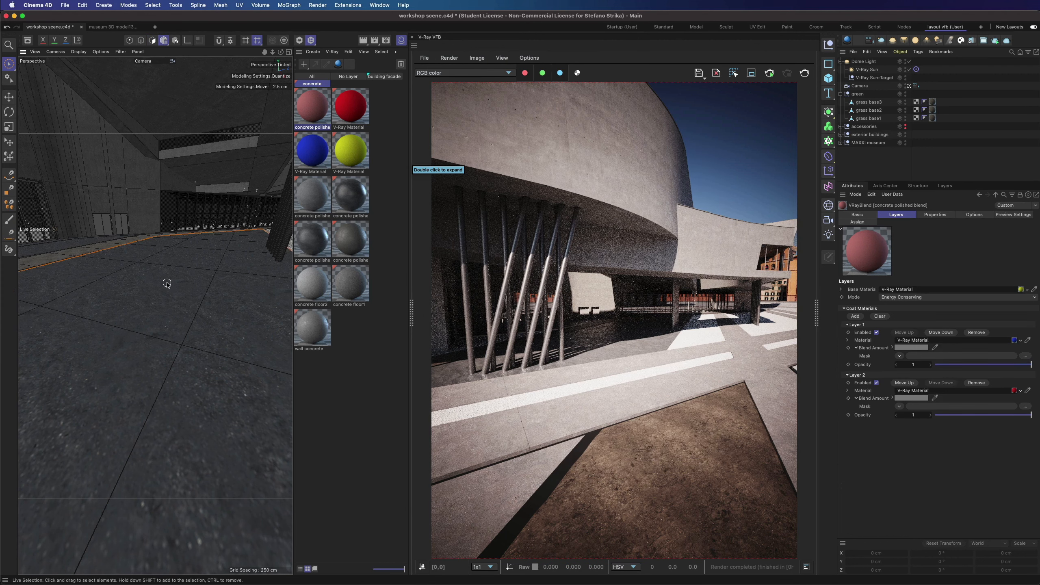
click(386, 39)
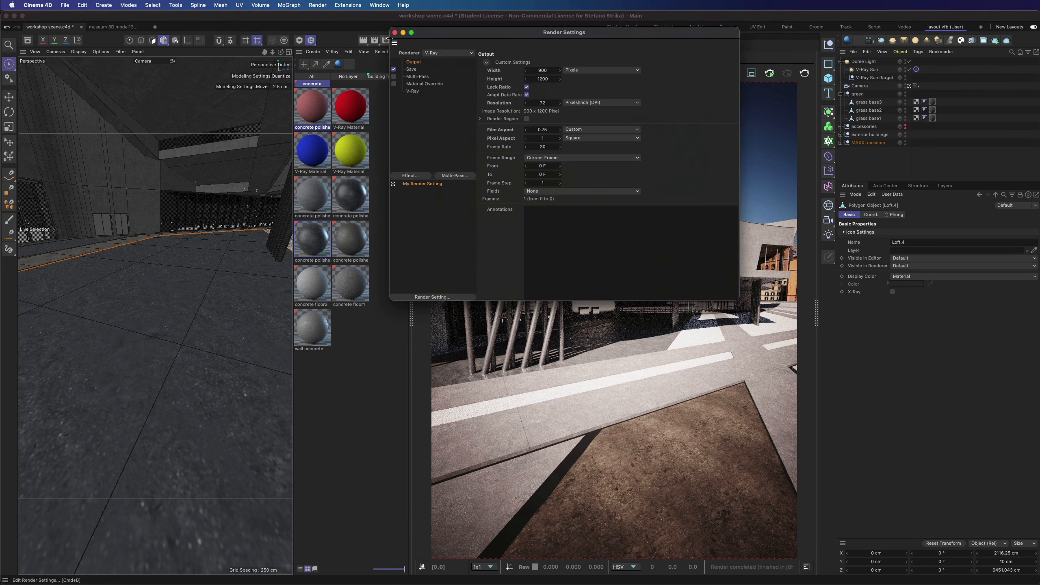
click(413, 91)
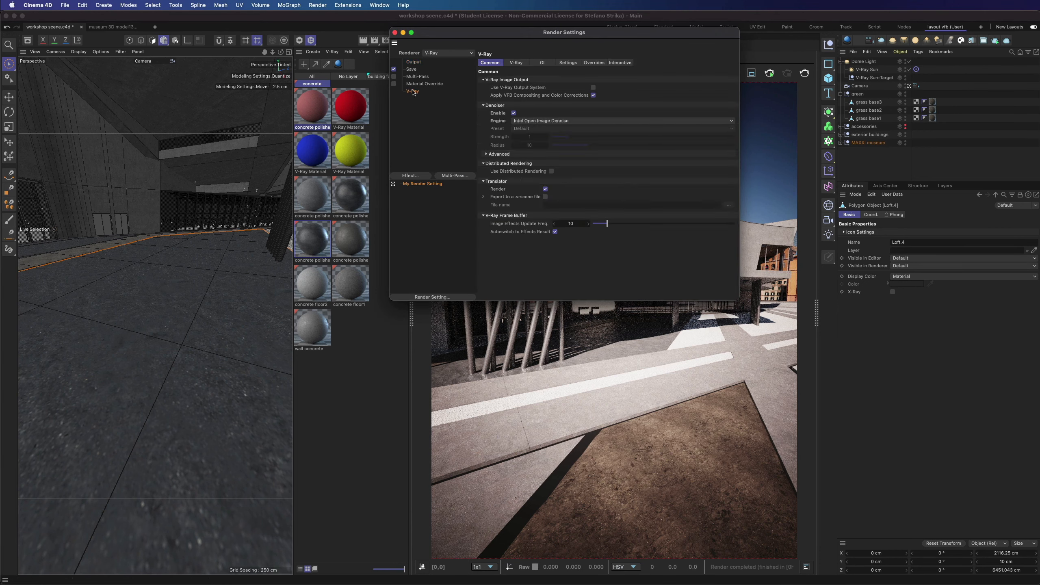
click(523, 62)
click(548, 116)
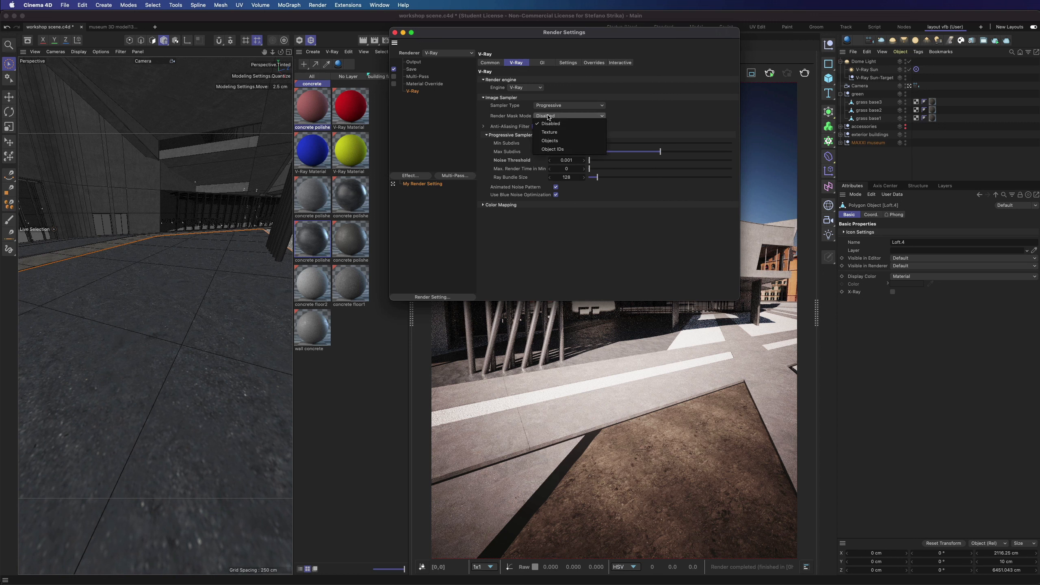
click(551, 141)
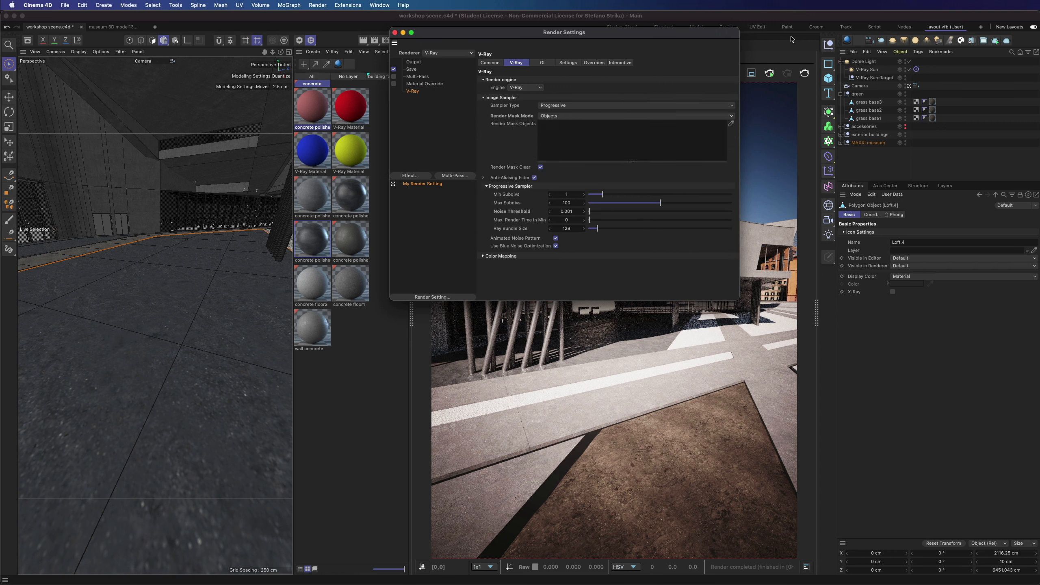
Locate the selected Loft.4 floor in the object hierarchy and add it to the Render Mask Objects.
click(872, 20)
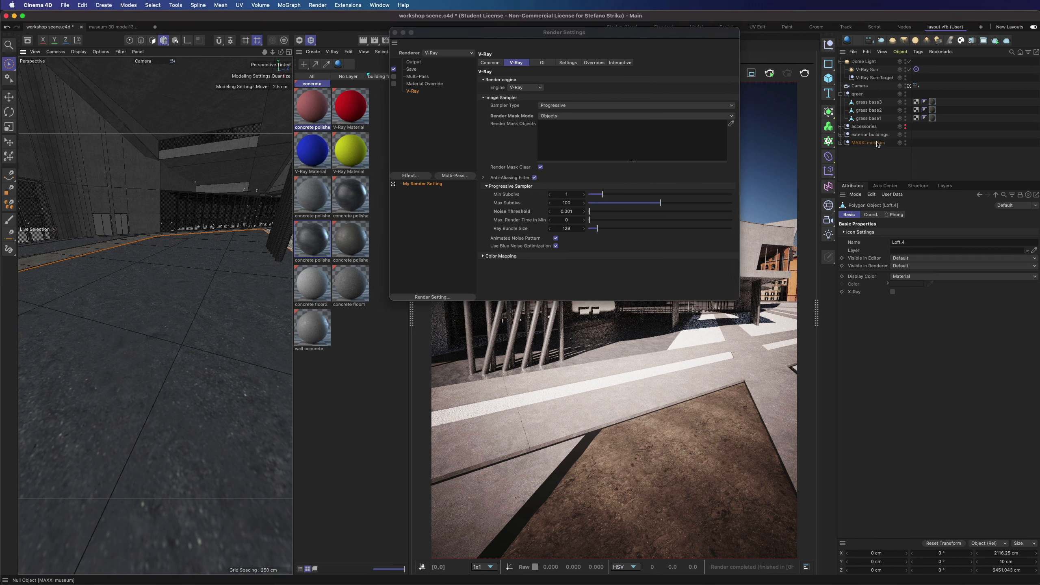
key(s)
scroll(877, 144, down, 2)
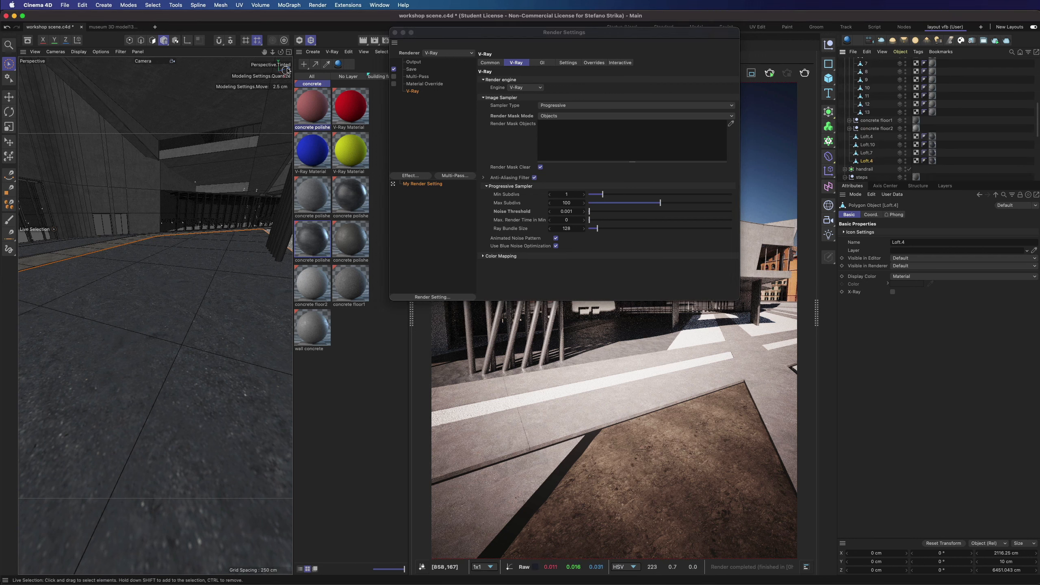
drag(265, 52, 155, 315)
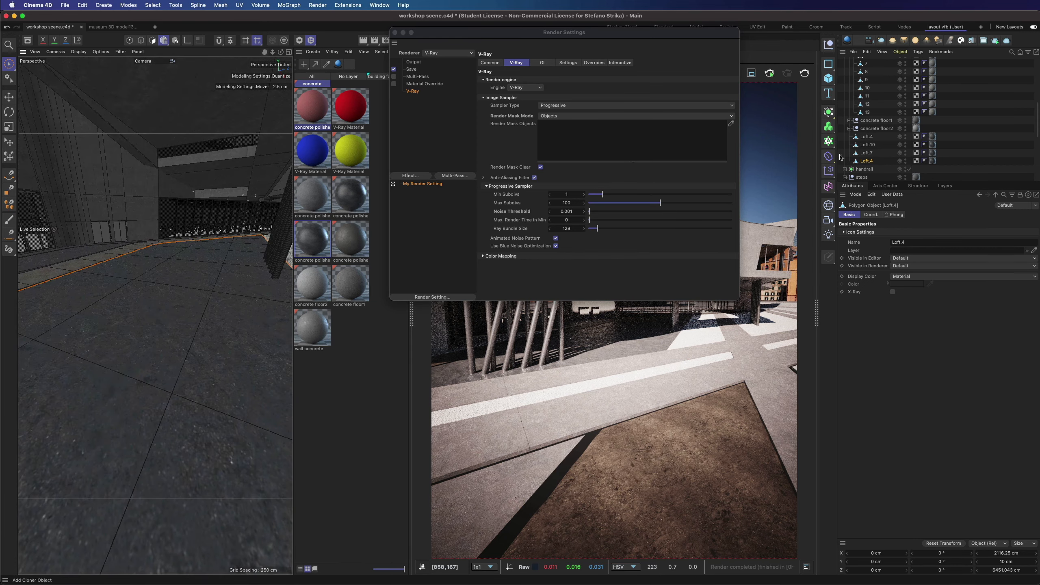
drag(556, 130, 560, 146)
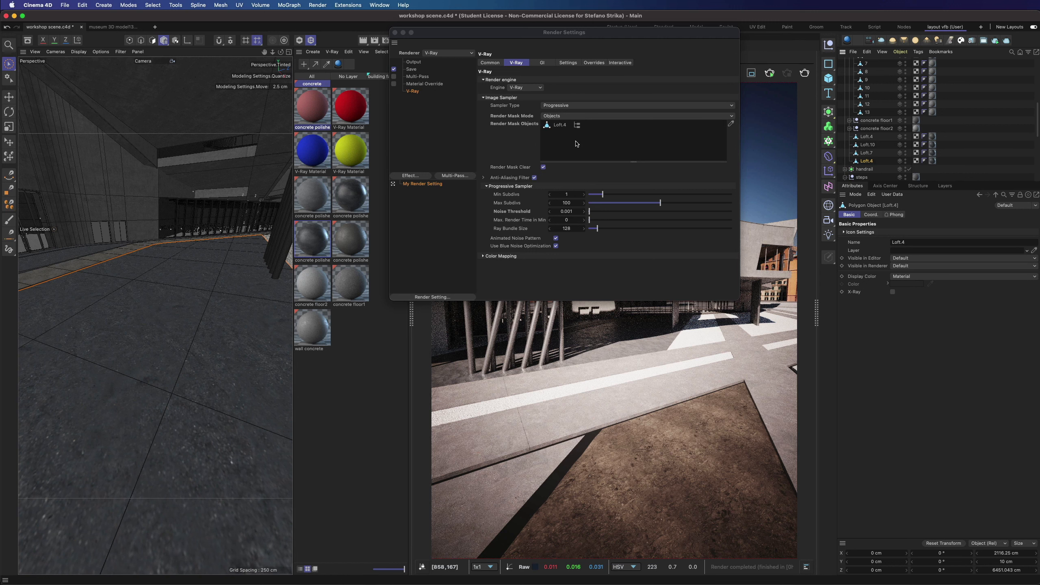
click(394, 33)
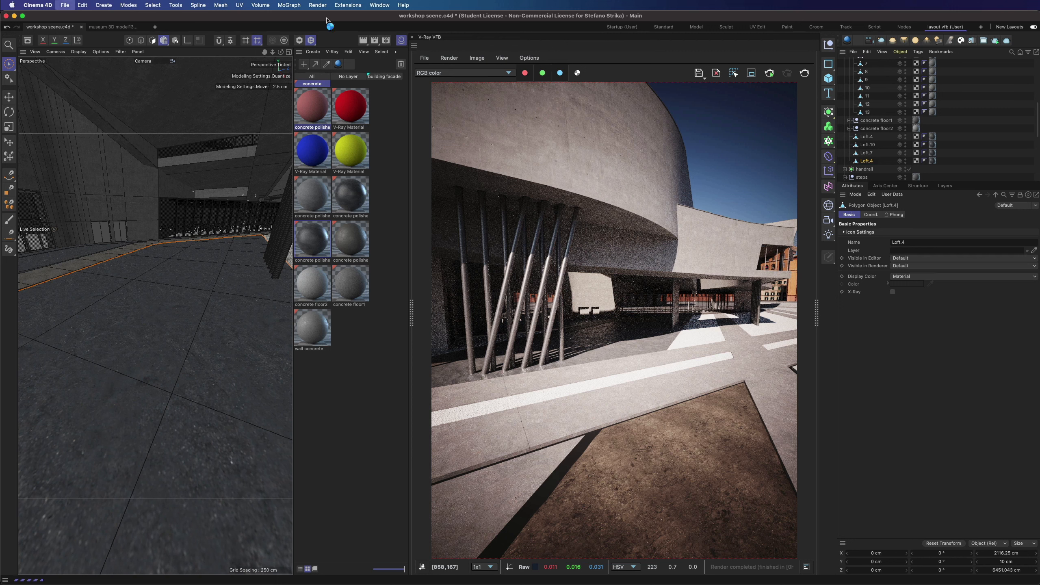
Start the interactive V-Ray render, assign concrete polished blend to the Loft.4 floor and view it from a wider angle.
click(770, 73)
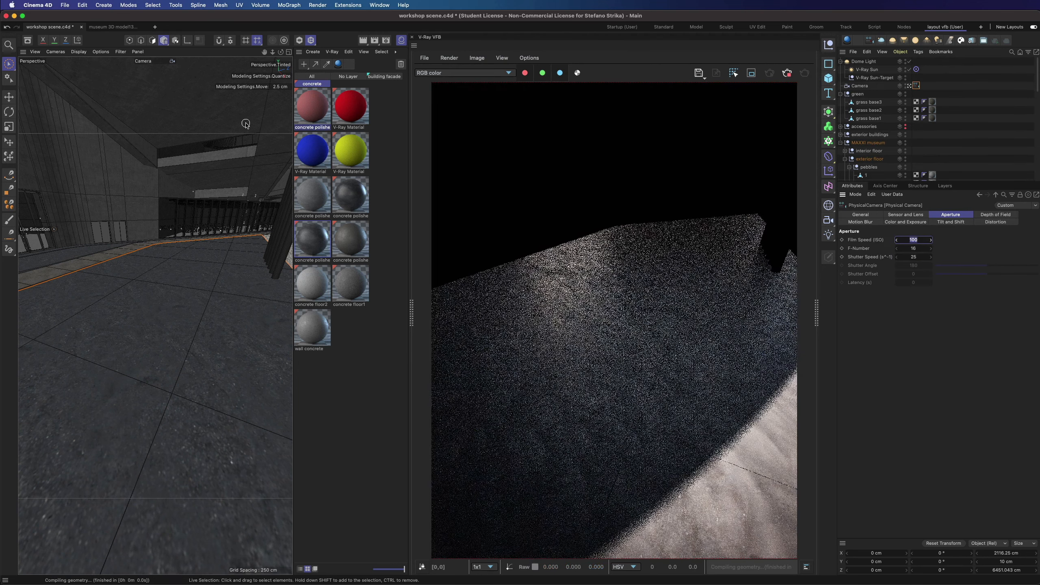
click(186, 252)
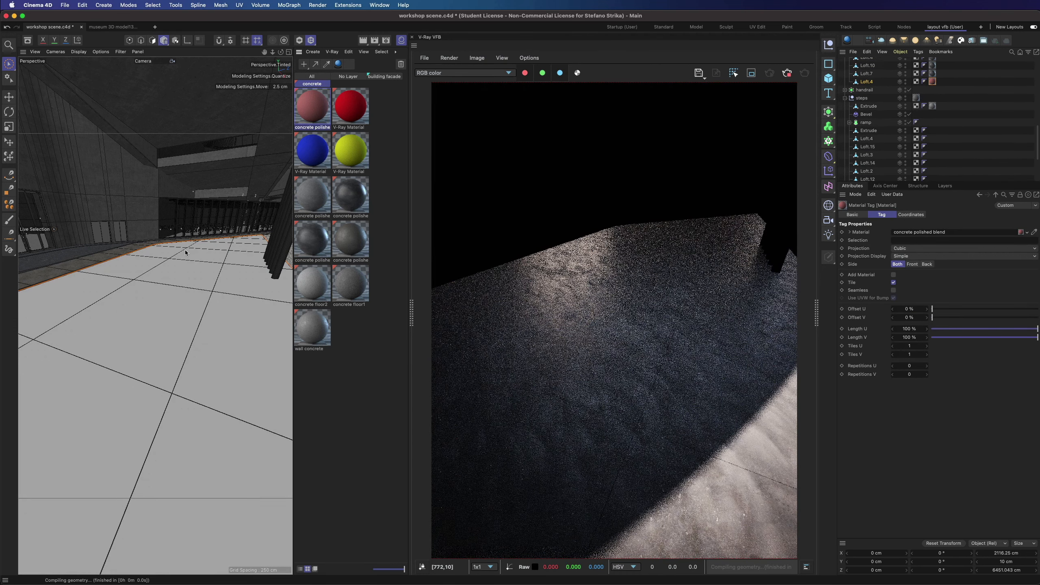
drag(280, 52, 332, 46)
In concrete polished blend, set Layer 2's Opacity to 0 and load a VRayDirt shader as Layer 1's blend mask.
double_click(313, 107)
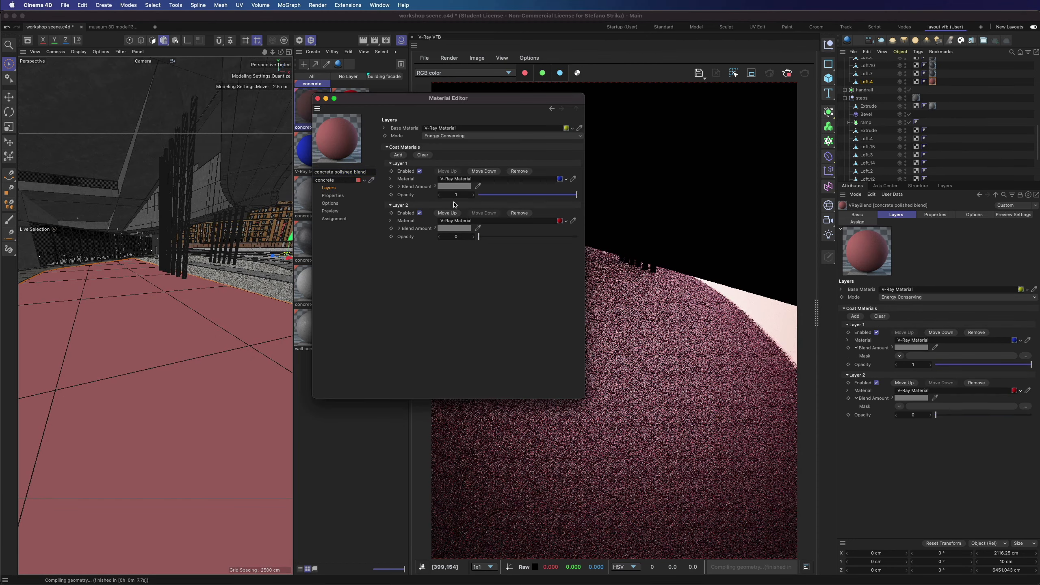
click(399, 187)
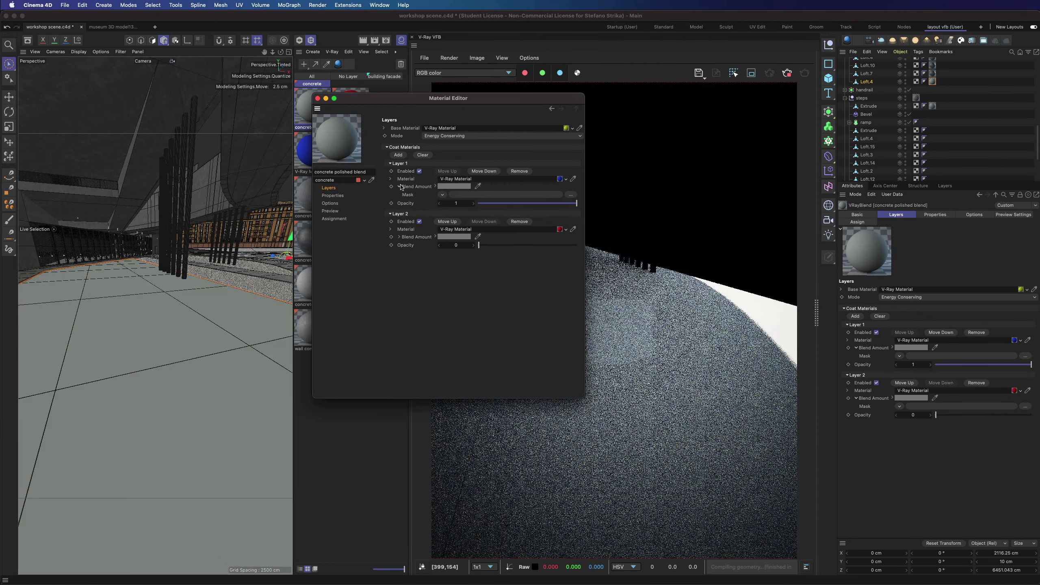
click(443, 195)
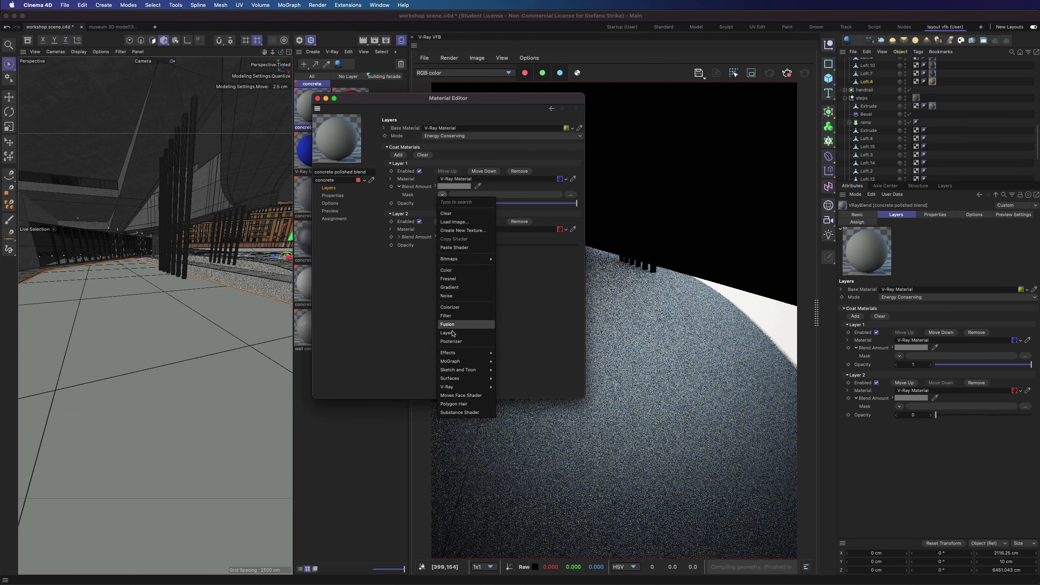
mouse_move(451, 386)
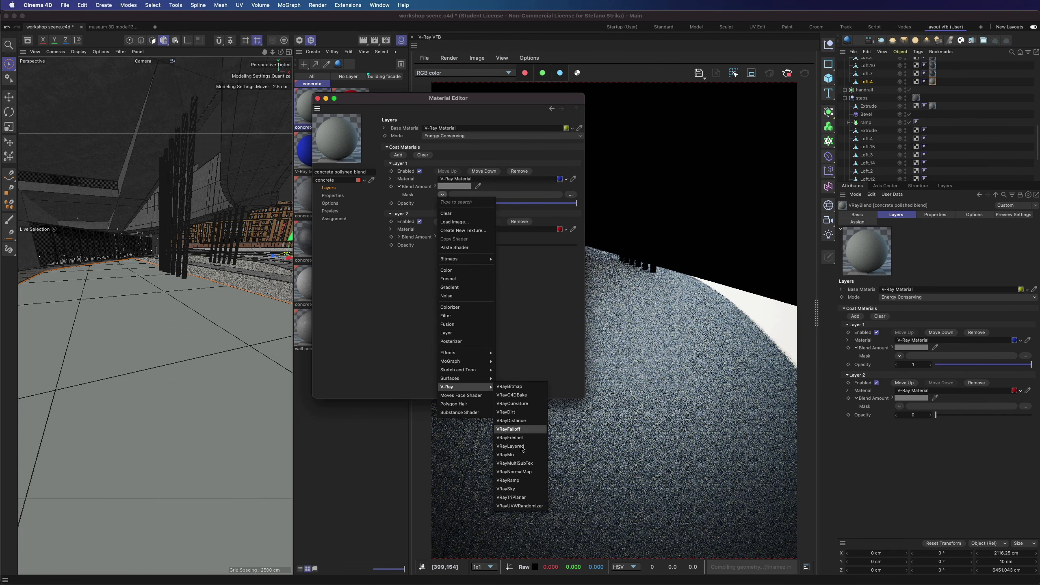
click(508, 412)
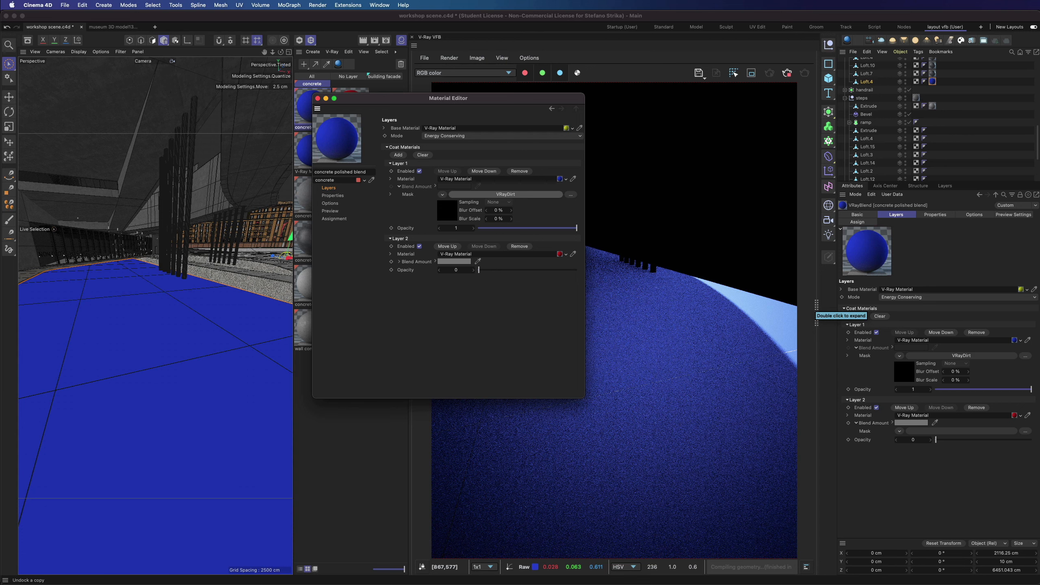
Check the floor joints in the Photoshop reference photo, return to Cinema 4D and set the VRayDirt Radius to 10 cm.
click(506, 194)
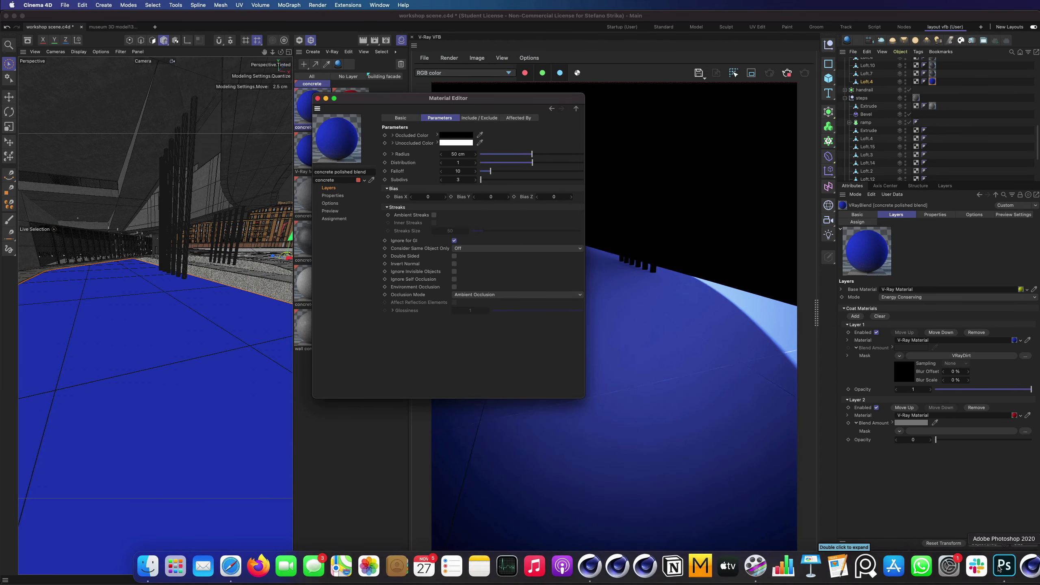
click(999, 569)
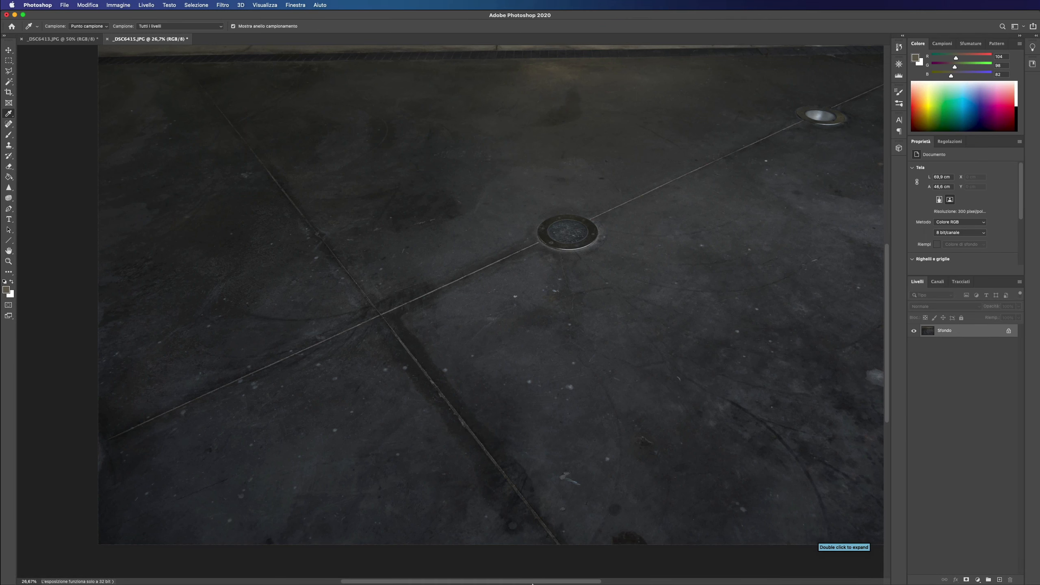
mouse_move(533, 584)
click(601, 572)
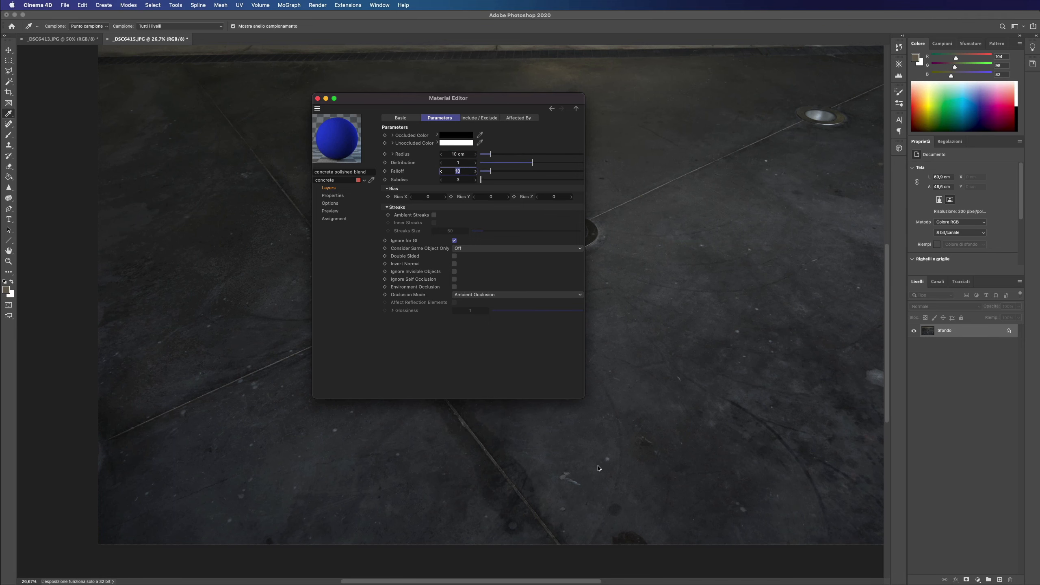
click(601, 572)
click(464, 180)
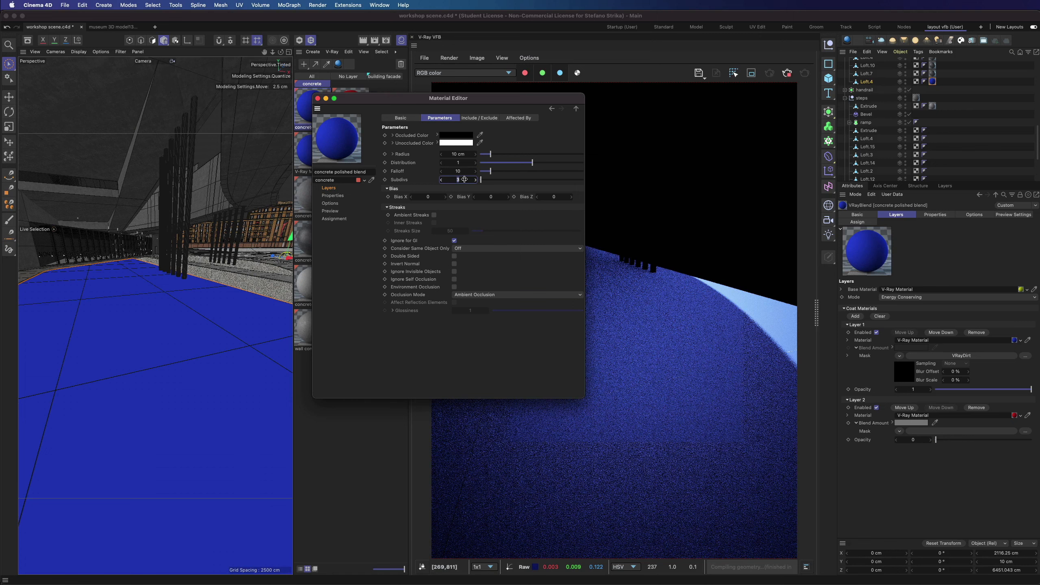
Enable Invert Normal on the VRayDirt mask and frame a floor joint crossing close up to inspect its effect.
click(454, 263)
drag(265, 52, 287, 52)
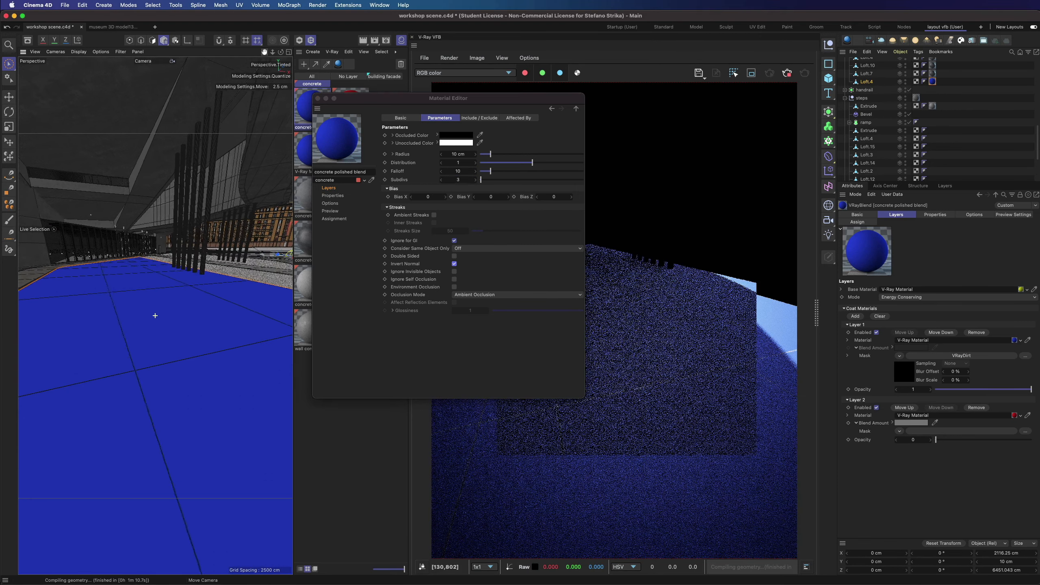
alt+right_drag(155, 315, 207, 362)
alt+middle_drag(206, 362, 155, 315)
mouse_move(155, 315)
alt+mouse_down()
mouse_move(155, 348)
mouse_move(154, 301)
alt+mouse_up()
drag(370, 98, 212, 159)
drag(344, 158, 276, 240)
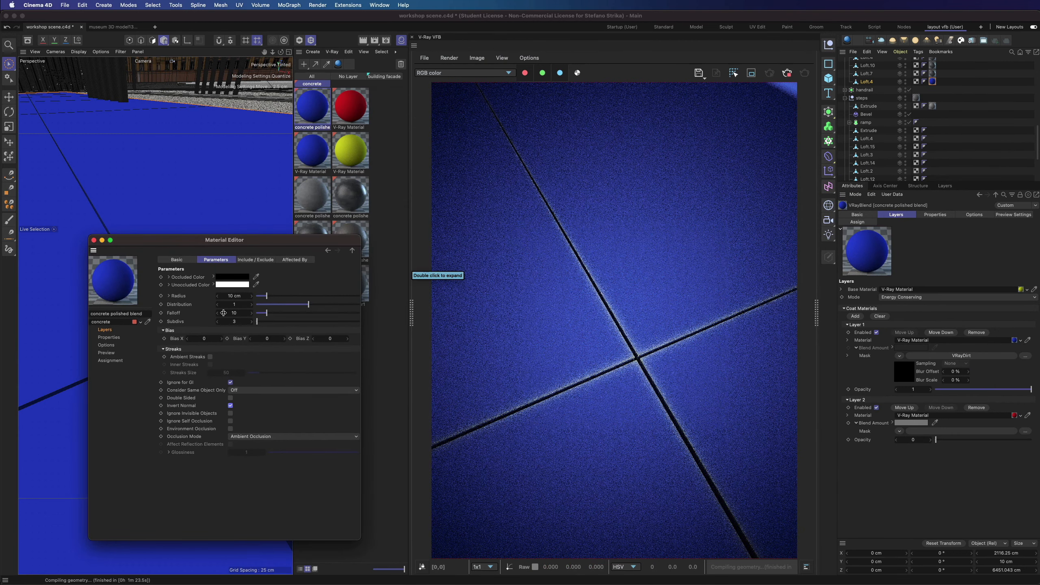
Close the separate material editor and set the Layer 1 VRayDirt mask's Distribution to -200 and Falloff to 1.
drag(128, 242, 131, 185)
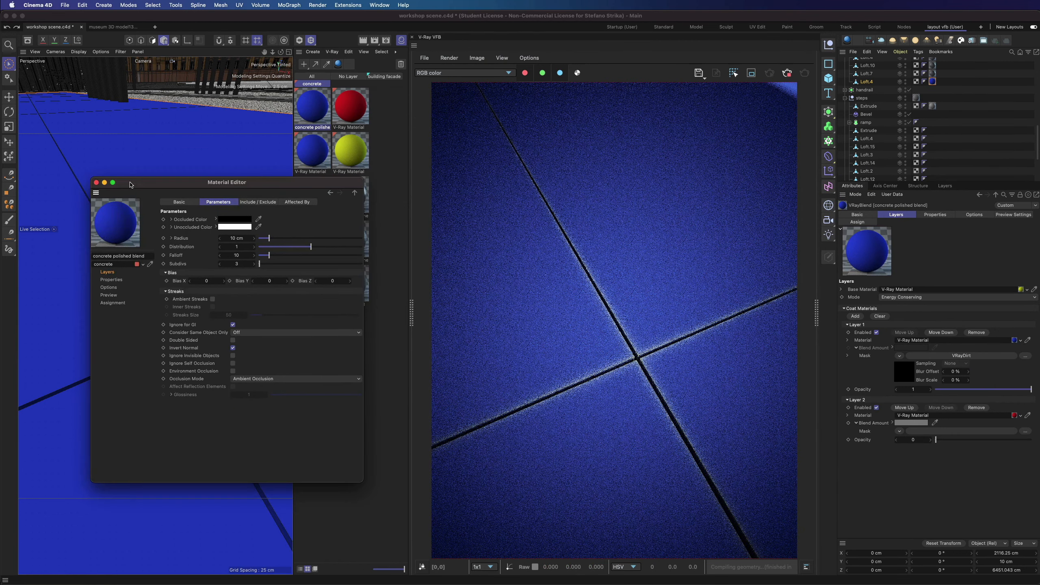
click(97, 182)
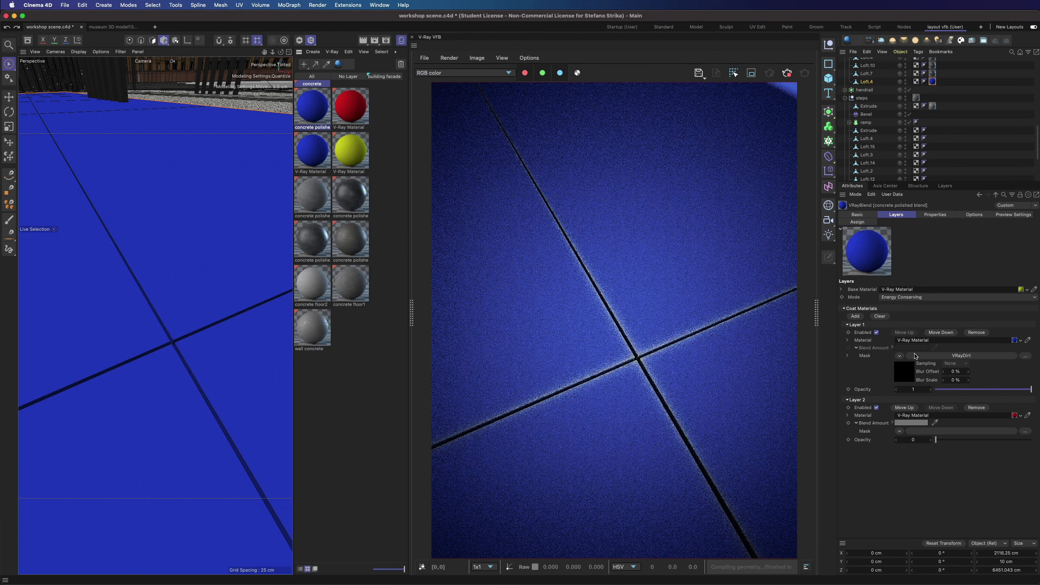
click(916, 355)
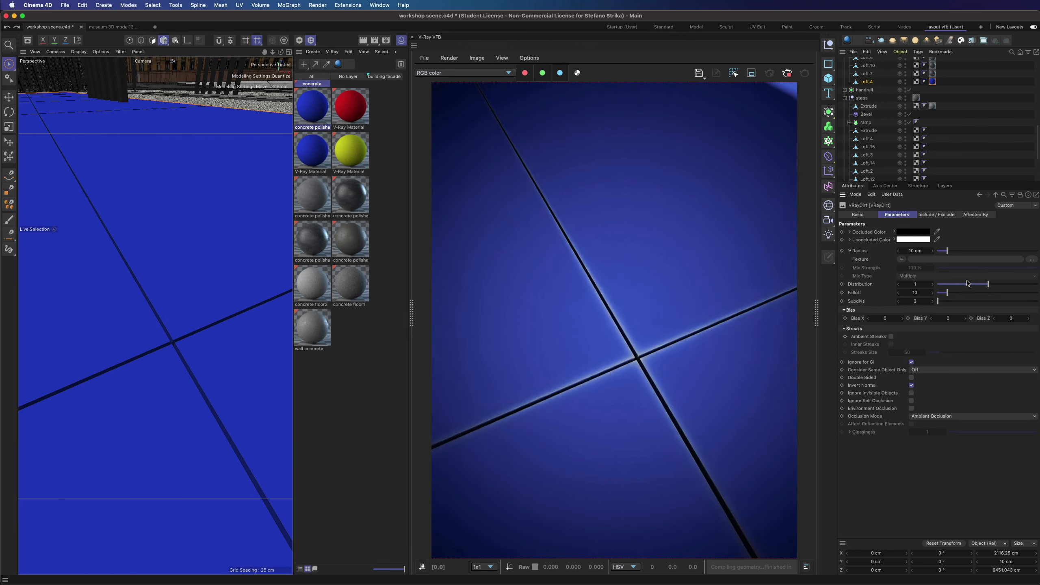
drag(958, 285, 936, 286)
double_click(916, 285)
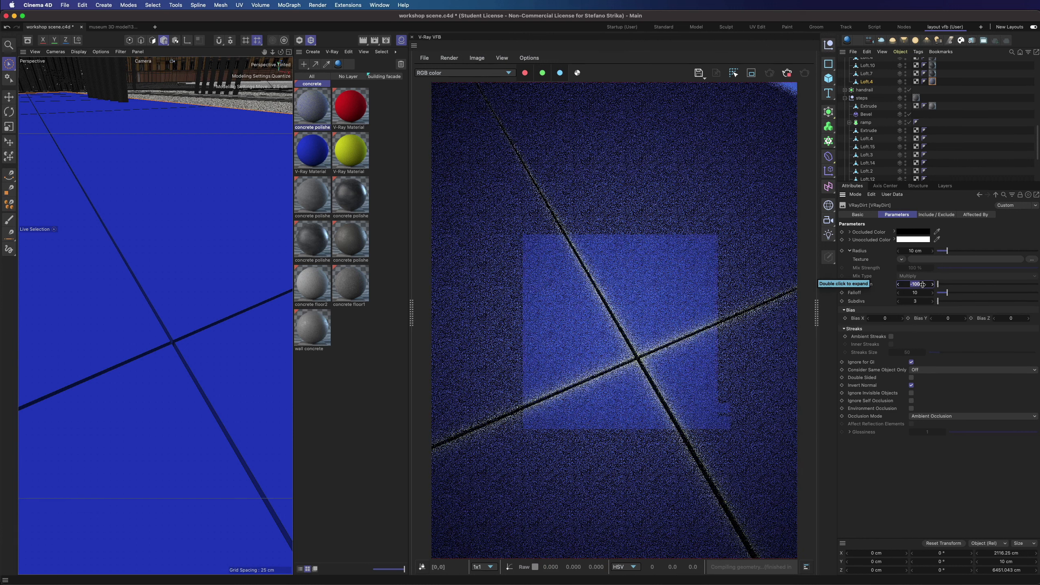
text(-200)
key(Tab)
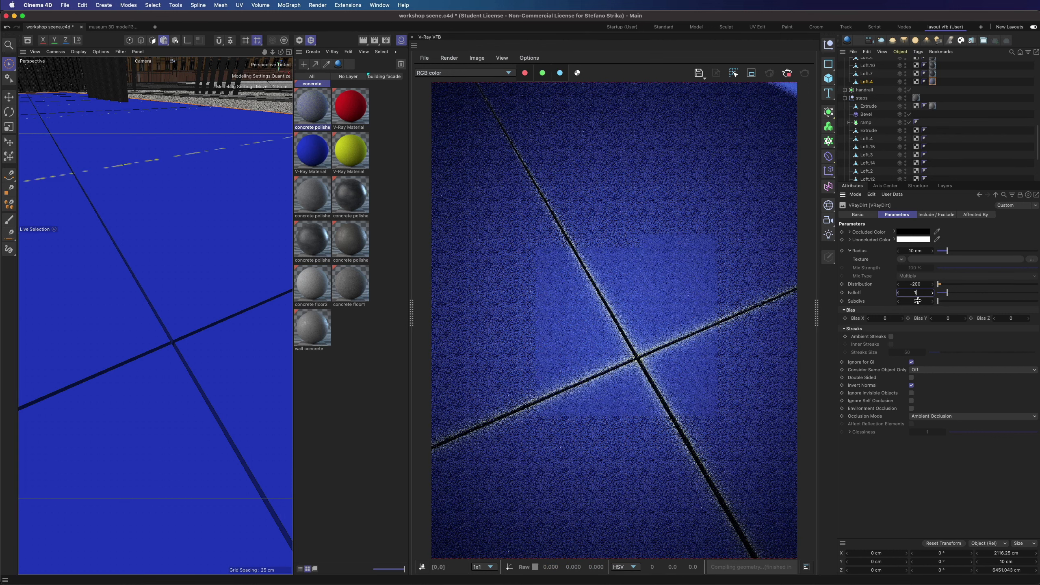
text(1)
key(Tab)
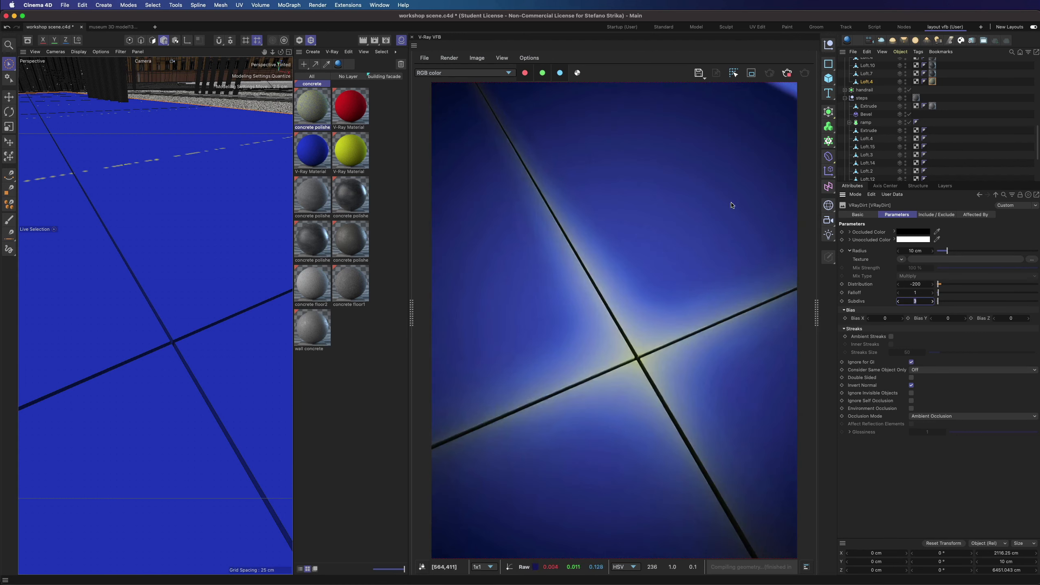
Wrap Layer 1's VRayDirt mask in a Filter shader and set Contrast to 100%, Gamma to 0.28 and Lightness to 86%.
click(995, 195)
click(899, 355)
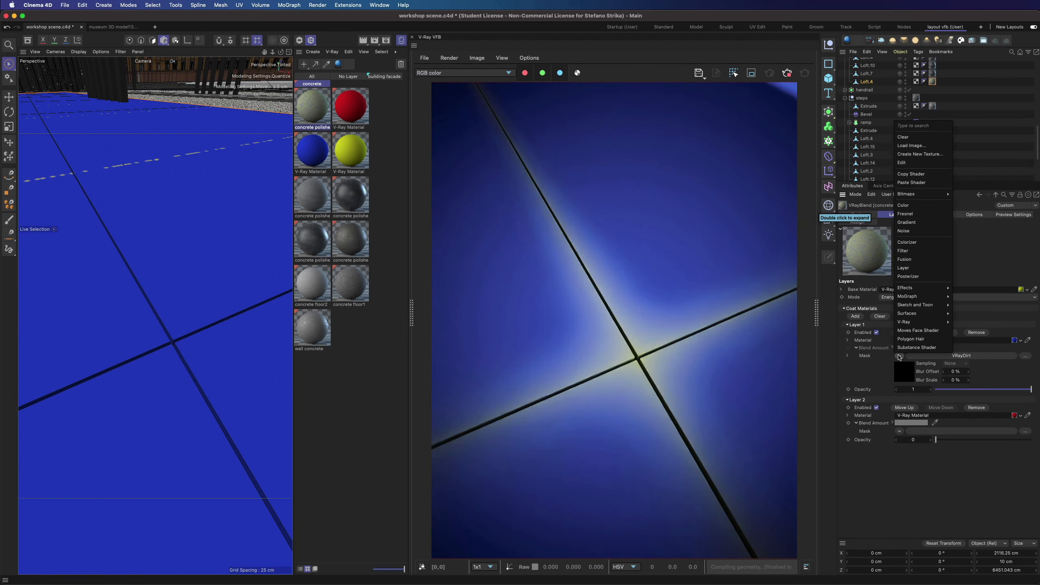
click(903, 254)
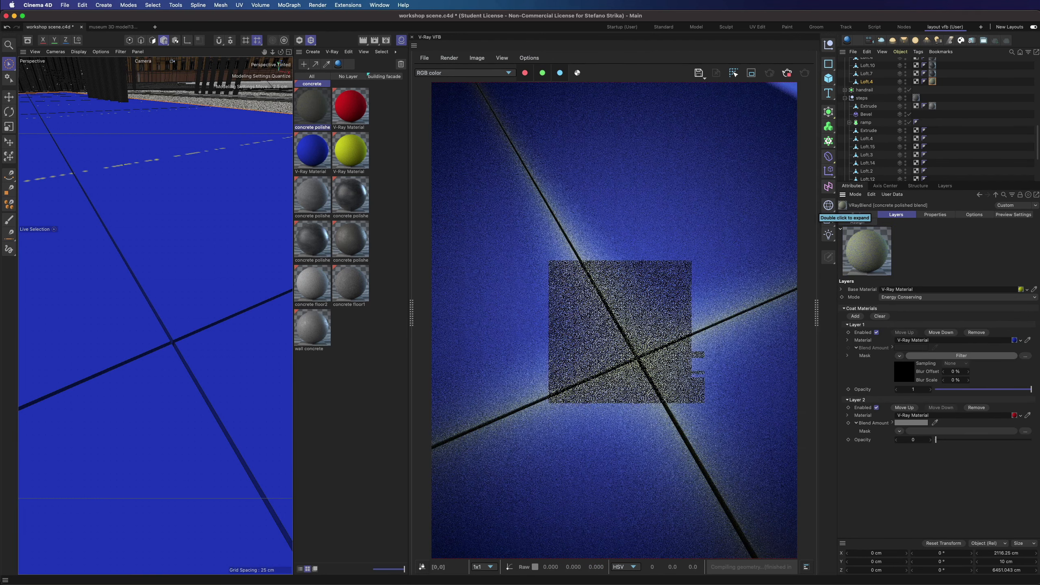
key(super+Tab)
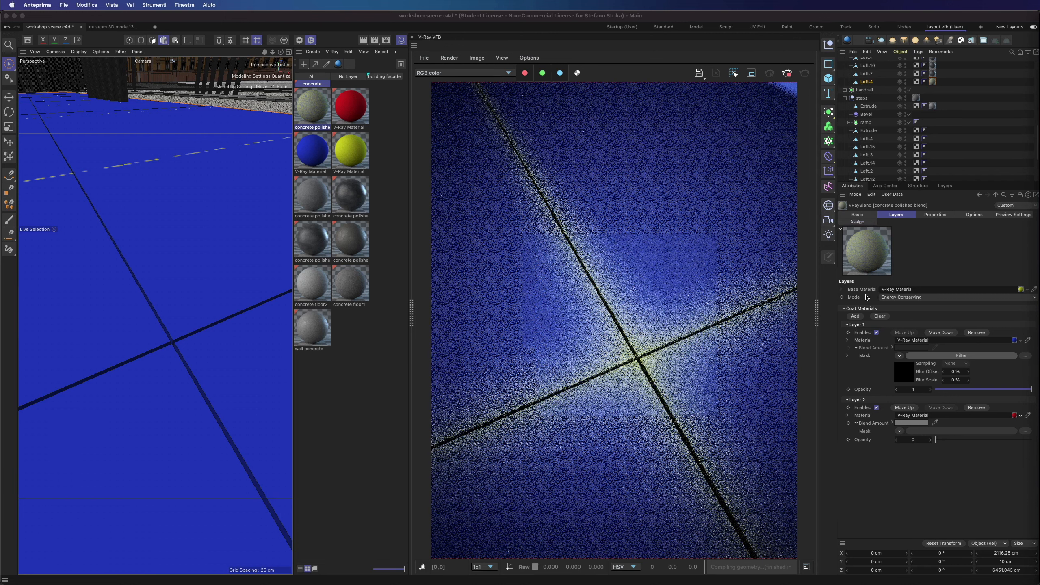
click(941, 356)
drag(981, 358, 1038, 358)
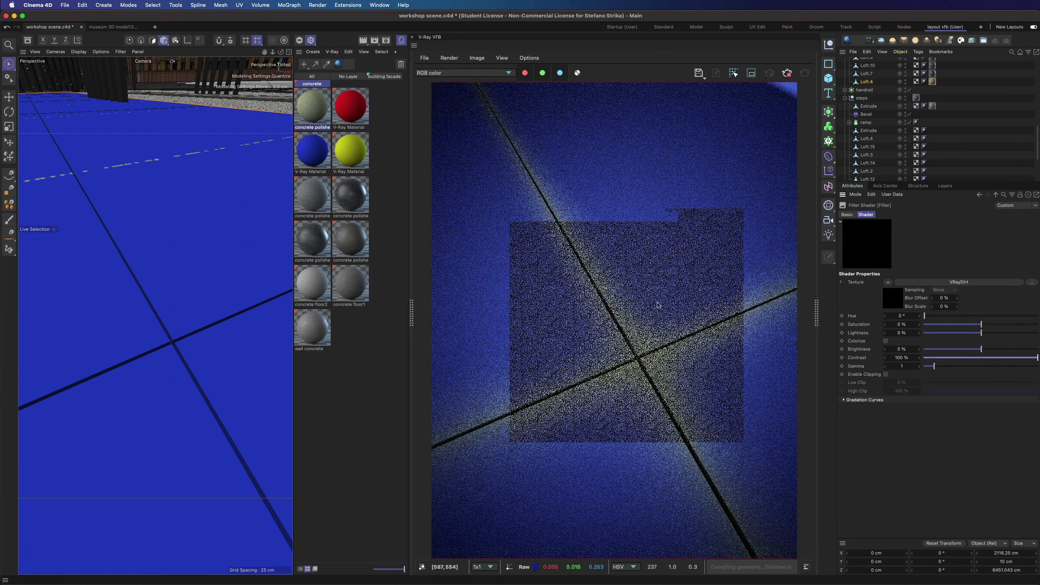
drag(933, 367, 900, 364)
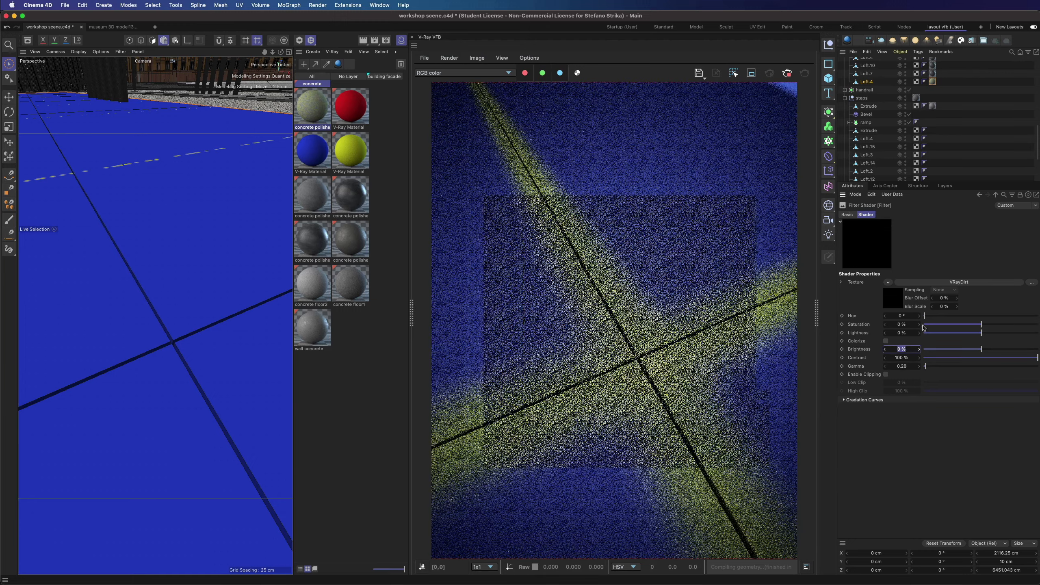
drag(981, 333, 1030, 332)
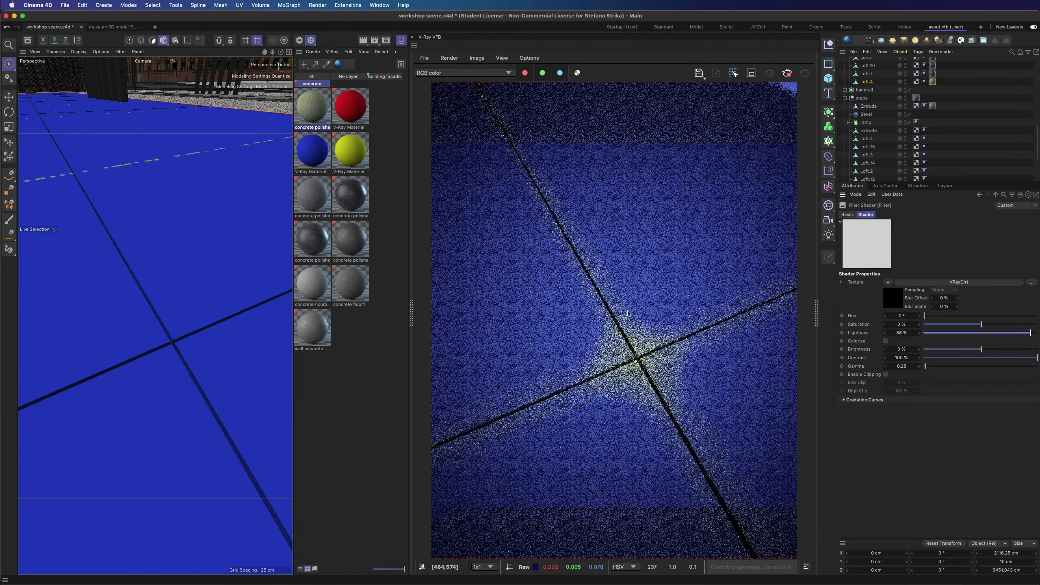
Enable clipping in the Filter shader with Low Clip at 129% and High Clip at 62%, and inspect the joint mask.
click(885, 374)
drag(924, 383, 1038, 383)
click(998, 391)
double_click(915, 384)
text(129)
key(Tab)
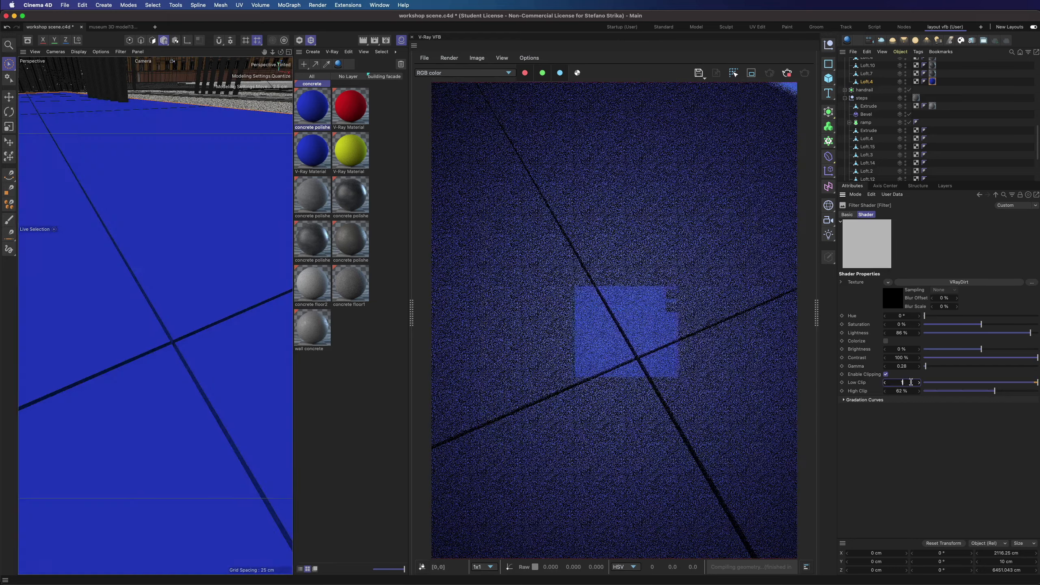
scroll(167, 299, down, 6)
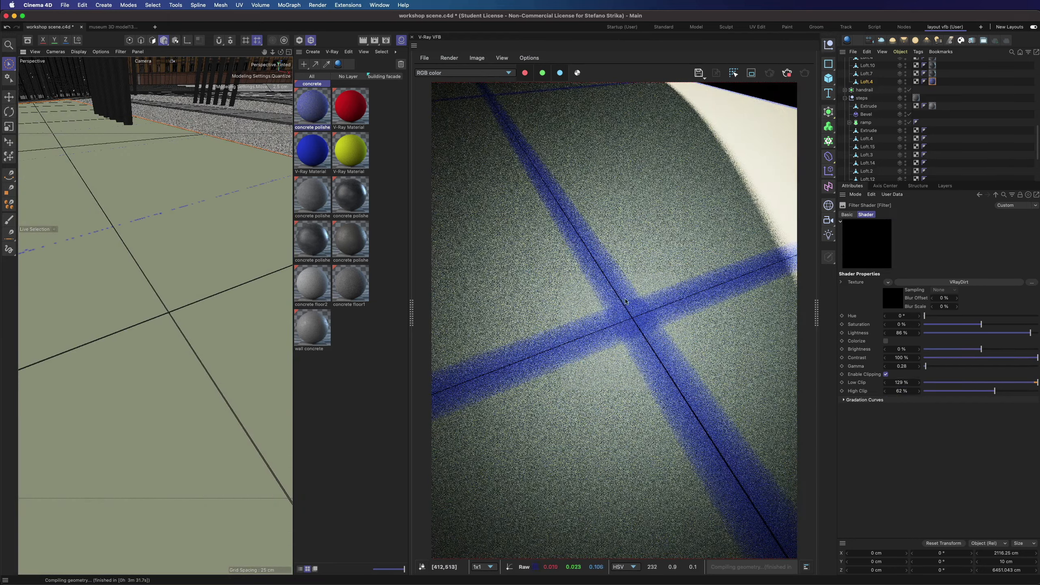
scroll(178, 322, up, 6)
scroll(178, 322, down, 7)
Nest Layer 1's mask in a second Filter shader and set its Contrast to 100% and Gamma to 0.33.
click(992, 196)
click(899, 356)
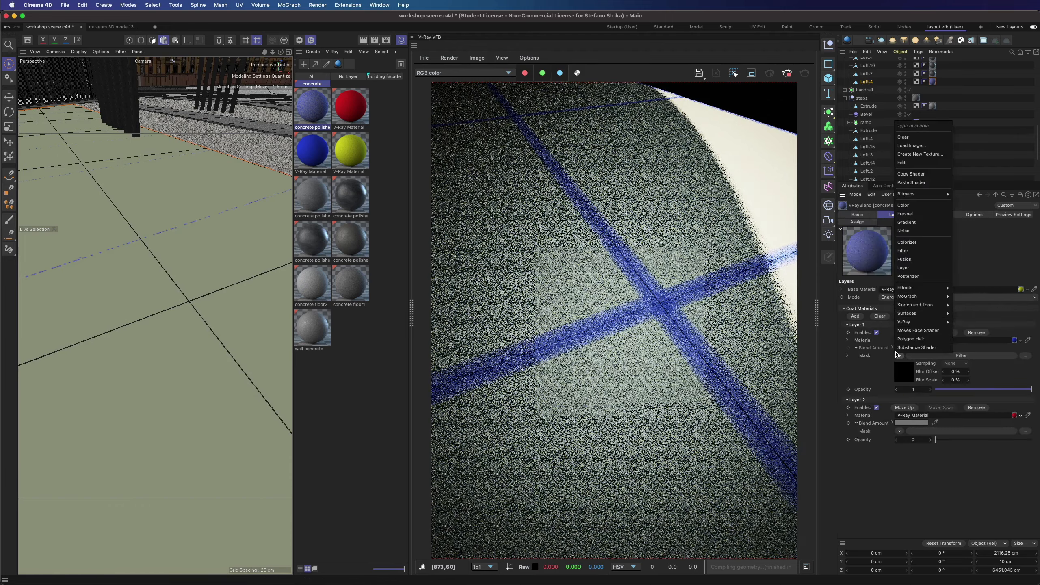
click(912, 252)
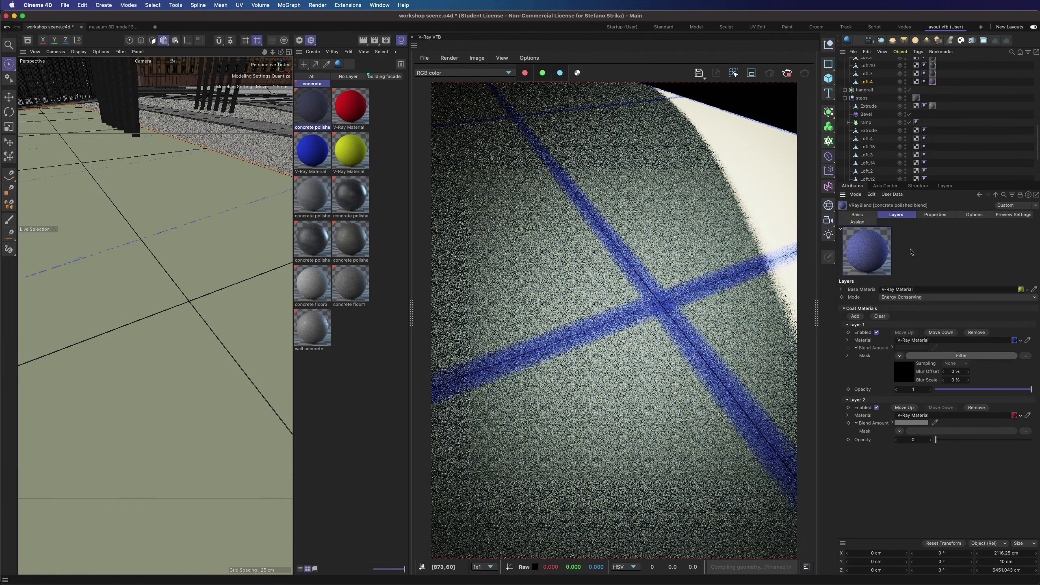
click(943, 356)
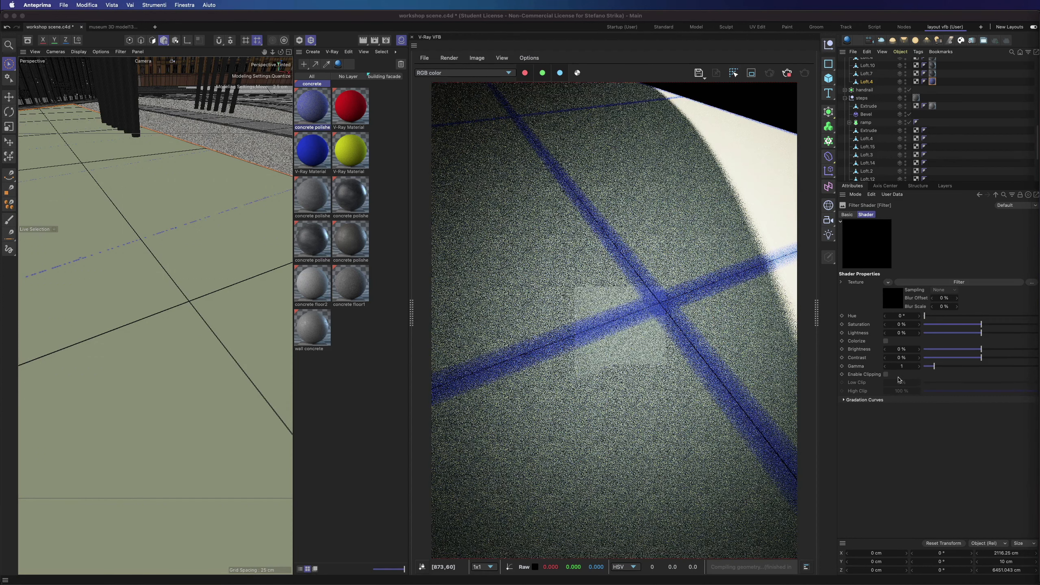
click(988, 18)
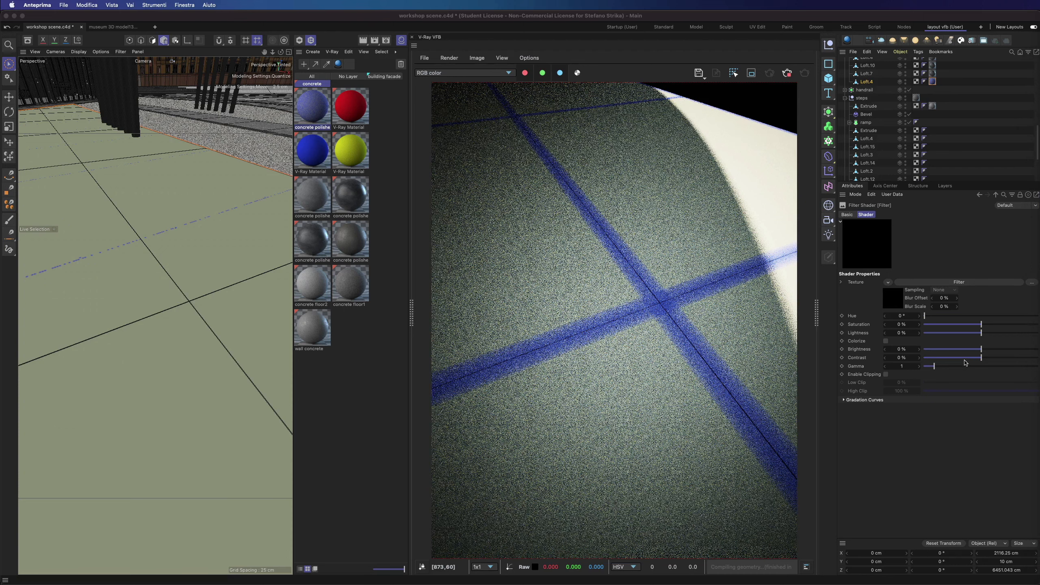
drag(981, 357, 1038, 358)
scroll(189, 301, up, 3)
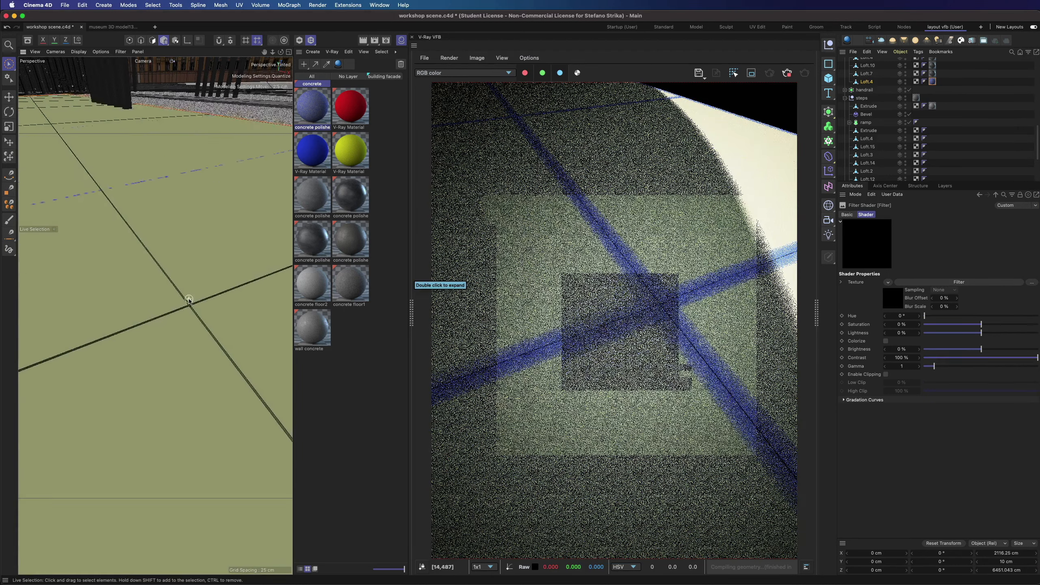
scroll(188, 301, up, 3)
scroll(188, 301, down, 2)
click(909, 367)
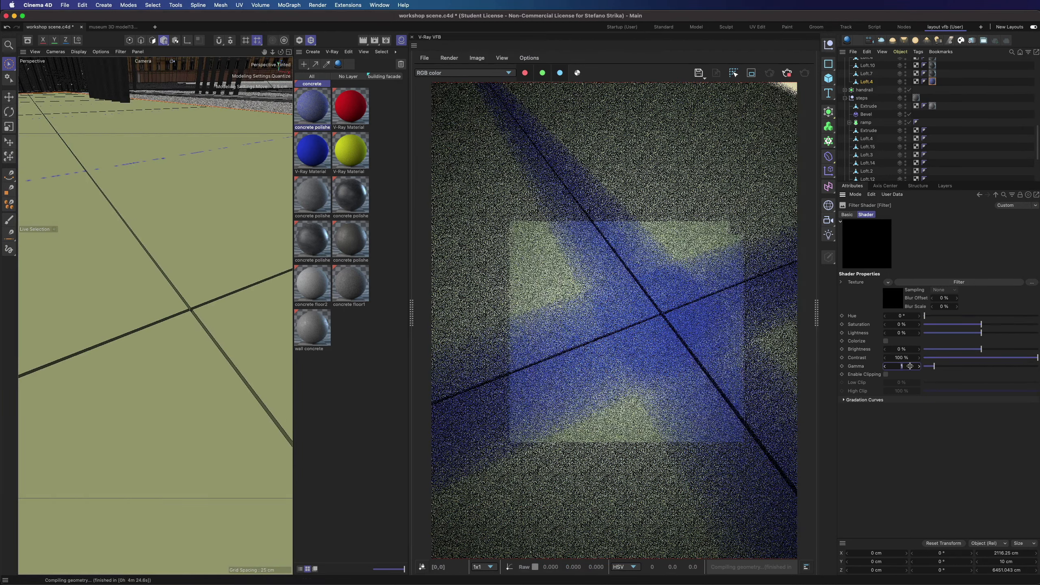
text(0.33)
click(900, 349)
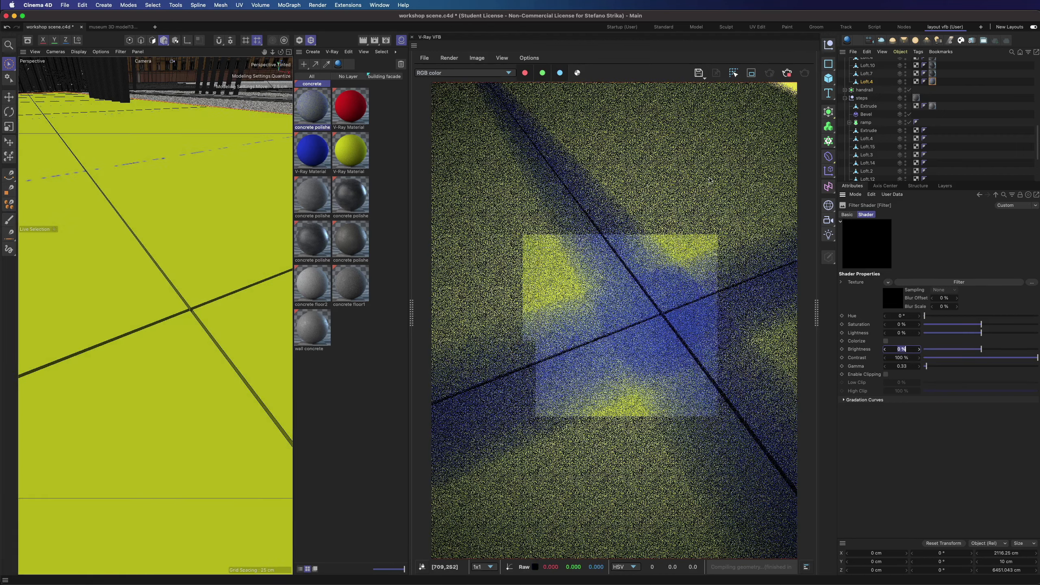
scroll(189, 335, down, 3)
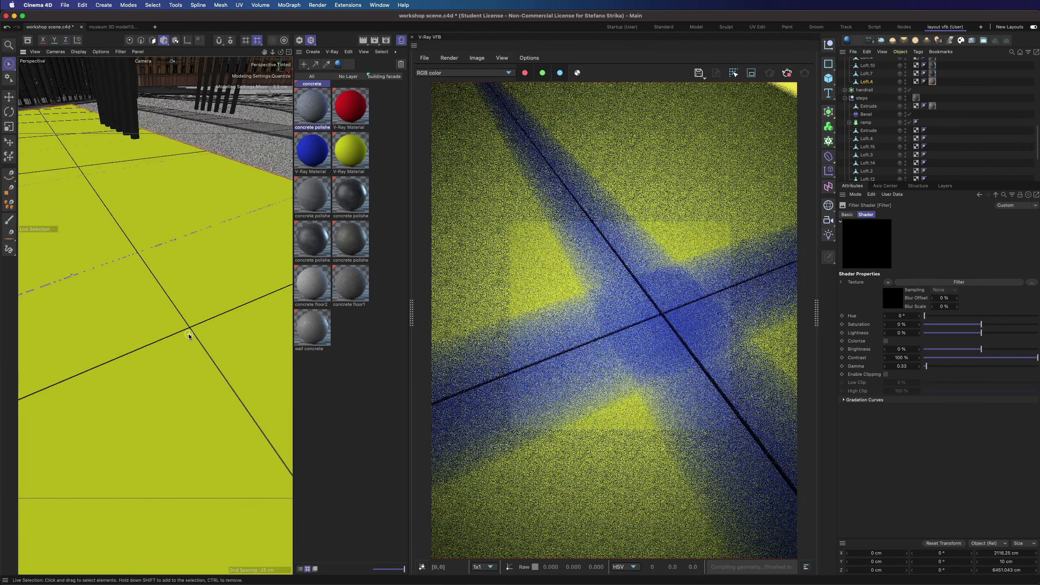
scroll(189, 334, down, 2)
scroll(190, 348, up, 2)
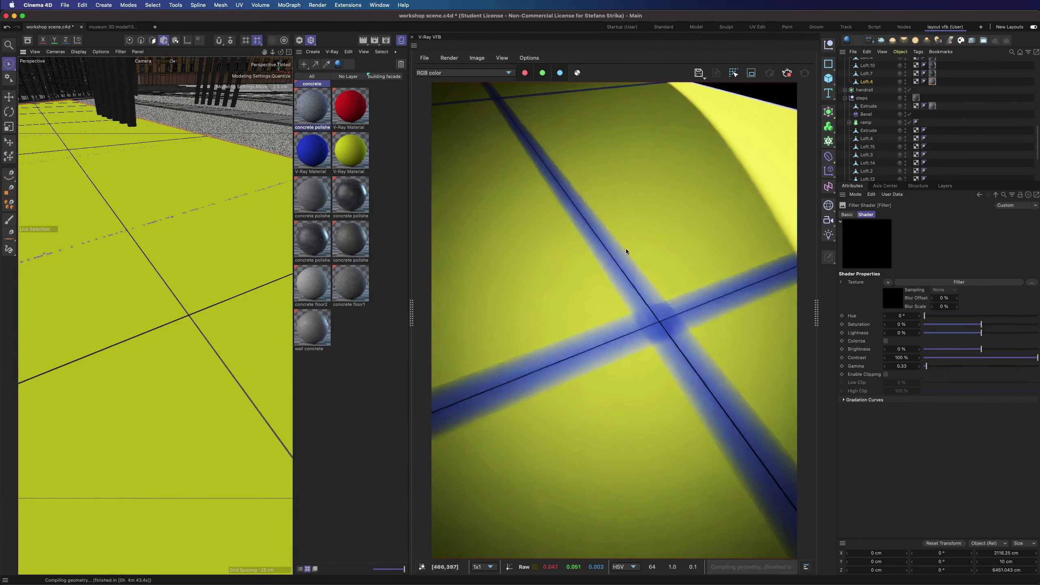
Check the floor joints in the Photoshop reference photo, return to Cinema 4D and load a Noise shader as VRayDirt's Radius texture.
mouse_move(759, 584)
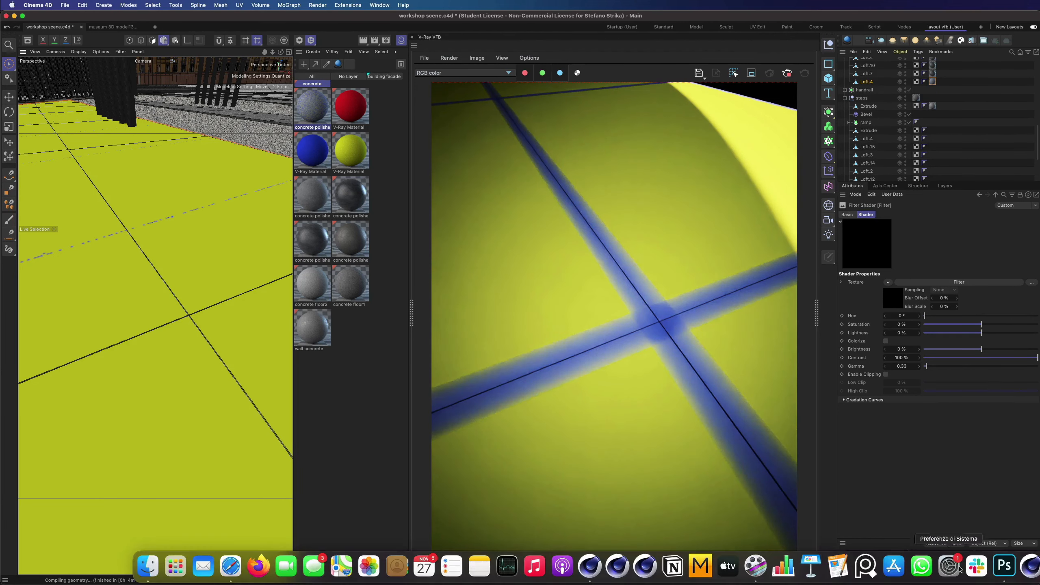
click(1004, 569)
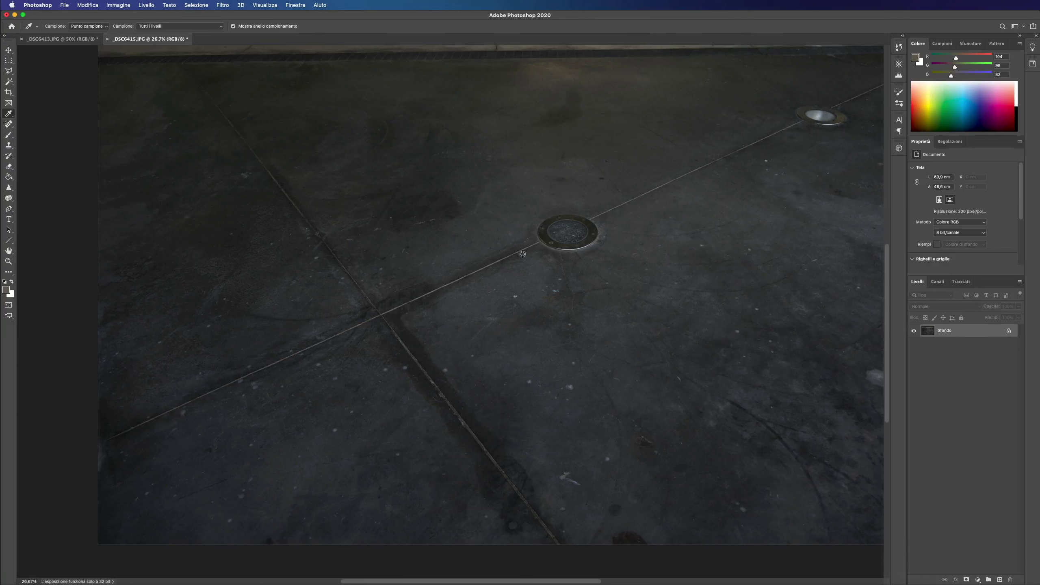
mouse_move(648, 560)
click(586, 568)
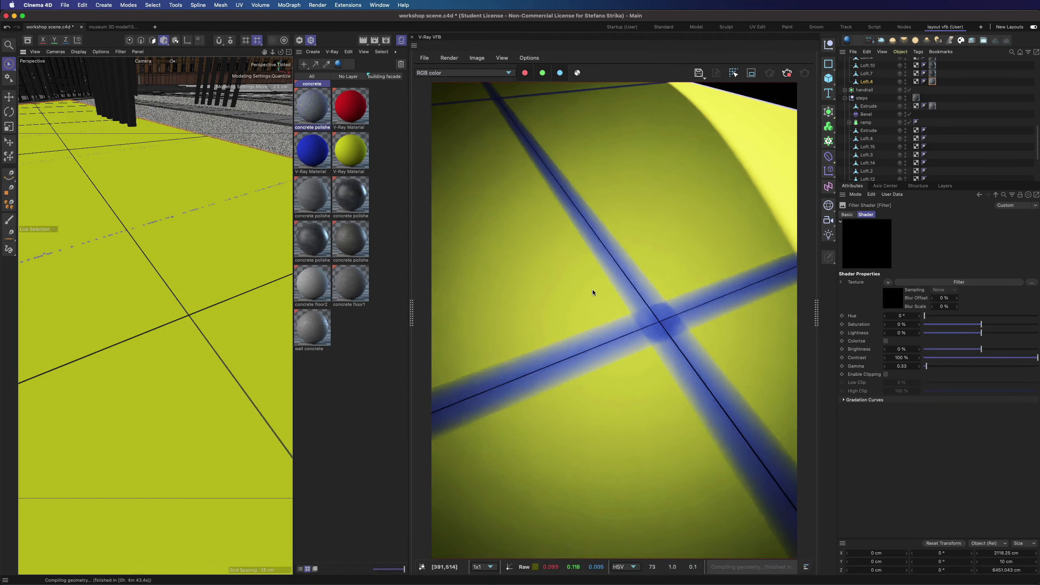
click(948, 282)
click(932, 282)
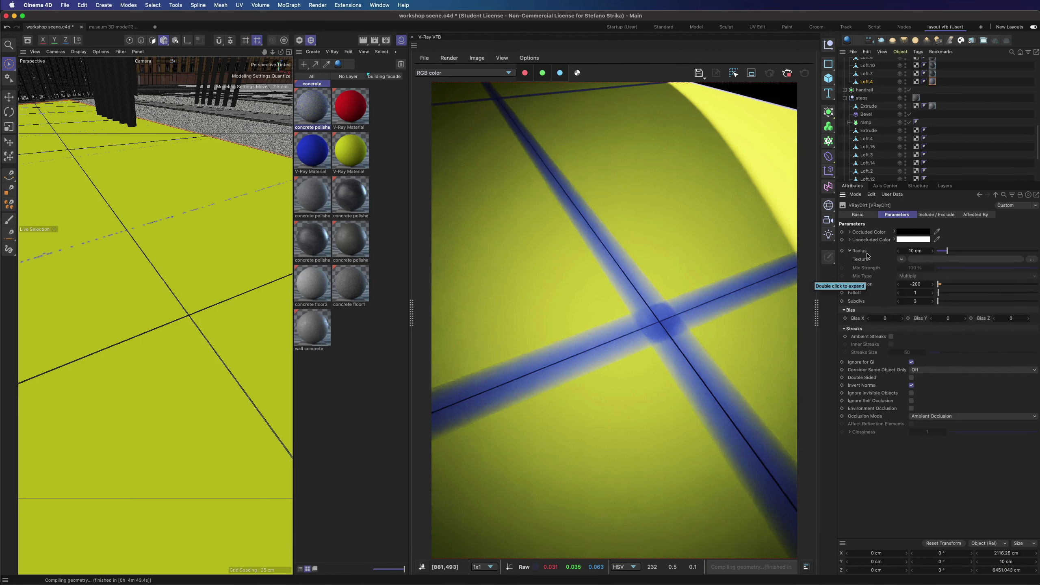
key(super+Tab)
click(914, 262)
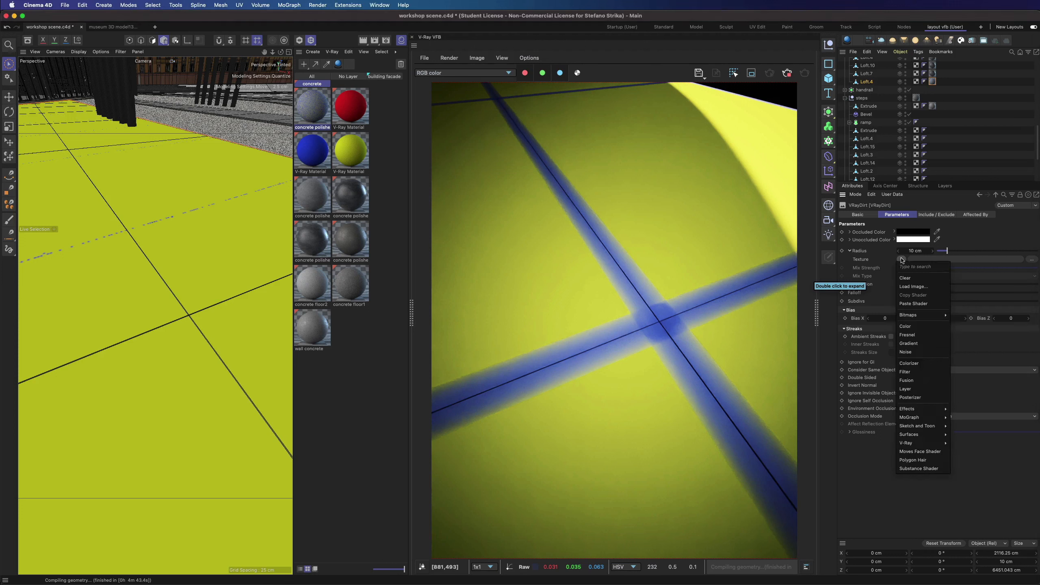
click(906, 352)
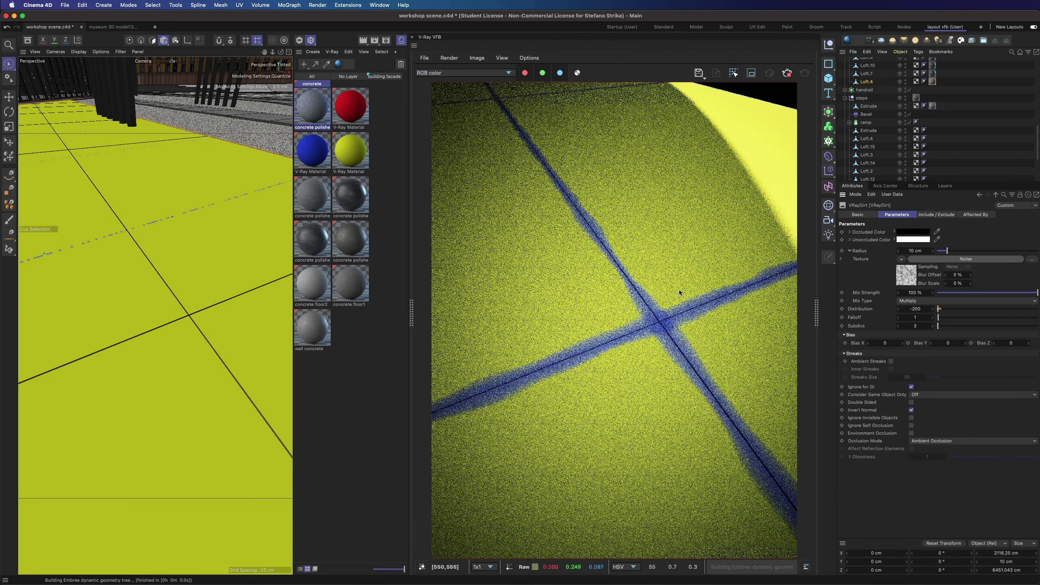
In the Radius Noise shader, set Low Clip to 27%, High Clip to 55%, Brightness to 5% and Contrast to -20%.
click(966, 259)
drag(1038, 429, 975, 447)
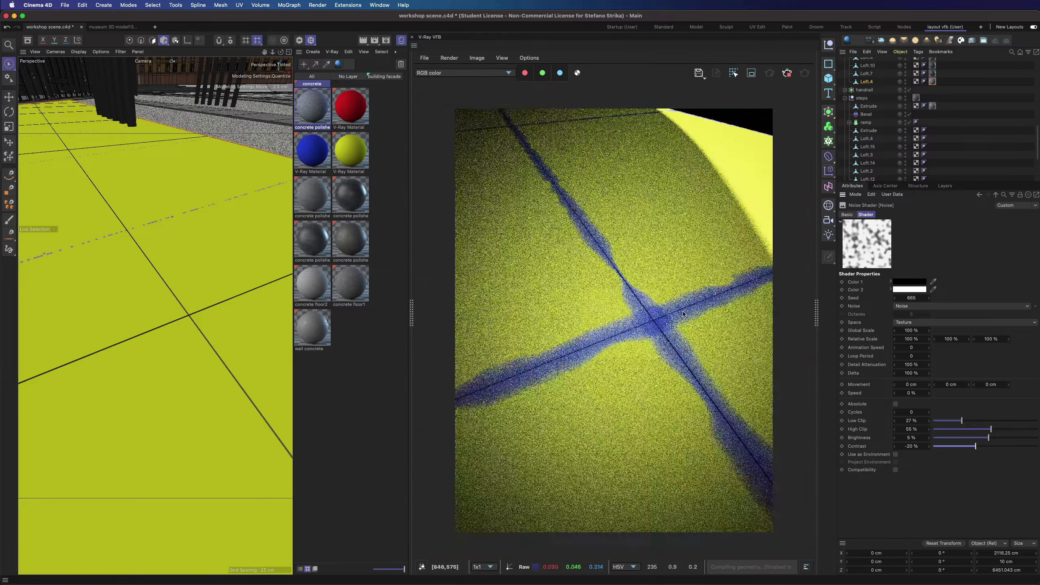
scroll(626, 246, up, 1)
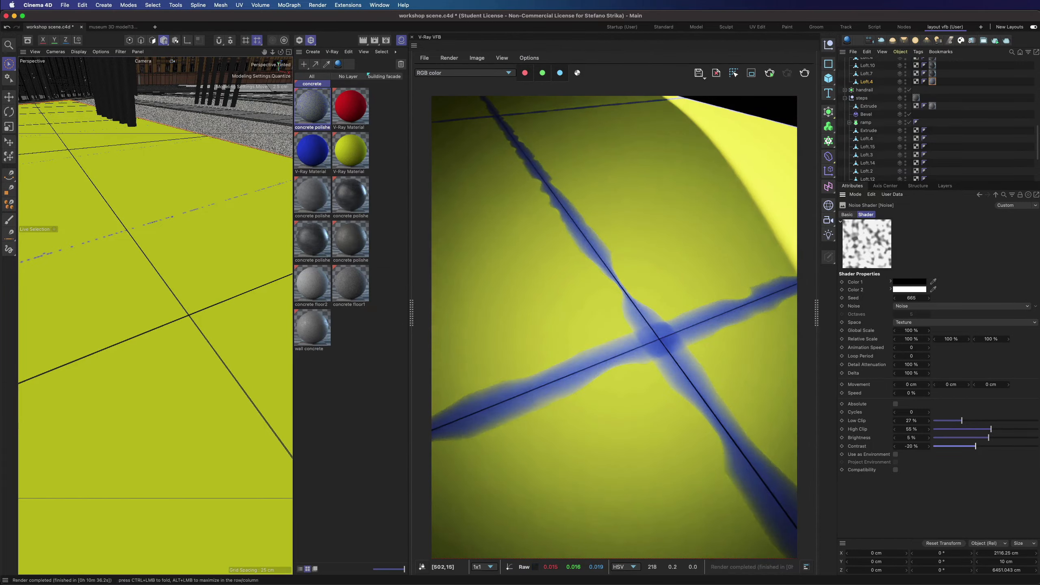
Switch to Photoshop and examine the edges of the floor joints and their dark borders close up in the reference photo.
mouse_move(860, 570)
click(1007, 566)
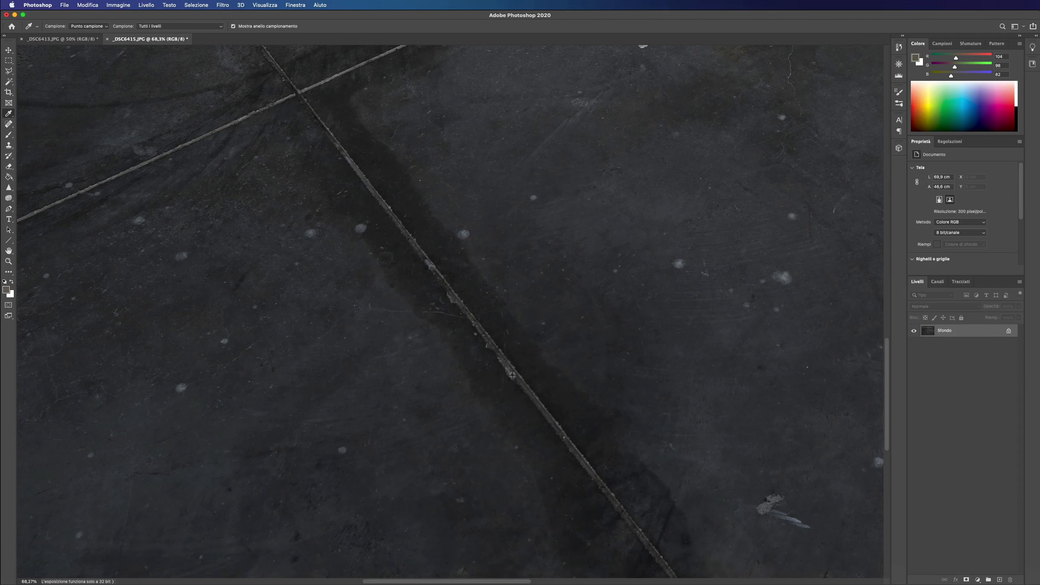
alt+scroll(360, 186, up, 3)
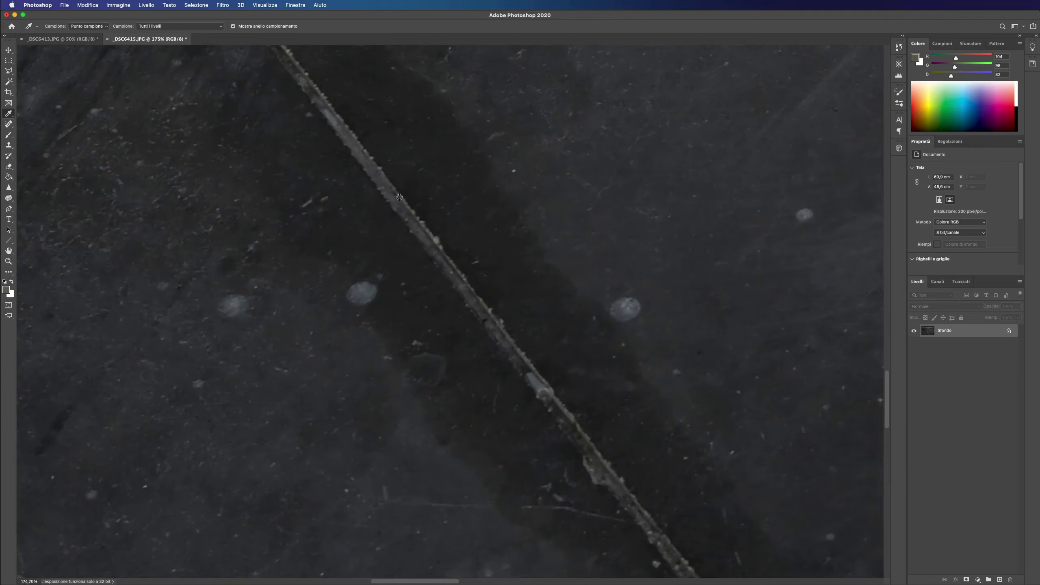
alt+scroll(400, 197, up, 3)
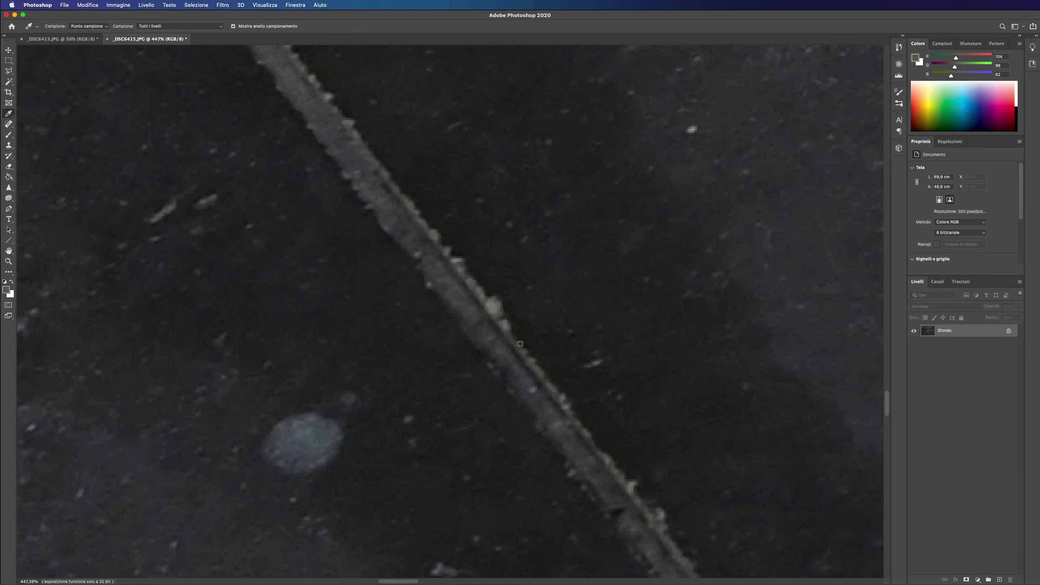
alt+scroll(524, 337, down, 5)
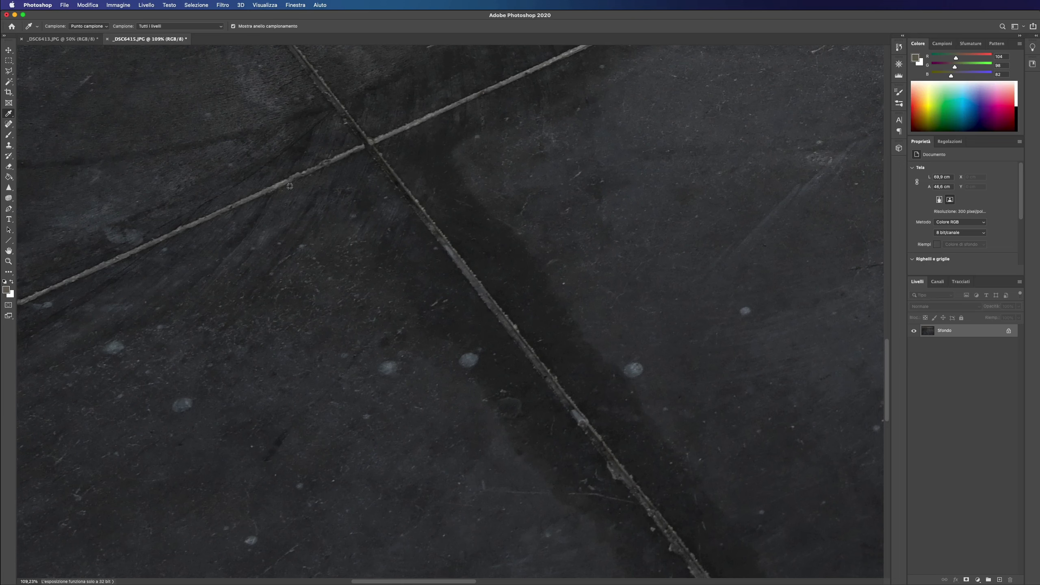
Return to Cinema 4D, set the polished concrete blend's Layer 2 Opacity to 1 and give it a copy of Layer 1's Filter mask.
click(586, 568)
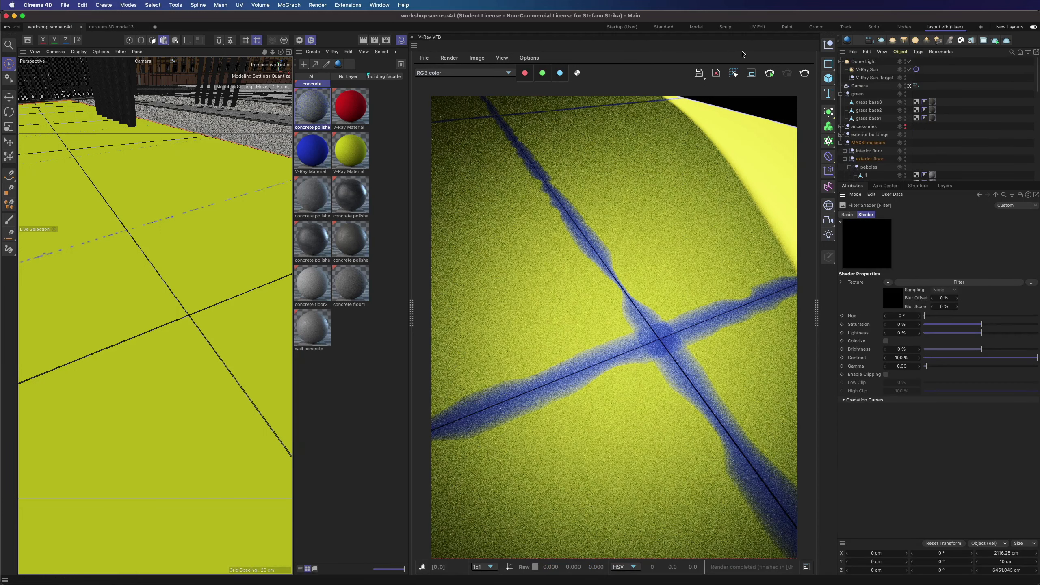
click(769, 73)
click(315, 106)
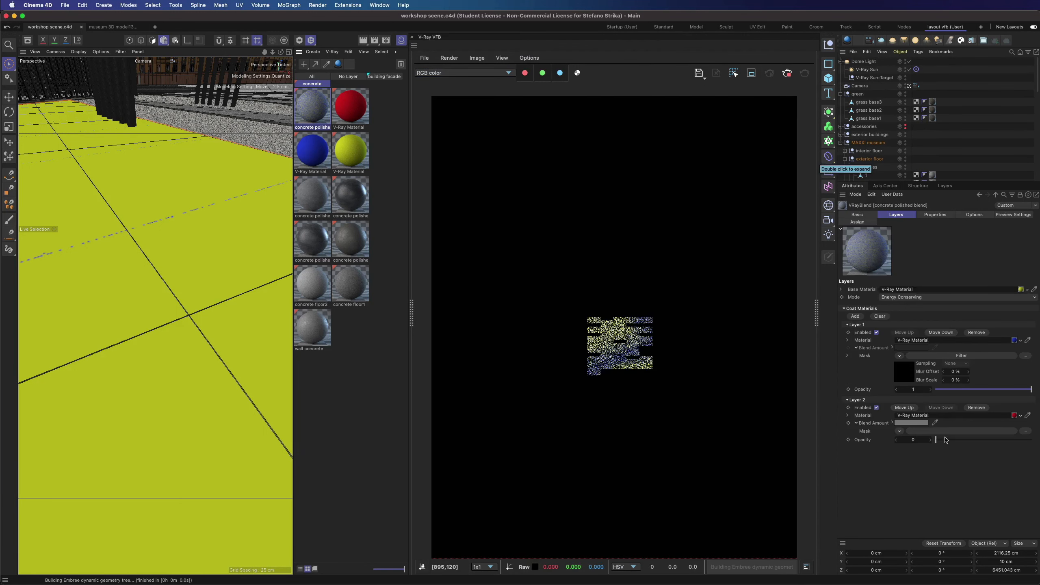
drag(938, 441, 1031, 439)
click(899, 356)
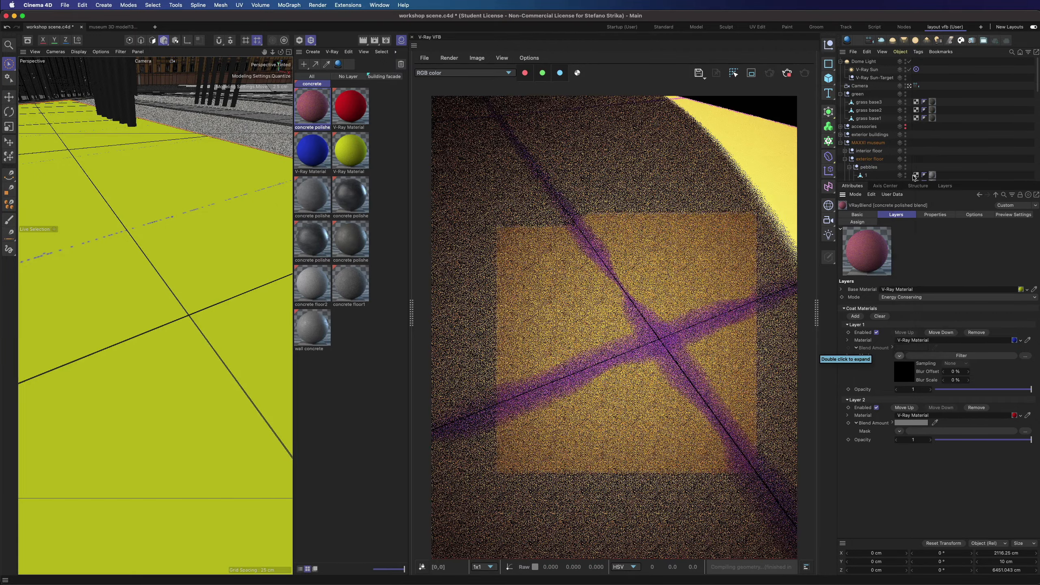
click(920, 258)
In the VRayDirt shader nested in Layer 2's mask, set the Radius to 1 cm and inspect the rendered joint closer up.
click(950, 431)
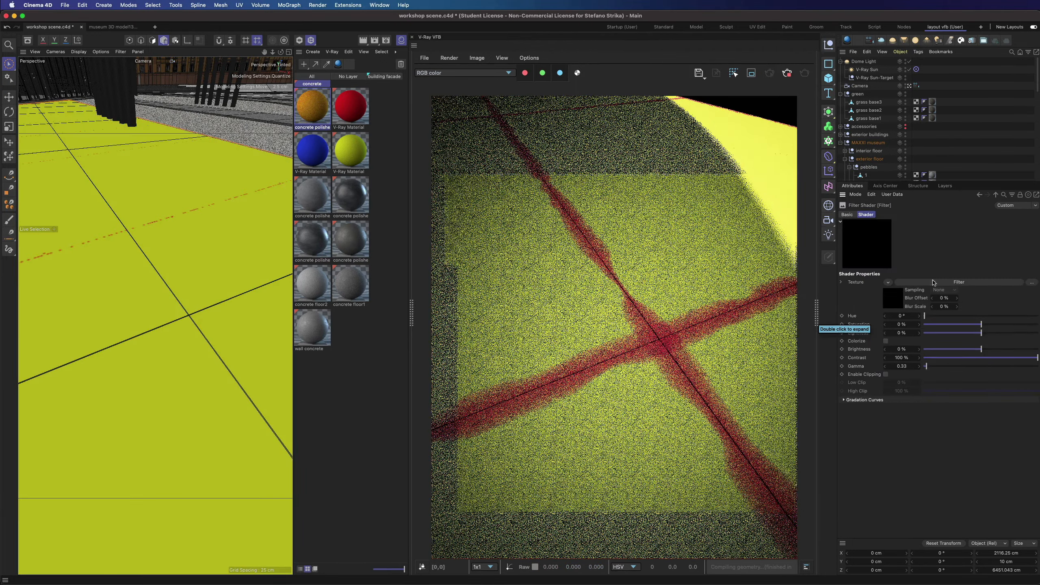
click(942, 284)
double_click(915, 251)
text(1)
key(Tab)
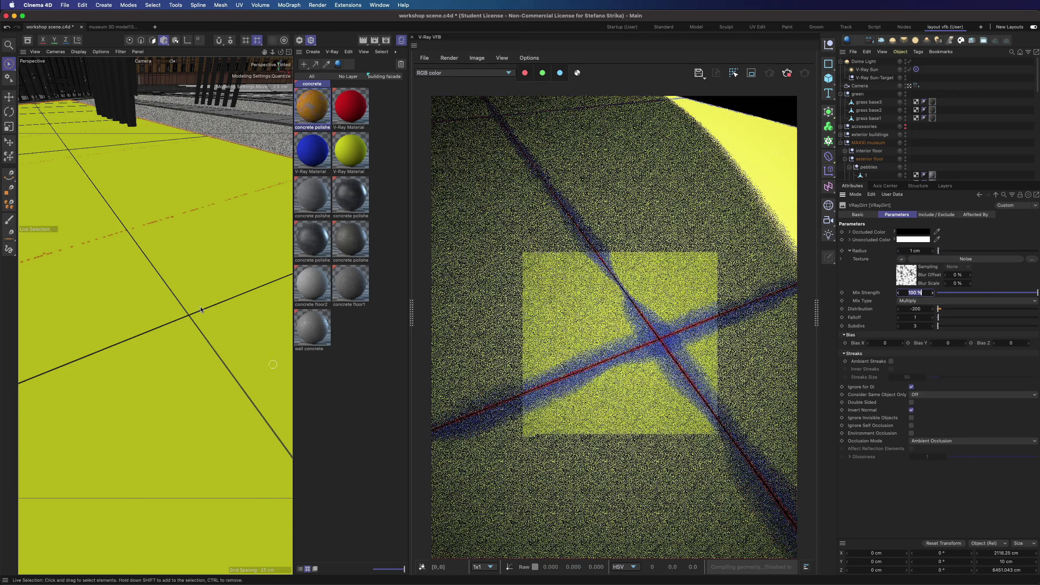
scroll(190, 322, up, 5)
scroll(188, 321, down, 4)
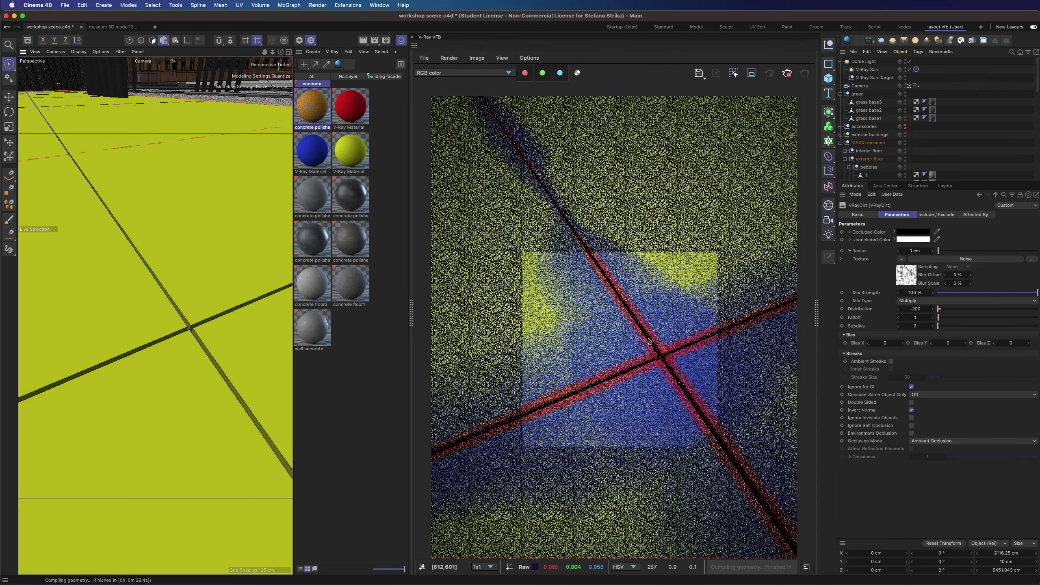
Set the Radius Noise shader's Global Scale to 33% and the VRayDirt Radius to 0.7 cm in Layer 2's mask.
click(906, 275)
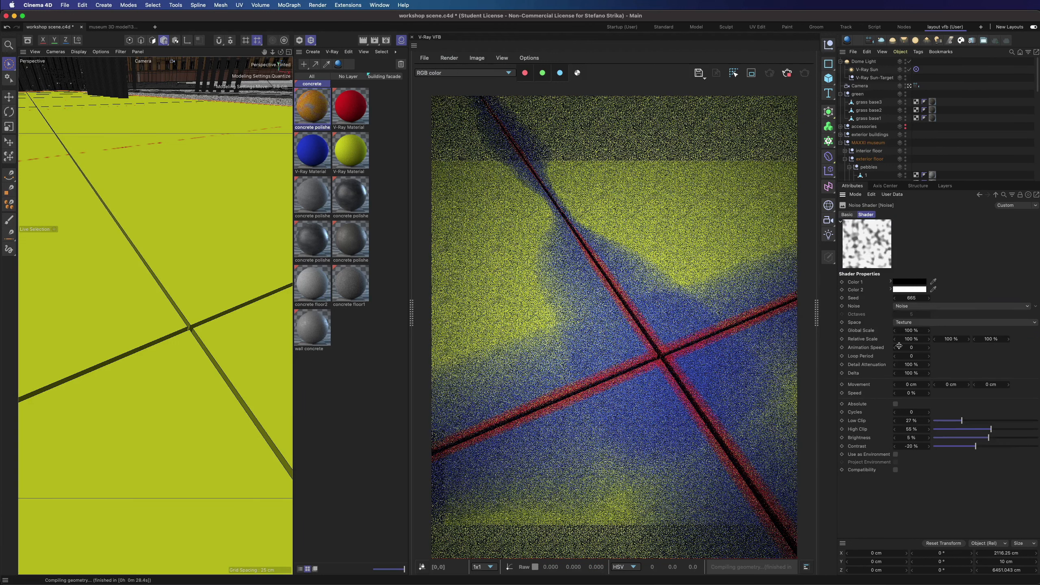
double_click(912, 330)
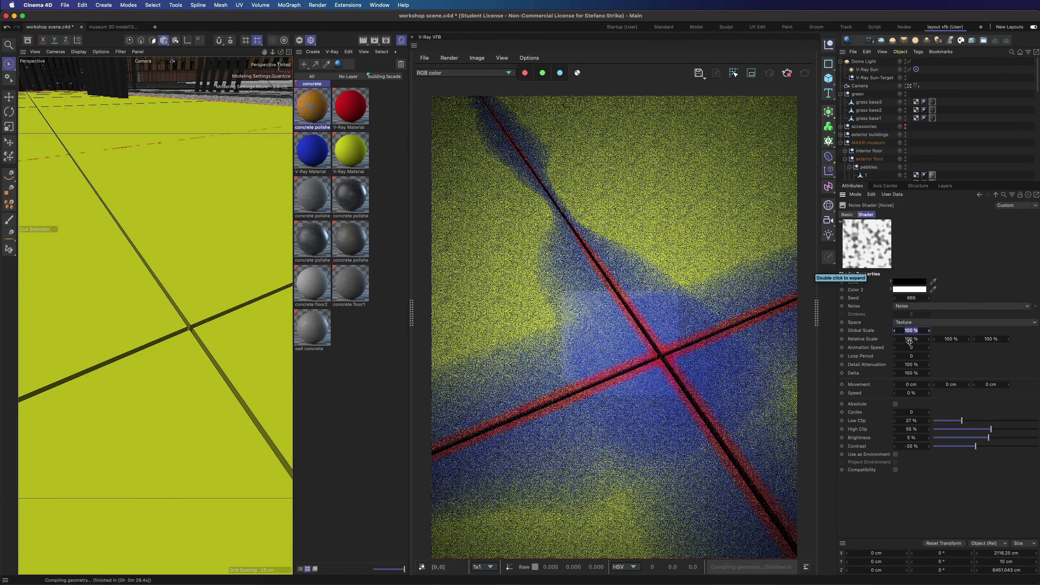
text(33)
key(Tab)
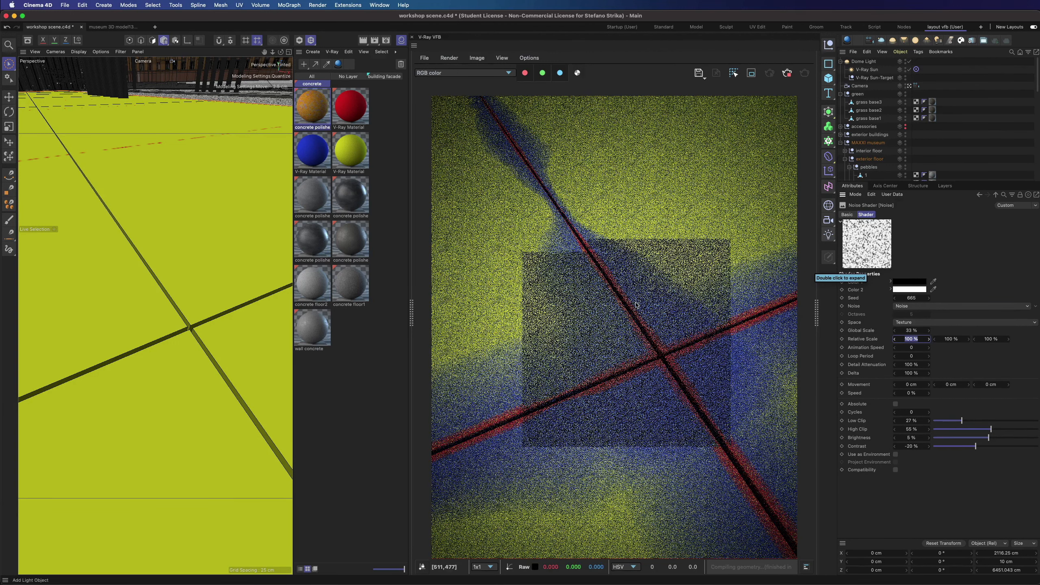
click(996, 195)
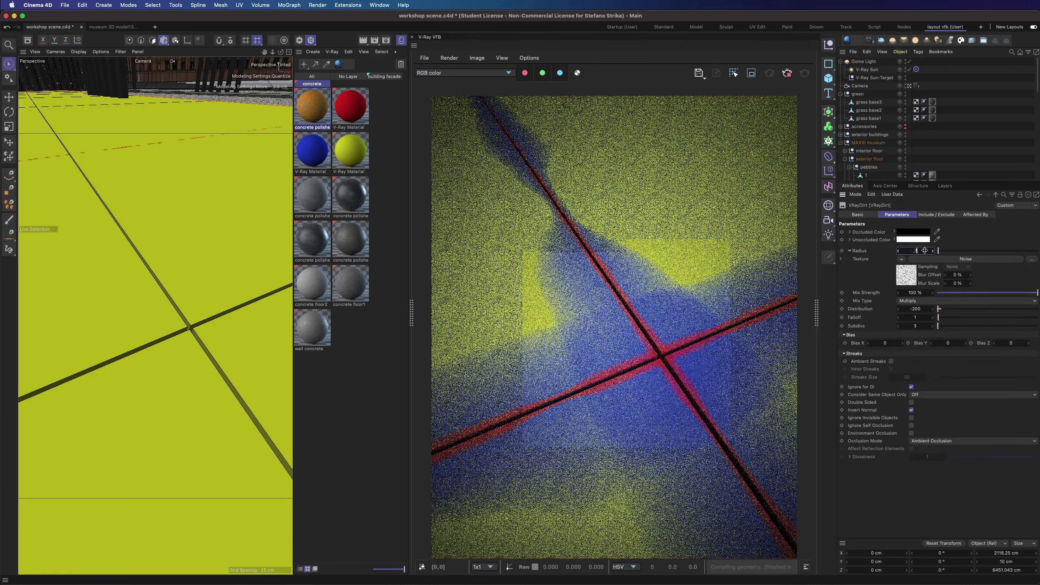
scroll(239, 334, down, 5)
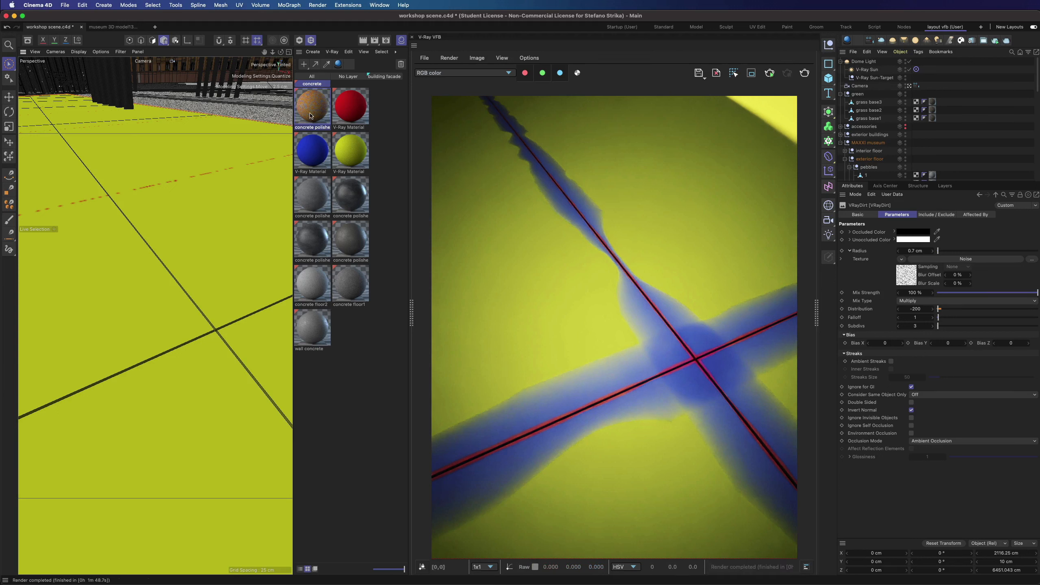
Replace the blend's test colours with concrete polished1A as base, polished1B on Layer 1 and polished1C on Layer 2, and render the floor.
click(312, 115)
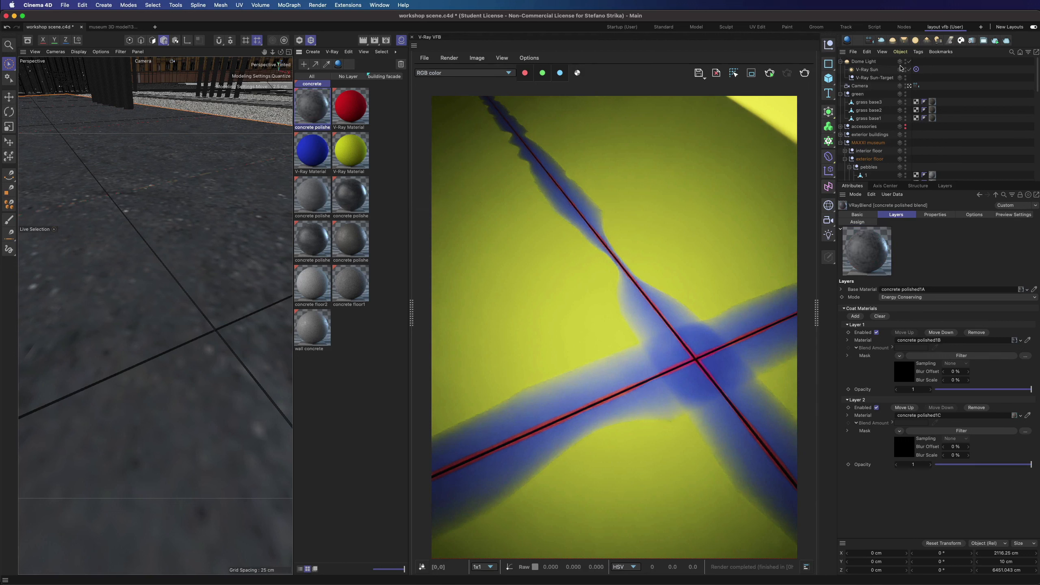
click(804, 72)
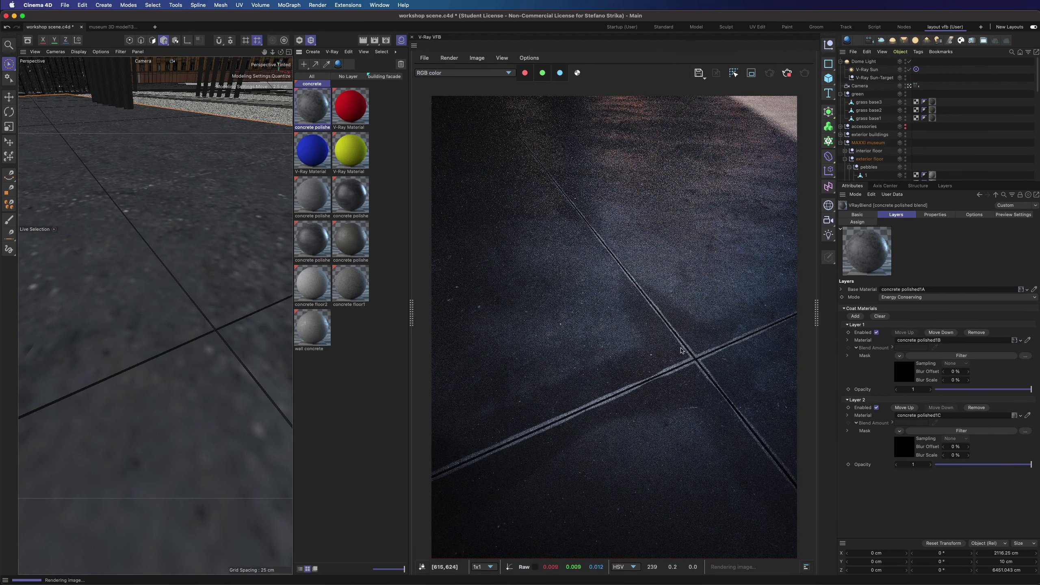
In Layer 2's Radius Noise shader, set Global Scale to 22%, Low Clip to 41% and Contrast to -5%, and render again.
click(947, 432)
click(933, 284)
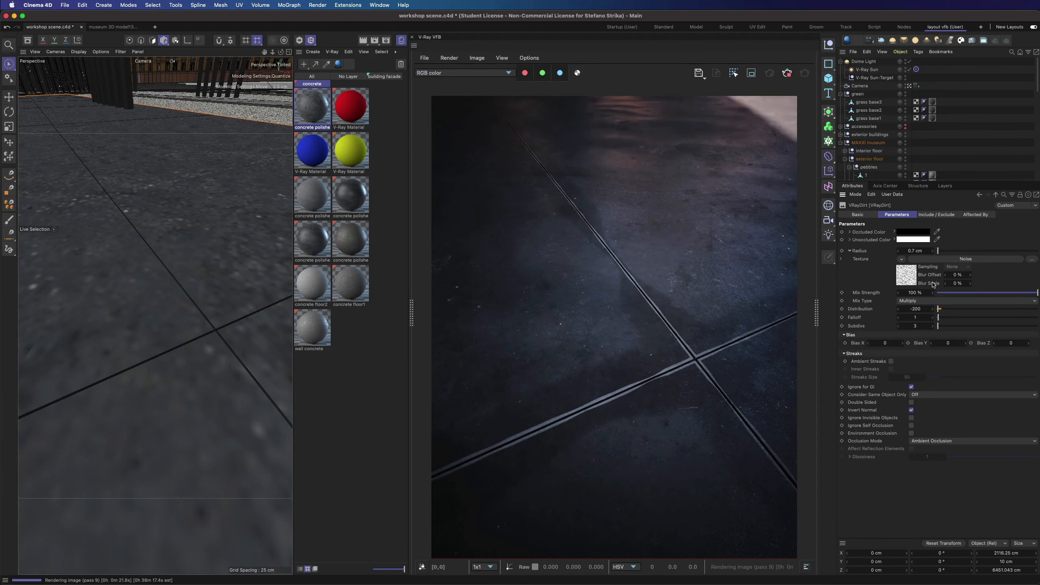
click(786, 77)
click(922, 259)
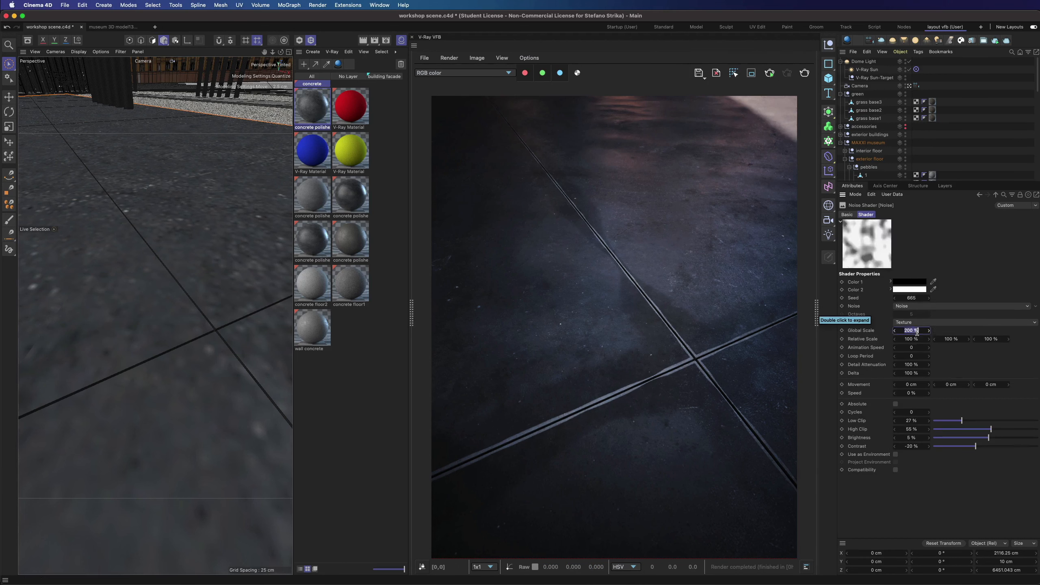
drag(976, 446, 984, 447)
click(804, 72)
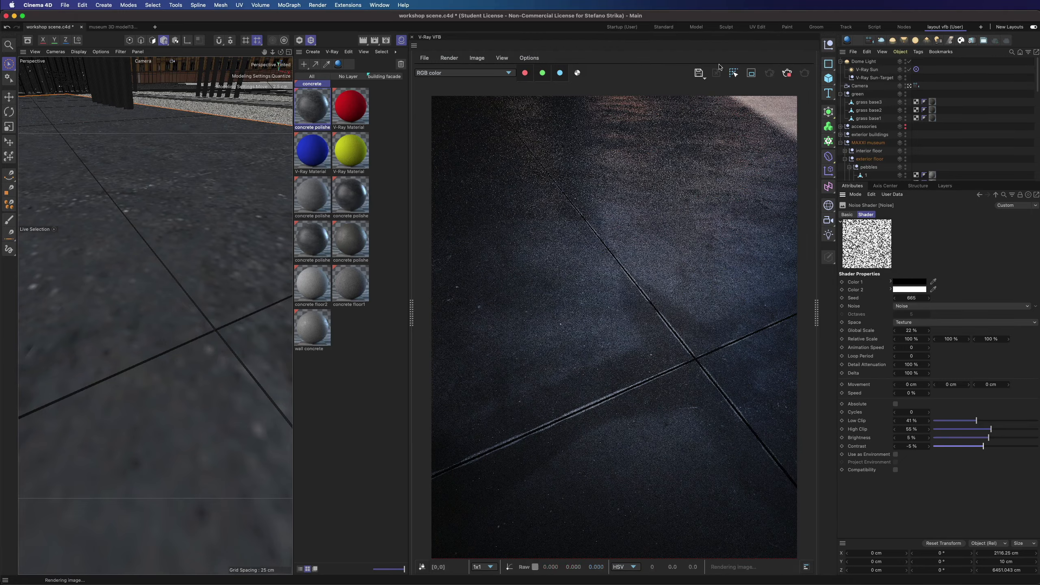
Start interactive rendering, examine the floor joints from a farther camera view in the diffuseFilter channel, and return to RGB color.
click(768, 75)
mouse_move(281, 52)
mouse_down()
mouse_move(282, 17)
mouse_move(283, 52)
mouse_up()
middle_drag(518, 200, 517, 169)
click(492, 74)
click(486, 100)
scroll(731, 431, up, 5)
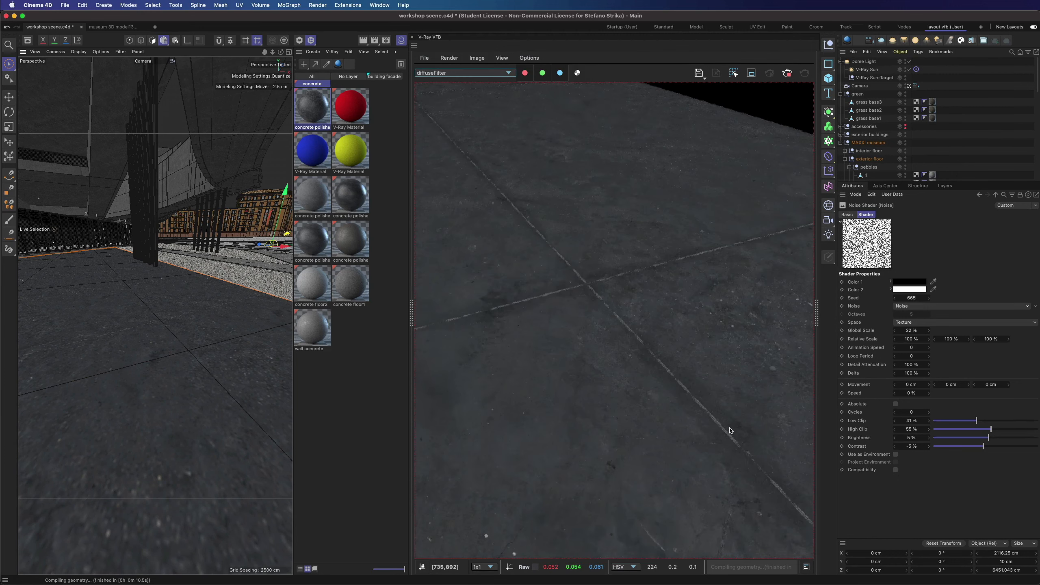
scroll(600, 299, down, 5)
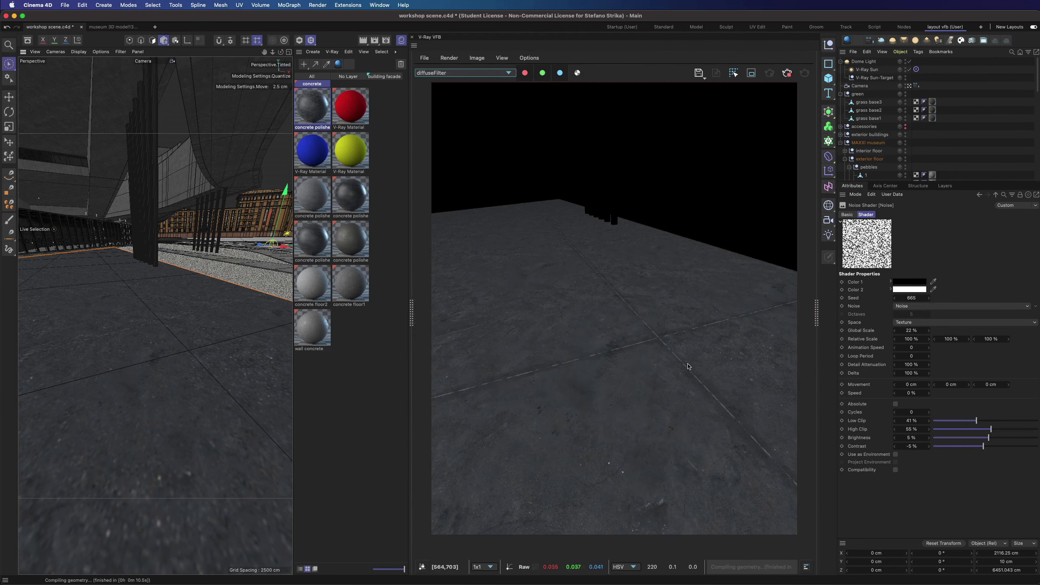
click(458, 73)
click(446, 83)
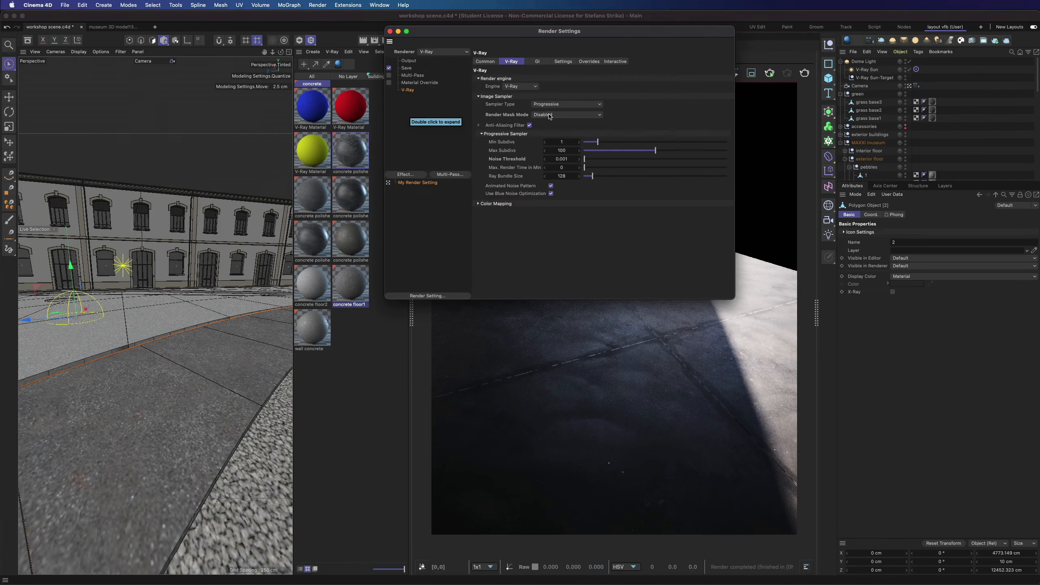
Set Render Mask Mode to Objects, add object 2 from the concrete floor1 group to the mask objects, and save the scene.
click(549, 115)
click(548, 140)
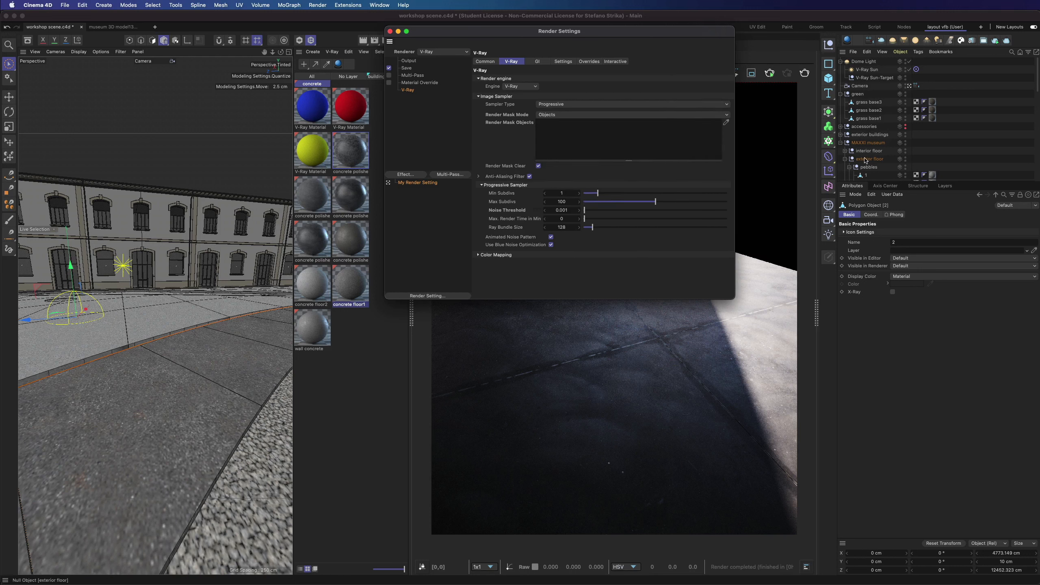
scroll(866, 160, down, 5)
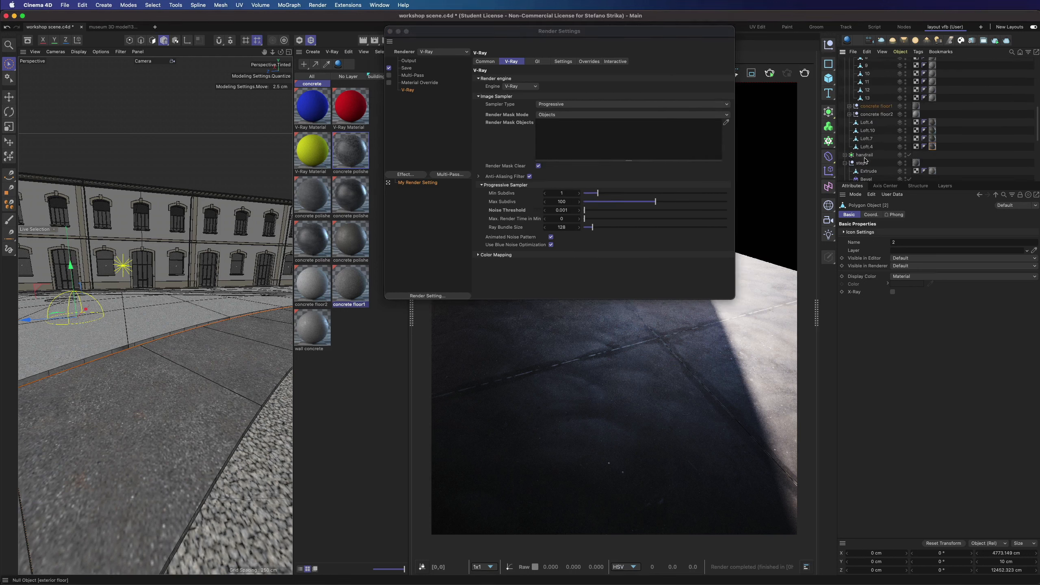
click(850, 106)
scroll(853, 109, down, 3)
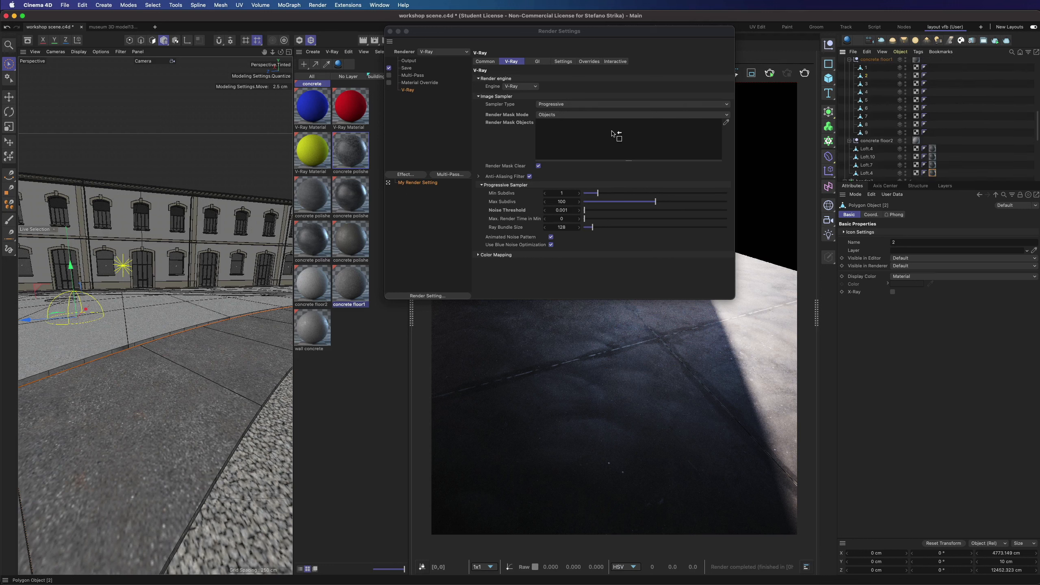
click(391, 32)
key(super+s)
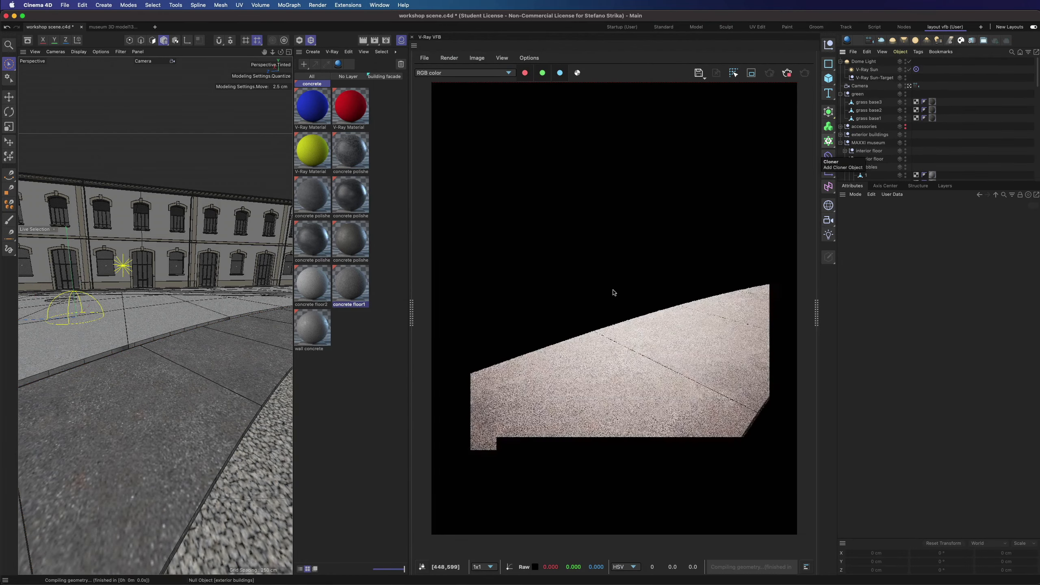
In the concrete floor1 material, wrap the diffuse bitmap in a Layer shader and add a VRayDirt layer above it in Multiply mode.
double_click(350, 285)
drag(282, 52, 282, 53)
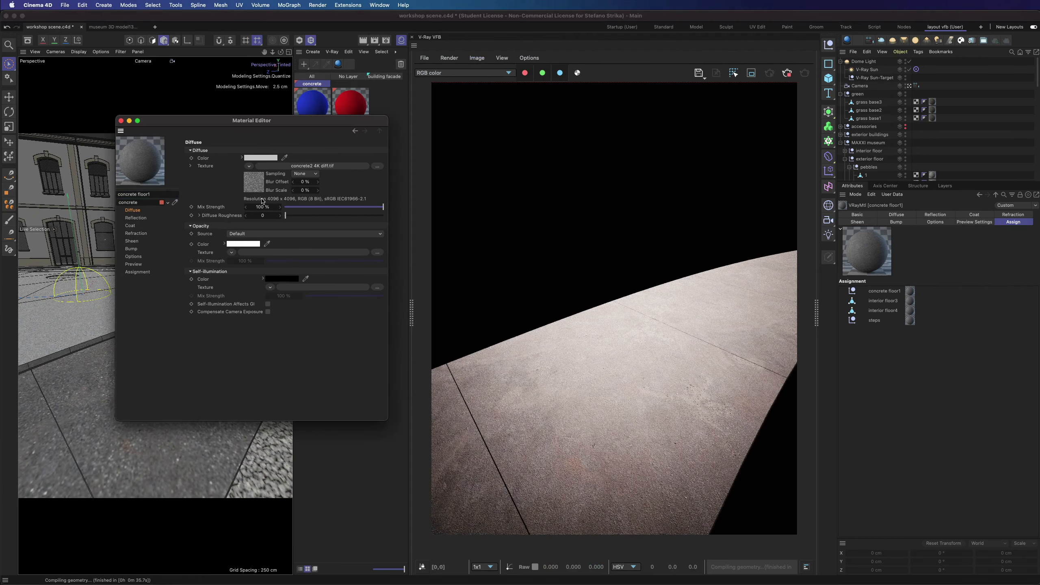
click(250, 166)
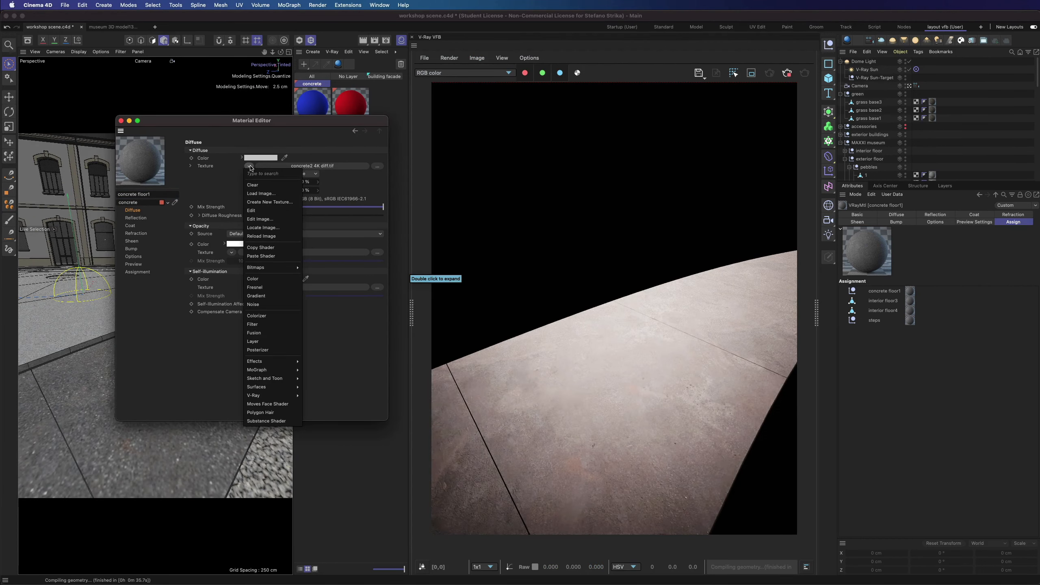
click(253, 341)
click(226, 215)
click(303, 381)
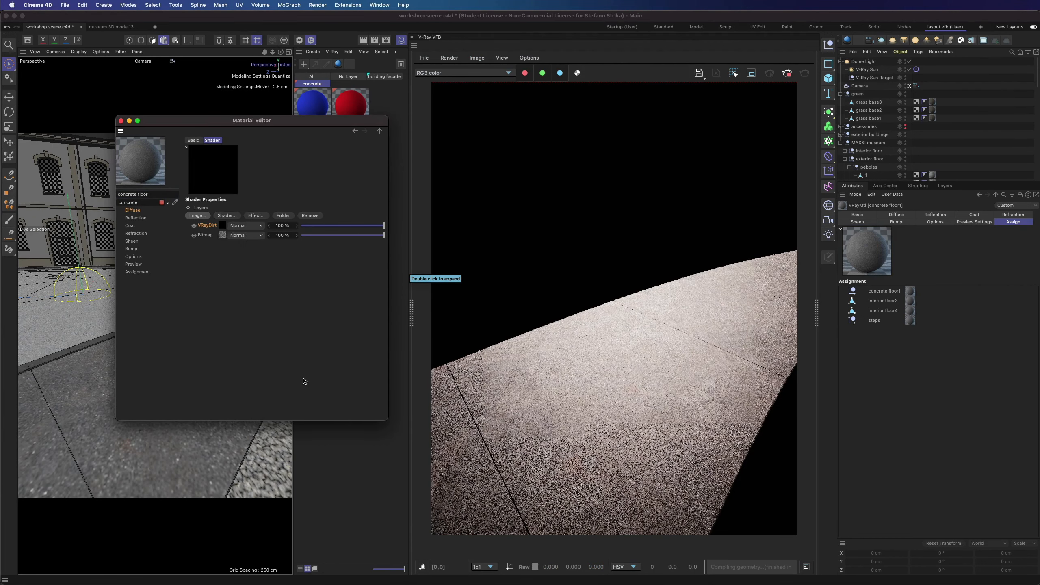
click(245, 226)
click(245, 234)
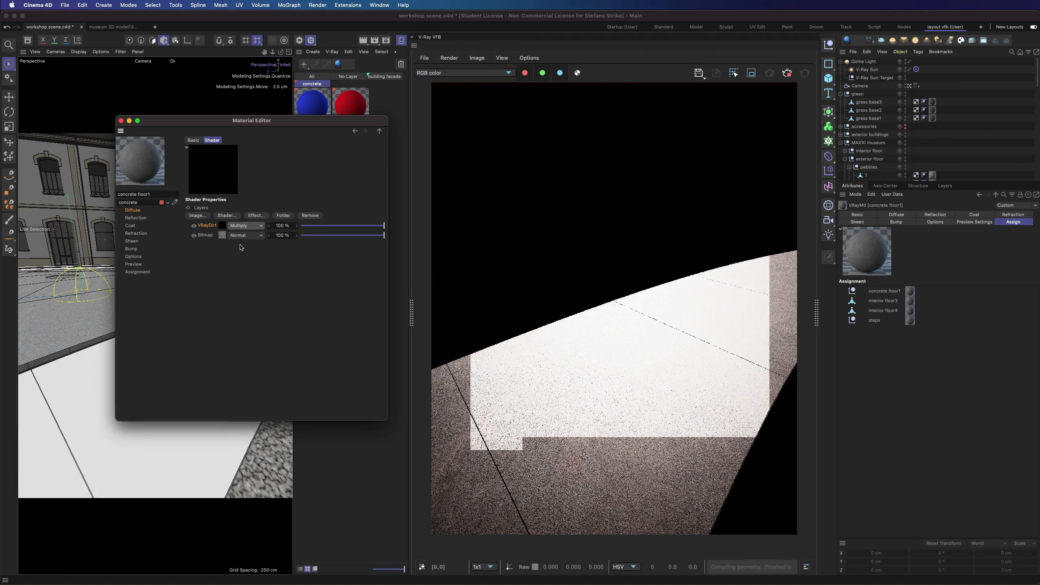
Set the VRayDirt layer's Distribution to -50, enable Invert Normal and view the result in the diffuseFilter channel.
click(223, 227)
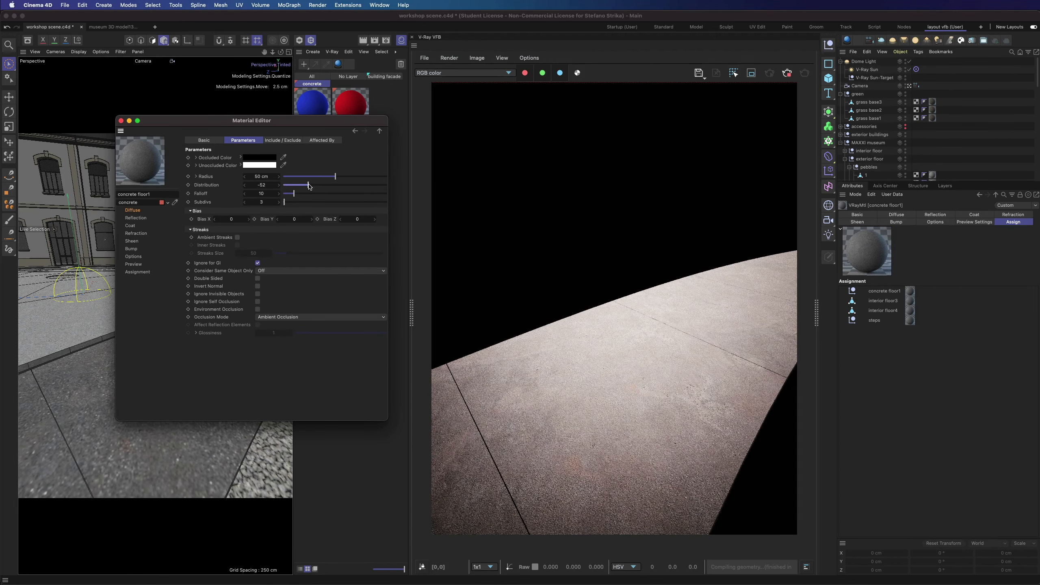
drag(308, 186, 310, 186)
click(257, 286)
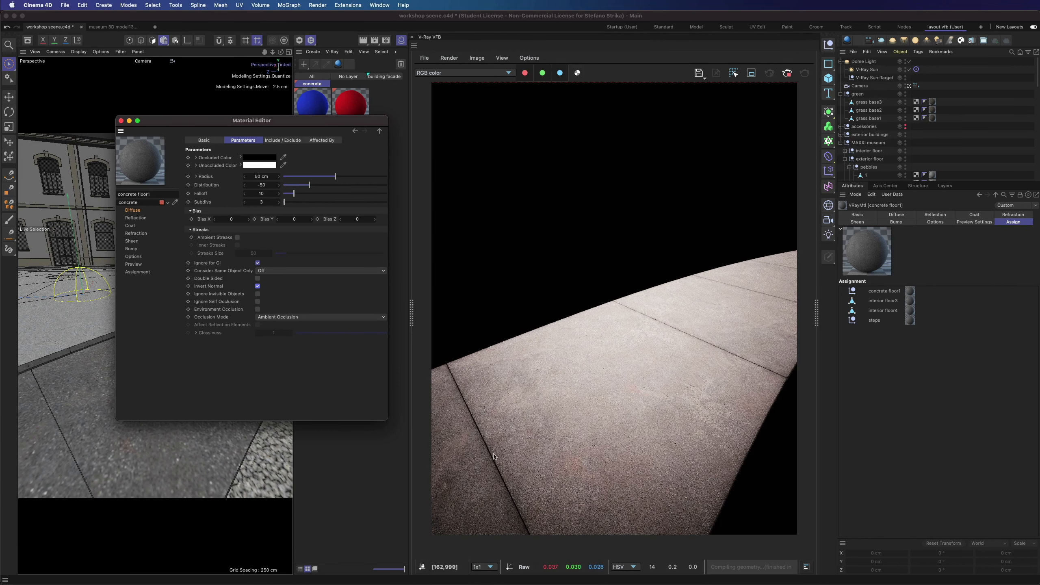
click(455, 77)
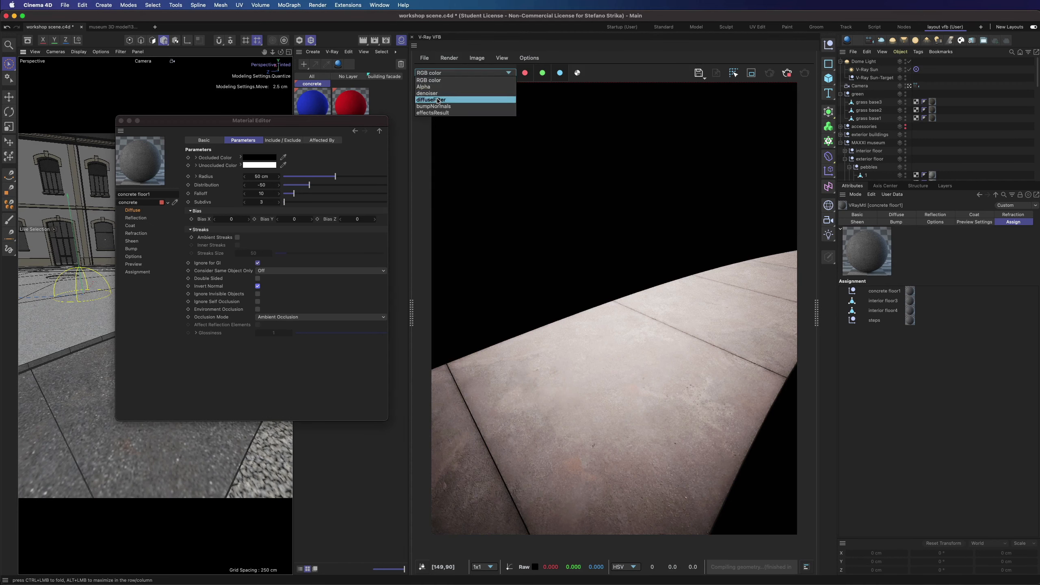
click(447, 102)
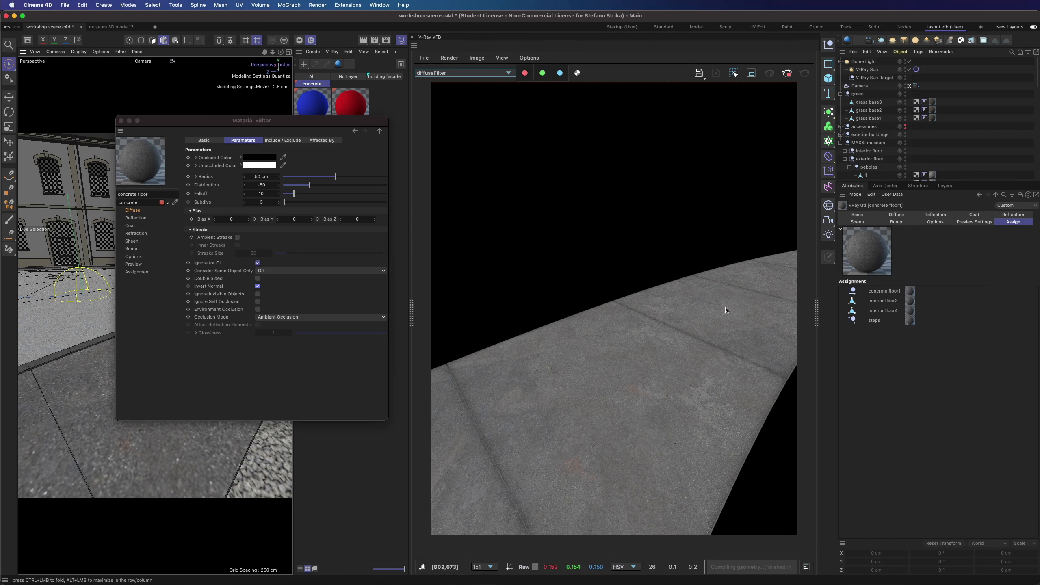
Return to concrete floor1's Diffuse settings and open the shader options of its Layer texture.
click(138, 210)
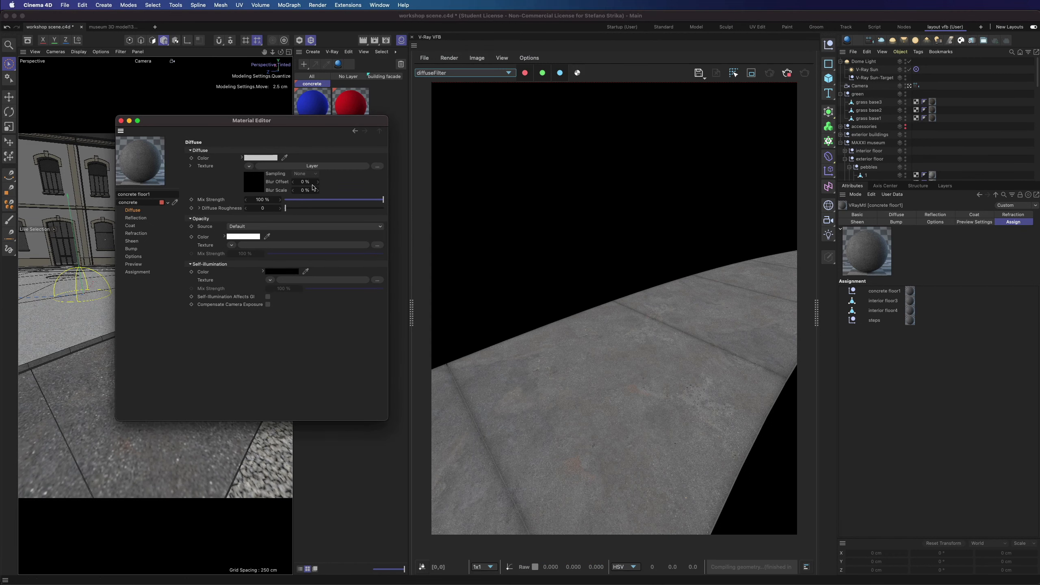
click(249, 166)
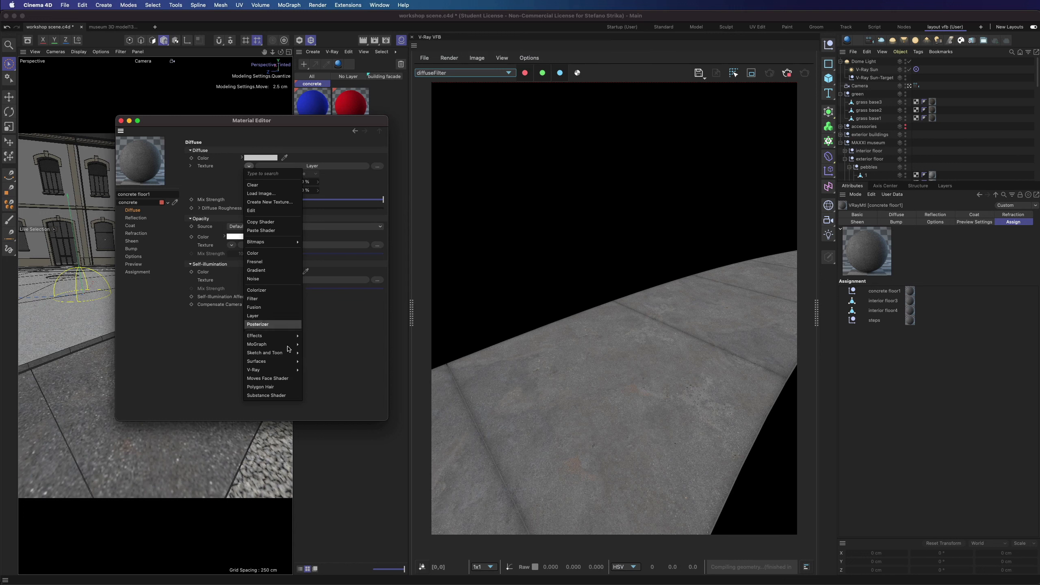
Wrap the diffuse layer texture of the concrete floor1 material in a VRayMultiSubTex shader and open its settings.
mouse_move(281, 371)
click(321, 446)
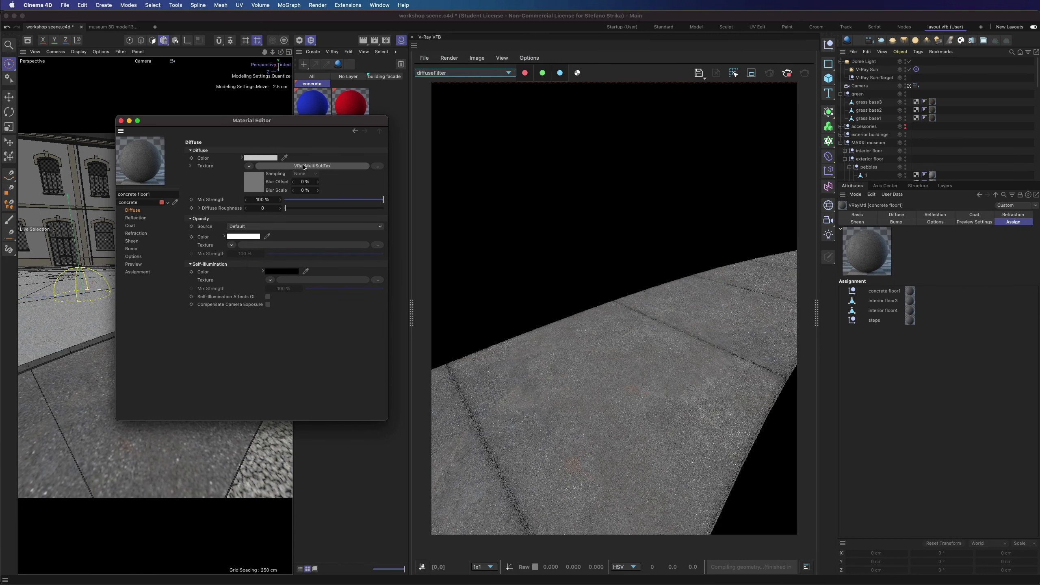
click(304, 166)
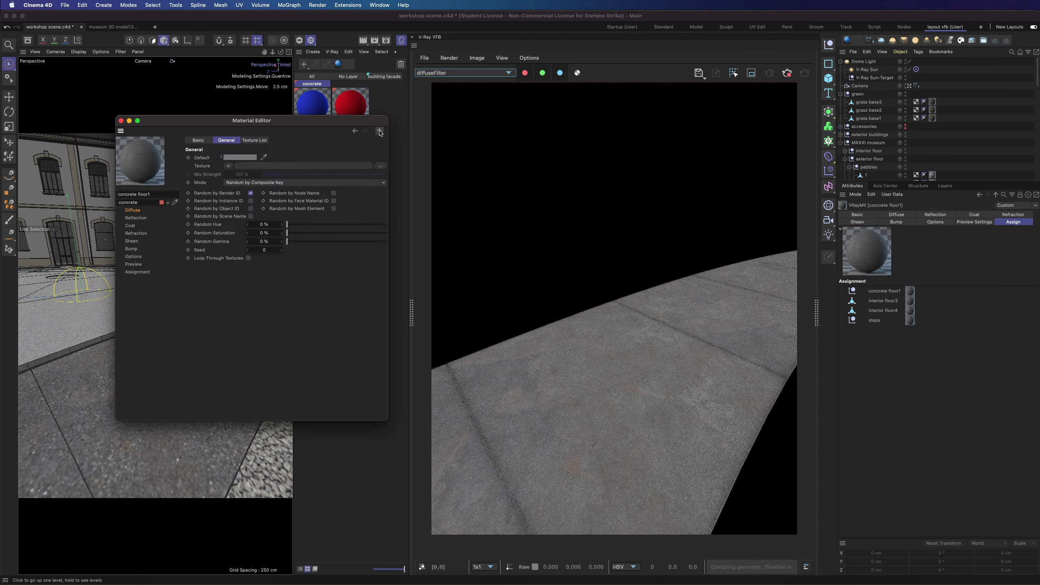
Check the VRayMultiSubTex texture list, enable Random by Mesh Element and set Random Gamma to 18.7 %.
click(254, 140)
click(227, 141)
click(258, 140)
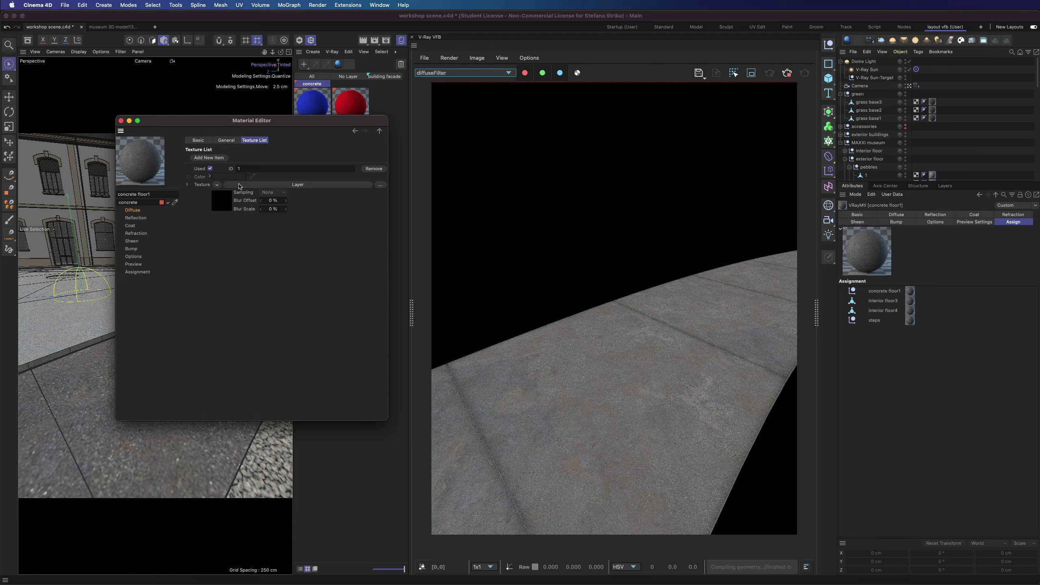
click(232, 141)
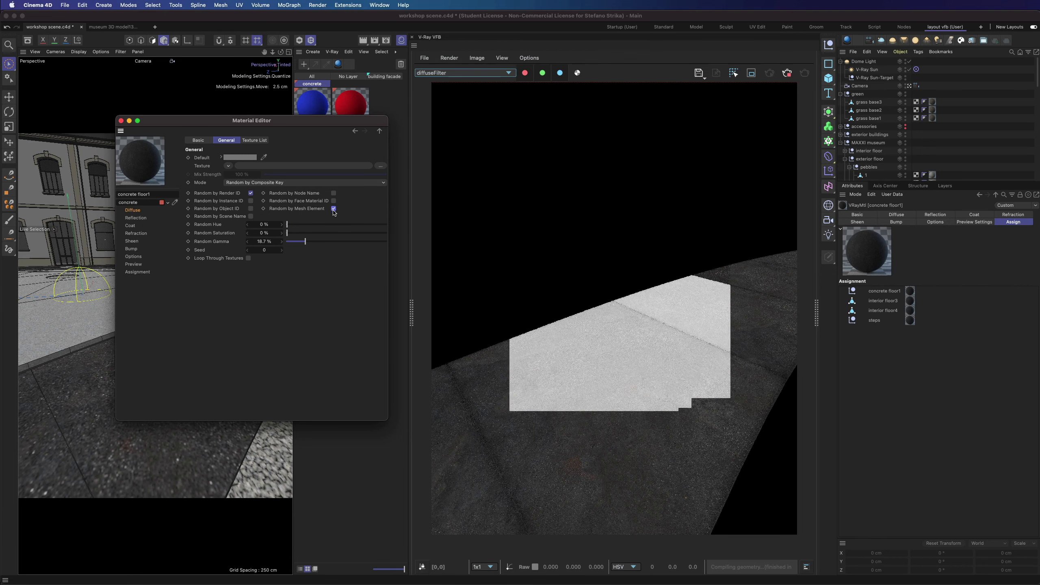
Close the Material Editor and reframe the perspective view along the curved floor tiles and pebble strip.
drag(206, 122, 809, 290)
click(726, 288)
drag(281, 52, 225, 50)
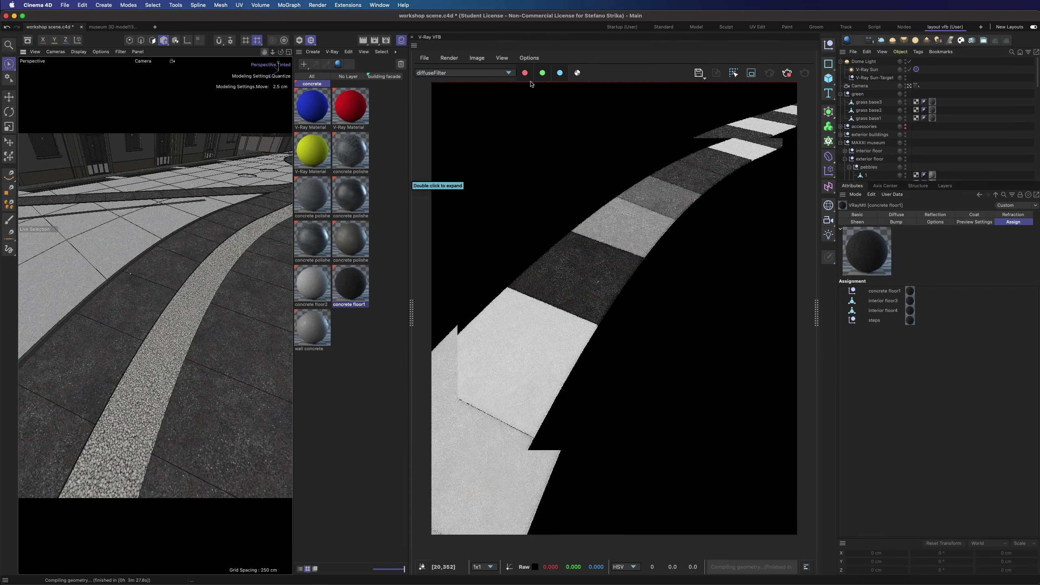
Open the VRayMultiSubTex shader in concrete floor1's diffuse texture and set its Seed to 4.
click(896, 214)
click(918, 305)
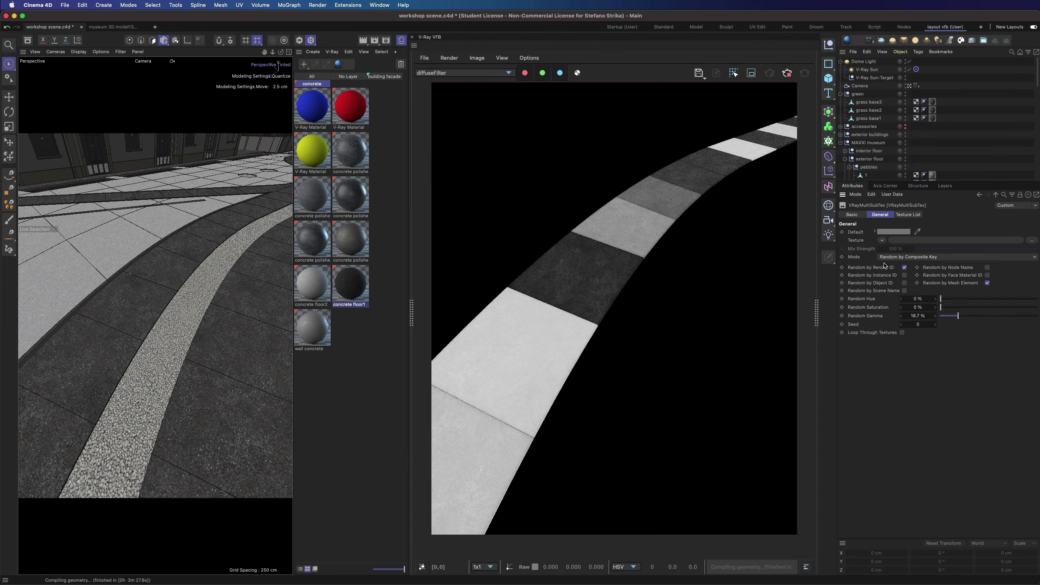
click(935, 324)
click(936, 325)
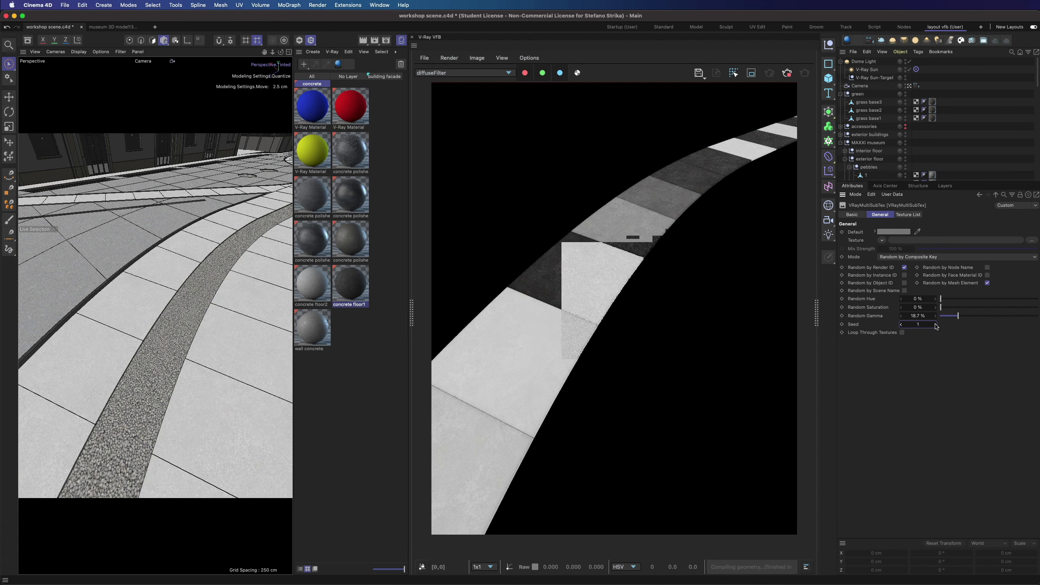
click(936, 324)
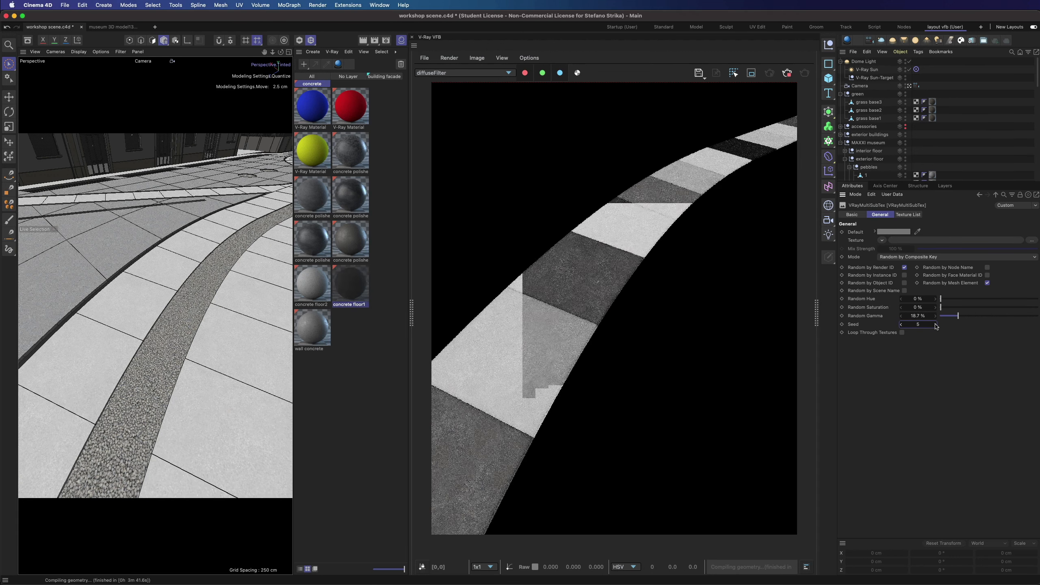
click(936, 324)
click(935, 325)
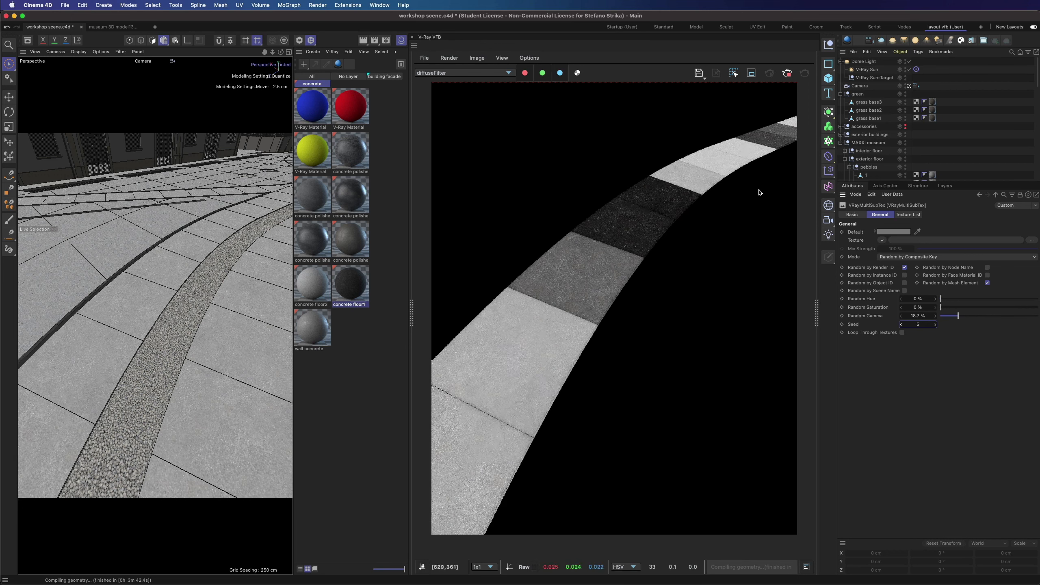
click(901, 324)
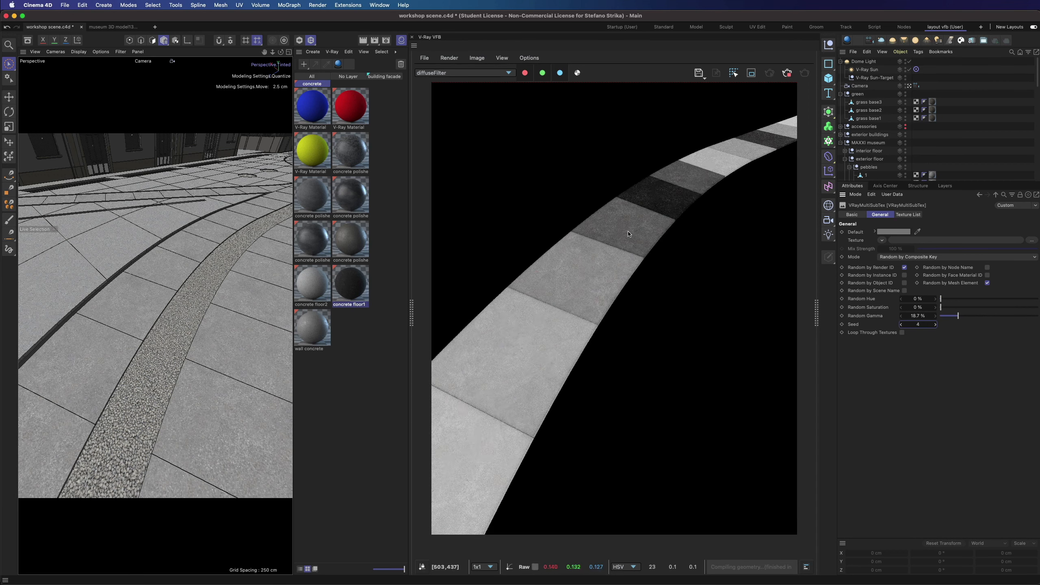
Reduce the VRayMultiSubTex Random Gamma to 1 %.
drag(948, 316, 945, 315)
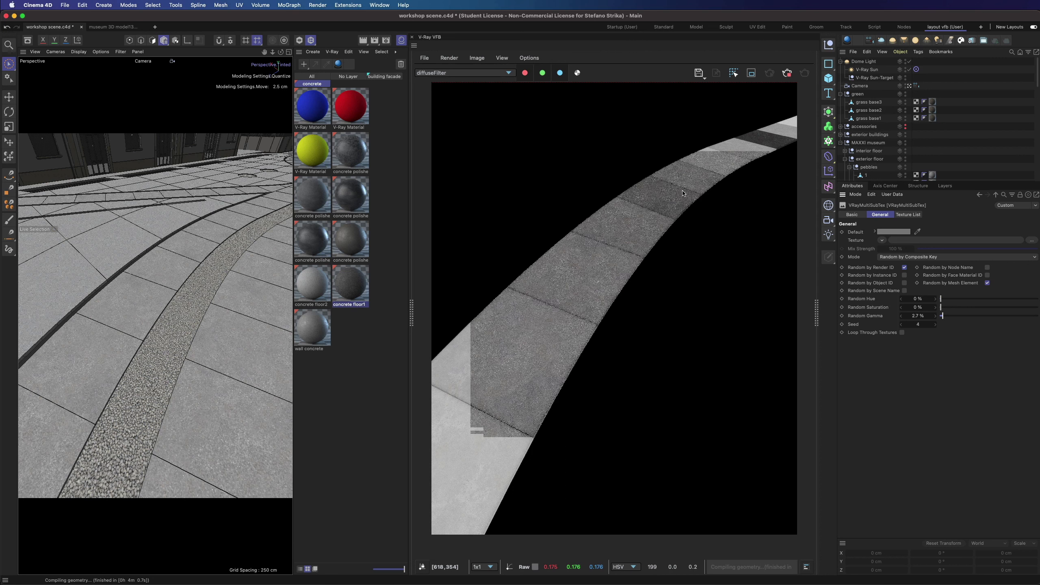
click(926, 315)
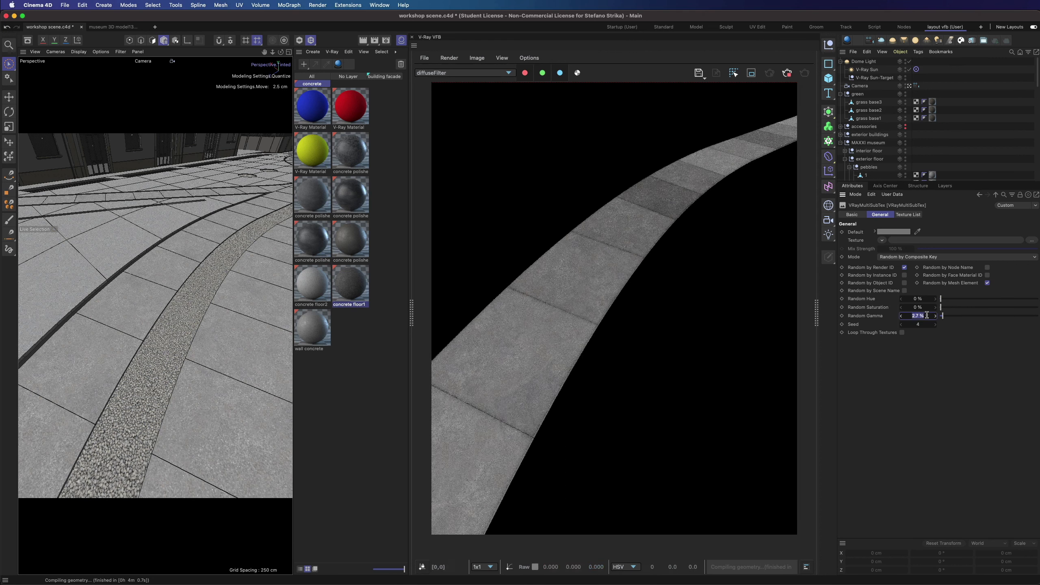
text(1)
click(924, 299)
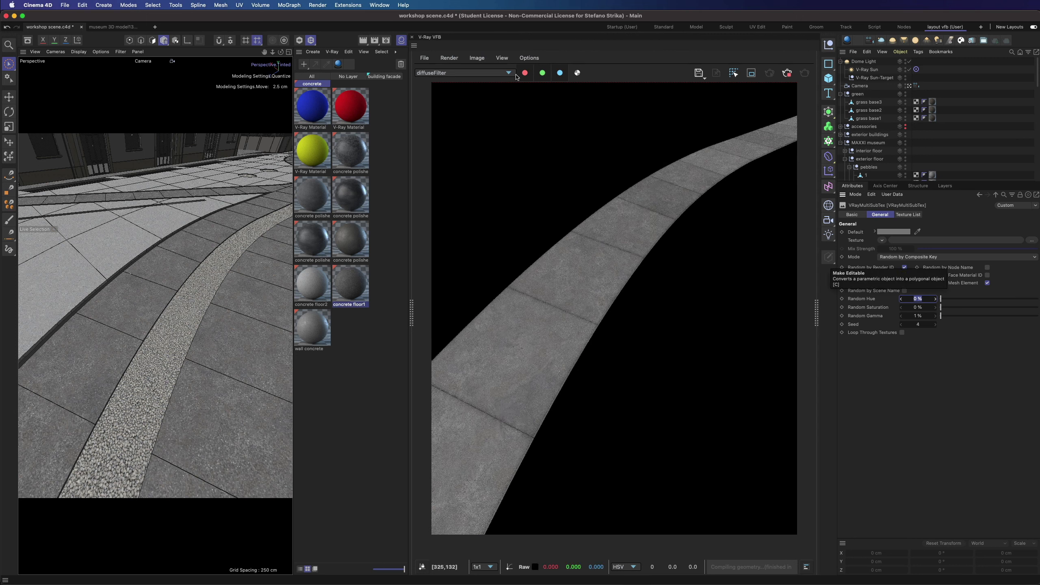
Compare the RGB color and diffuseFilter render channels and examine the tile variation up close.
click(464, 73)
click(429, 81)
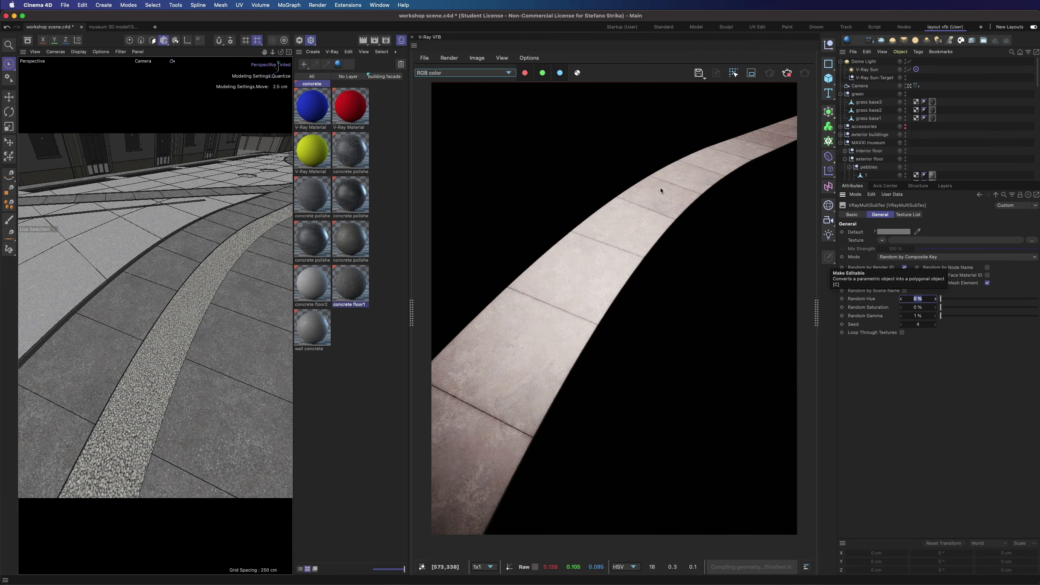
click(463, 73)
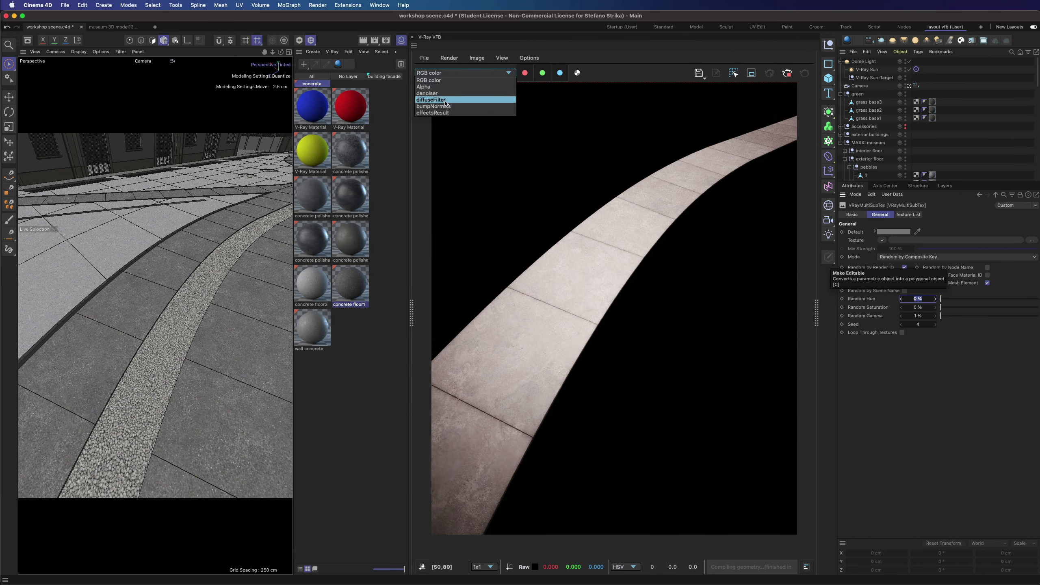
click(429, 100)
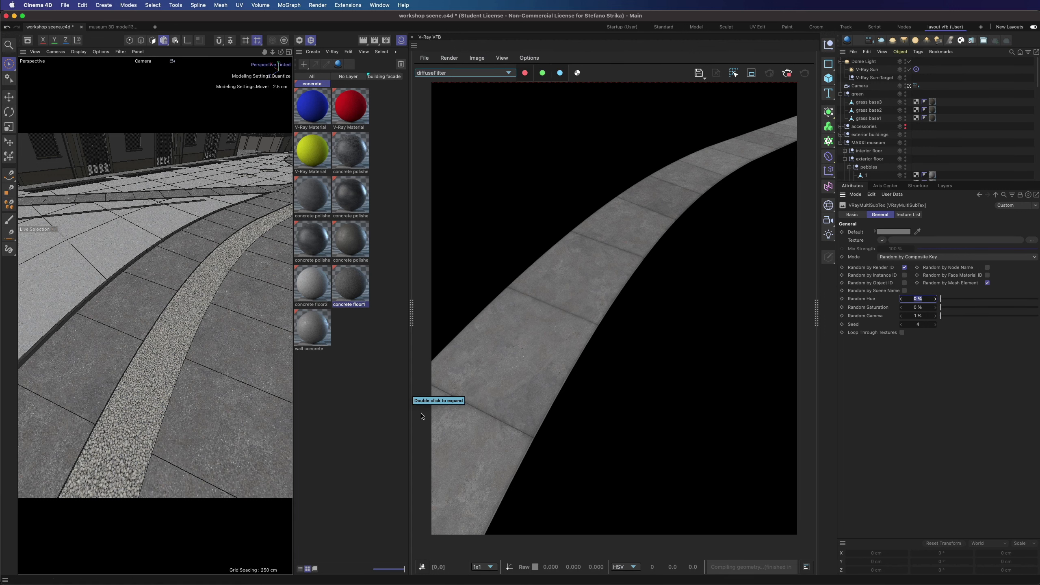
scroll(474, 413, up, 4)
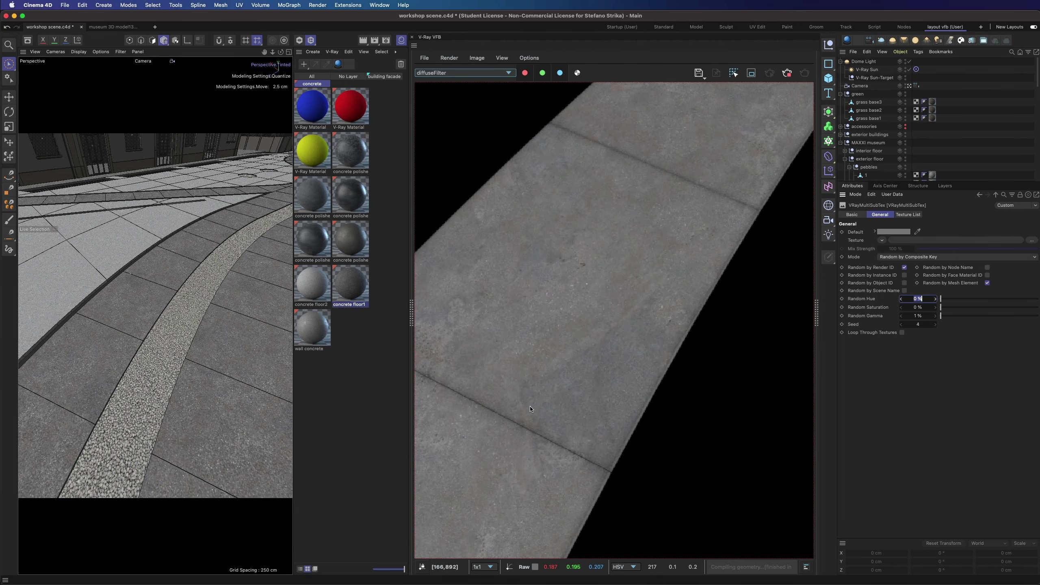
scroll(656, 319, up, 2)
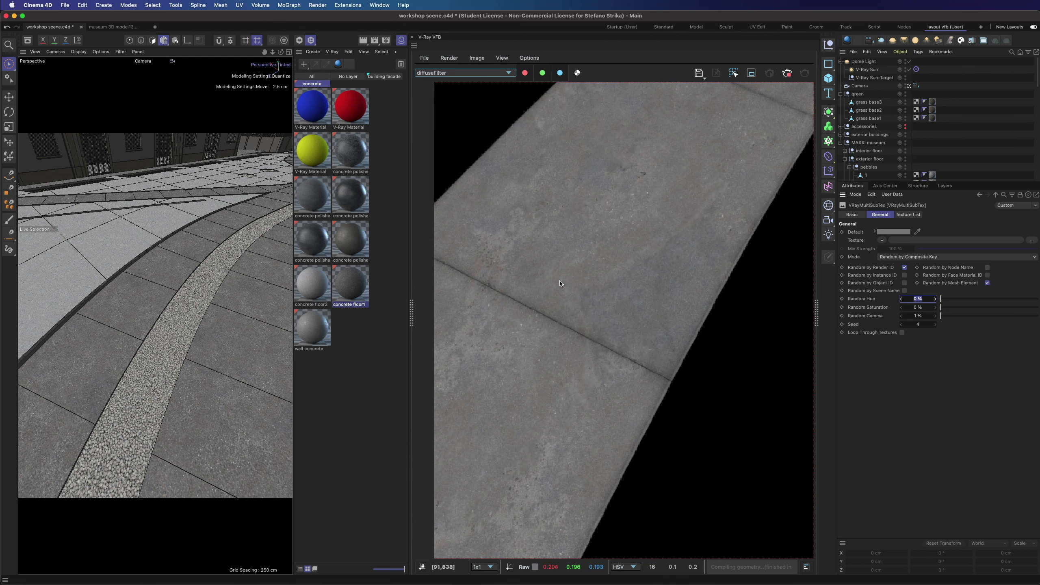
Save the scene and wrap concrete floor1's VRayMultiSubTex diffuse texture in a VRayUVWRandomizer.
key(super+s)
double_click(351, 282)
drag(394, 275, 386, 114)
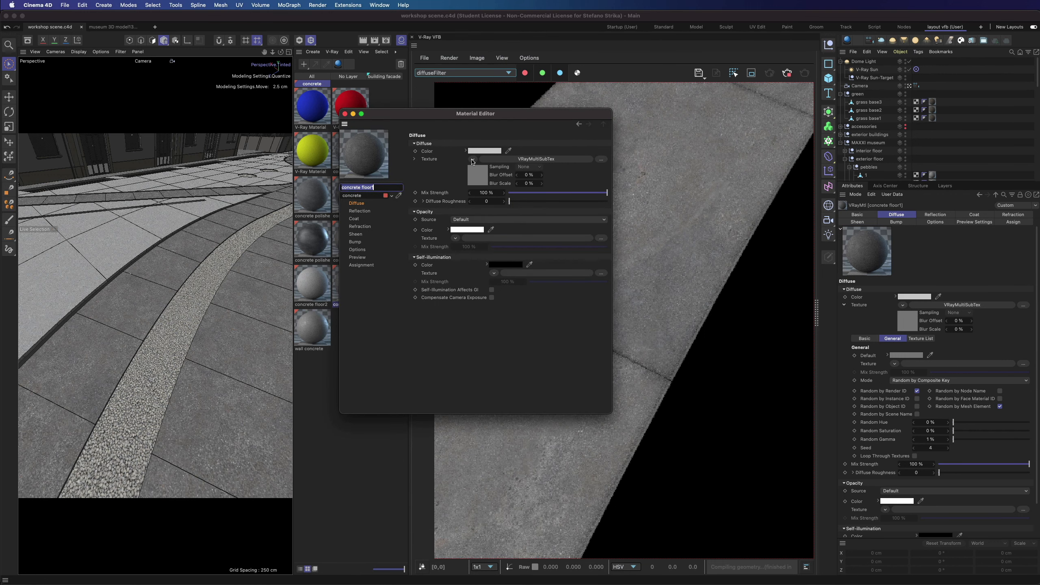
drag(484, 121, 258, 131)
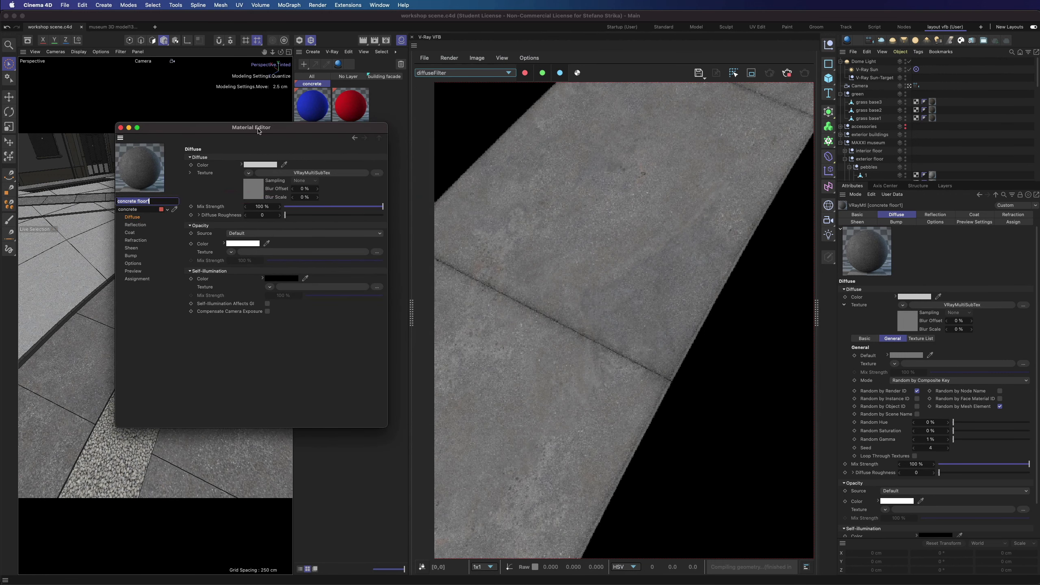
click(248, 173)
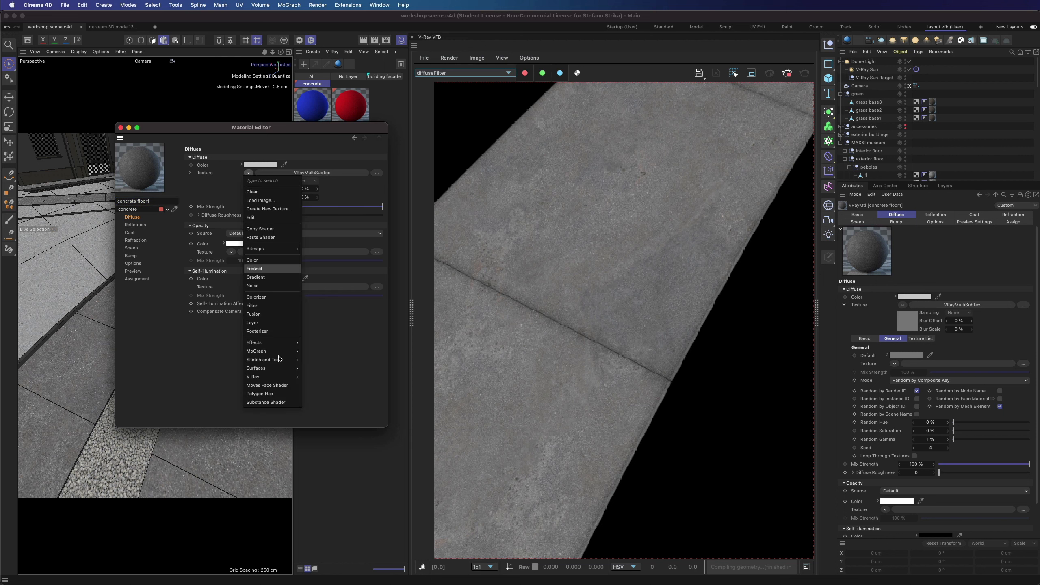
mouse_move(283, 377)
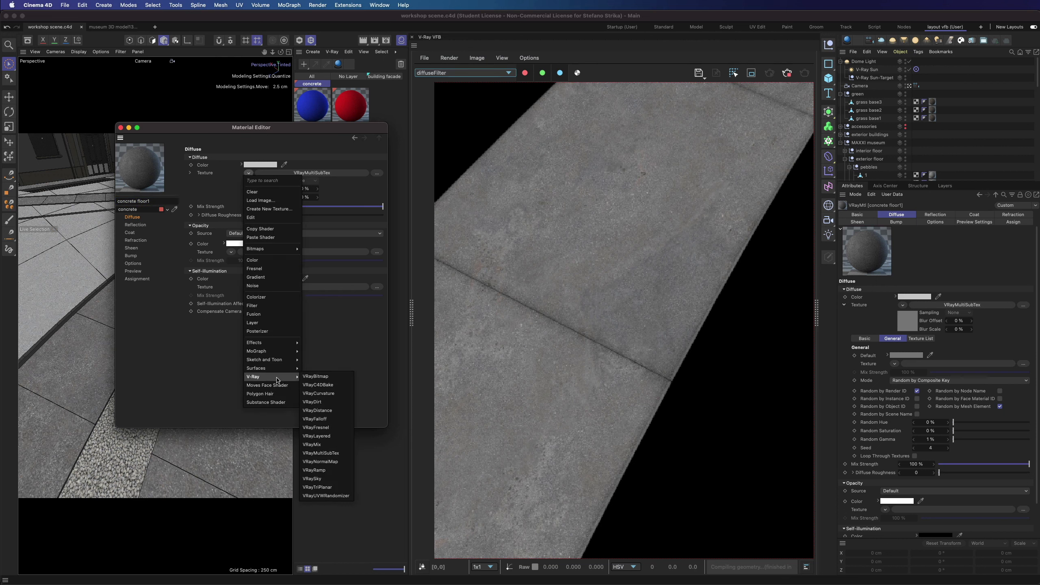
click(323, 495)
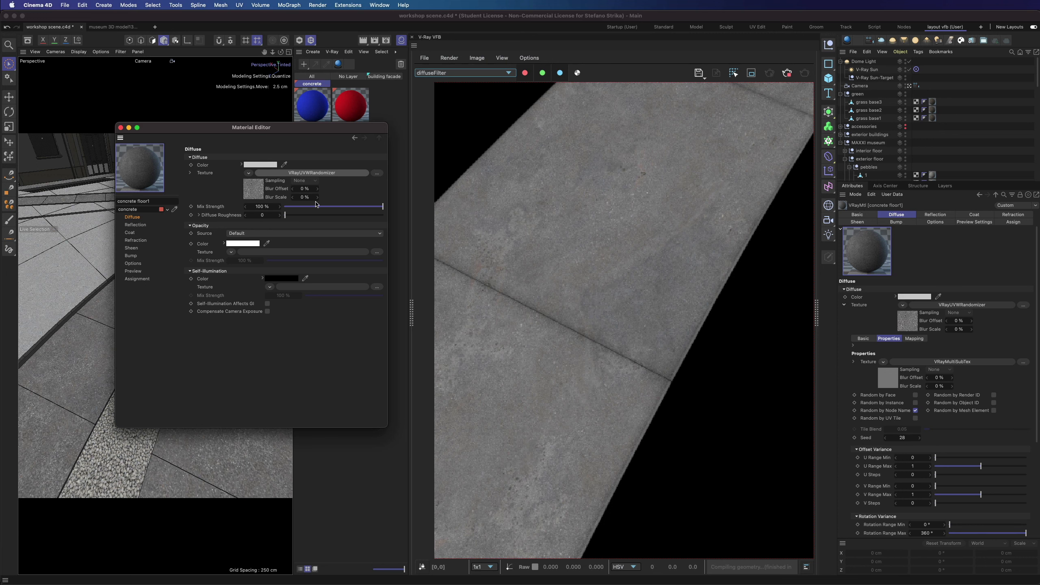
Enable Random by Mesh Element in the VRayUVWRandomizer and set U Scale Range Min and Max to 89.
click(318, 173)
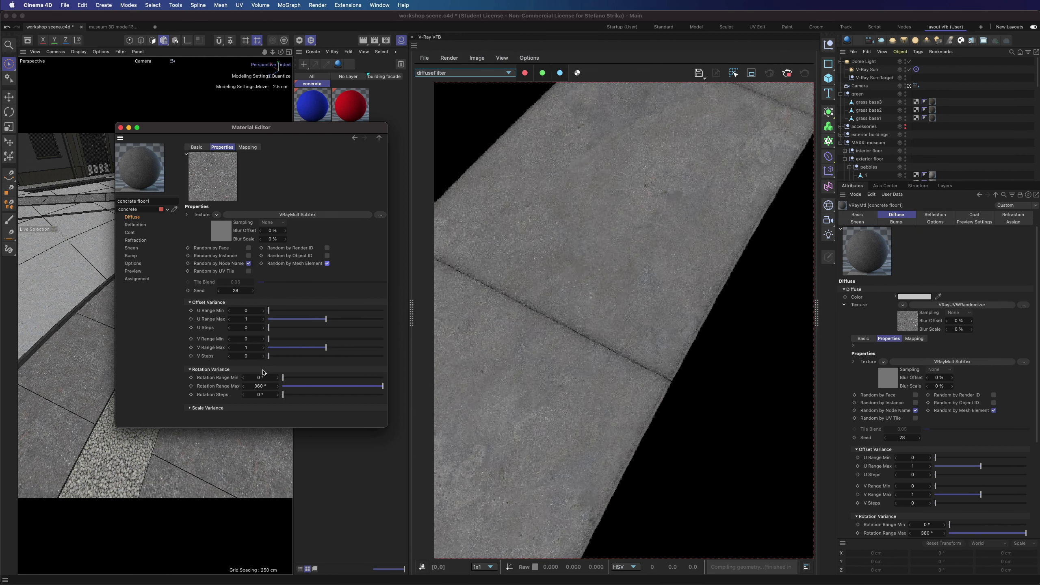
drag(387, 427, 398, 523)
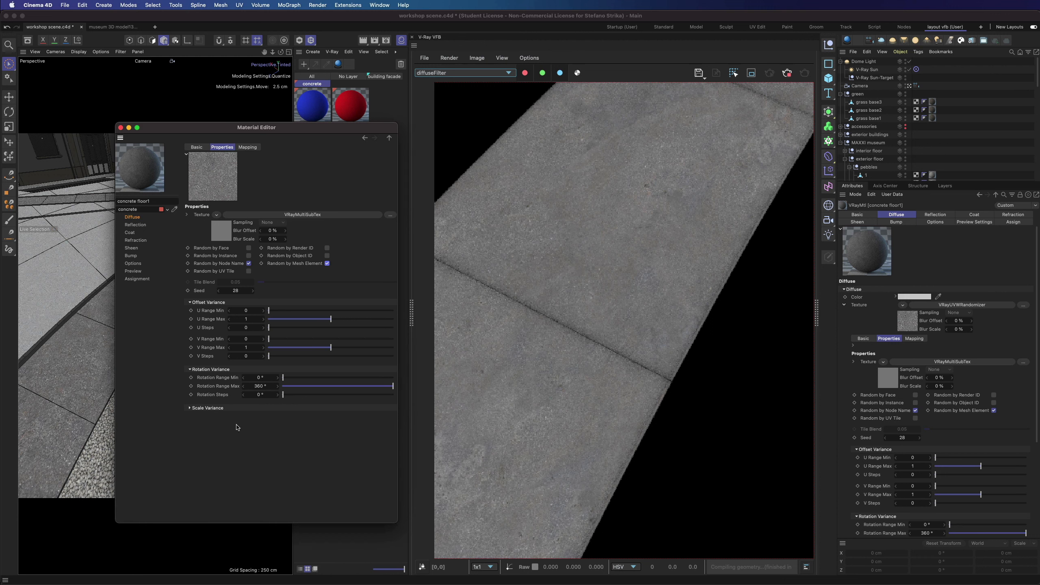
click(191, 408)
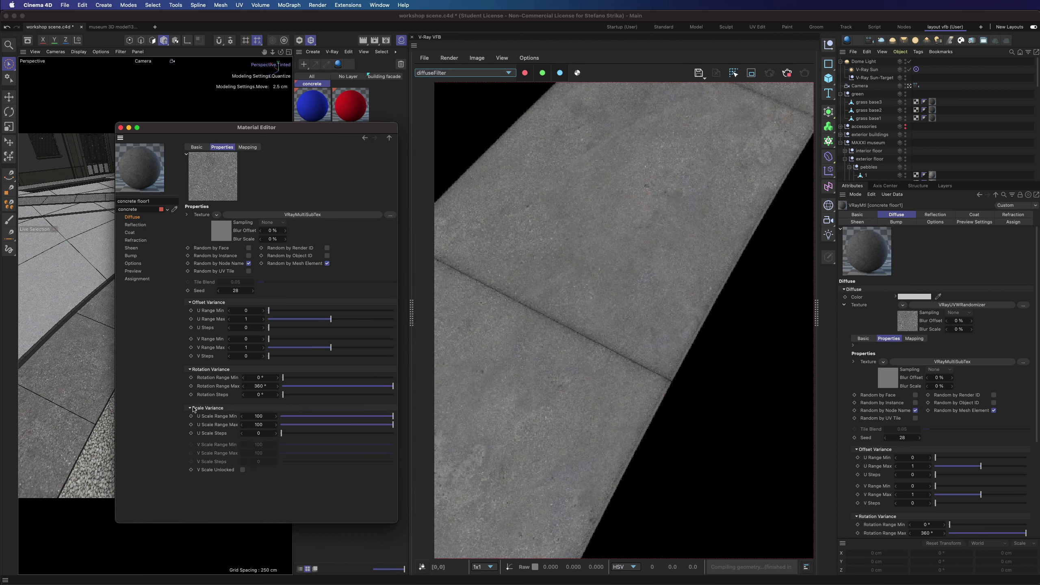
click(382, 416)
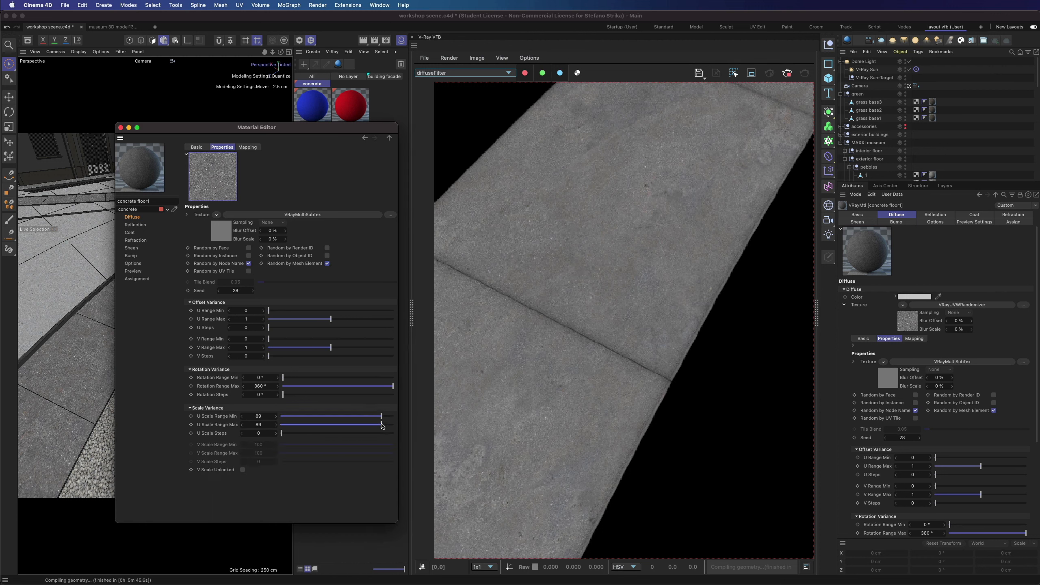
Set the VRayUVWRandomizer's Rotation Range Min to 90° and inspect the rendered tiles for texture repetition.
click(310, 377)
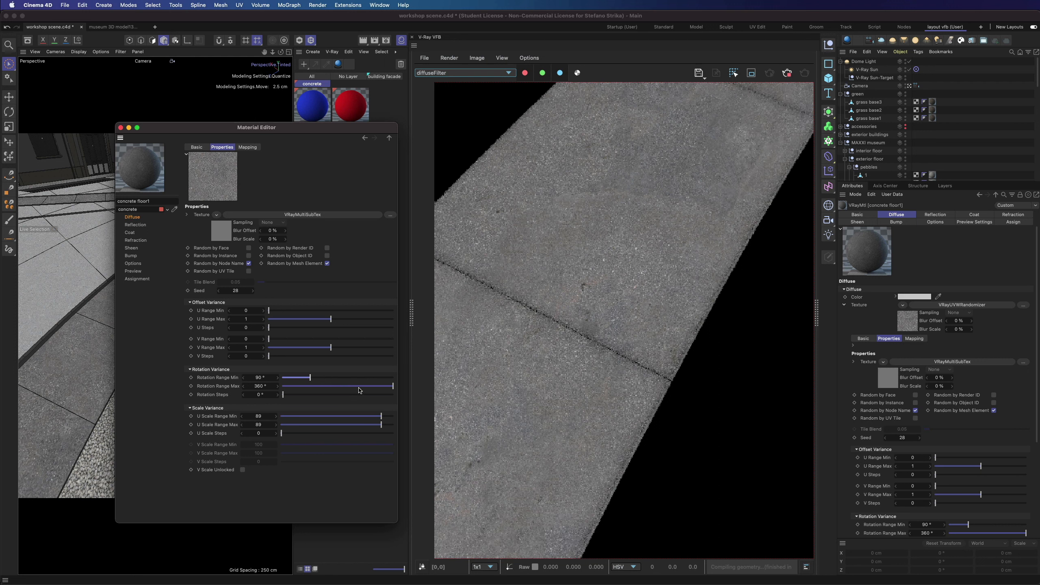
mouse_move(294, 379)
mouse_down()
mouse_move(284, 379)
mouse_move(311, 381)
mouse_up()
double_click(631, 325)
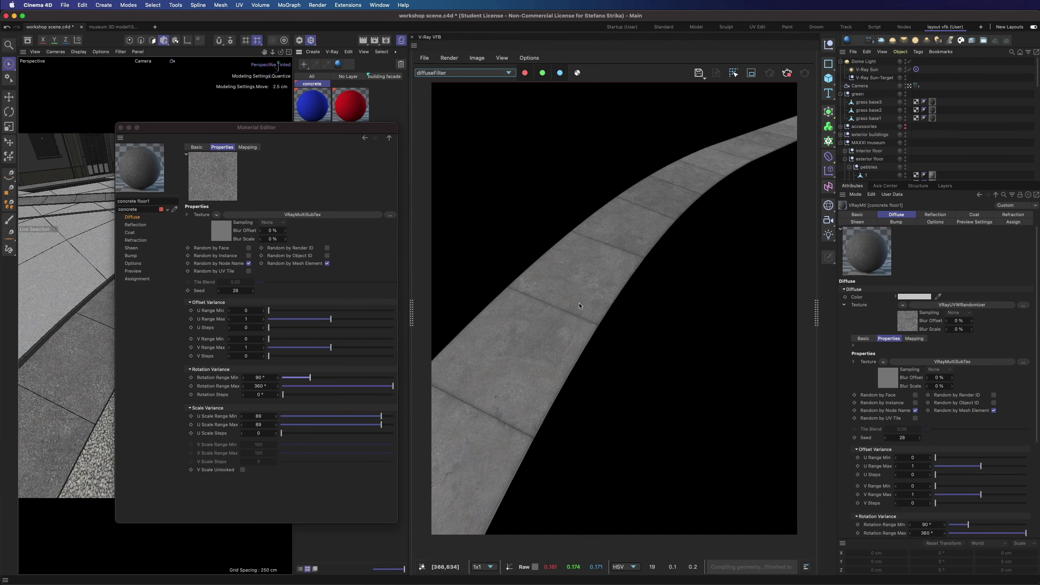
scroll(575, 296, up, 5)
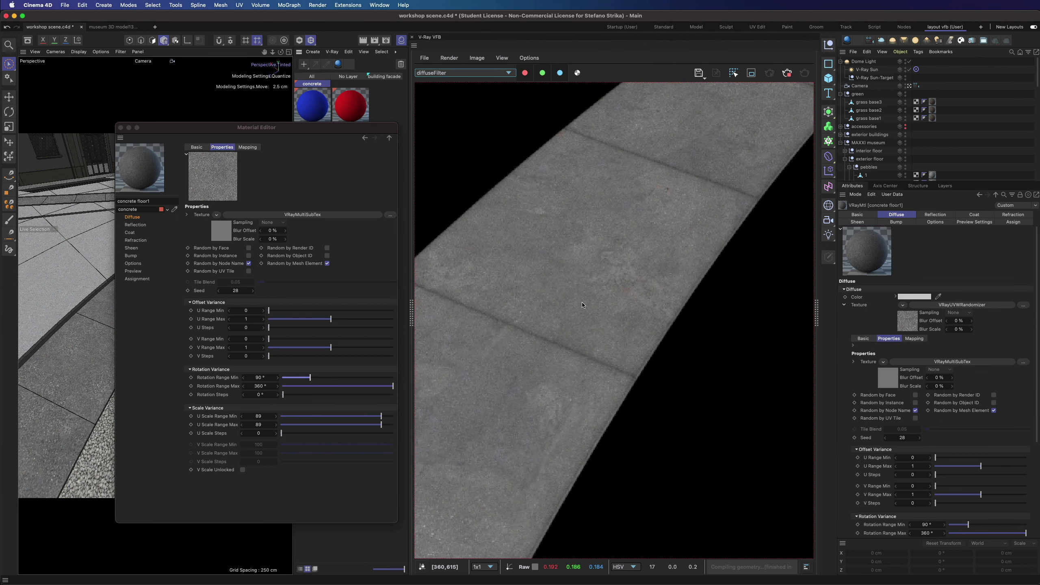
scroll(582, 305, down, 4)
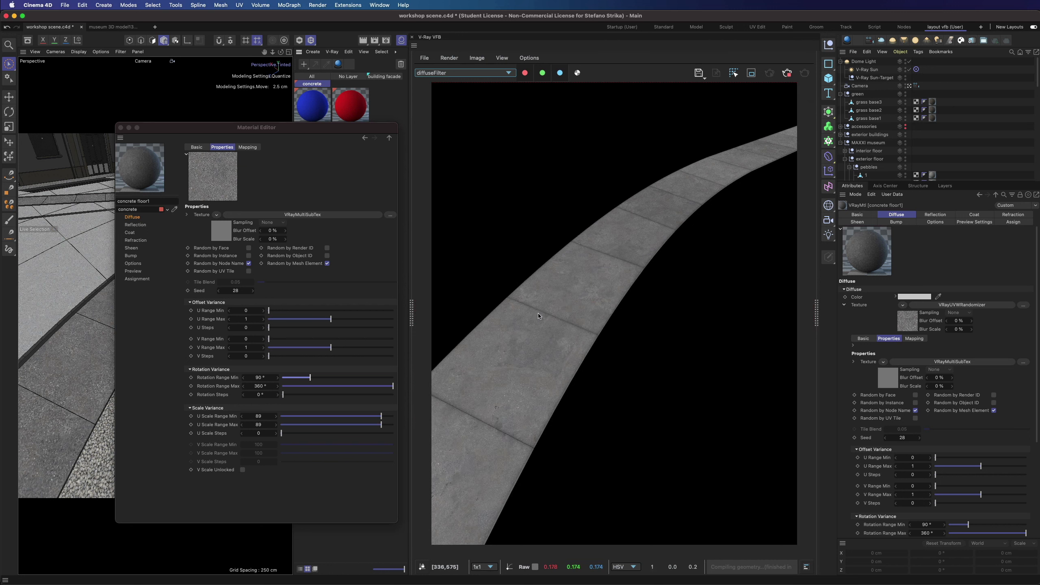
Stop the interactive render and open the ground.1 material from the No Layer group for editing.
click(787, 73)
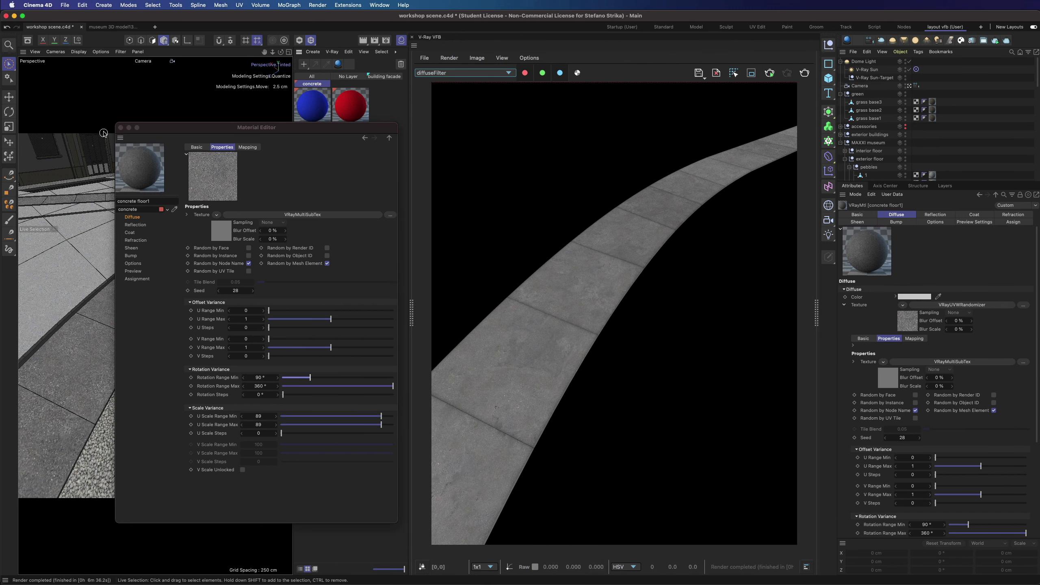
click(120, 128)
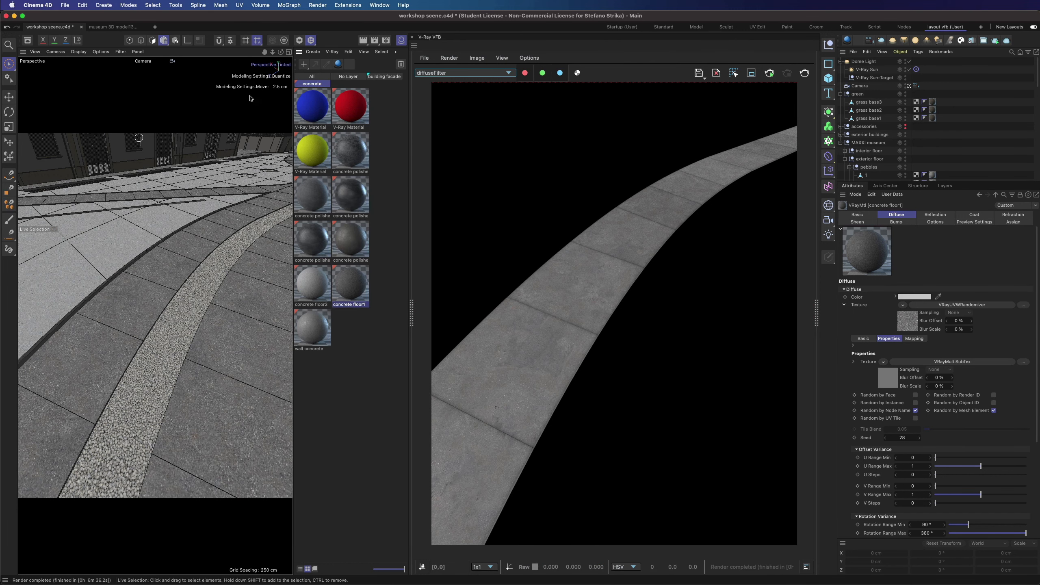
click(347, 77)
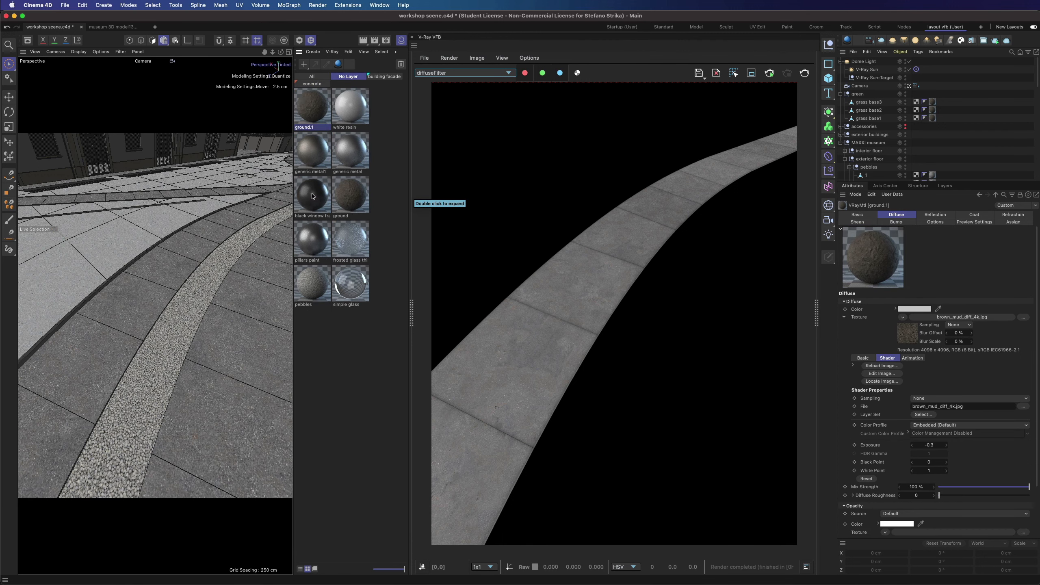
double_click(300, 102)
drag(380, 93, 294, 193)
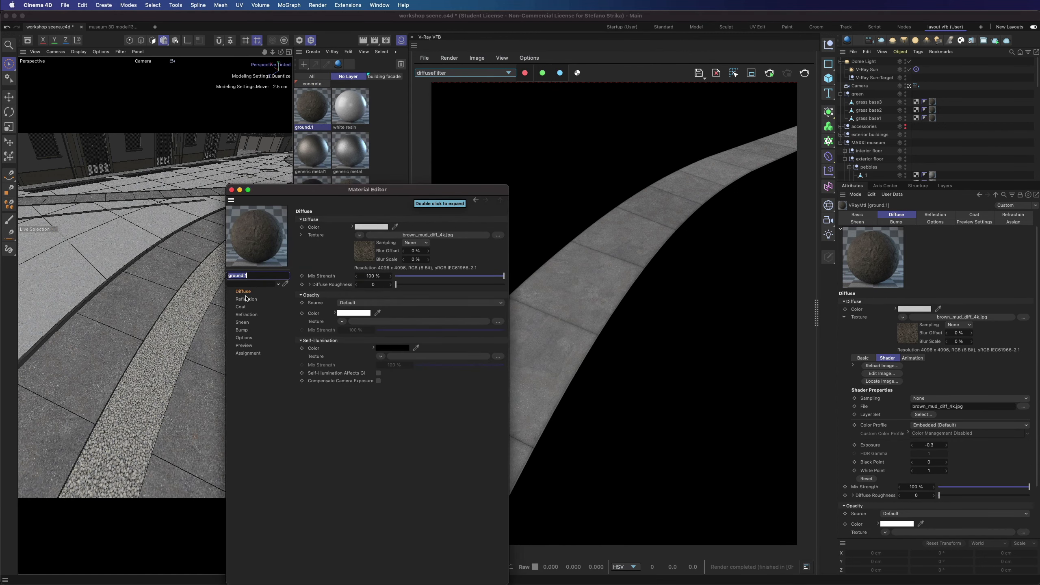
Wrap ground.1's brown_mud_diff_4k.jpg diffuse texture in a VRayUVWRandomizer and move the material editor clear of the render.
click(359, 235)
mouse_move(381, 465)
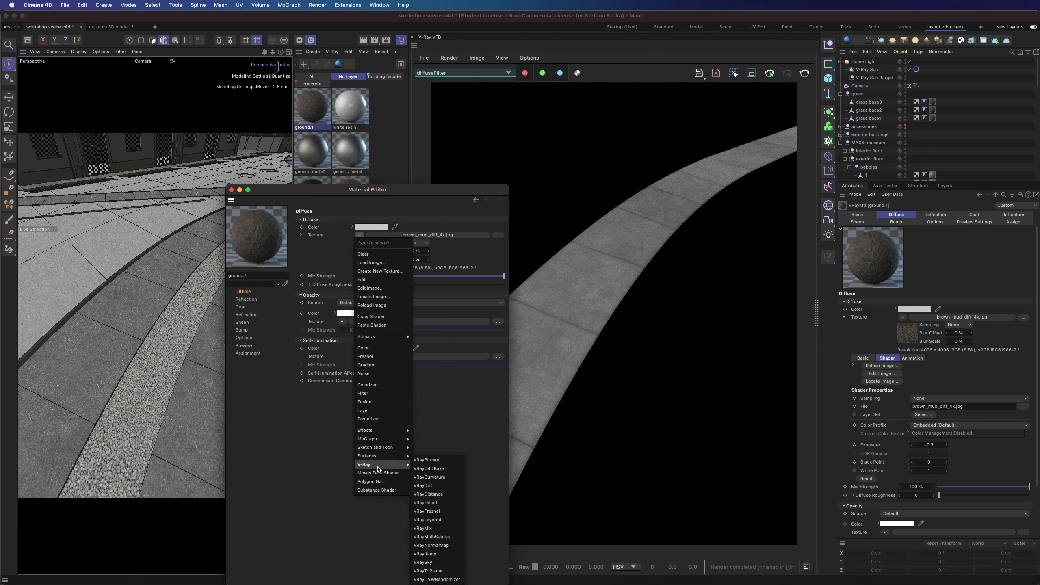
click(446, 579)
drag(393, 190, 285, 178)
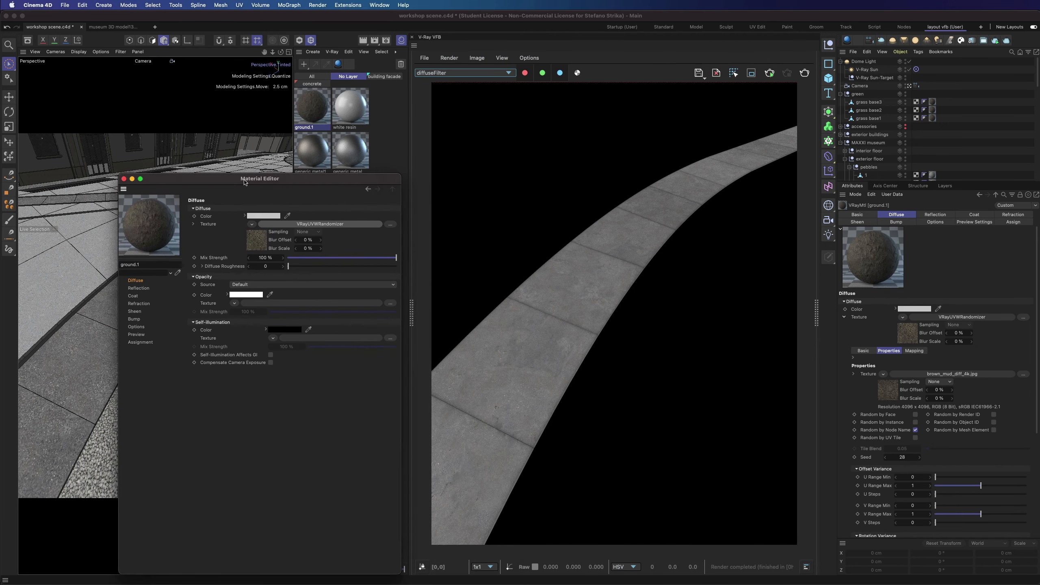
Assign the ground.1 material to object 2 under concrete floor1 and show the material tag's coordinates.
scroll(941, 142, down, 3)
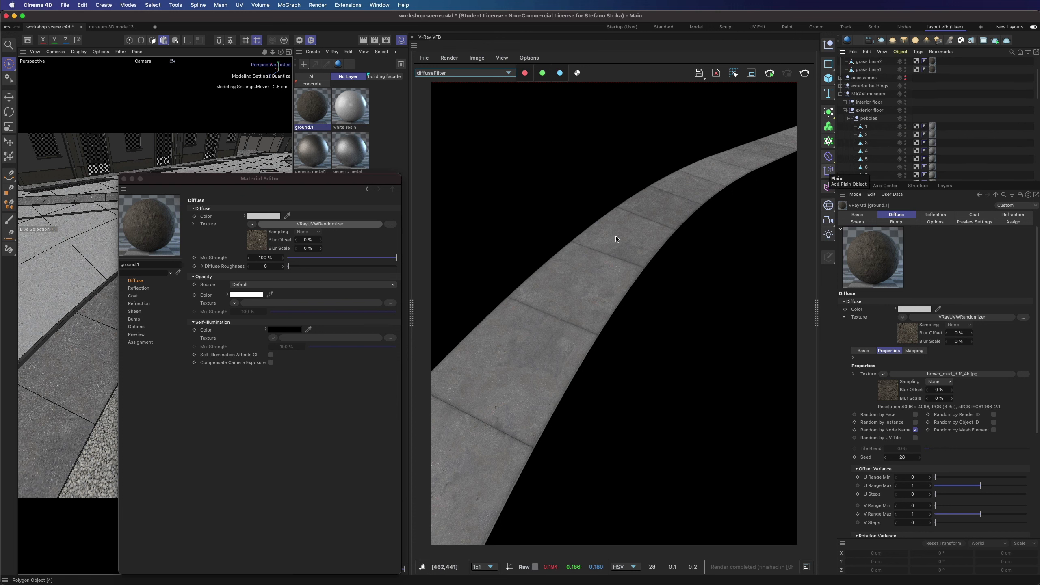
click(78, 346)
ctrl+drag(926, 128, 866, 165)
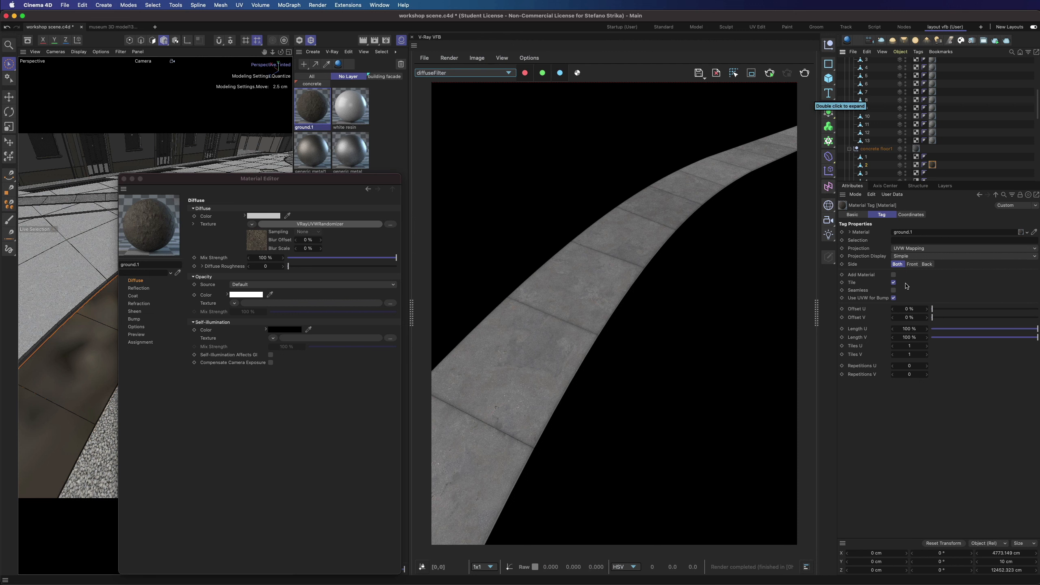
click(911, 214)
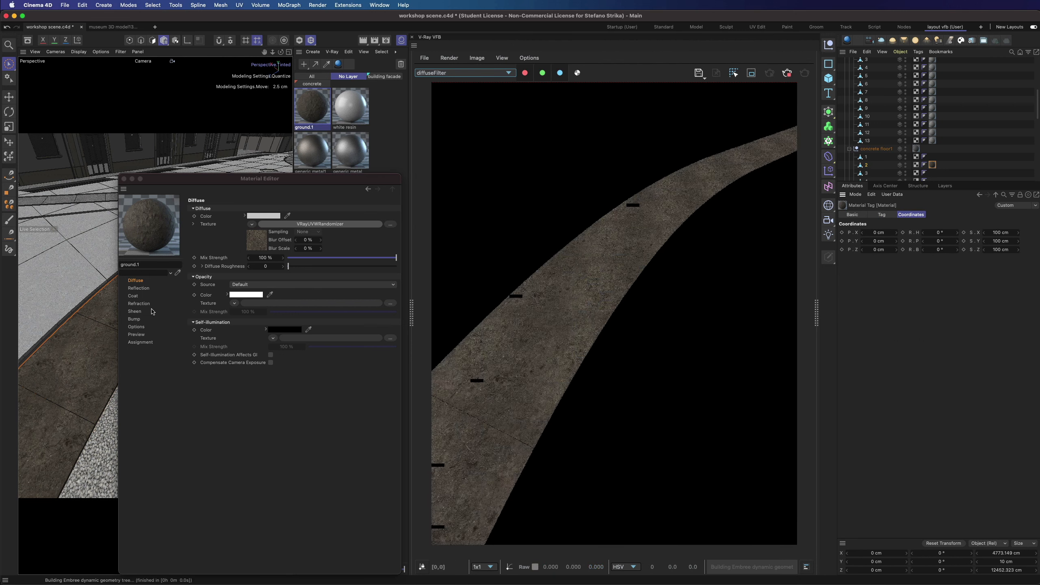
Frame the ground-covered tiles close up and switch the frame buffer from the diffuse filter to RGB color.
scroll(104, 325, up, 5)
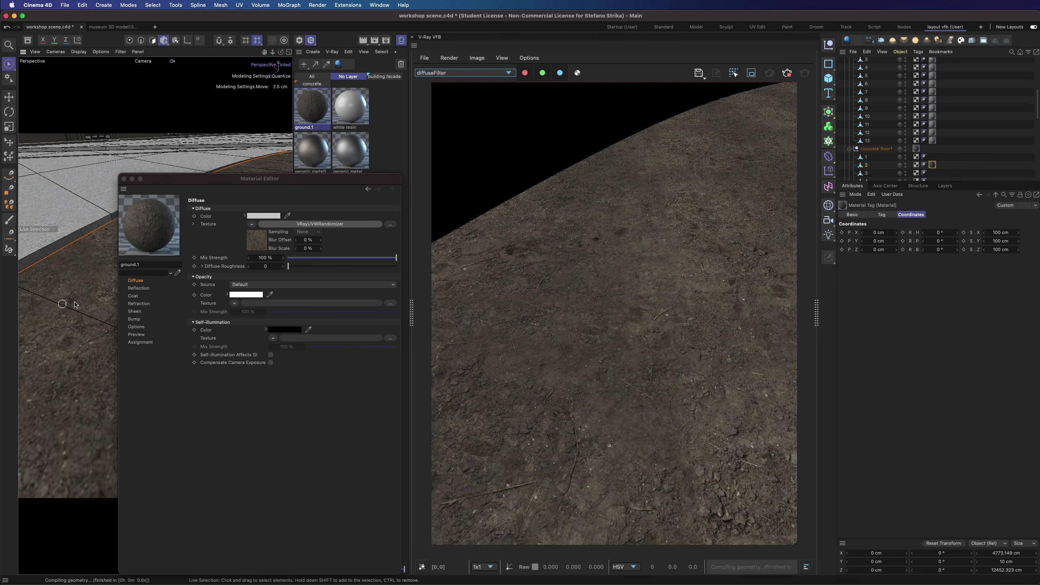
scroll(76, 302, up, 5)
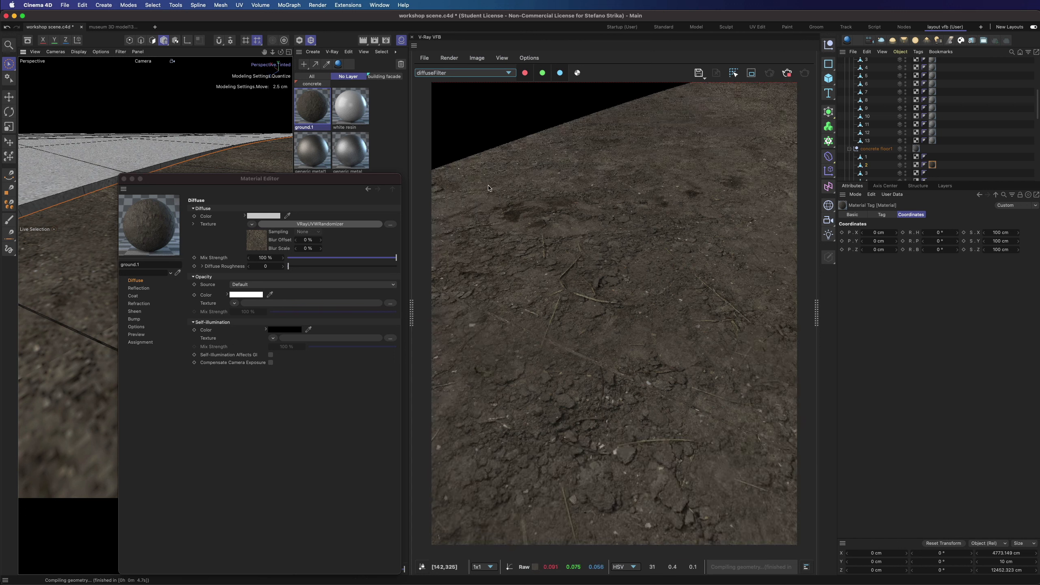
click(463, 72)
click(450, 80)
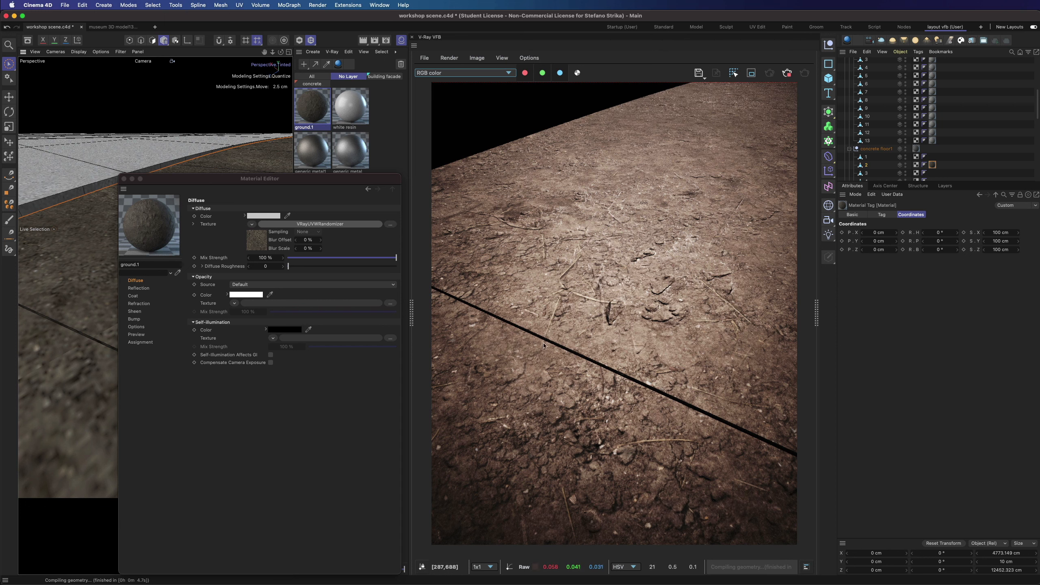
In ground.1's VRayUVWRandomizer, set U Scale Range Min and Max to 91 and enable Random by Mesh Element.
click(291, 224)
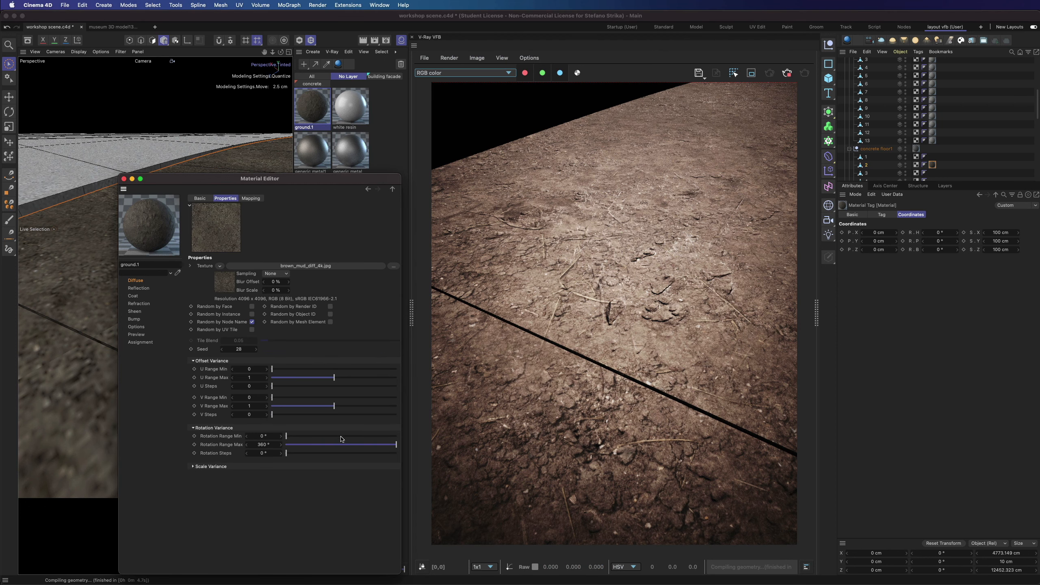
click(211, 467)
click(386, 475)
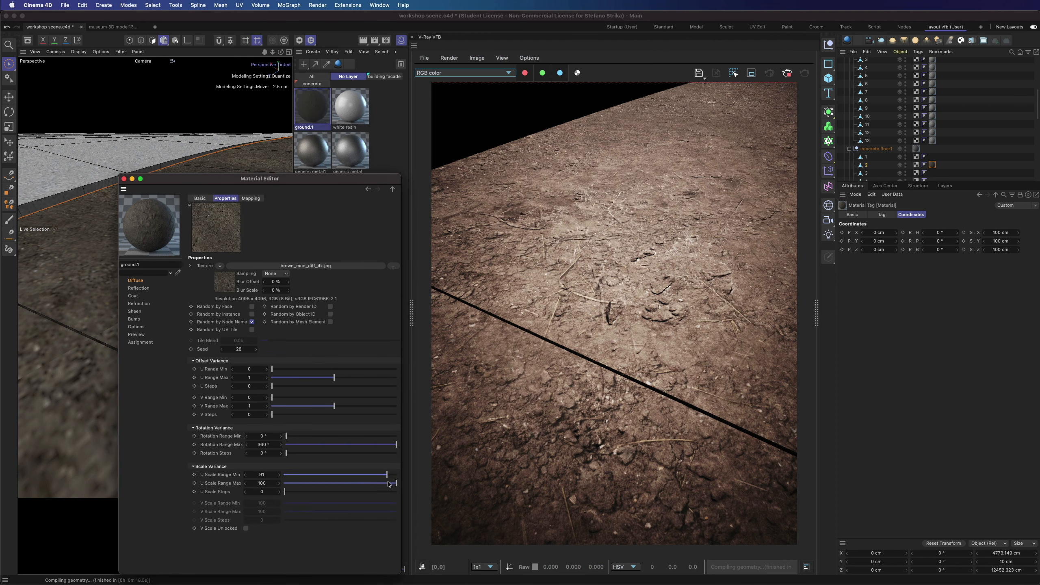
click(386, 484)
click(331, 322)
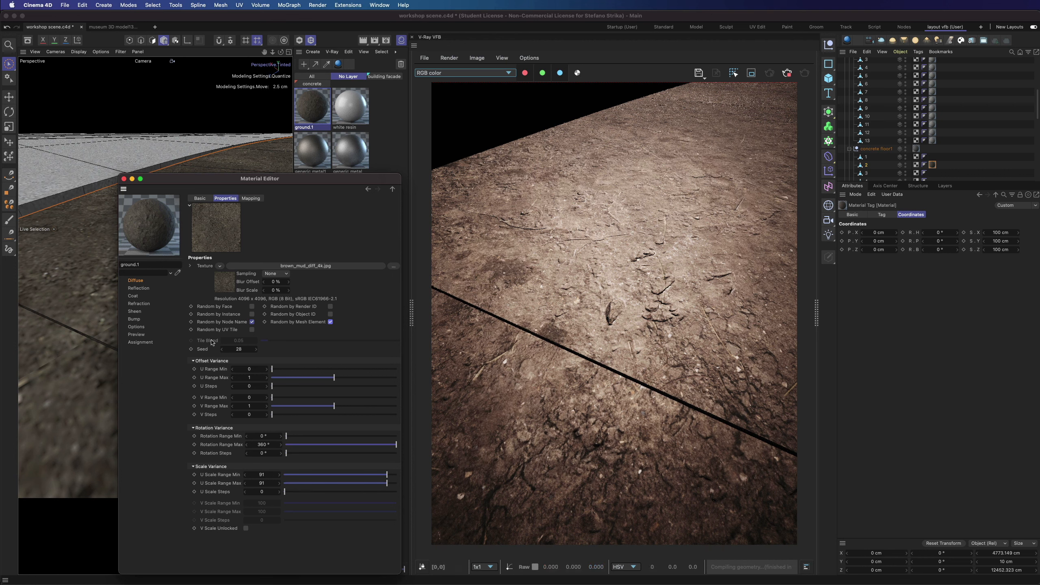
Set the randomizer's U and V offset Range Min to 0.14 and Range Max to 1.12, and close the material editor.
scroll(83, 353, down, 5)
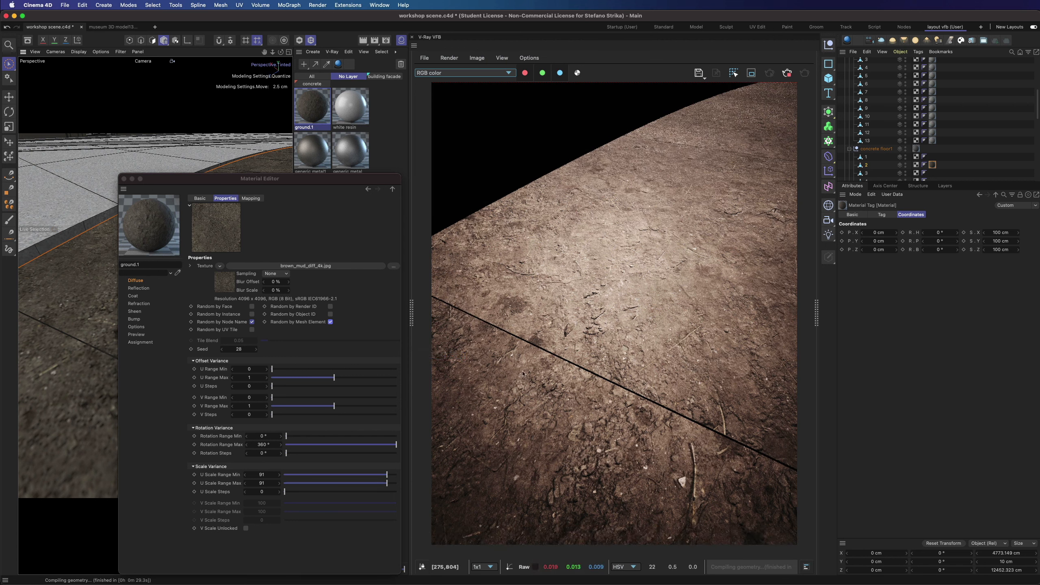
click(342, 377)
click(280, 369)
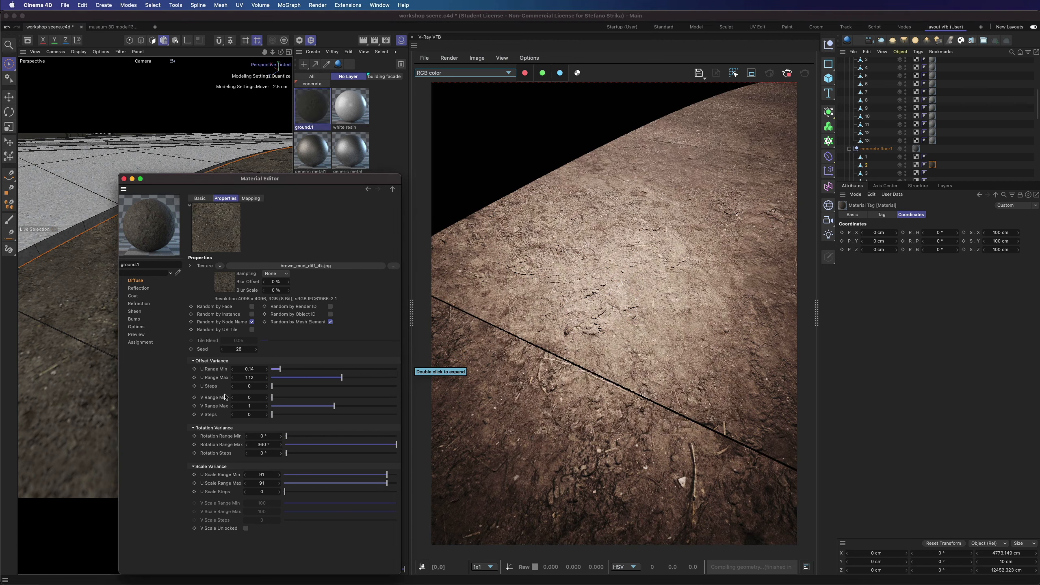
click(280, 397)
click(342, 406)
click(123, 179)
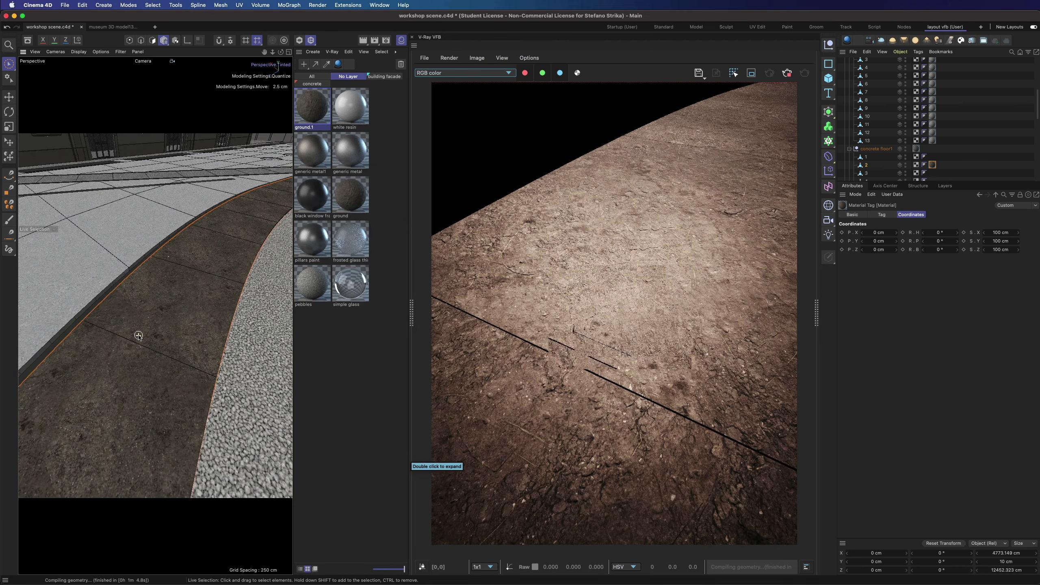
Save the scene, wrap ground.1's diffuse texture in a VRayMultiSubTex, and set its Random Gamma to 2.4%.
double_click(312, 106)
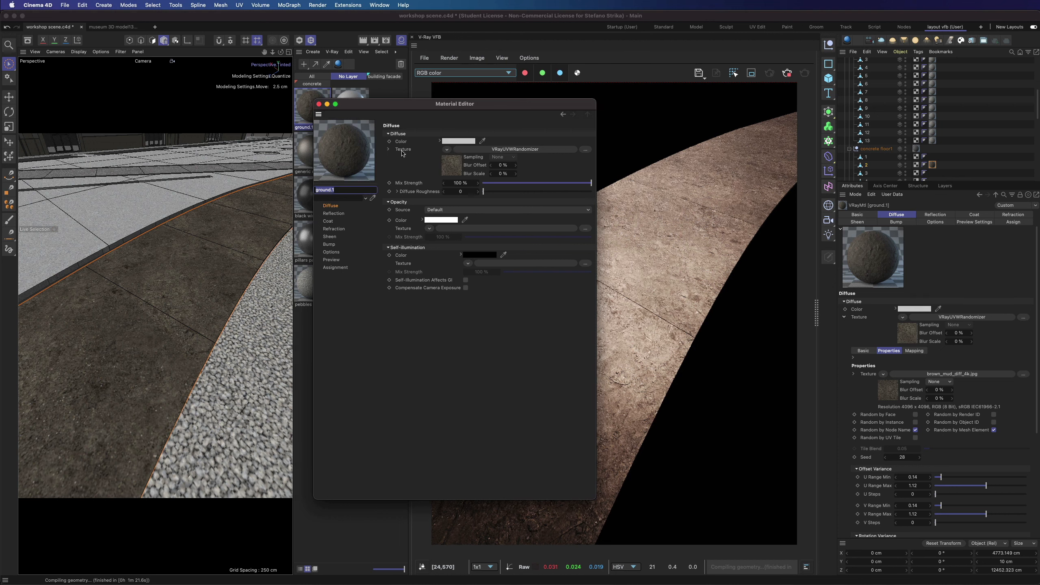
key(super+s)
click(447, 149)
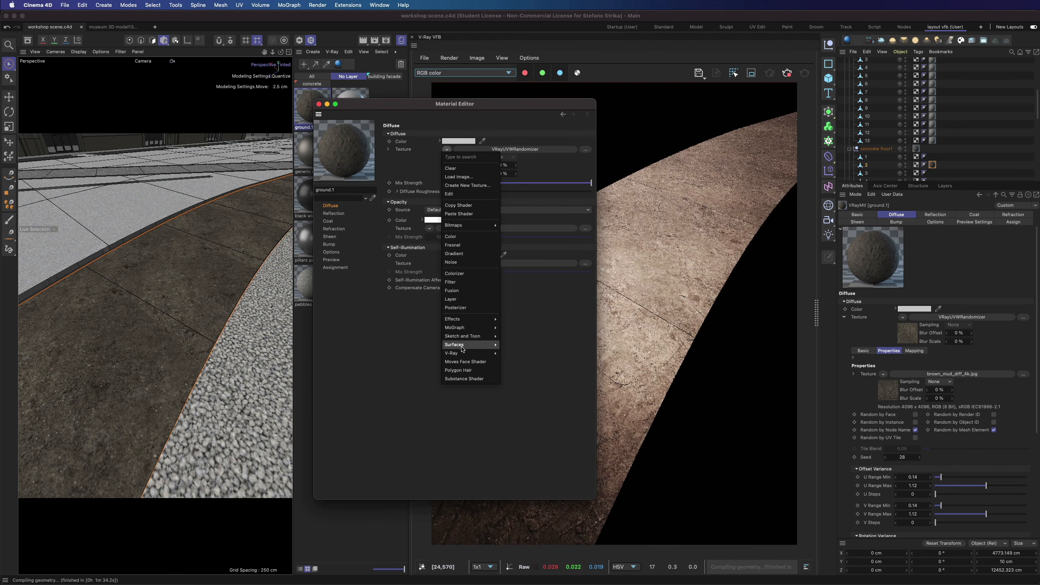
mouse_move(465, 353)
click(516, 429)
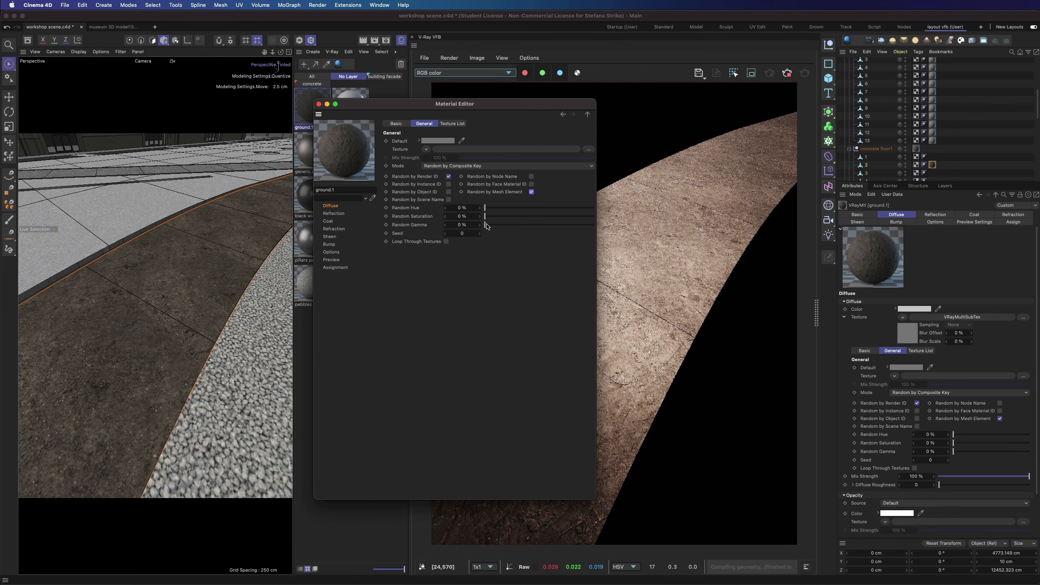
click(486, 225)
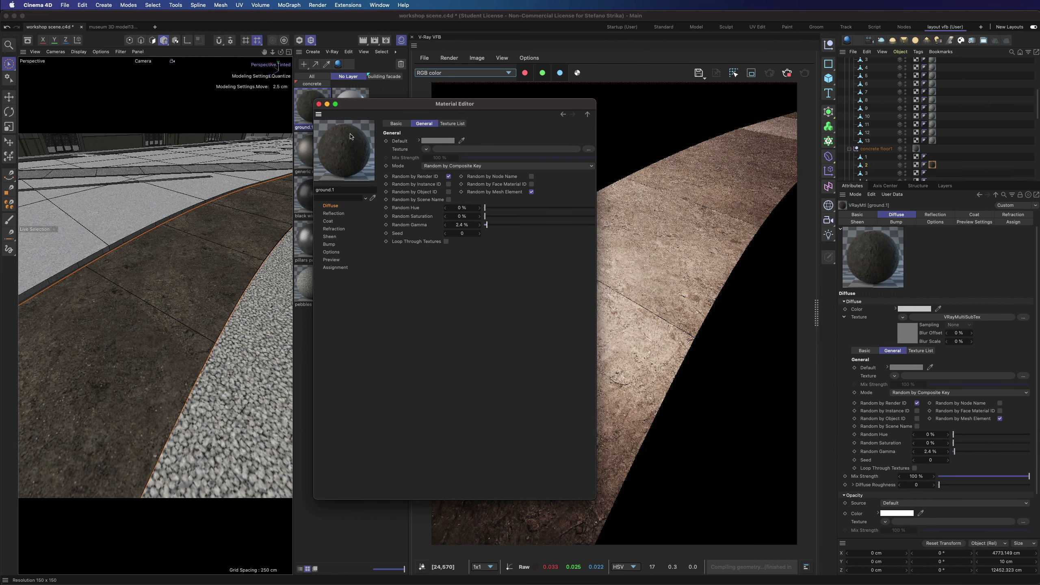
click(319, 104)
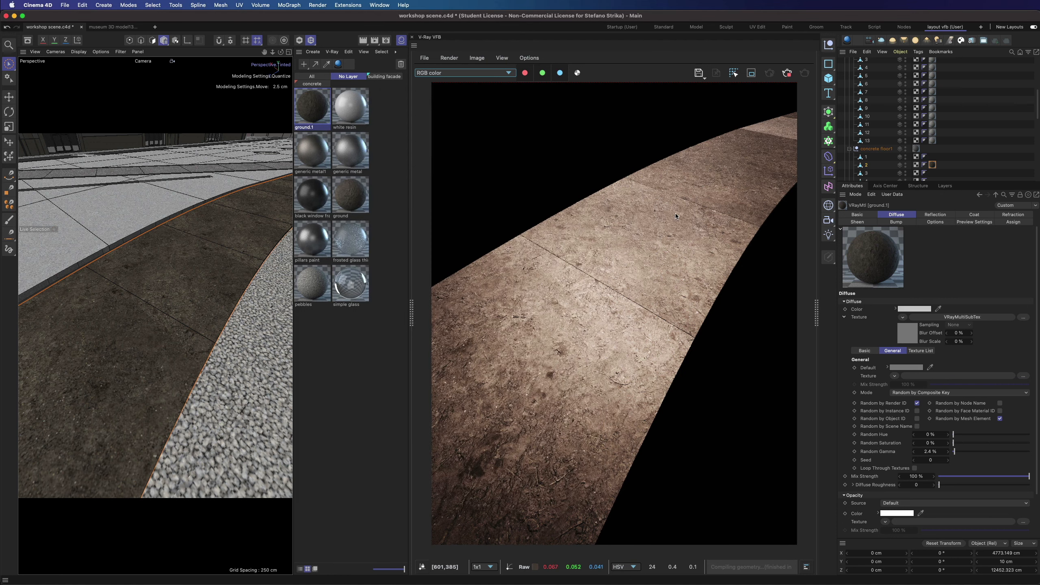
Check the tile variation along the whole floor strip and delete the ground.1 material tag from floor object 2.
scroll(118, 323, down, 5)
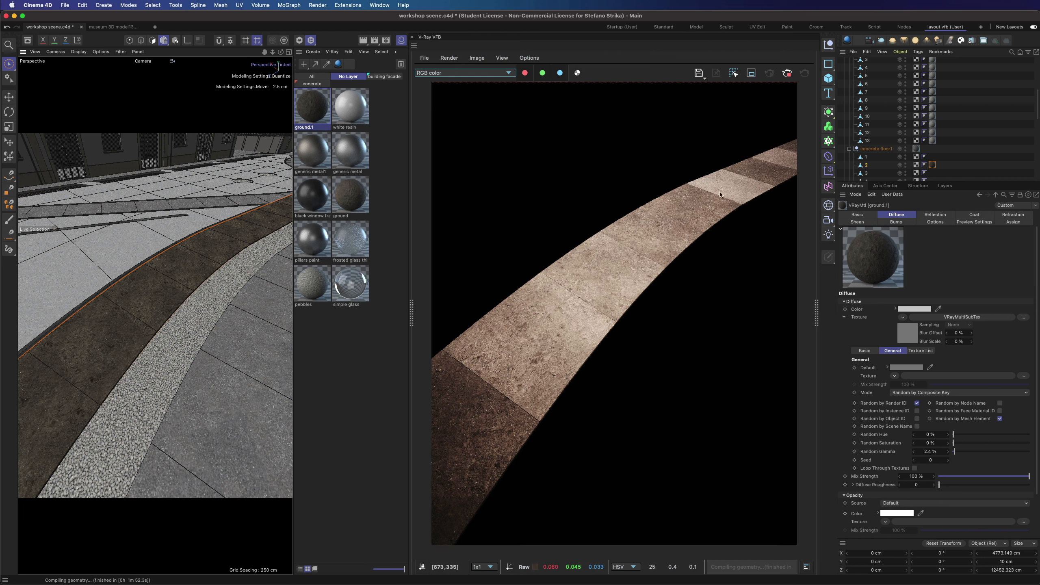
click(933, 165)
key(Delete)
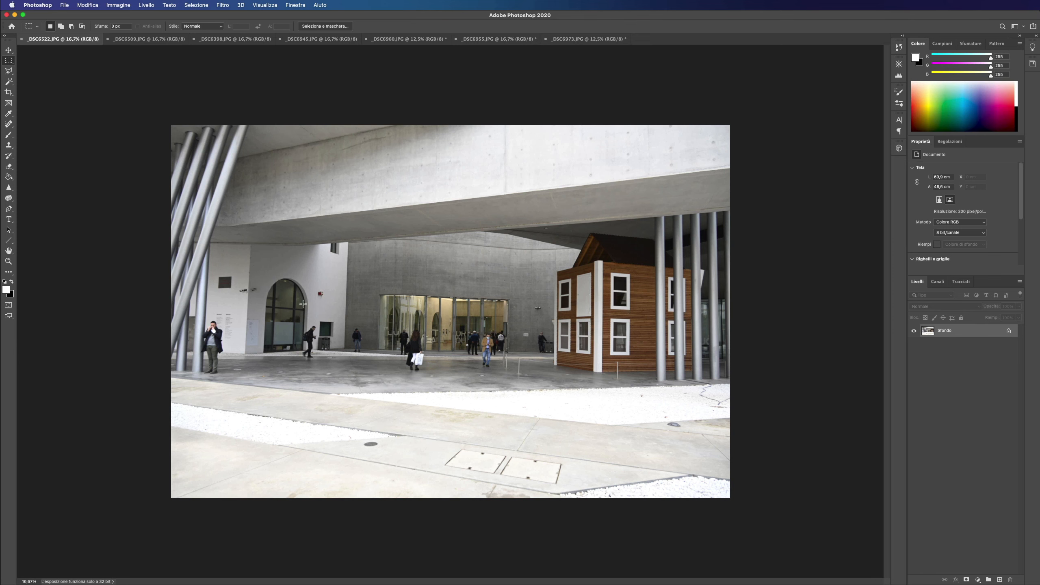
Switch to Photoshop and examine the museum reference photos of the courtyard, neon sign, round floor light and mood guides floor sticker.
alt+scroll(539, 297, up, 5)
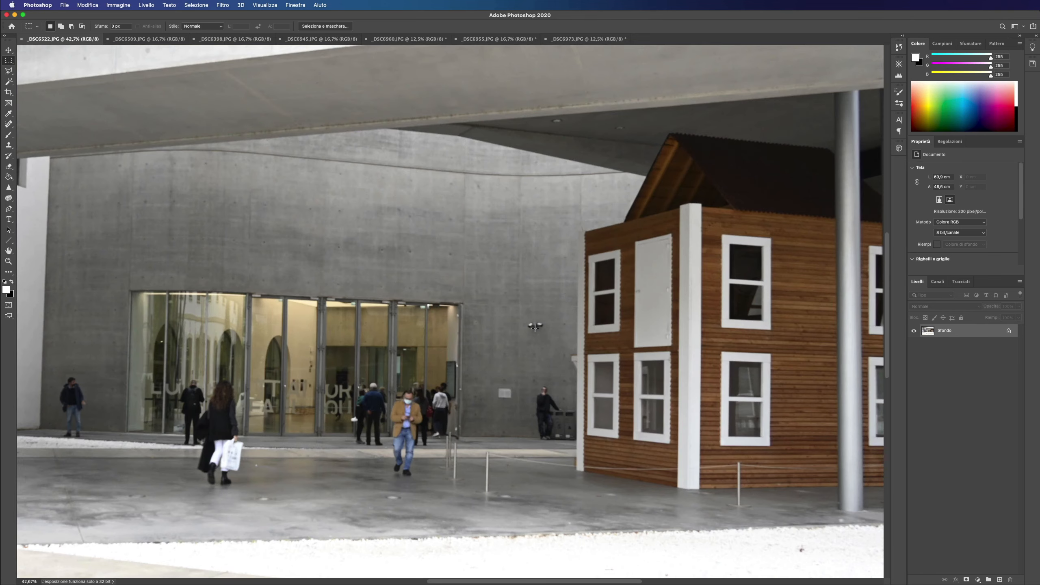
alt+scroll(535, 328, down, 3)
alt+scroll(556, 396, up, 6)
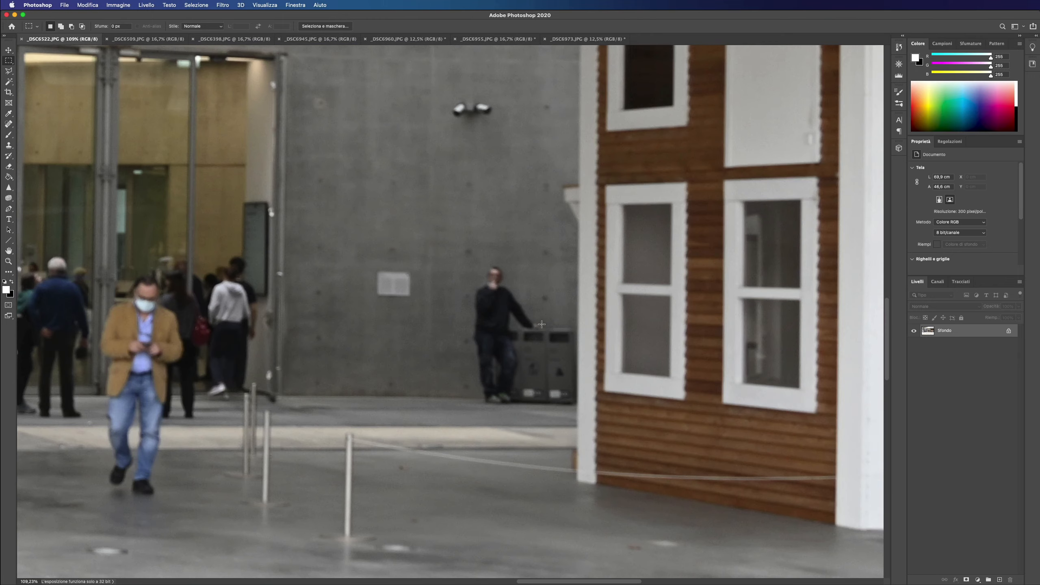
alt+scroll(562, 374, down, 6)
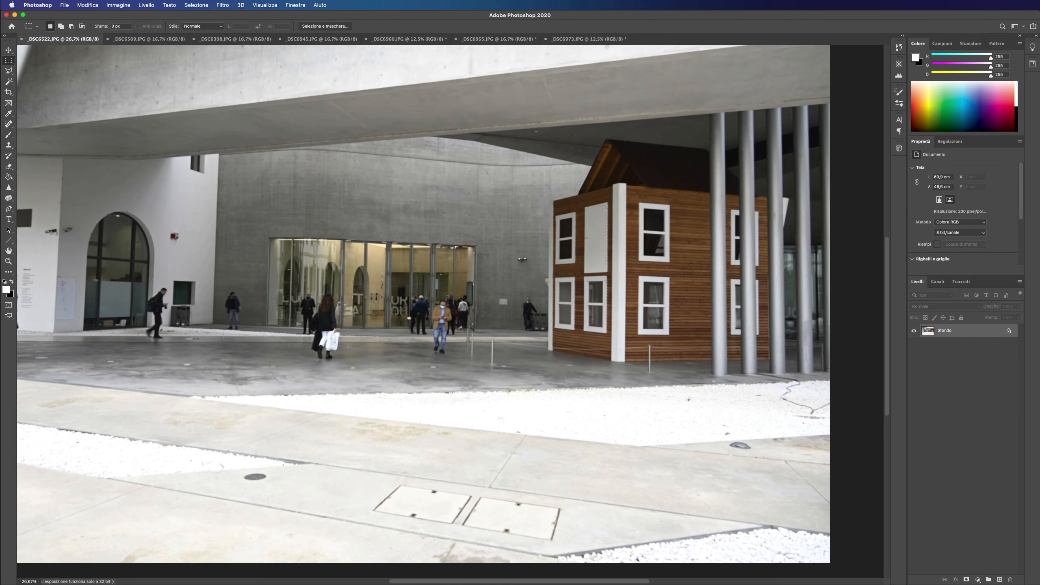
scroll(487, 534, down, 5)
click(129, 40)
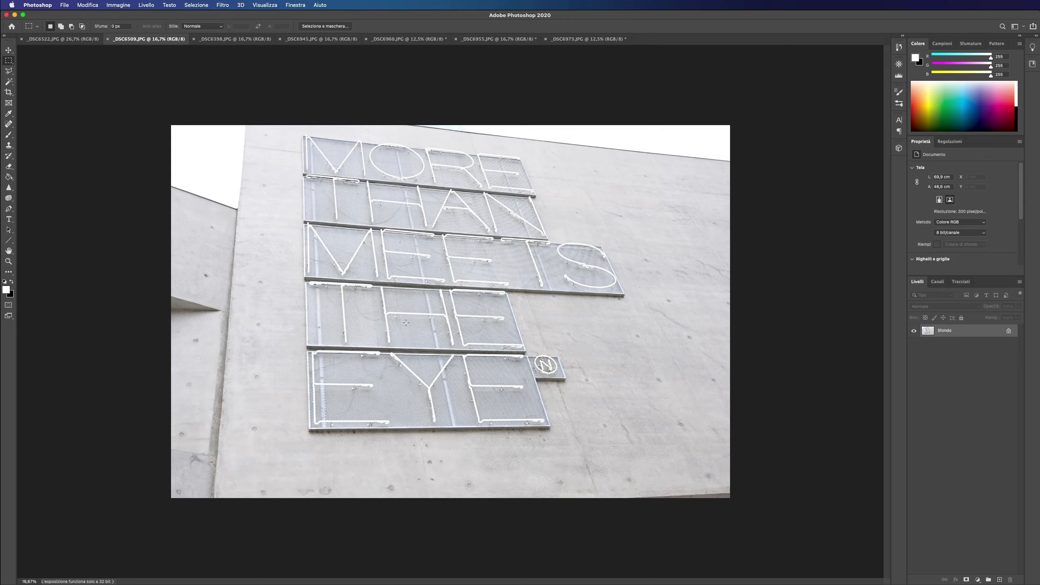
alt+scroll(406, 323, up, 3)
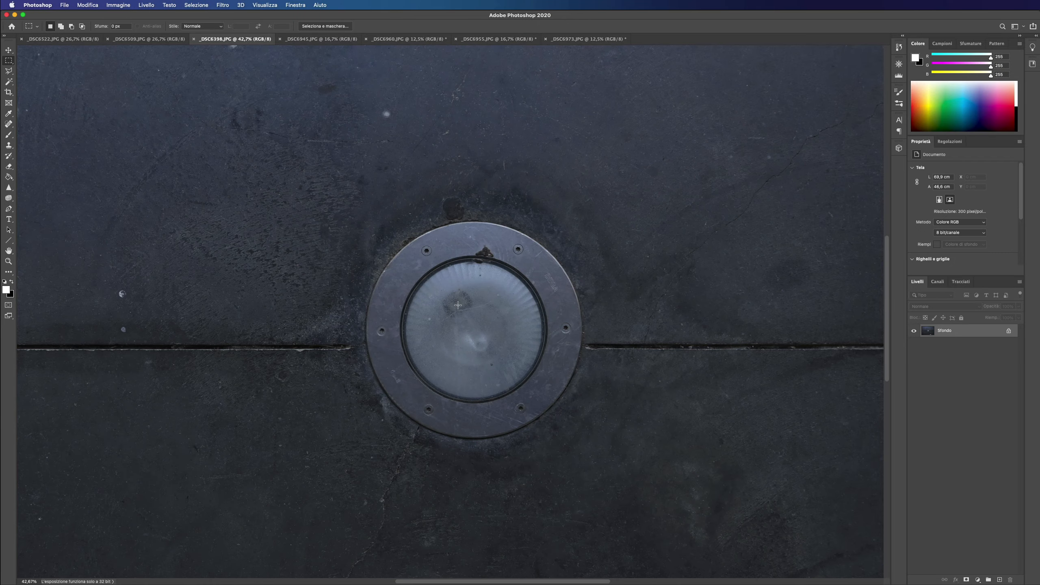
click(321, 39)
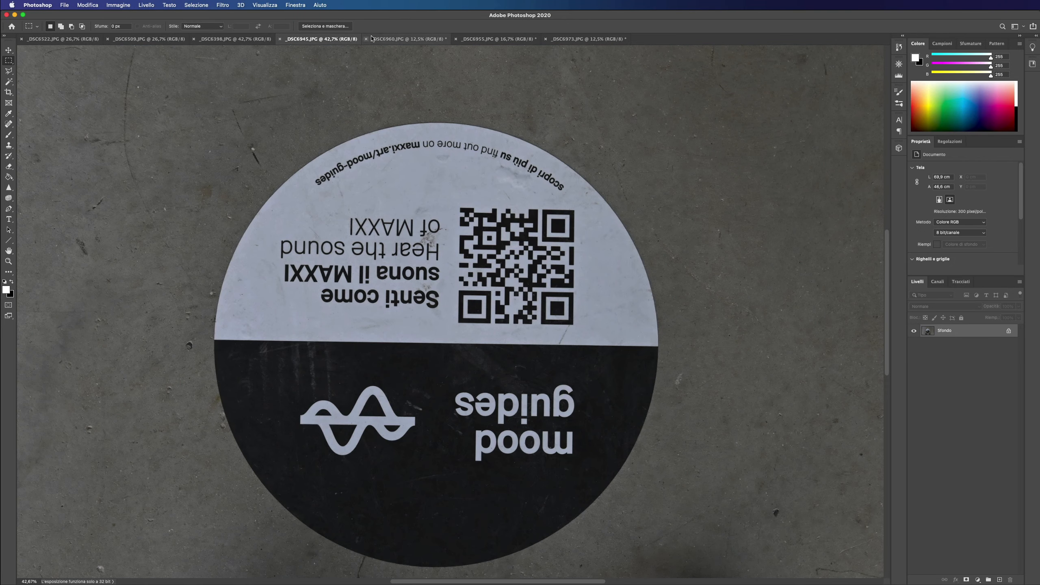
click(381, 40)
alt+scroll(463, 339, up, 2)
alt+scroll(435, 340, down, 1)
Examine the reference photos of the domed floor light with its drainage grate and the exhibition credits totem.
click(496, 39)
alt+scroll(448, 311, up, 2)
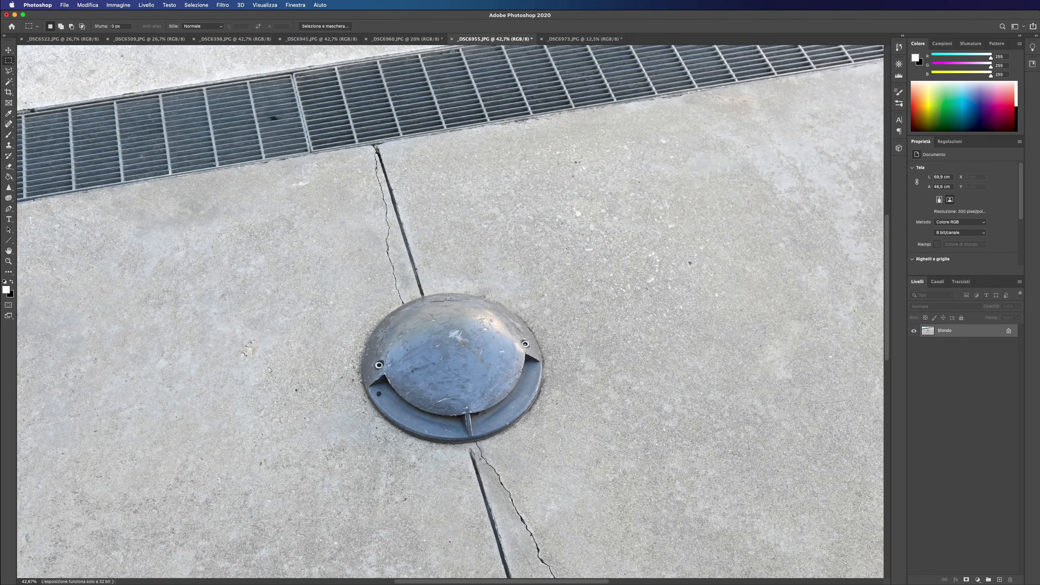
scroll(448, 298, up, 3)
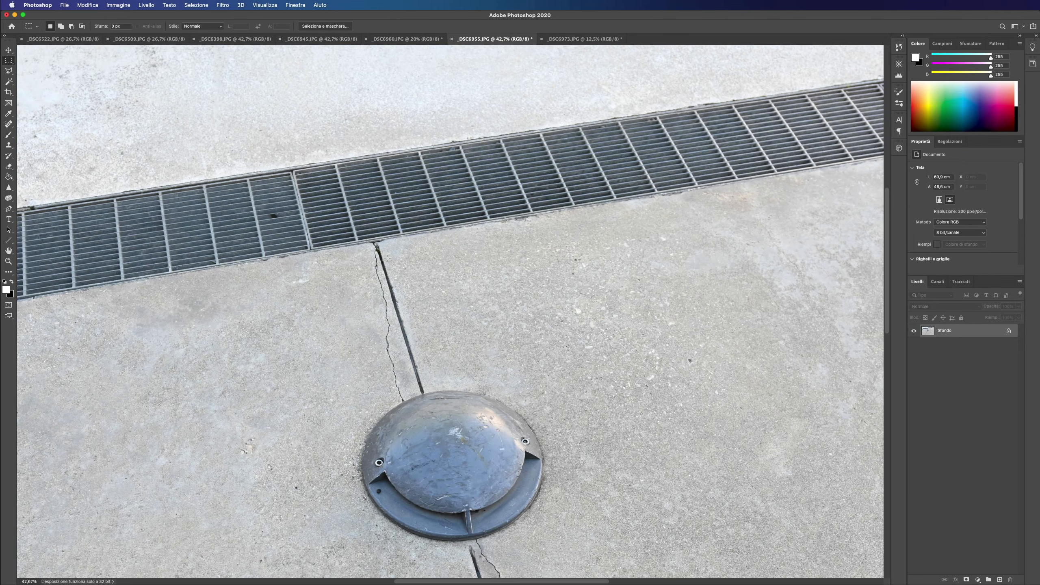
key(v)
click(577, 39)
alt+scroll(448, 451, up, 3)
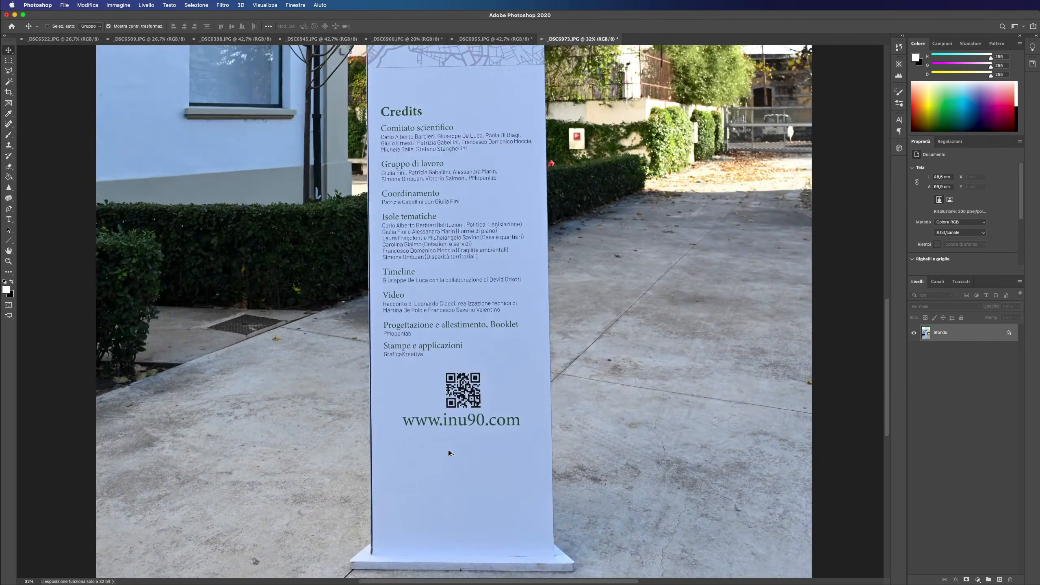
scroll(463, 342, down, 1)
scroll(463, 342, up, 5)
alt+scroll(464, 347, down, 3)
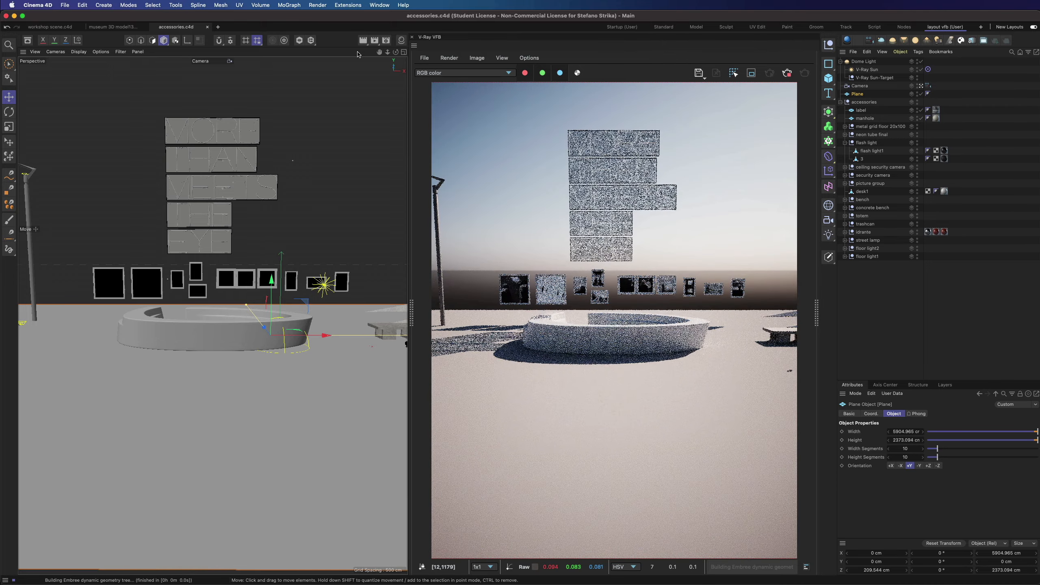
Switch to accessories.c4d in Cinema 4D and examine the modeled accessories, focusing on the curved concrete benches and their cracks.
drag(396, 53, 94, 67)
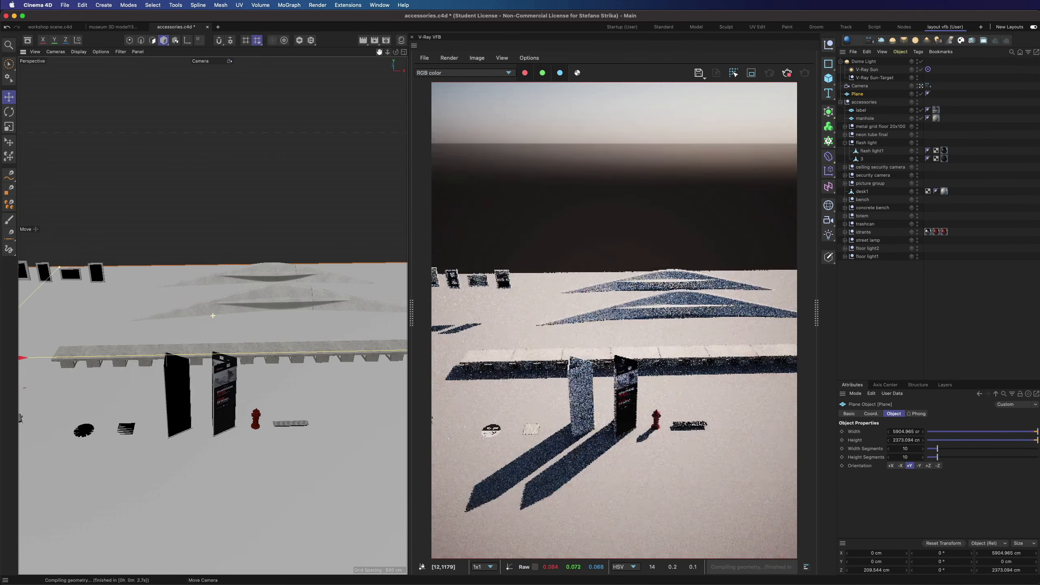
scroll(303, 278, up, 10)
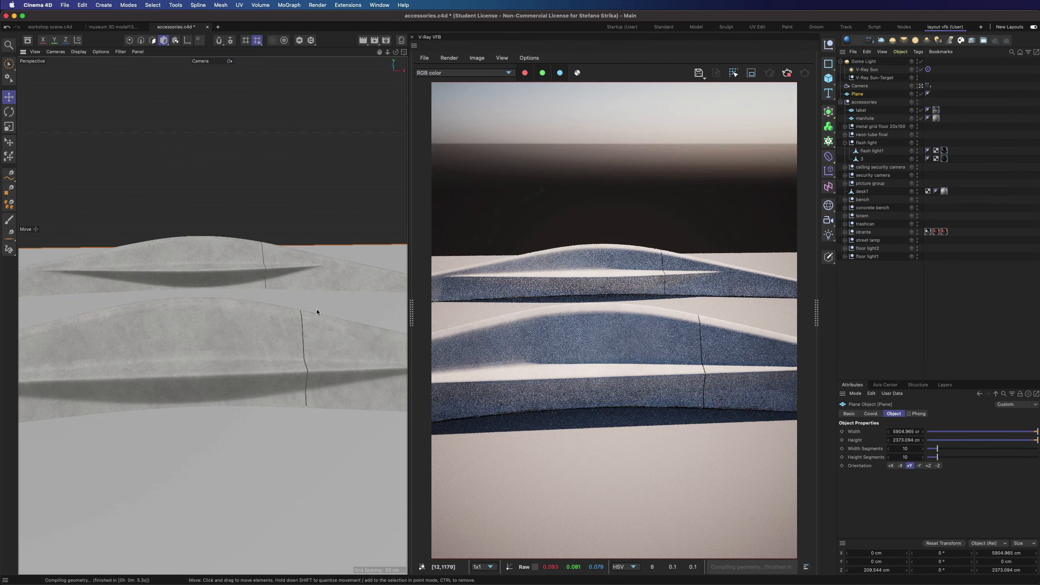
scroll(313, 373, up, 6)
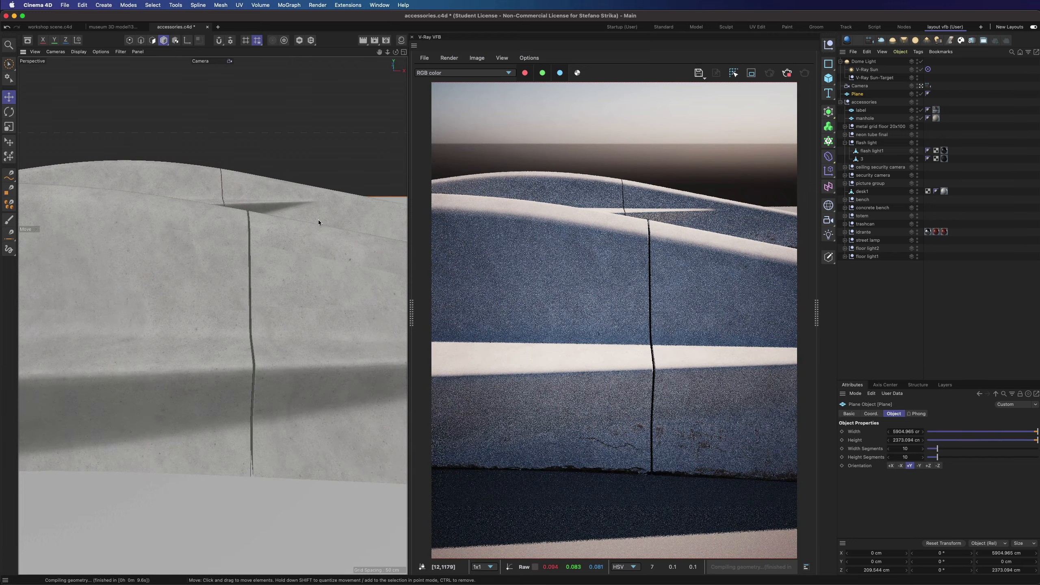
scroll(319, 220, down, 6)
scroll(342, 269, up, 5)
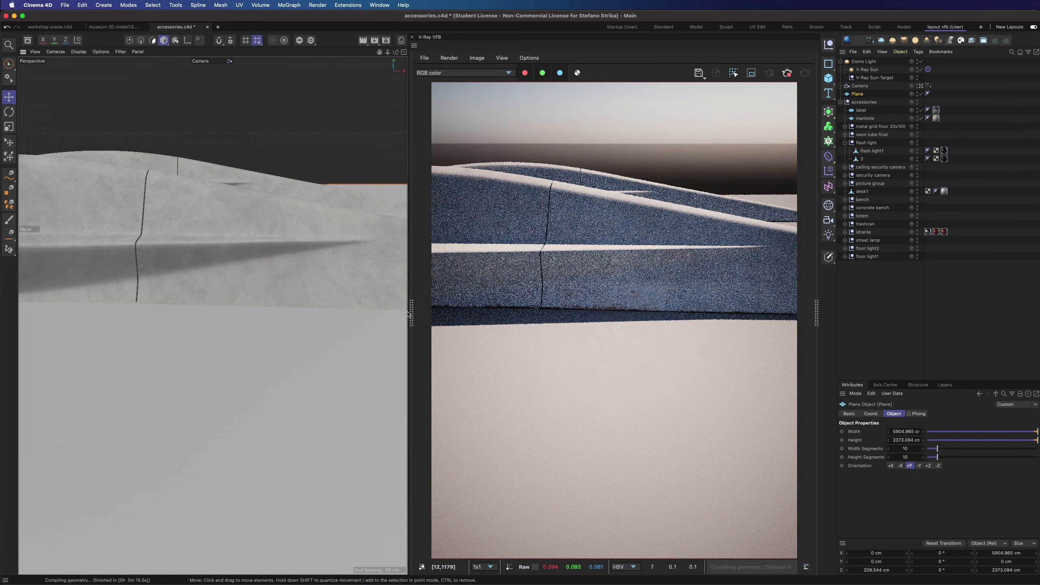
Examine the cracked curved concrete benches and the long bench on block supports from closer and wider angles.
click(816, 307)
click(659, 305)
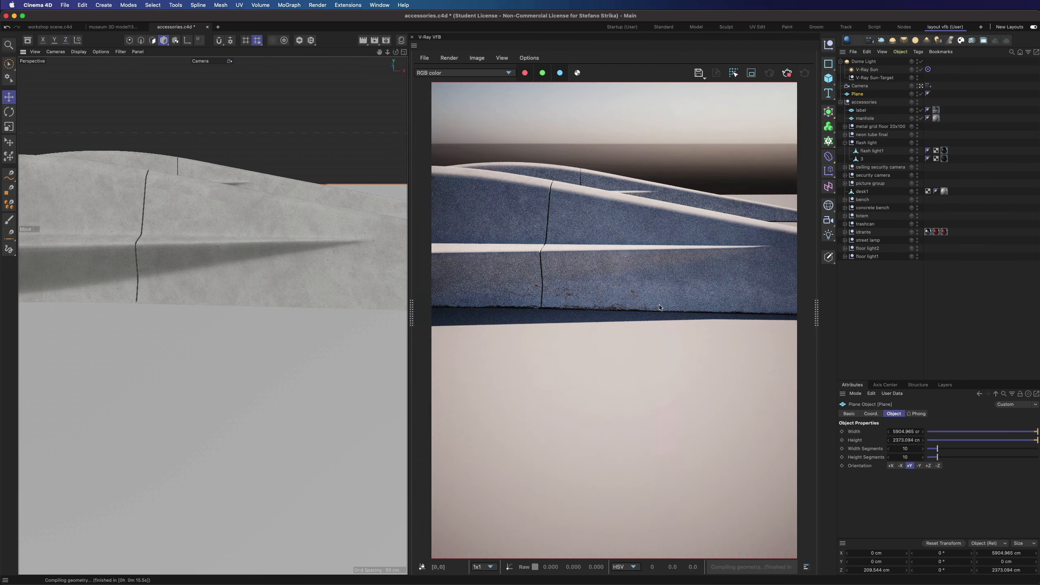
scroll(331, 303, down, 5)
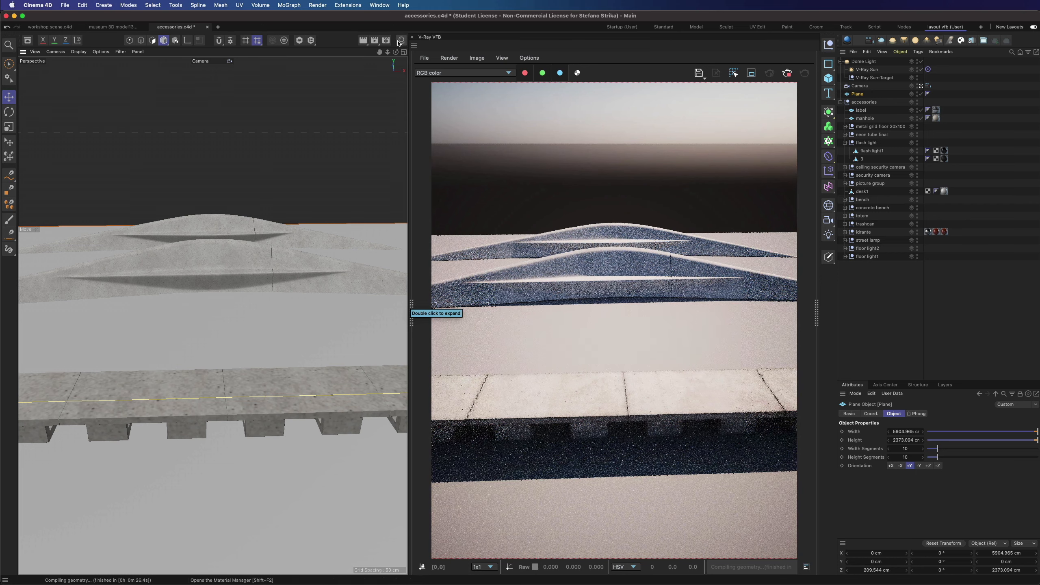
alt+drag(328, 304, 212, 314)
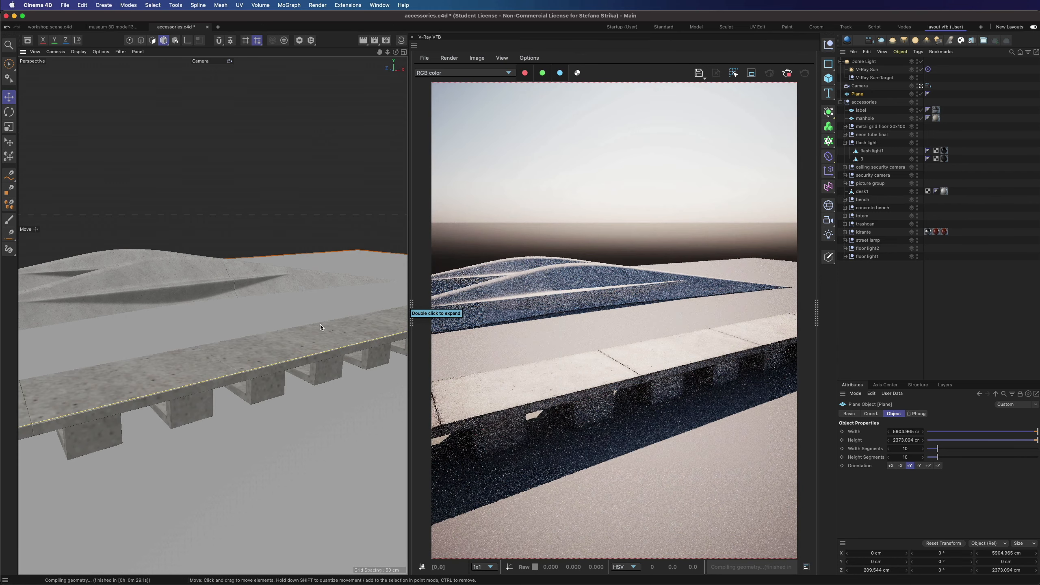
scroll(205, 283, down, 10)
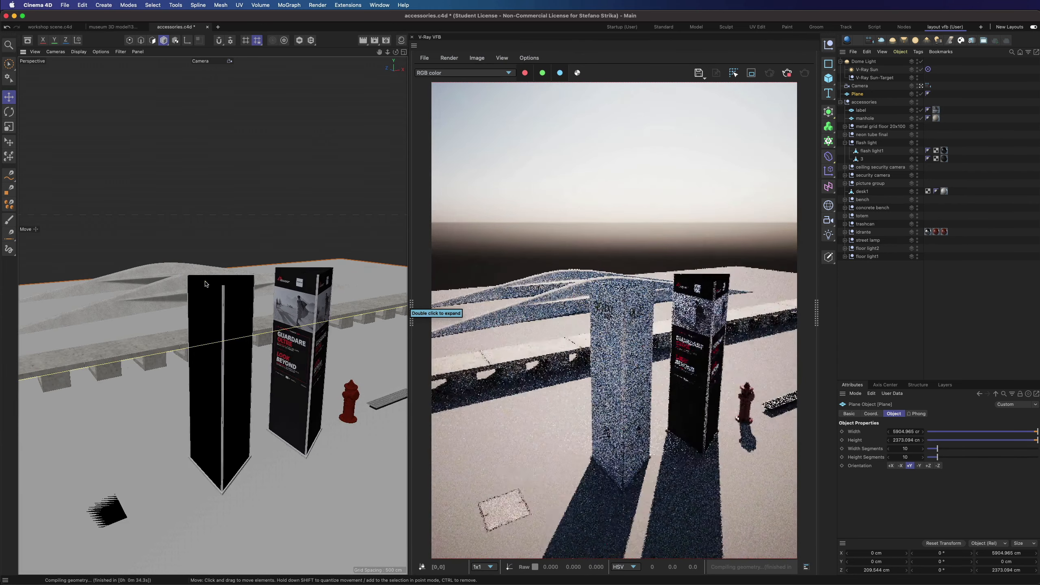
Examine the metal floor grid, the red fire hydrant and the two exhibition totems in the viewport and render.
scroll(394, 389, up, 3)
scroll(395, 389, up, 8)
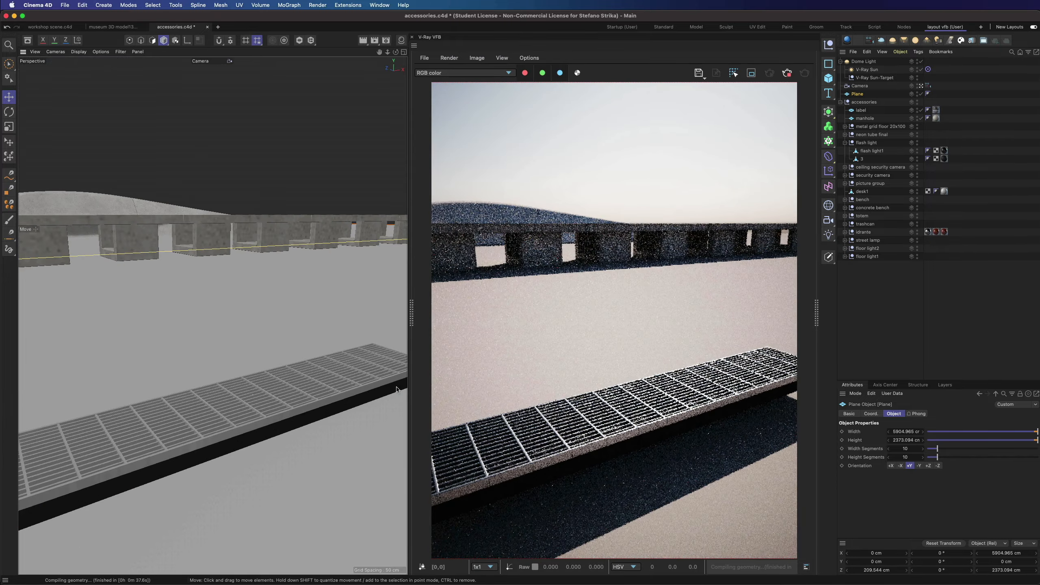
scroll(353, 397, down, 6)
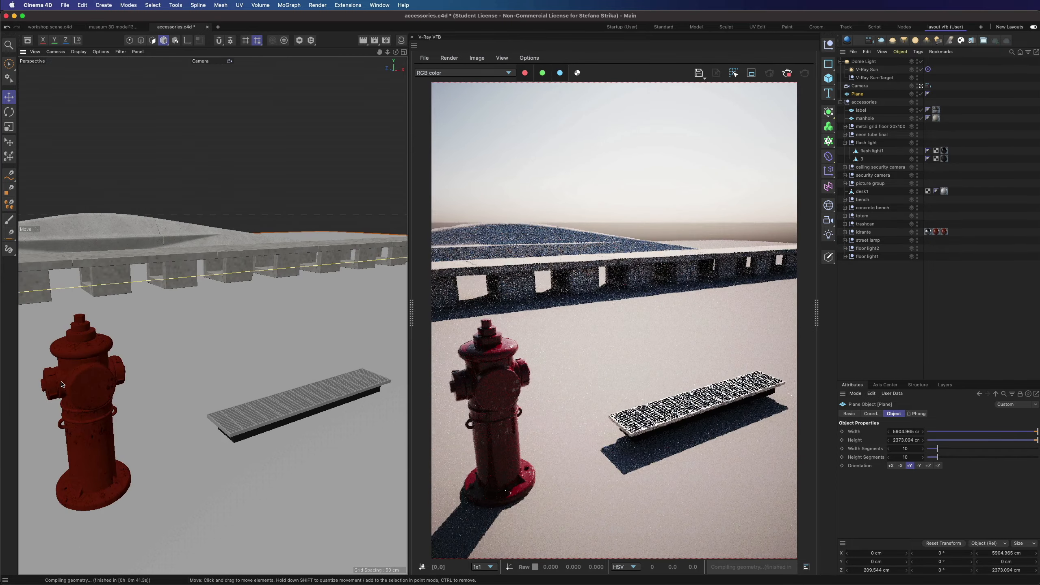
scroll(74, 398, up, 4)
drag(395, 52, 328, 82)
scroll(252, 381, down, 6)
scroll(81, 154, up, 4)
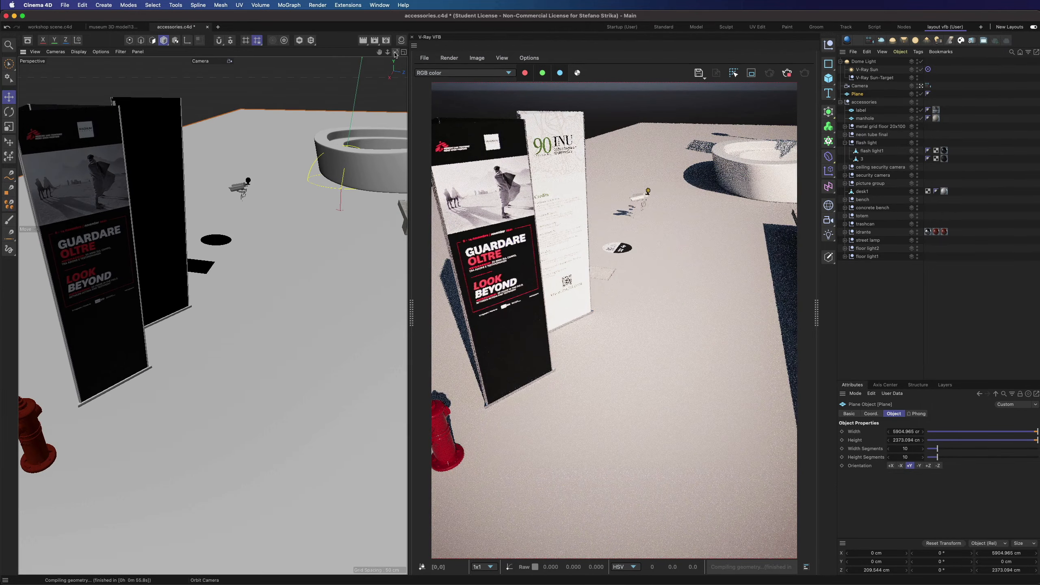
Examine the square manhole cover and the round floor sticker from above.
alt+drag(211, 312, 172, 302)
scroll(210, 279, up, 8)
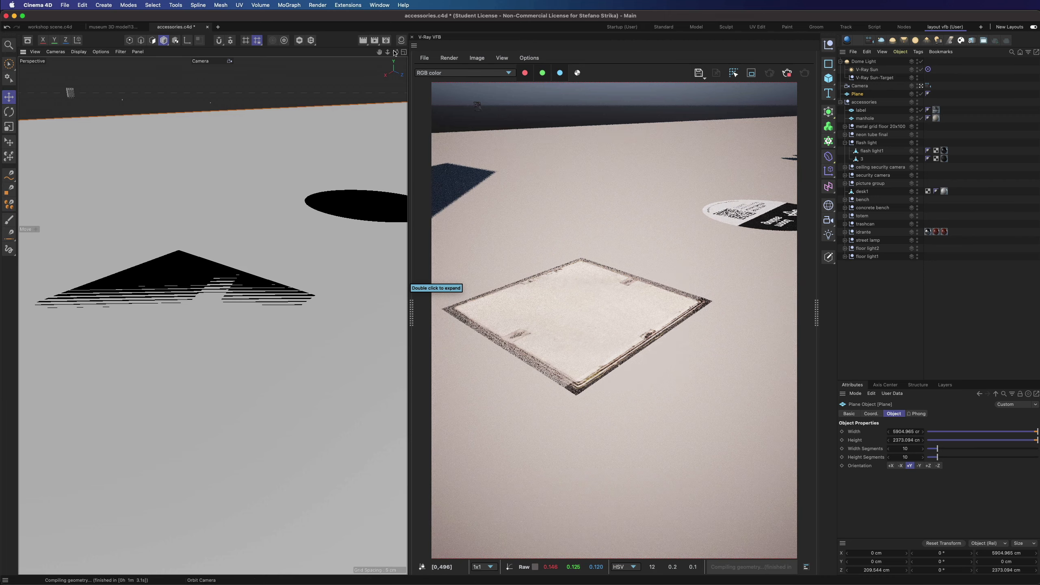
drag(396, 52, 397, 89)
drag(388, 54, 282, 104)
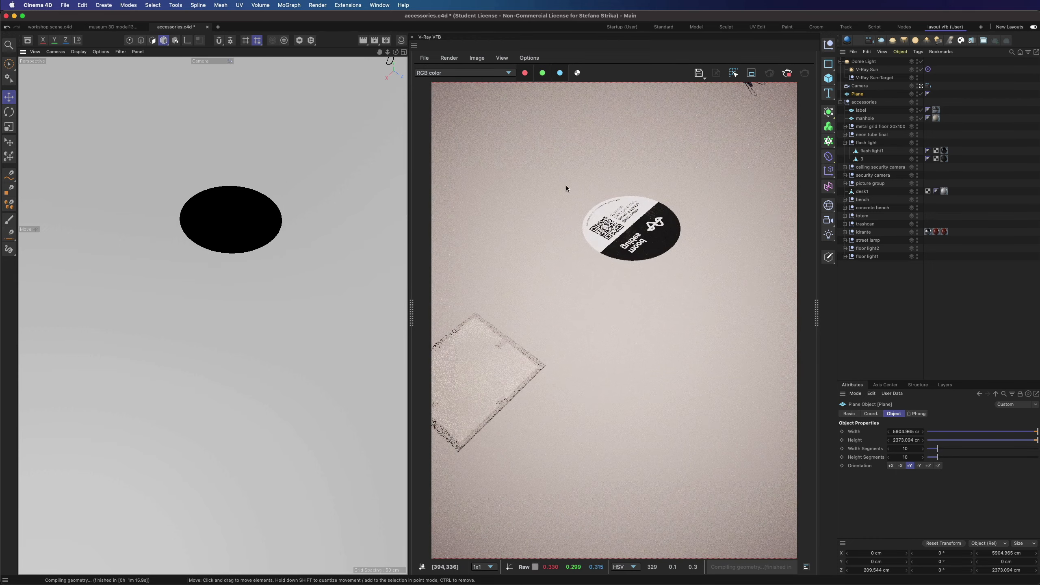
drag(396, 52, 212, 311)
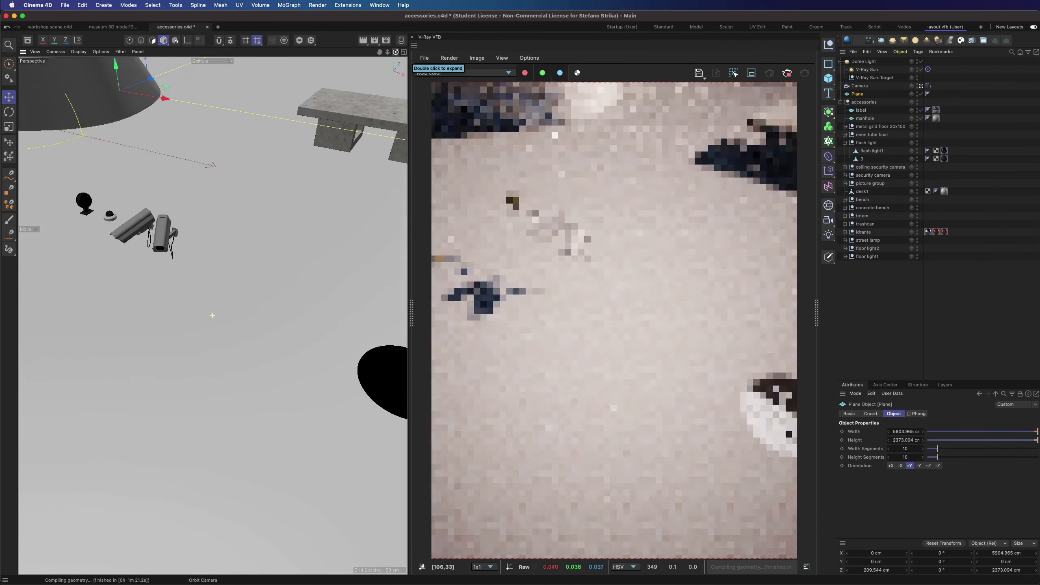
Examine the two wall security cameras, the domed ceiling camera and the round flash light up close.
scroll(37, 216, up, 10)
scroll(229, 259, down, 3)
scroll(369, 281, up, 2)
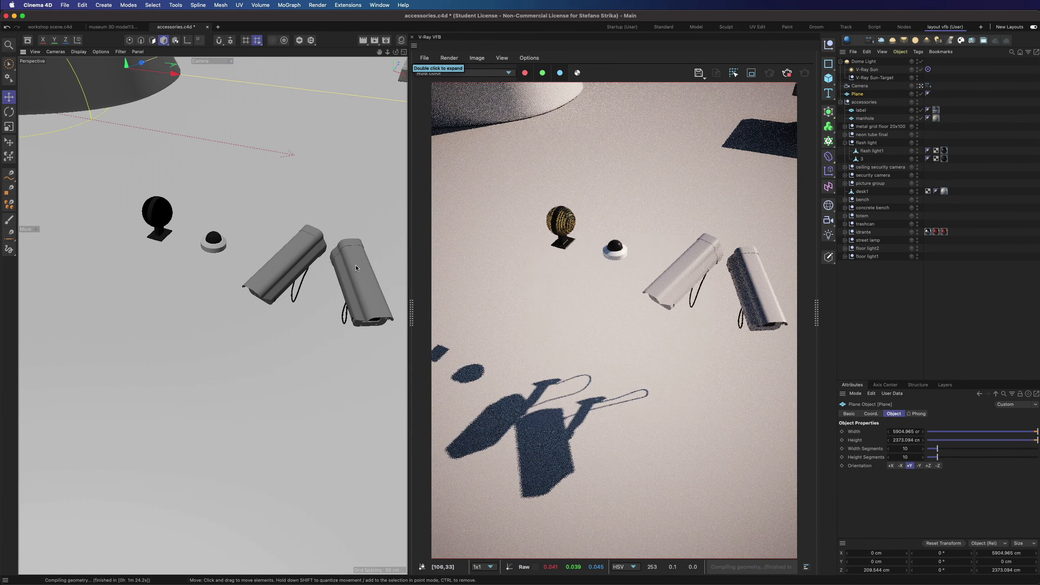
drag(396, 52, 394, 6)
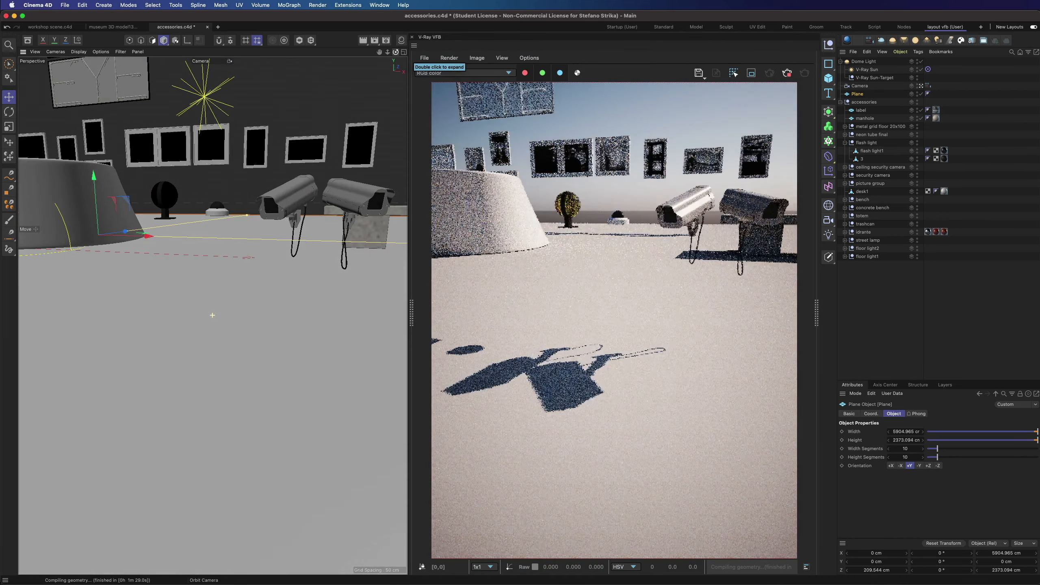
scroll(348, 216, up, 8)
scroll(347, 216, down, 5)
scroll(348, 217, down, 2)
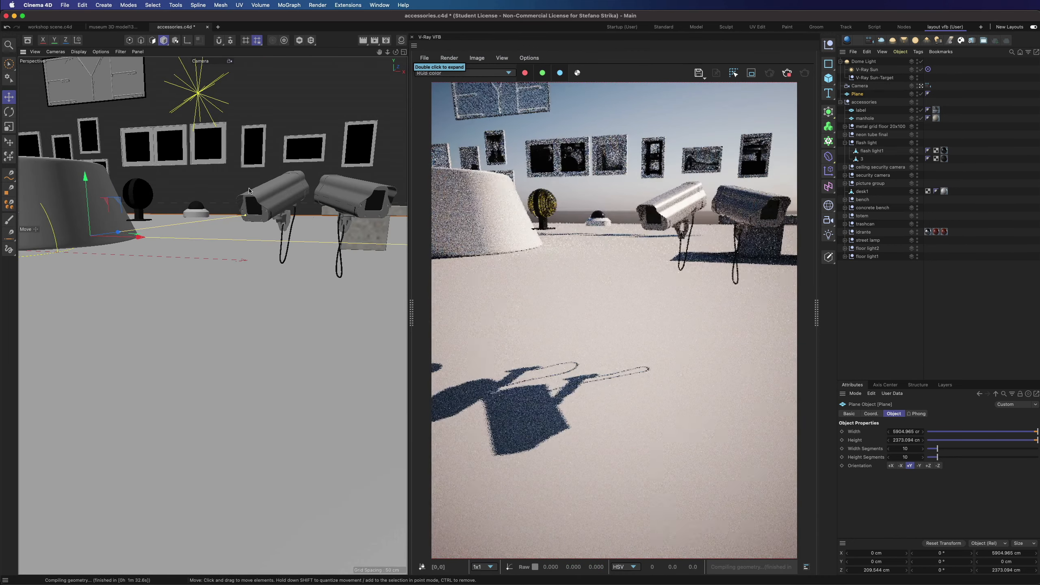
drag(396, 52, 394, 98)
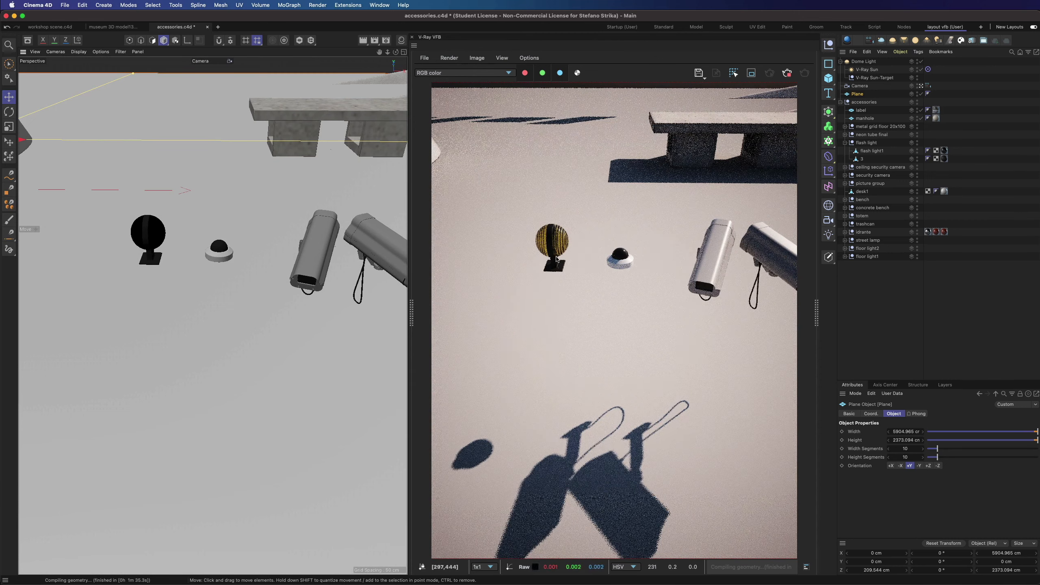
Examine the curved reception desk, the street lamp pole and the two recessed floor lights, including the bolted ring.
scroll(292, 253, down, 10)
scroll(291, 252, up, 6)
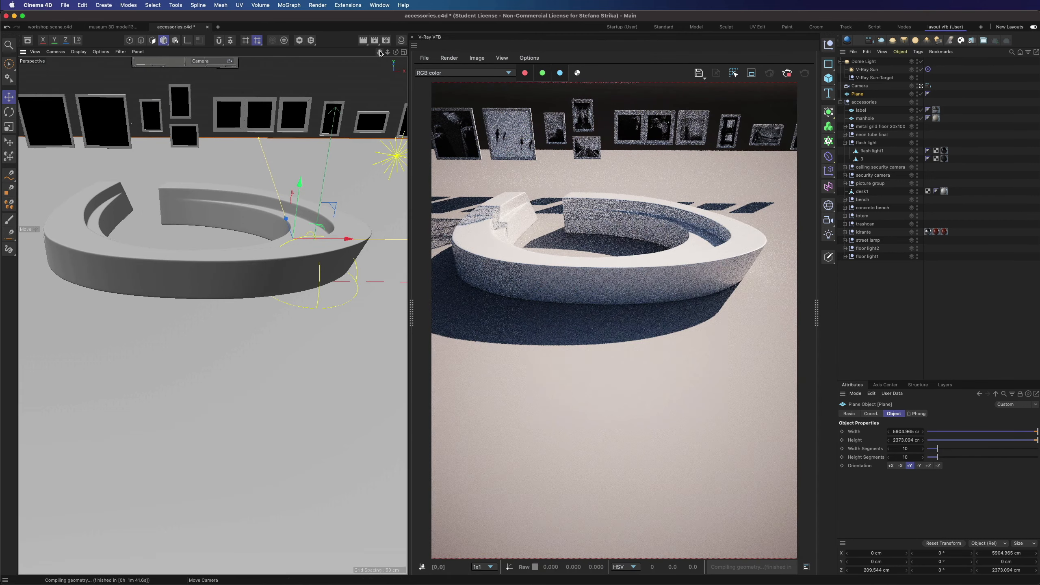
scroll(216, 228, up, 10)
scroll(216, 228, up, 5)
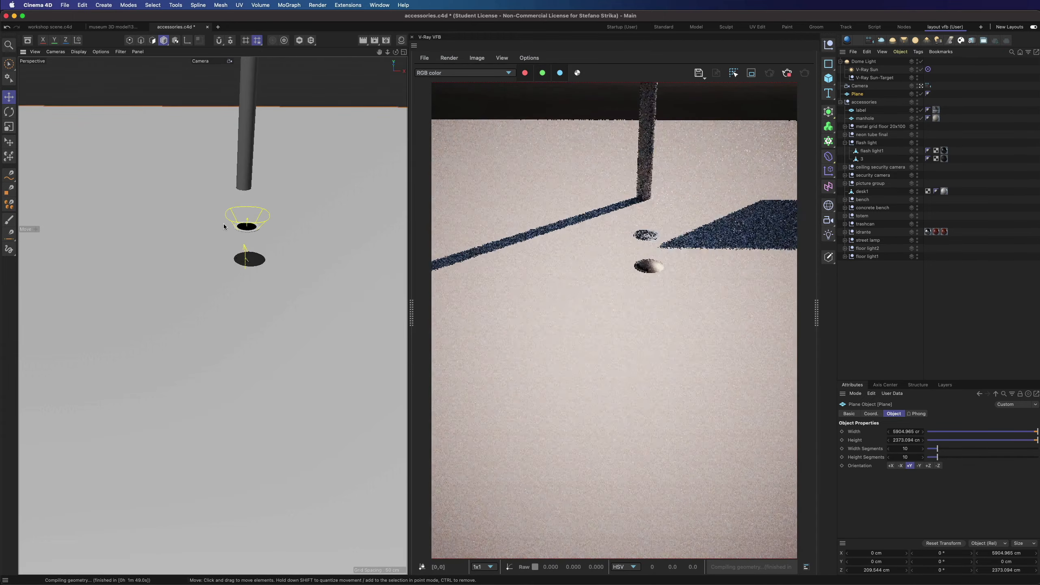
alt+drag(216, 228, 235, 314)
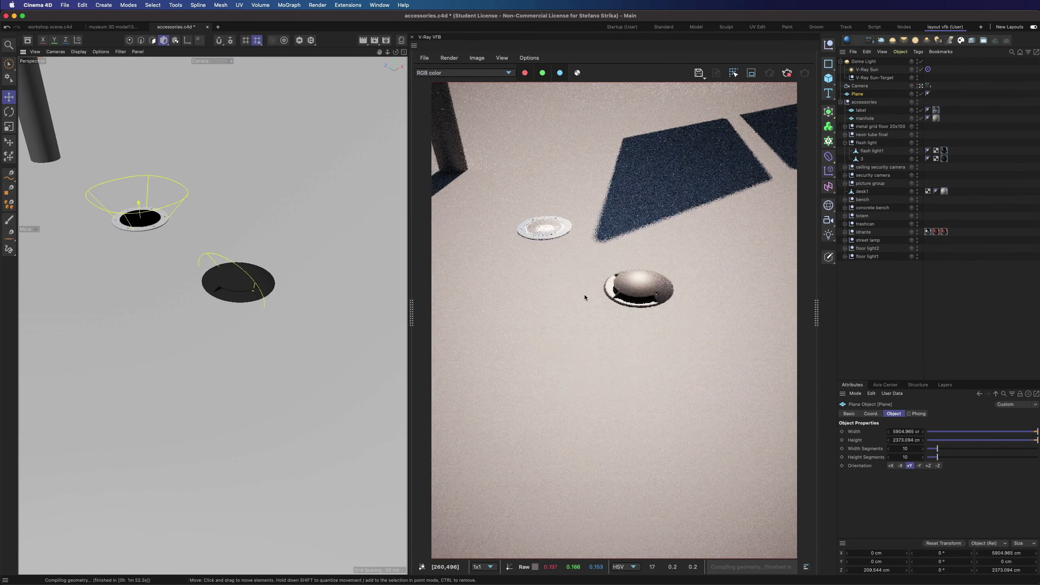
scroll(140, 228, up, 4)
scroll(308, 298, up, 3)
scroll(83, 172, up, 10)
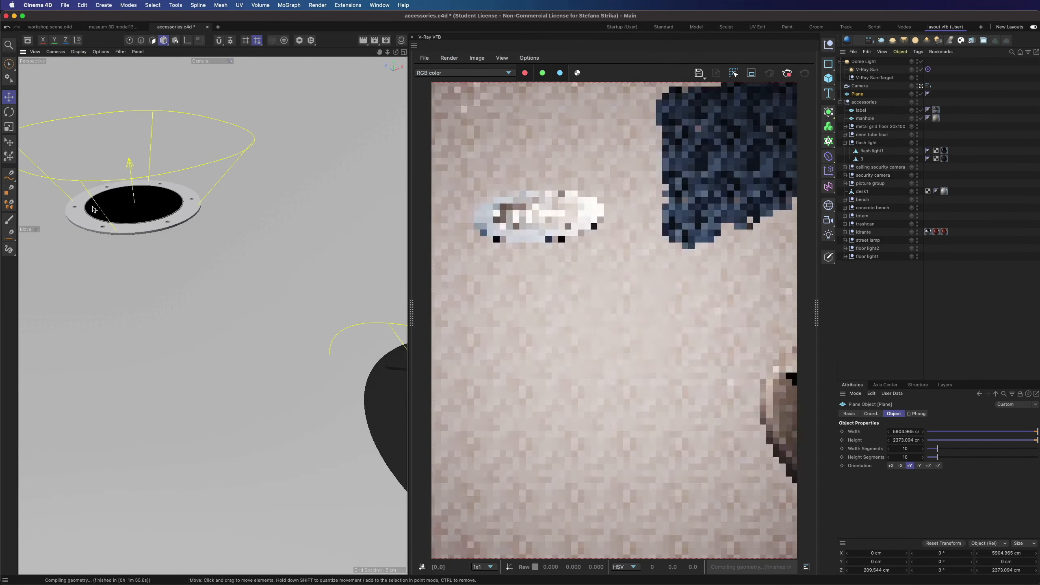
scroll(84, 173, up, 2)
Examine the MORE THAN MEETS THE EYE neon sign, focusing on its tubes, cables and metal mesh backing.
drag(396, 52, 328, 53)
drag(379, 52, 372, 107)
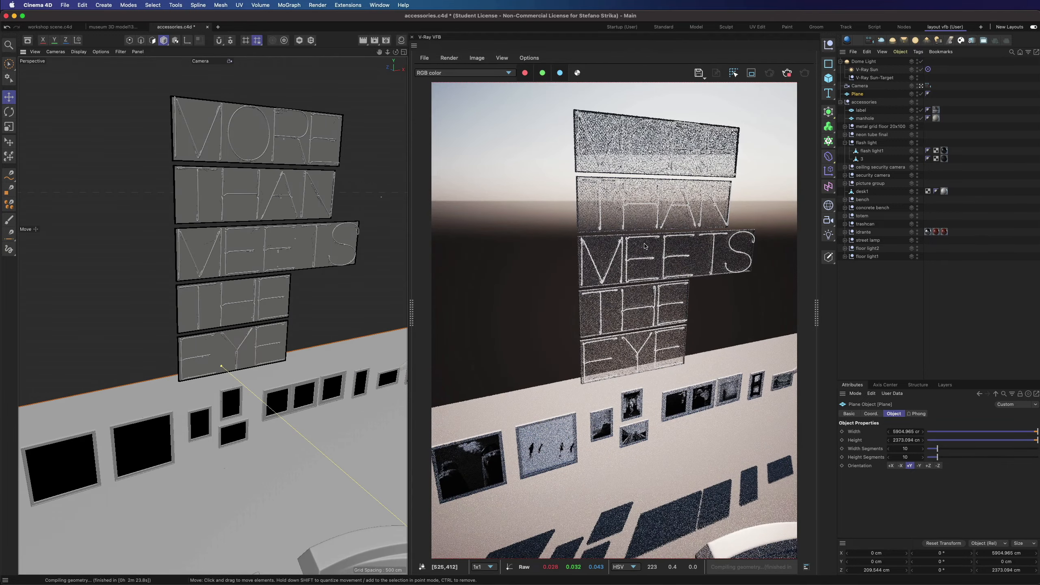
scroll(289, 252, up, 15)
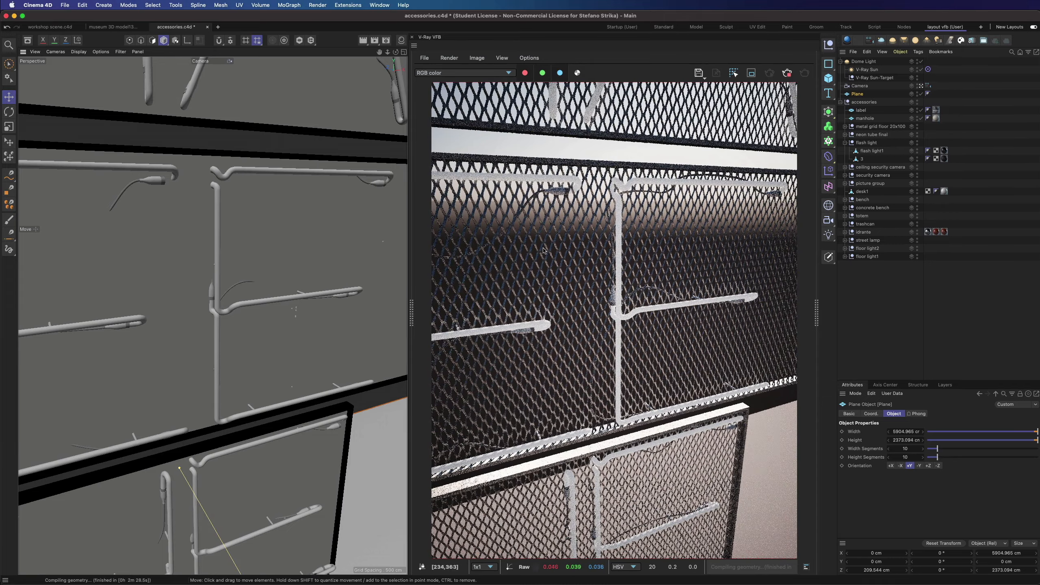
scroll(217, 223, down, 15)
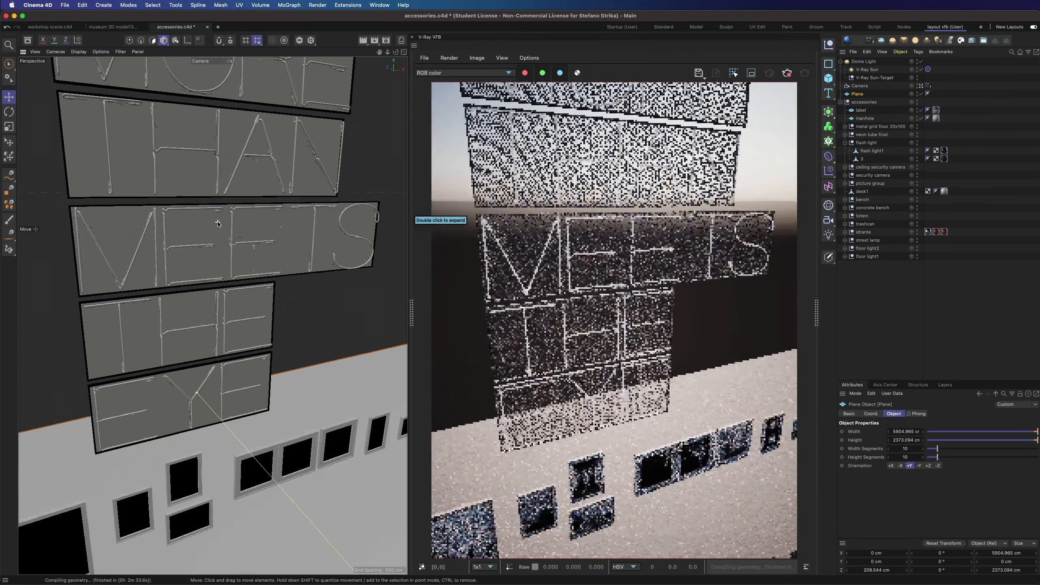
Examine the framed black-and-white pictures up close, and return to an overview of all the accessories.
scroll(146, 420, up, 10)
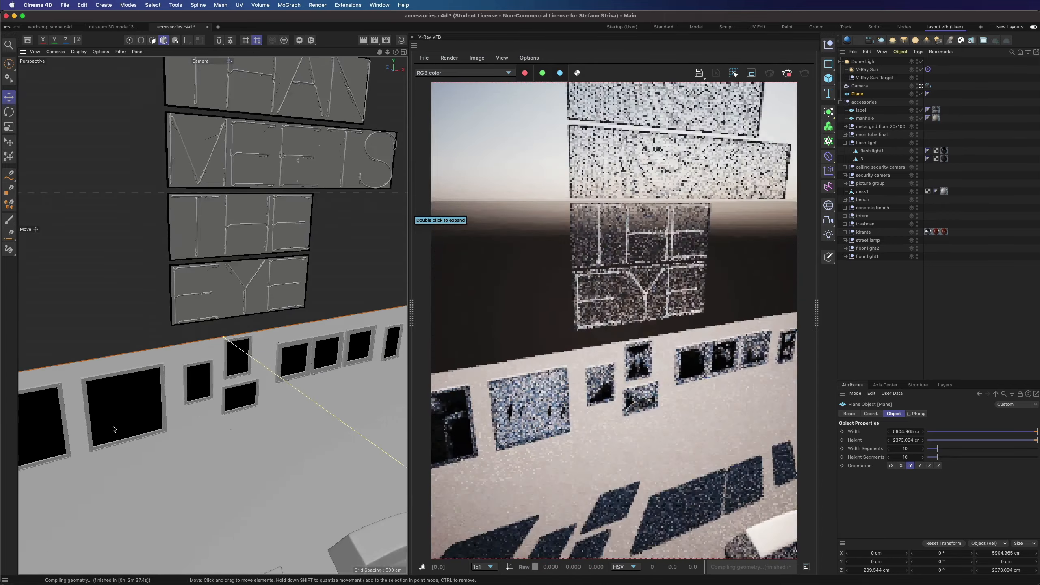
scroll(344, 369, up, 8)
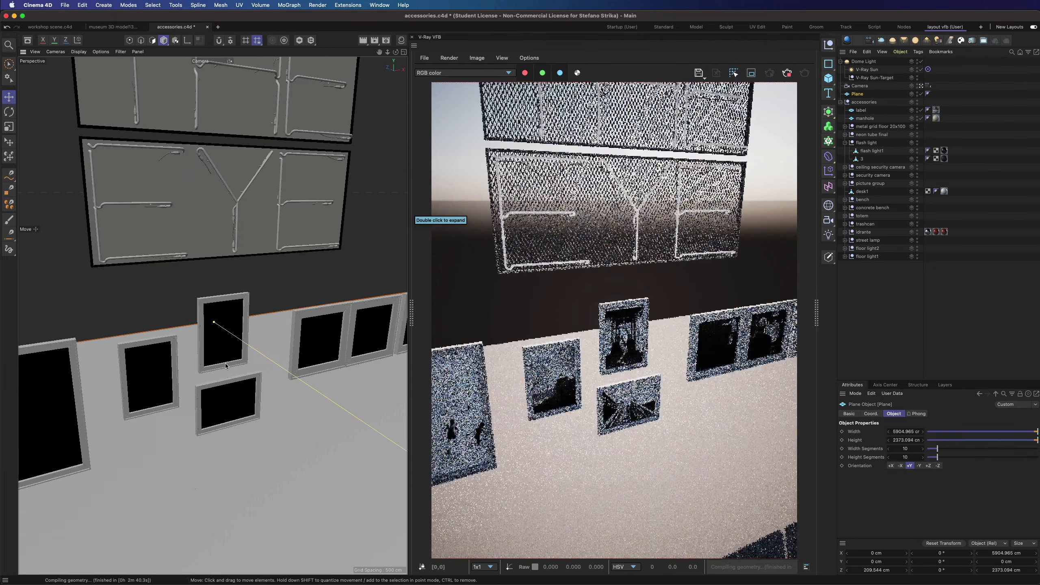
scroll(226, 365, up, 3)
scroll(221, 446, down, 3)
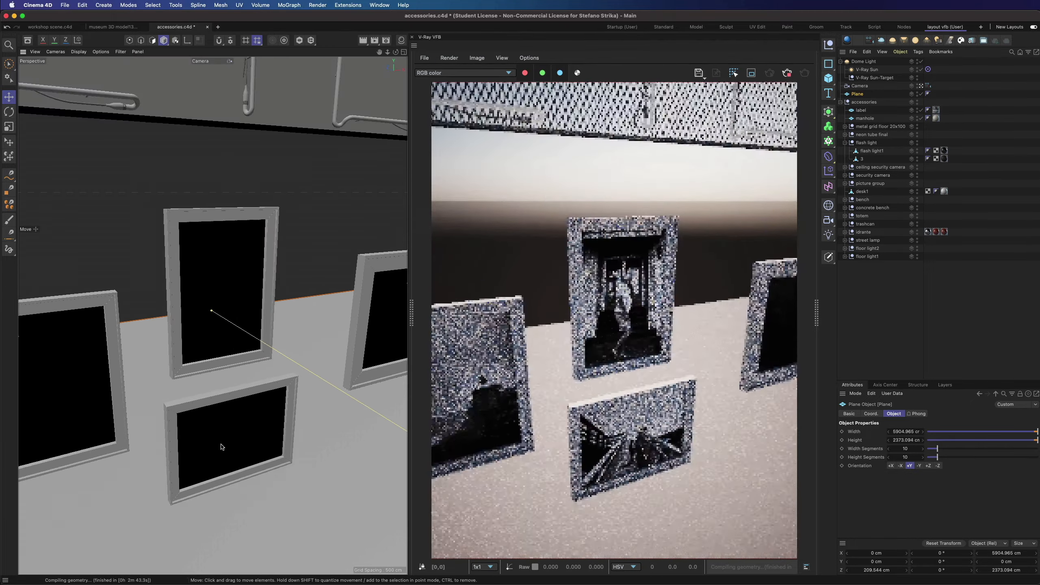
scroll(228, 484, up, 10)
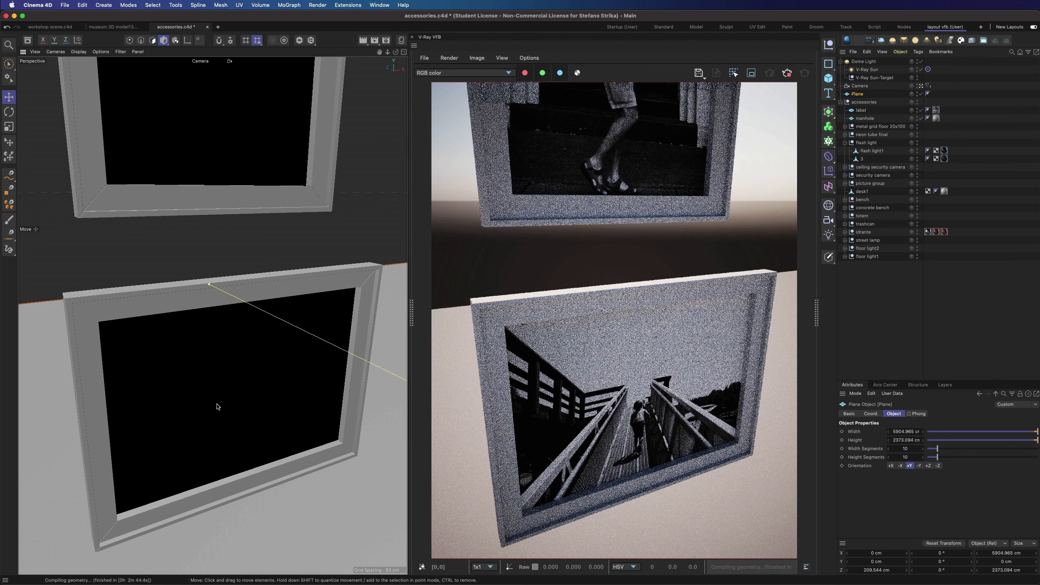
scroll(182, 365, down, 15)
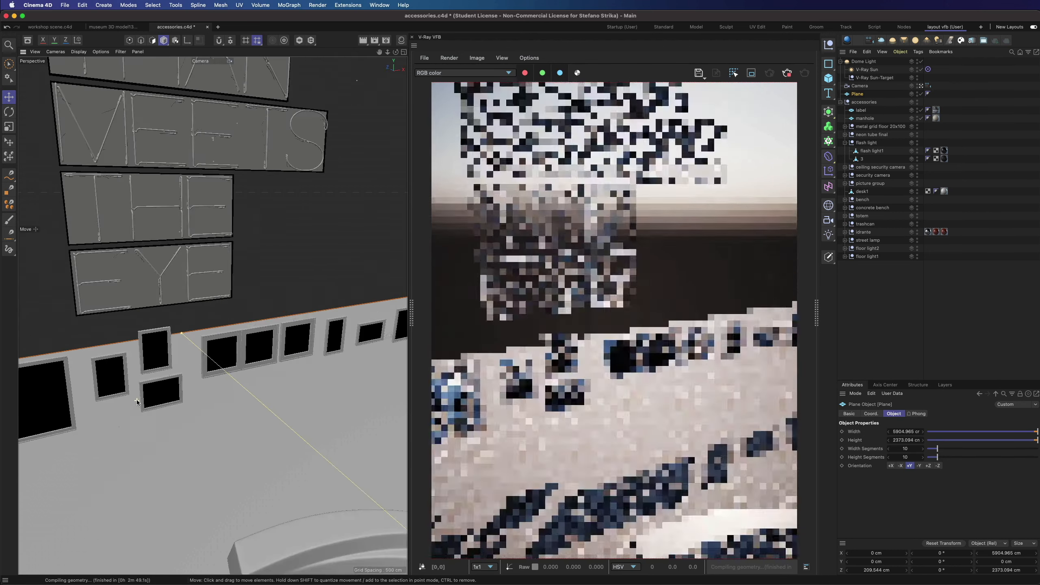
scroll(137, 402, down, 5)
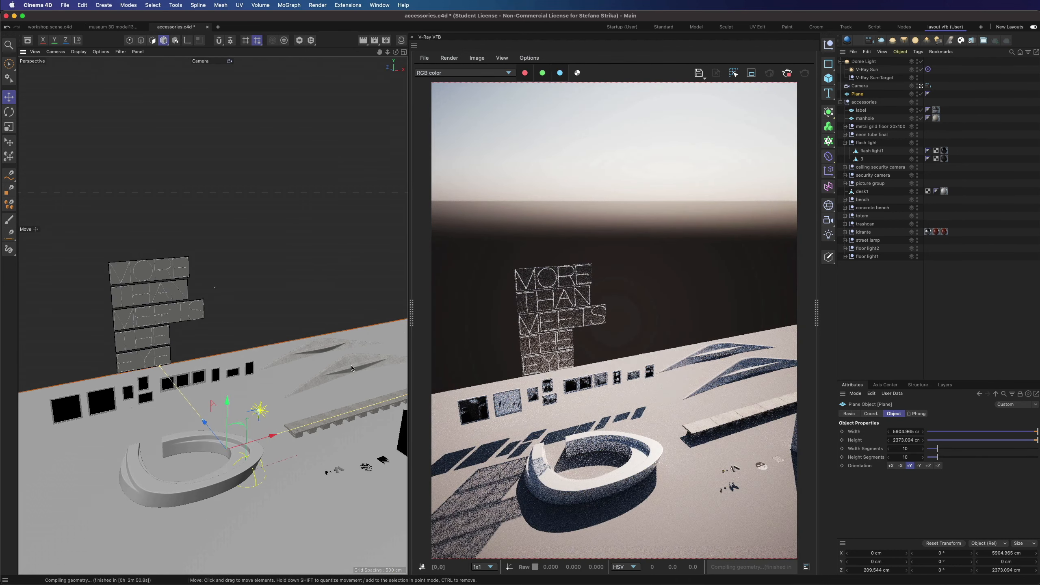
scroll(268, 334, down, 8)
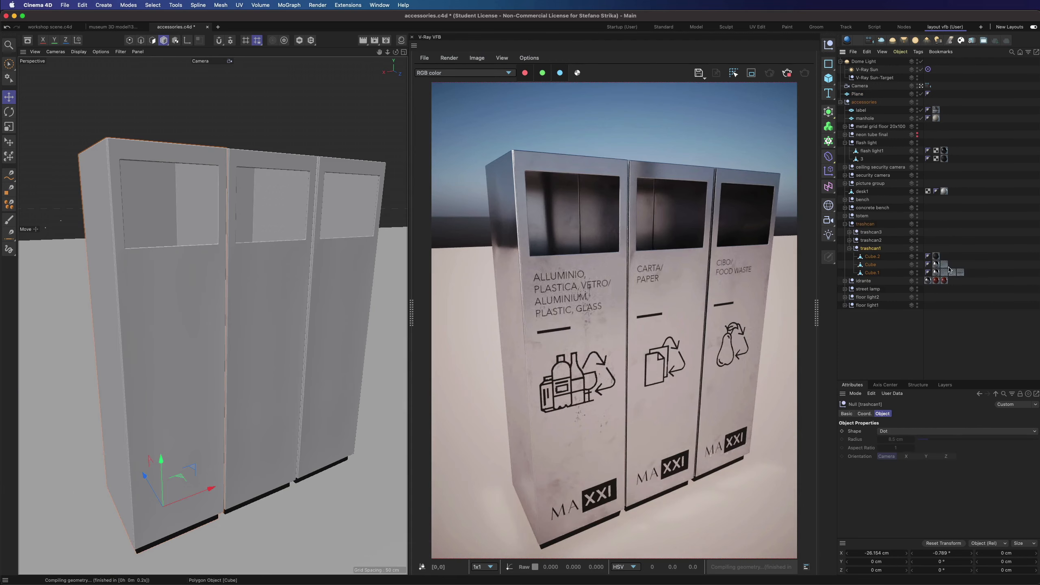
Show the Material Manager beside the trash cans, open trashcan1's Stainless-Steel-Alloy-Brushed material, and enlarge the attributes area.
click(405, 52)
click(404, 52)
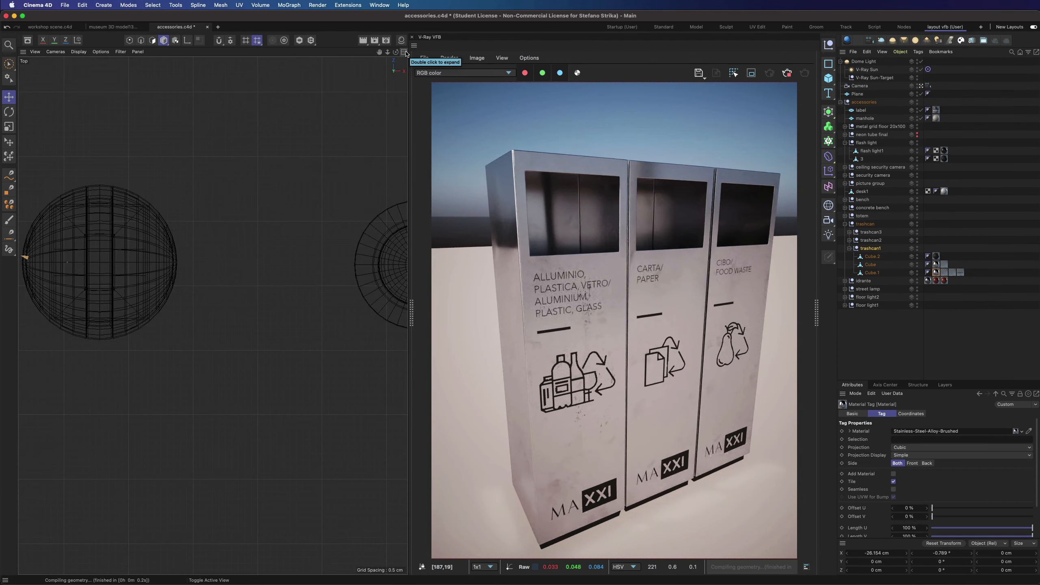
click(404, 52)
click(208, 52)
click(401, 40)
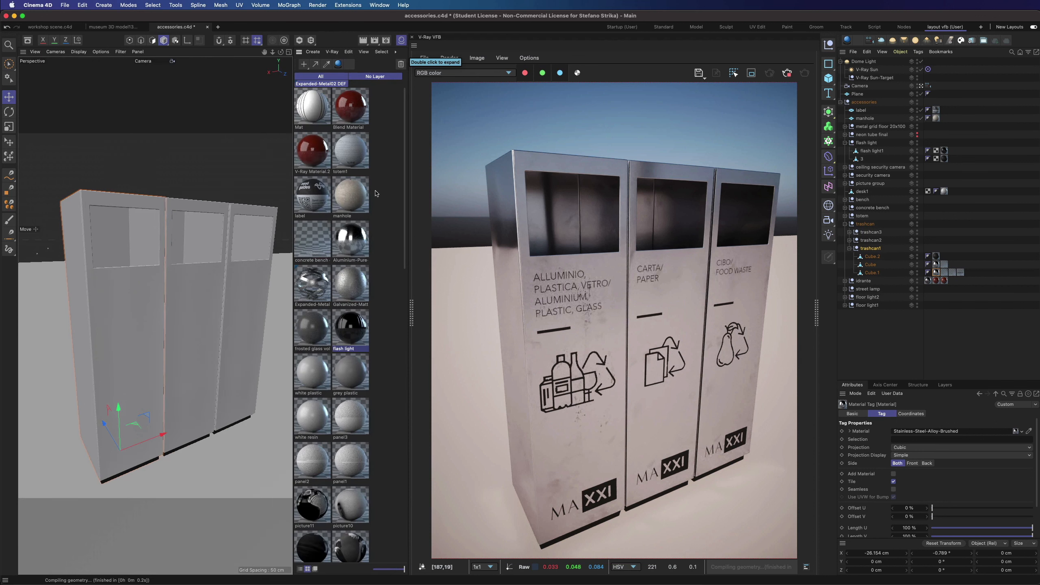
double_click(936, 273)
drag(898, 379, 895, 131)
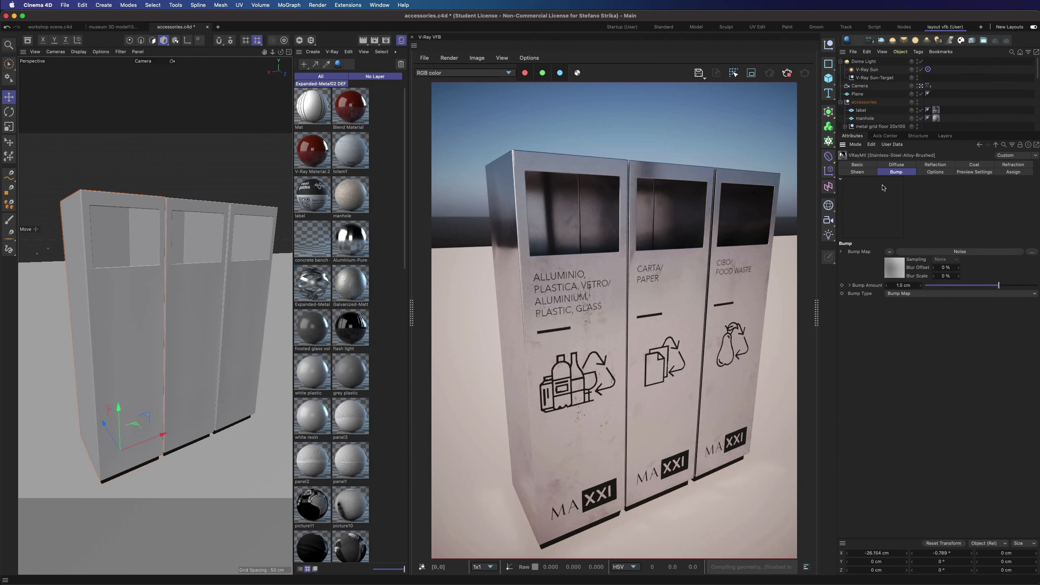
Review the brushed steel material's diffuse color, its brushed 90 gloss.tif reflection glossiness texture and its noise bump settings.
click(897, 166)
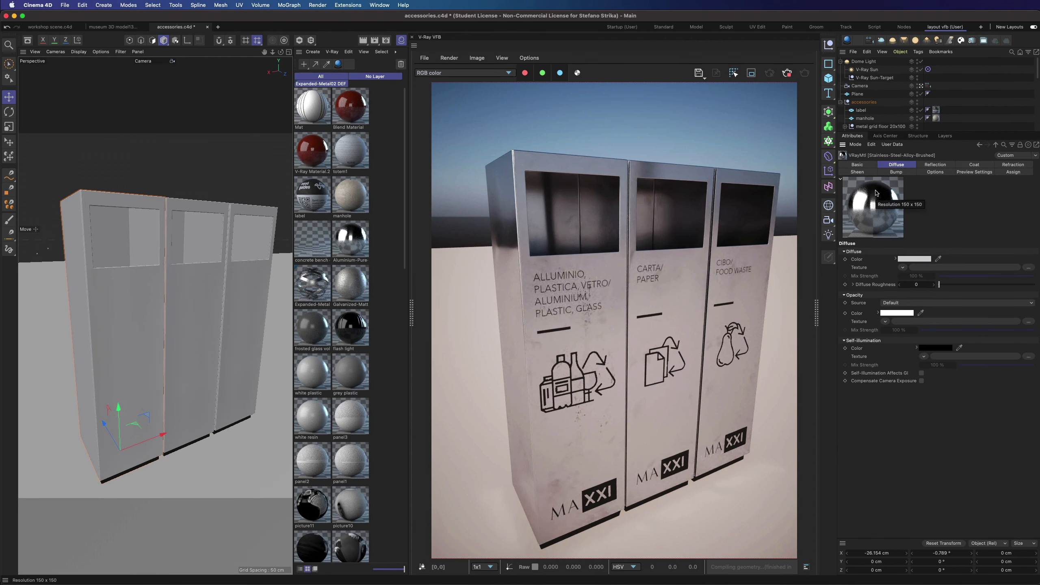
click(896, 259)
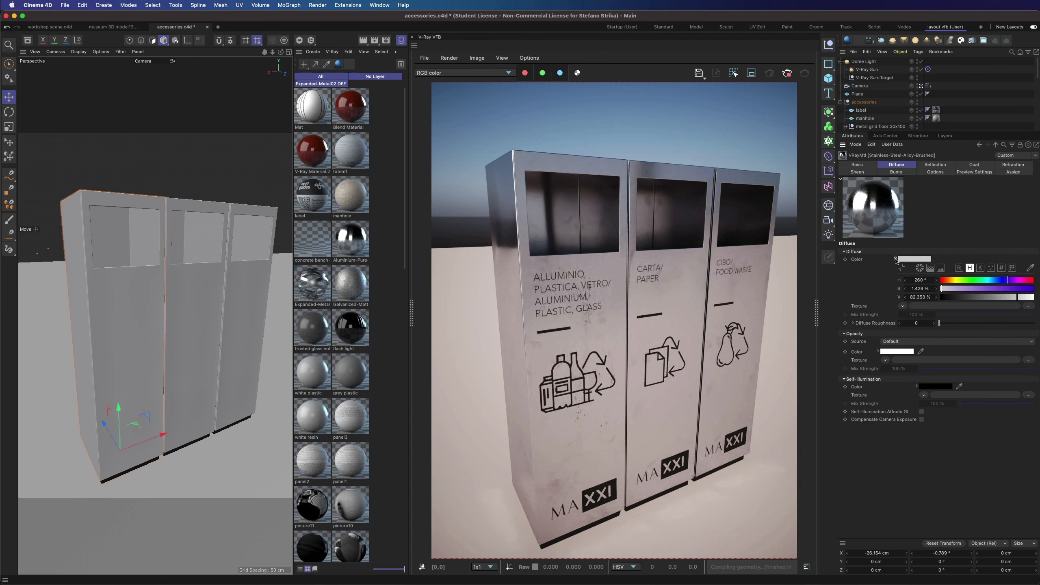
click(895, 259)
click(924, 166)
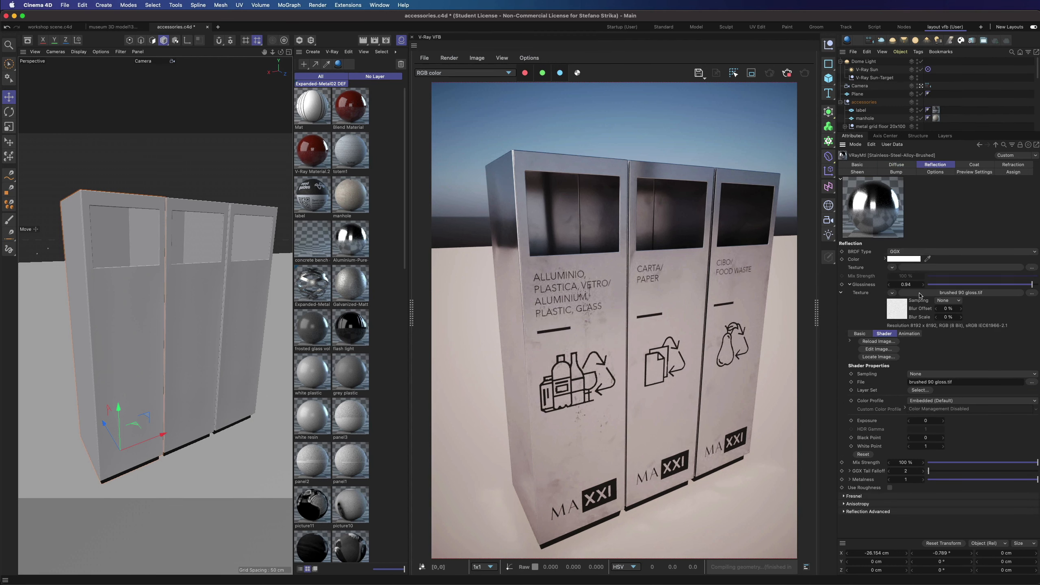
click(871, 174)
click(887, 174)
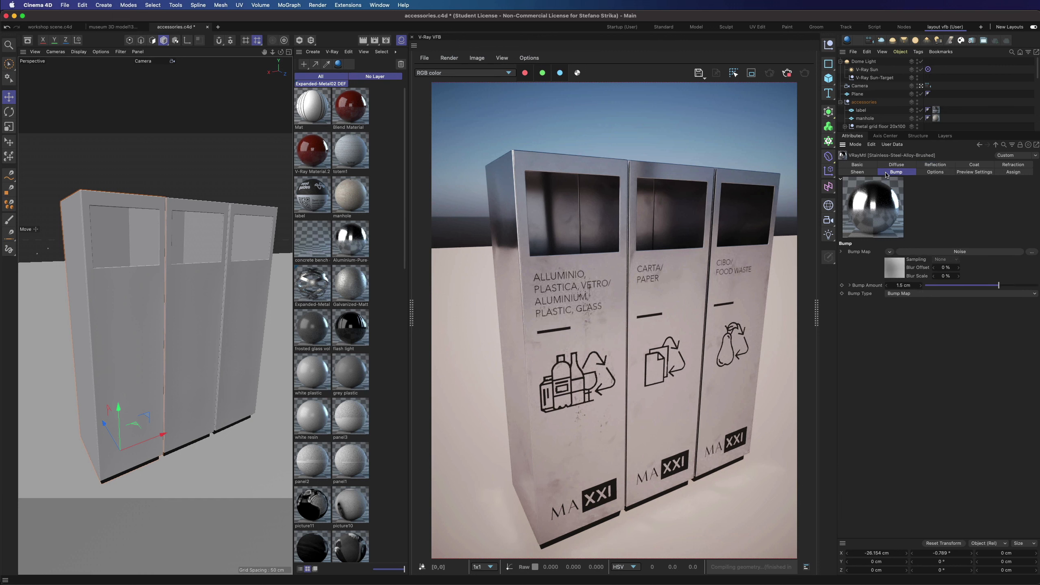
Review the brushed steel material's reflection settings, including the glossiness texture, the Fresnel section and the Anisotropy section.
click(922, 165)
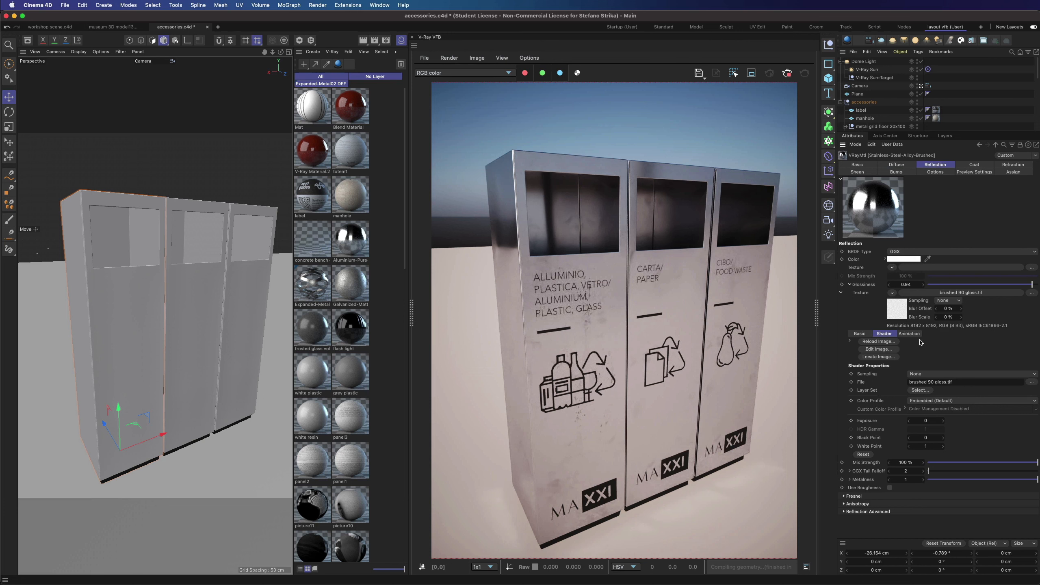
click(850, 285)
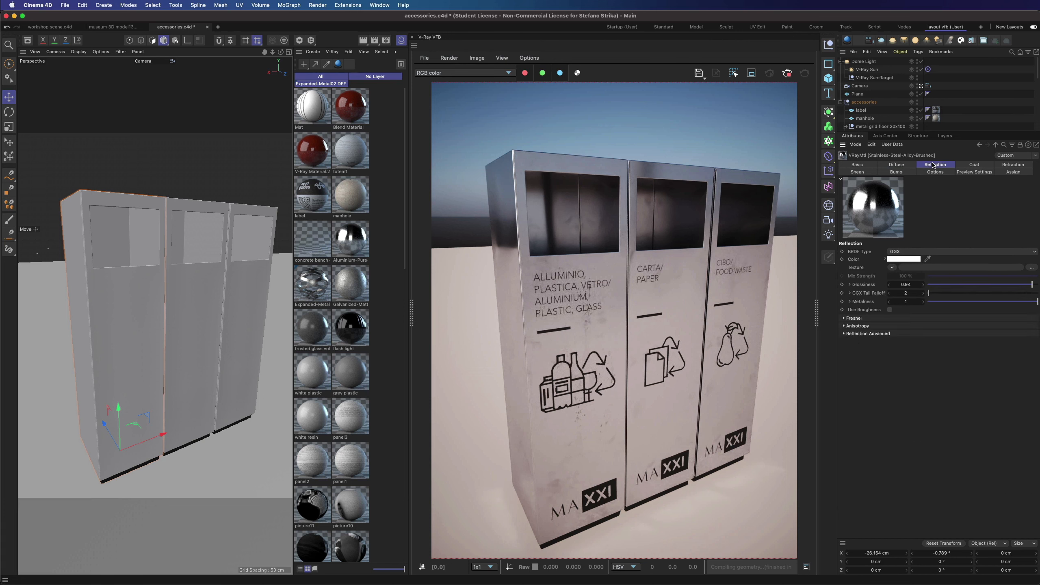
click(844, 319)
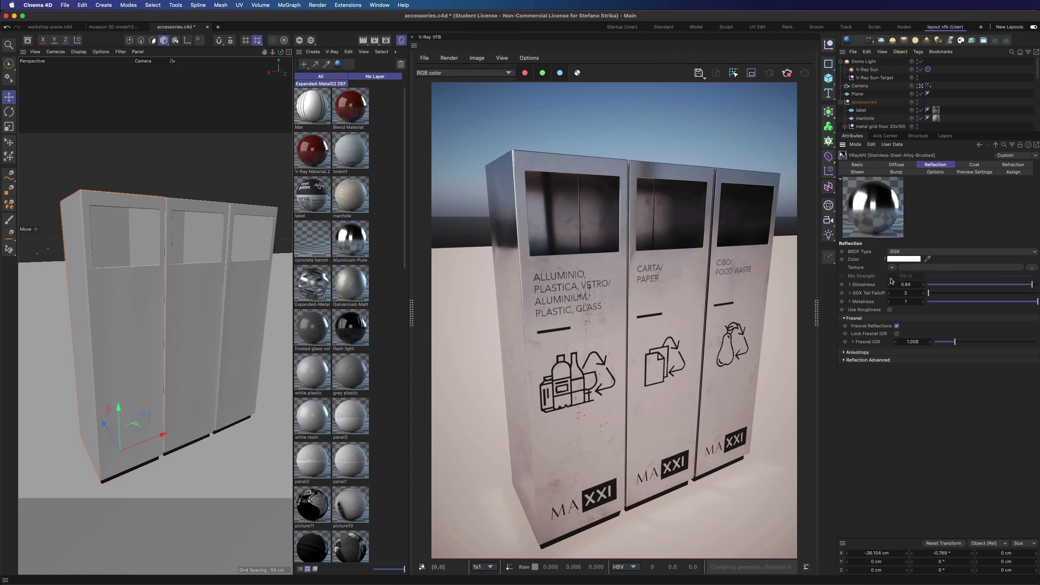
click(850, 285)
click(927, 293)
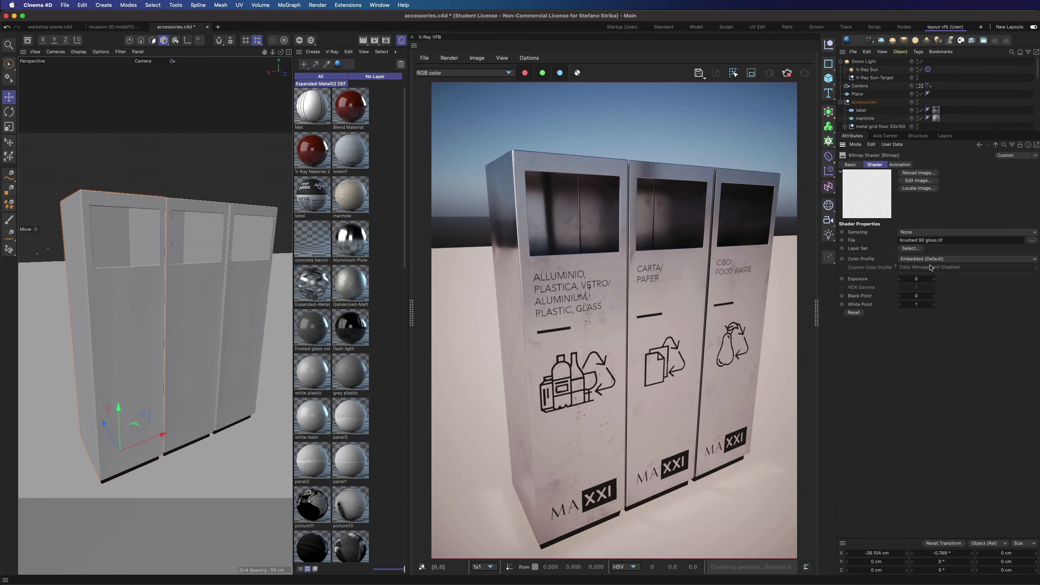
click(995, 145)
click(850, 284)
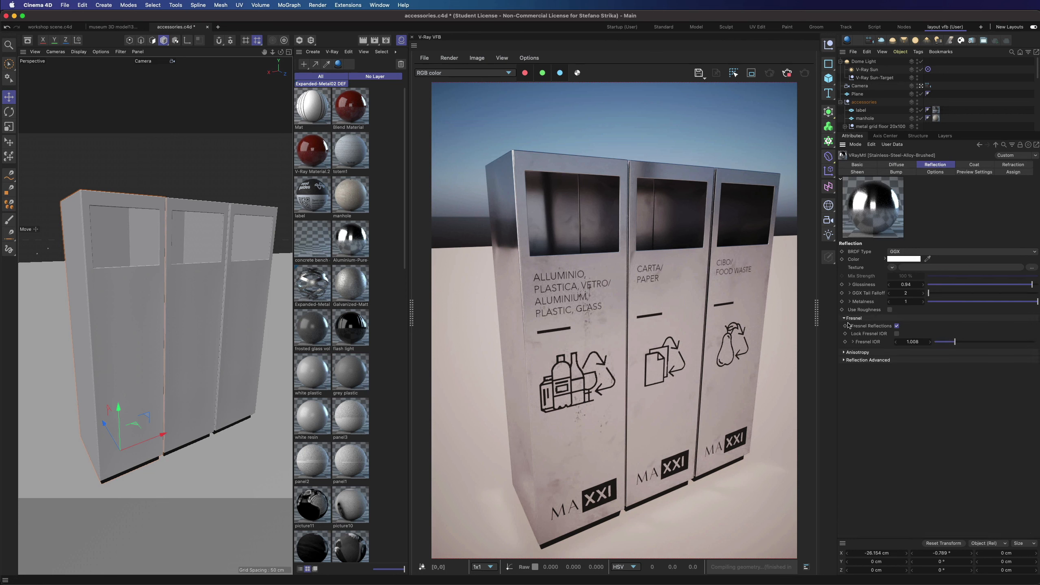
click(844, 352)
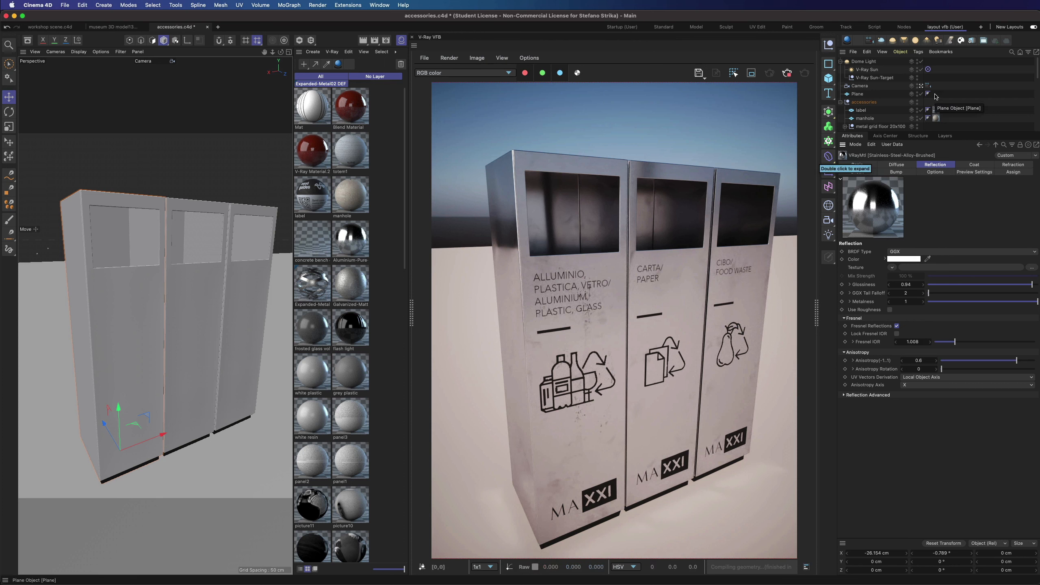
Temporarily hide the trashcan dirt2 and trashcan1 label materials on Cube.1 by entering a placeholder polygon selection in both material tags.
scroll(935, 96, down, 3)
drag(942, 131, 950, 295)
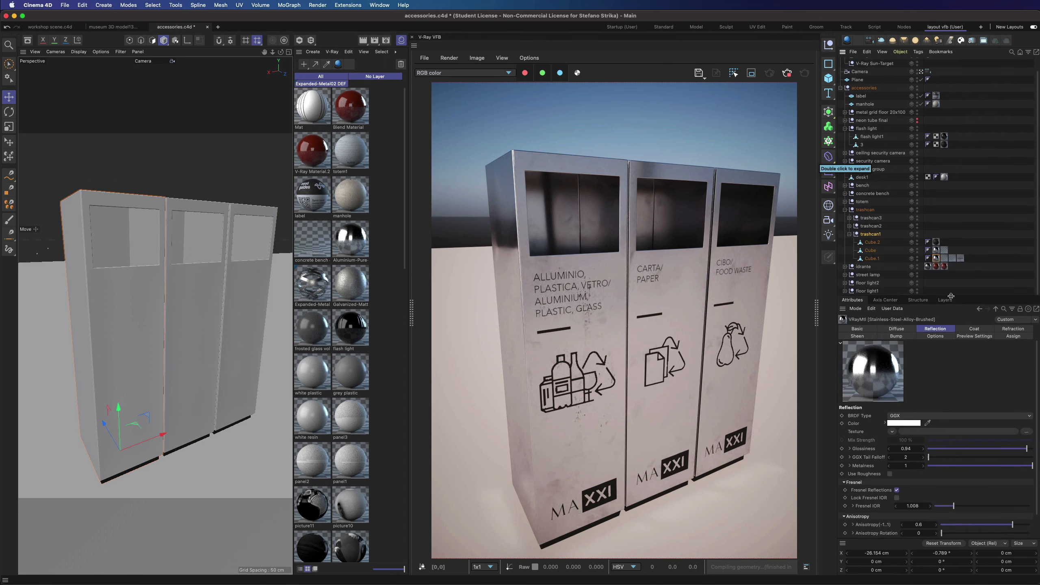
click(944, 259)
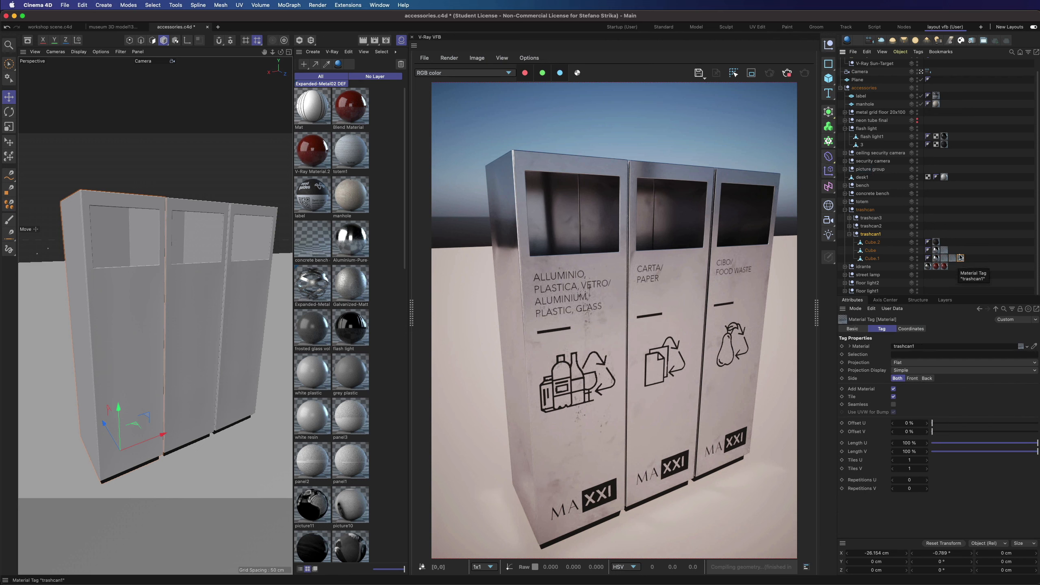
drag(973, 265, 949, 255)
click(915, 355)
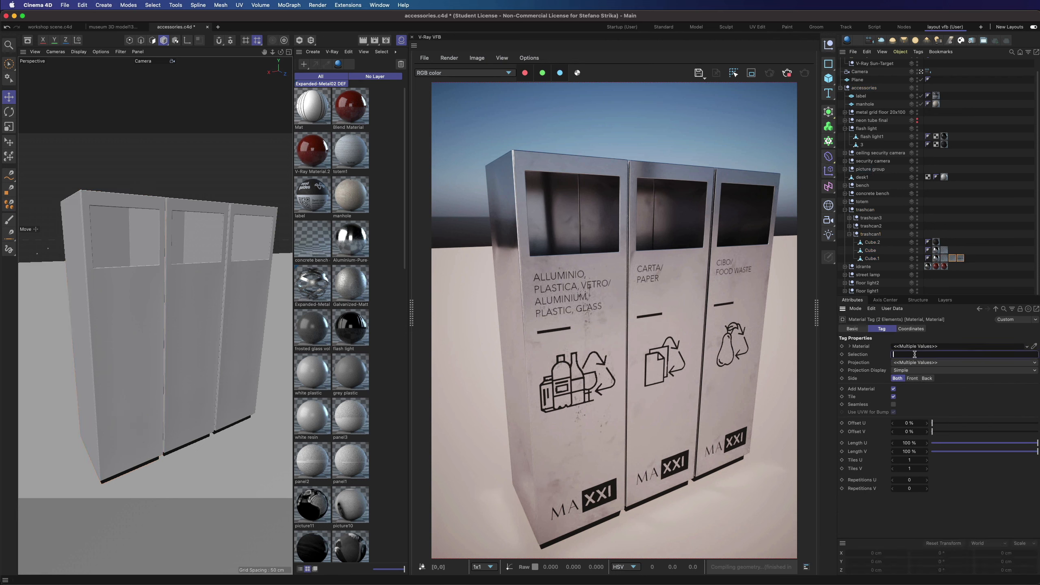
click(974, 284)
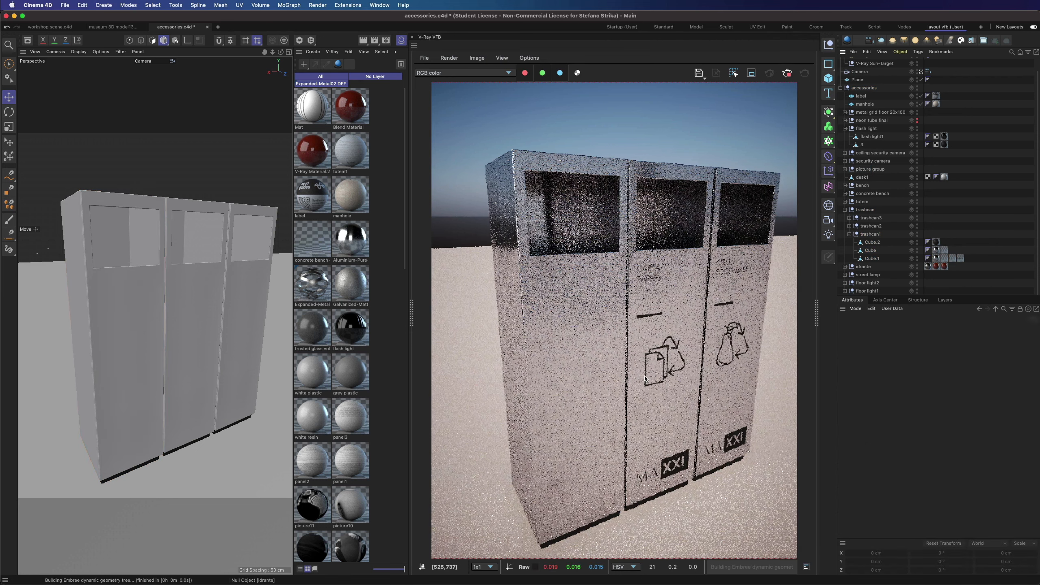
scroll(550, 392, up, 3)
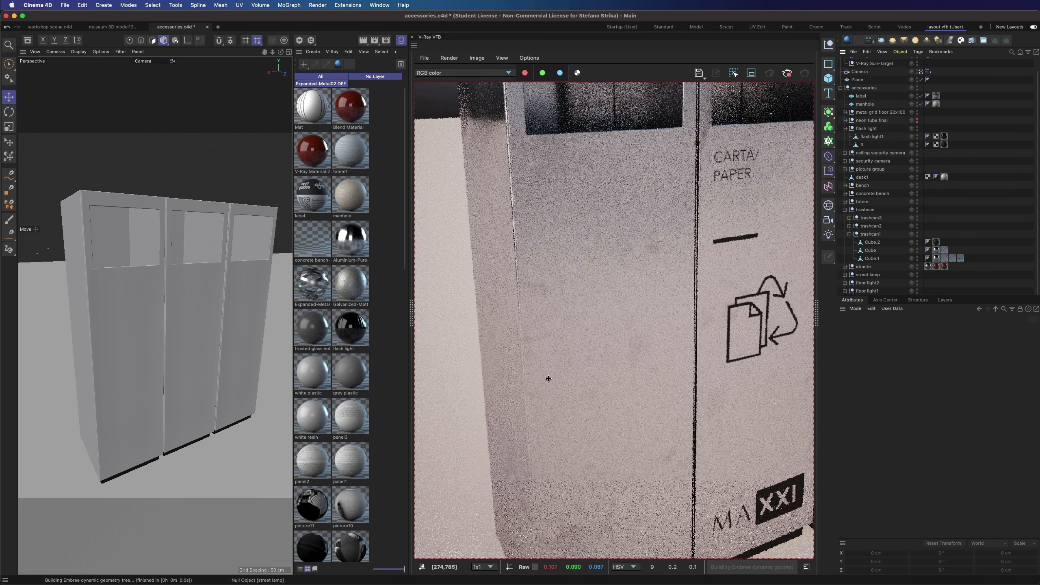
Open the trashcan dirt1 material, review its diffuse, opacity, reflection, coat, sheen and bump settings, and close its editor.
click(944, 258)
scroll(353, 246, down, 15)
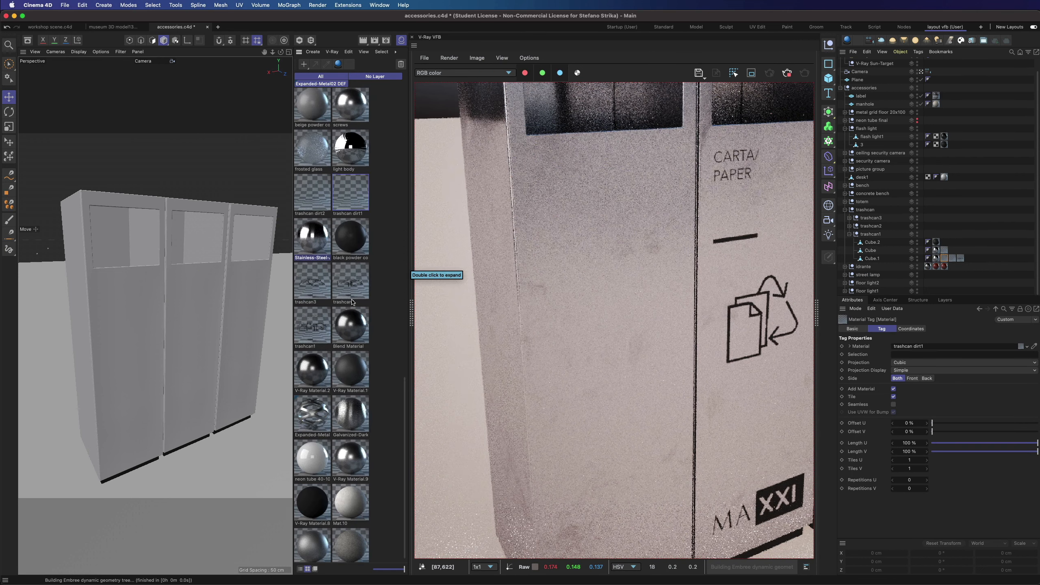
double_click(350, 209)
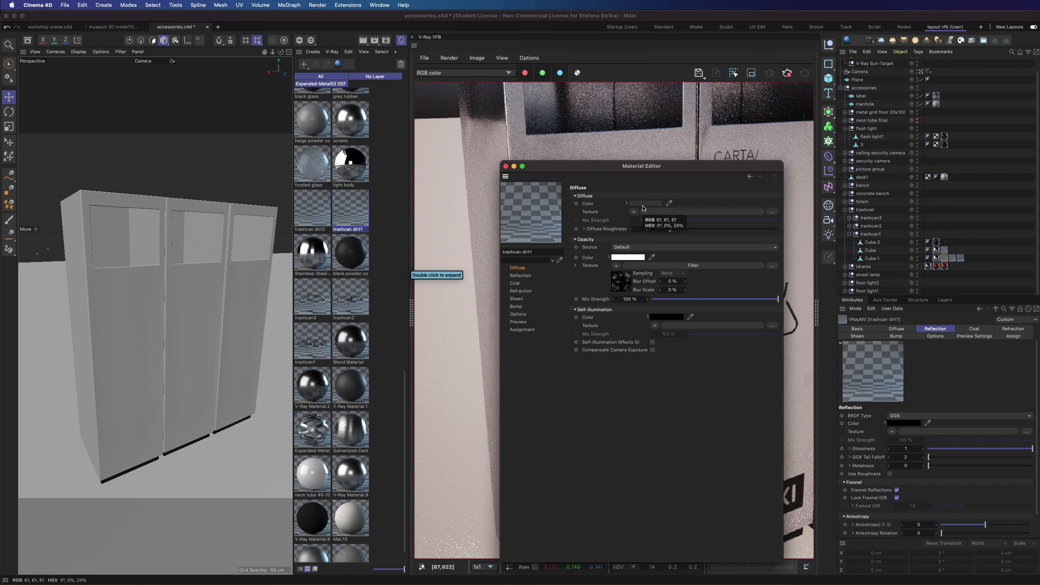
click(520, 276)
click(516, 284)
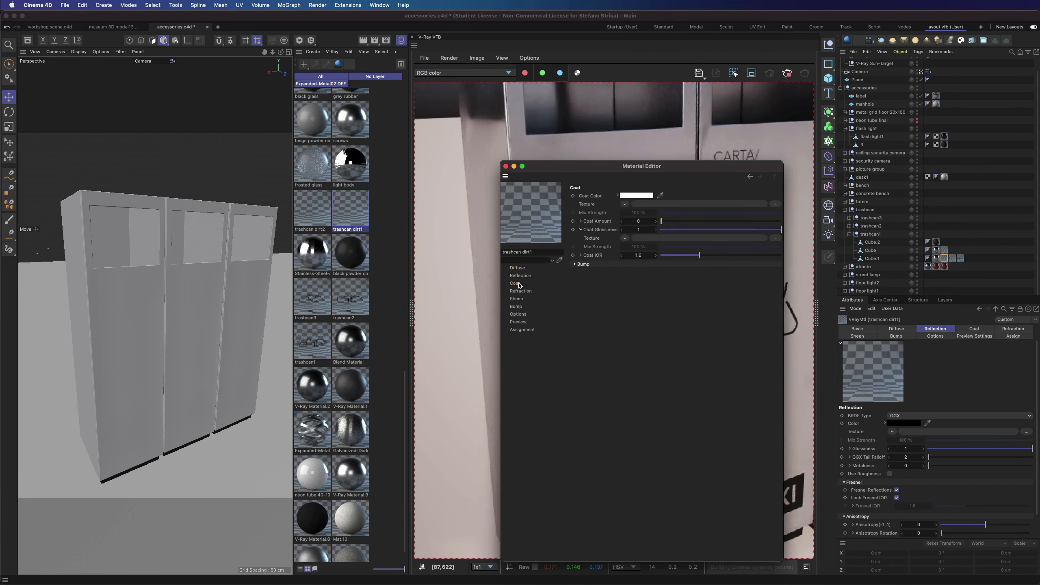
click(516, 299)
click(516, 306)
click(505, 166)
Show the trashcan dirt2 and trashcan1 label materials on Cube.1 again by clearing the Selection value of each tag.
click(943, 260)
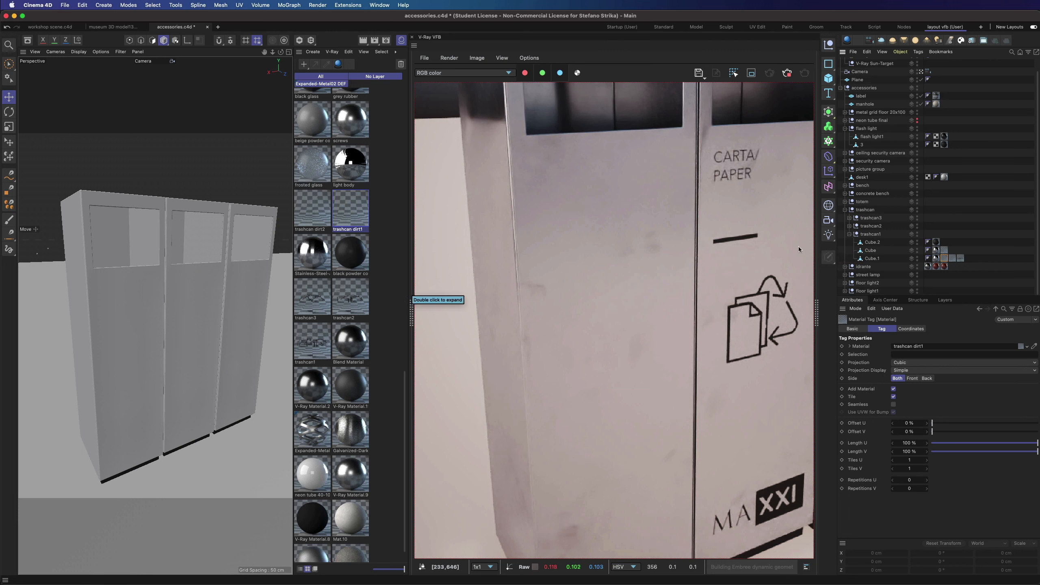
click(952, 258)
click(905, 355)
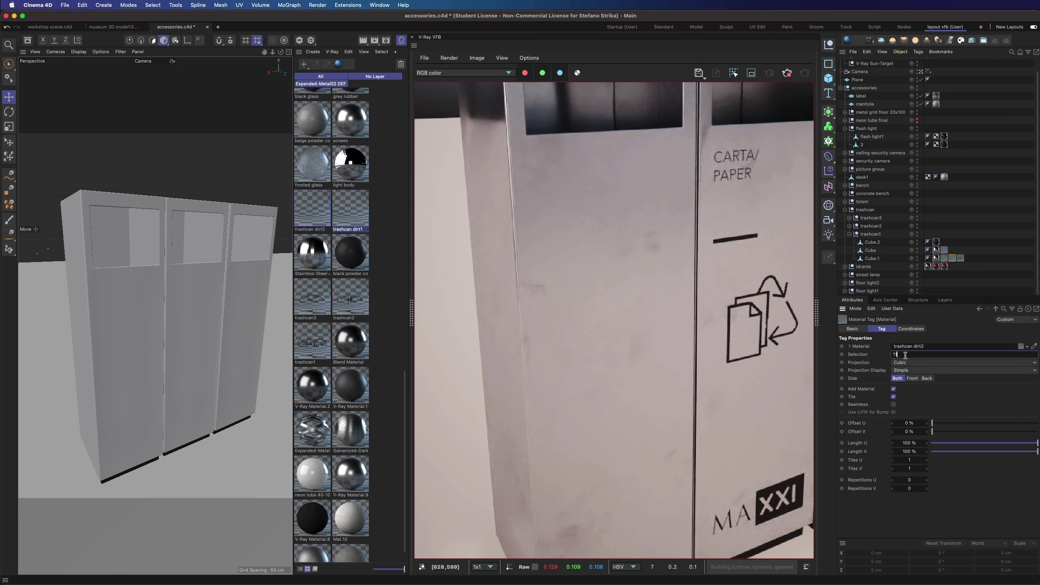
click(904, 422)
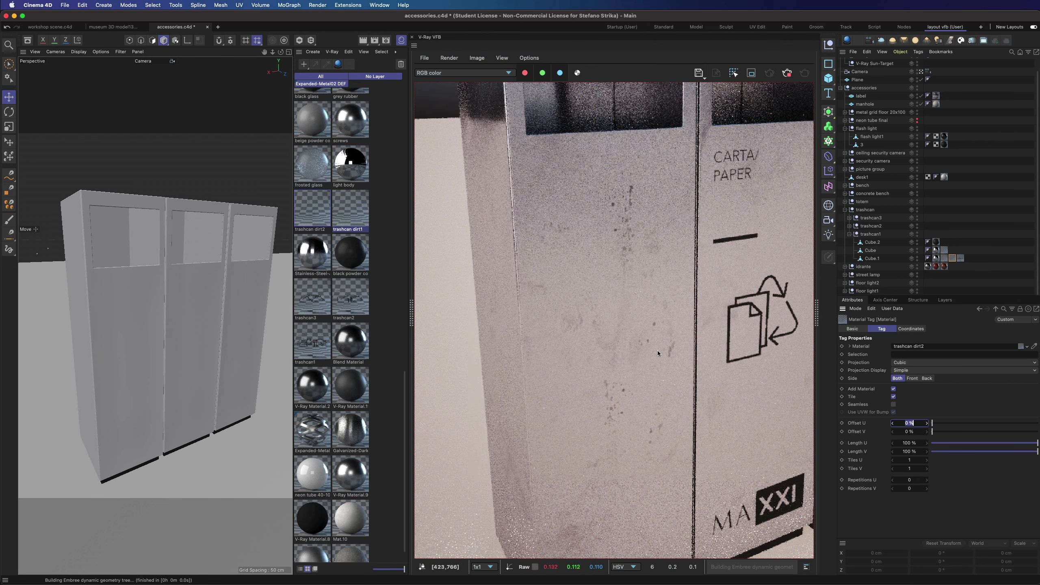
click(960, 258)
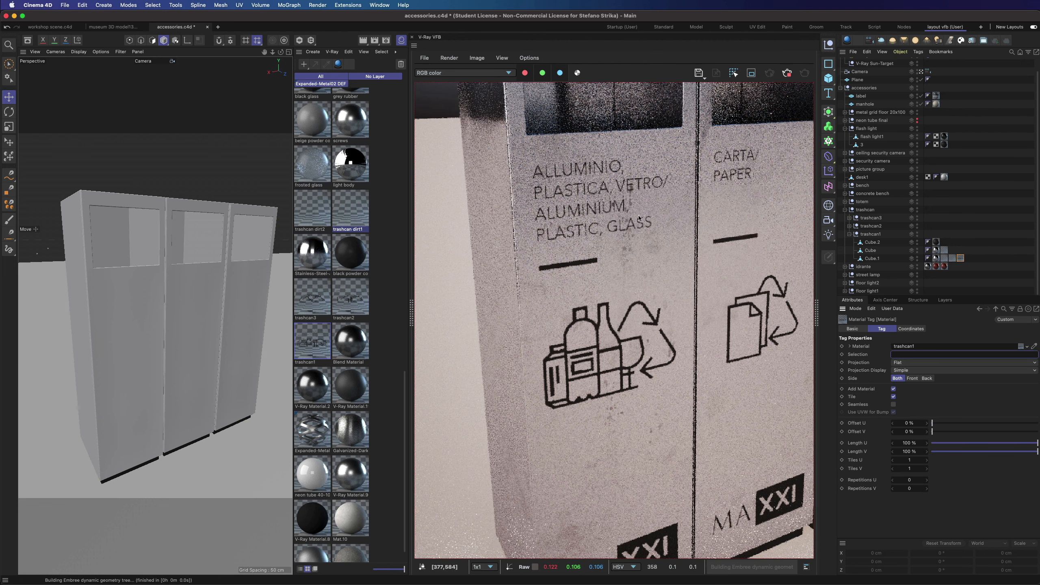
Pull back from the trash cans and switch to the workshop scene document.
alt+right_drag(200, 320, 168, 323)
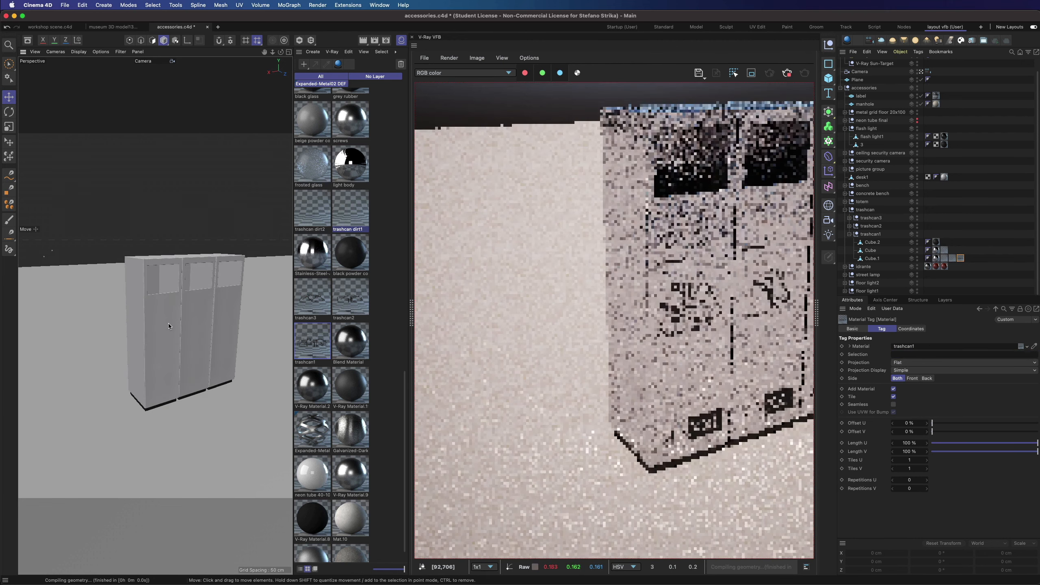
scroll(168, 324, down, 3)
drag(264, 52, 222, 56)
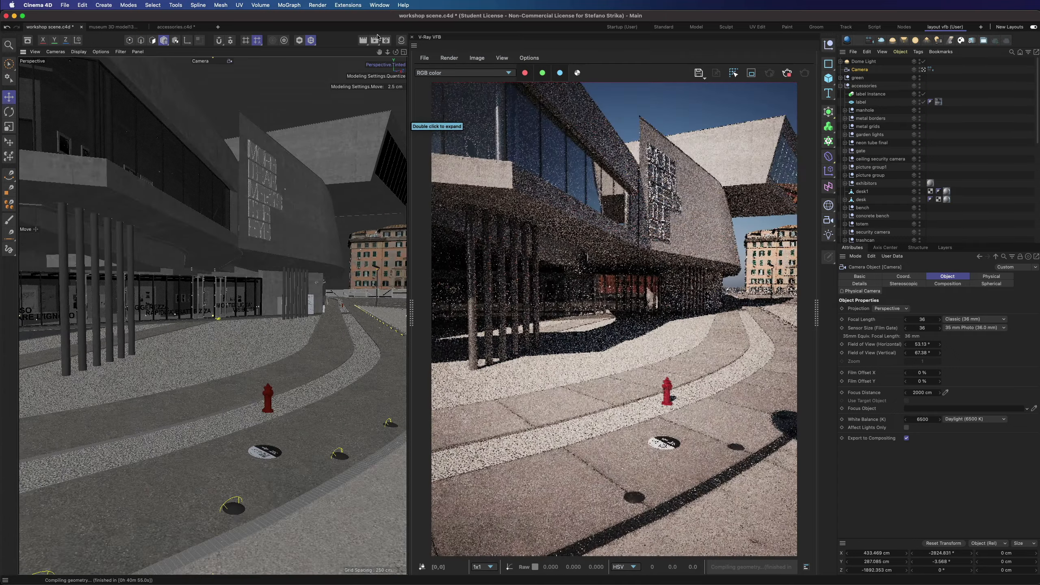
Examine the hydrant, manhole, garden lights and metal floor grids in front of the museum.
alt+middle_drag(370, 445, 278, 443)
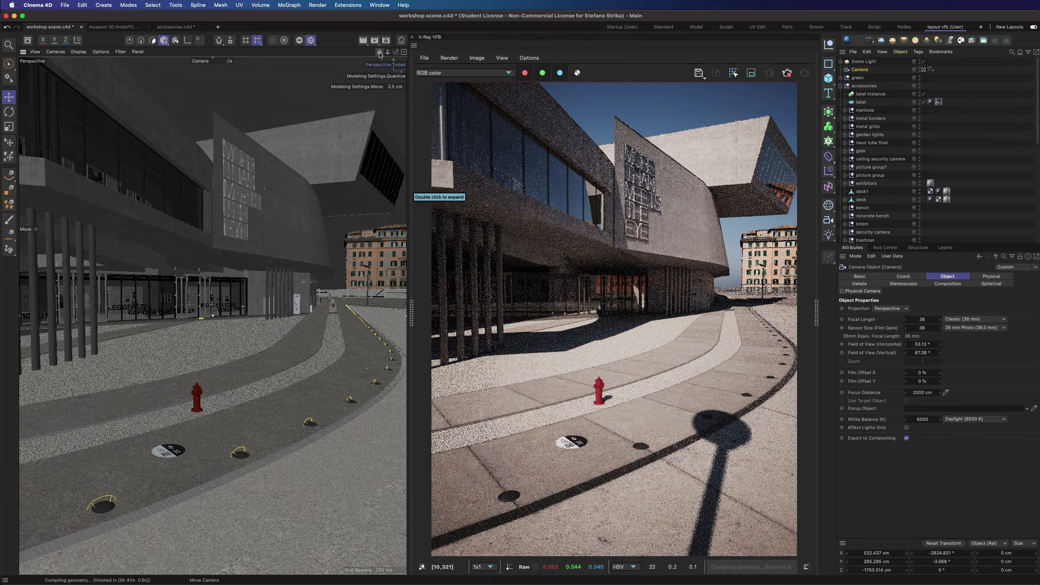
drag(379, 53, 272, 55)
drag(379, 54, 589, 29)
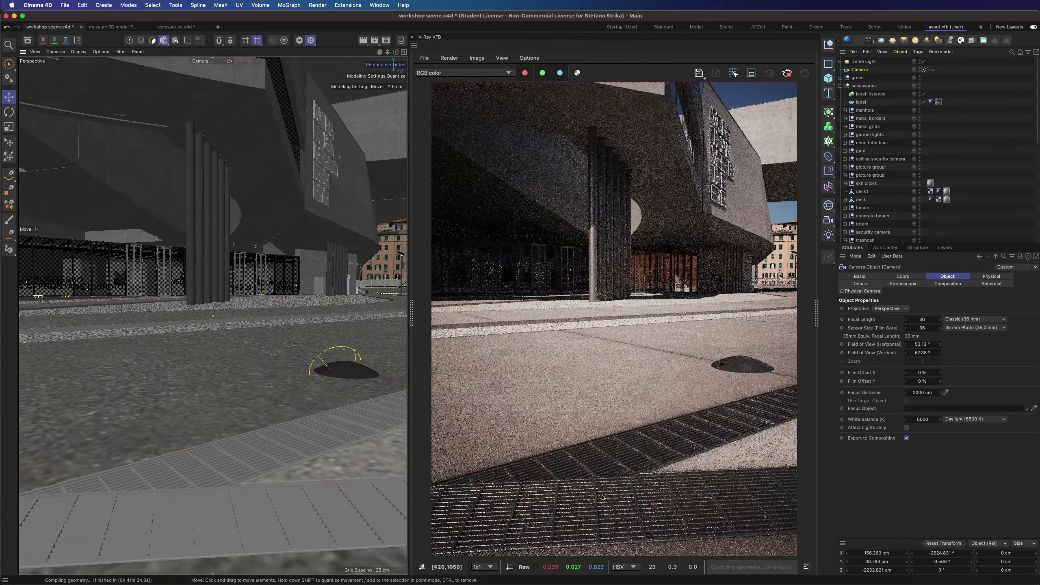
Examine the white curved form on the plaza up close, focusing on the dirt along its base, and return to an overview.
alt+drag(164, 328, 328, 328)
scroll(88, 220, up, 10)
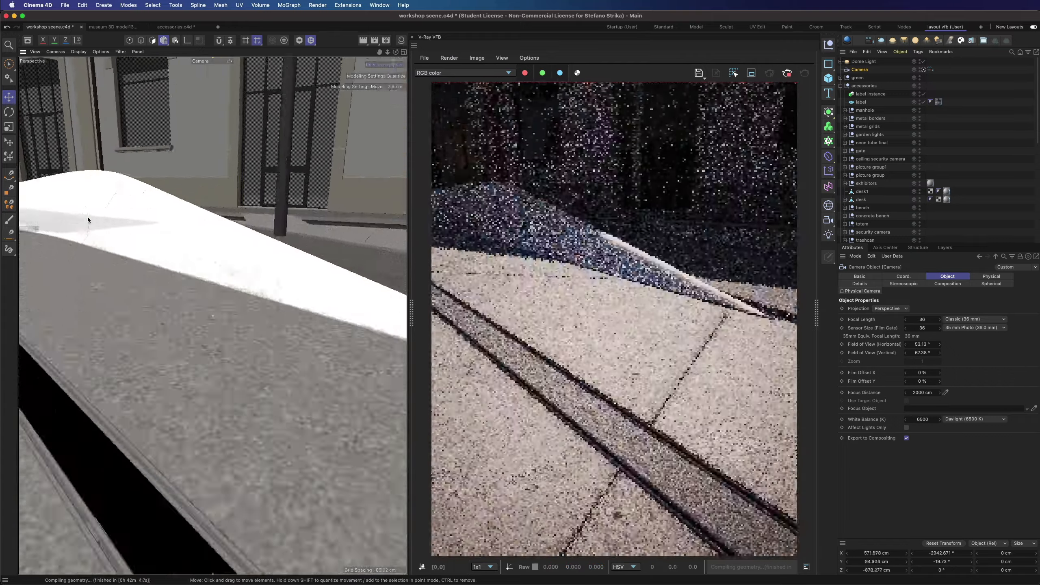
scroll(88, 219, up, 10)
scroll(165, 257, down, 5)
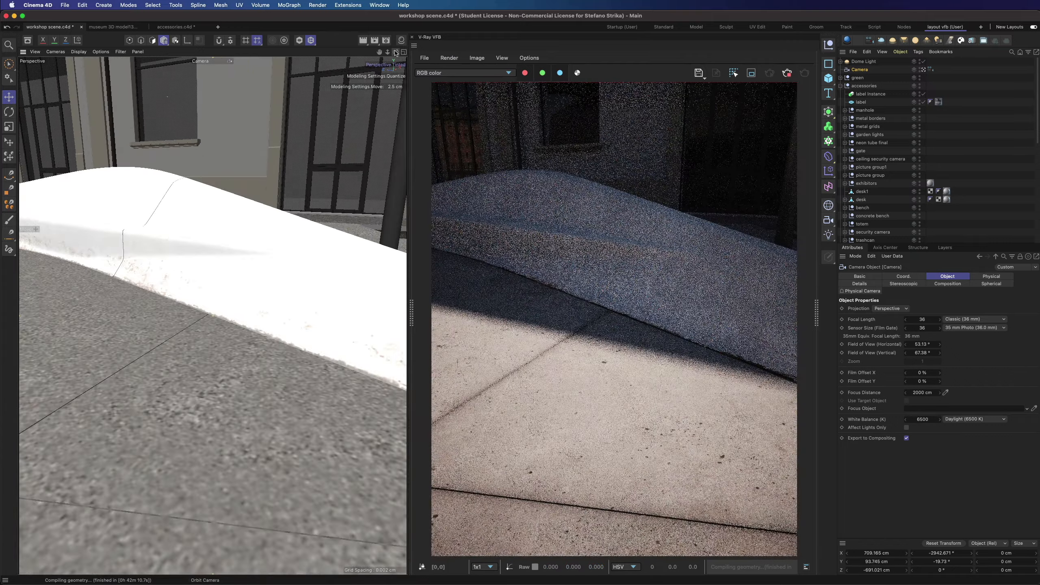
drag(396, 53, 438, 53)
scroll(298, 371, down, 5)
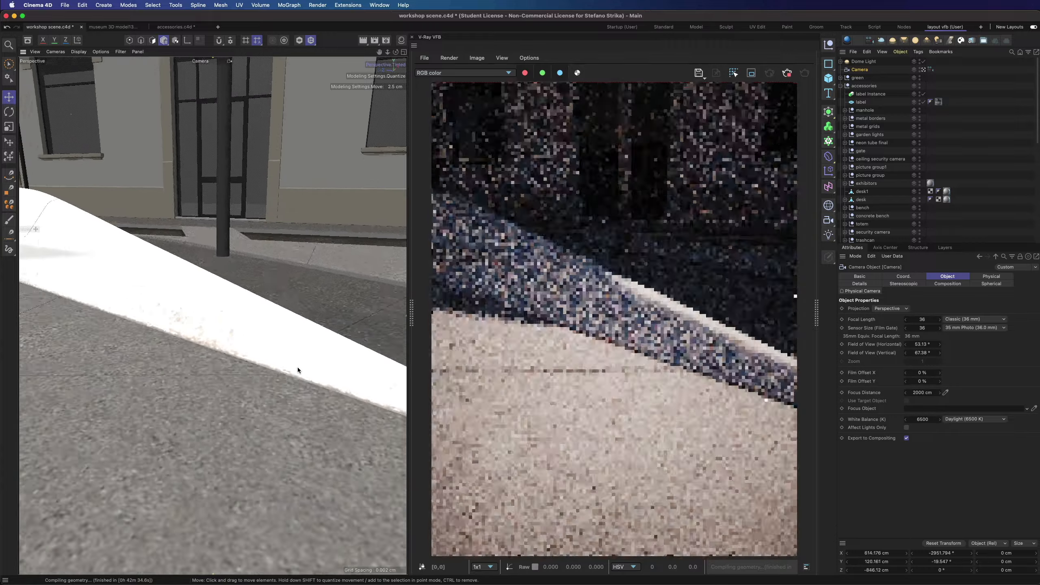
scroll(298, 370, down, 3)
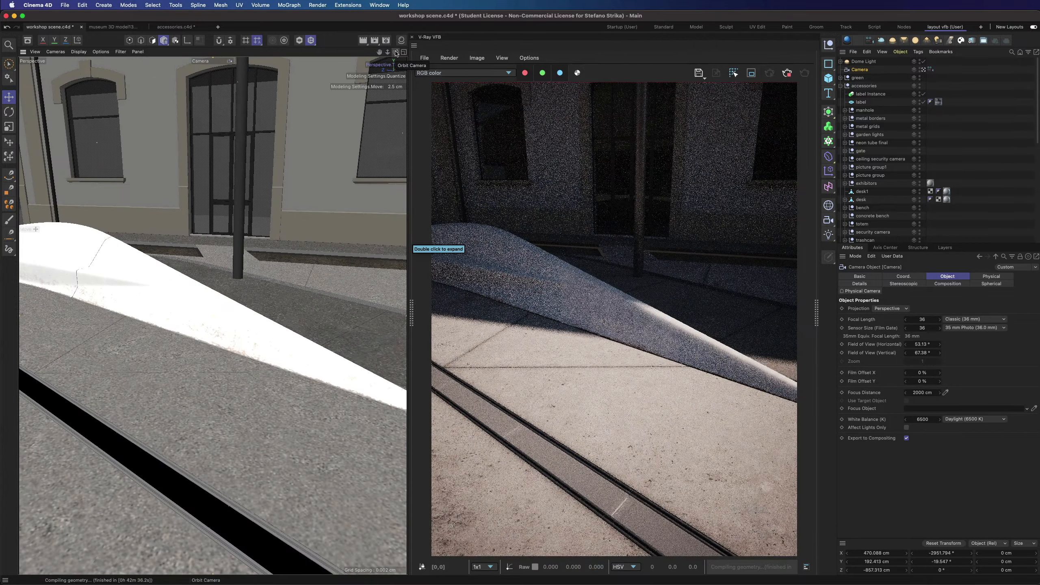
drag(395, 53, 248, 64)
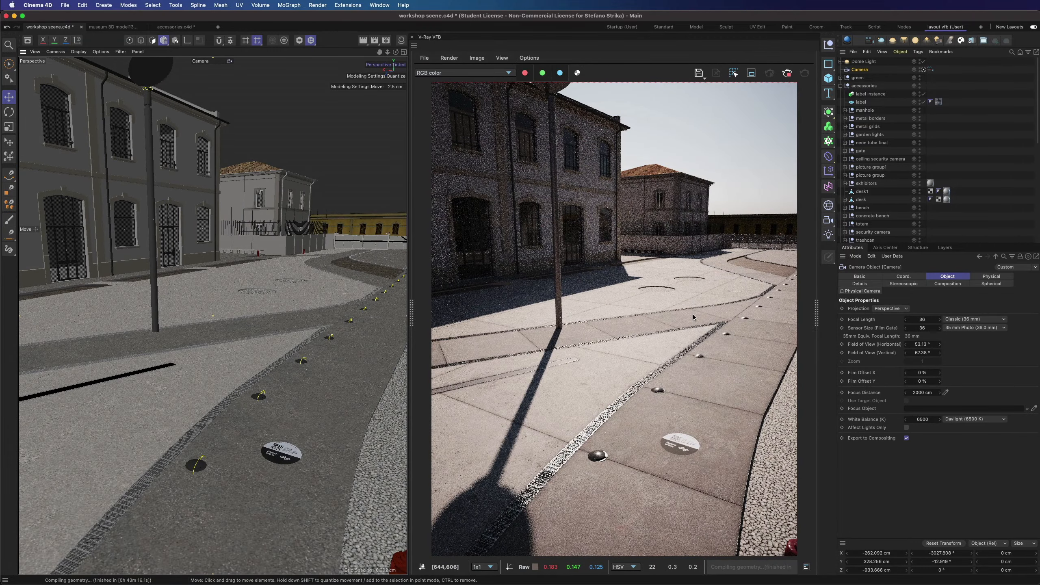
Collapse the accessories group and expand the pebbles group under MAXXI museum's exterior floor.
drag(380, 52, 304, 40)
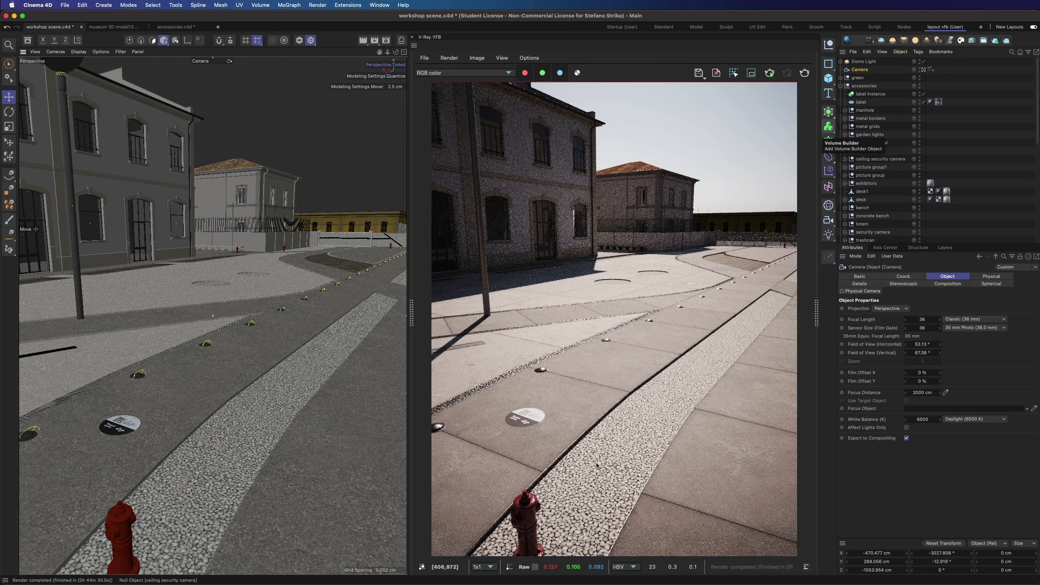
click(840, 86)
click(845, 118)
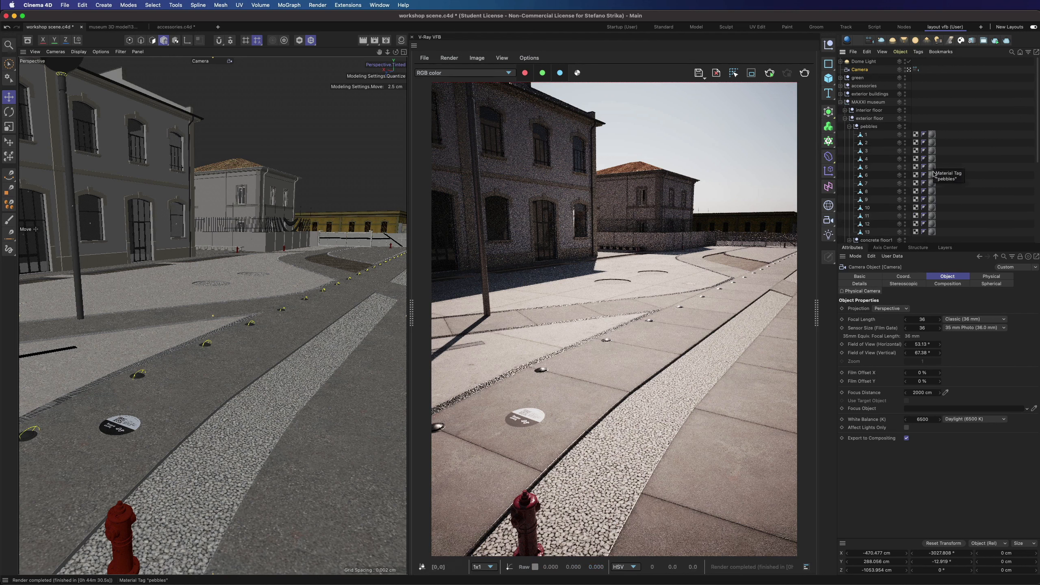
Check the pebbles material tags and delete the UVW tags from all 13 objects in the pebbles group.
click(932, 232)
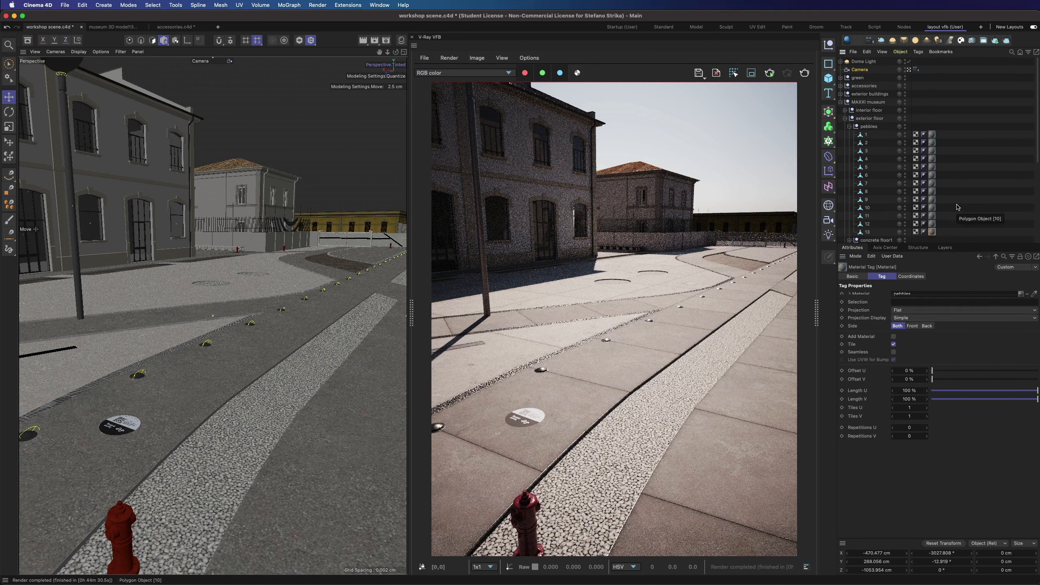
scroll(889, 217, down, 1)
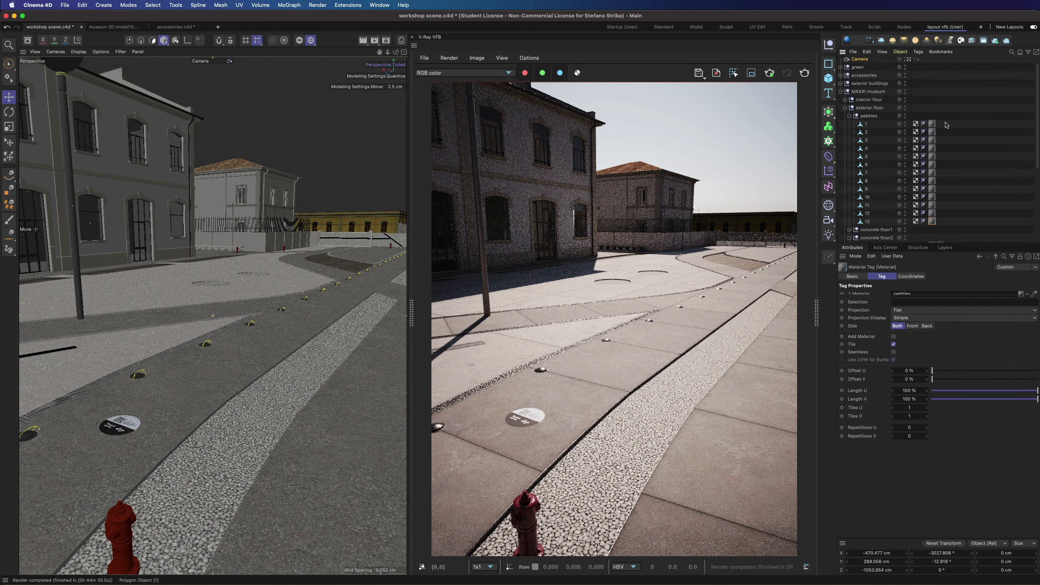
drag(947, 122, 930, 222)
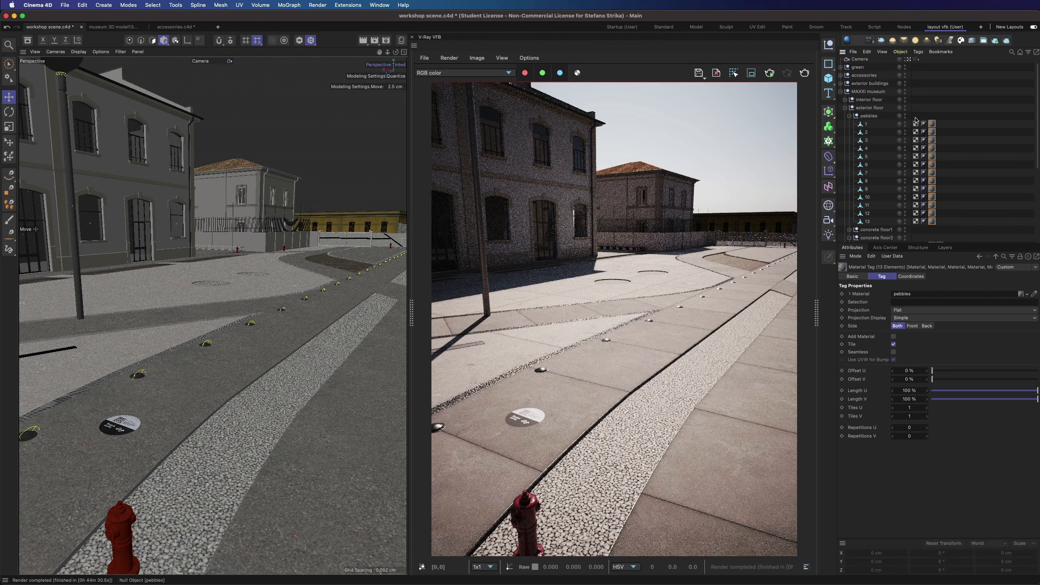
drag(920, 119, 917, 225)
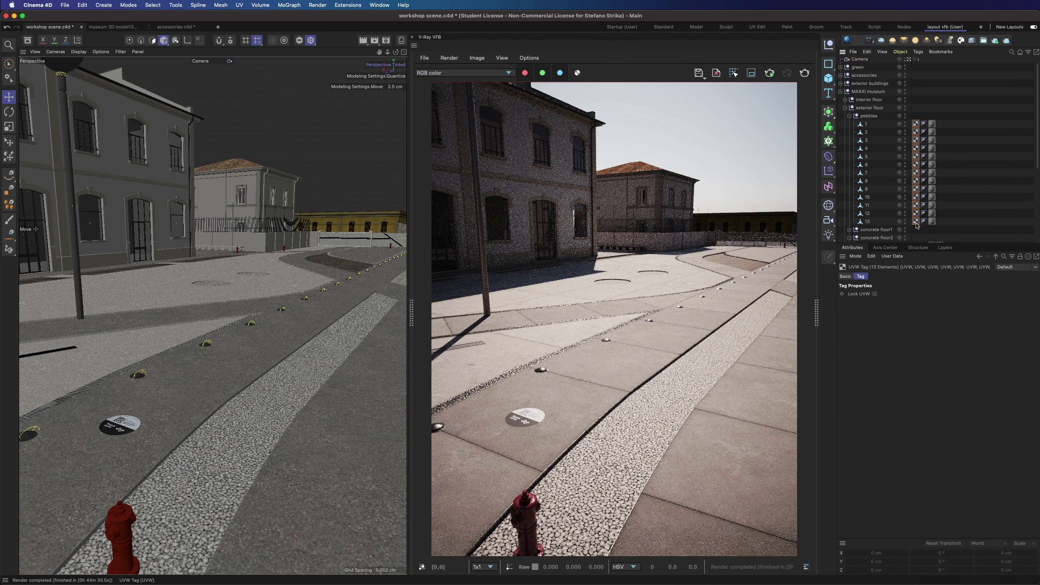
key(Delete)
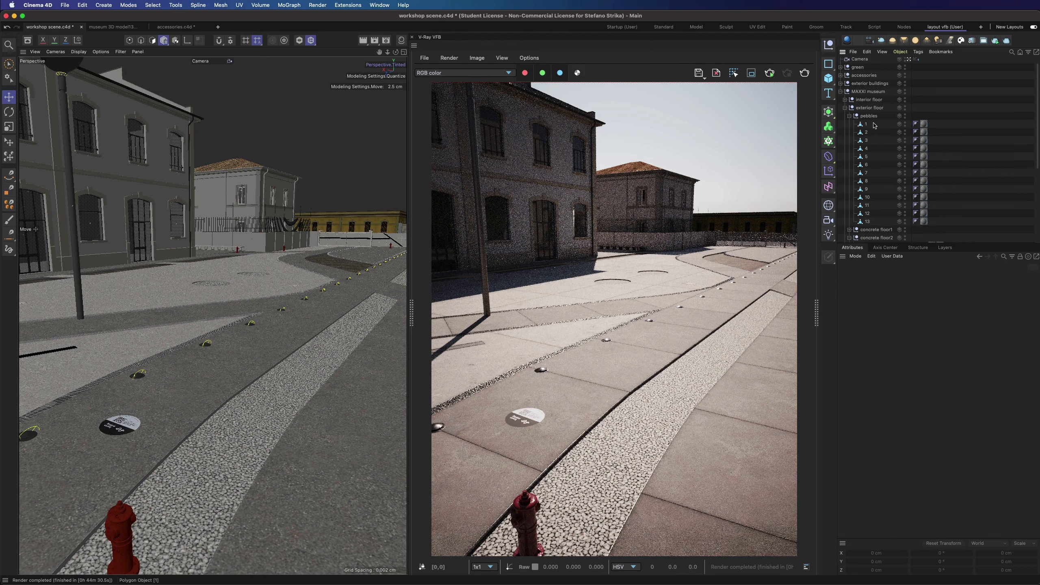
Generate UVW coordinates from the flat projection of the pebbles material tags on all 13 pebble objects.
drag(874, 125, 872, 225)
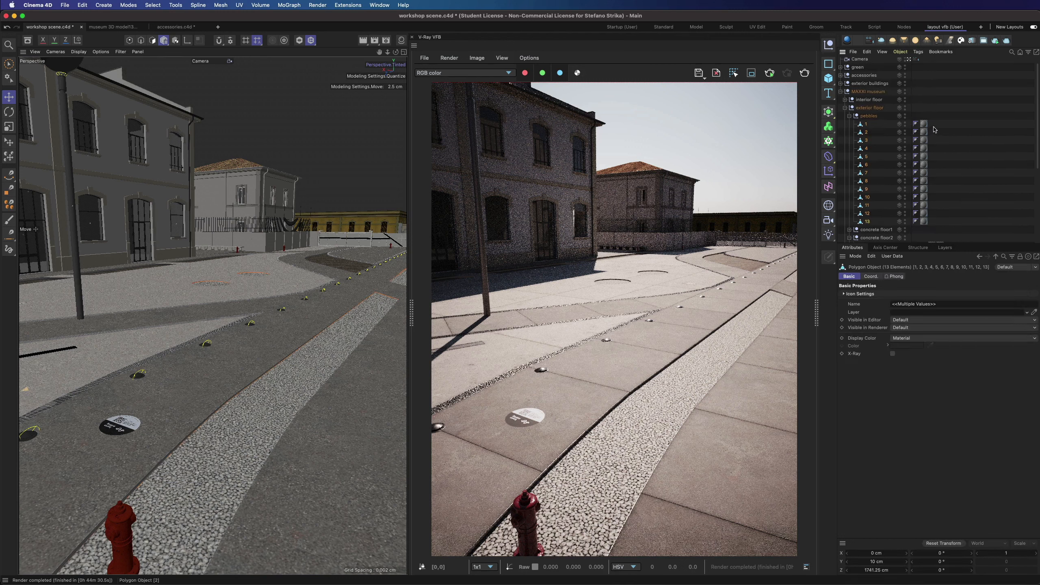
drag(937, 125, 922, 225)
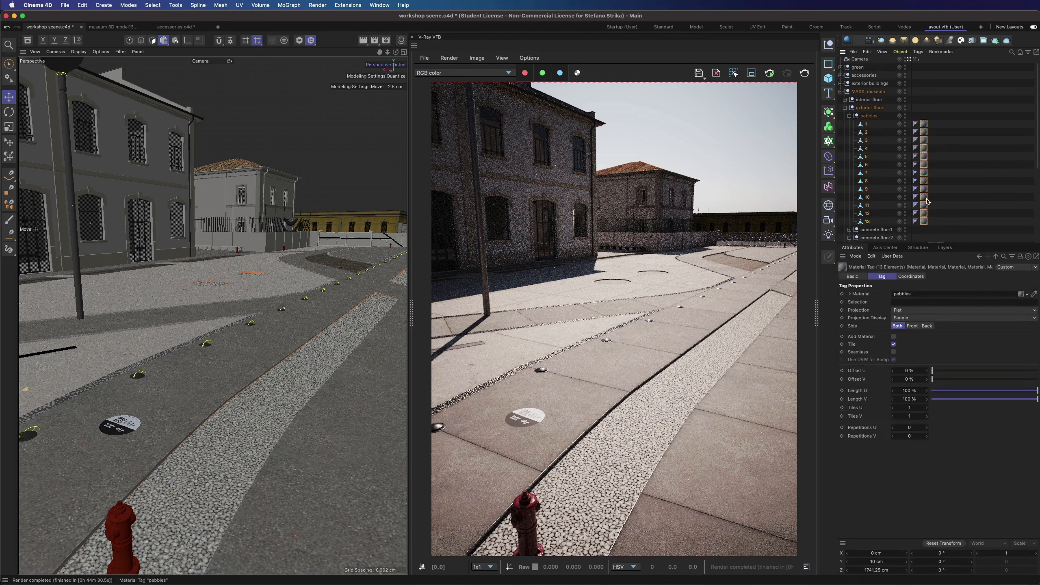
click(918, 51)
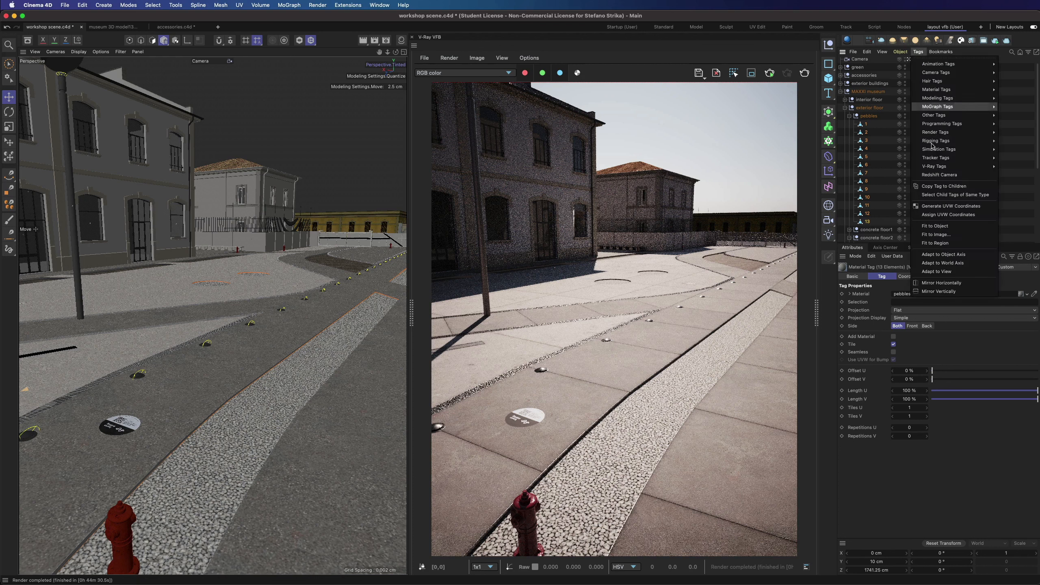
click(929, 213)
click(934, 124)
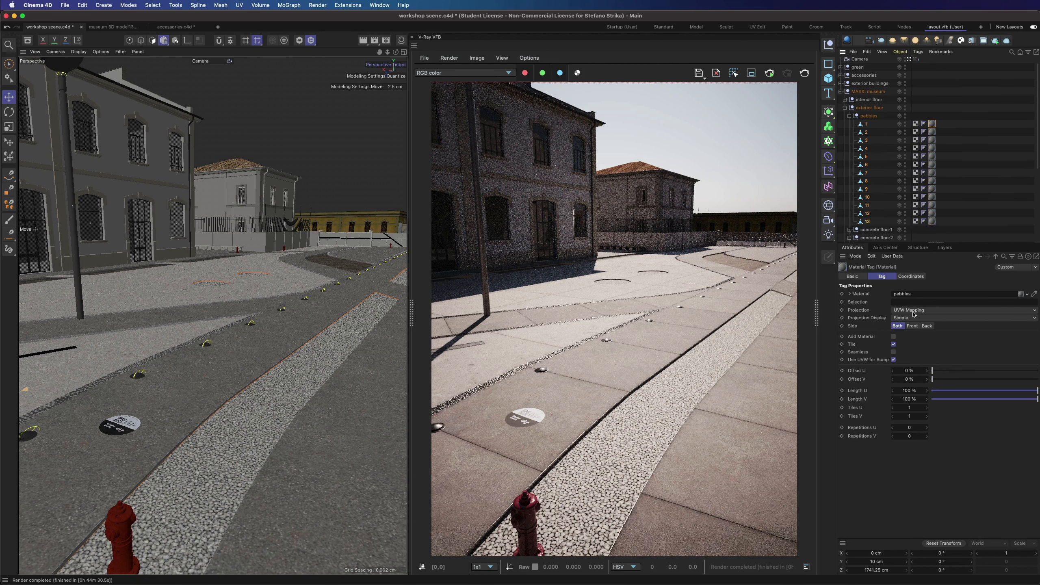
Add a V-Ray Geometry tag to pebble object 1 and enable its displacement.
right_click(866, 124)
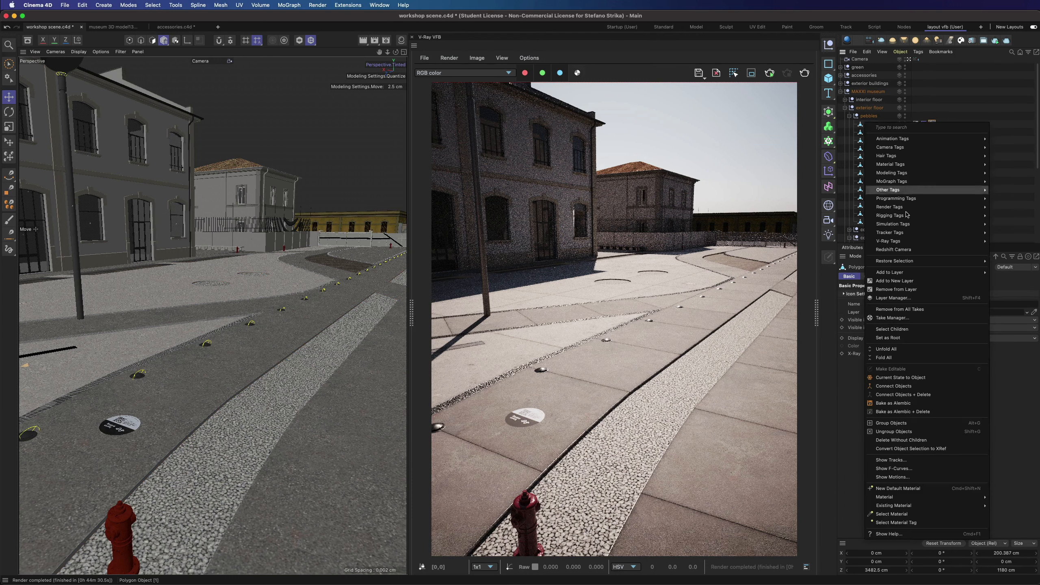
mouse_move(952, 241)
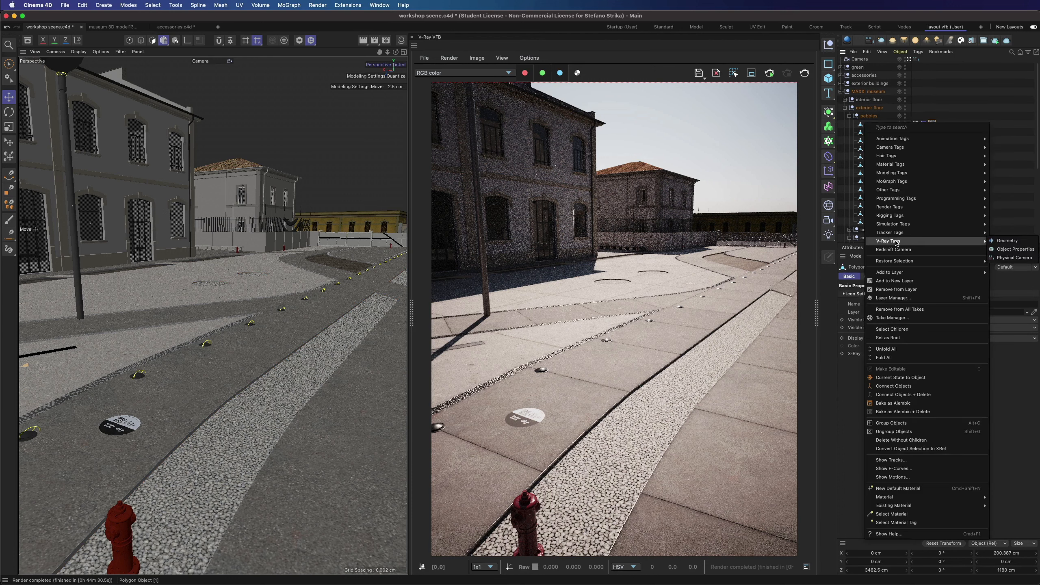
click(1007, 242)
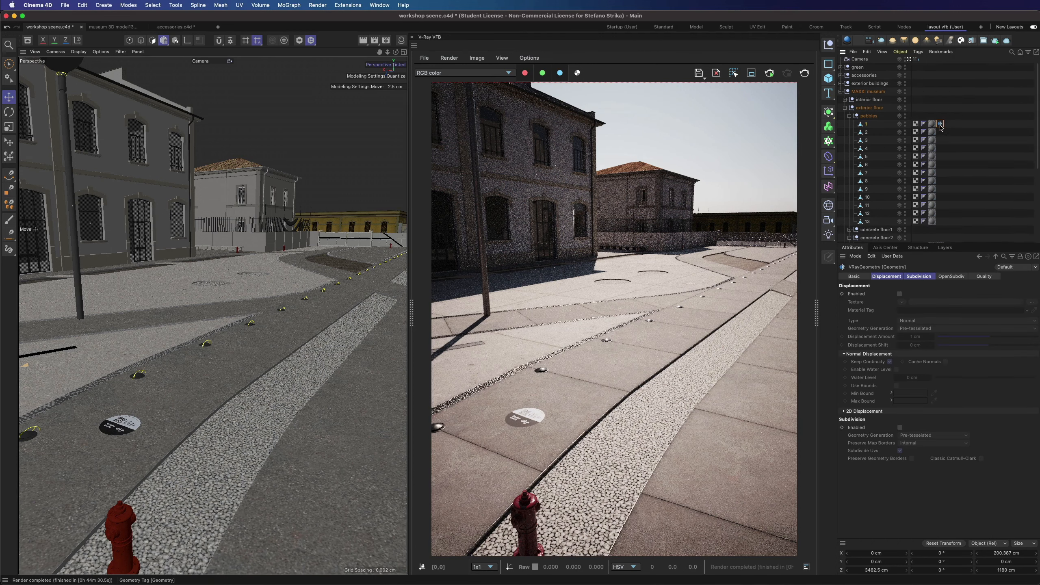
click(900, 293)
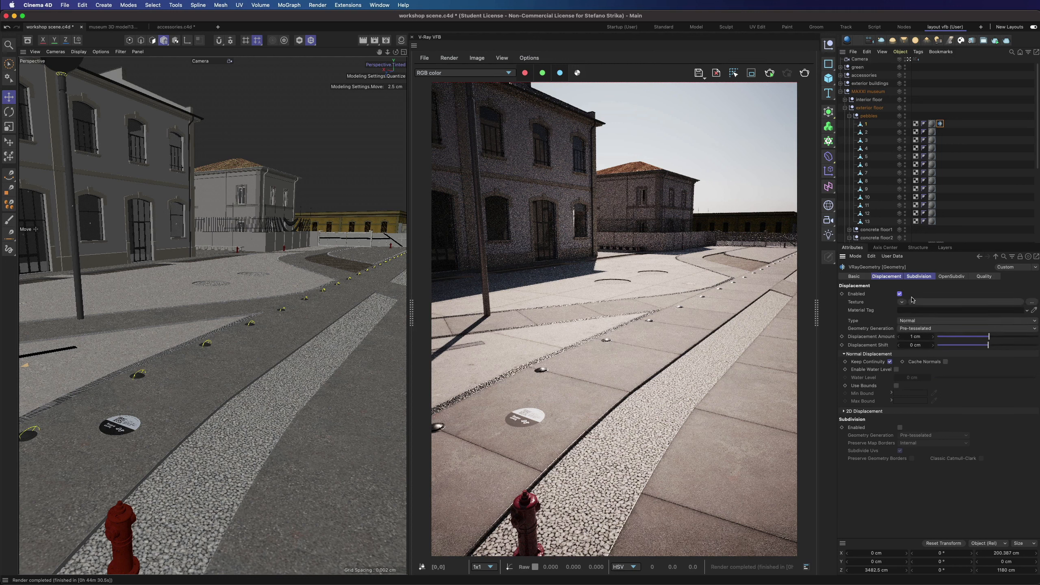
Use a VRayBitmap as the displacement texture and load pebble1 MAXXI displ.tx into it.
click(902, 302)
mouse_move(918, 485)
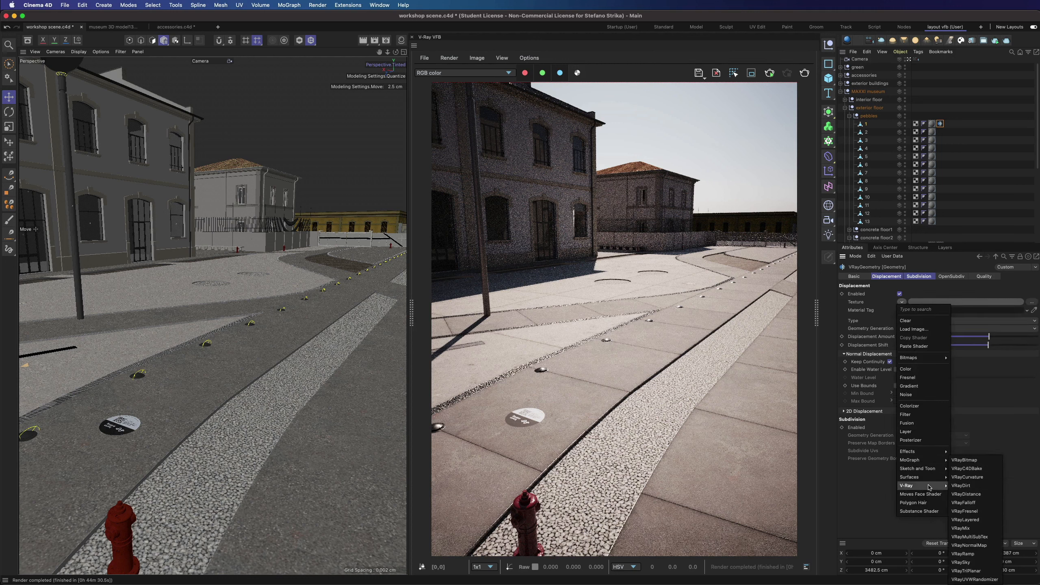
click(965, 460)
click(936, 302)
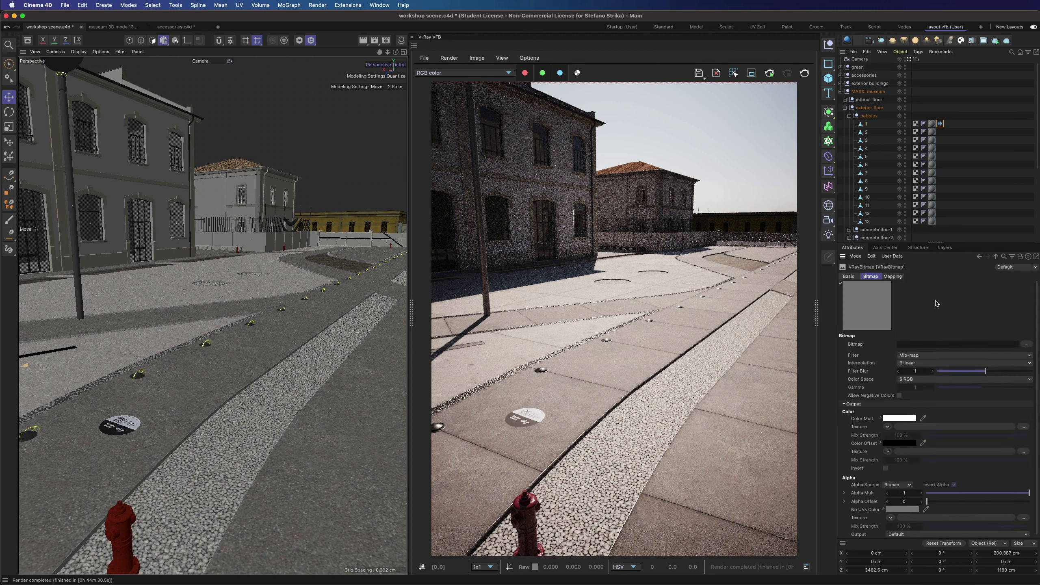
click(1026, 344)
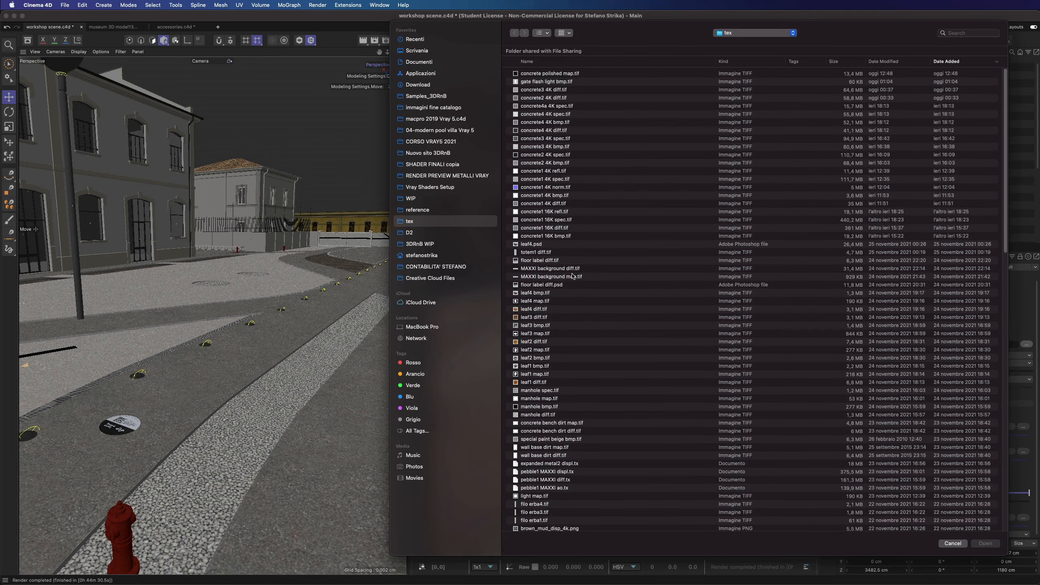
double_click(547, 471)
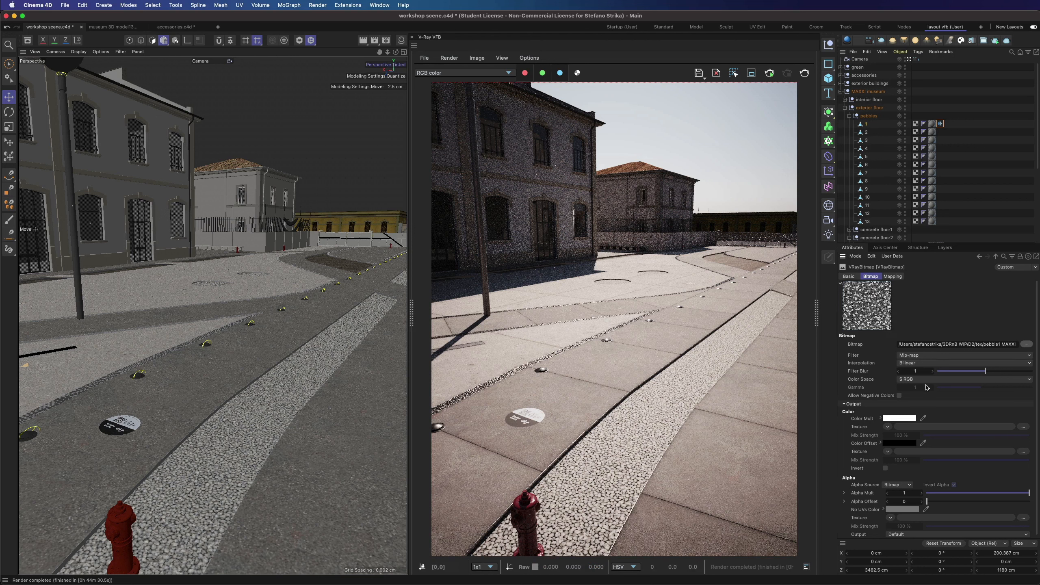
Set the displacement bitmap's filter to Sharp Mip-map and its color space to Linear, and return to the Geometry tag.
click(919, 357)
click(918, 400)
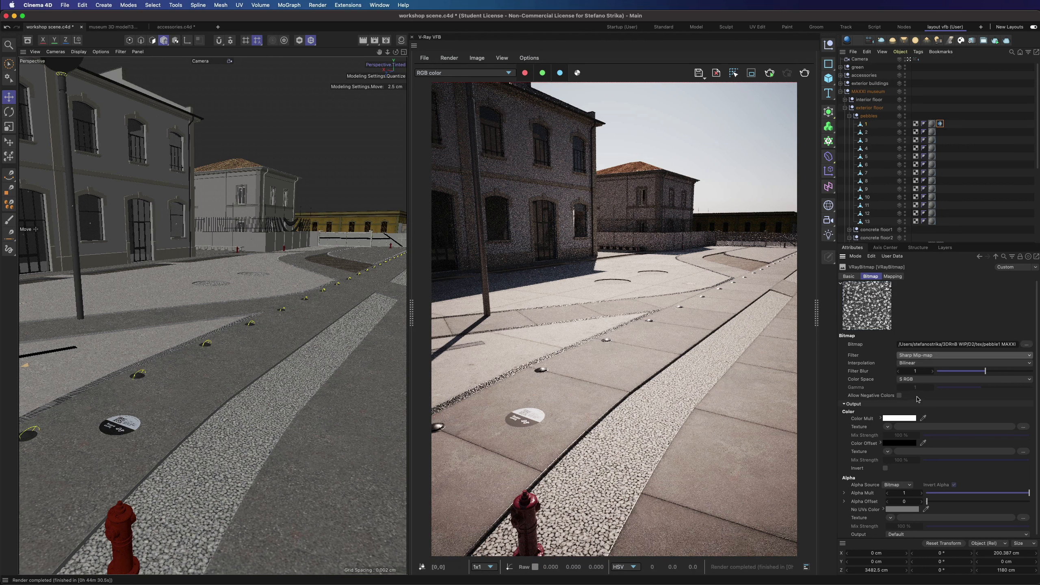
click(932, 383)
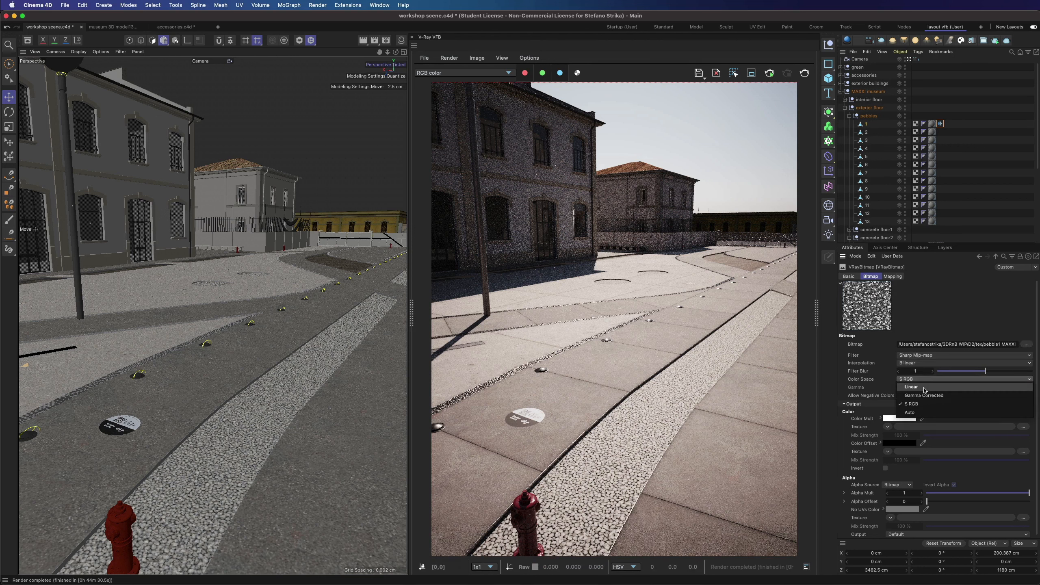
click(923, 396)
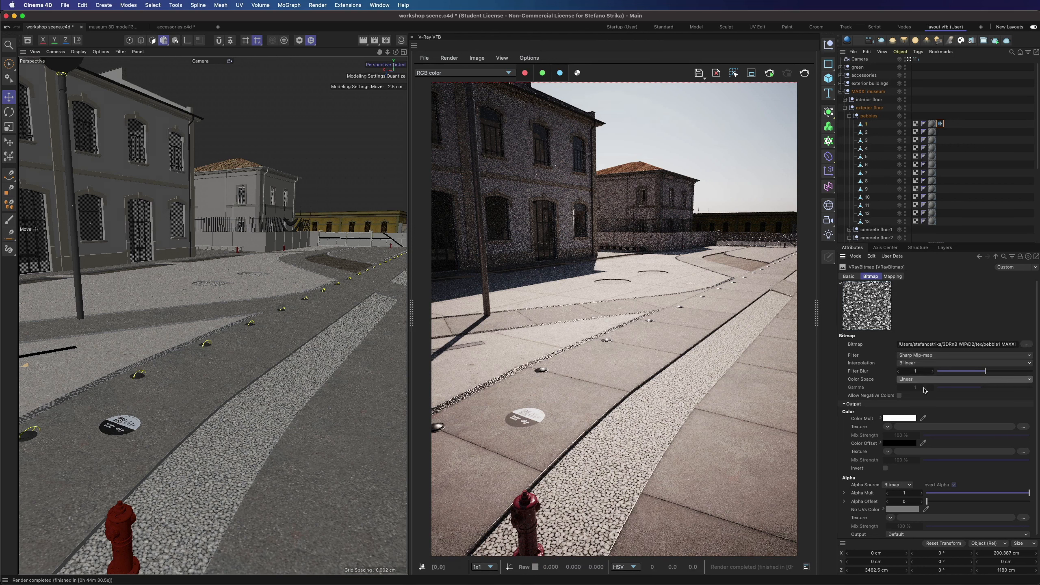
click(996, 257)
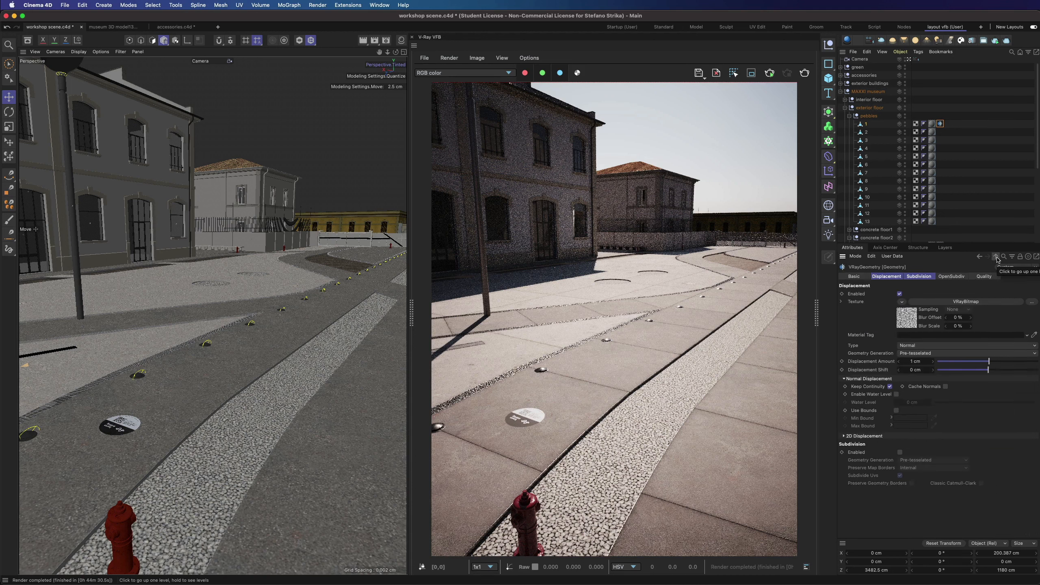
Set the displacement amount to 3.5 cm and the displacement type to 2D Displacement.
click(916, 361)
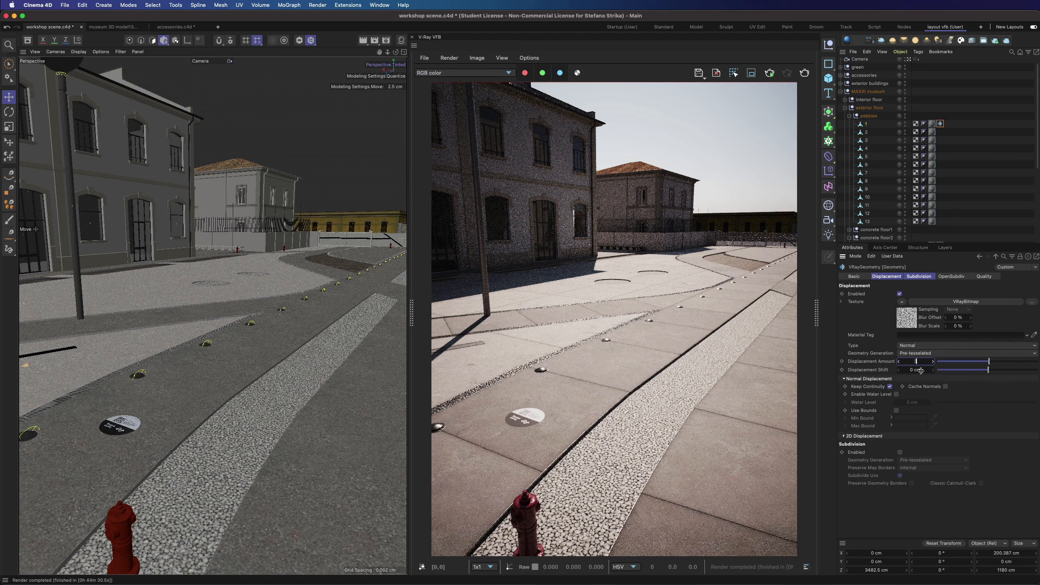
text(3,5)
click(925, 370)
click(905, 347)
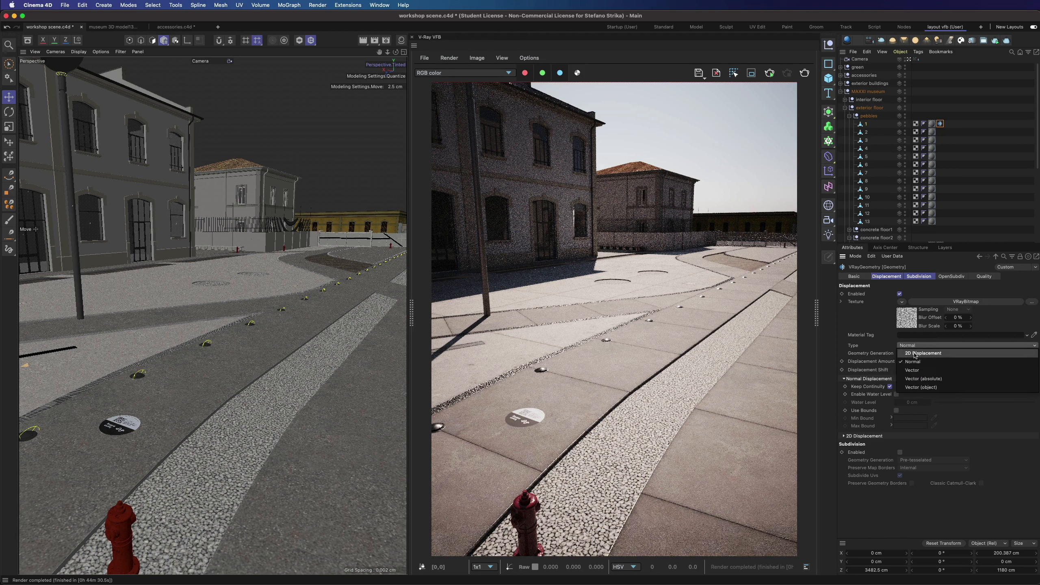
click(915, 353)
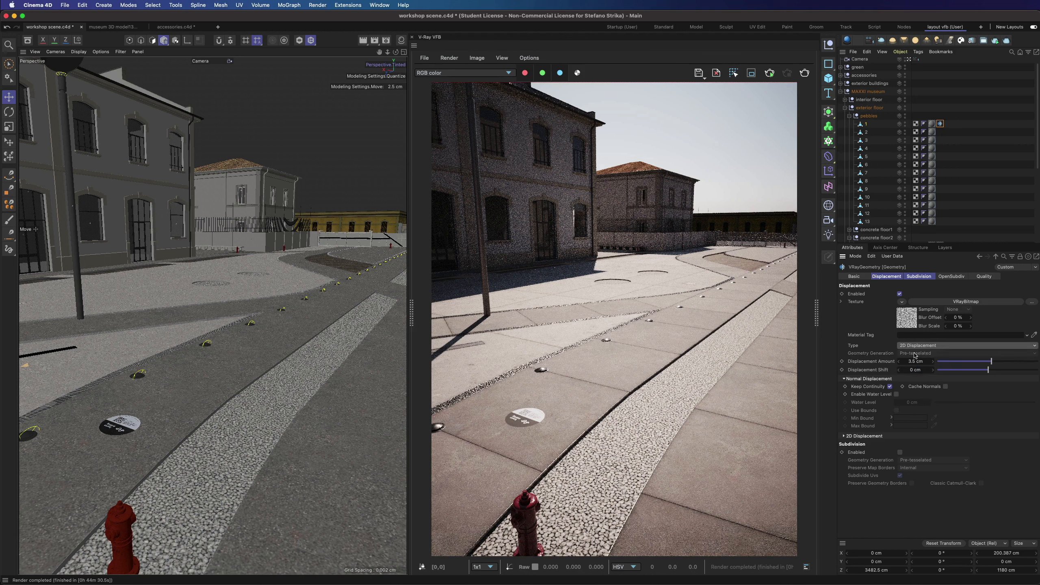
Set the 2D displacement's texture resolution to 2048 and its precision to 1.
click(844, 436)
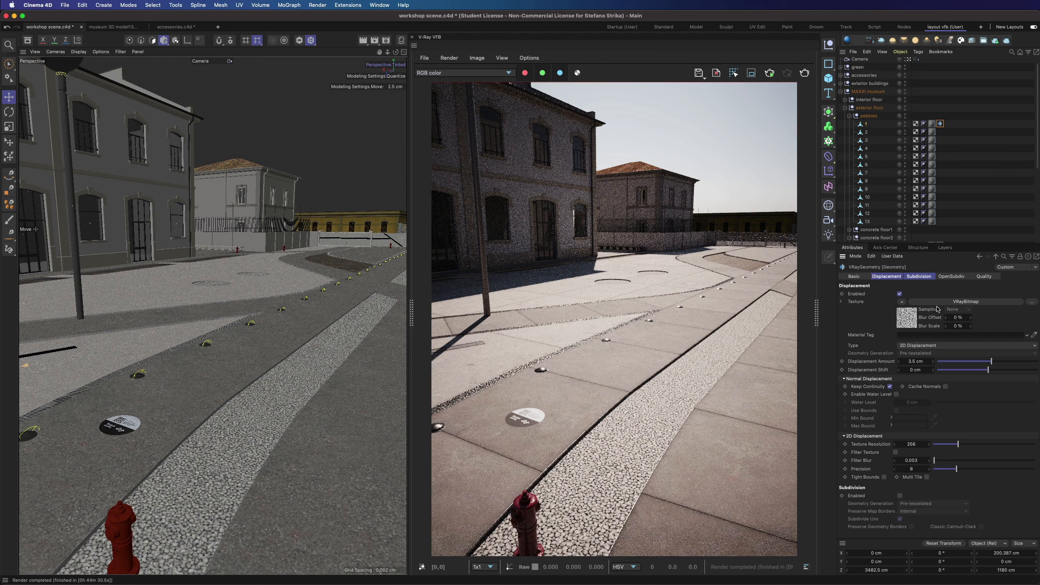
click(917, 444)
click(918, 463)
click(918, 469)
key(Return)
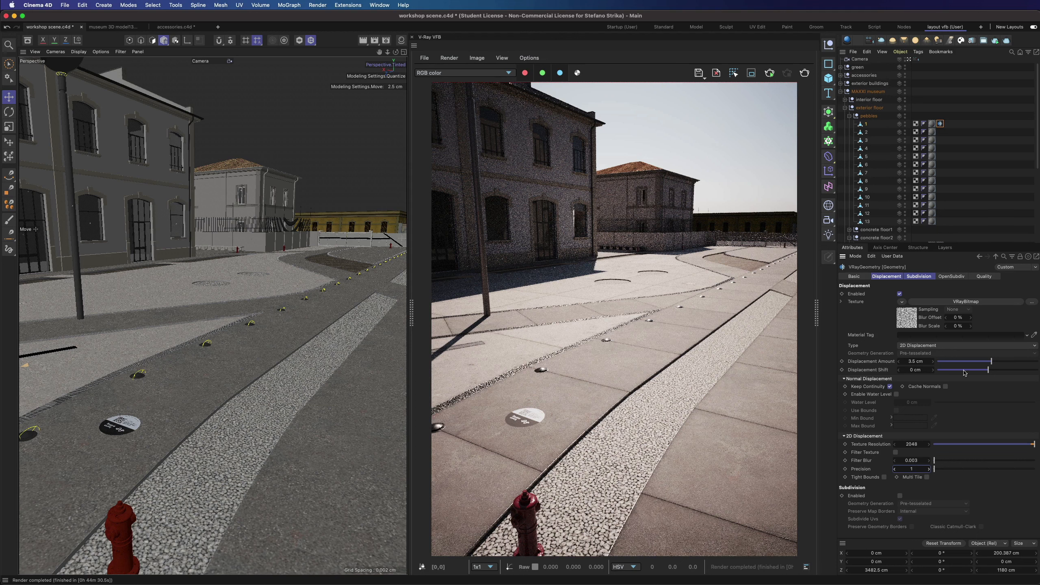
Link object 1's material tag to the displacement and copy the Geometry tag to the other 12 pebble objects.
drag(932, 124, 923, 335)
ctrl+drag(939, 126, 941, 150)
ctrl+drag(941, 150, 941, 158)
ctrl+drag(941, 158, 941, 174)
ctrl+drag(941, 174, 941, 190)
ctrl+drag(941, 190, 941, 206)
ctrl+drag(941, 206, 941, 214)
ctrl+drag(941, 214, 940, 224)
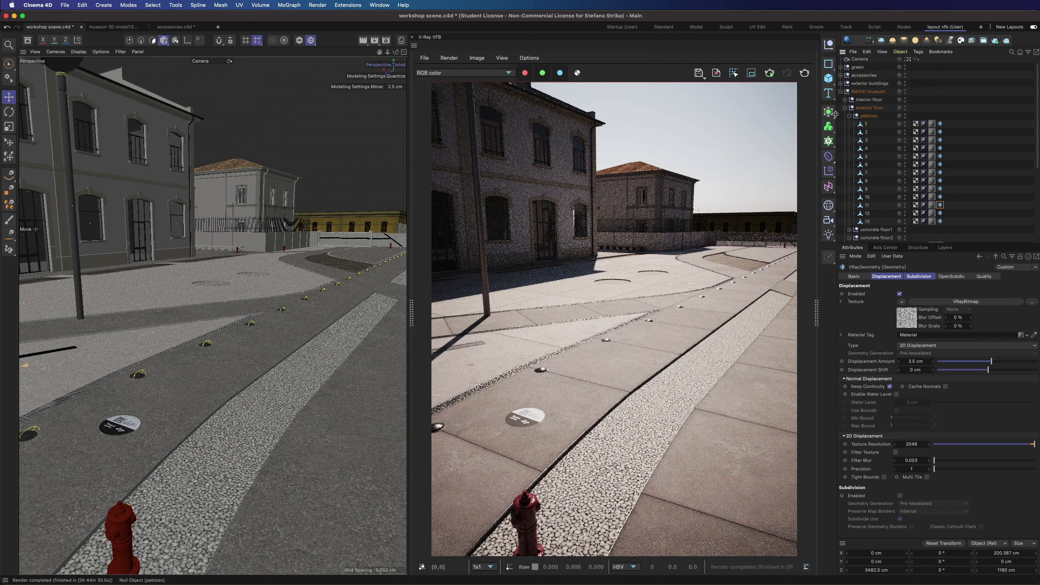
Save the scene and start an interactive V-Ray render of the red hydrant standing on the pebbles.
drag(396, 53, 396, 54)
scroll(137, 393, up, 5)
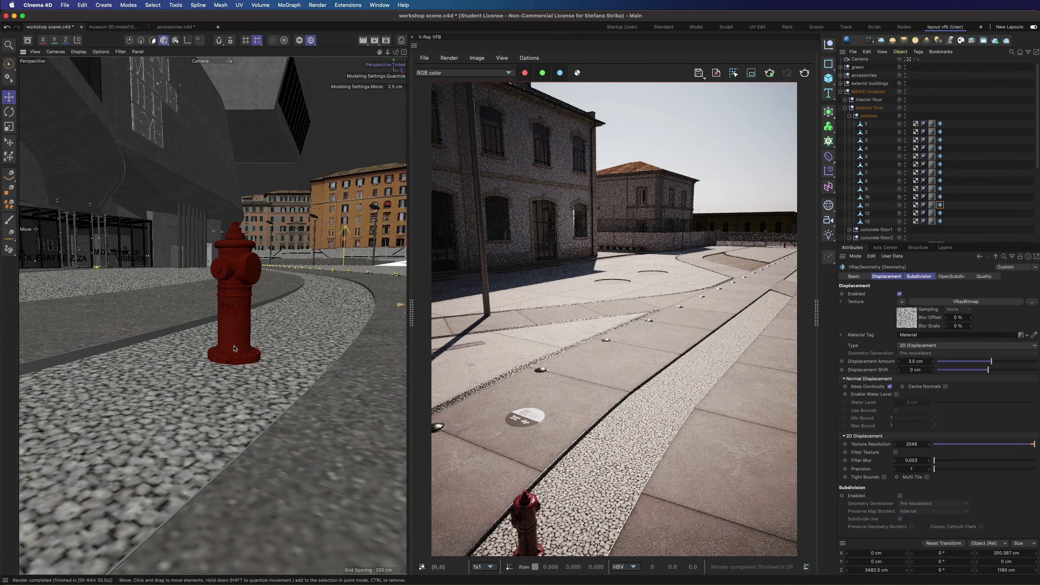
click(841, 92)
click(860, 69)
key(super+s)
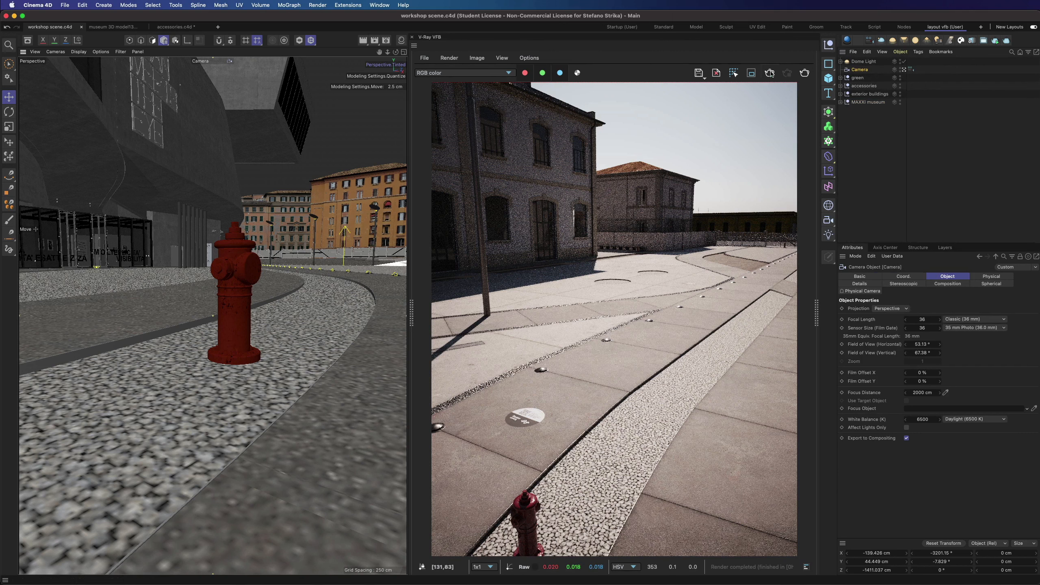
click(770, 73)
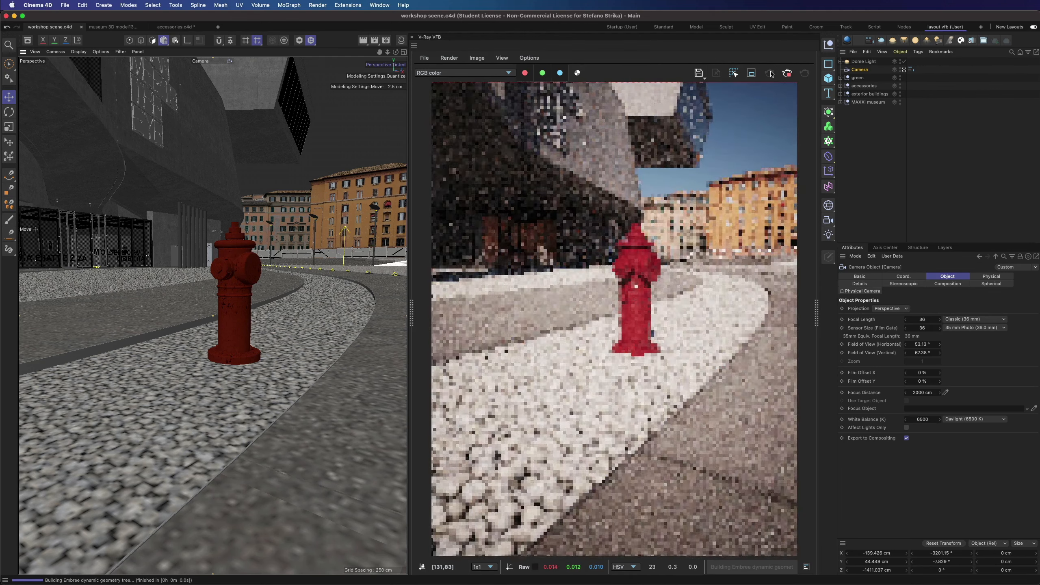
Examine the rendered displacement of the pebbles around the red hydrant from different angles and up close.
alt+drag(294, 364, 291, 396)
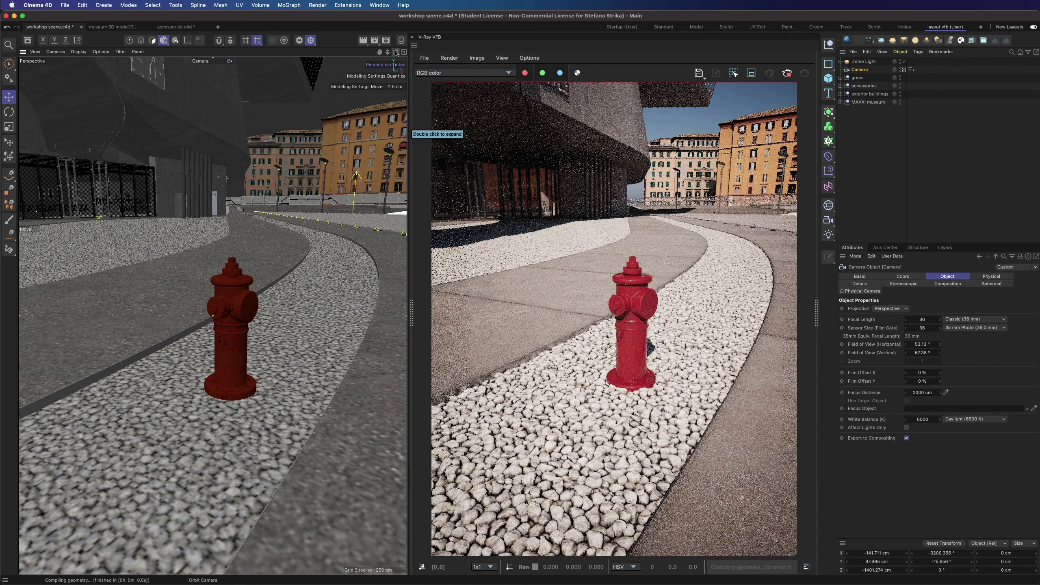
drag(395, 54, 367, 57)
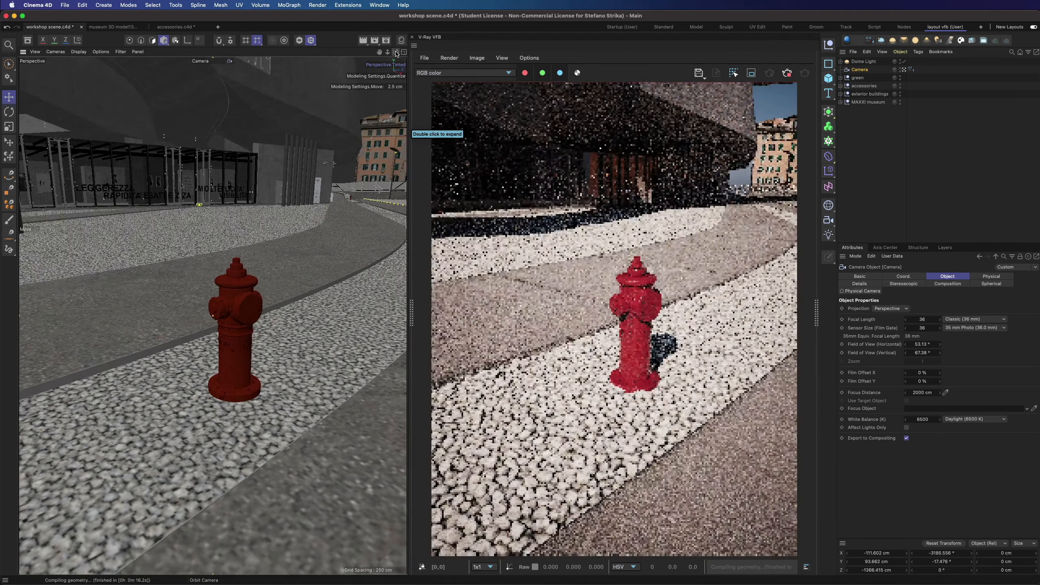
scroll(247, 382, up, 4)
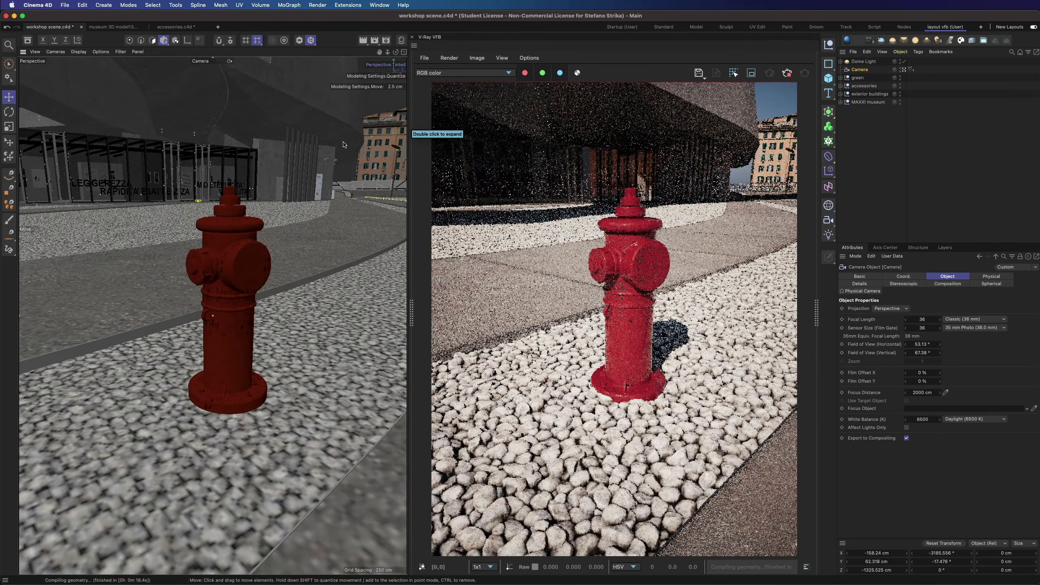
scroll(278, 319, up, 2)
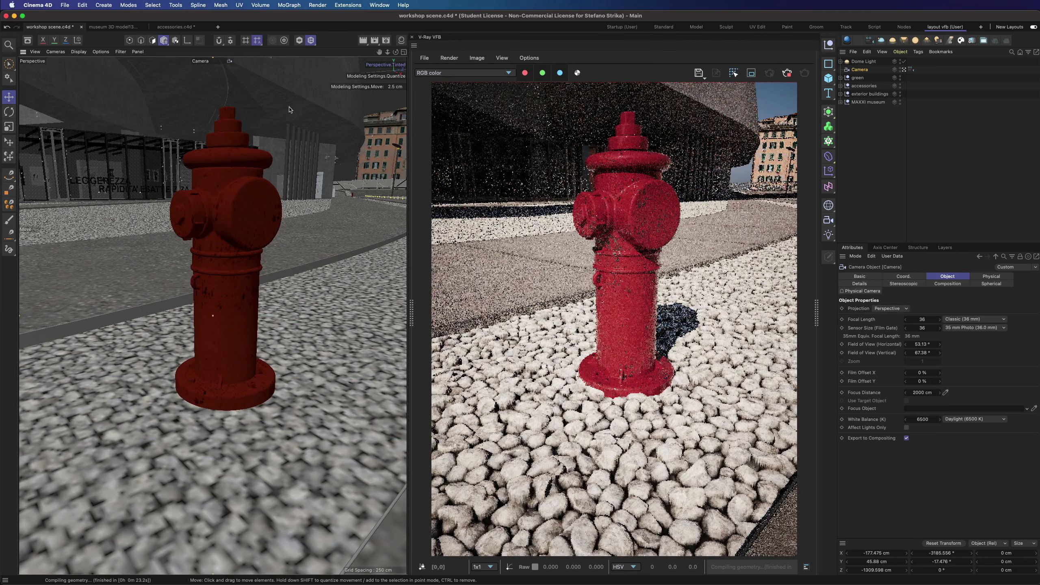
drag(396, 53, 393, 60)
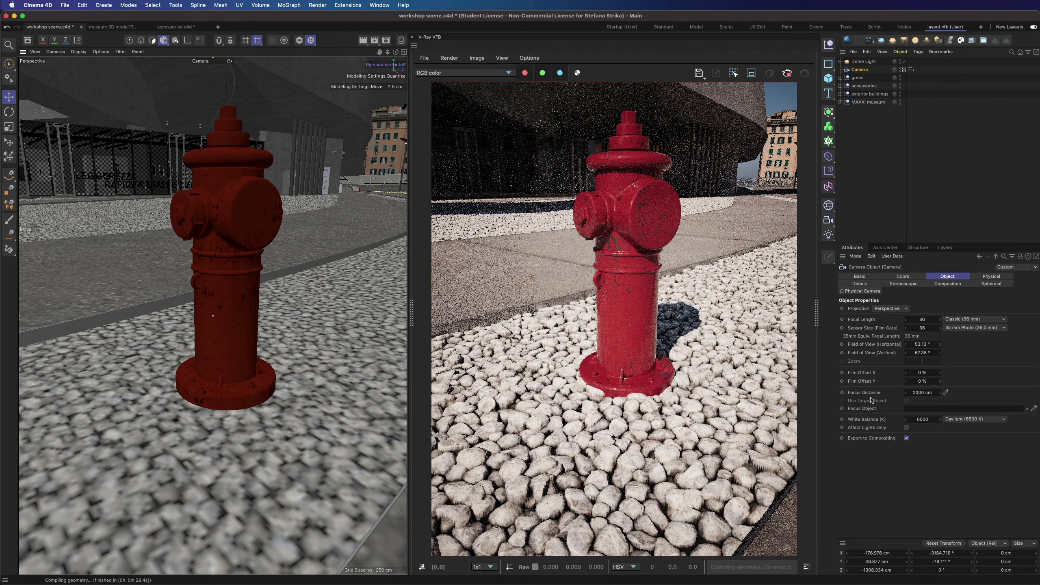
Display the shared settings of all 13 pebble Geometry tags and check Cinema 4D's memory use in Activity Monitor.
click(840, 102)
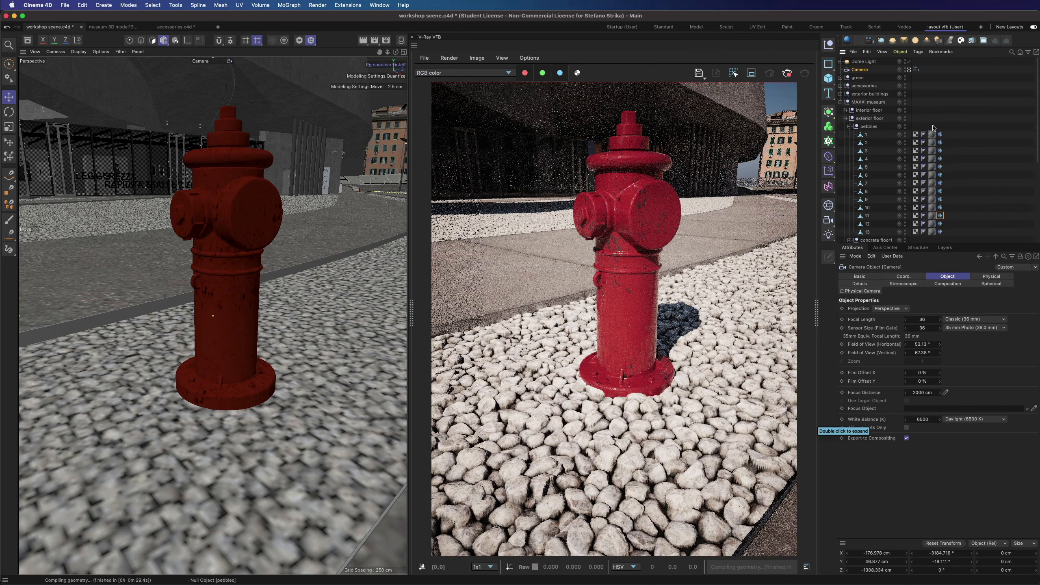
drag(950, 124, 938, 213)
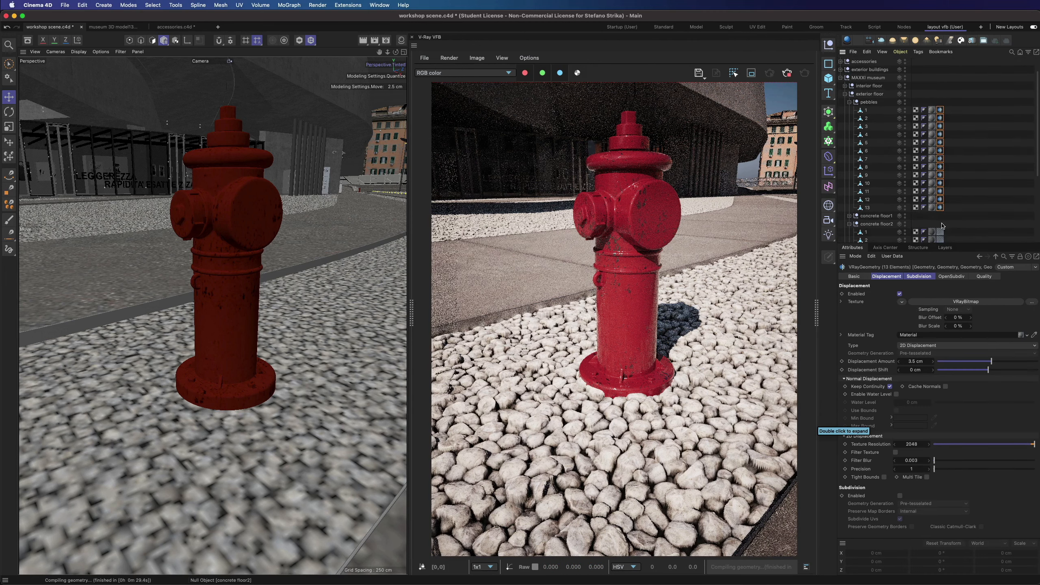
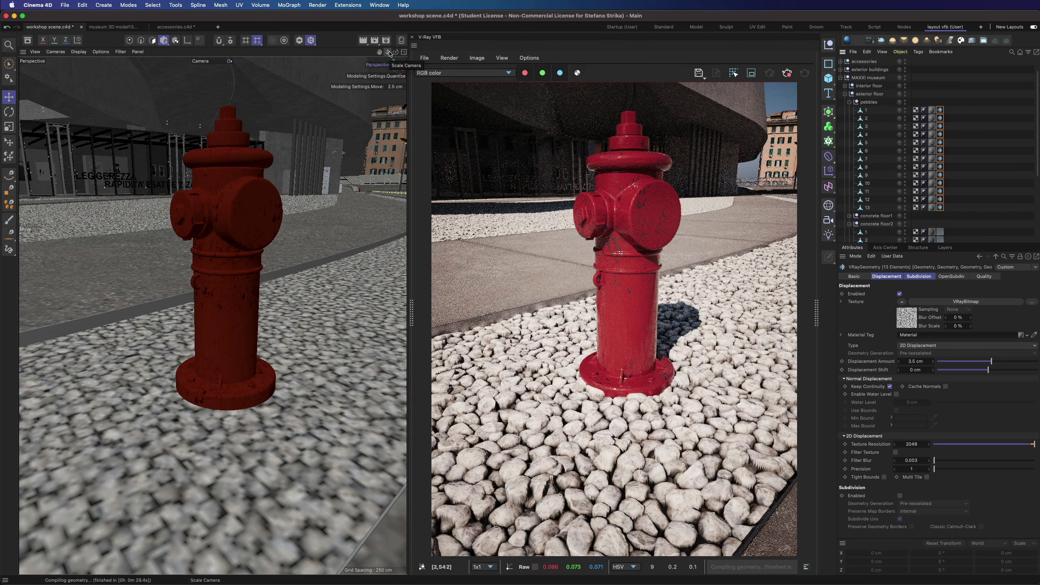
mouse_move(714, 578)
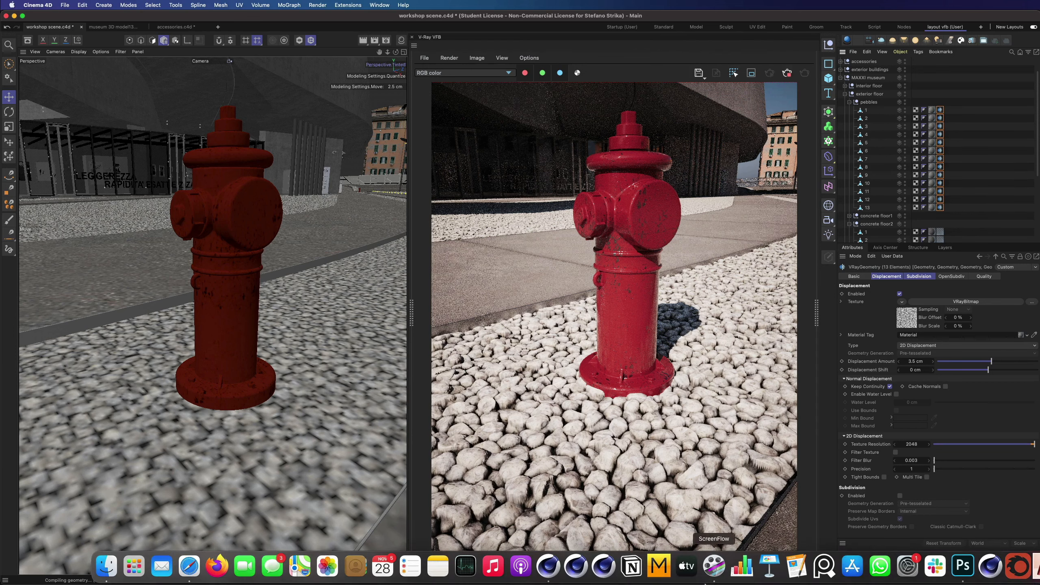
click(465, 567)
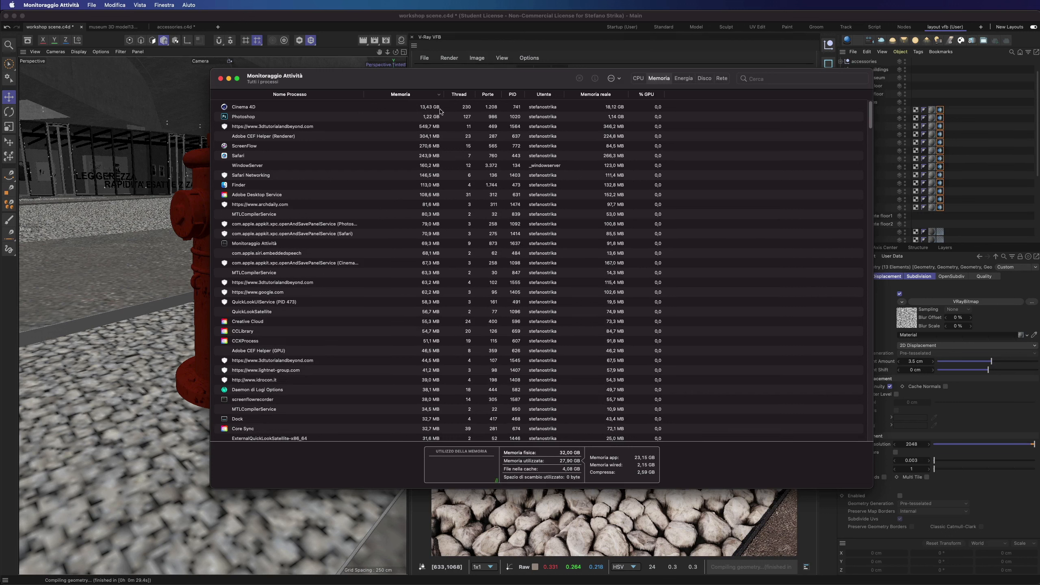
Quit Activity Monitor and check the wide pebble floor render in the bumpNormals channel before returning to RGB color.
click(66, 4)
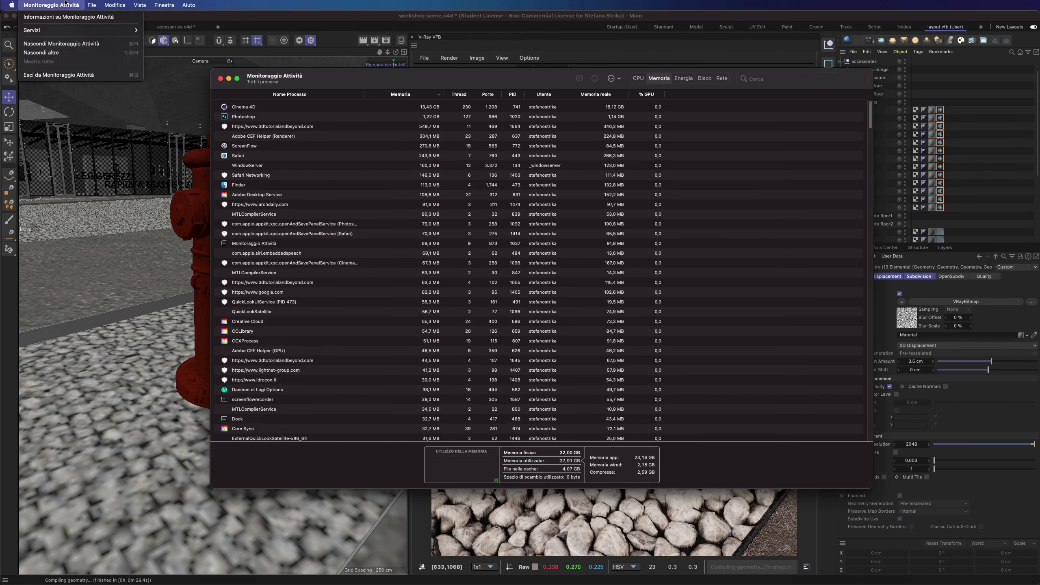
click(94, 75)
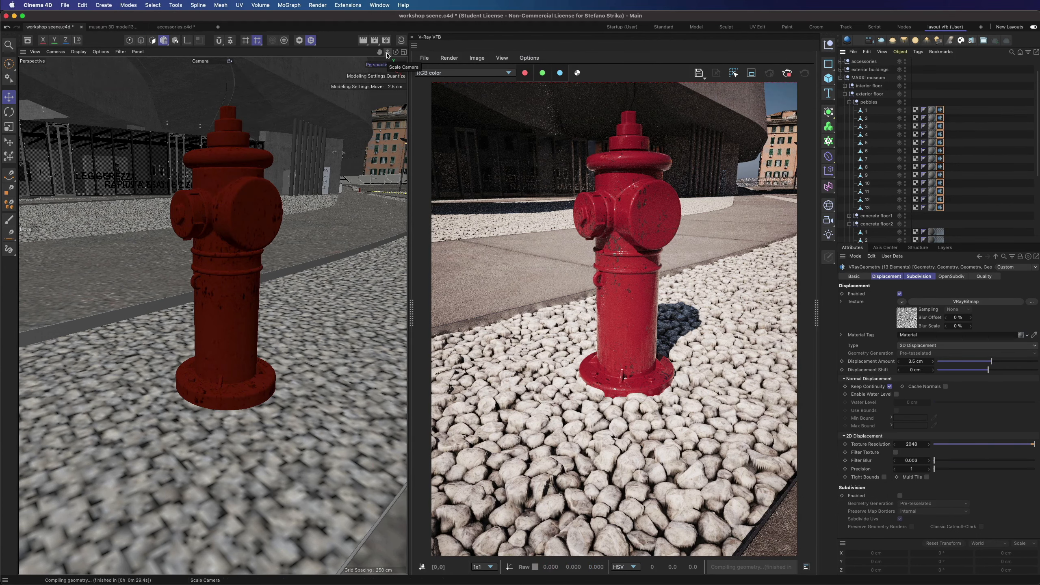
scroll(212, 316, down, 5)
scroll(190, 255, up, 5)
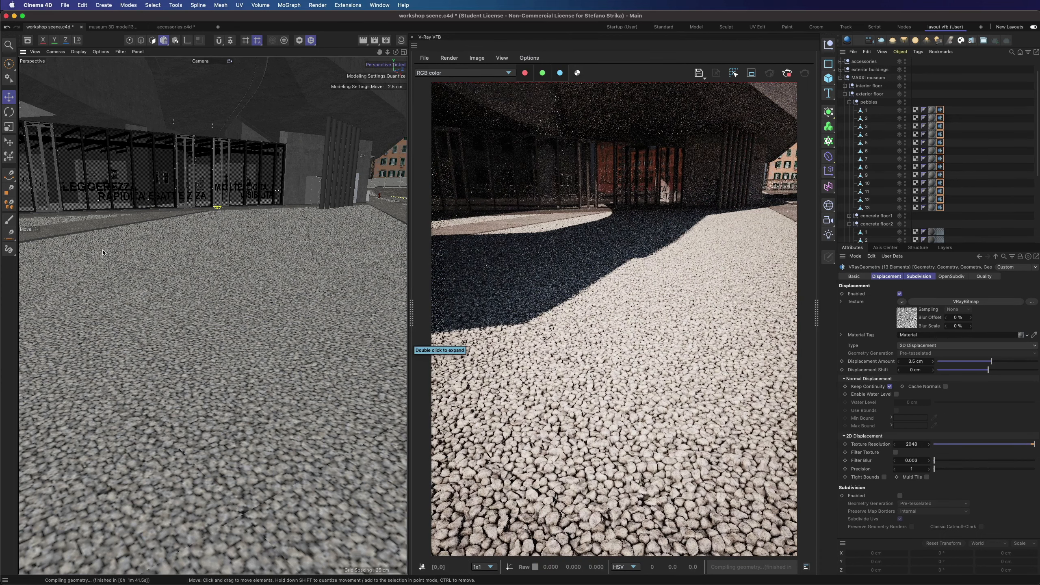
click(463, 73)
click(436, 120)
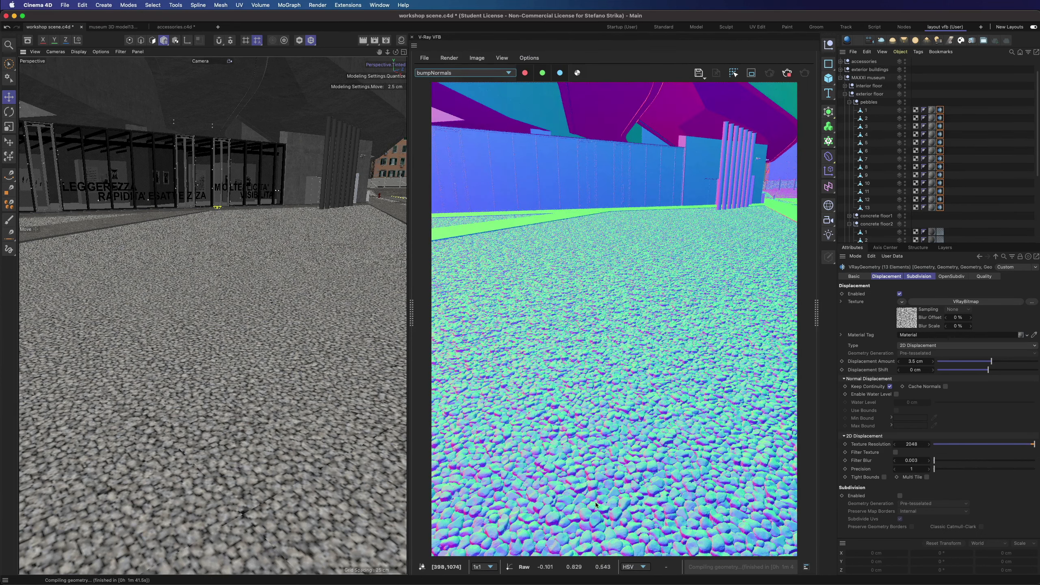
click(463, 73)
click(429, 78)
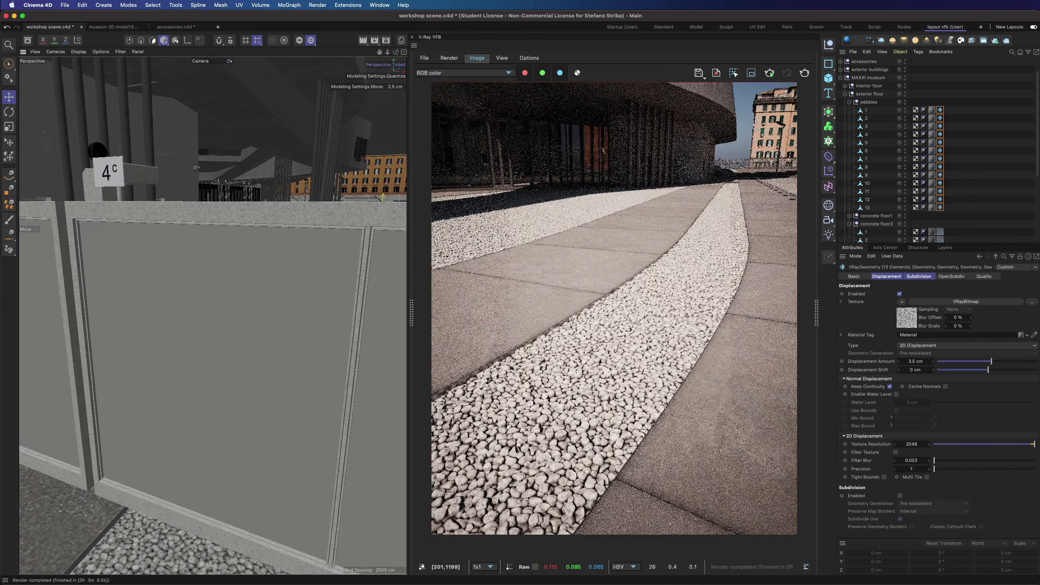
Switch to Safari and examine the museum's expanded metal entrance gates up close in Google Street View as reference.
drag(1039, 16, 431, 3)
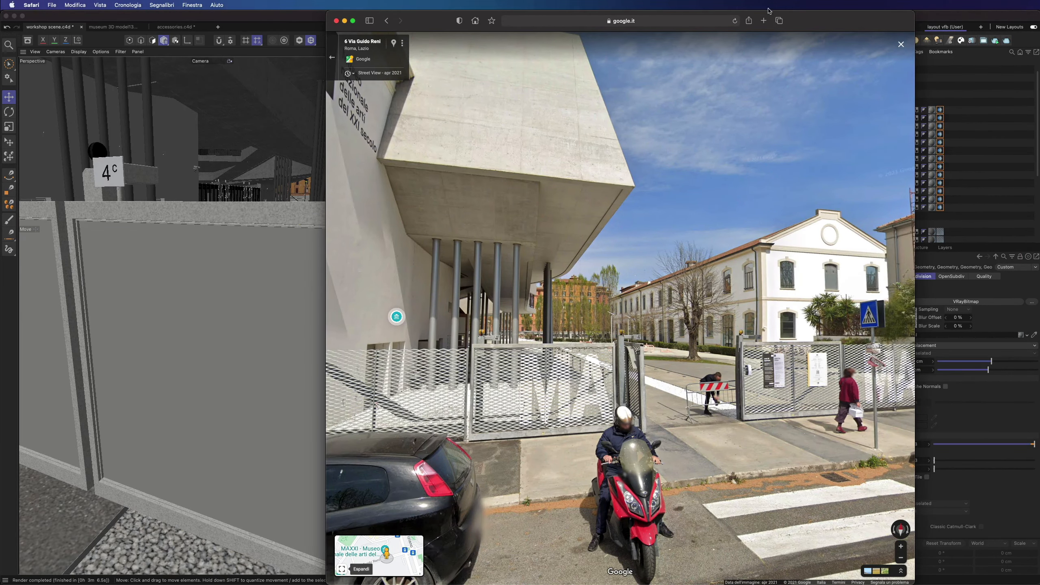
drag(768, 11, 688, 11)
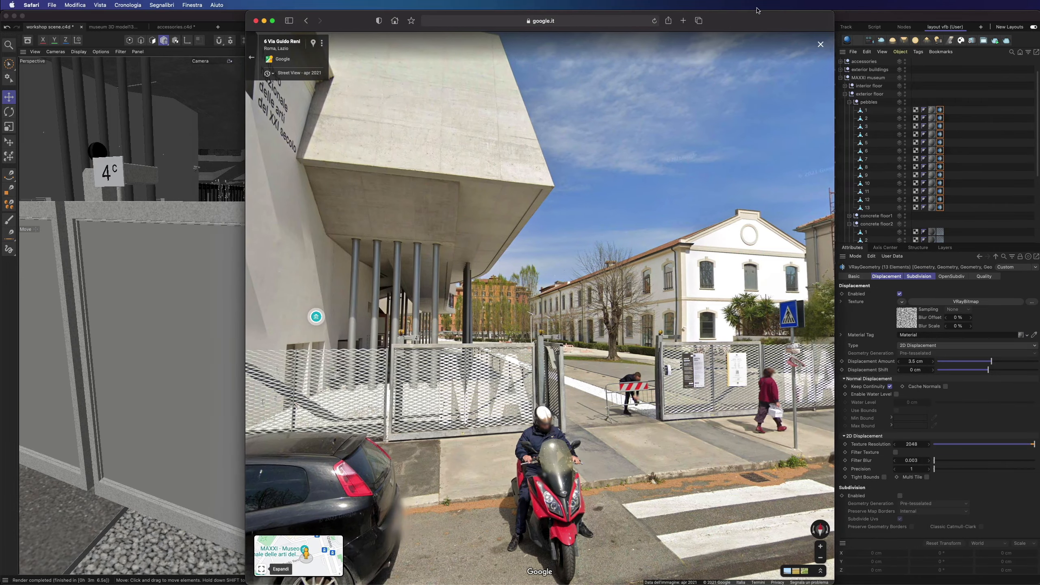
click(446, 396)
click(529, 299)
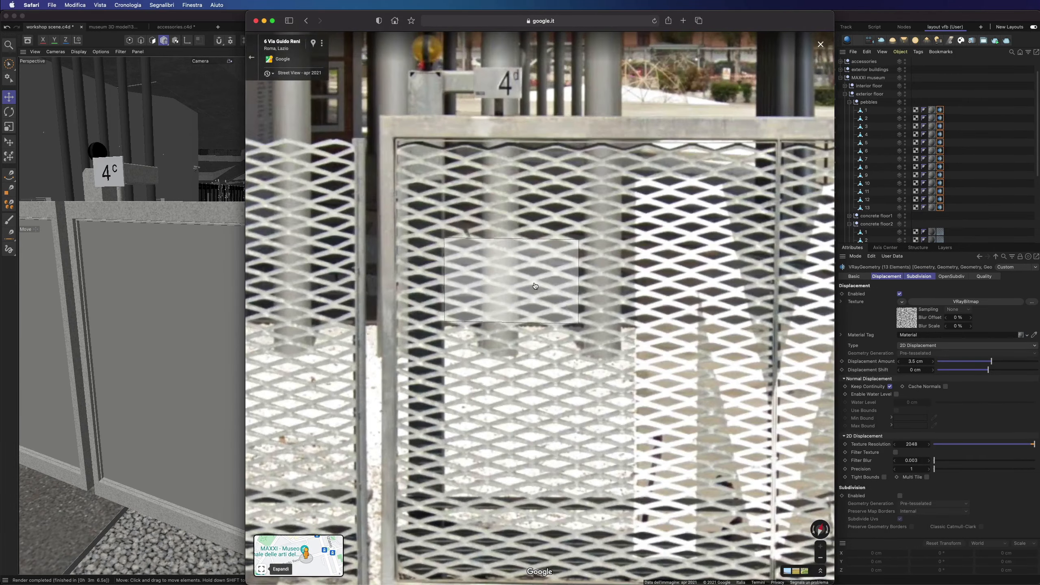
click(534, 286)
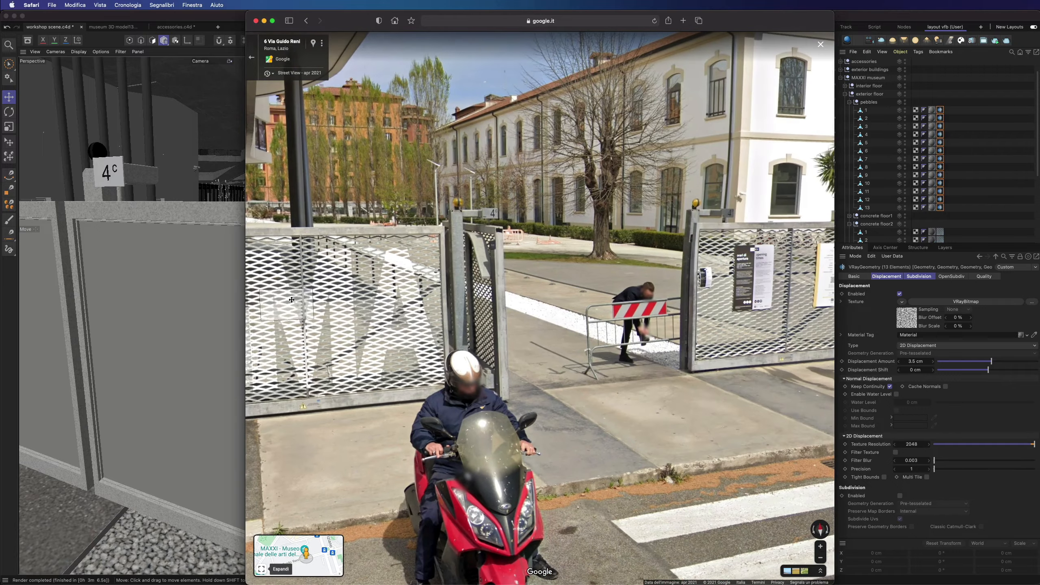
click(700, 414)
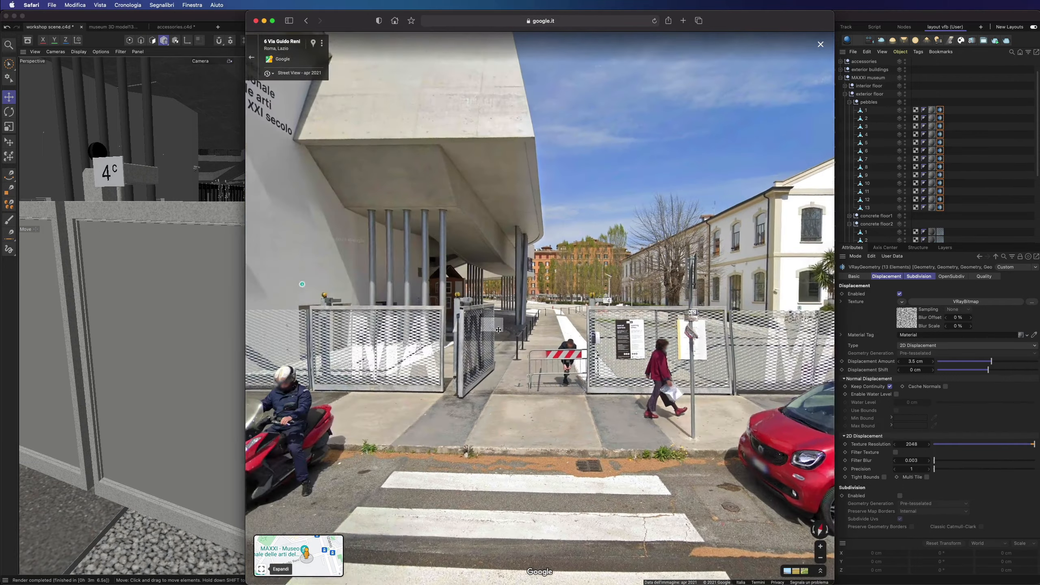
drag(498, 330, 519, 344)
scroll(472, 367, up, 10)
scroll(471, 367, down, 8)
scroll(471, 368, up, 5)
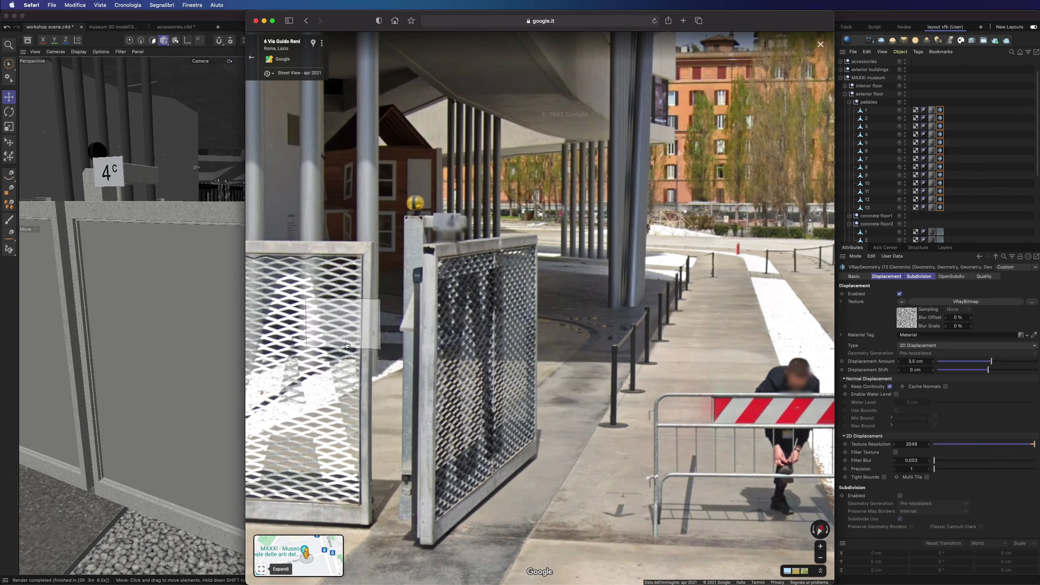
double_click(346, 19)
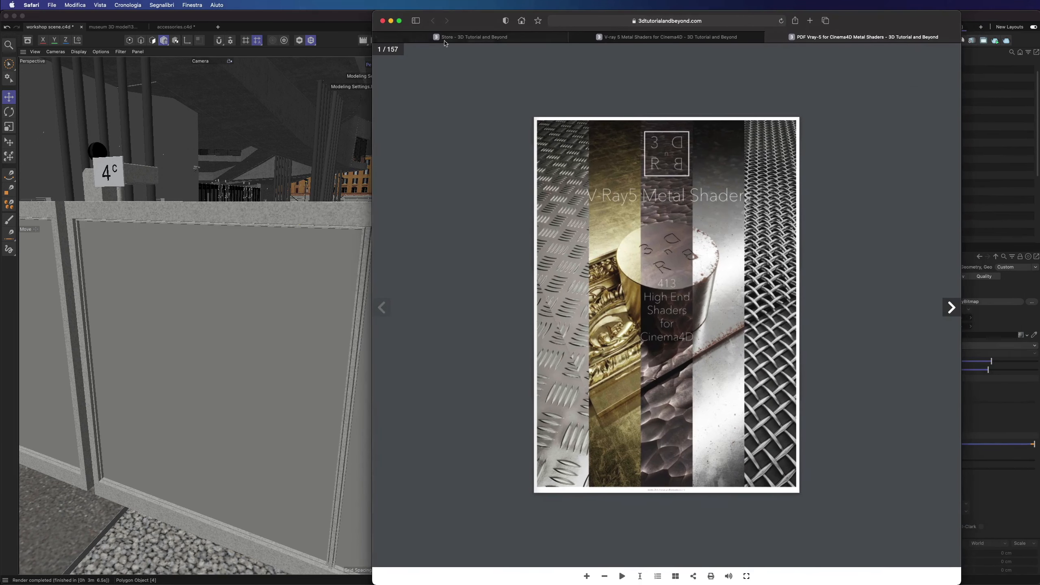
Look up the Expanded Metal 01 and 02 shaders in the online V-Ray 5 Metal Shaders for Cinema4D catalogue.
click(470, 37)
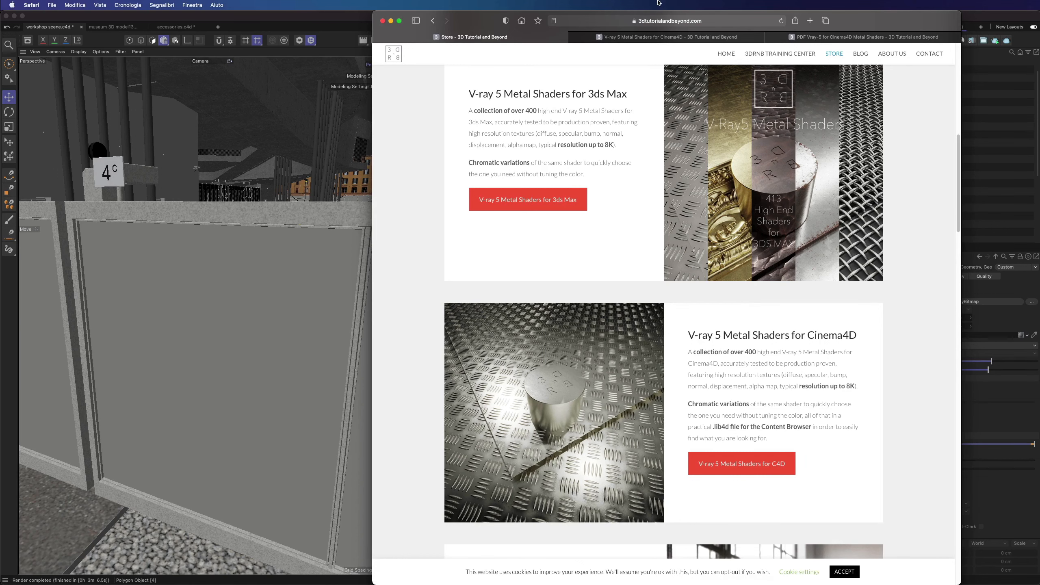
click(667, 37)
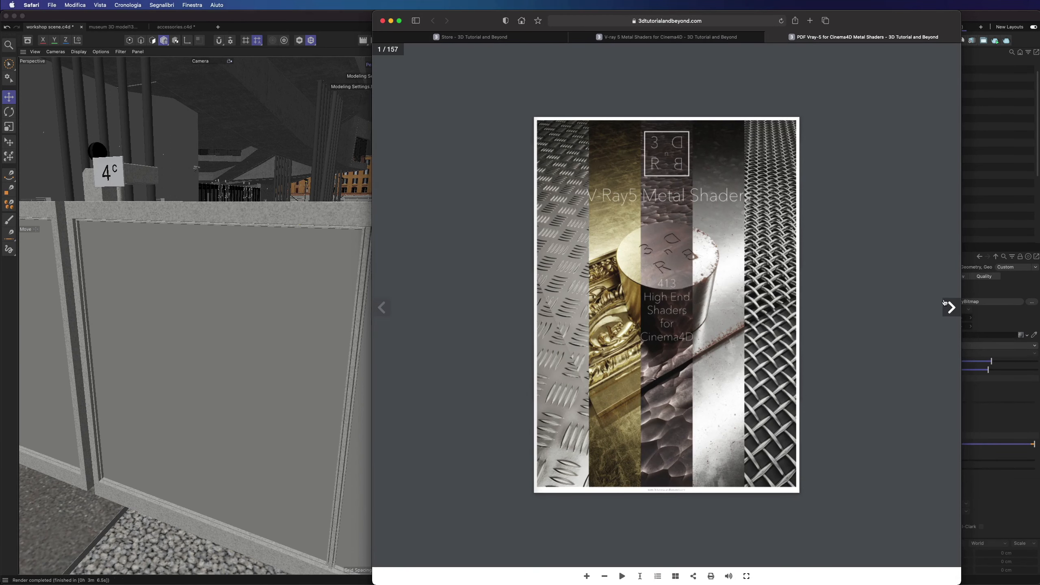
click(950, 307)
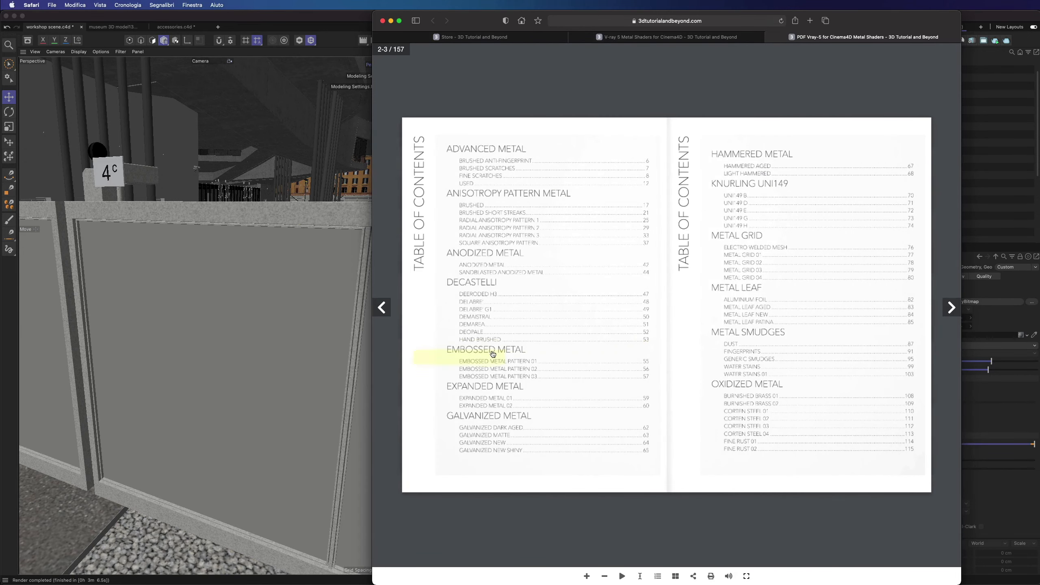
click(490, 408)
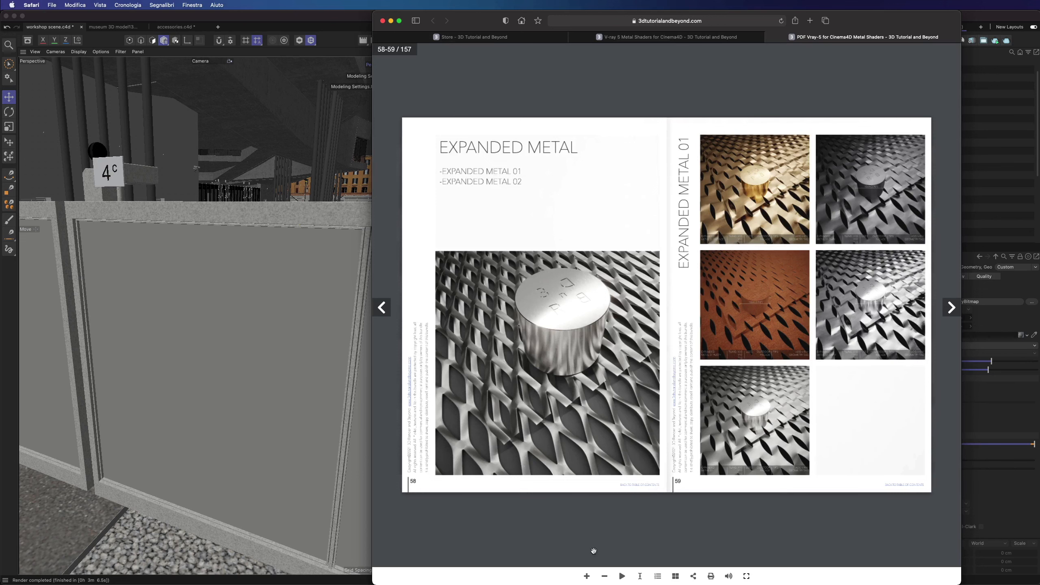
click(587, 576)
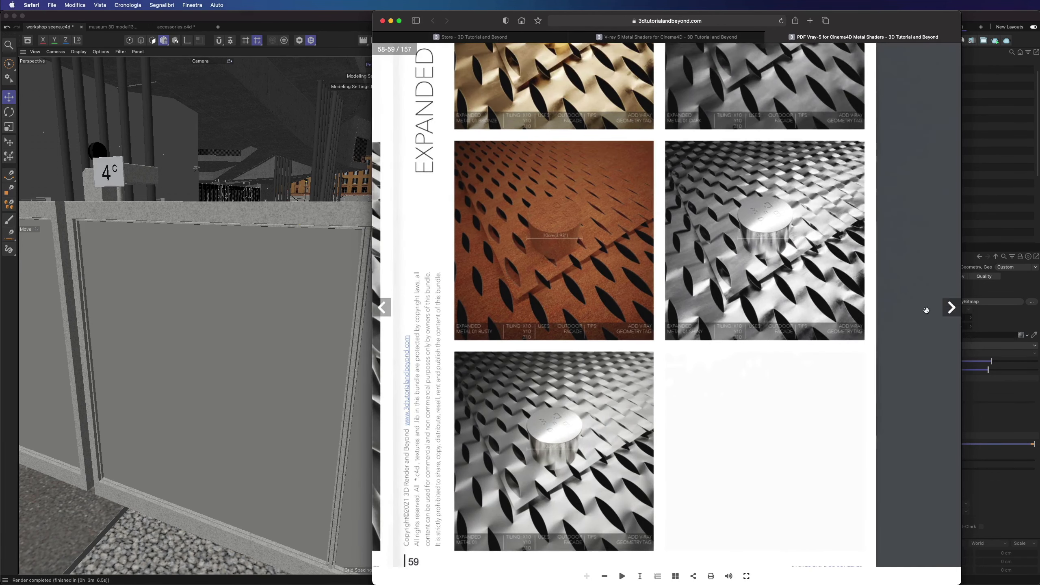
click(951, 308)
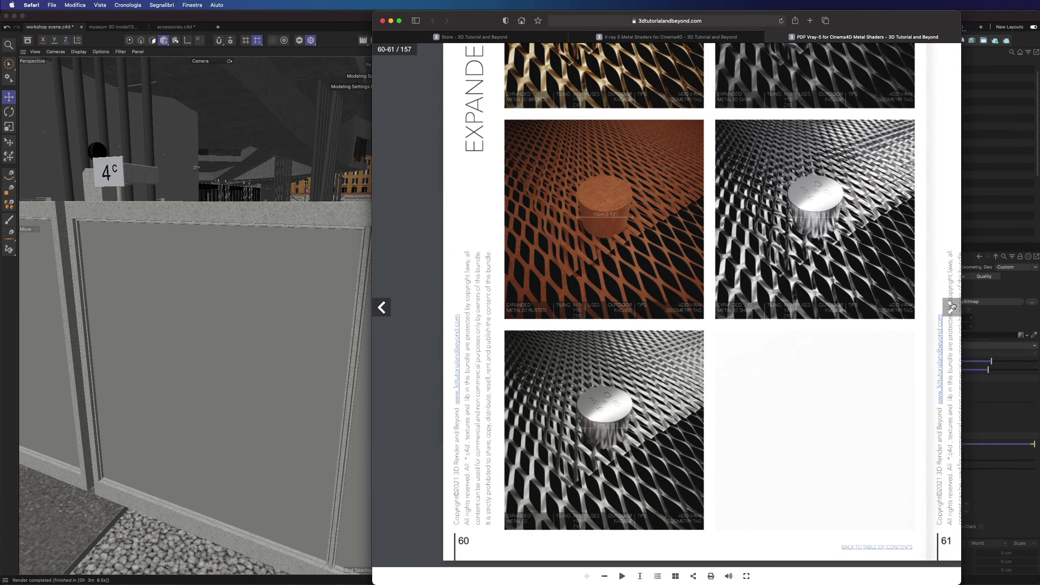
drag(847, 334, 663, 330)
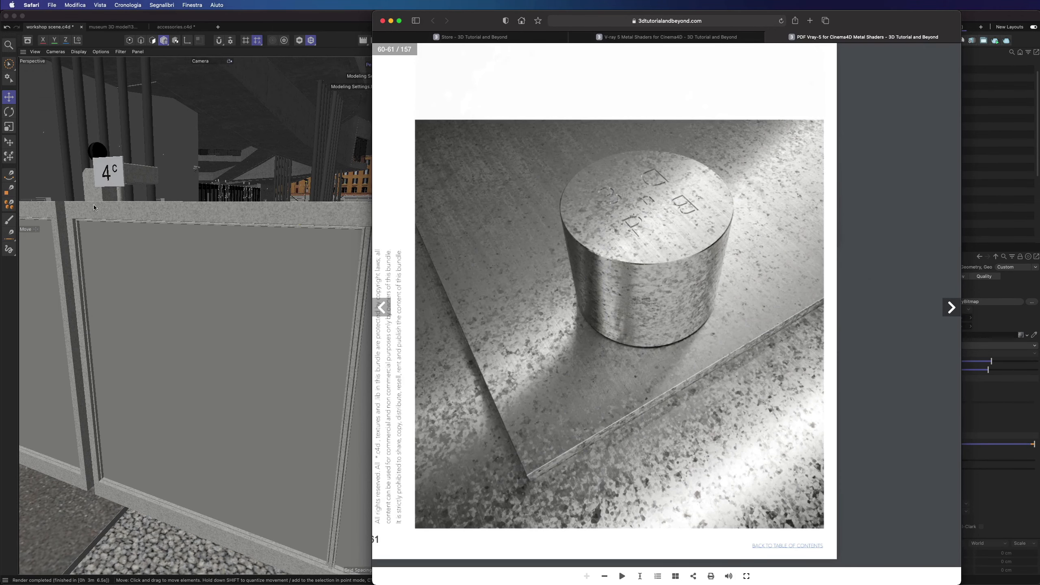
drag(463, 18, 1039, 65)
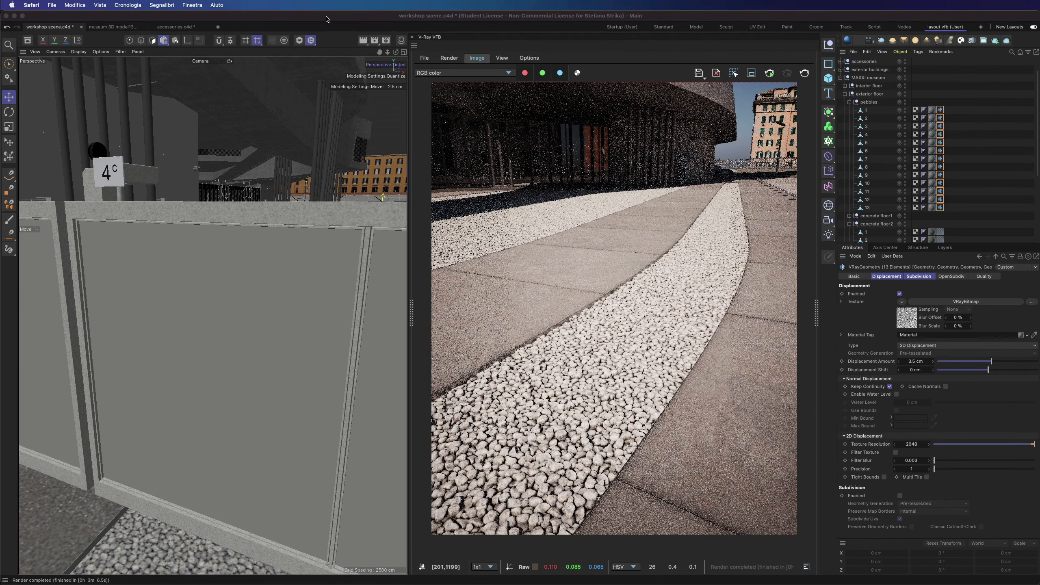
Switch to Cinema 4D, select the gate's expanded metal panel and show its Geometry tag's displacement settings.
click(263, 330)
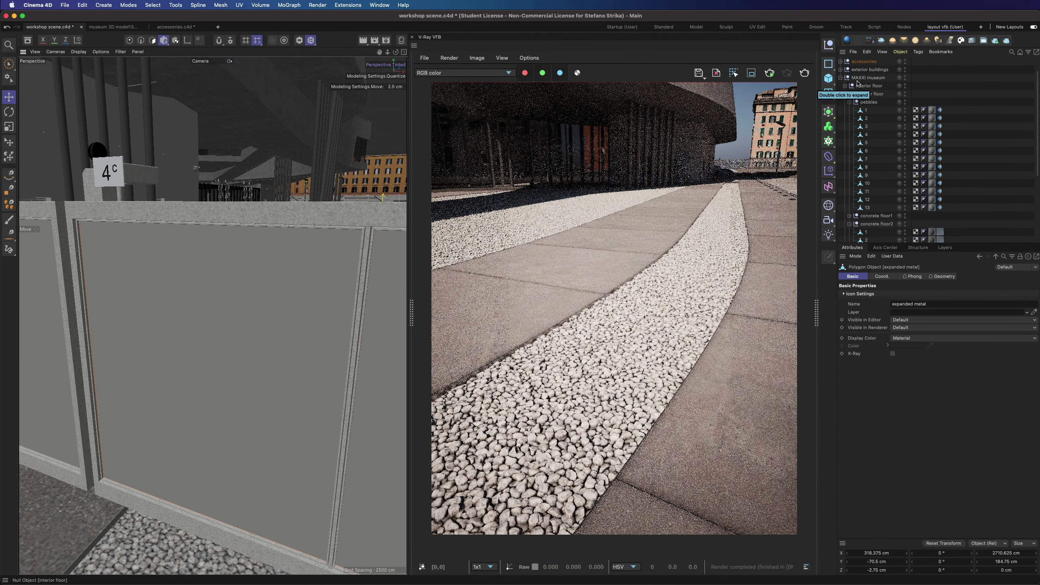
scroll(904, 145, down, 10)
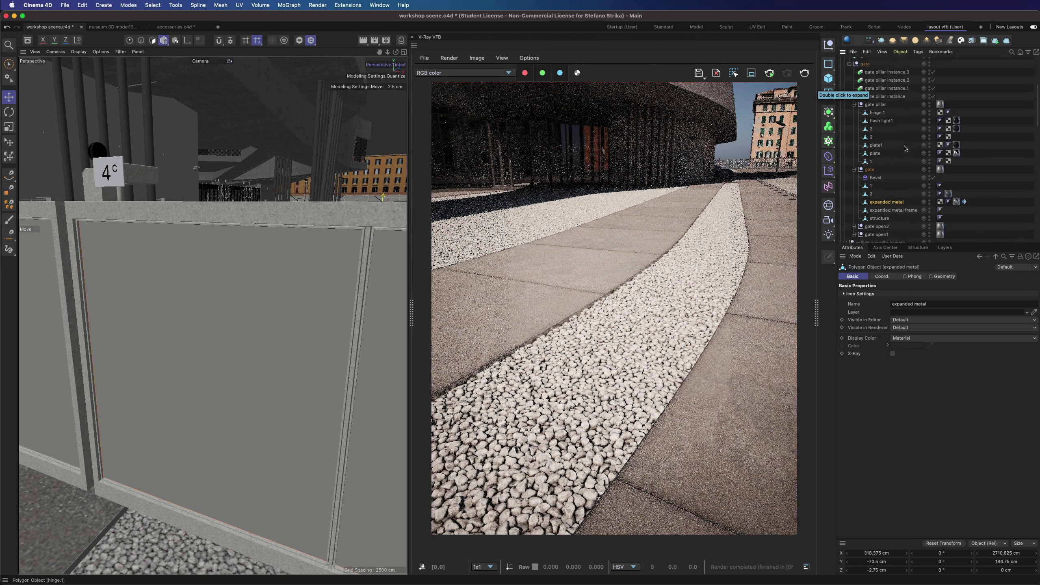
click(964, 202)
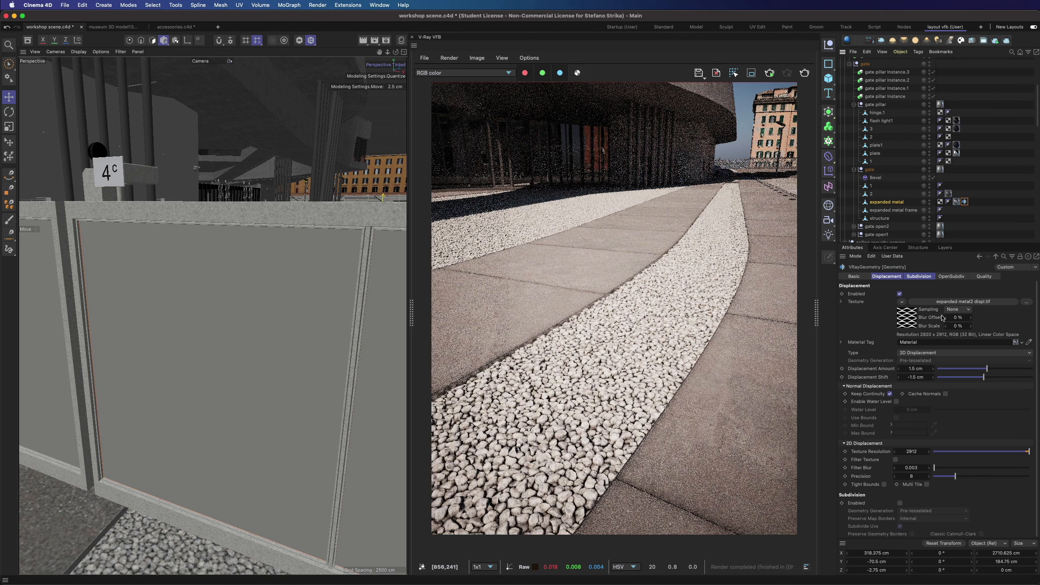
Start an interactive V-Ray render of the gate and view its expanded metal mesh from both sides.
click(769, 73)
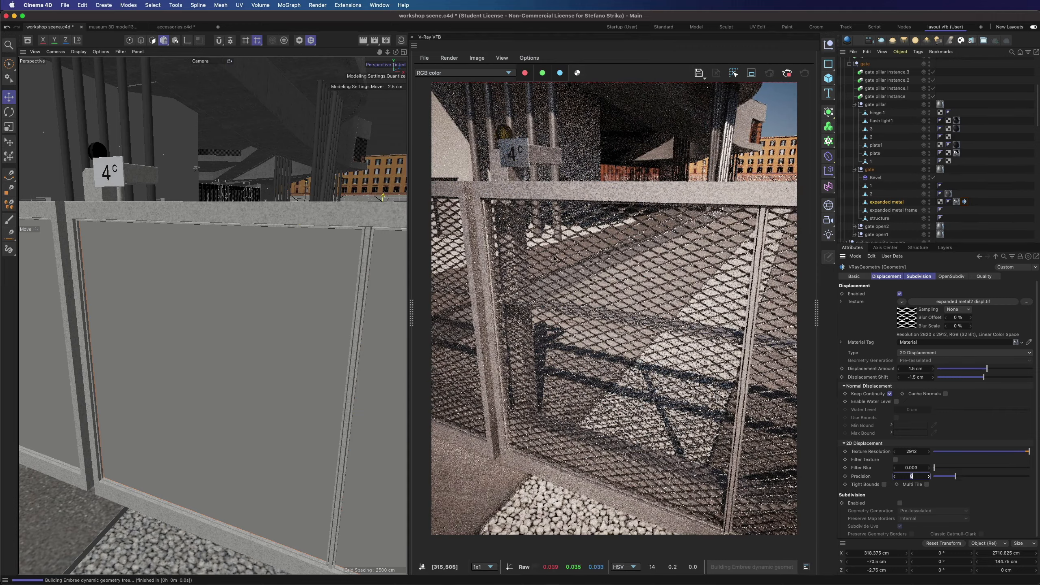
drag(396, 53, 209, 309)
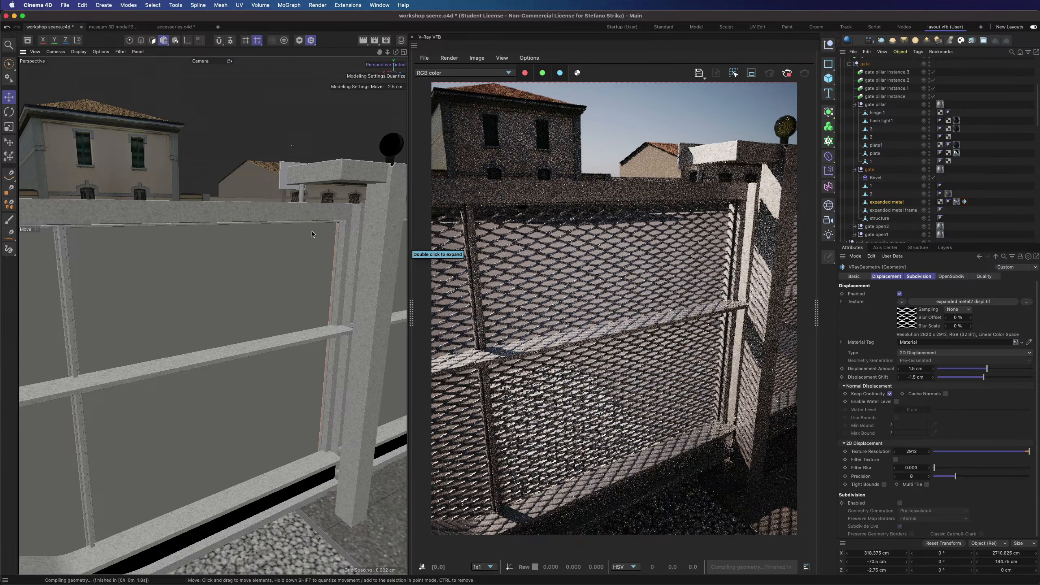
drag(396, 52, 607, 230)
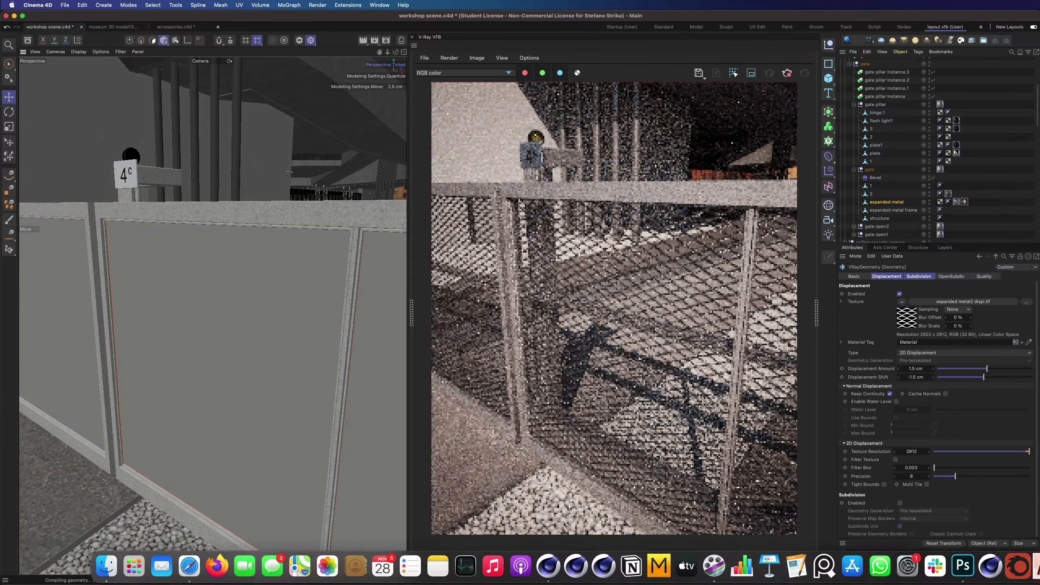
Switch to Safari and compare the rendered gate with the real gates in Street View.
click(189, 566)
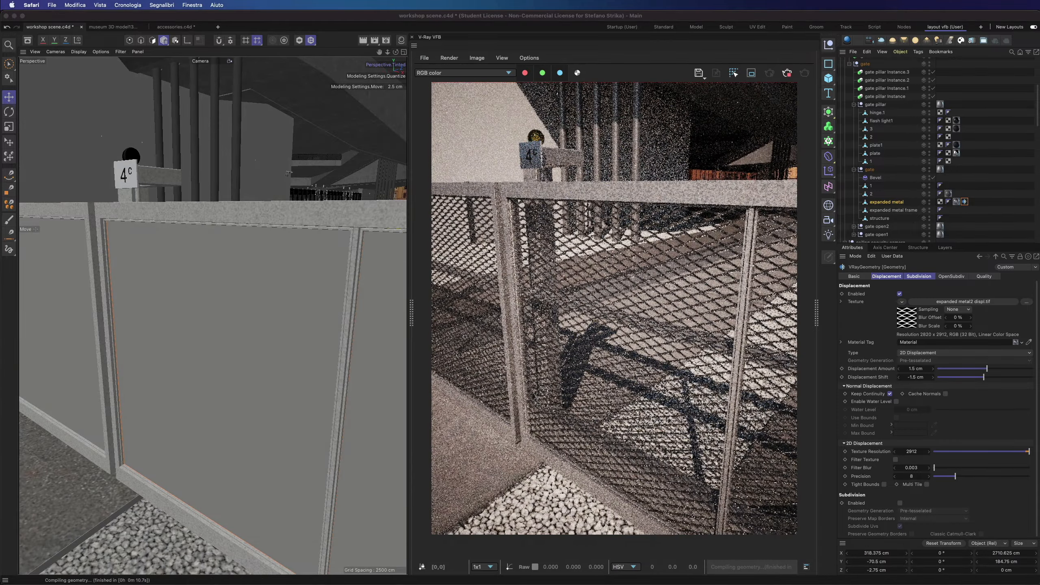
scroll(478, 362, down, 5)
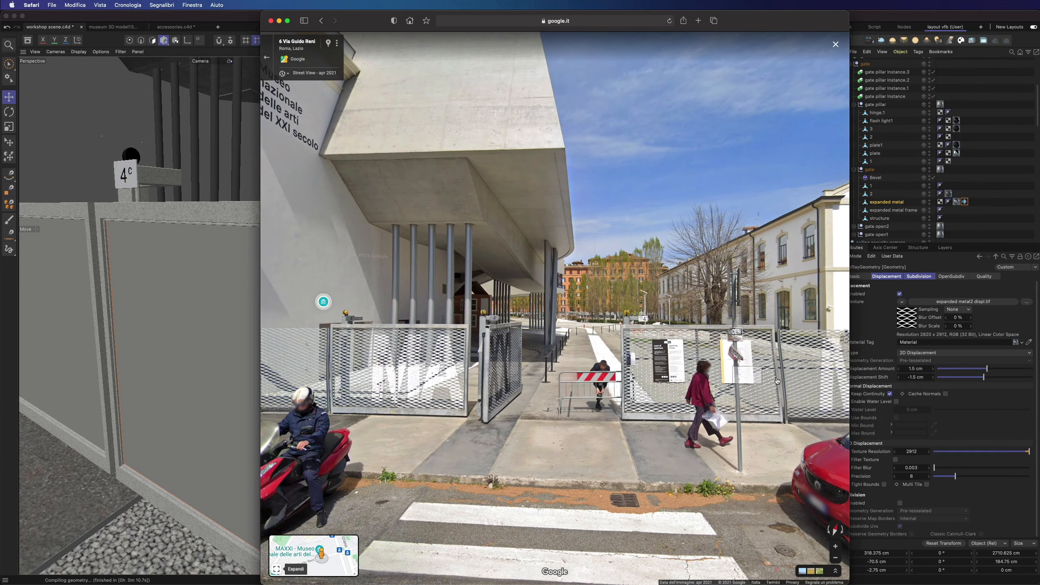
drag(777, 381, 599, 364)
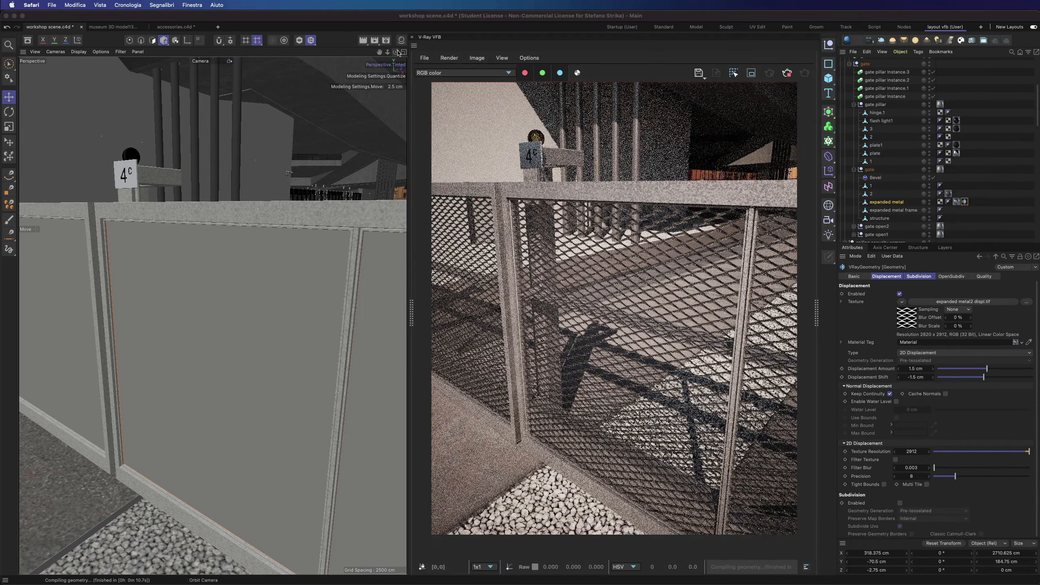
Back in Cinema 4D, examine the rendered gate mesh up close in RGB color and bumpNormals, plus the overall plaza render.
alt+drag(246, 287, 337, 294)
scroll(117, 287, up, 3)
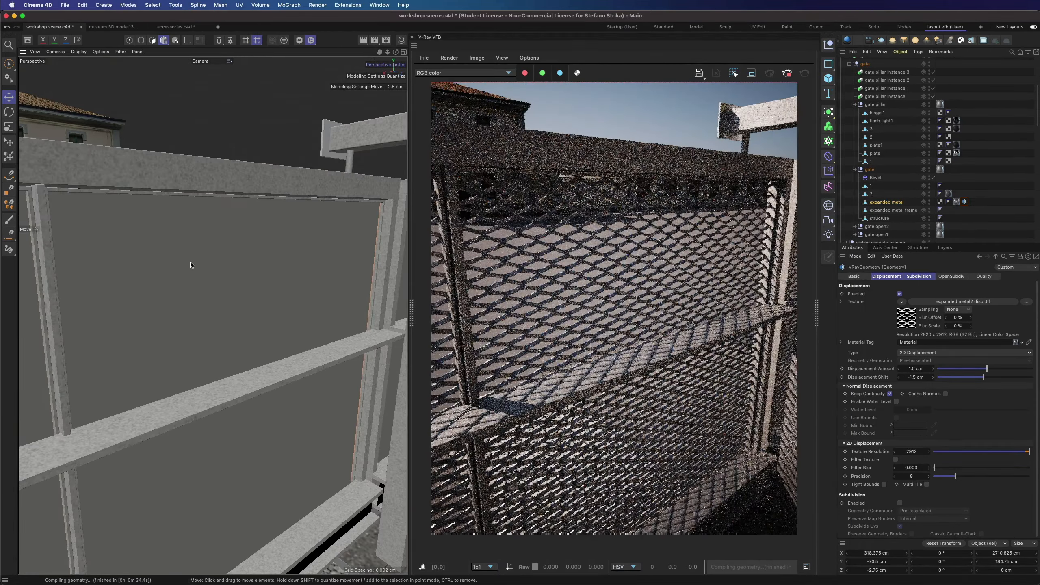
scroll(190, 264, up, 3)
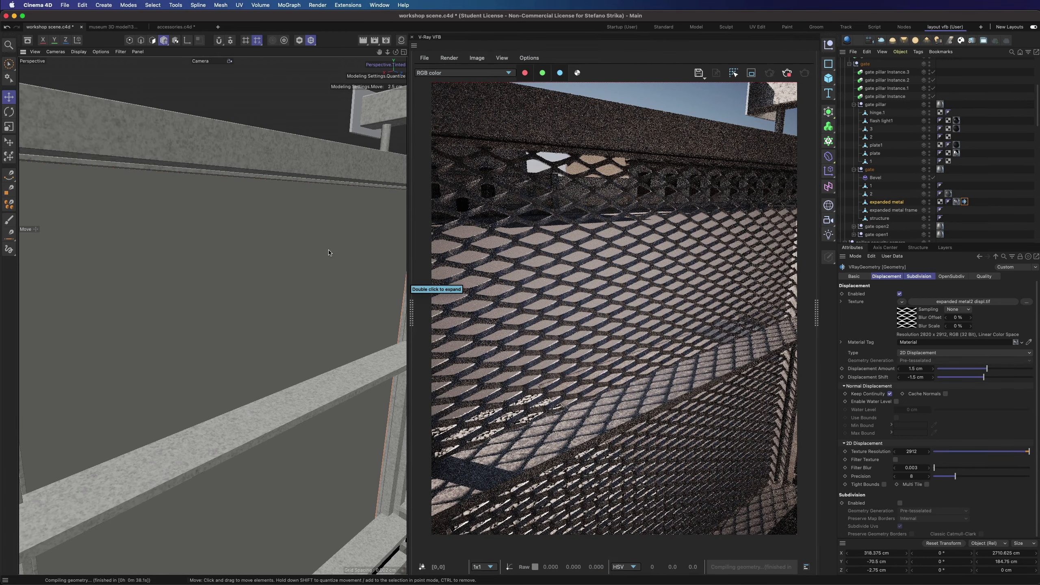
click(455, 72)
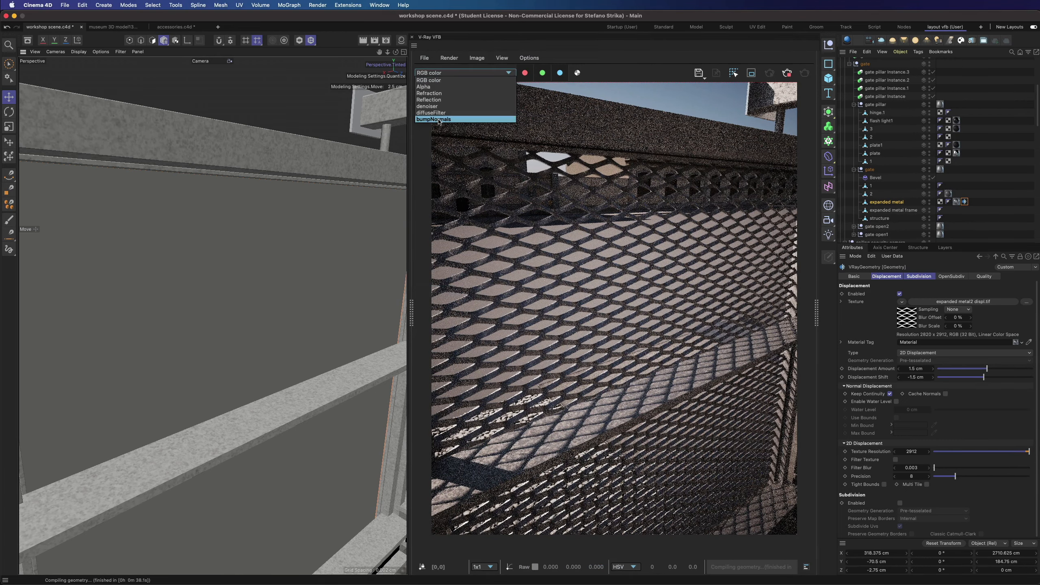
click(438, 120)
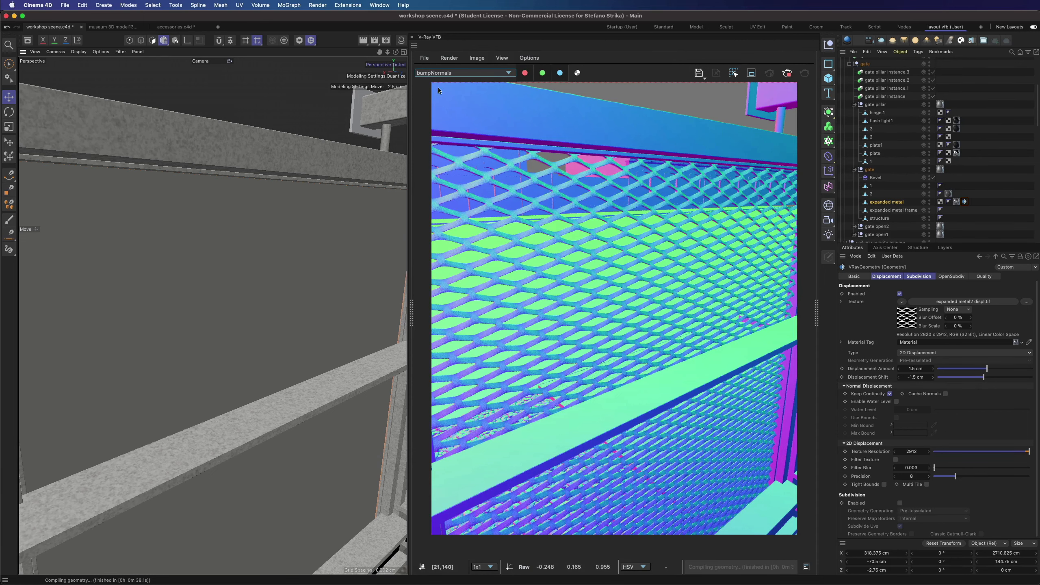
click(440, 73)
click(429, 81)
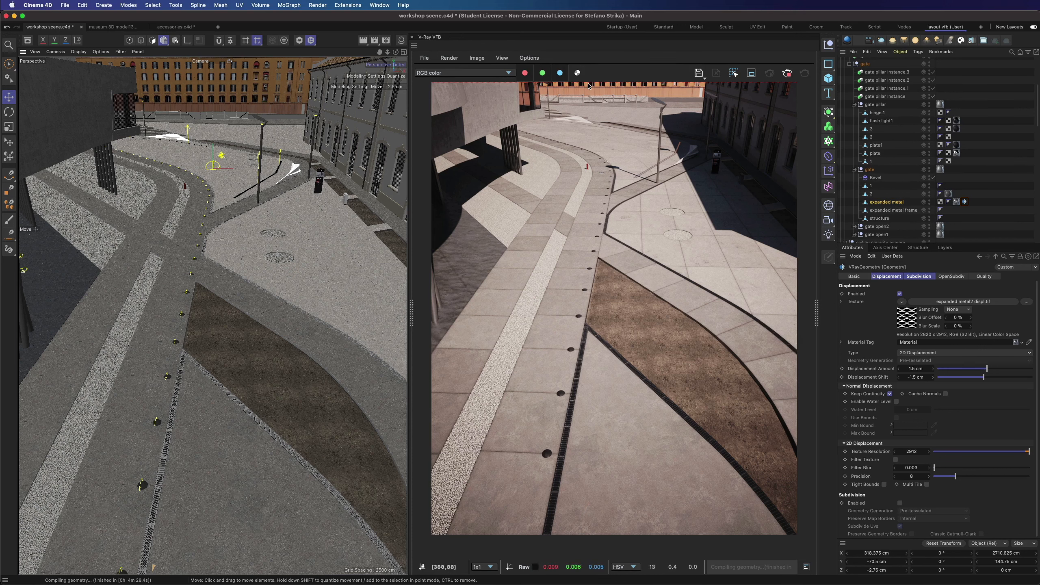
middle_drag(590, 97, 589, 130)
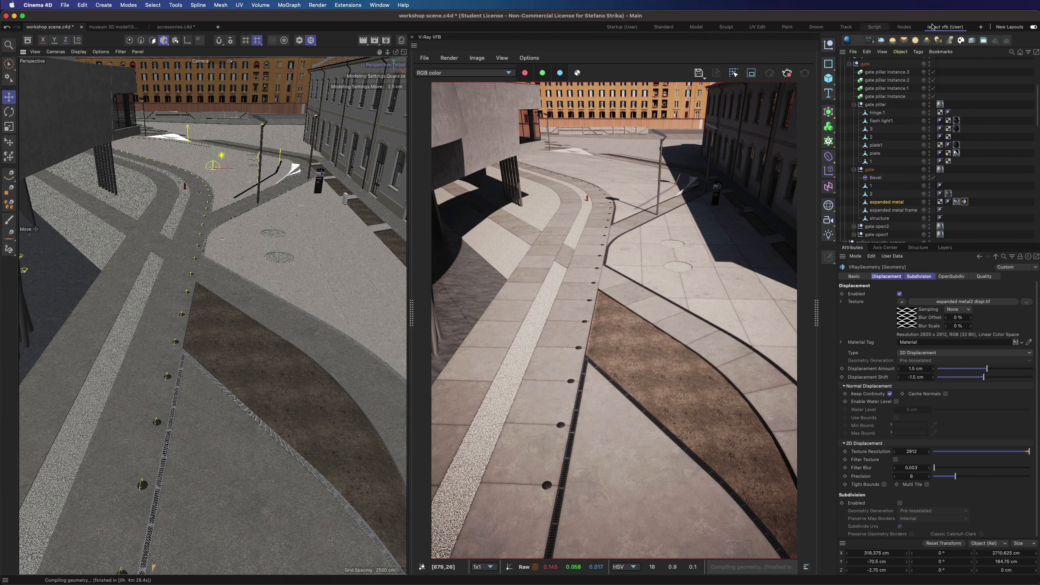
Open the Chaos Cosmos Browser and look through its collection of Vegetation models.
click(961, 41)
drag(1021, 37, 492, 23)
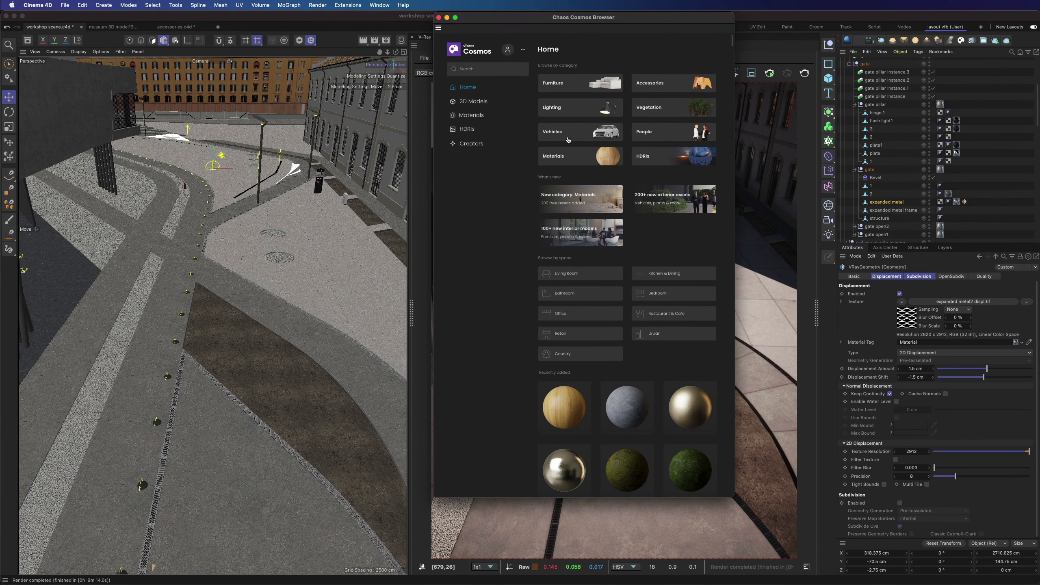
click(685, 114)
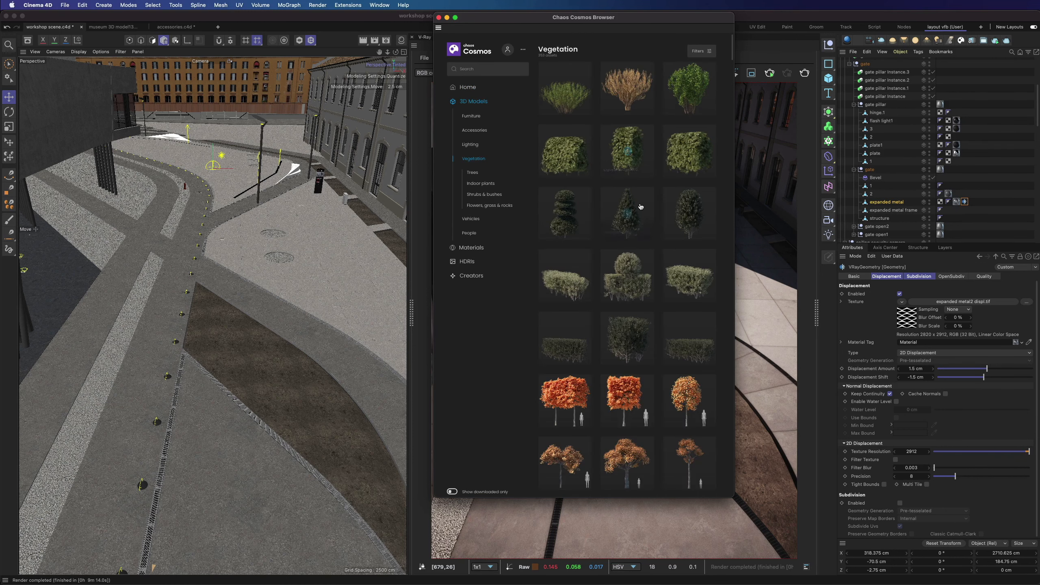
scroll(663, 177, down, 10)
scroll(663, 166, down, 4)
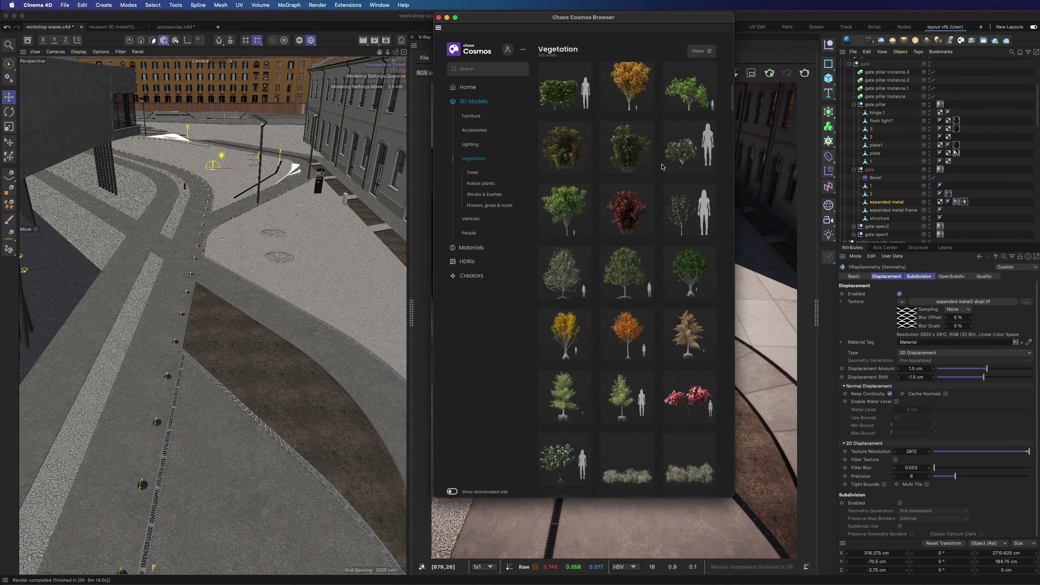
scroll(675, 180, up, 3)
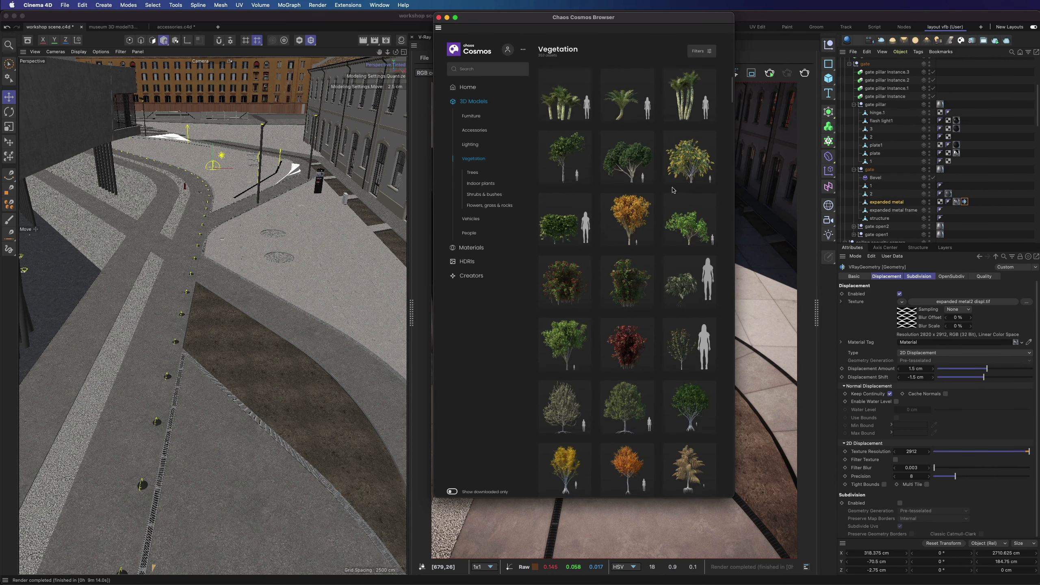
scroll(685, 195, down, 6)
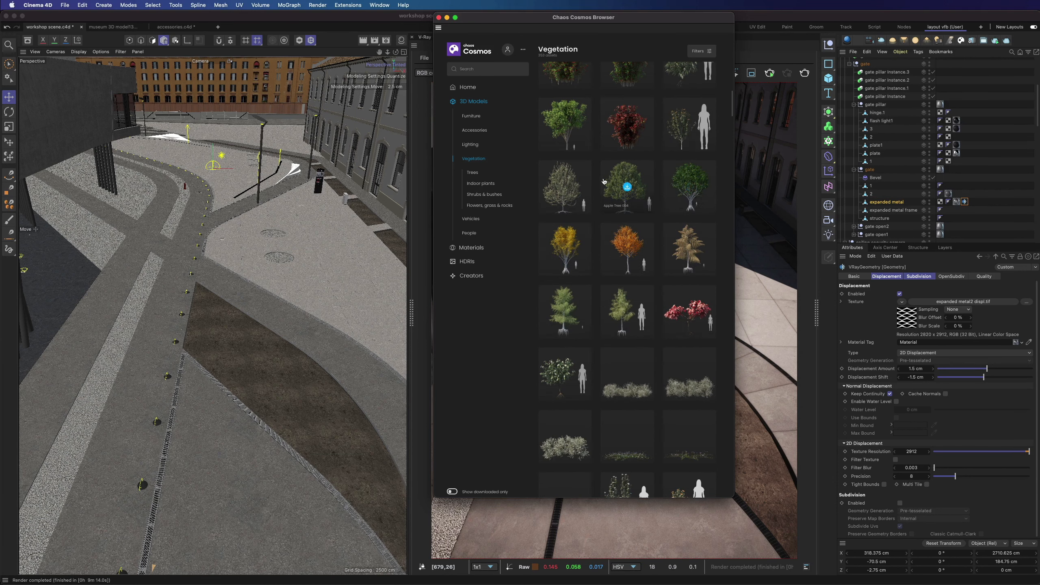
scroll(611, 185, down, 6)
scroll(611, 192, down, 3)
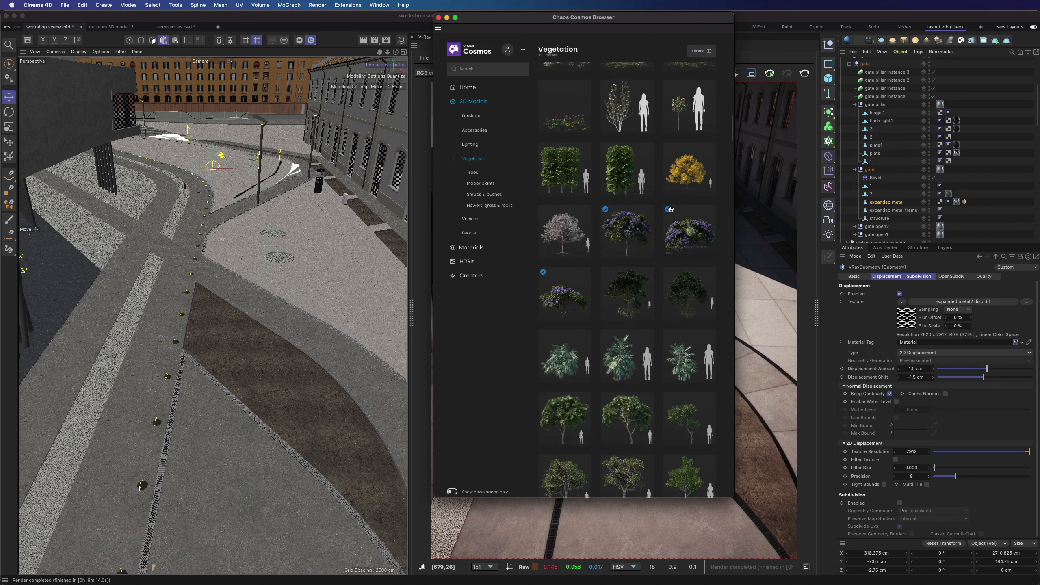
scroll(667, 213, down, 15)
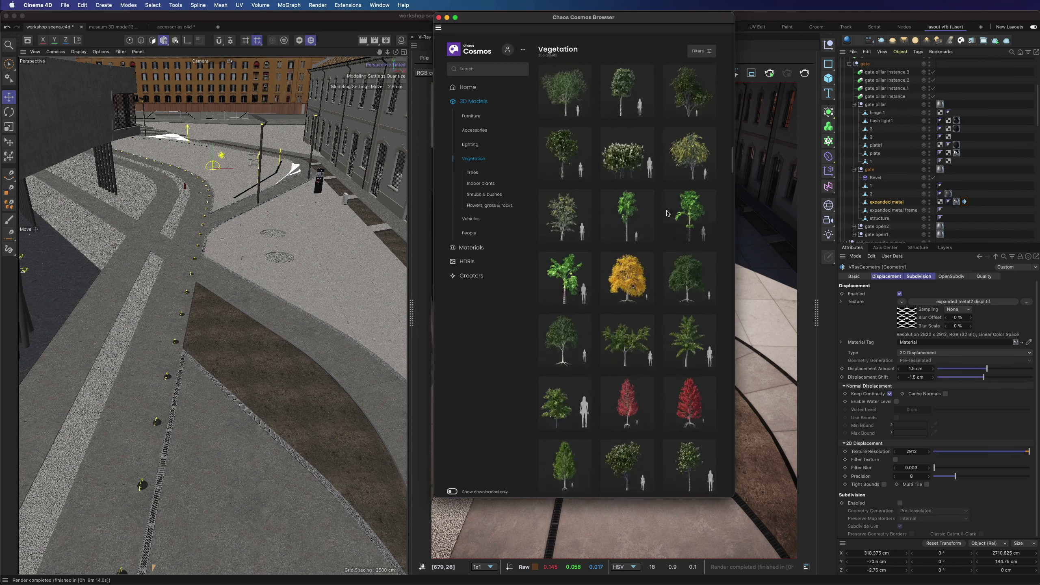
scroll(625, 286, down, 5)
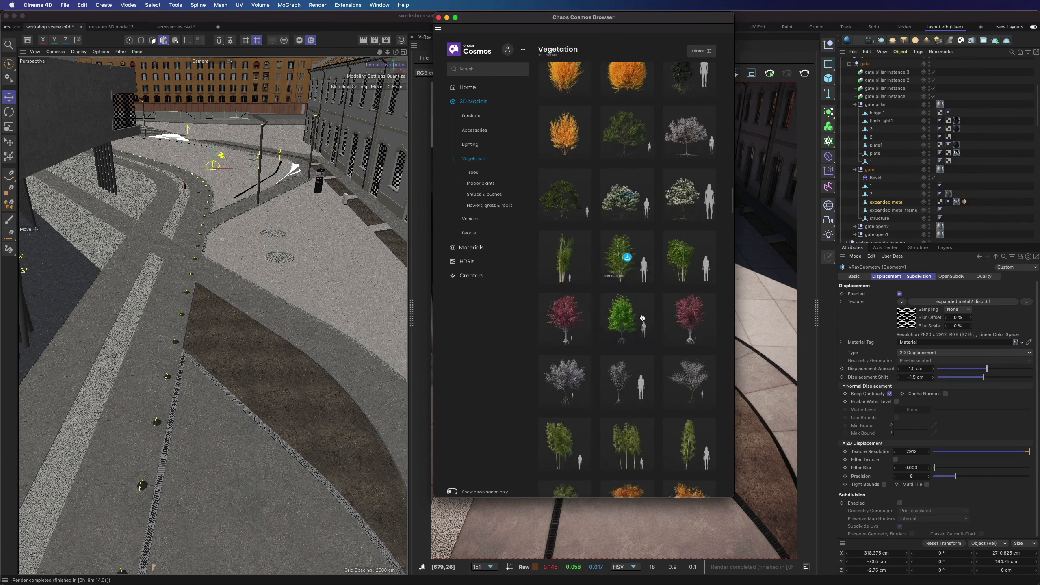
Limit the Vegetation models to downloaded ones and view the preview images of Maple Tree 001, including its leaf close-up.
click(453, 492)
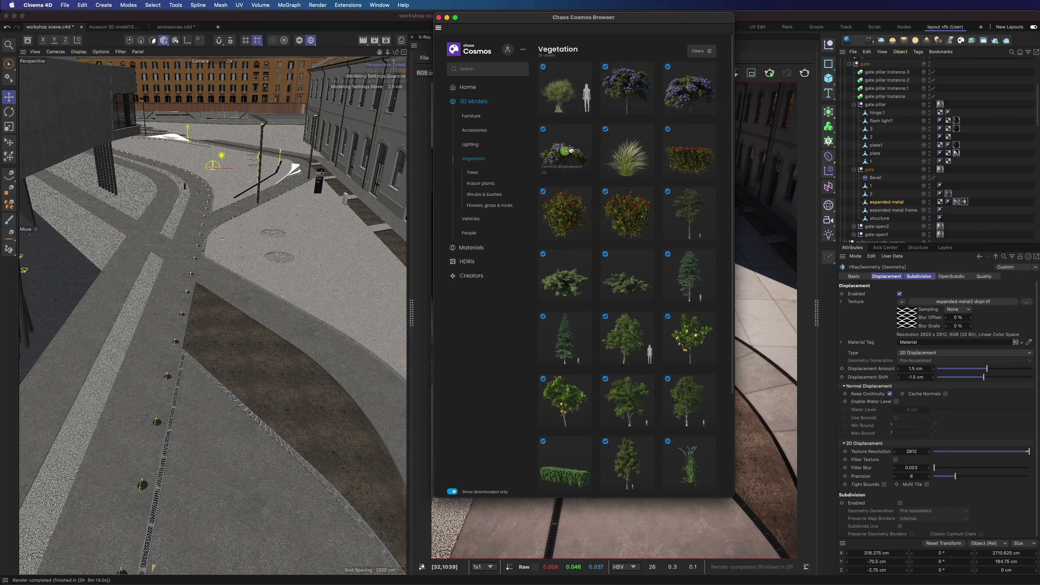
scroll(573, 176, down, 3)
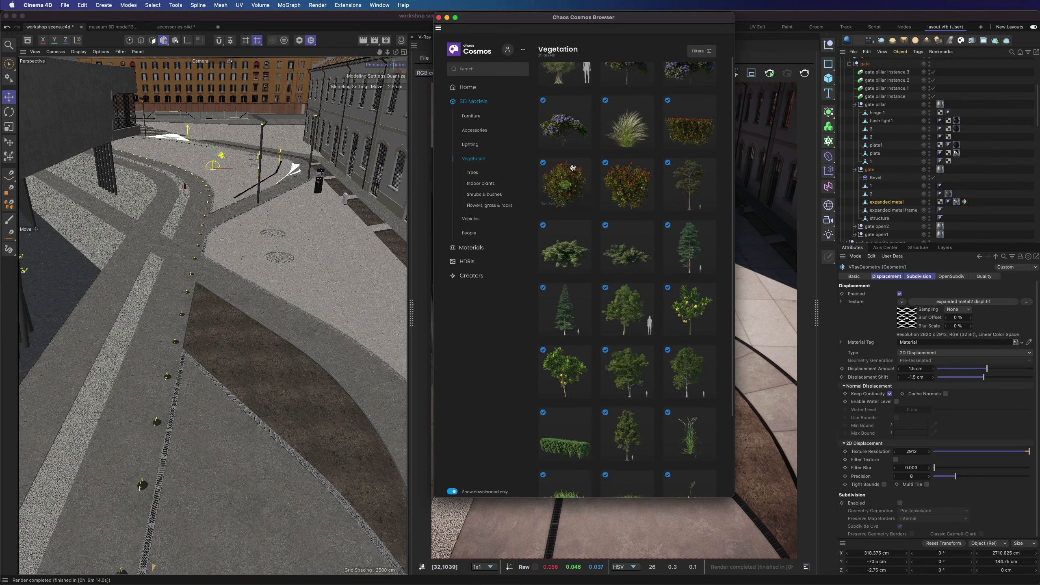
scroll(695, 230, down, 1)
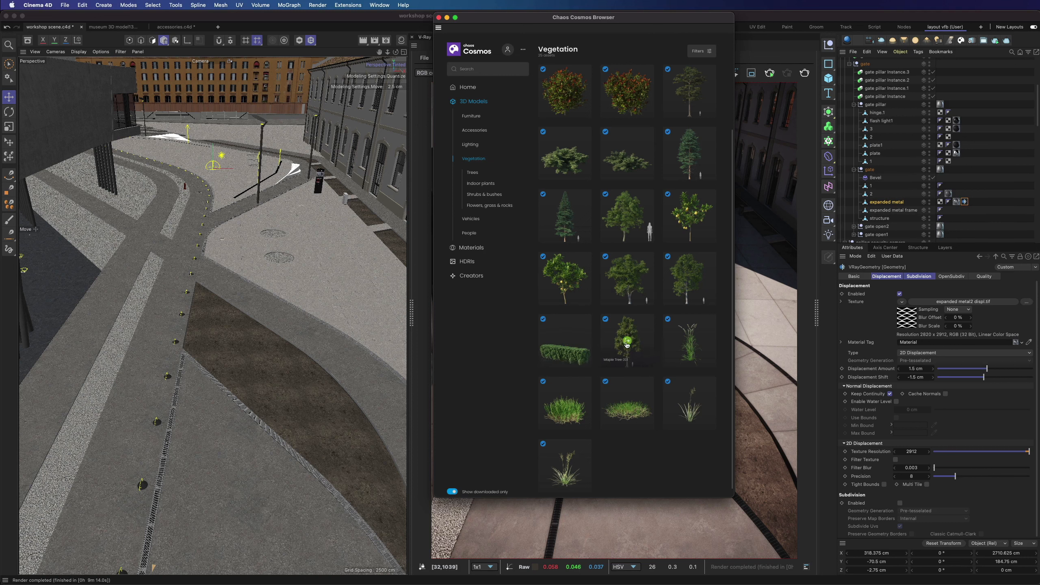
click(626, 324)
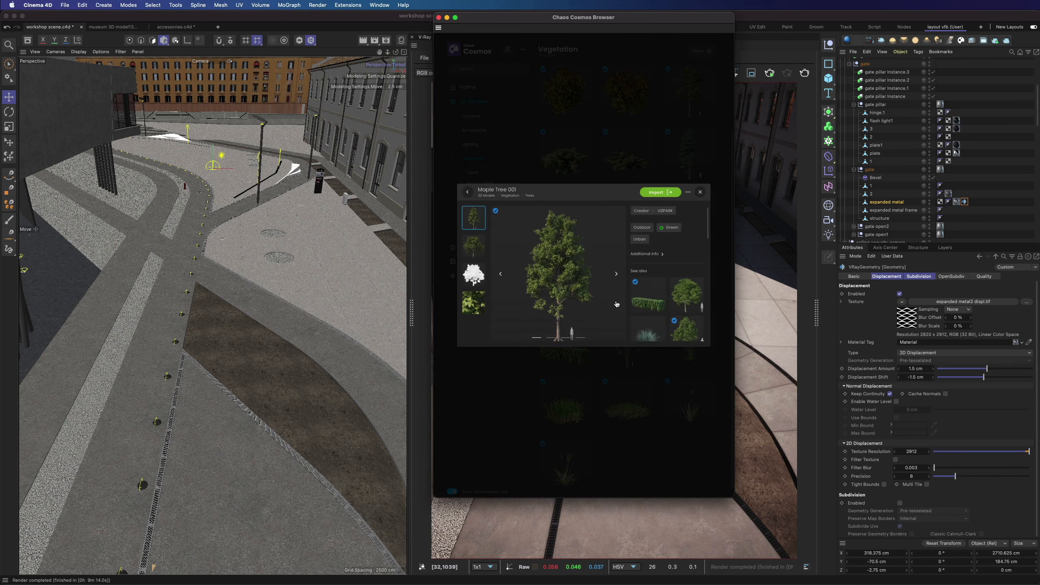
click(473, 304)
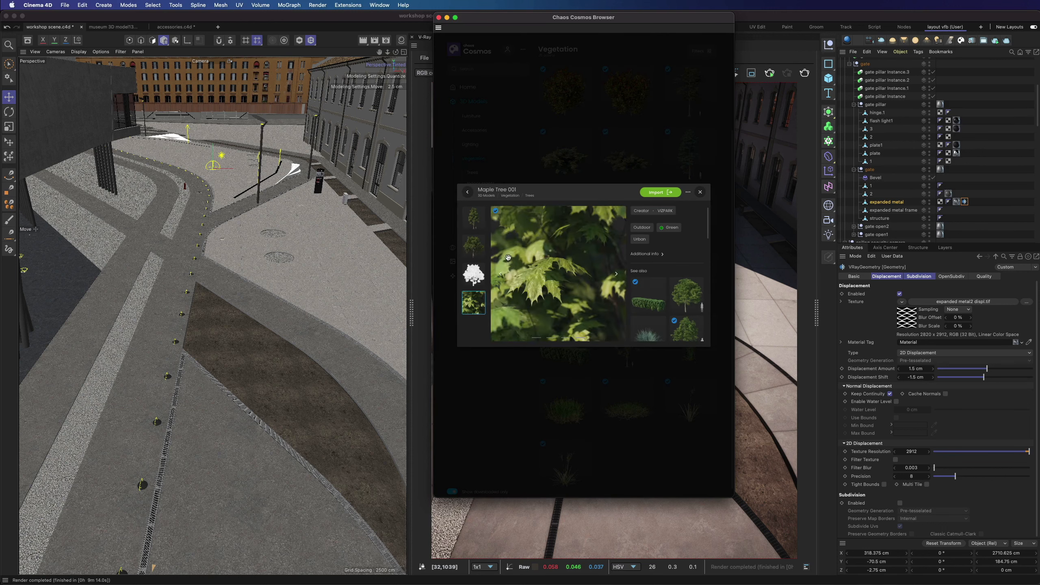
click(701, 192)
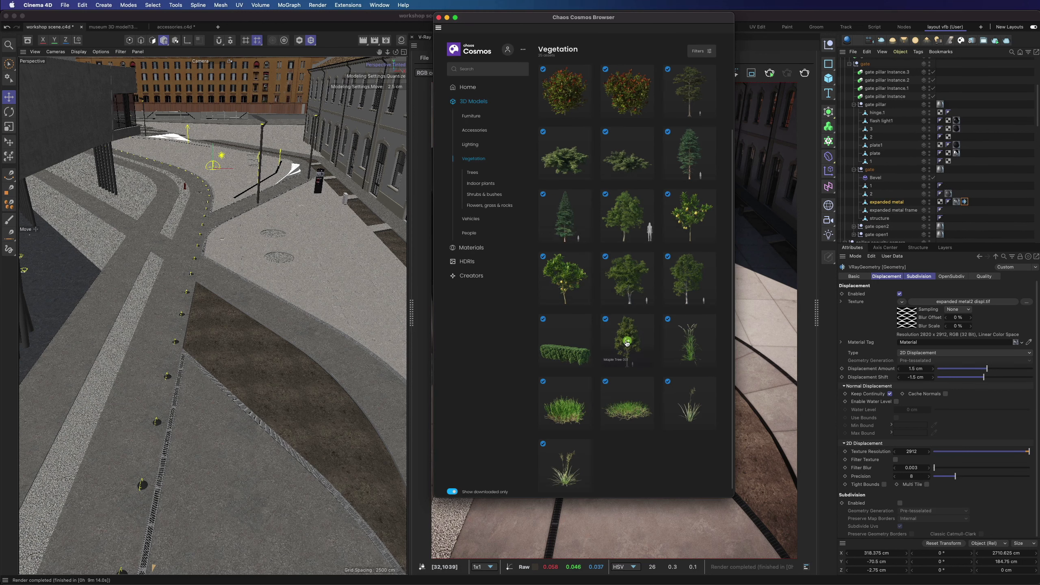
Import Maple Tree 001 into the scene, close the Cosmos browser and bring the tree into view.
click(627, 342)
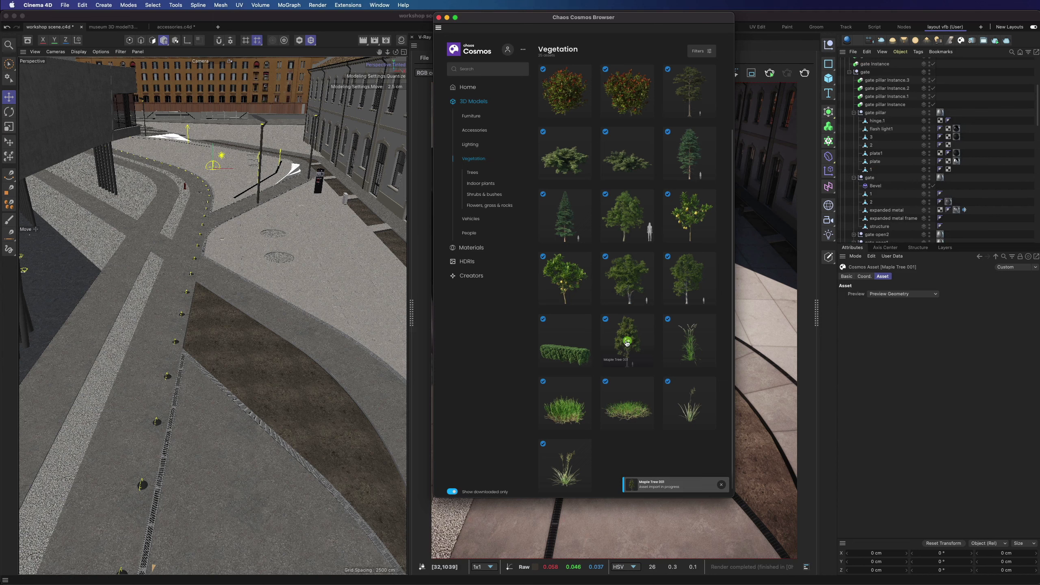
click(439, 17)
drag(379, 54, 391, 127)
scroll(243, 144, up, 8)
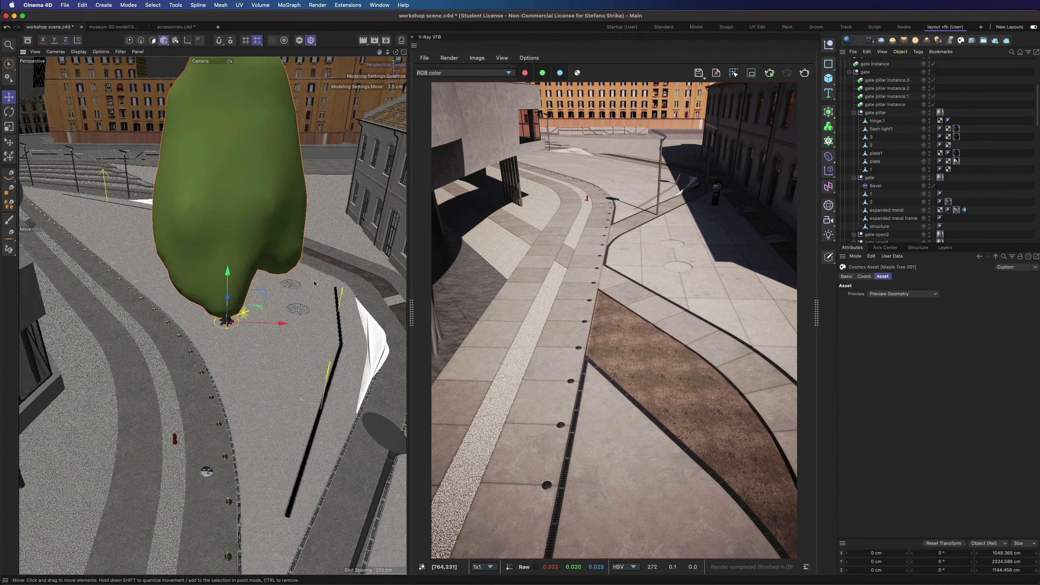
Move the maple tree across the plaza to about X 595.6 cm, Y -9.3 cm, Z 239.6 cm.
drag(282, 323, 358, 325)
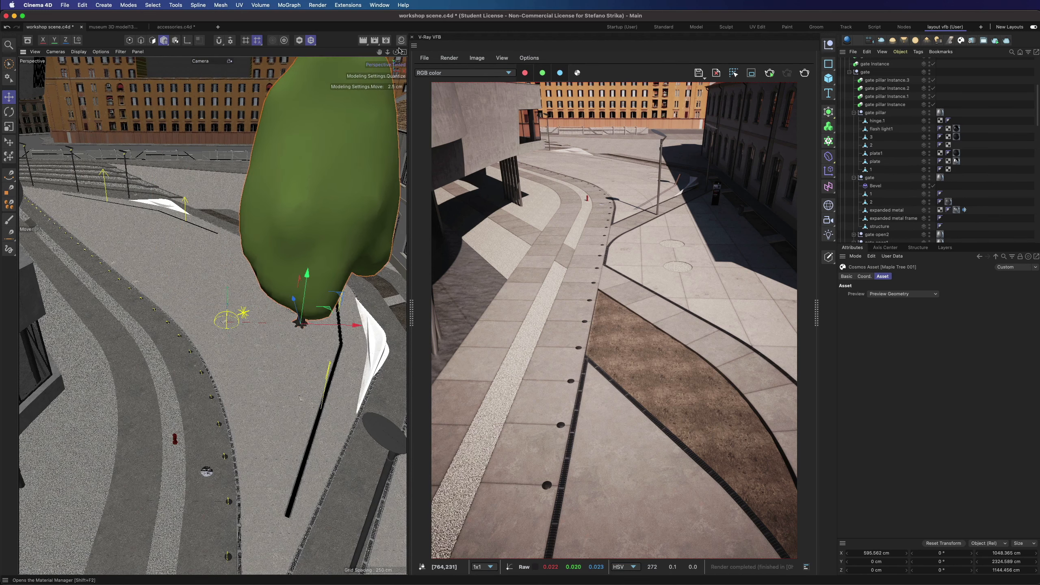
drag(396, 52, 475, 46)
scroll(127, 291, up, 5)
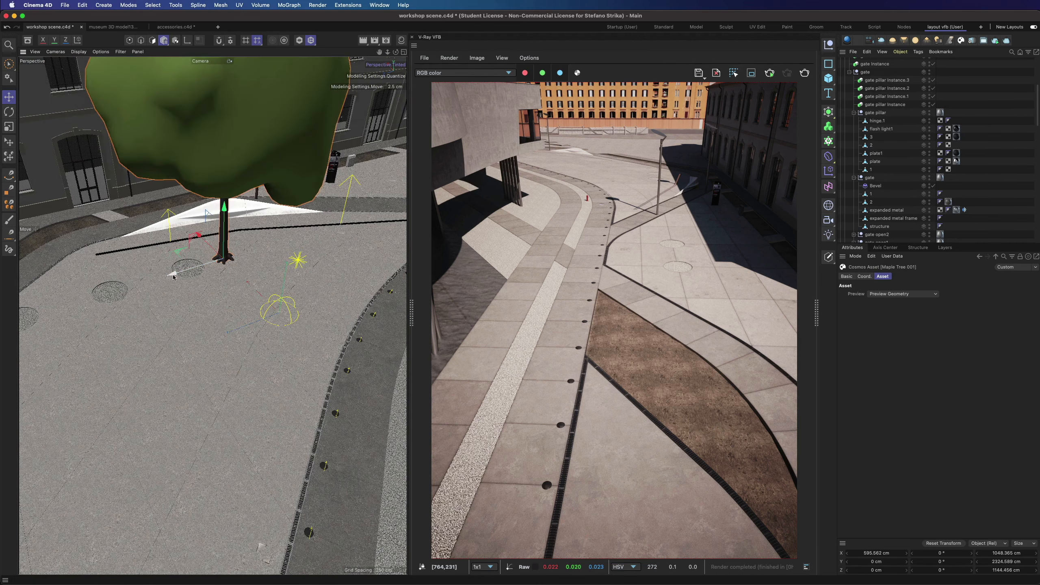
drag(173, 277, 174, 221)
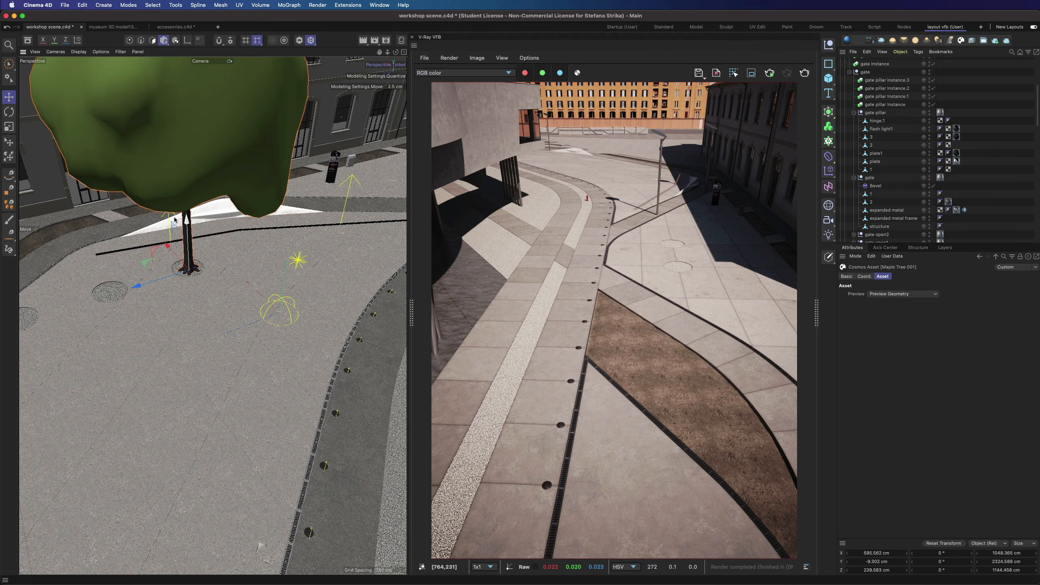
scroll(880, 123, up, 5)
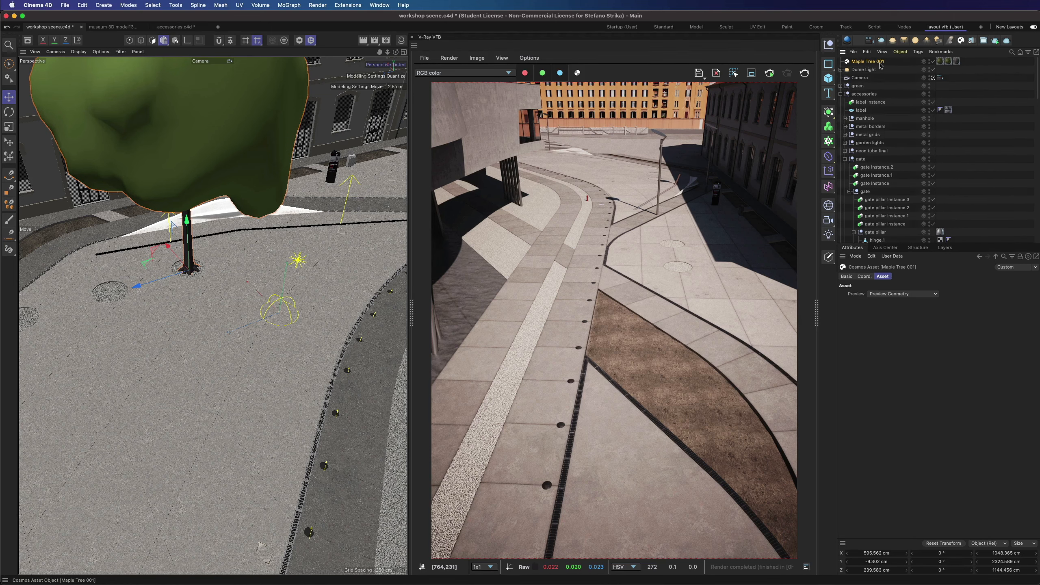
Switch the viewport to shading with wireframe lines and view the maple tree's preview mesh from another side.
mouse_move(395, 52)
mouse_down()
mouse_move(396, 30)
mouse_move(387, 65)
mouse_move(438, 52)
mouse_up()
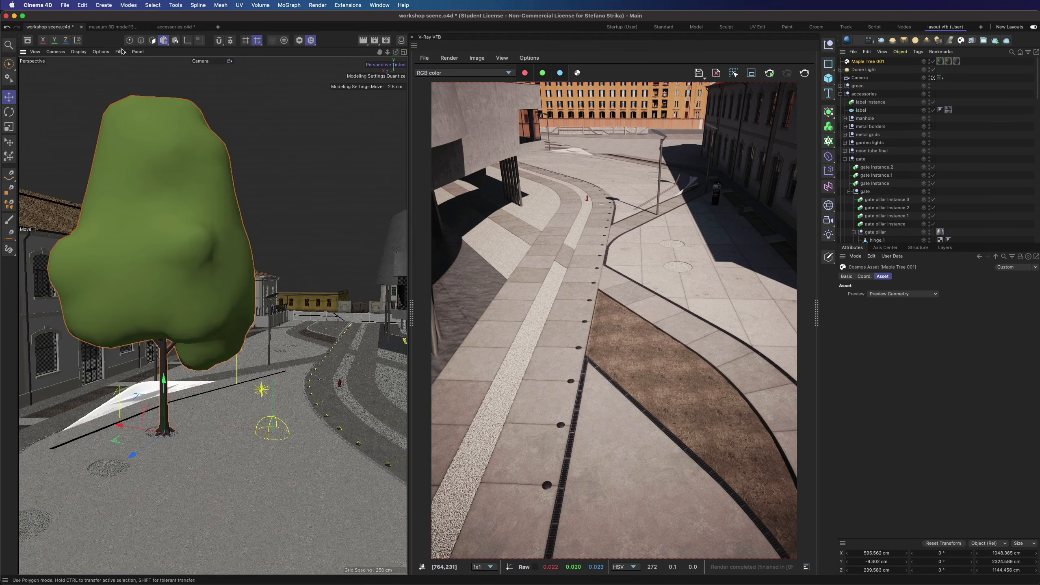
click(78, 52)
click(87, 91)
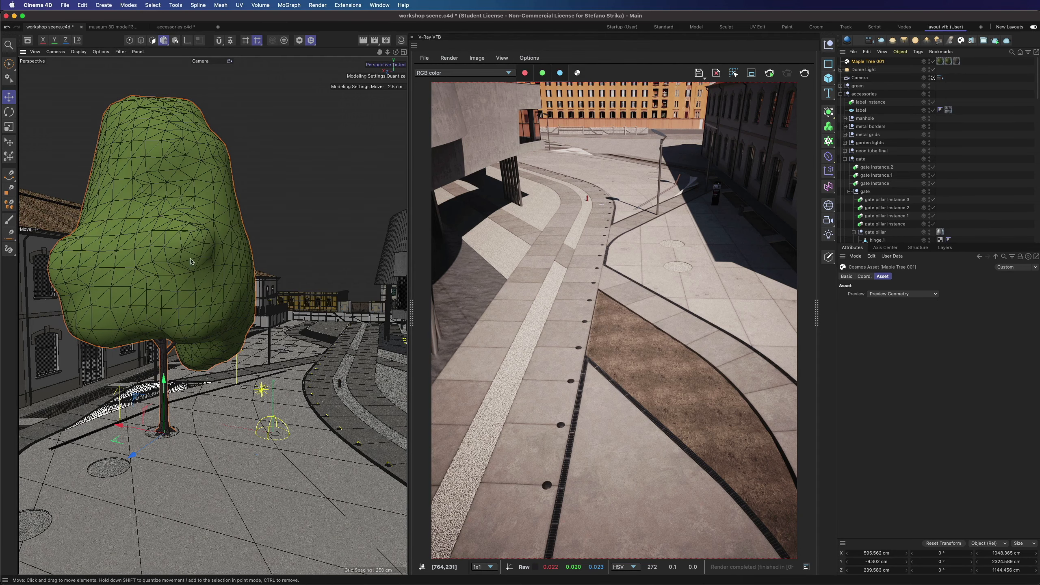
drag(396, 52, 369, 46)
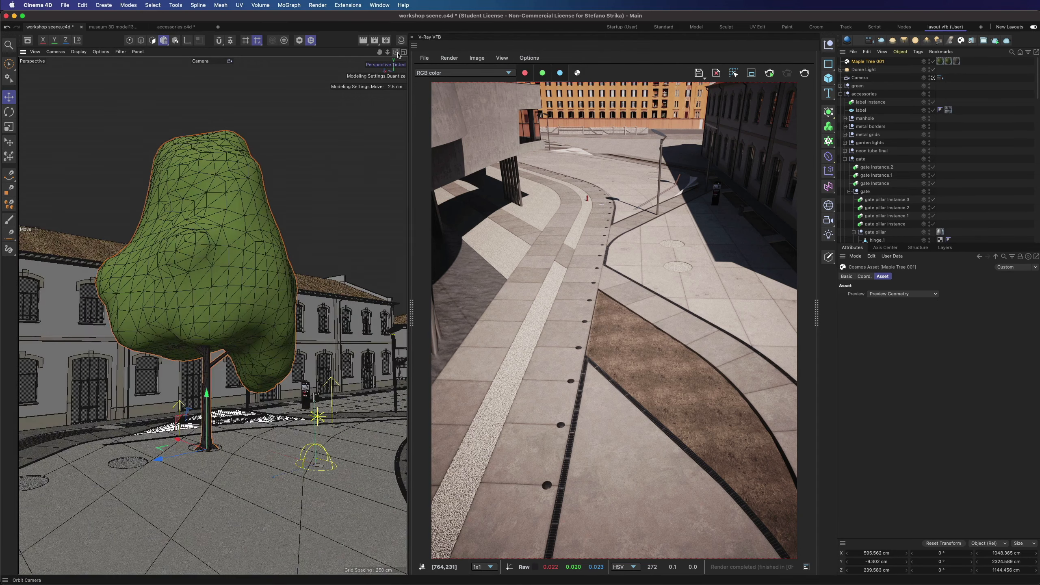
Show the maple tree as Full Geometry, inspect its foliage mesh up close, and switch it back to Preview Geometry.
click(881, 294)
click(878, 304)
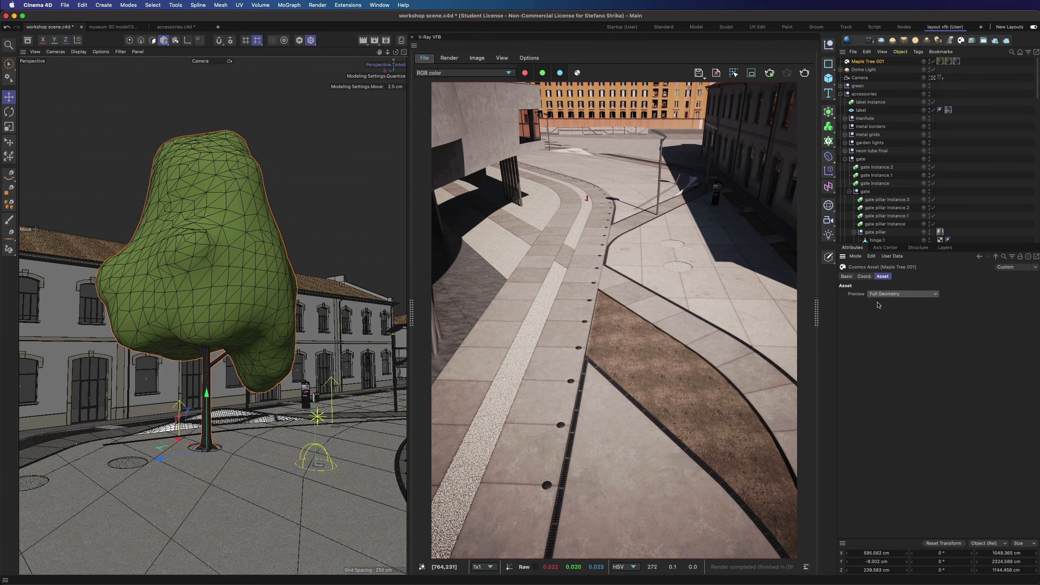
scroll(249, 343, up, 8)
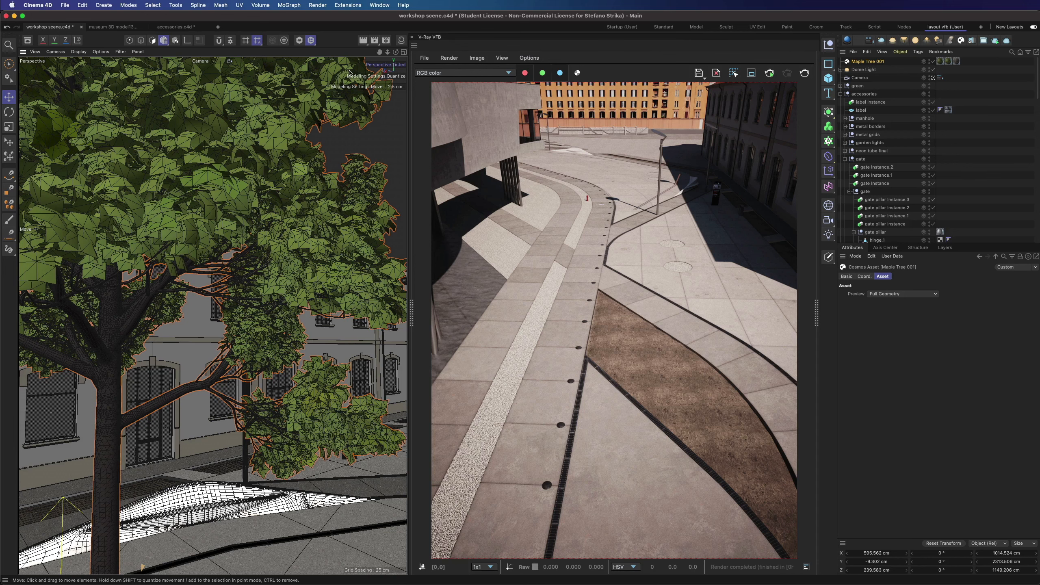
drag(387, 52, 122, 53)
click(903, 294)
click(893, 305)
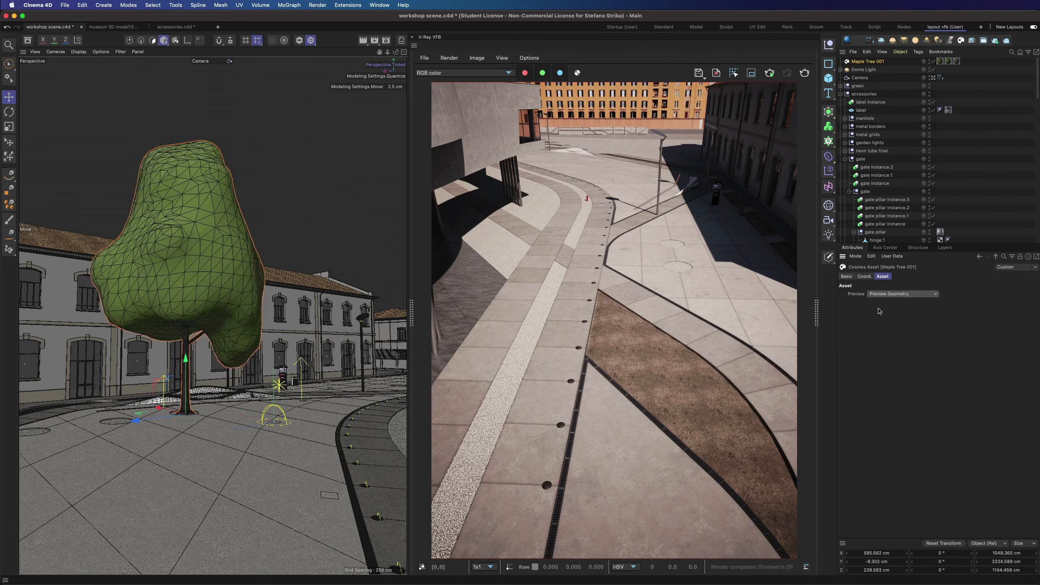
Create an instance of Maple Tree 001 and set its instance mode to Render Instance.
right_click(873, 62)
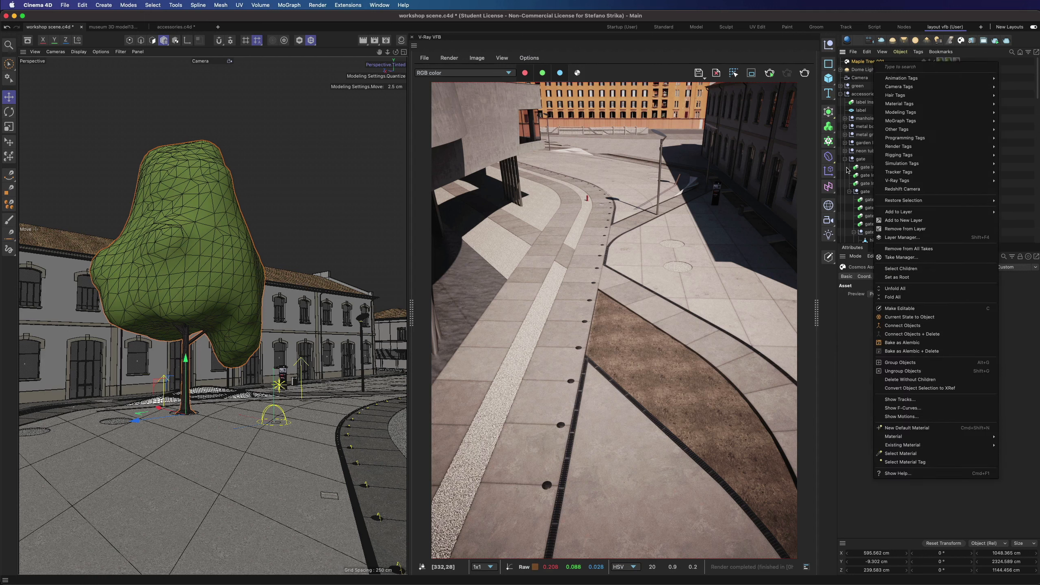
click(795, 45)
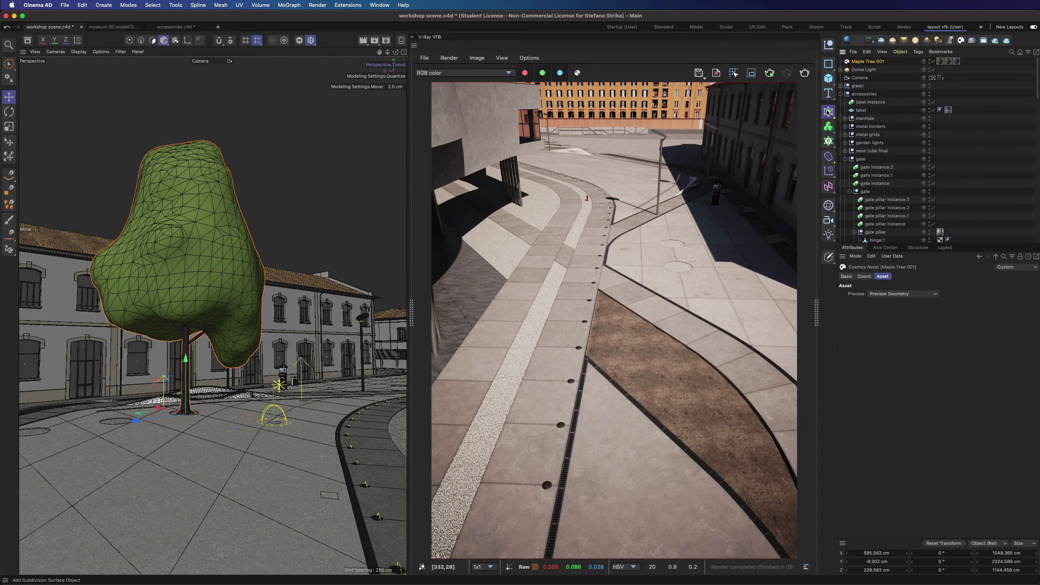
click(828, 111)
click(917, 203)
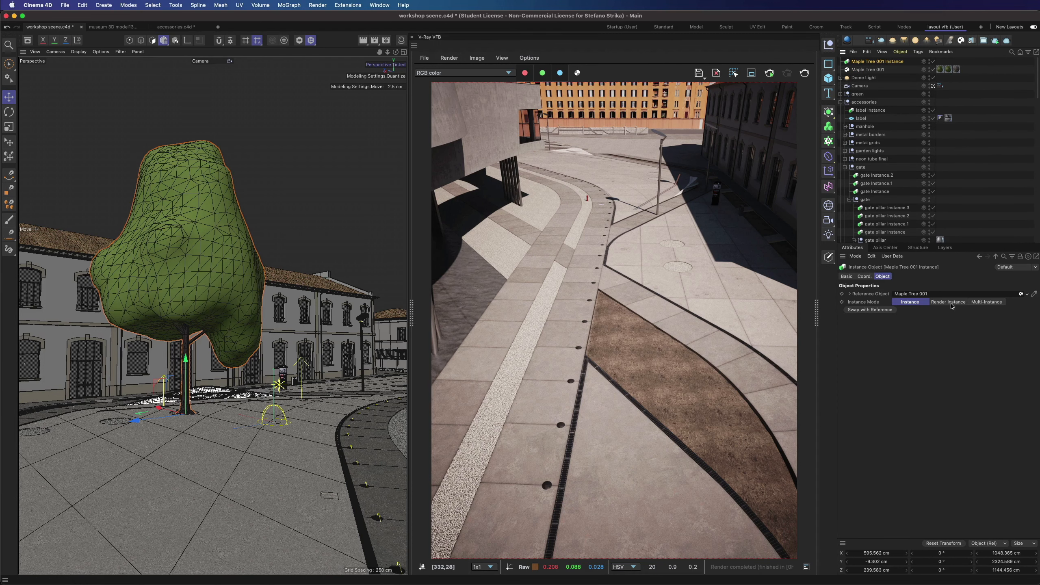
click(950, 303)
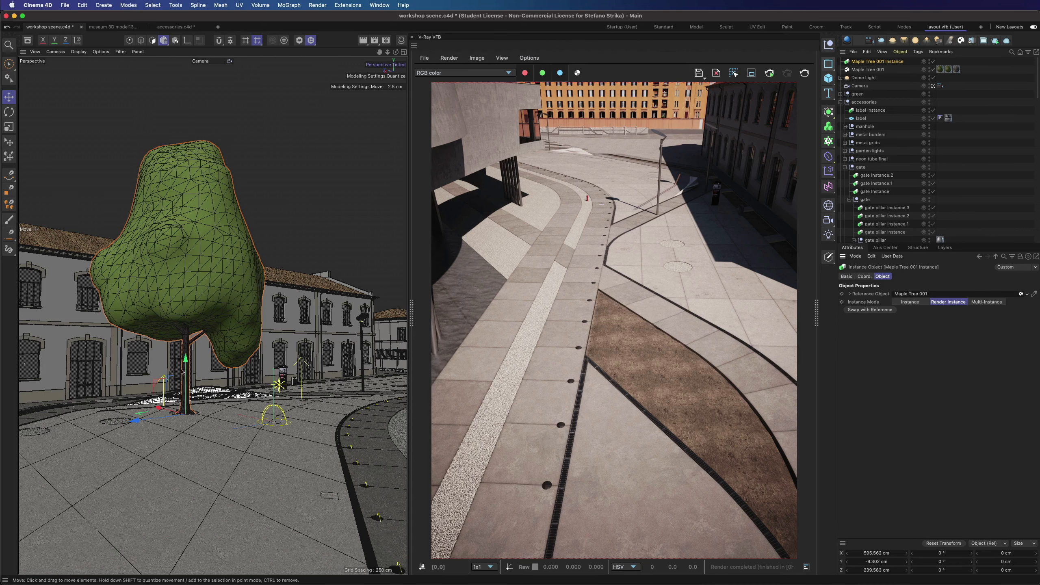
Move the maple tree instance to about Z 728 cm and place a copy of it at about Z 1228 cm.
drag(135, 420, 63, 430)
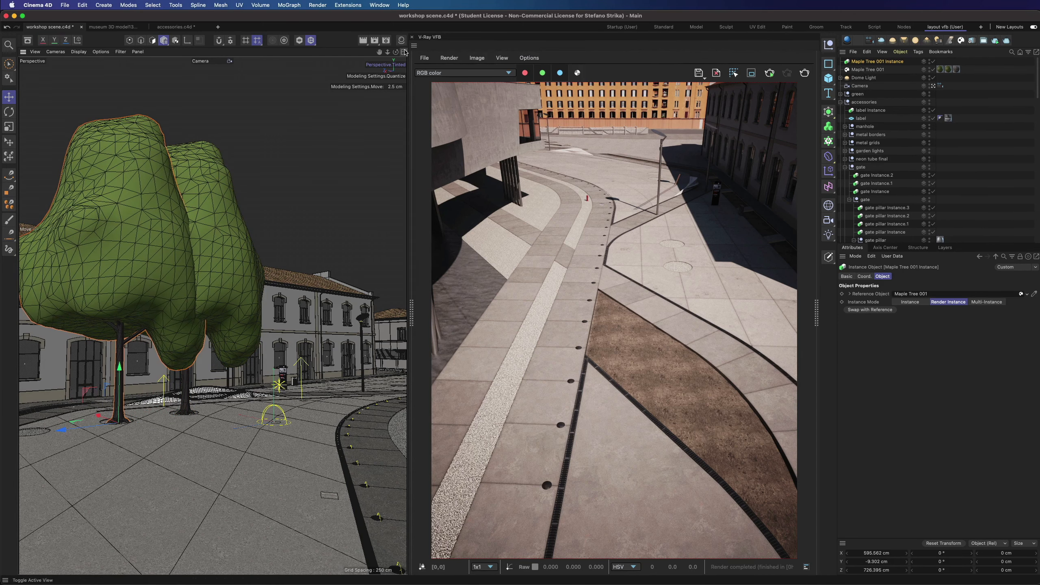
drag(396, 52, 380, 52)
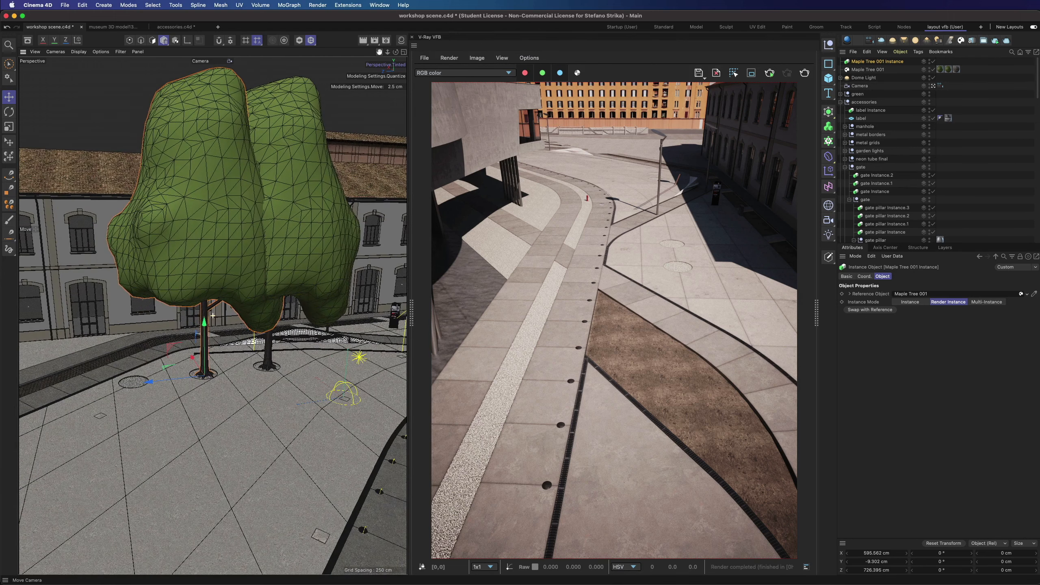
ctrl+drag(164, 381, 93, 391)
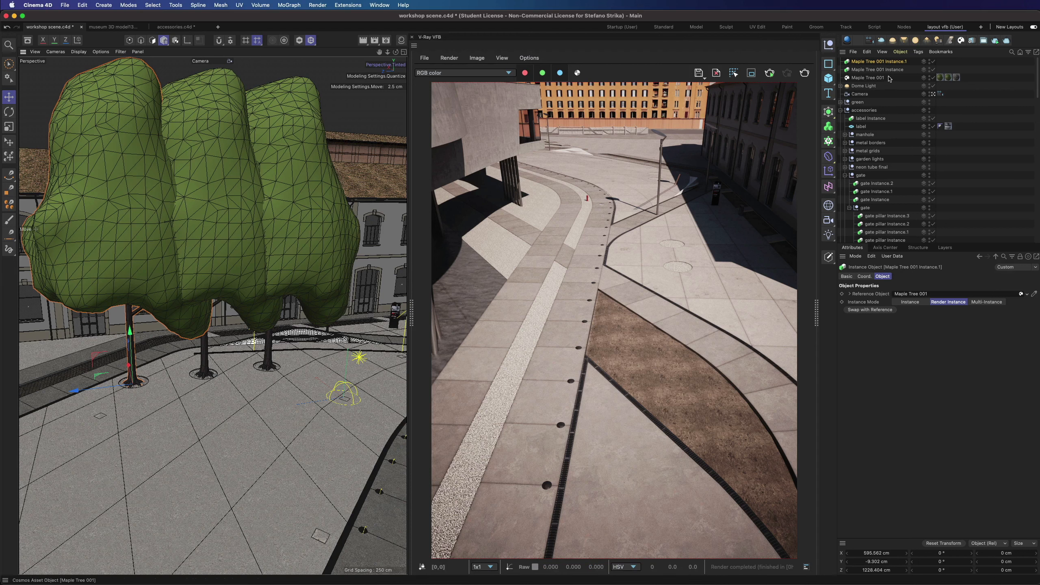
Randomize the two maple tree instances with 80% scale on all axes, 360° heading rotation and seed 3.
shift+click(206, 152)
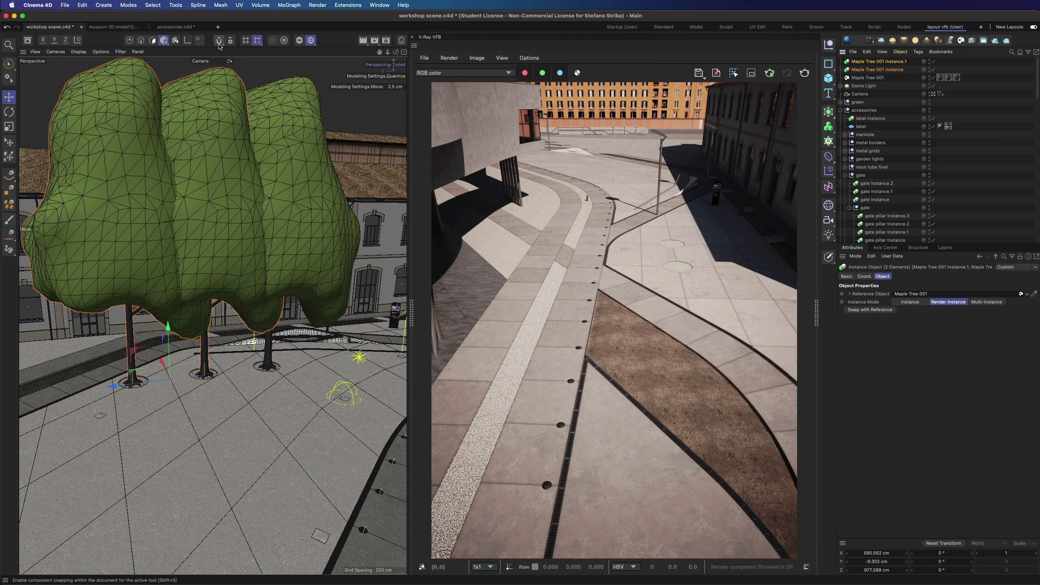
click(175, 5)
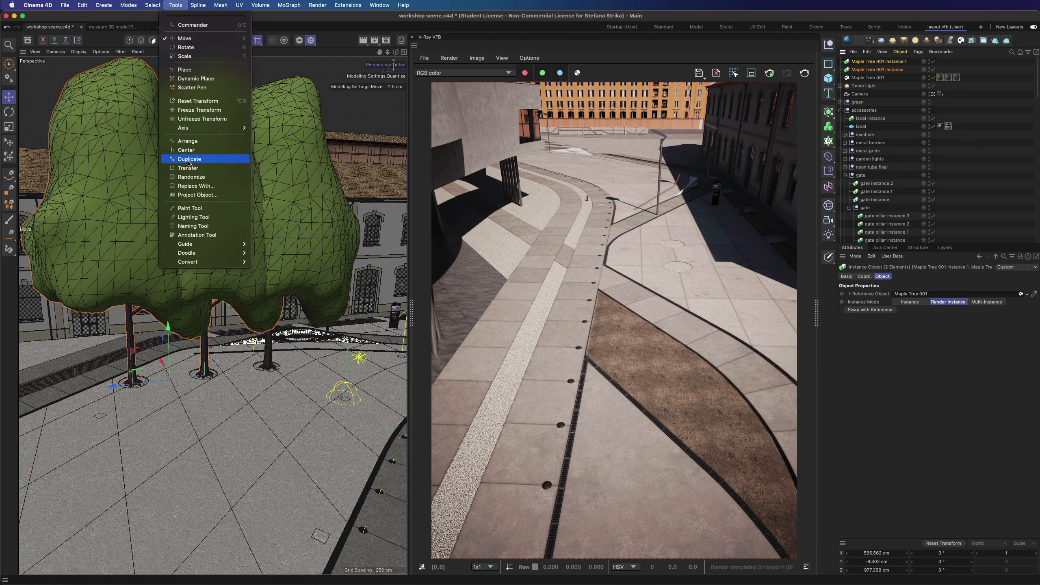
click(189, 177)
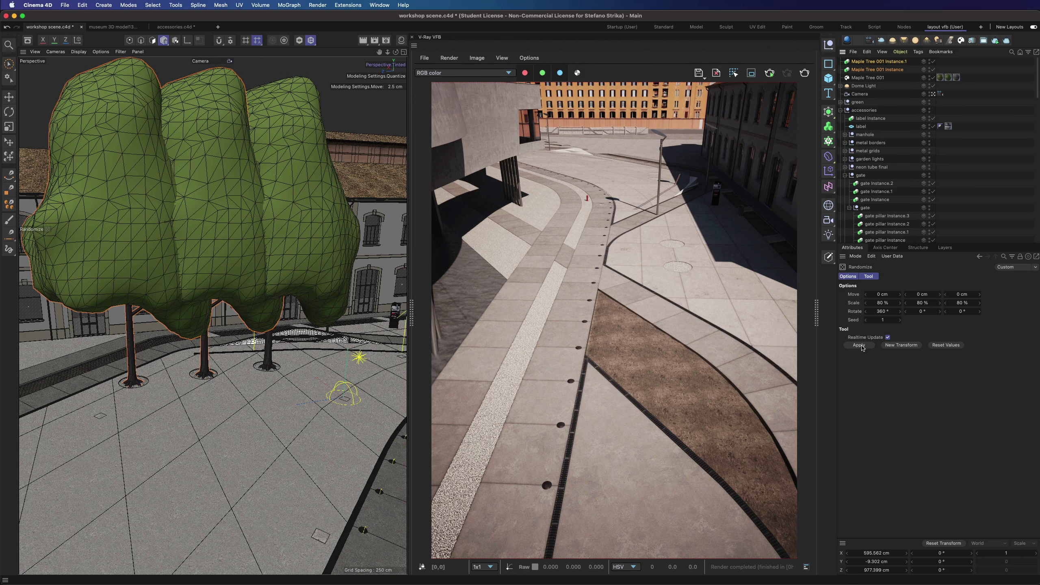
click(861, 347)
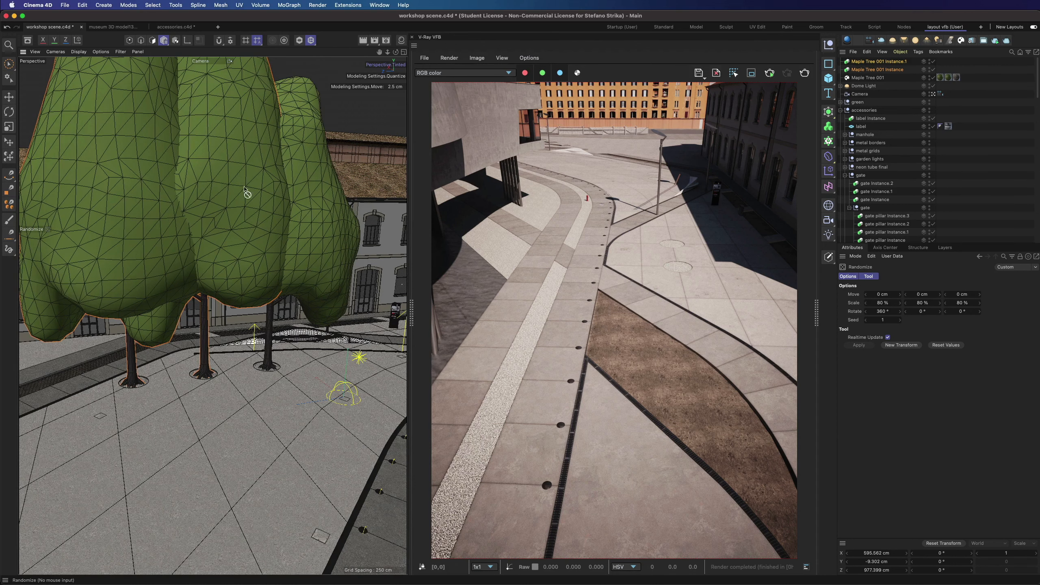
click(900, 321)
click(900, 321)
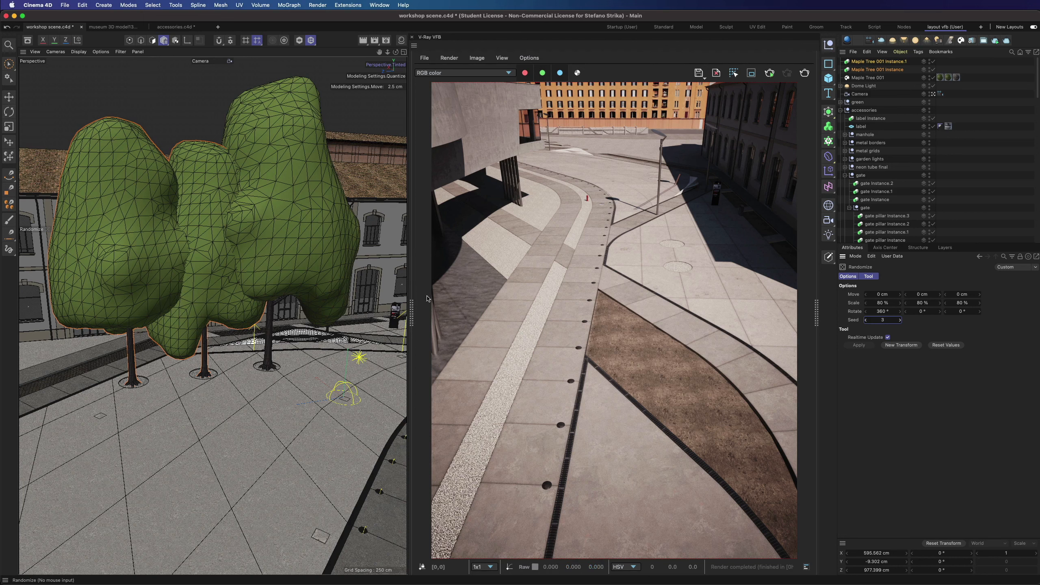
Rotate Maple Tree 001 Instance.1 around its vertical axis to a heading of about -446°, and clear the selection.
click(9, 64)
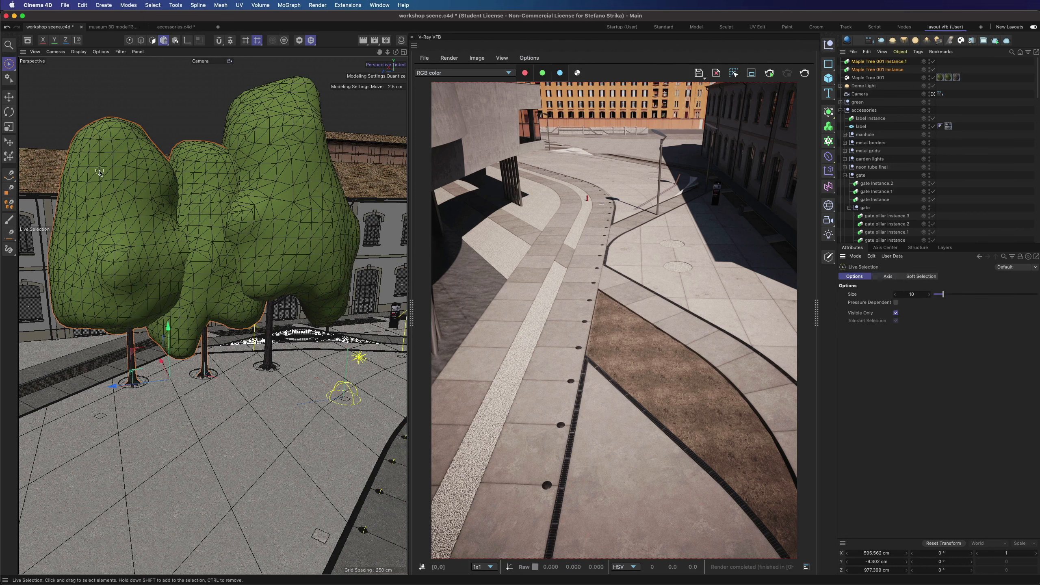
click(134, 202)
key(r)
drag(155, 397, 62, 412)
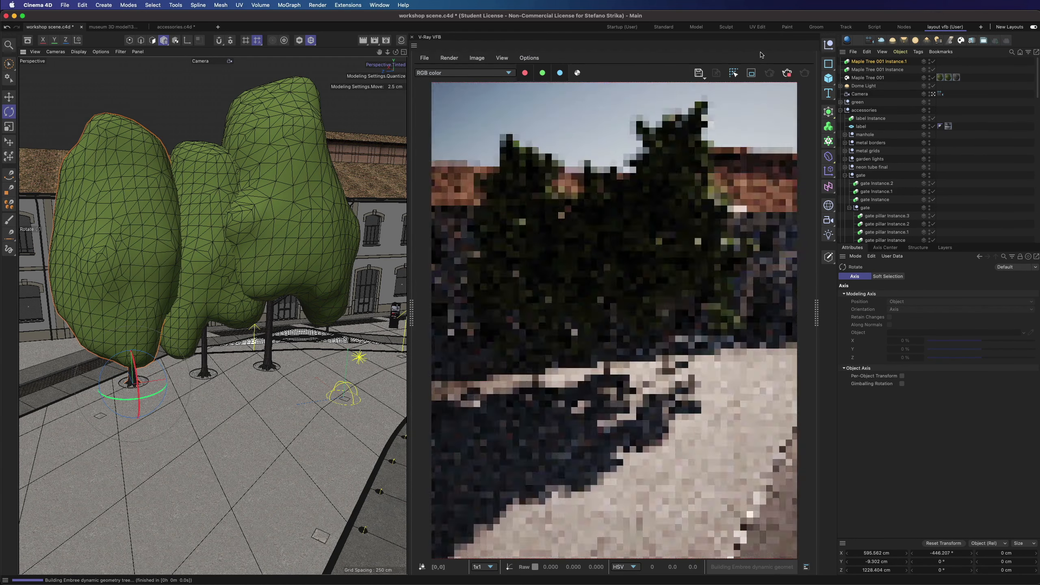
click(983, 110)
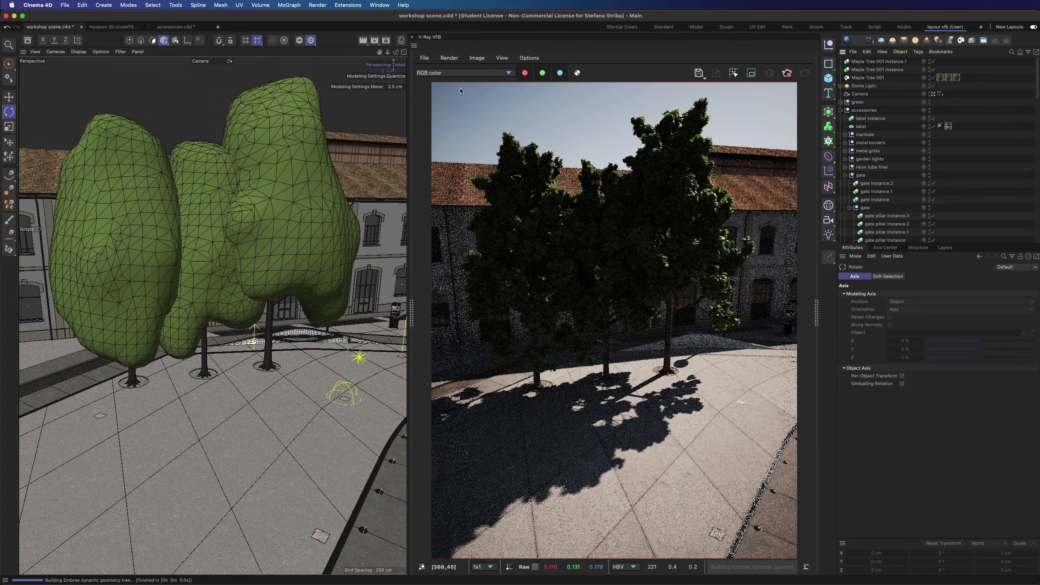
Check the maple trees up close in the interactive render and raise the frame buffer's exposure slightly.
scroll(341, 196, up, 6)
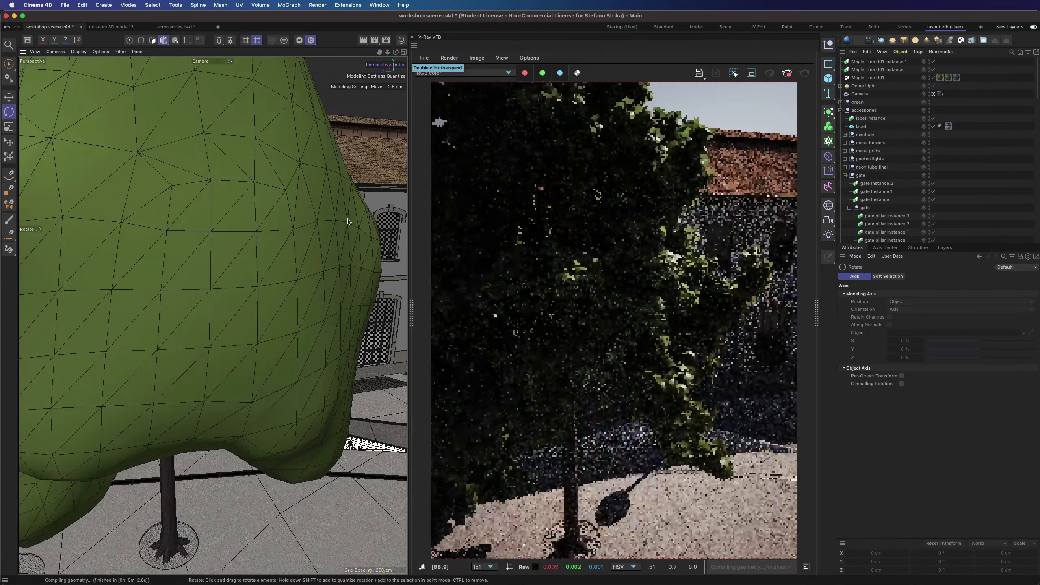
scroll(320, 317, down, 5)
alt+drag(320, 318, 213, 315)
scroll(212, 315, down, 8)
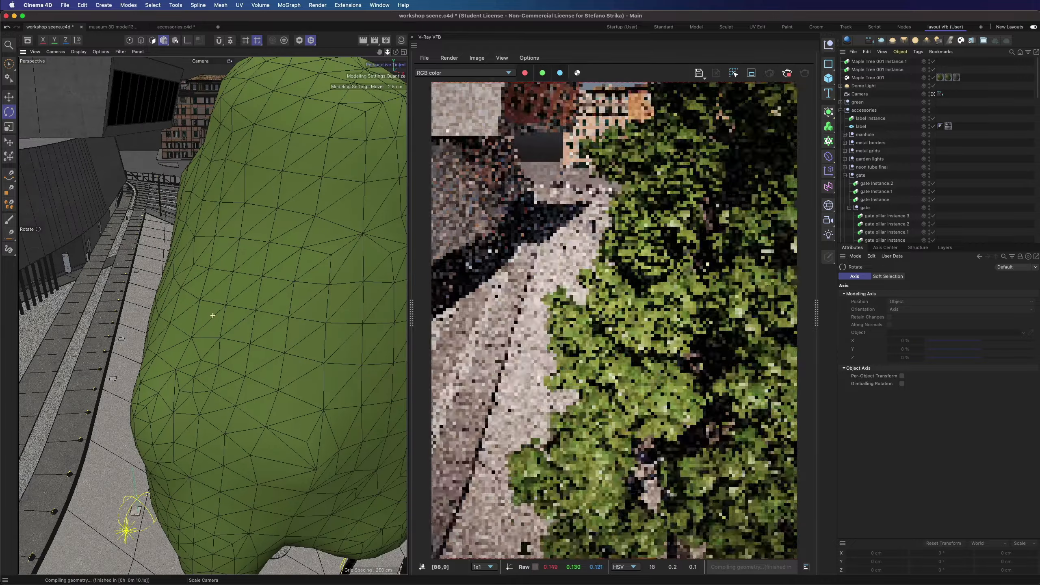
drag(395, 52, 551, 48)
click(816, 307)
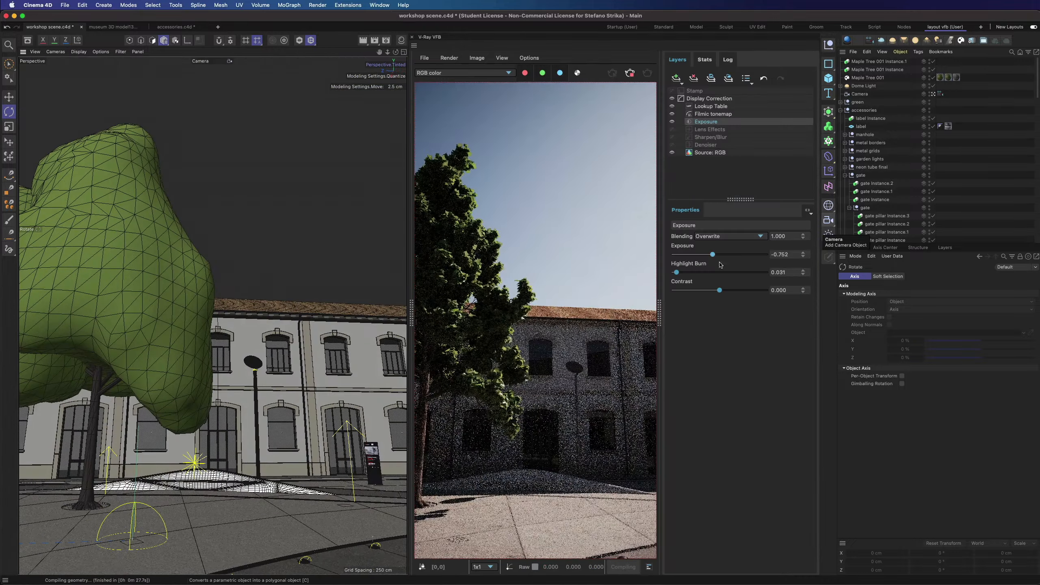
drag(713, 255, 718, 255)
View the maple trees from above the museum roof in the interactive render and stop the render.
drag(387, 52, 410, 131)
drag(396, 52, 503, 44)
click(659, 313)
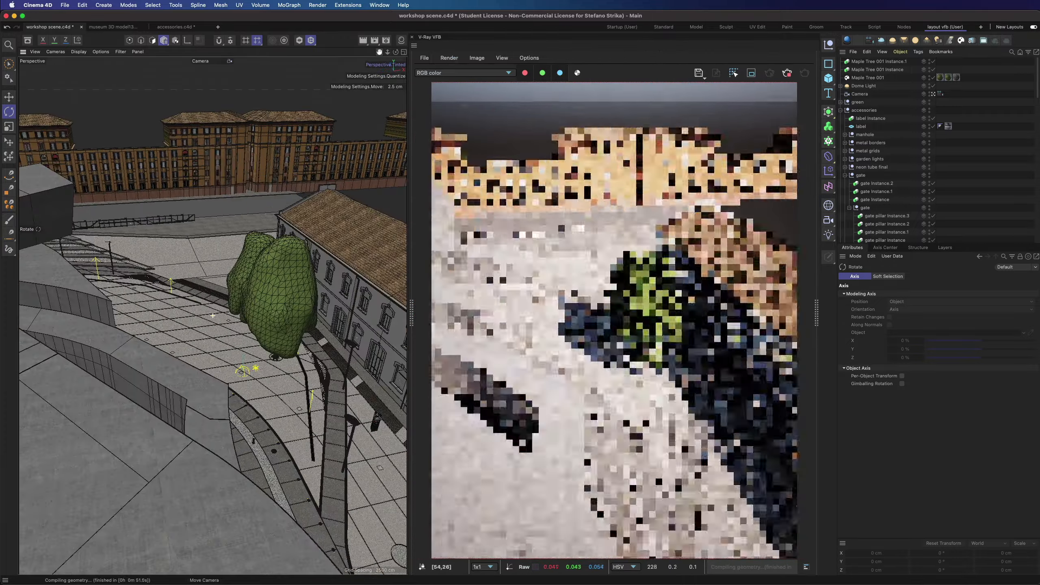
click(786, 72)
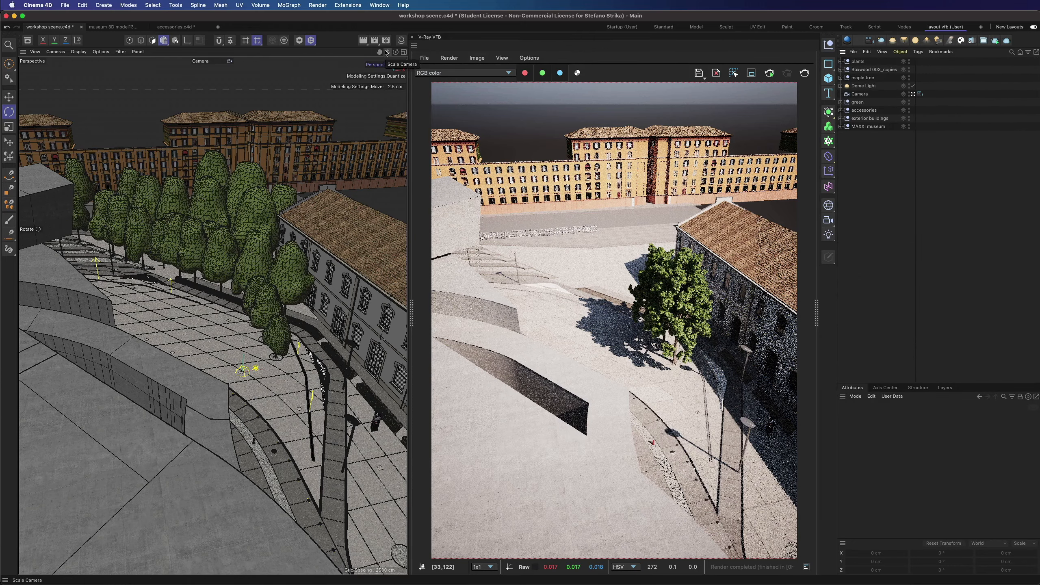
Examine the maple trees, boxwood hedges and other plants placed around the plaza, the side buildings and the street.
drag(387, 52, 446, 49)
scroll(221, 212, up, 10)
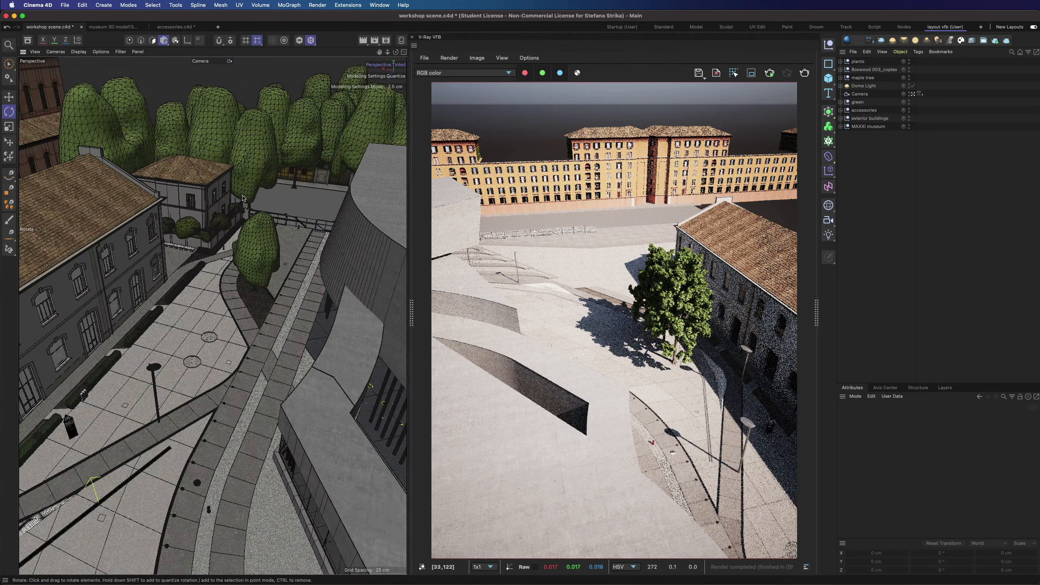
scroll(153, 317, up, 10)
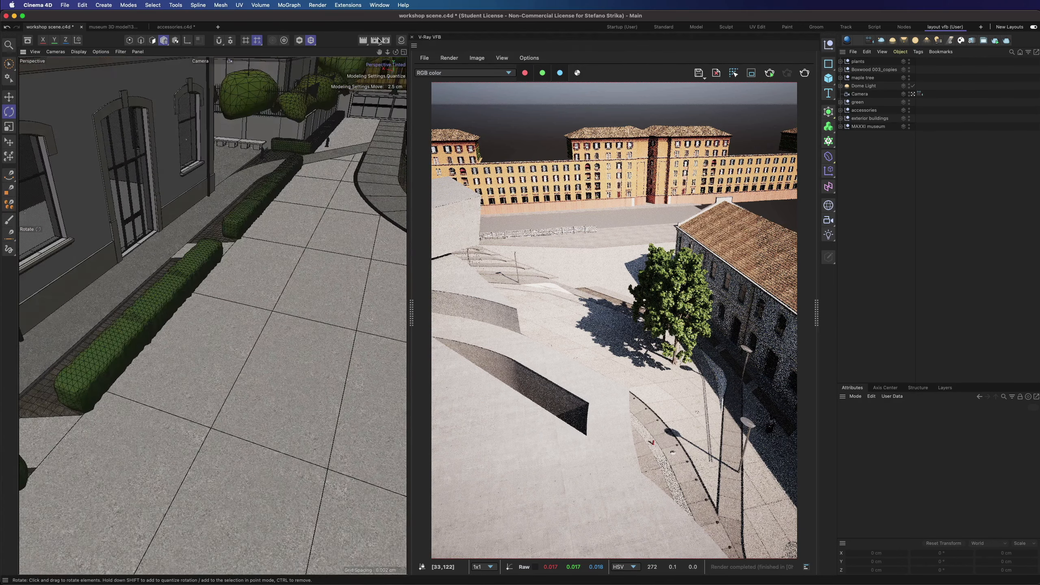
drag(396, 52, 463, 53)
drag(379, 52, 156, 58)
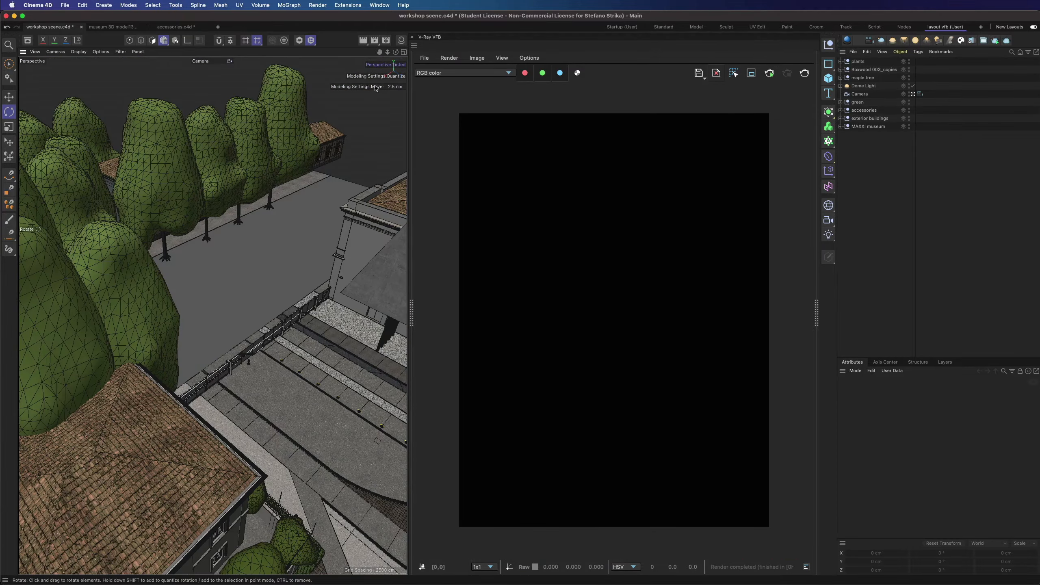
drag(395, 52, 344, 82)
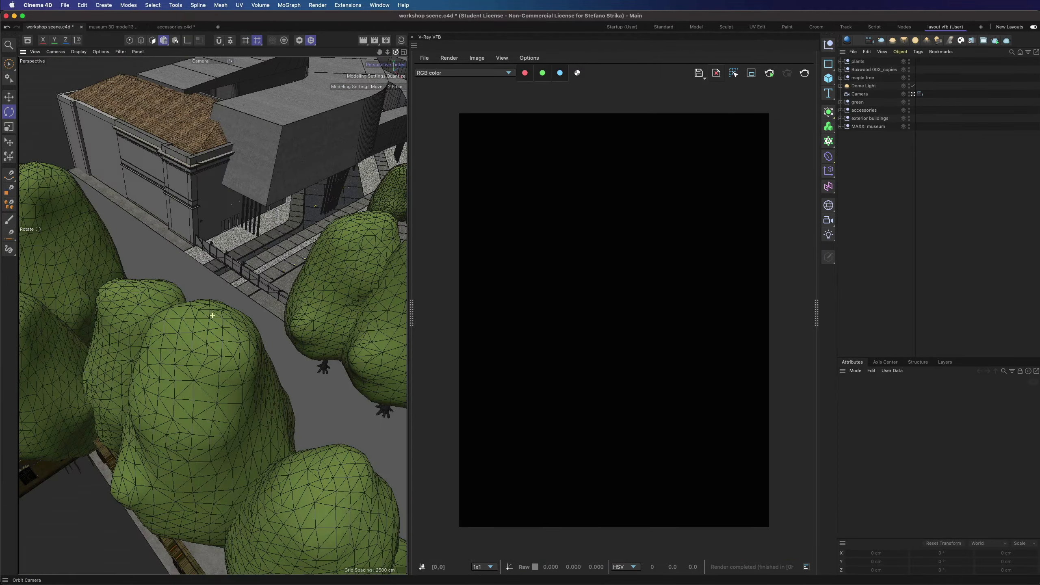
drag(379, 52, 150, 240)
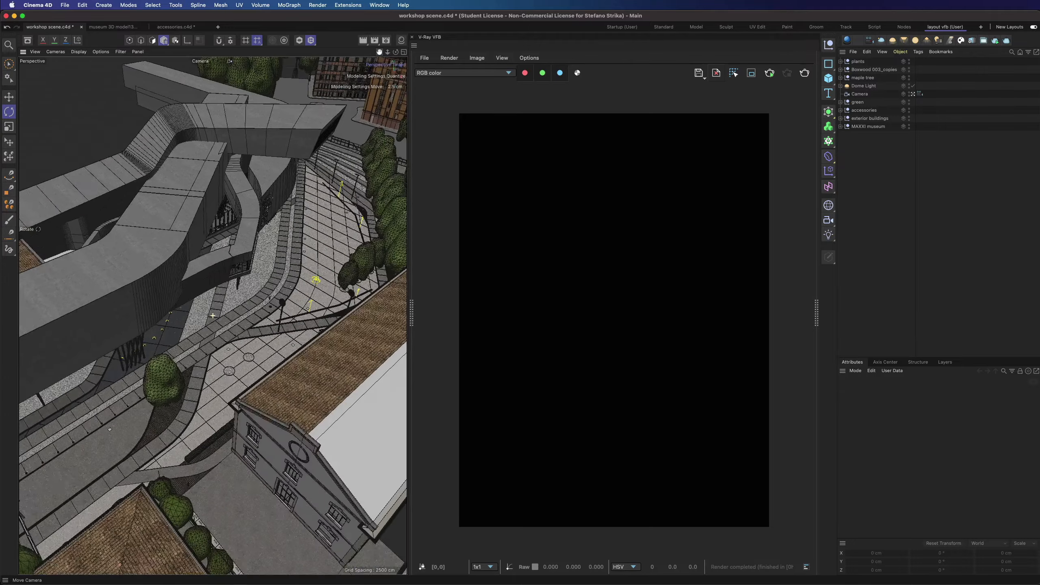
drag(213, 315, 277, 198)
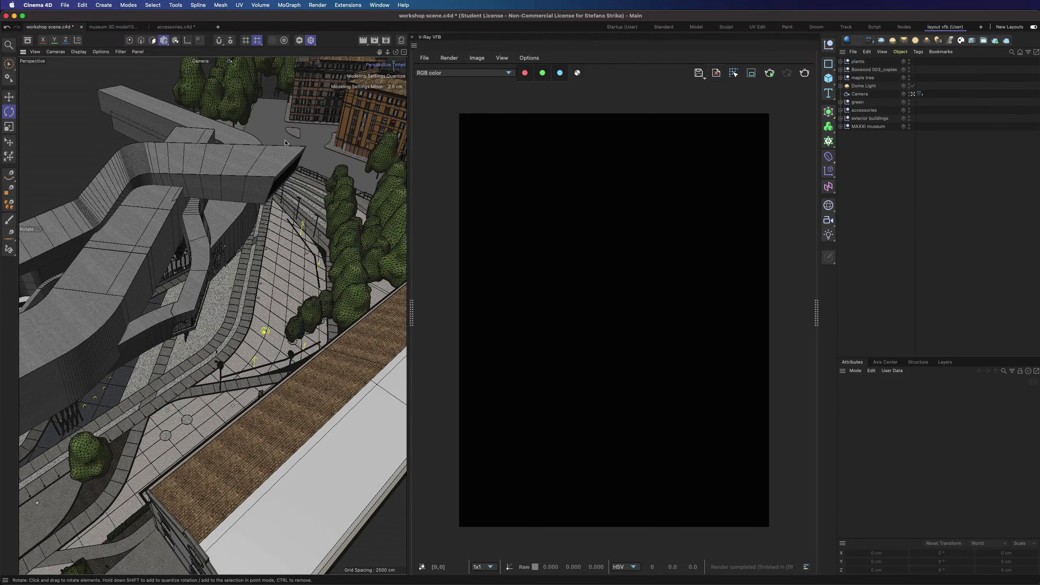
Browse the vehicle models in Chaos Cosmos, both the full library and the downloaded ones only, and close the browser.
click(961, 40)
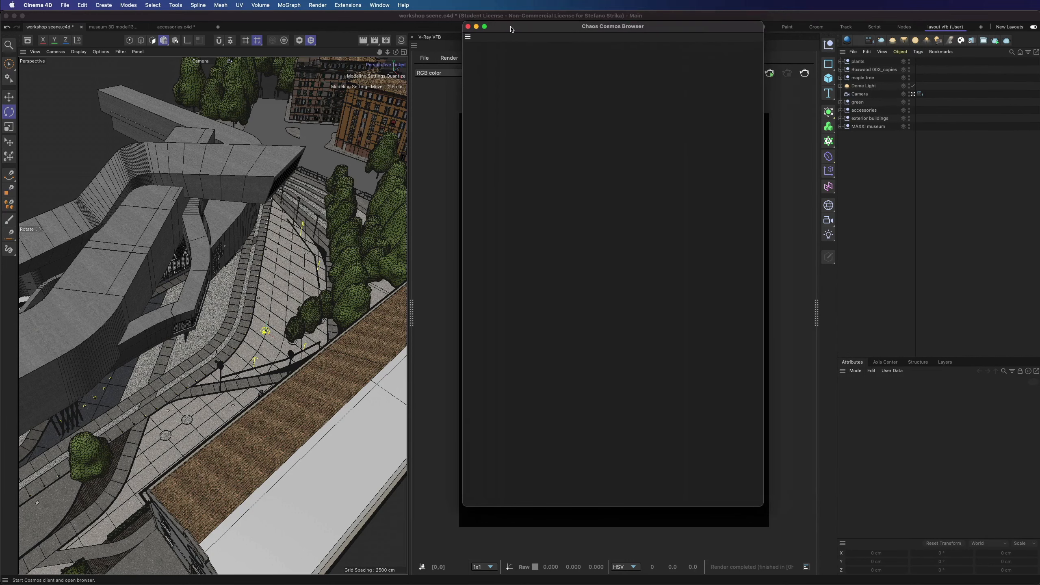
click(589, 141)
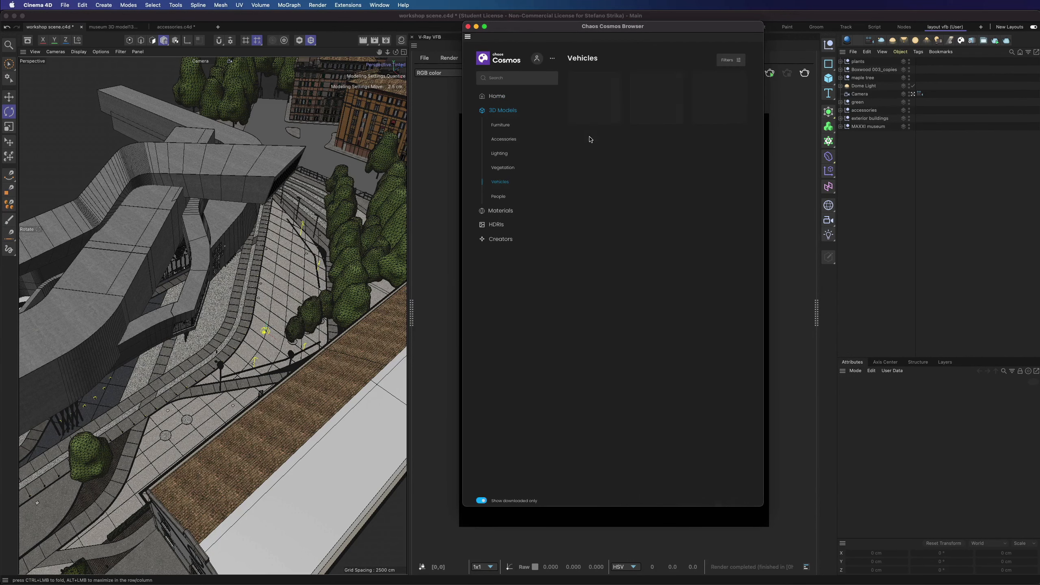
click(481, 501)
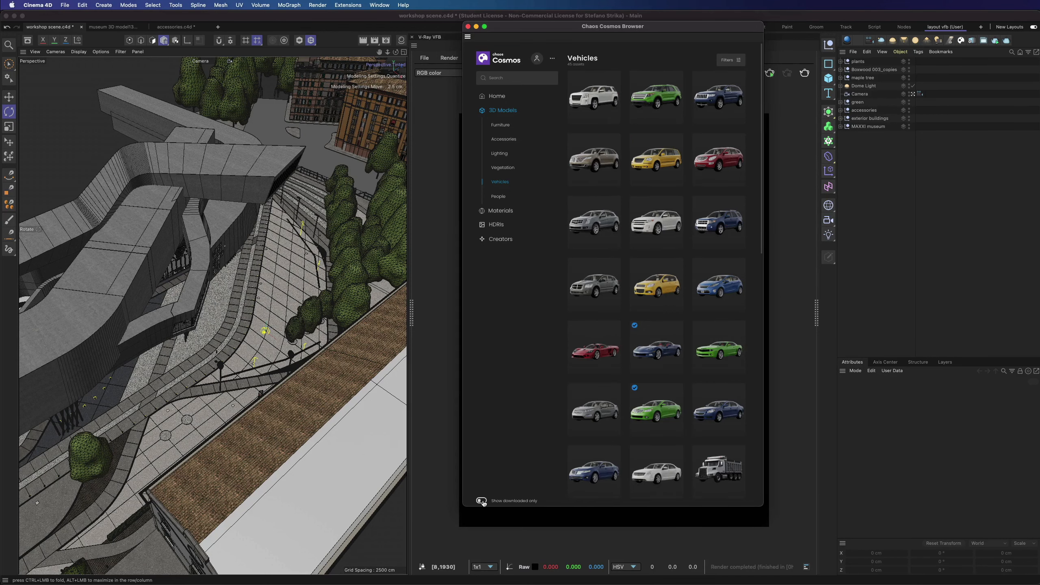
click(482, 500)
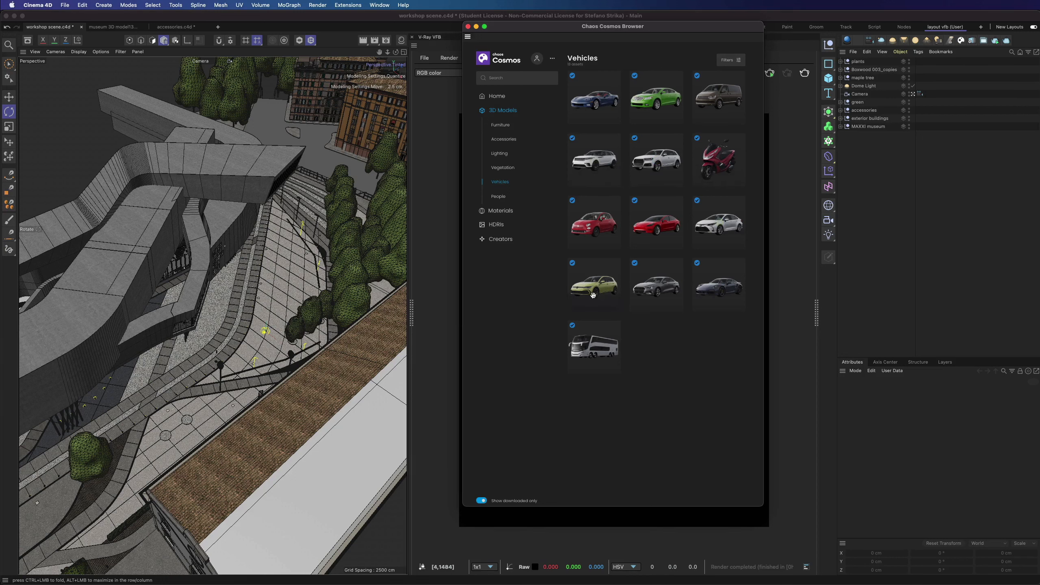
mouse_move(589, 355)
click(468, 27)
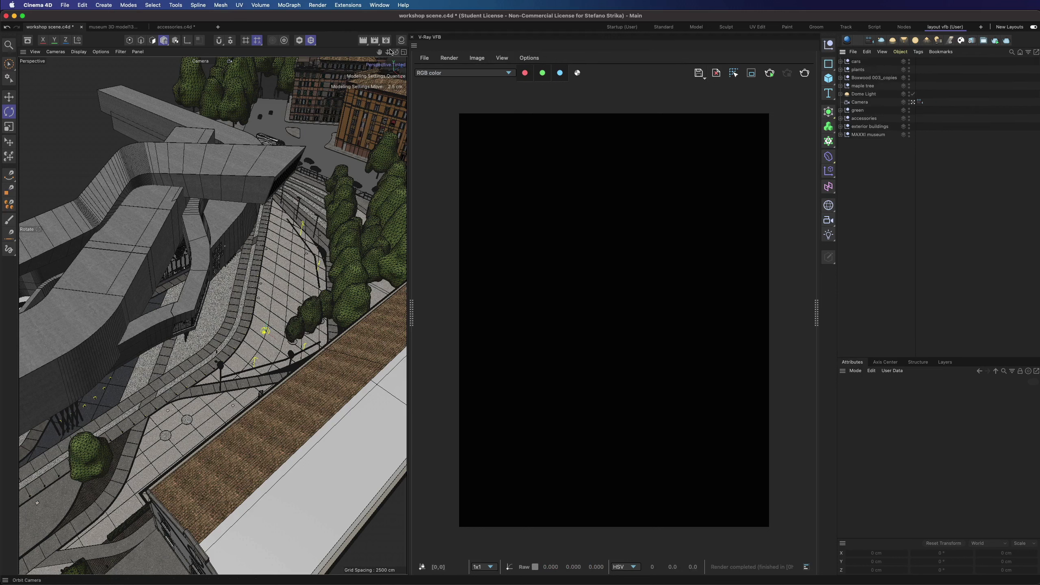
Examine the vehicles placed on the street beyond the plaza fence, including the bus's instance settings.
drag(396, 52, 261, 101)
scroll(261, 100, up, 10)
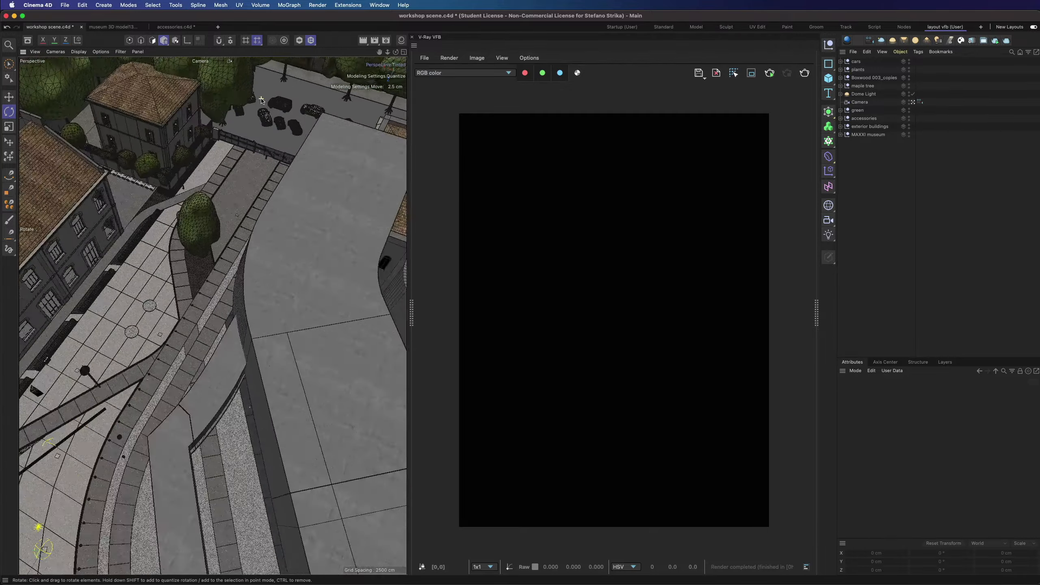
drag(395, 52, 368, 125)
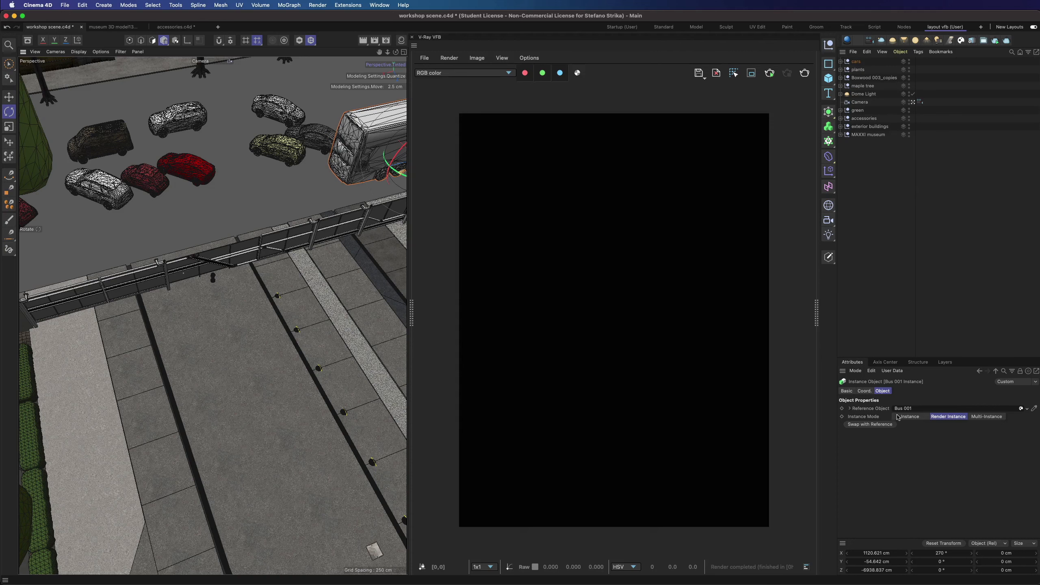
click(880, 179)
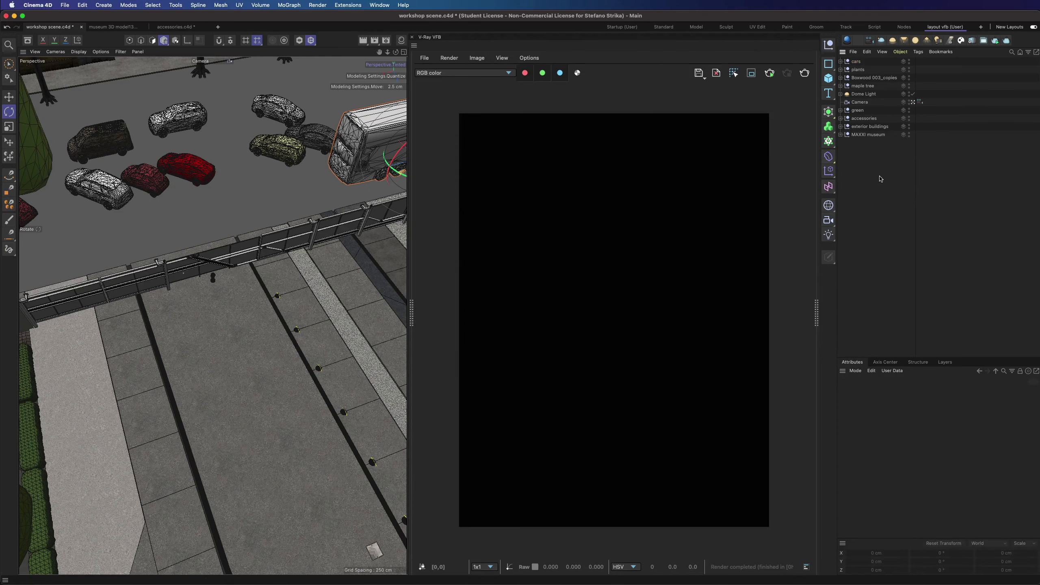
drag(396, 52, 255, 230)
scroll(255, 230, up, 10)
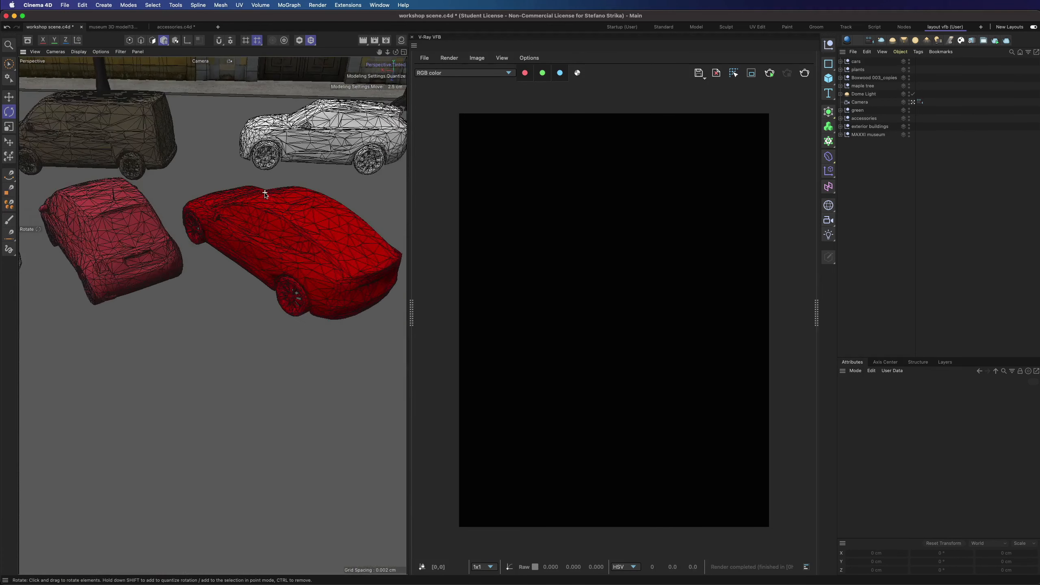
Show Car Electric 002 as Full Geometry, inspect its body mesh up close, and switch it back to Preview Geometry.
click(294, 222)
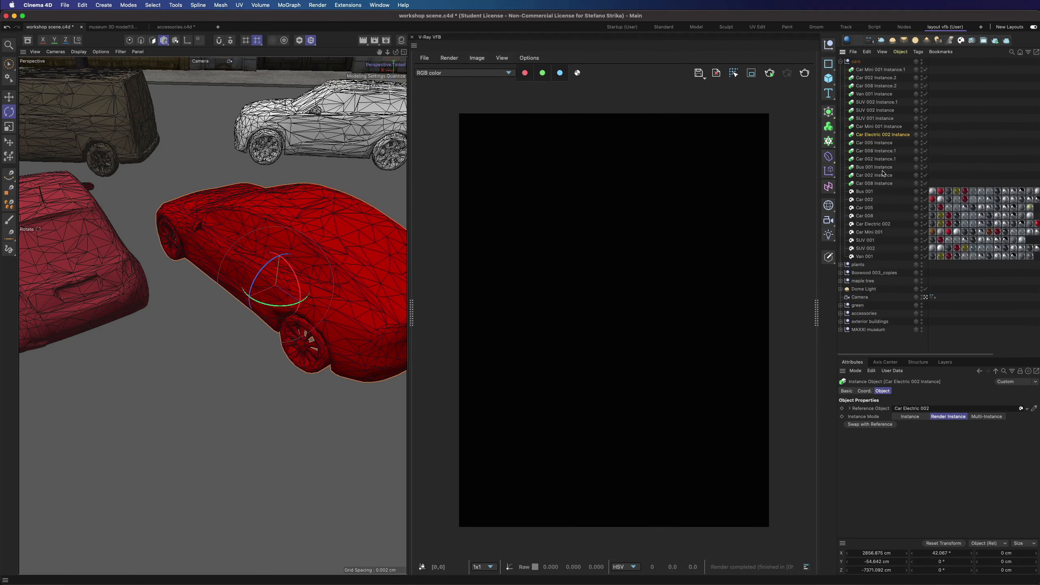
click(873, 224)
click(893, 408)
click(889, 417)
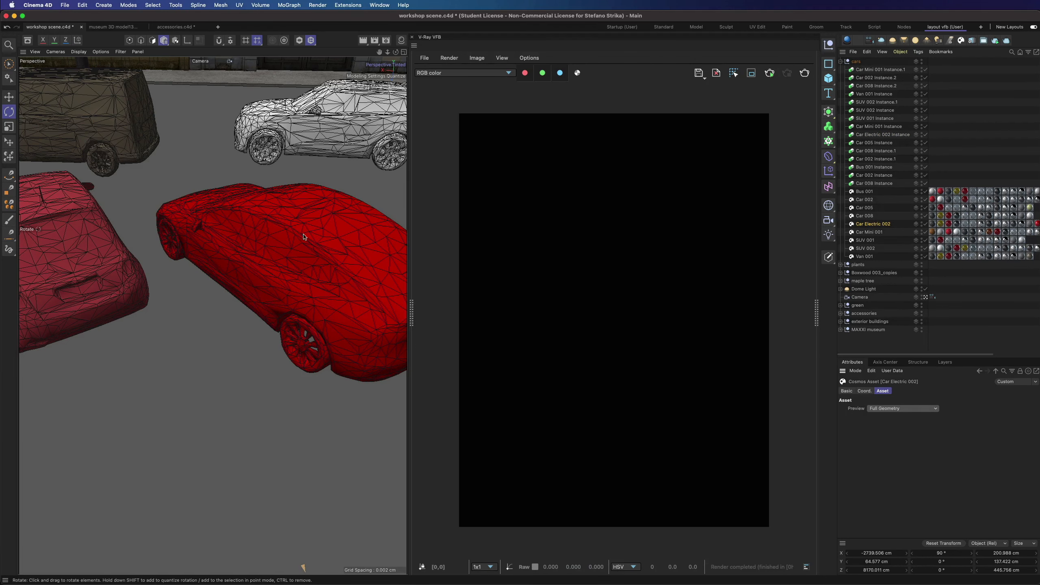
scroll(375, 322, up, 8)
scroll(375, 322, up, 5)
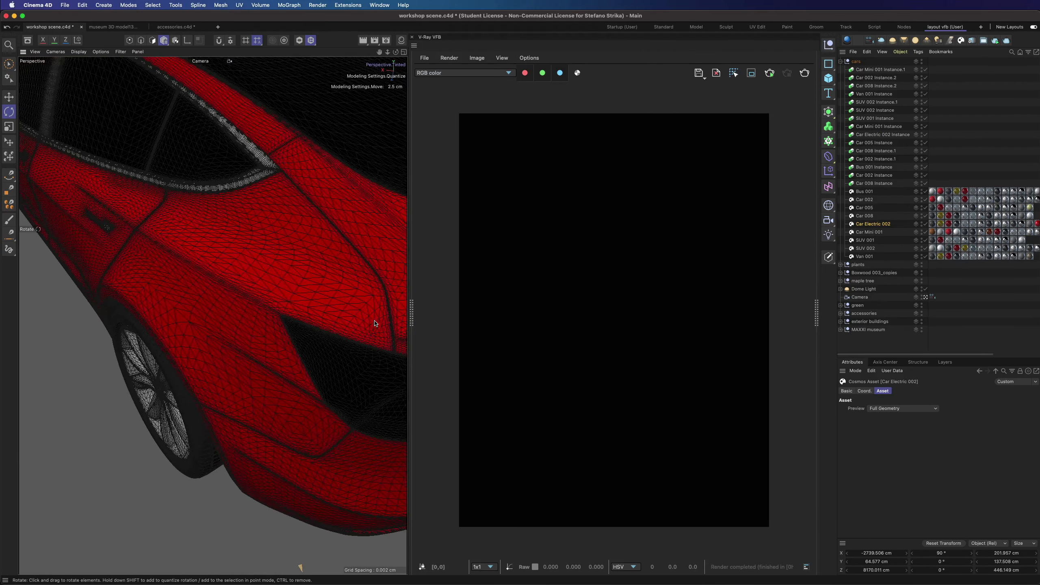
click(901, 408)
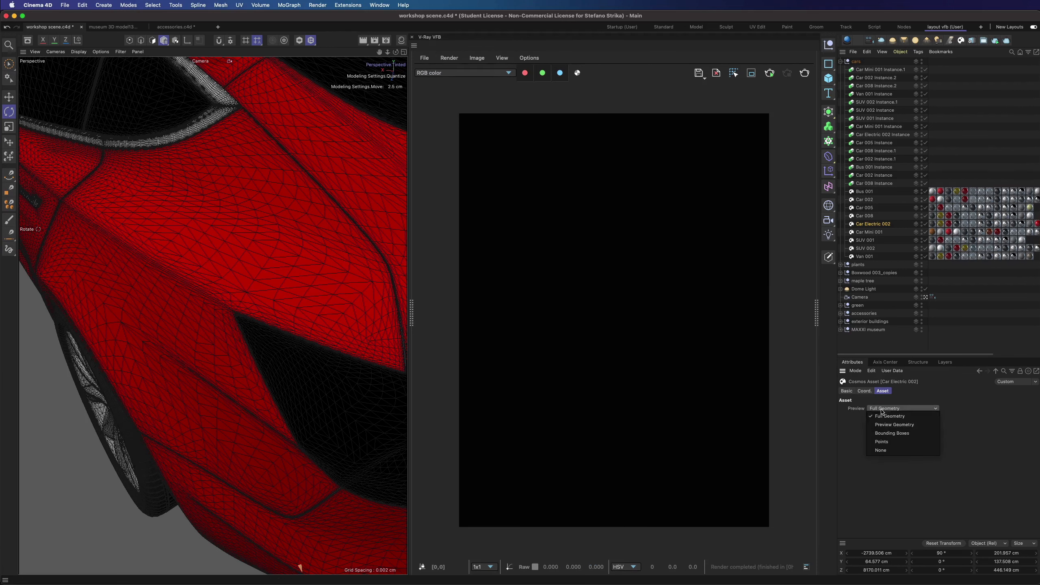
click(888, 428)
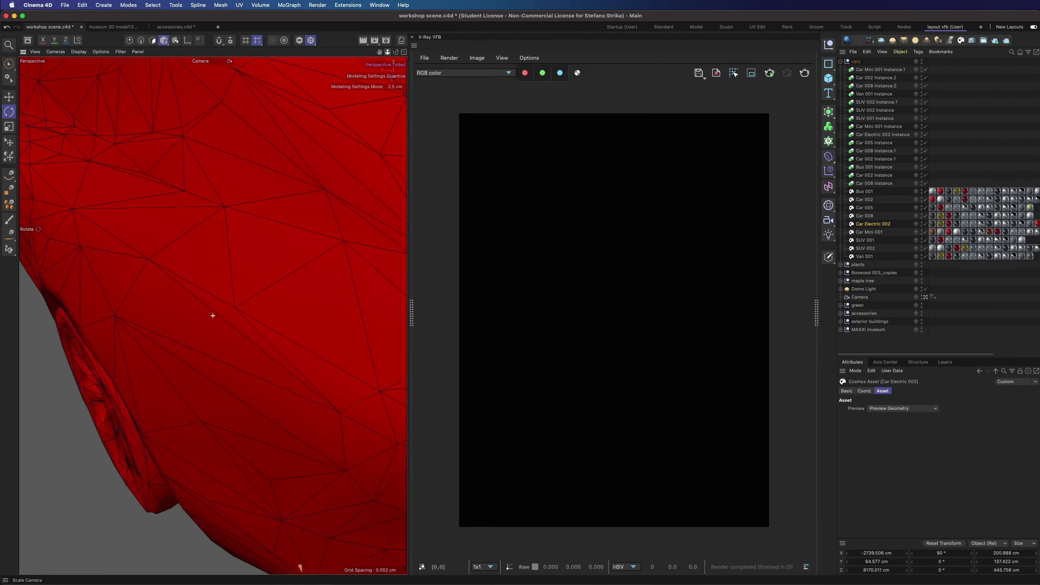
scroll(211, 309, down, 10)
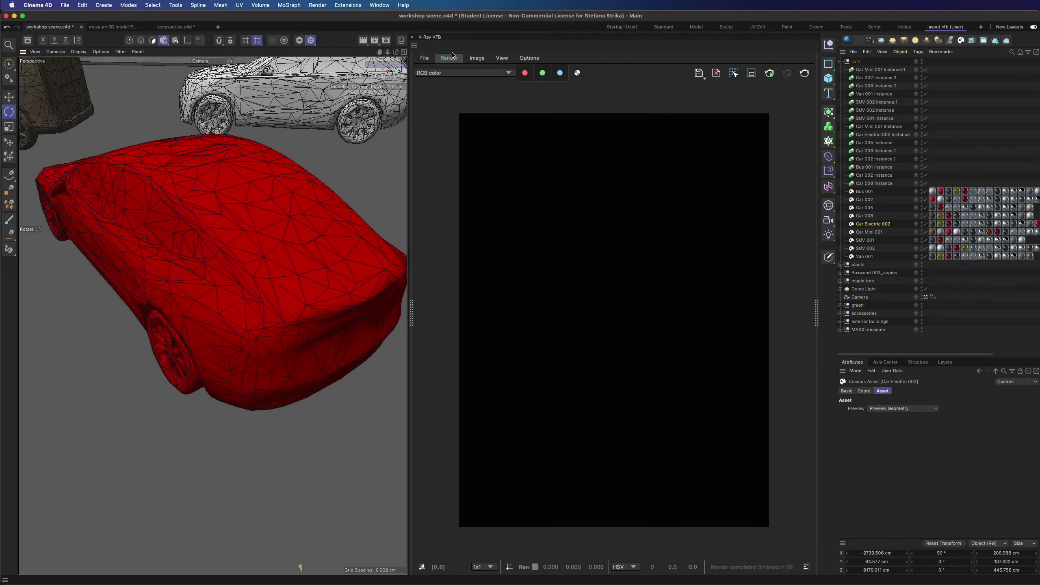
Examine the coat and refraction settings of the red Carpaint_mtl material and close its editor.
click(401, 39)
click(344, 77)
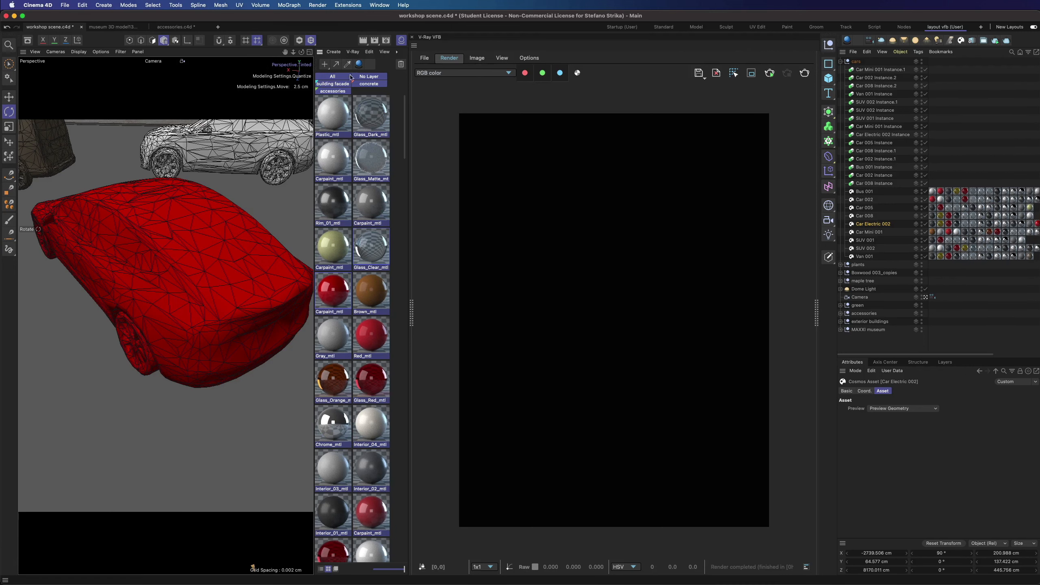
double_click(334, 291)
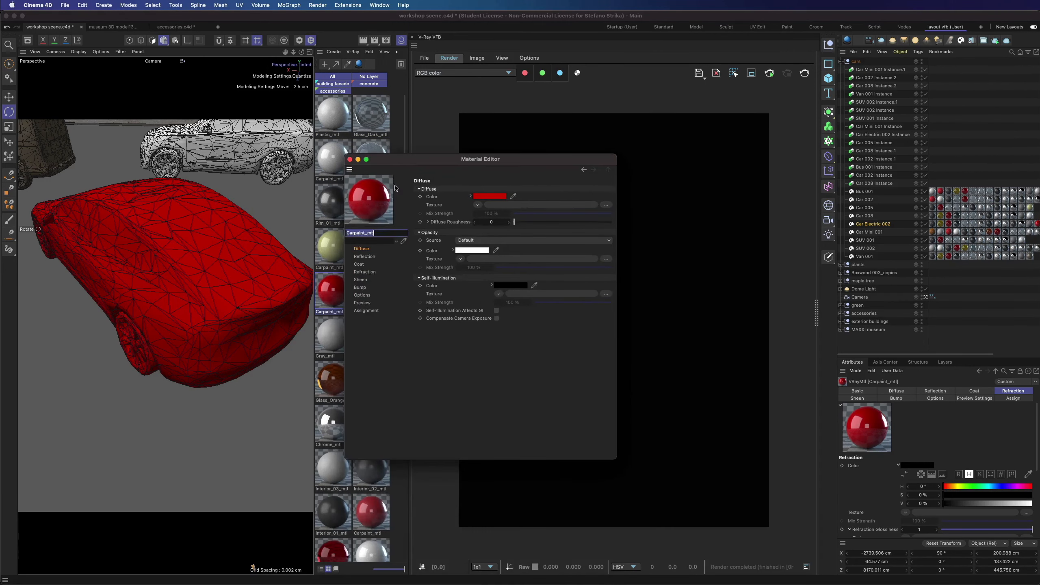
click(362, 264)
click(364, 272)
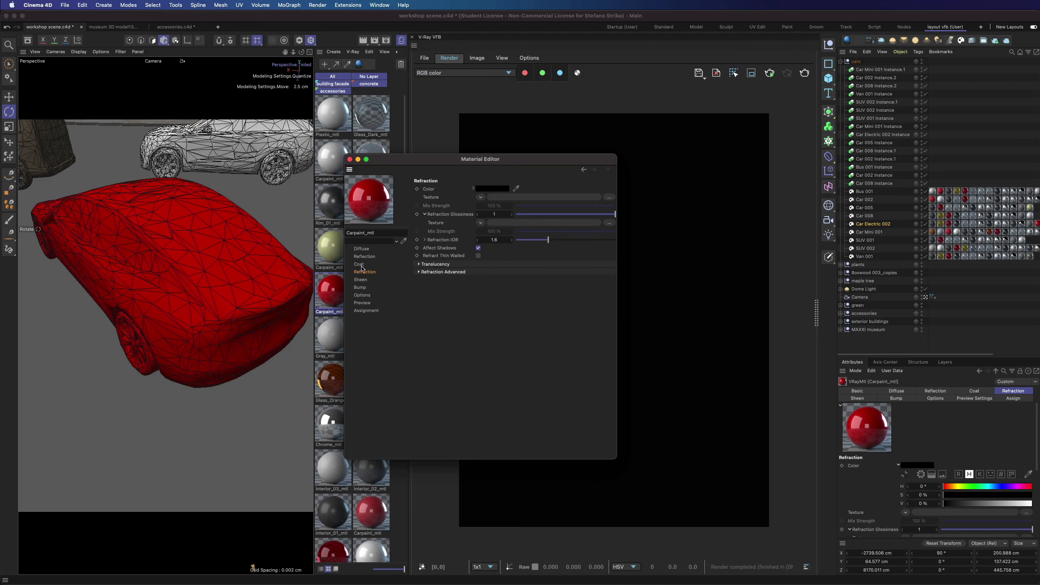
click(350, 159)
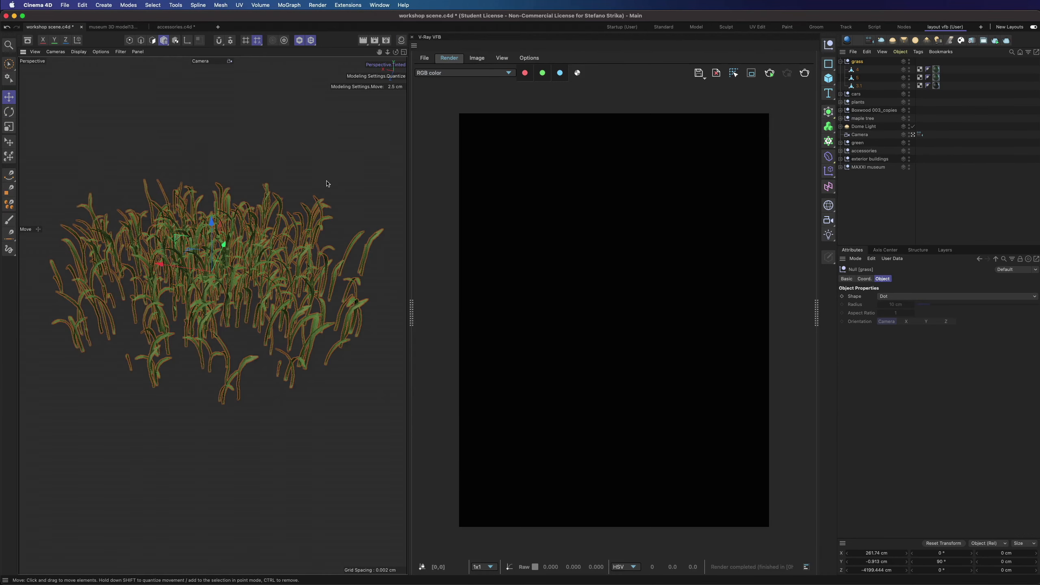
Examine the isolated grass clump from different views, and turn off viewport solo to show the whole scene.
alt+drag(212, 315, 214, 352)
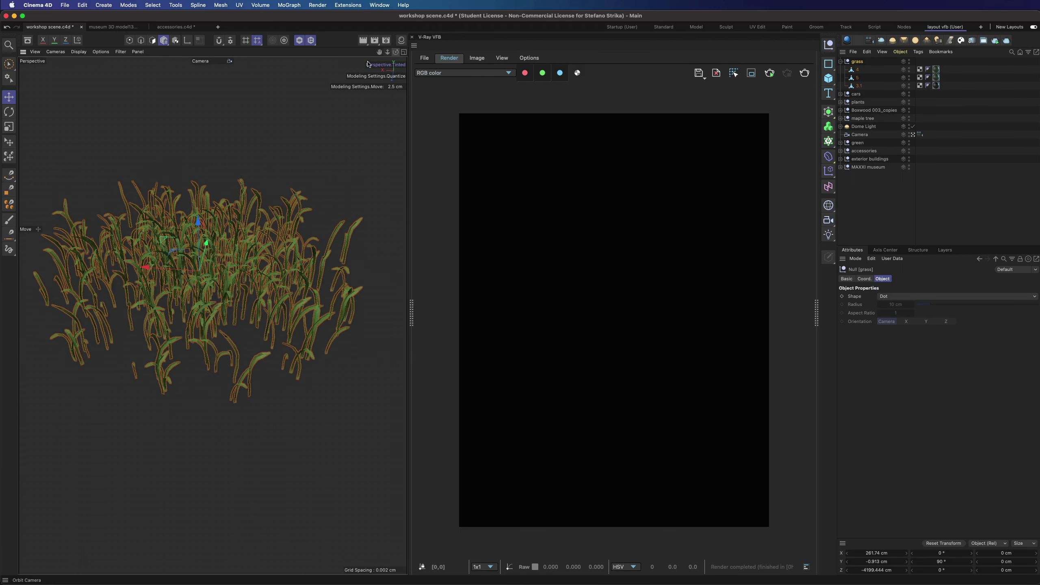
scroll(225, 199, down, 10)
click(233, 185)
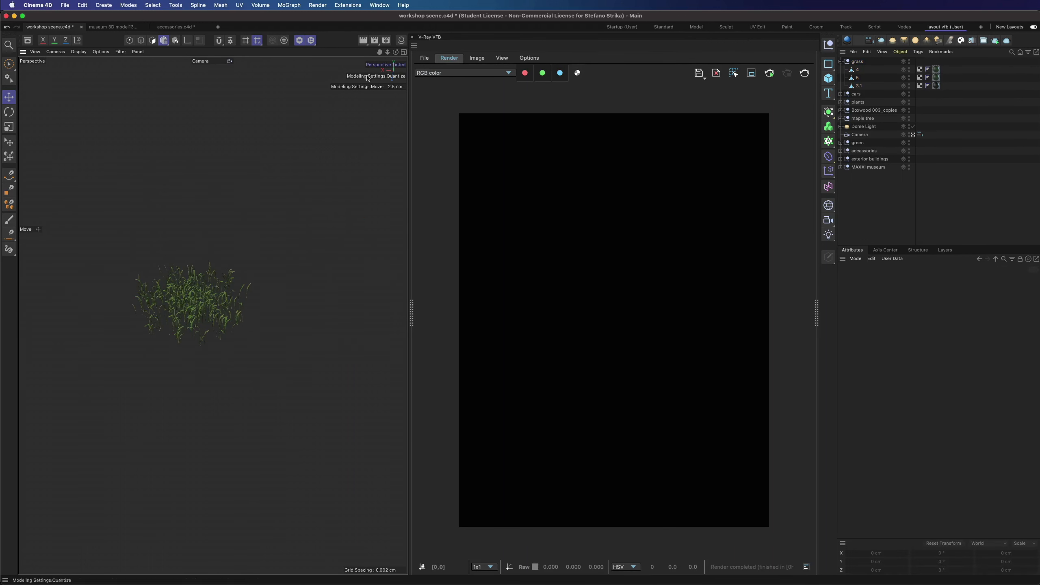
click(299, 40)
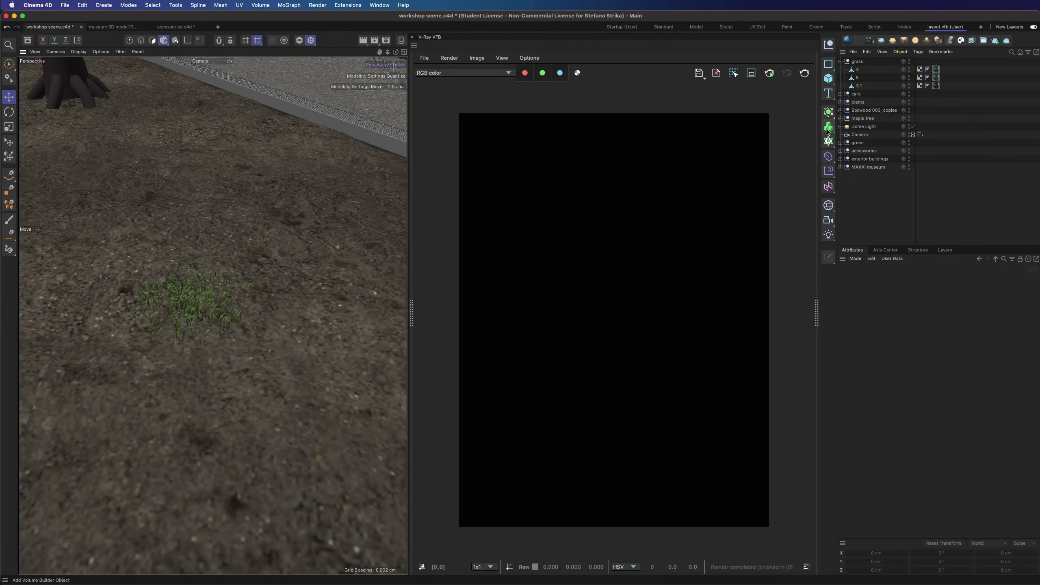
Expand the green group, add a Cloner in Multi-Instance mode, and place the collapsed grass group inside it.
click(840, 142)
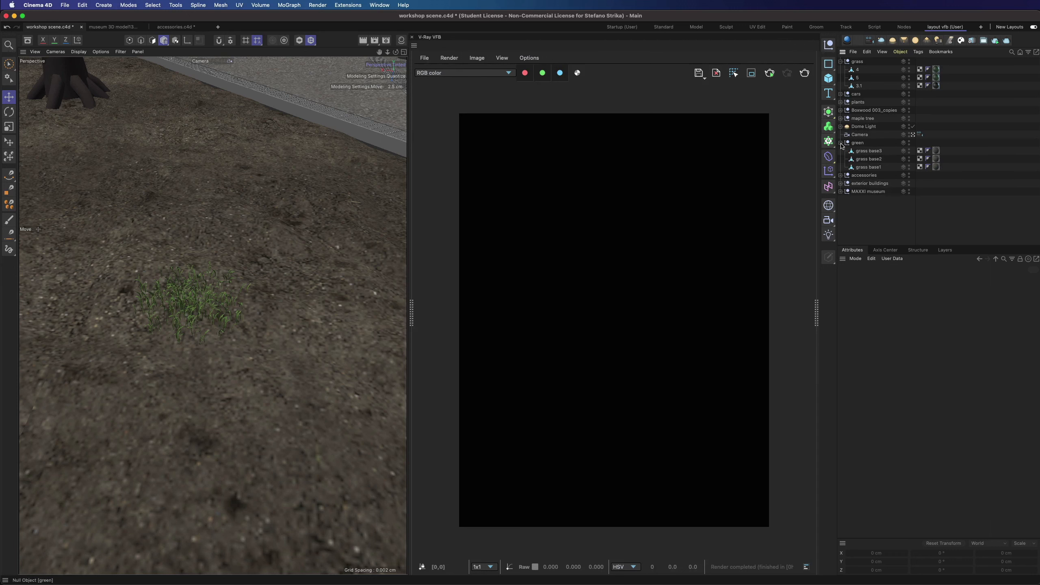
click(869, 166)
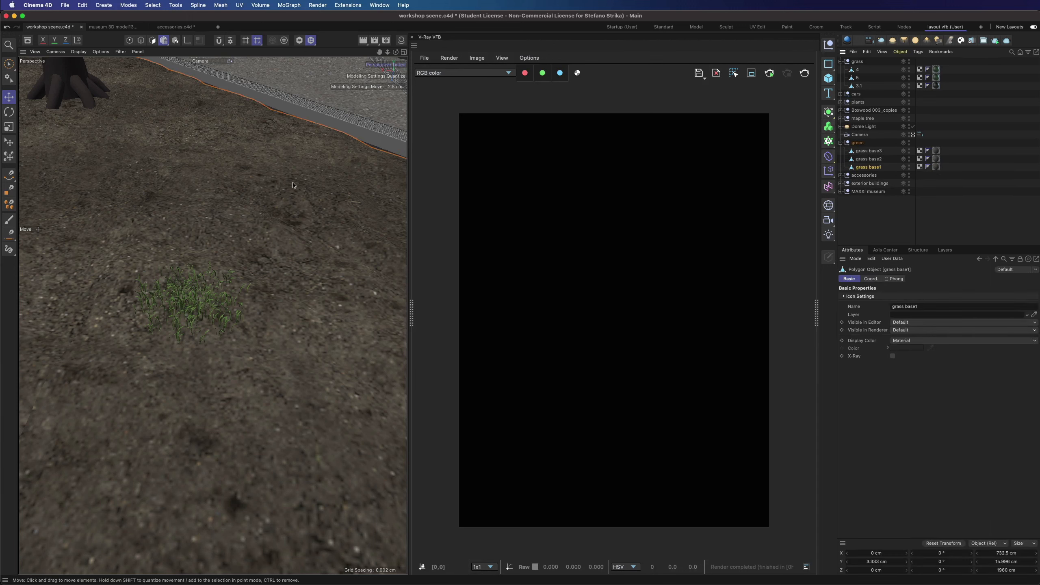
click(855, 62)
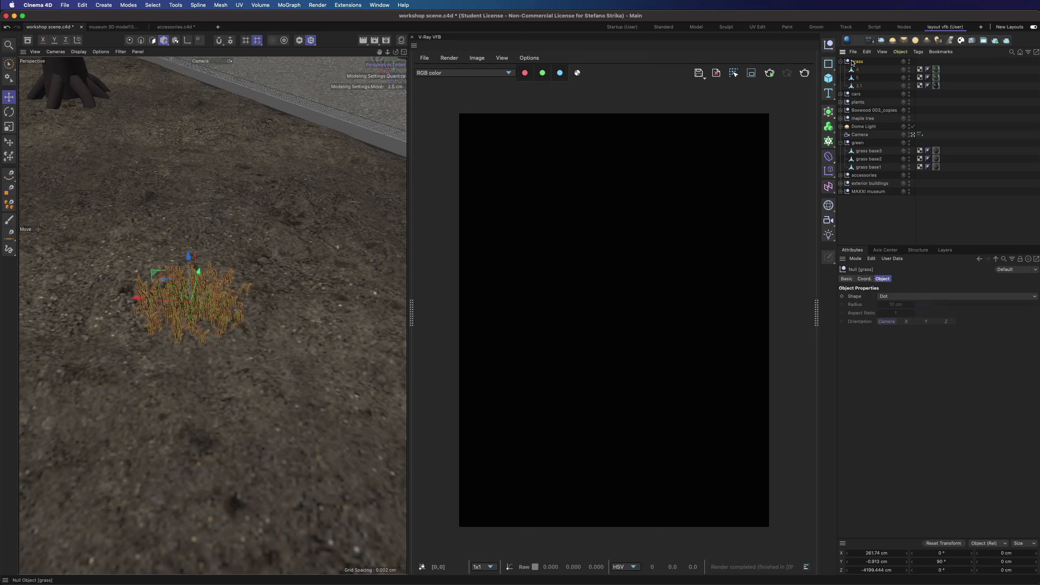
click(827, 141)
click(849, 146)
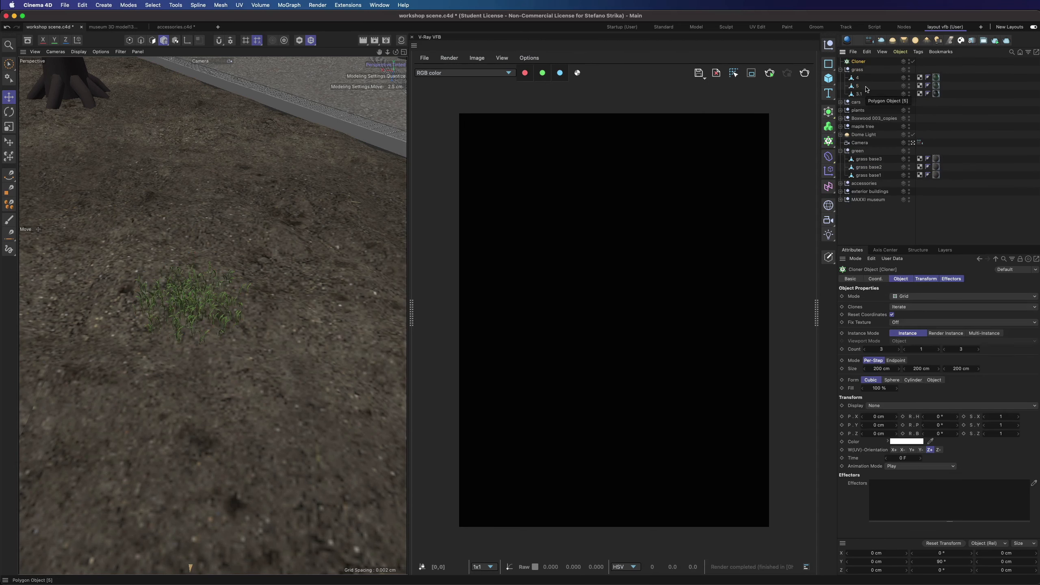
click(970, 334)
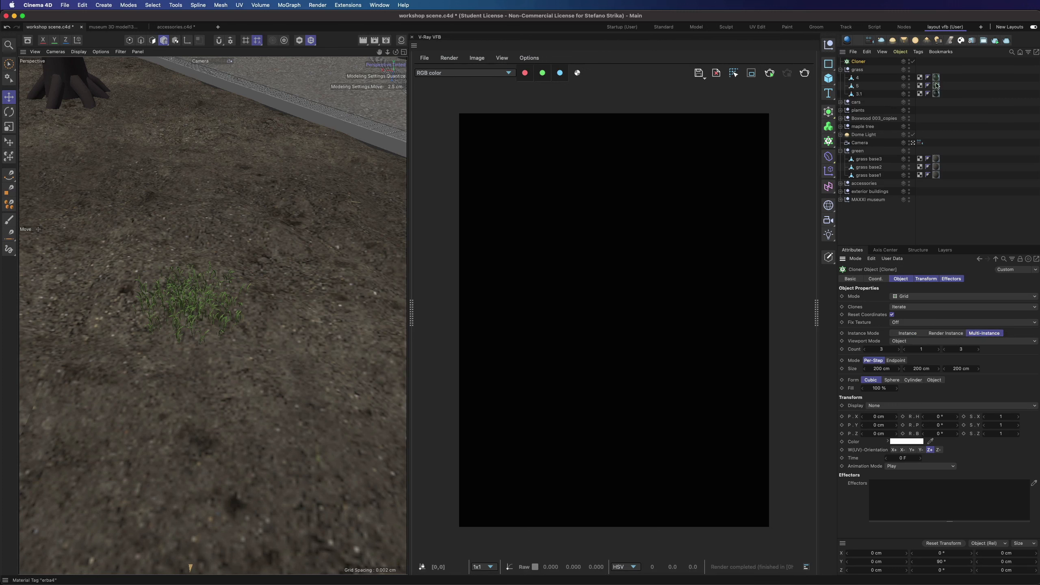
click(840, 69)
drag(856, 70, 862, 62)
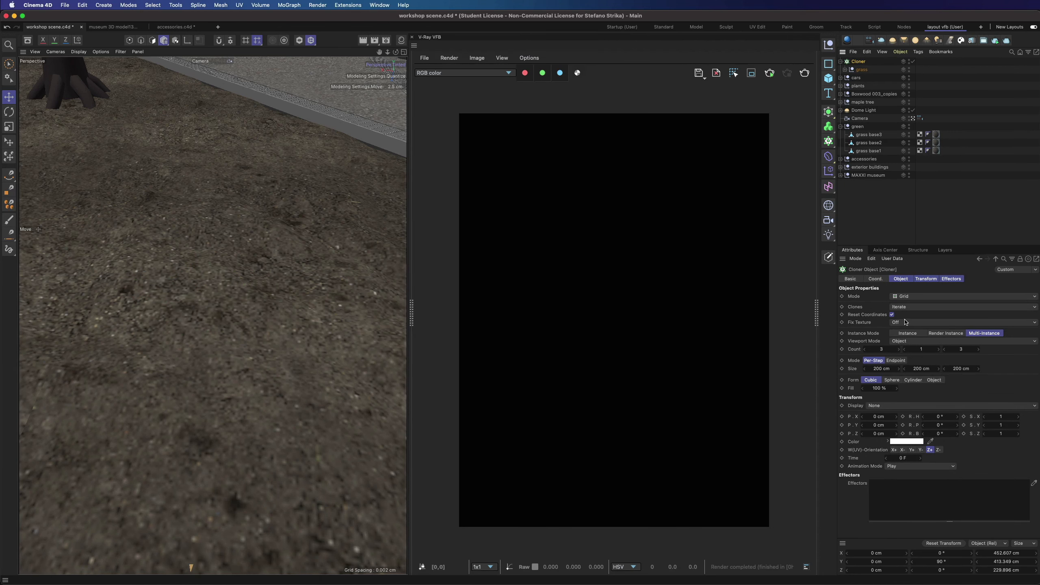
Switch the Cloner to Object mode and scatter the grass clones over grass base1.
click(907, 296)
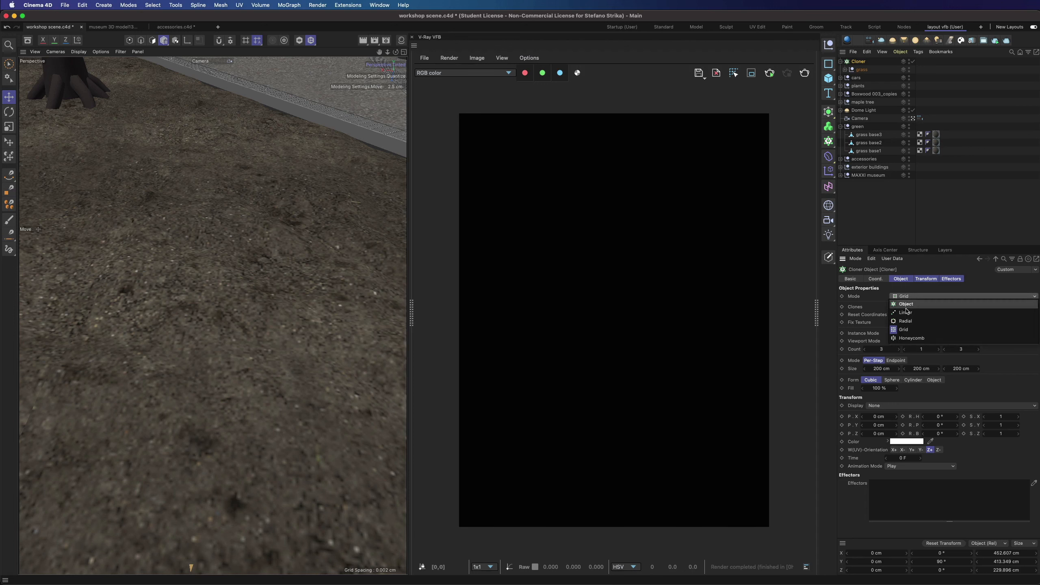
click(907, 305)
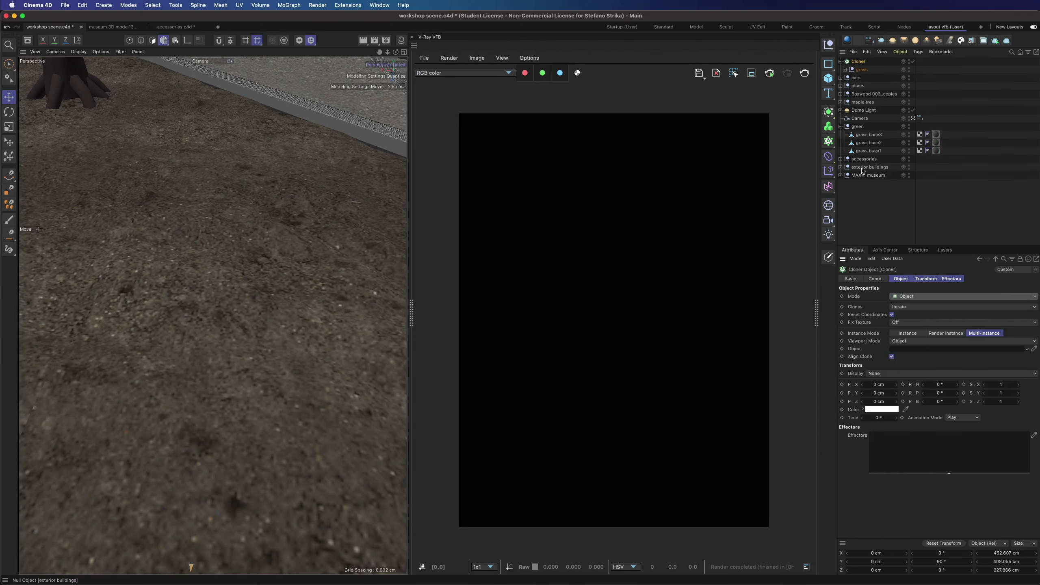
drag(868, 150, 907, 348)
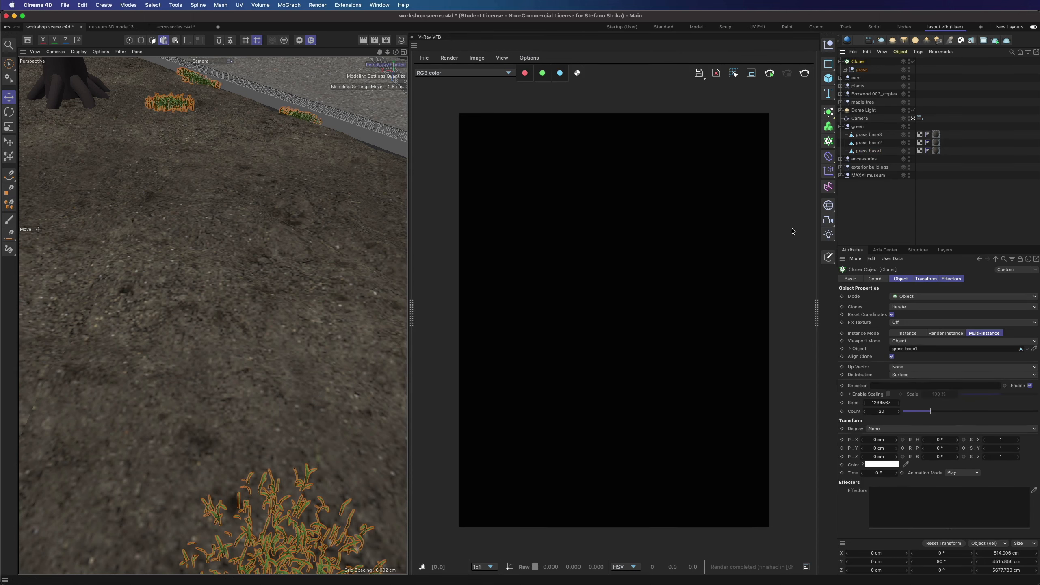
scroll(240, 157, down, 5)
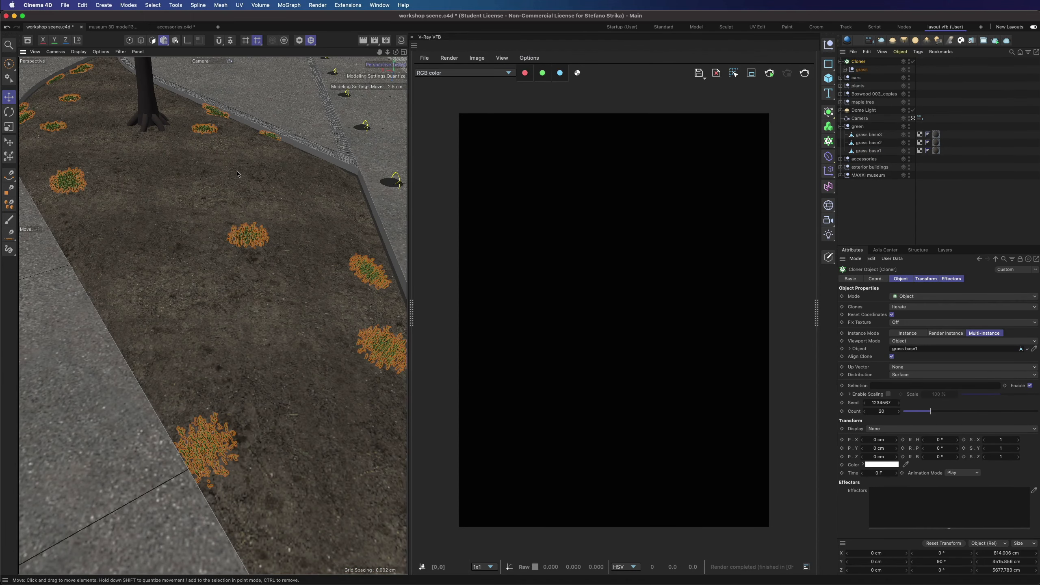
alt+drag(239, 174, 237, 123)
Deselect the Cloner and turn off material display in the viewport.
click(949, 196)
click(95, 53)
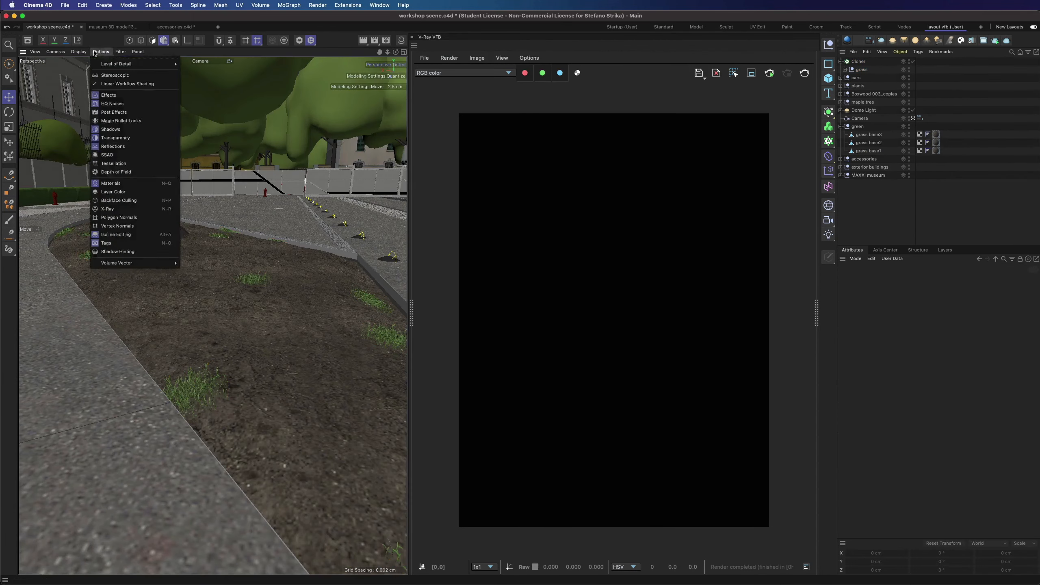
click(110, 183)
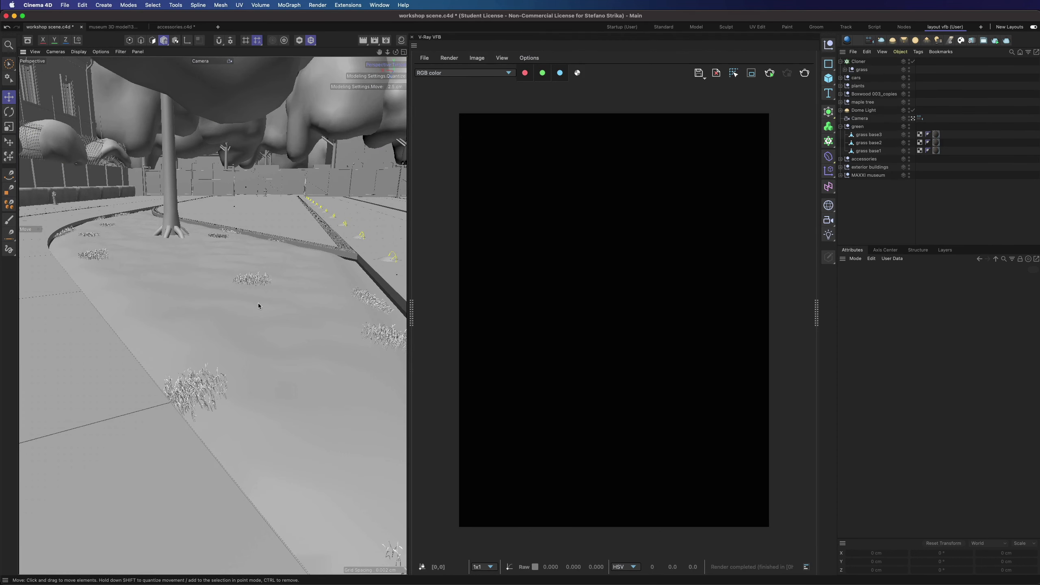
Set the Cloner's viewport mode to Points and its clone count to 4000.
click(859, 62)
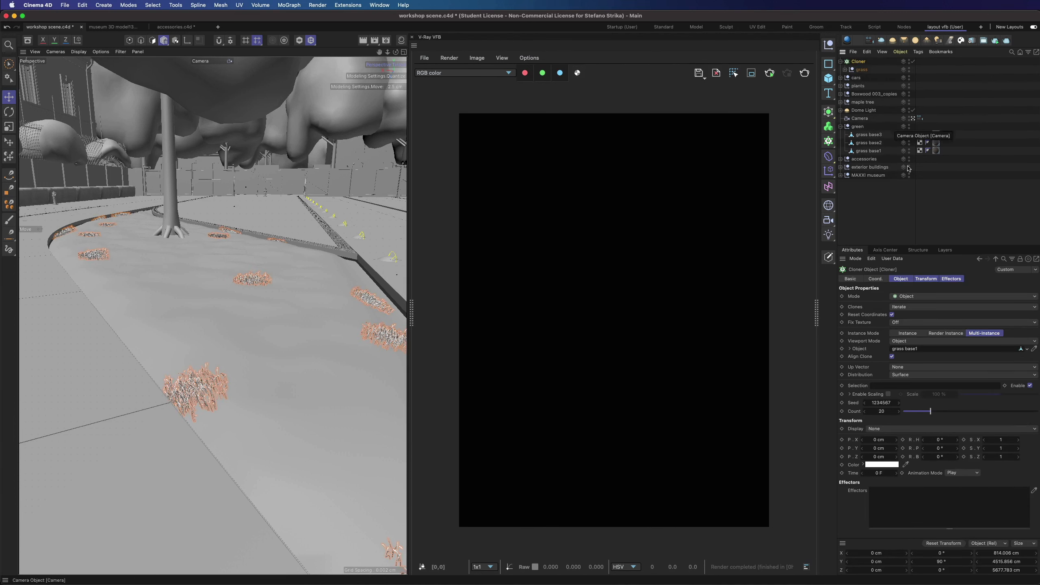
click(896, 342)
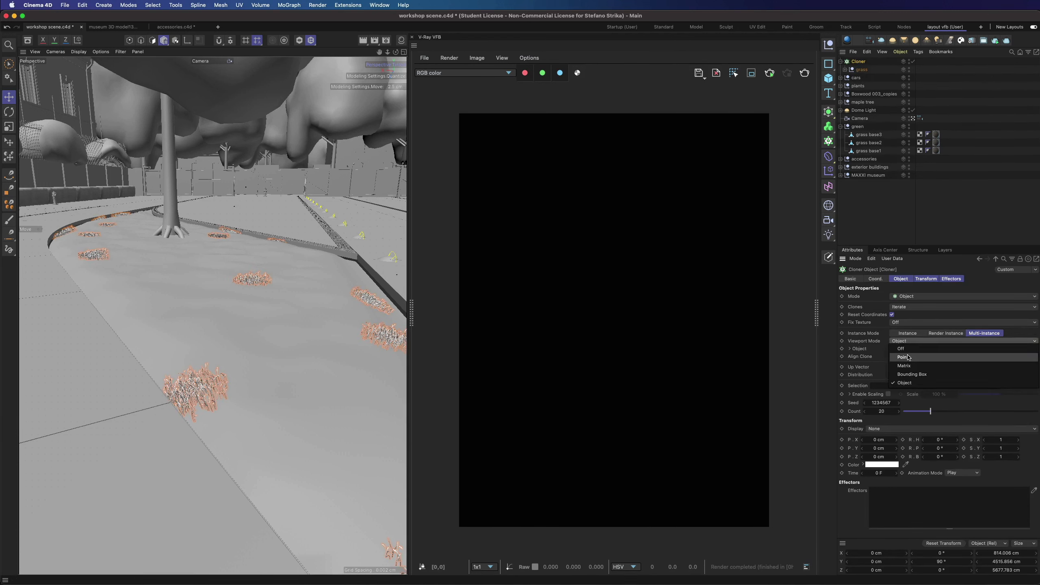
click(905, 358)
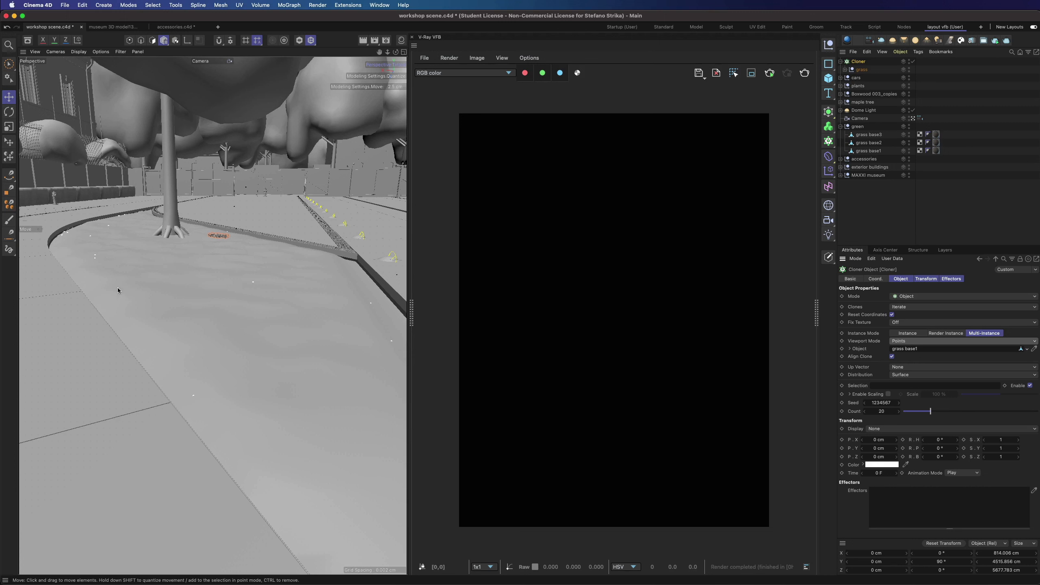
click(881, 411)
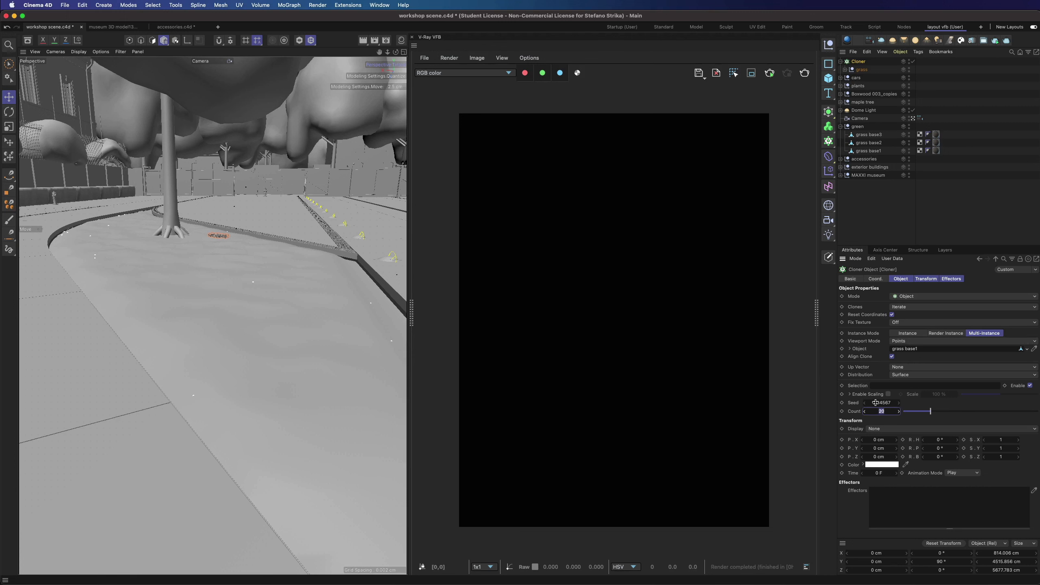
text(4000)
click(876, 403)
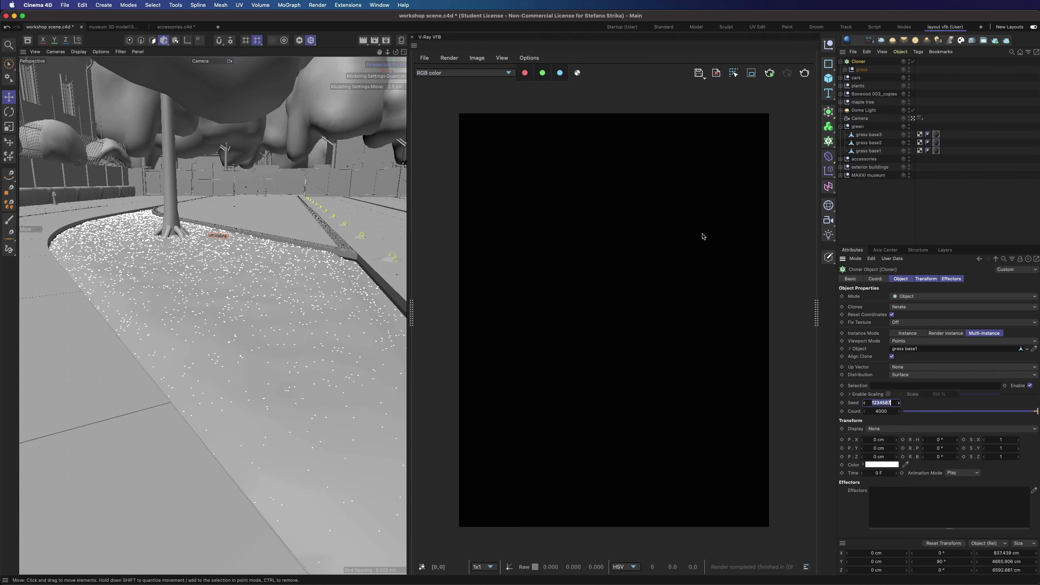
Set the Cloner's viewport mode to Object and inspect the grass coverage around the tree.
click(915, 343)
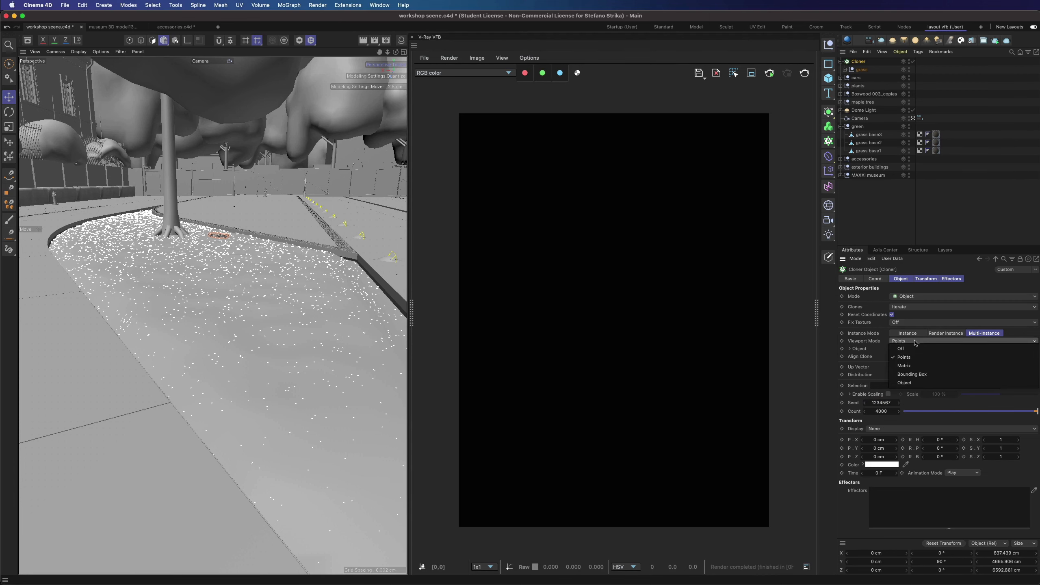
click(918, 366)
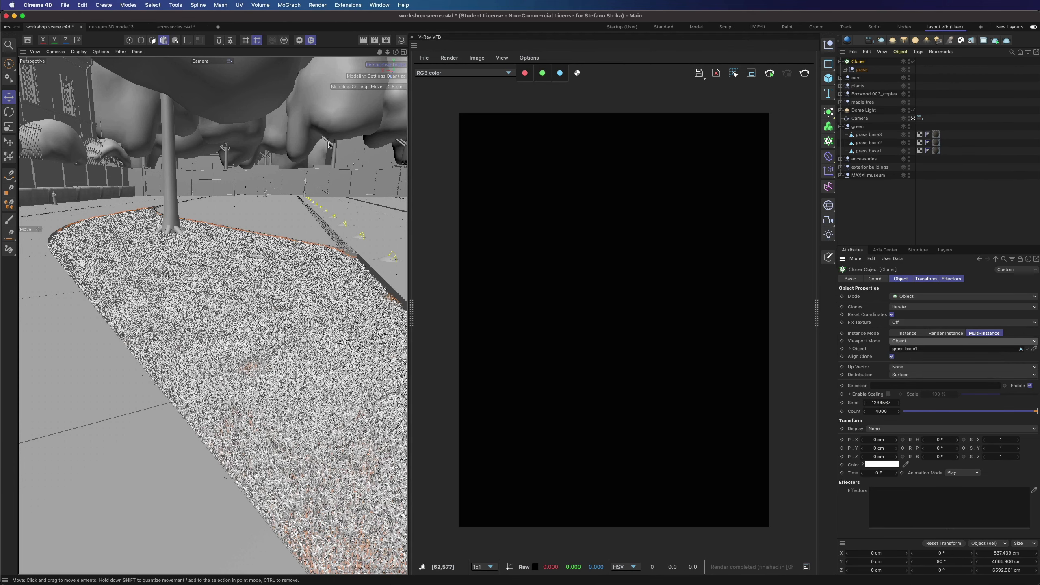
drag(396, 52, 412, 98)
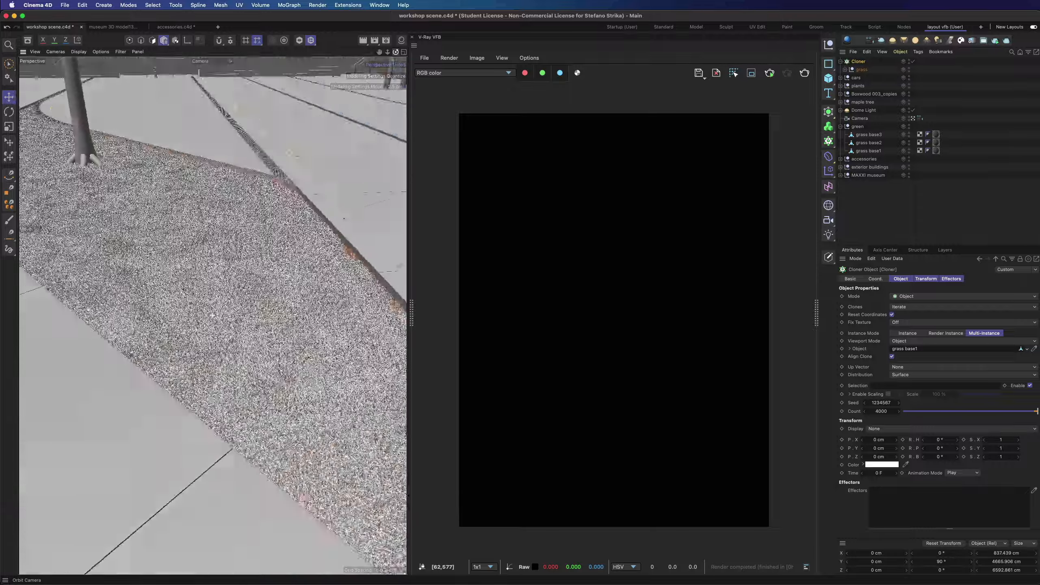
alt+drag(193, 200, 167, 231)
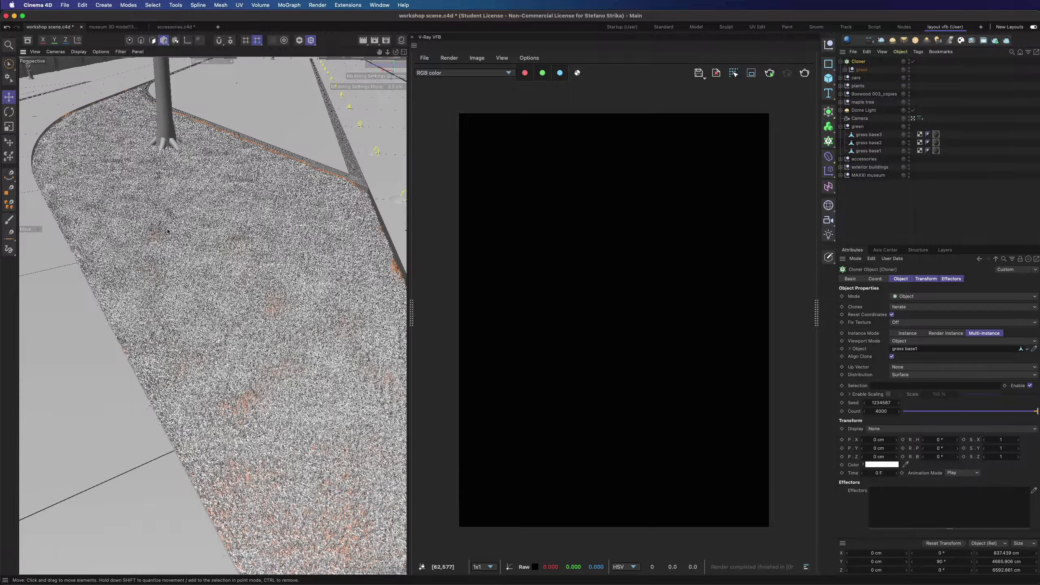
scroll(254, 422, up, 5)
scroll(290, 311, down, 4)
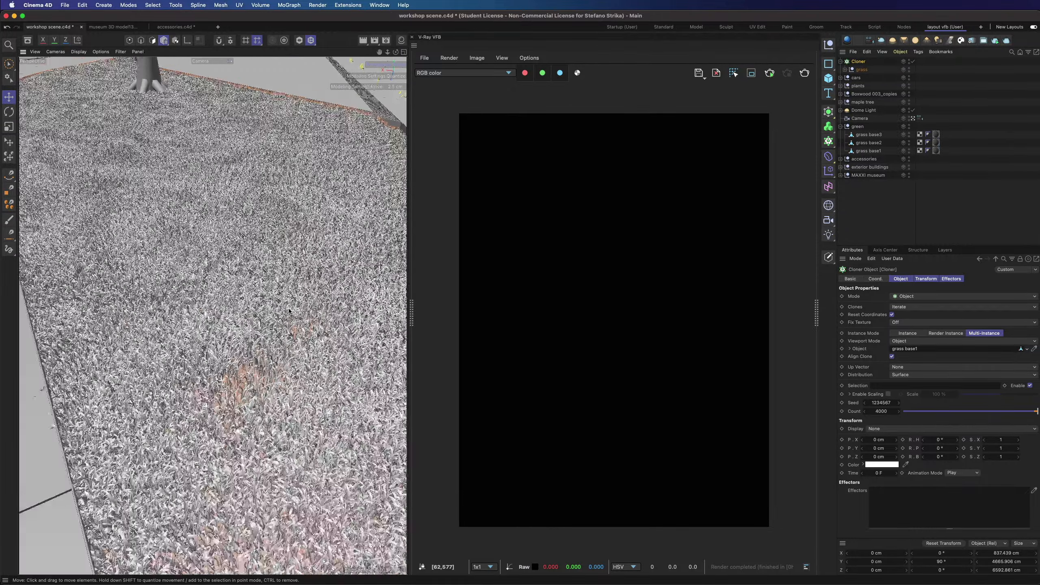
Set the grass Cloner's count to 5000 and check the coverage along the planting bed's edge.
double_click(882, 410)
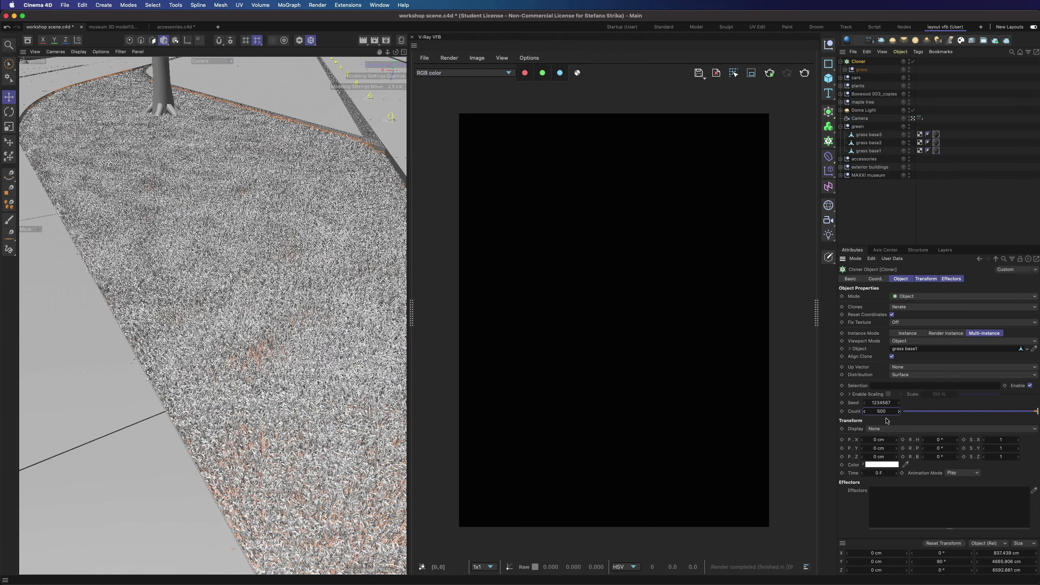
double_click(879, 402)
alt+drag(241, 144, 333, 179)
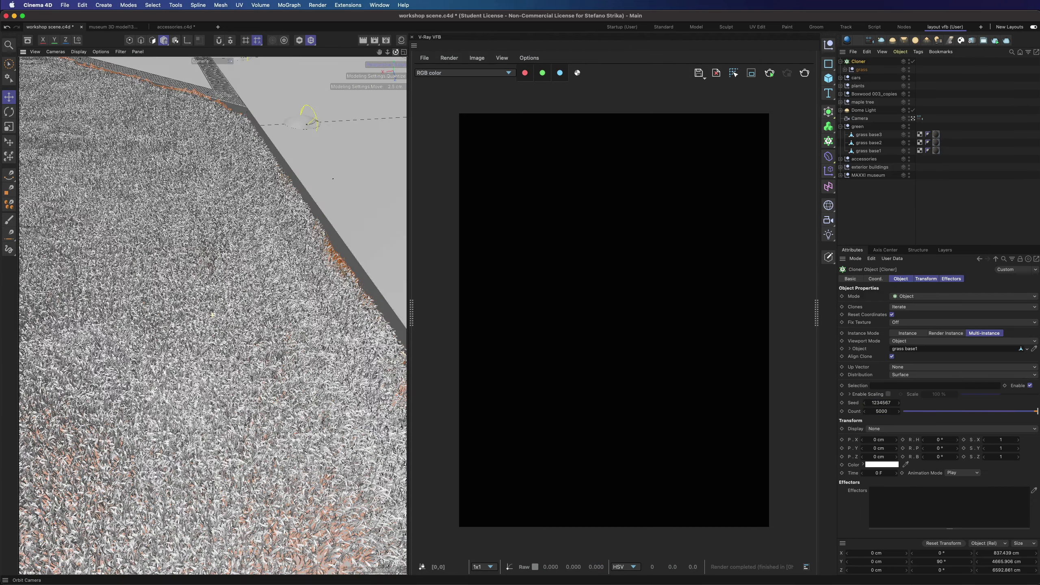
scroll(324, 384, up, 5)
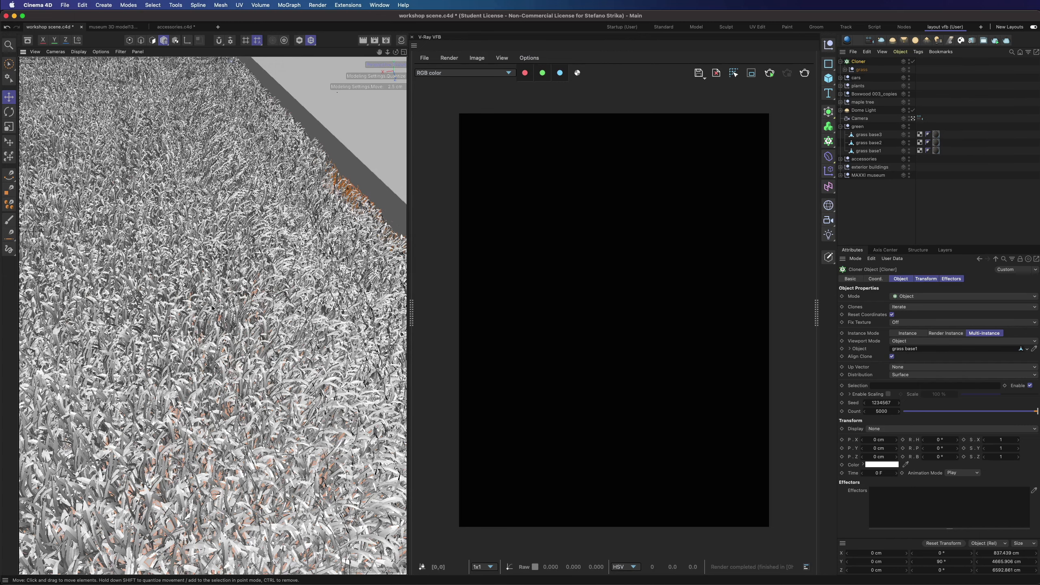
scroll(212, 308, down, 8)
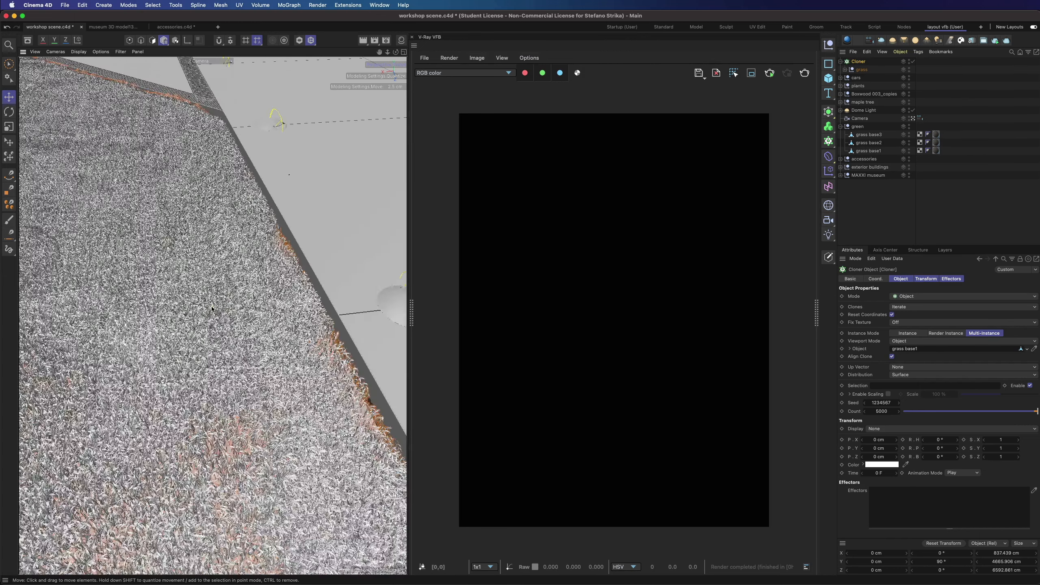
Add a Random effector to the grass Cloner and place it inside the Cloner.
click(827, 169)
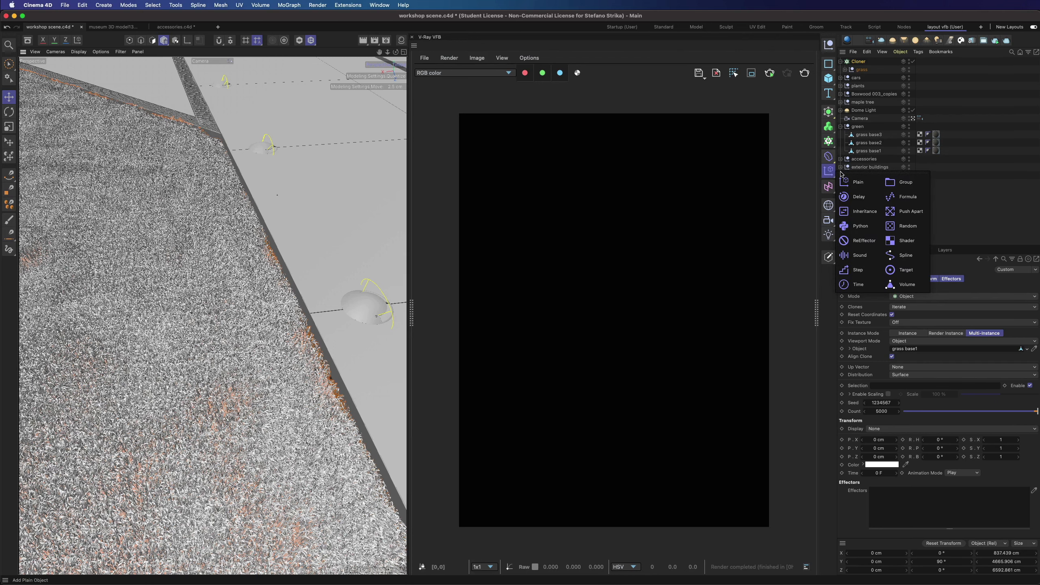
click(908, 226)
drag(860, 61, 863, 73)
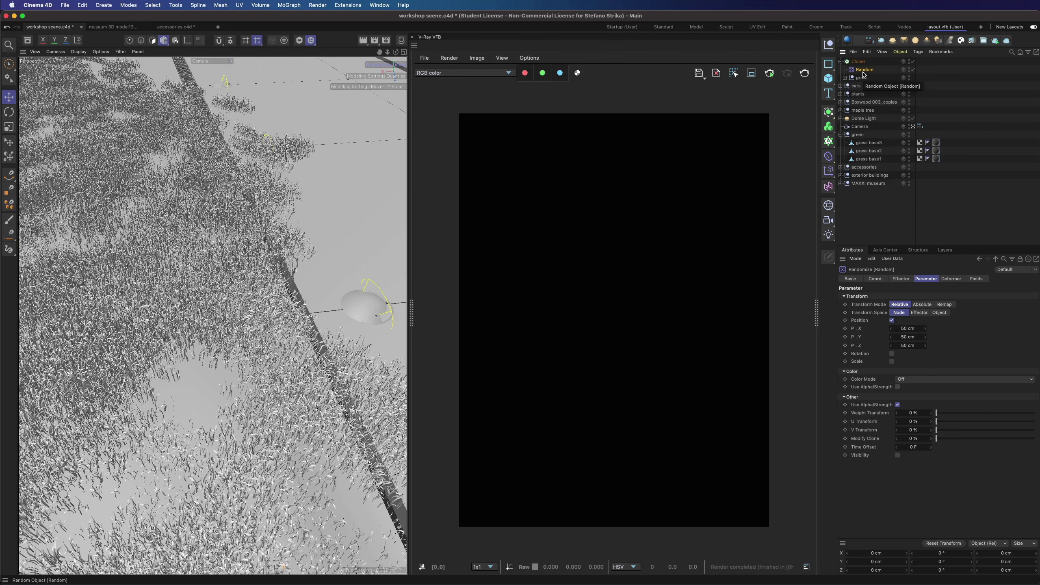
Turn off the Random effector's position variation and enable rotation with R.B set to 360°.
click(892, 321)
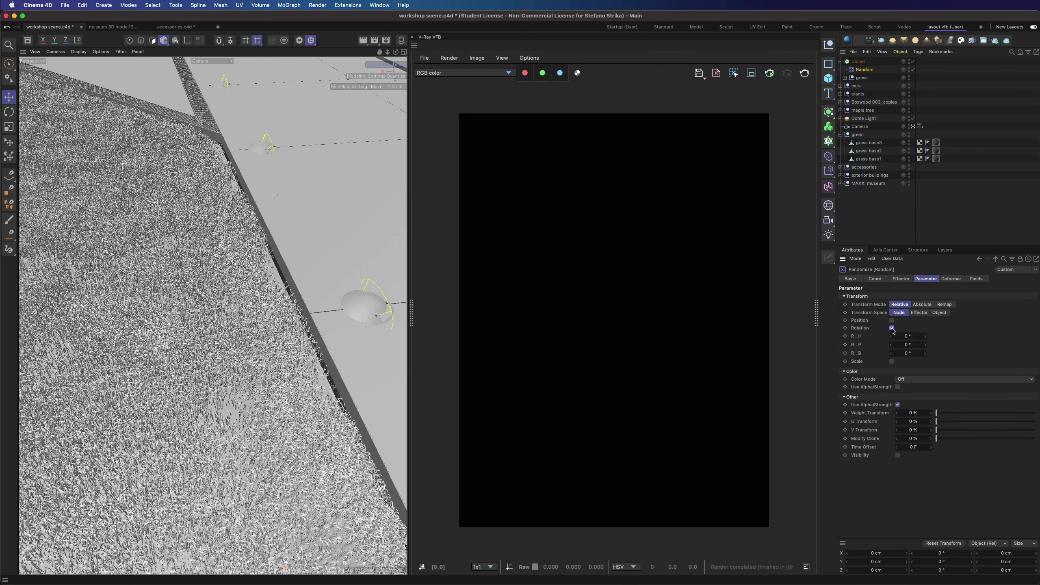
key(super+Tab)
click(915, 354)
text(360)
key(Return)
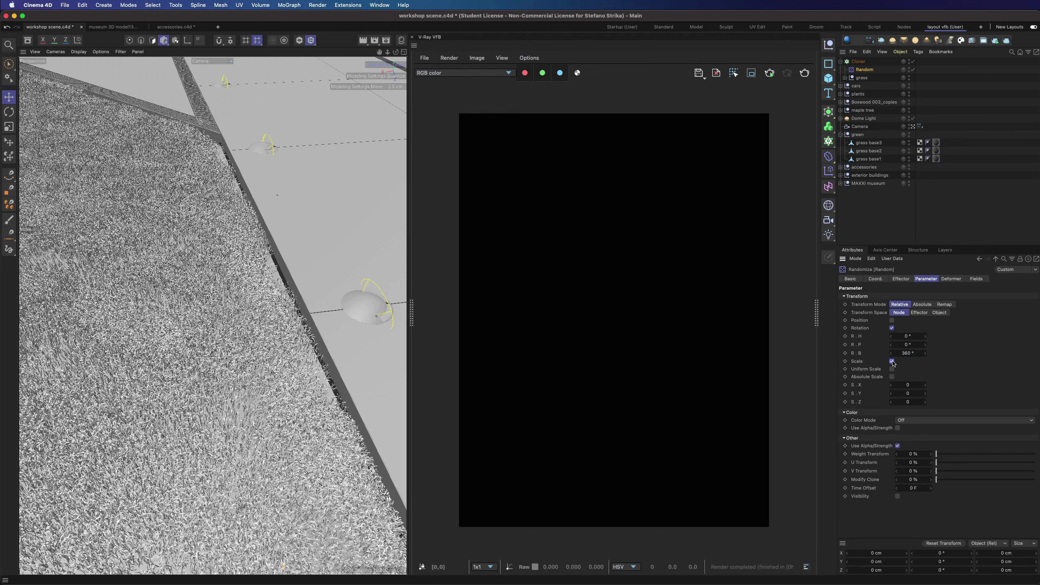
Enable scale variation in the Random effector with 0.2 on X, Y and Z, and save the scene.
click(911, 385)
key(Return)
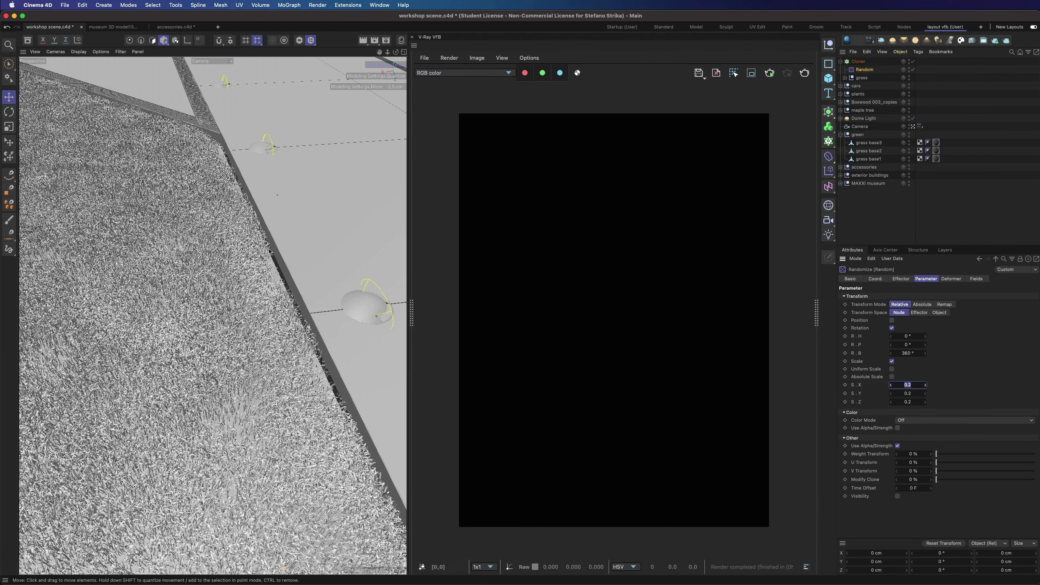
drag(396, 52, 381, 16)
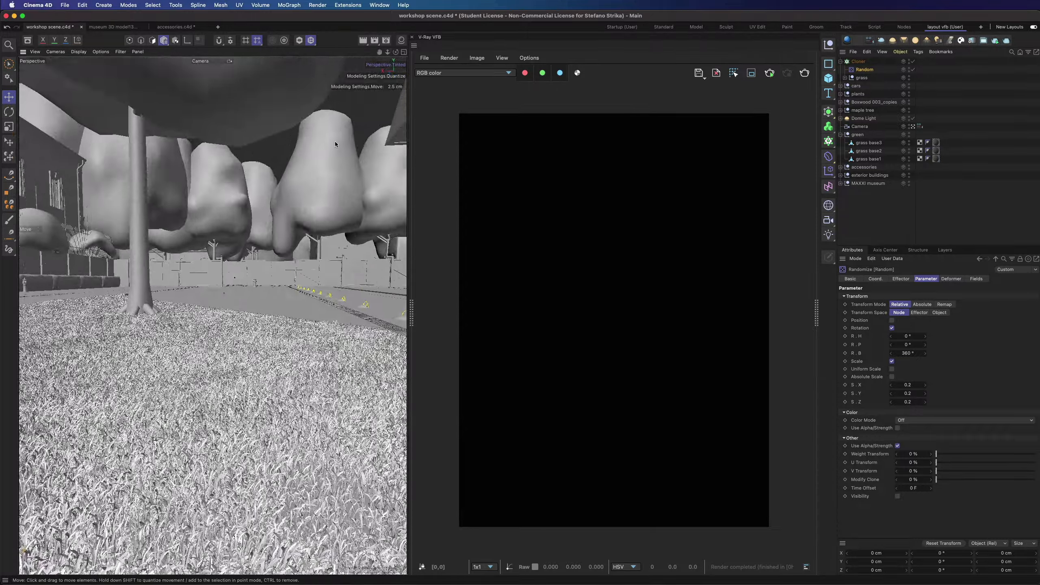
key(super+s)
Set the grass Cloner's viewport mode to Points.
click(859, 61)
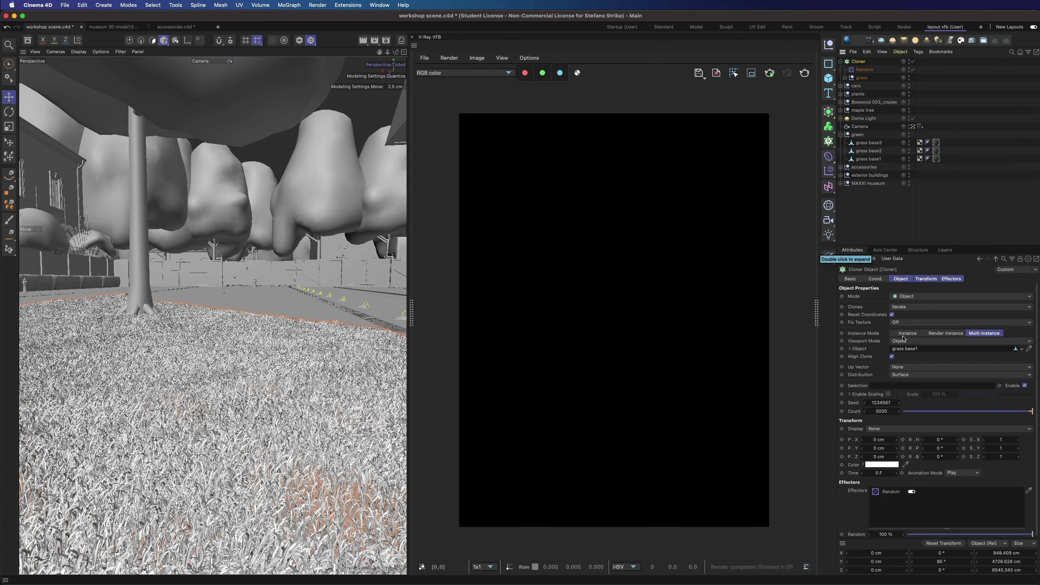
click(901, 341)
click(901, 356)
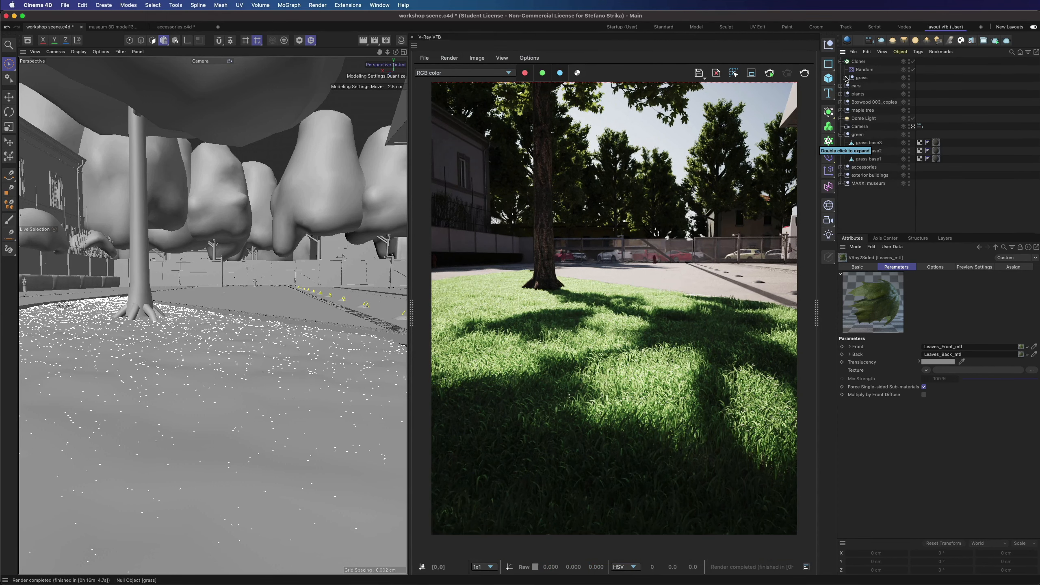
Expand the grass group and inspect the materials of its grass clumps, including the refraction settings of erba3.
click(844, 78)
click(934, 93)
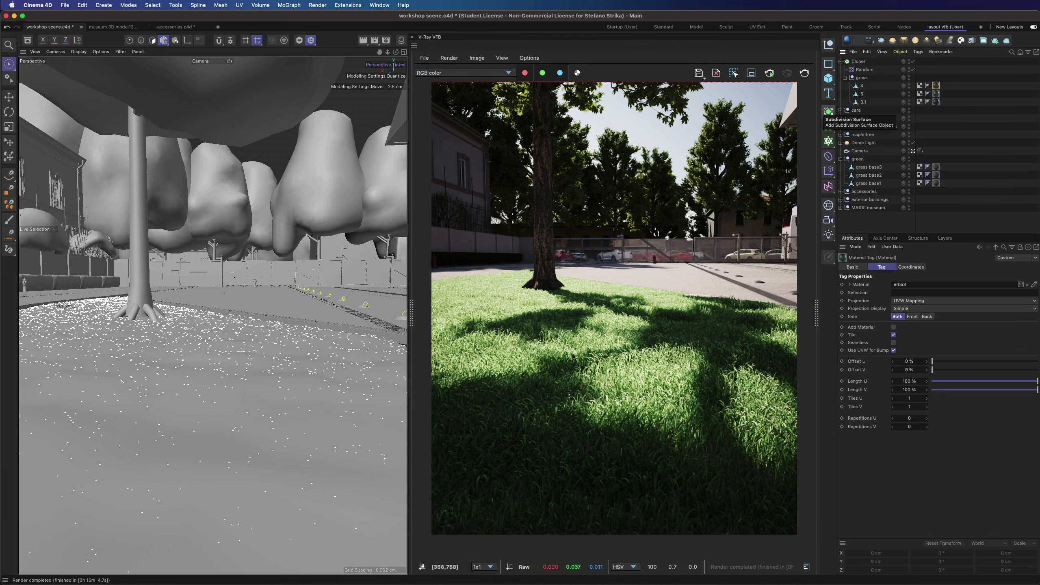
double_click(936, 86)
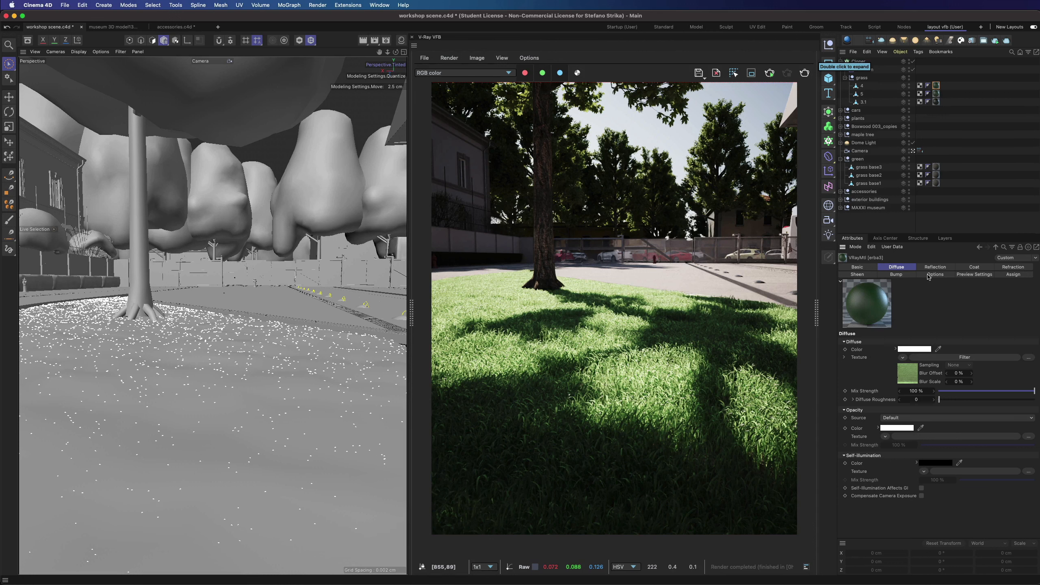
click(999, 267)
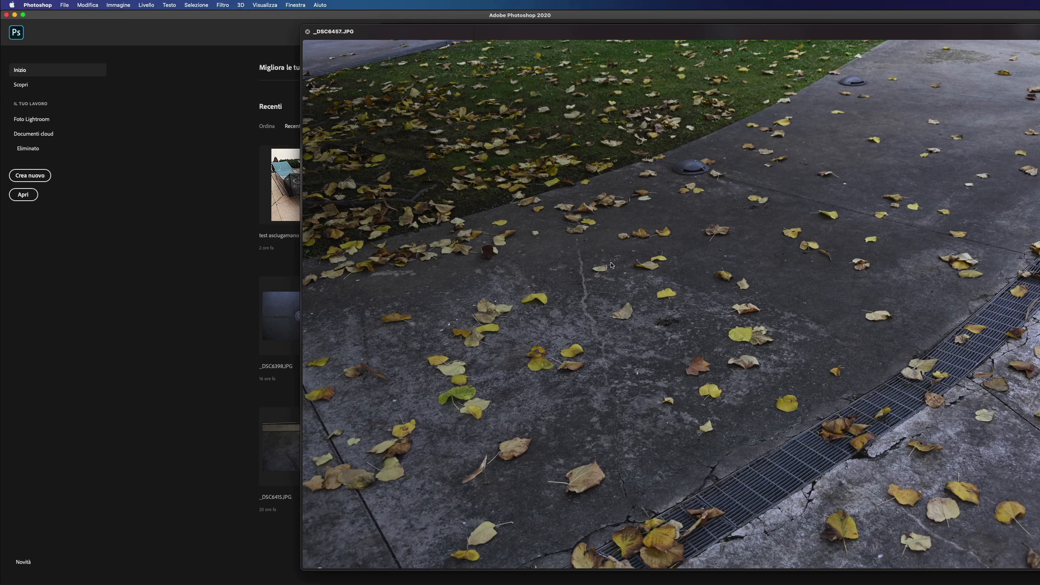
Browse the reference photos of fallen leaves on the plaza's concrete paving and lawn.
key(Left)
key(Left)
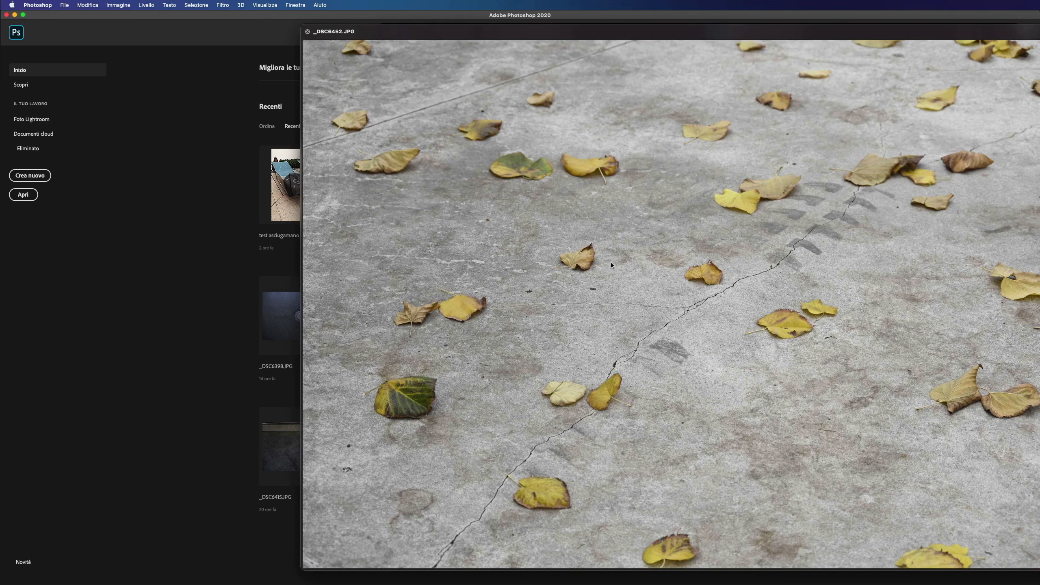
key(Left)
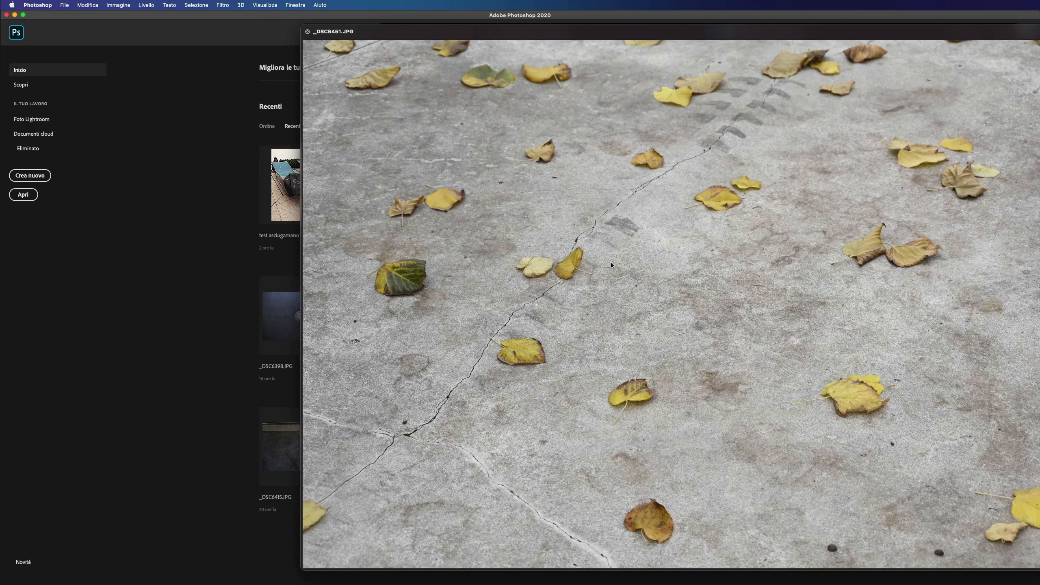
key(Left)
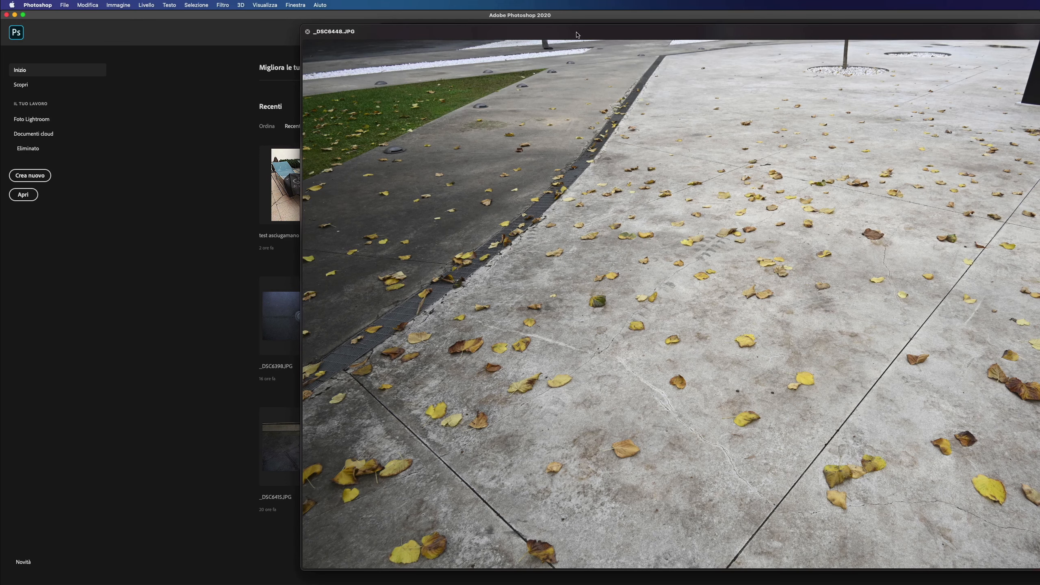
drag(578, 35, 475, 35)
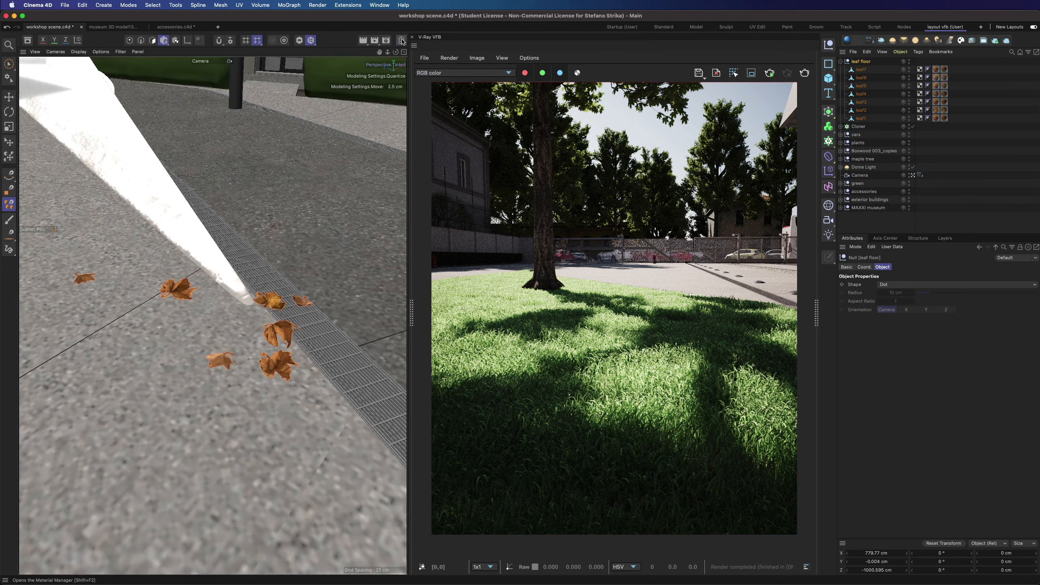
Display the viewport shading with mesh lines and examine the leaf floor models beside the drain grate.
mouse_move(396, 52)
mouse_down()
mouse_move(384, 91)
mouse_move(287, 84)
mouse_move(361, 80)
mouse_move(391, 66)
mouse_up()
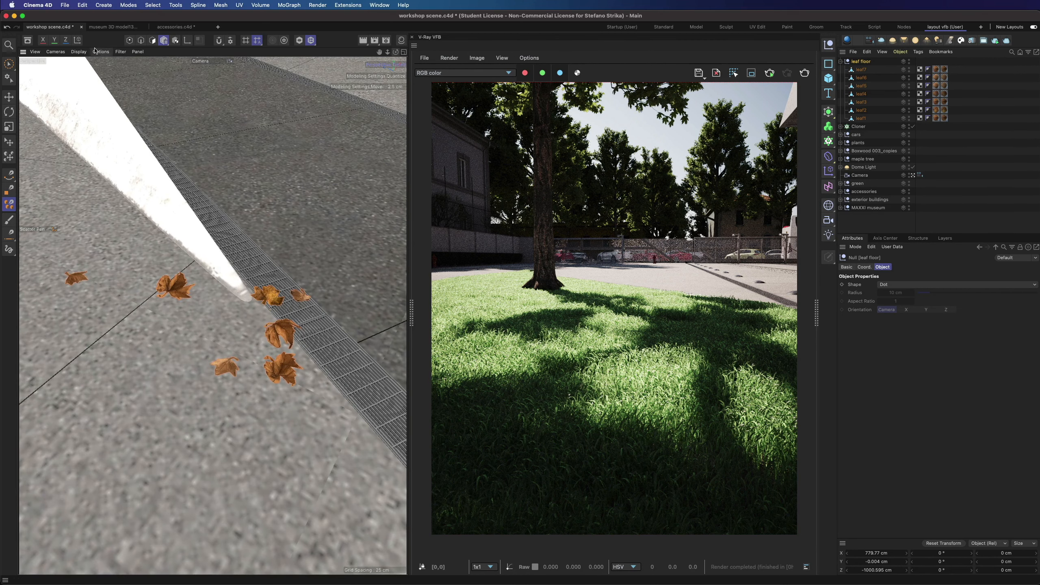
click(78, 51)
click(86, 89)
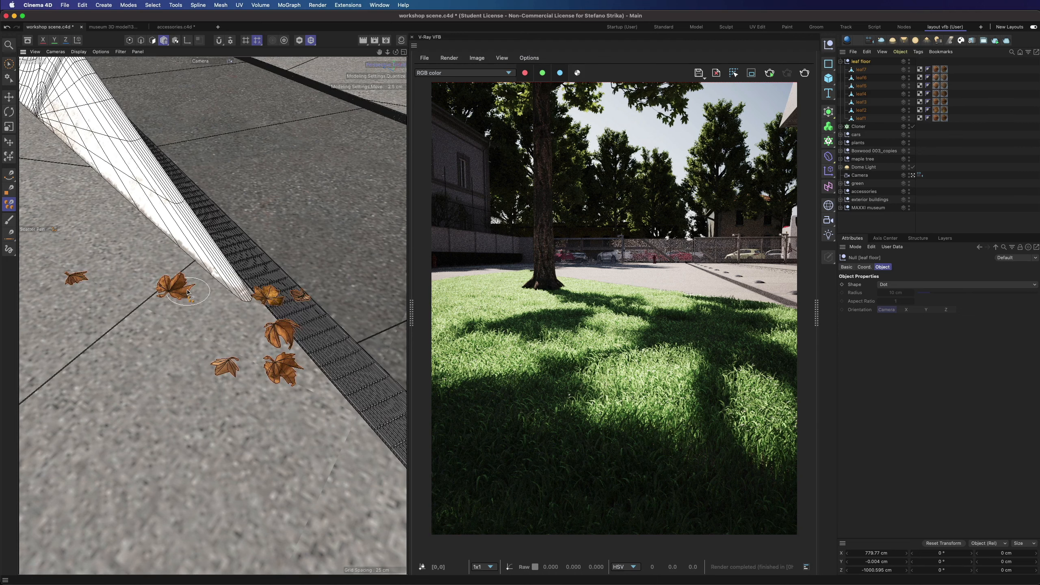
scroll(188, 292, up, 5)
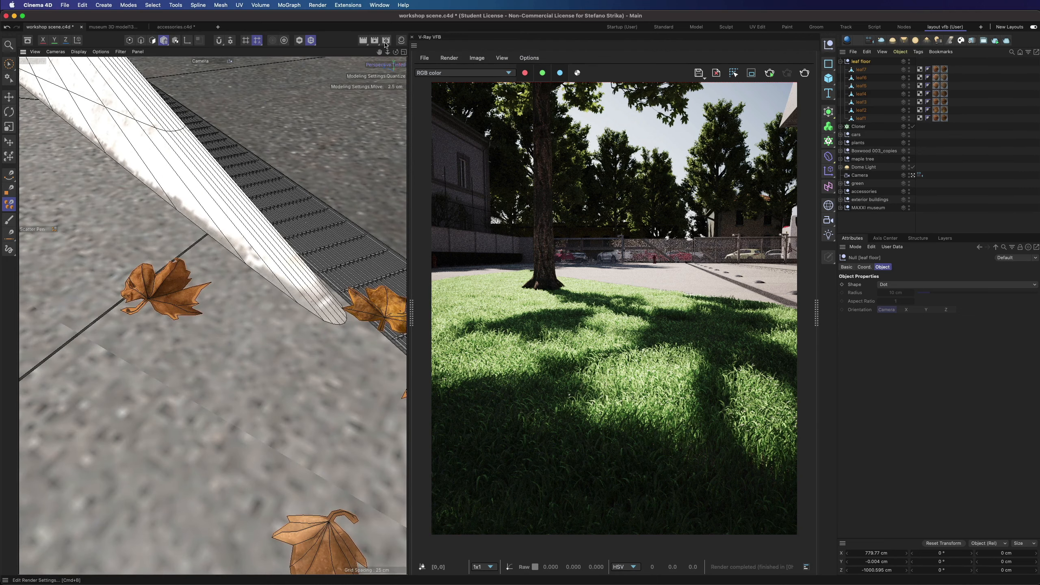
drag(395, 52, 316, 52)
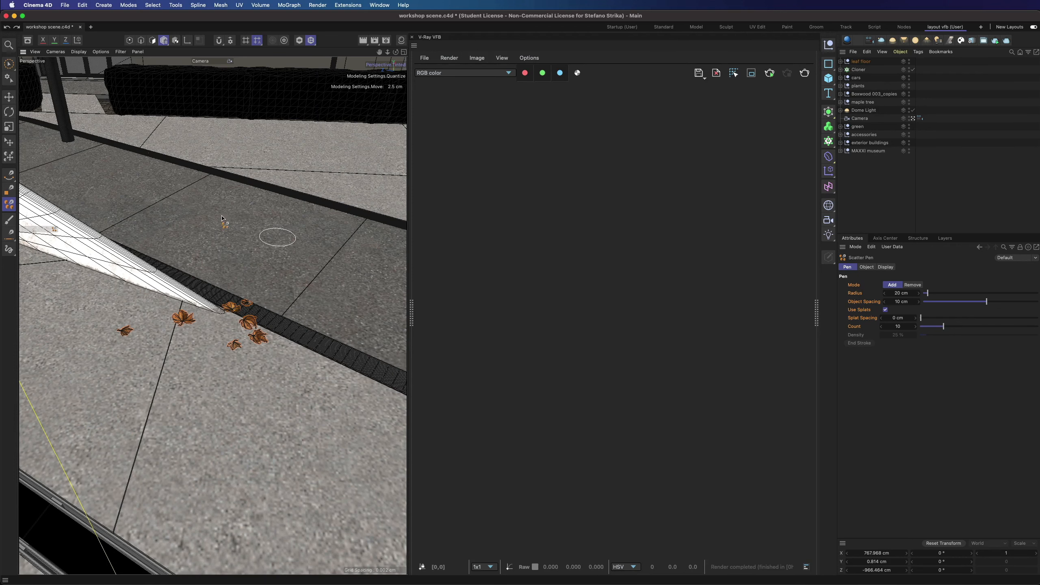
Paint fallen leaves with the Scatter Pen over the paving on both sides of the drain grate and near the hedge.
scroll(307, 354, down, 2)
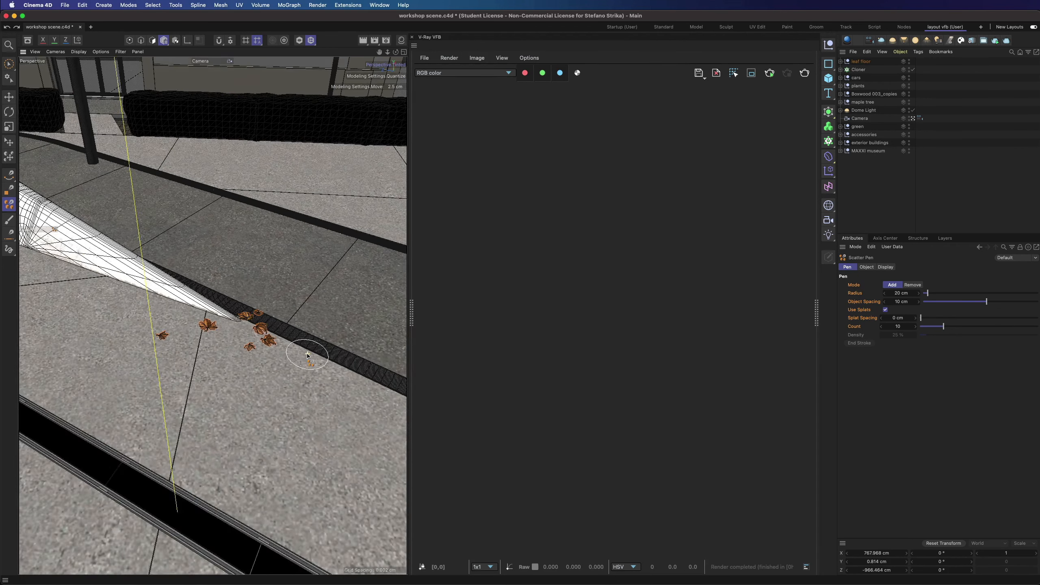
scroll(308, 355, down, 1)
mouse_move(289, 404)
mouse_down()
mouse_move(56, 331)
mouse_move(139, 324)
mouse_move(304, 393)
mouse_move(297, 296)
mouse_move(147, 217)
mouse_move(261, 307)
mouse_move(149, 247)
mouse_move(76, 180)
mouse_up()
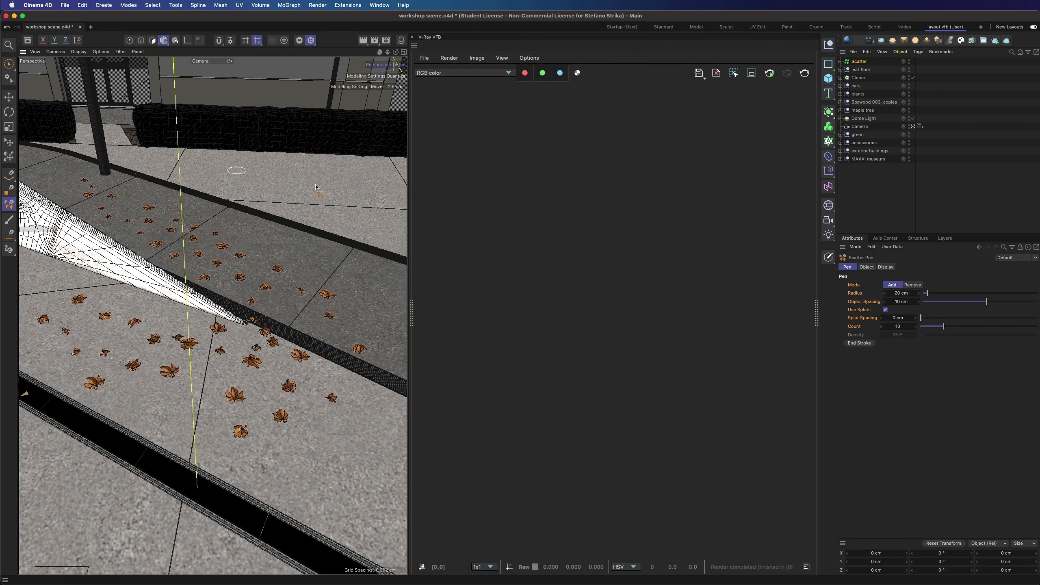
drag(201, 169, 262, 174)
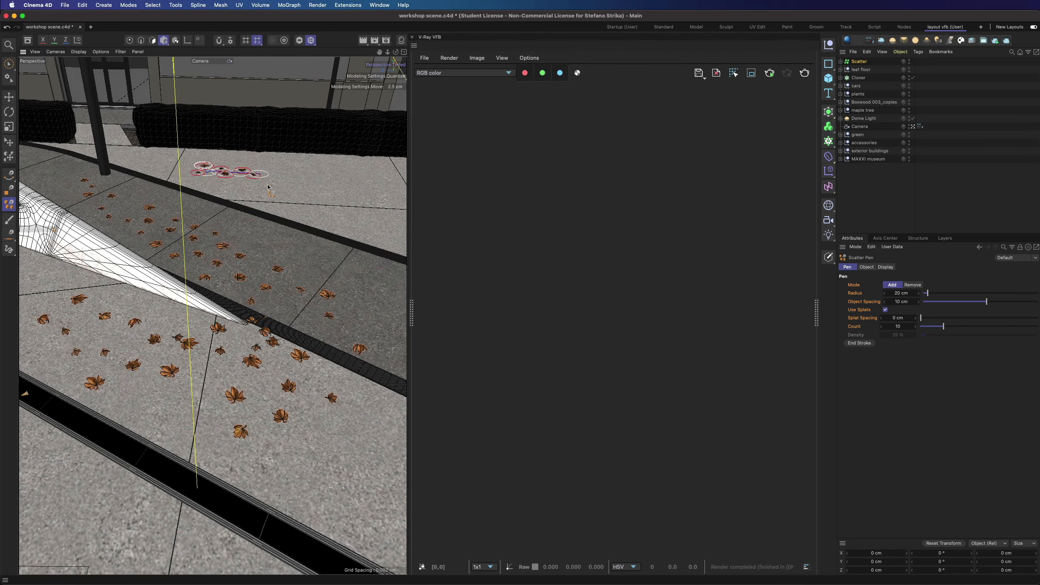
click(350, 221)
mouse_move(356, 177)
mouse_down()
mouse_move(310, 164)
mouse_move(301, 183)
mouse_up()
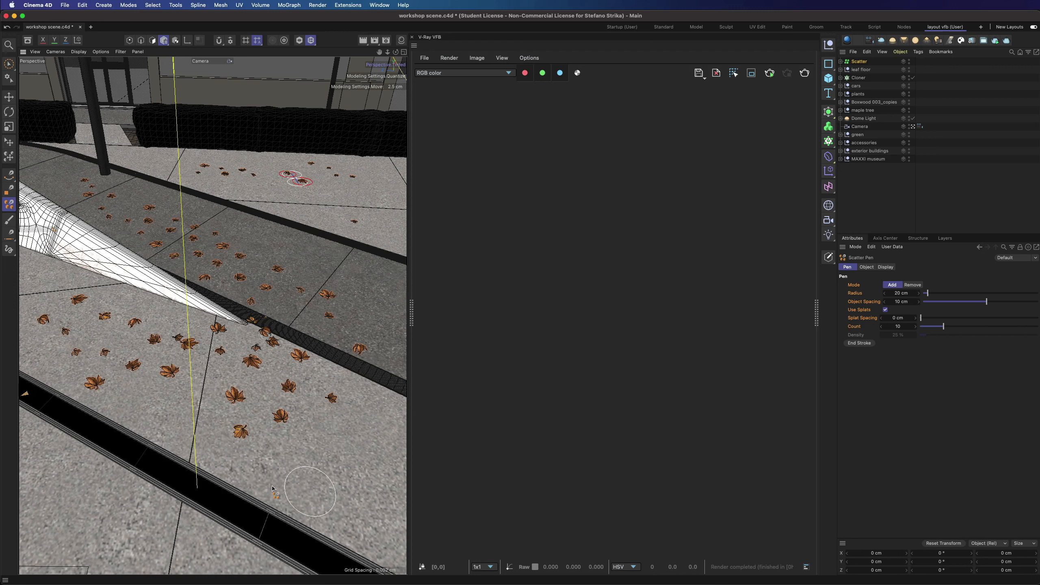
click(272, 489)
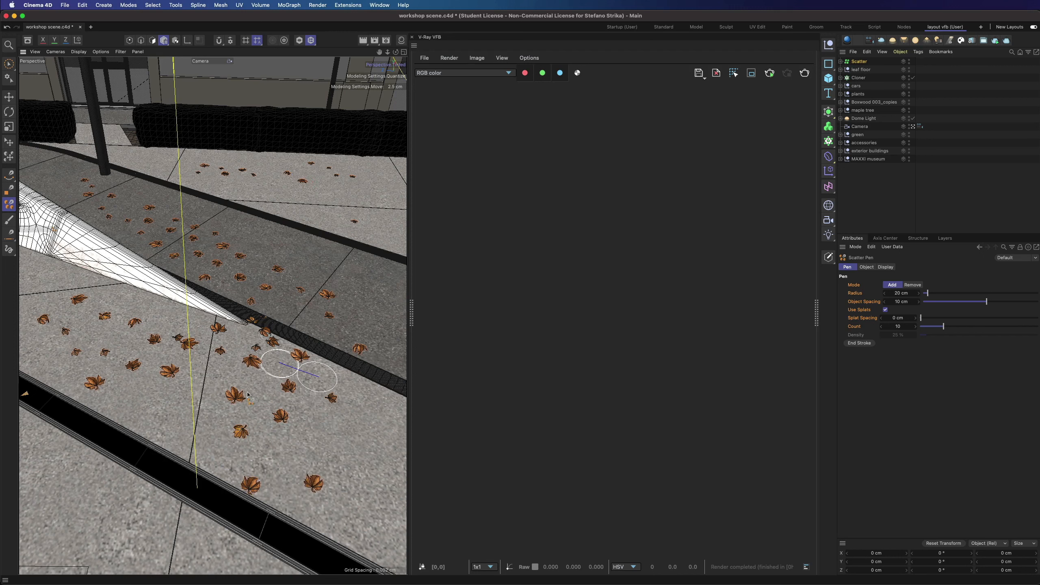
mouse_move(206, 373)
mouse_down()
mouse_move(189, 396)
mouse_move(118, 394)
mouse_up()
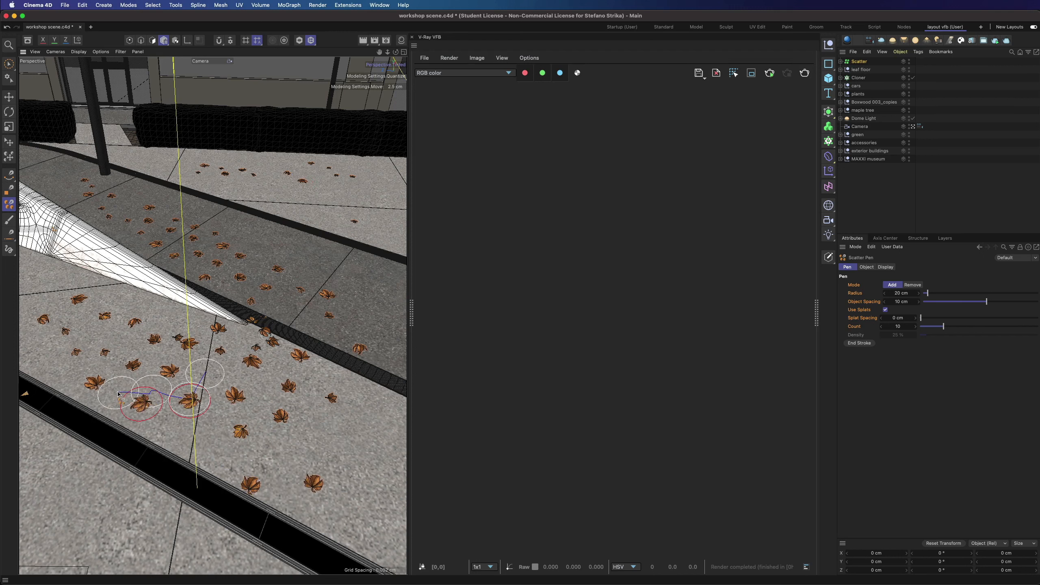
drag(103, 283, 24, 268)
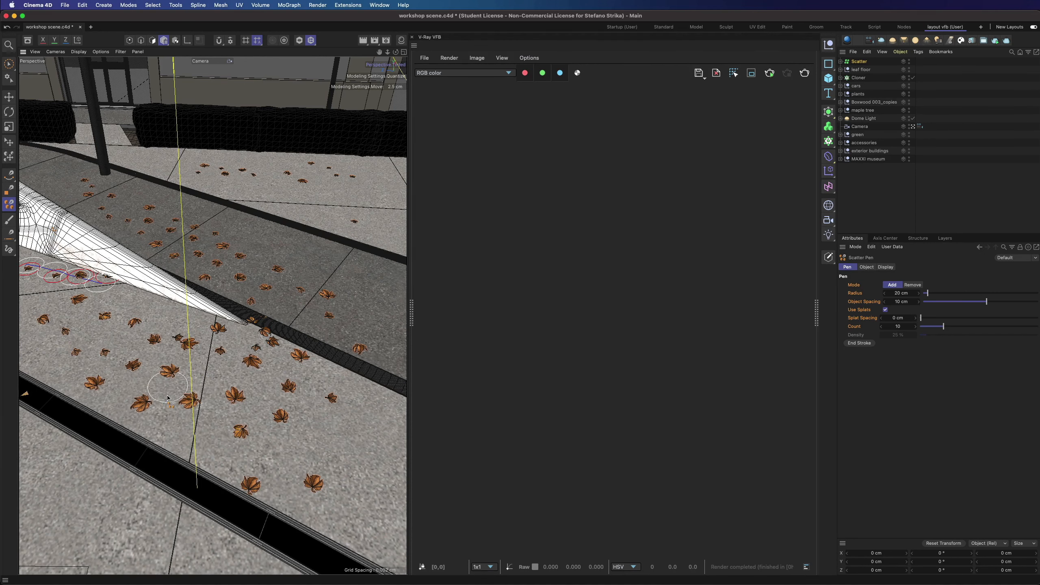
Switch the Scatter Pen to Remove with a 10 cm radius and erase the leaves lying on the white bed.
scroll(228, 387, down, 2)
scroll(229, 387, down, 2)
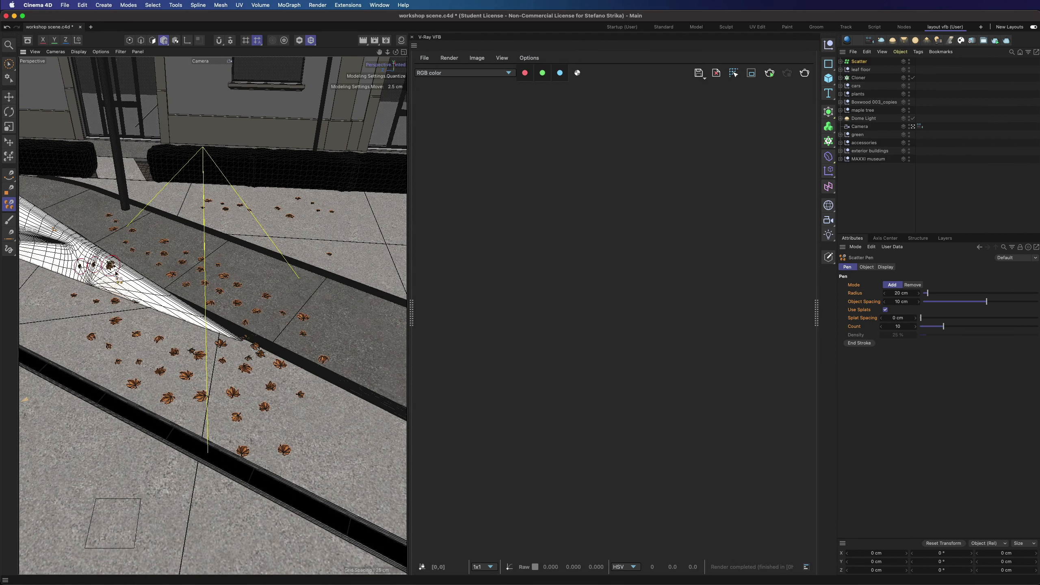
click(912, 285)
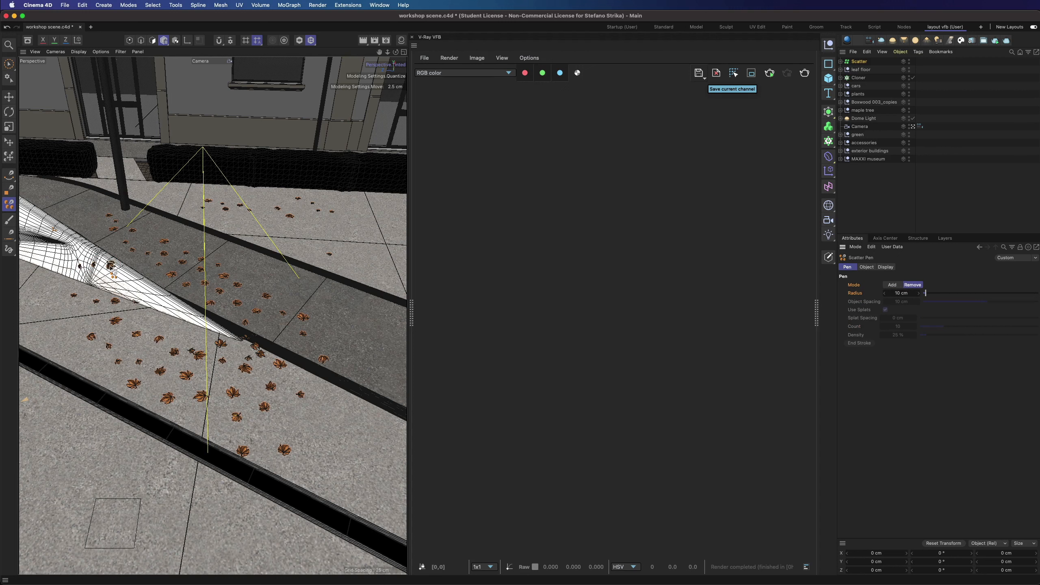
drag(114, 272, 82, 268)
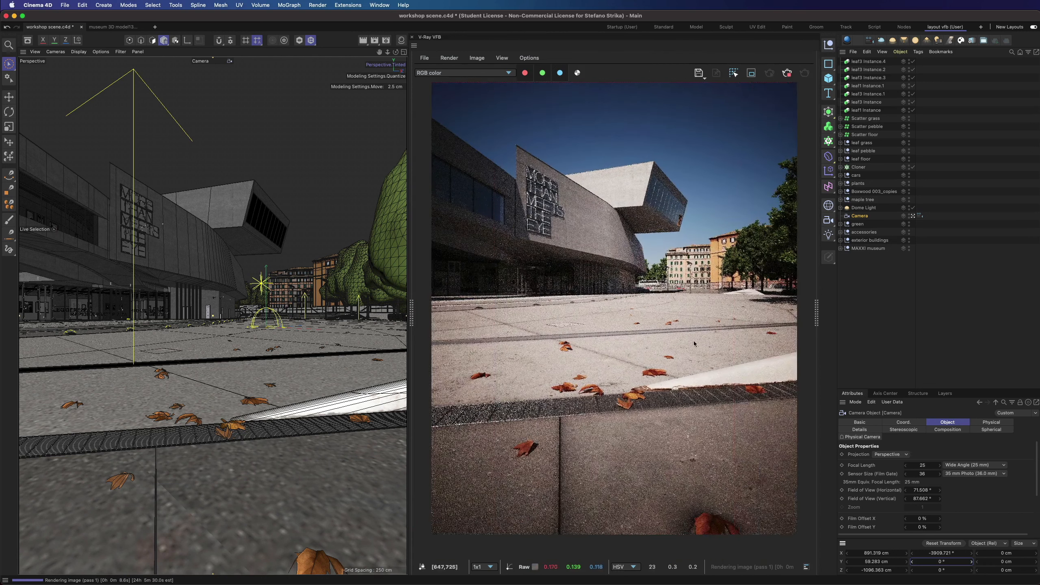
Examine the camera render of the museum plaza up close, checking the scattered leaves and the background buildings.
scroll(652, 364, up, 3)
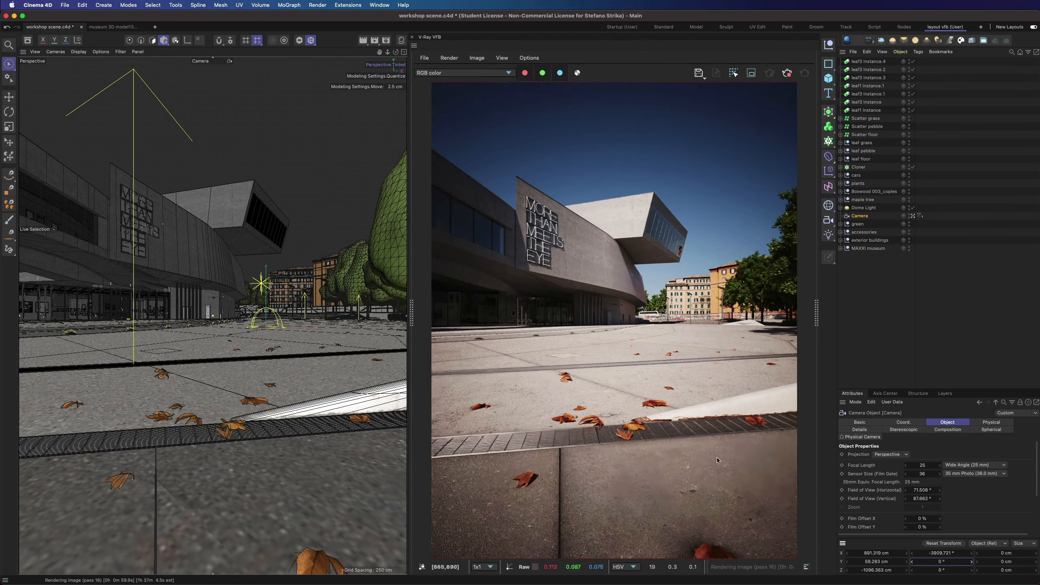
scroll(612, 488, down, 3)
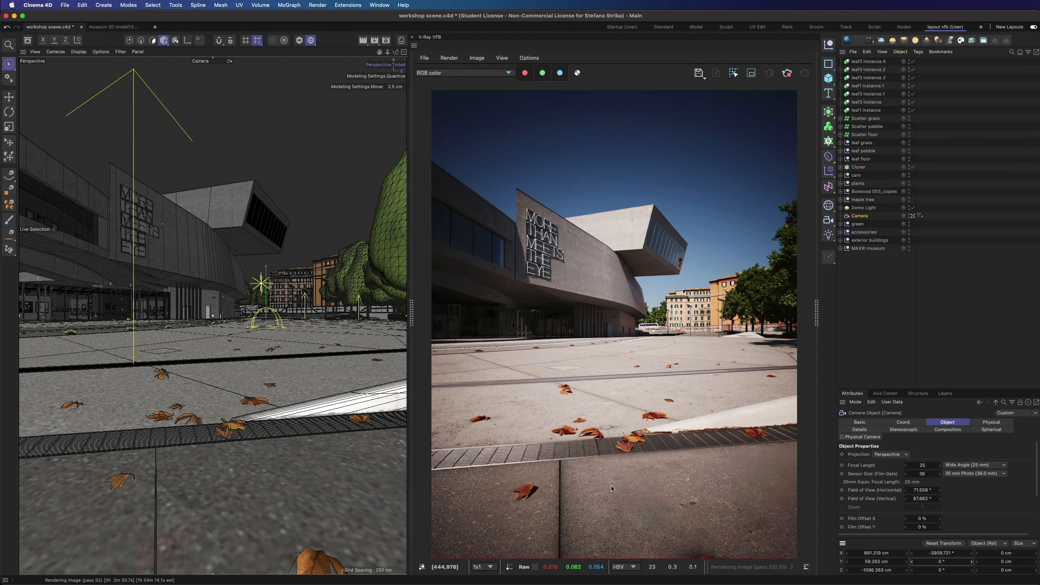
click(941, 561)
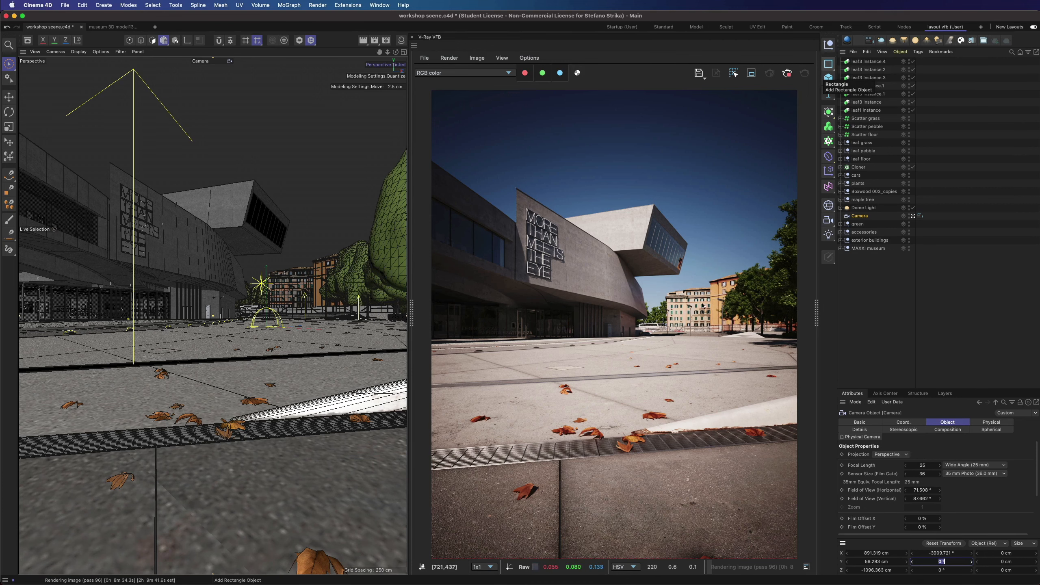
scroll(668, 321, up, 1)
scroll(668, 322, up, 1)
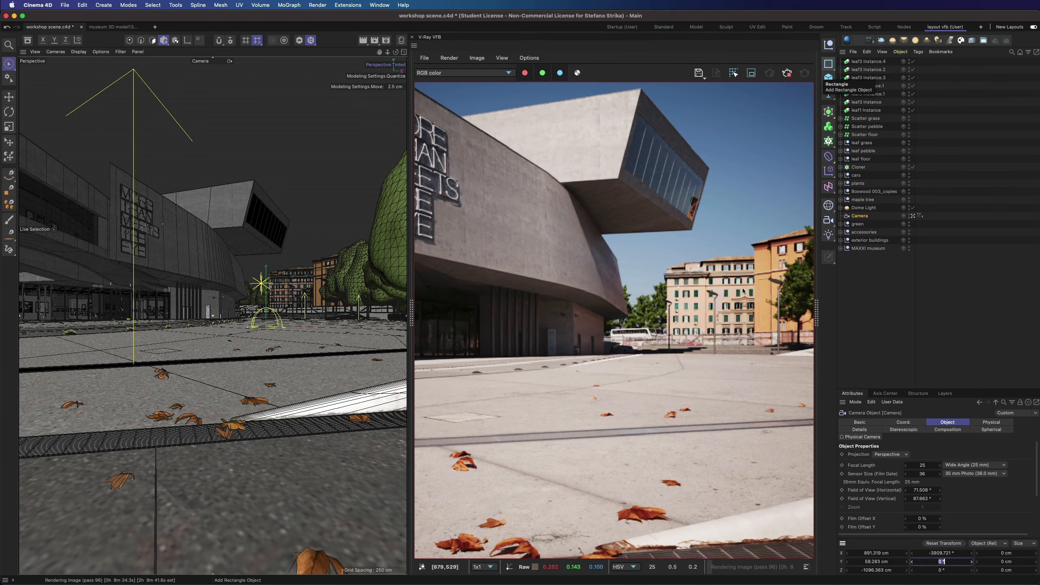
scroll(696, 361, down, 2)
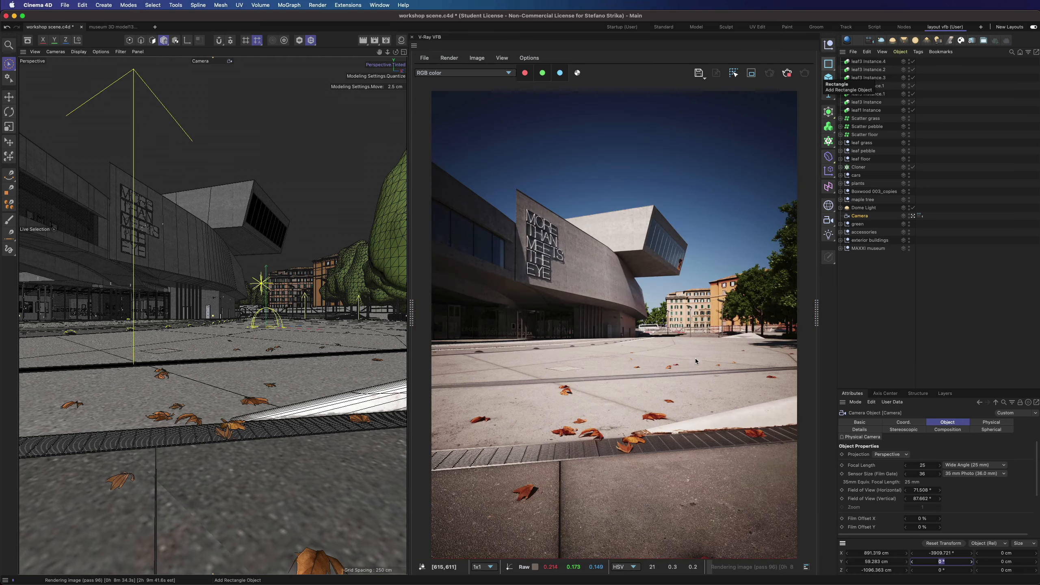